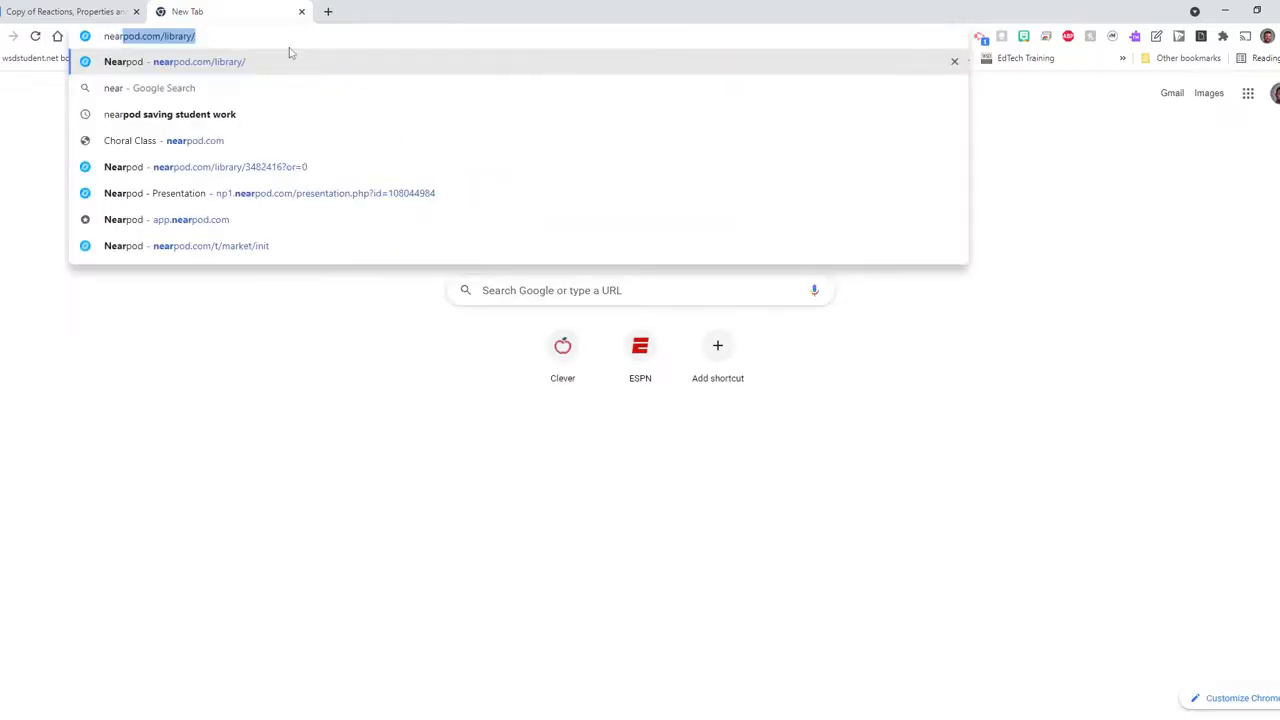
- Open the Nearpod library and create a new lesson
key("Return")
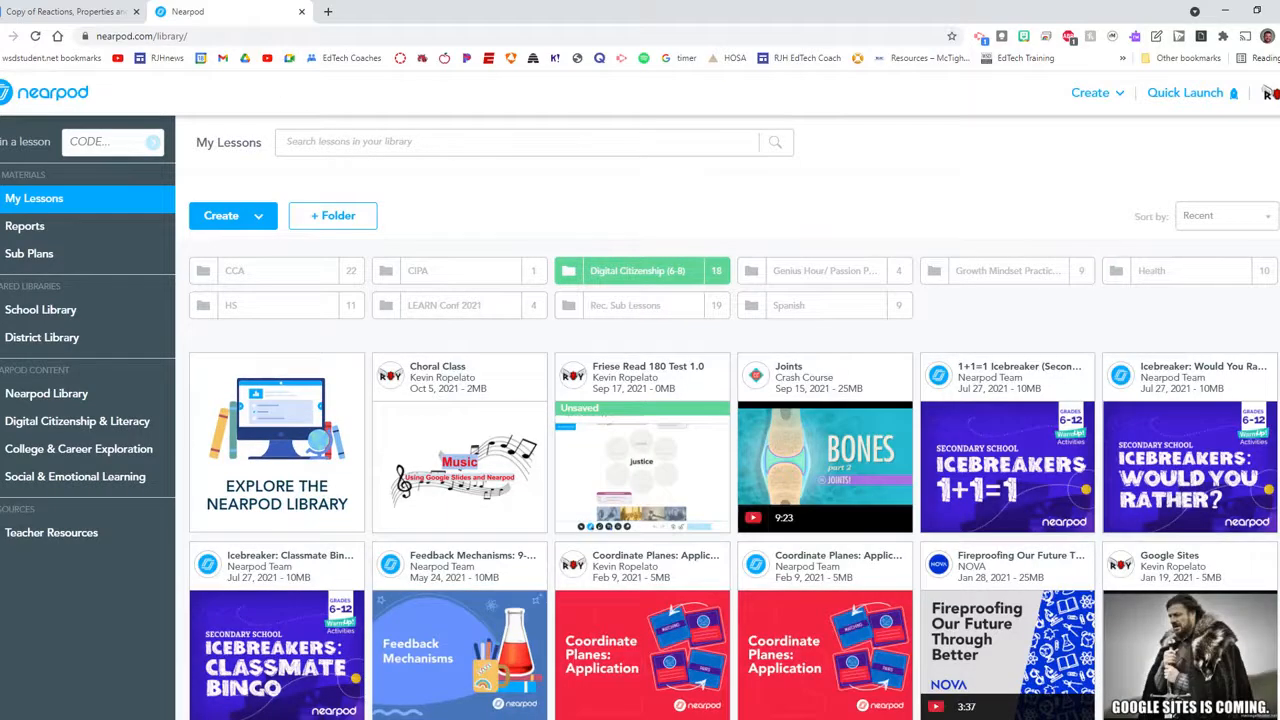
left_click(262, 217)
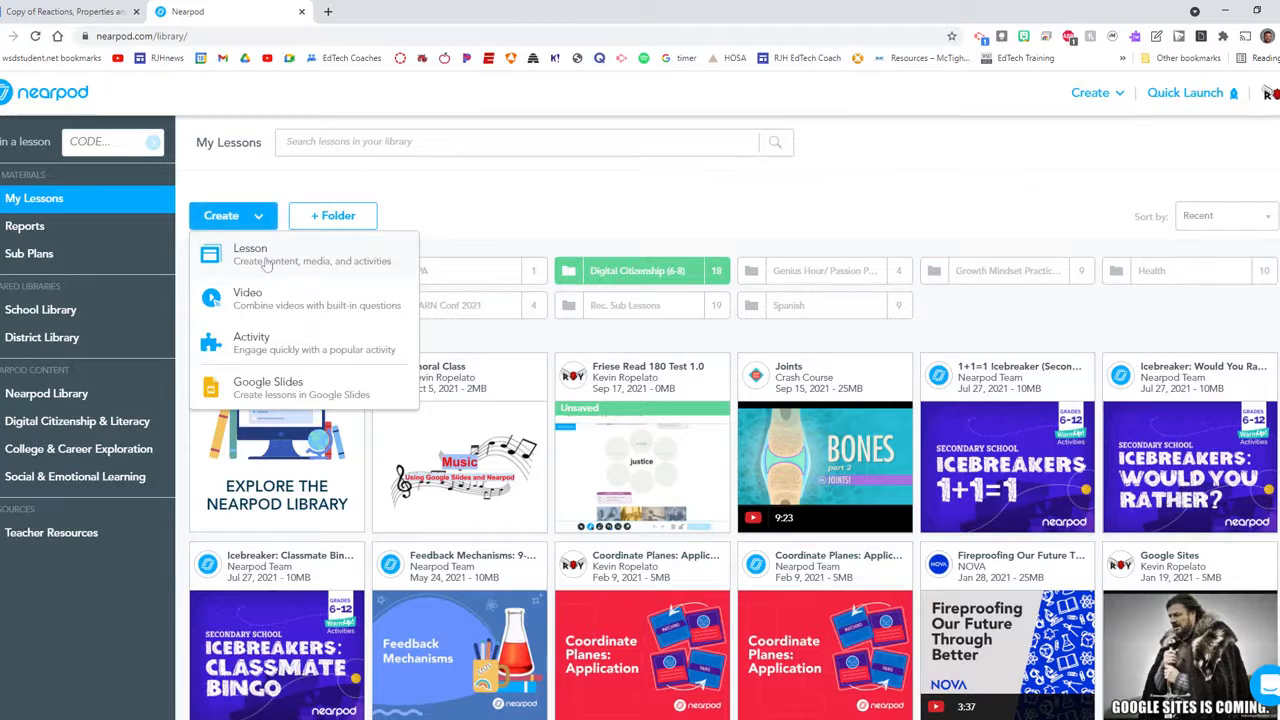
left_click(267, 262)
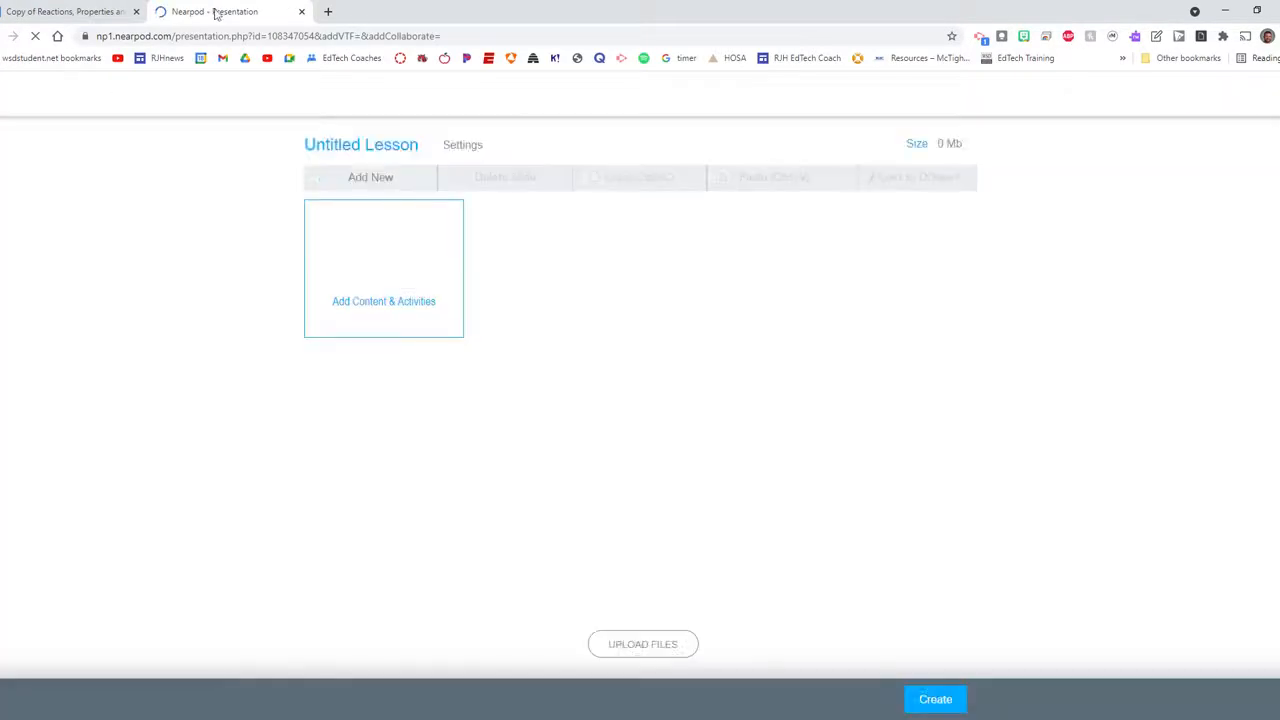
- Look at the first question of the quiz review in Google Docs and return to the Nearpod lesson
left_click(87, 15)
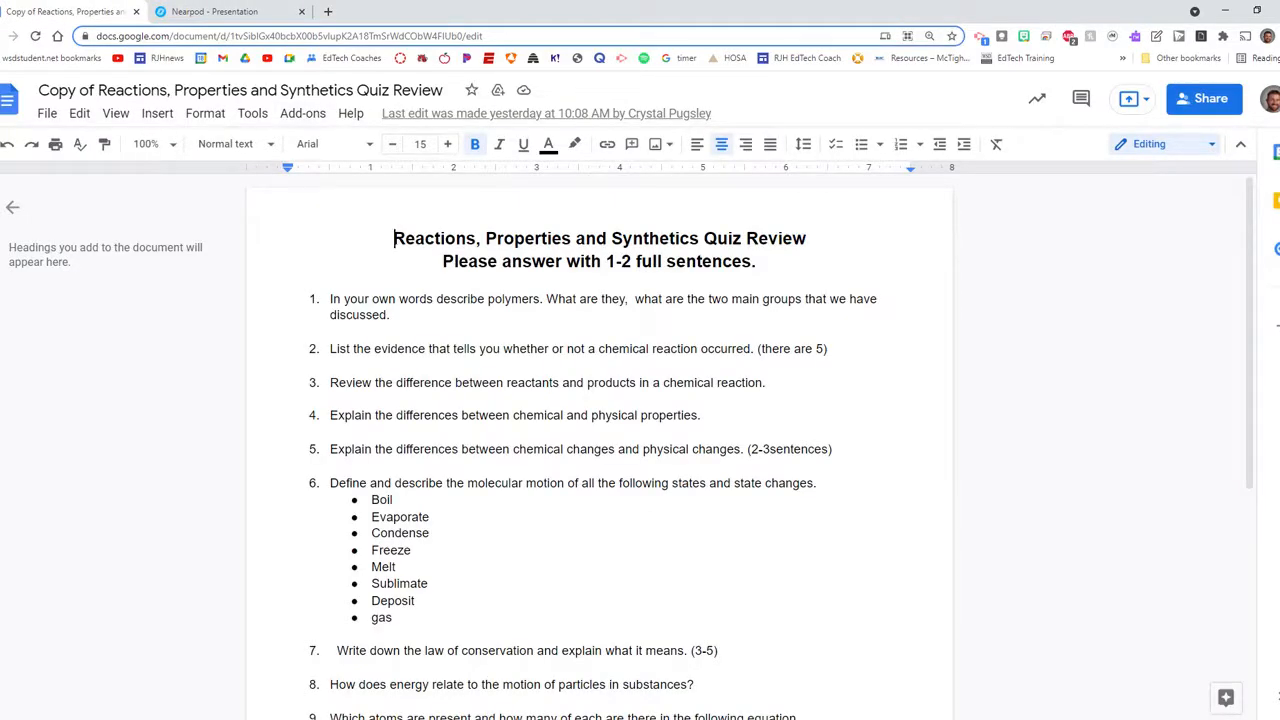
left_click_drag(330, 299, 396, 316)
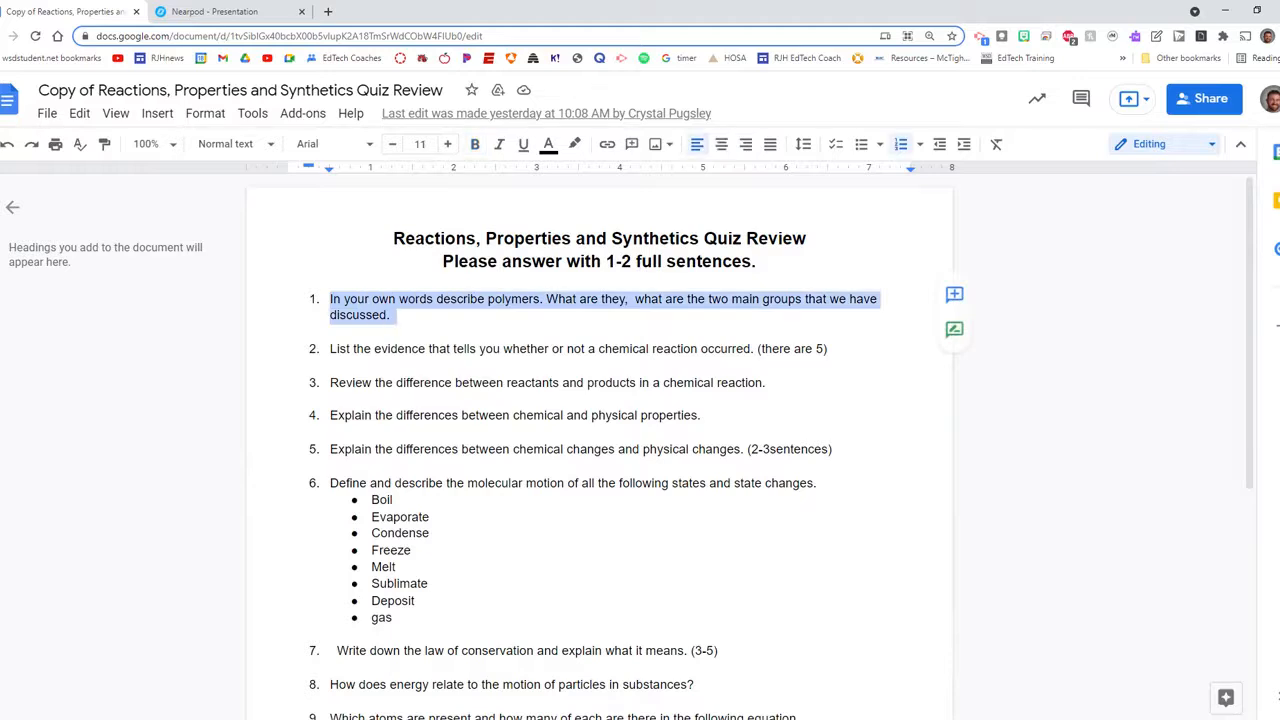
left_click(214, 12)
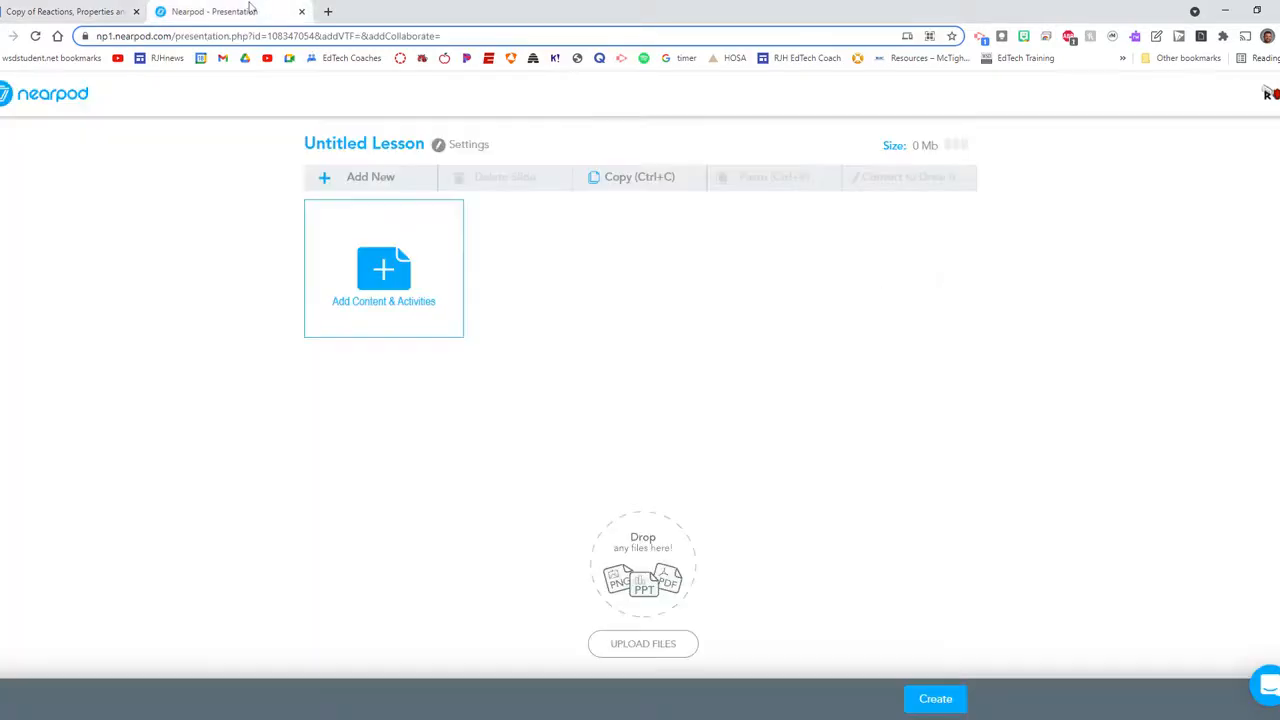
- Add a classic slide to the lesson and copy the heading "Reactions, Properties and Synthetics Quiz Review" from the Google Docs document
left_click(395, 292)
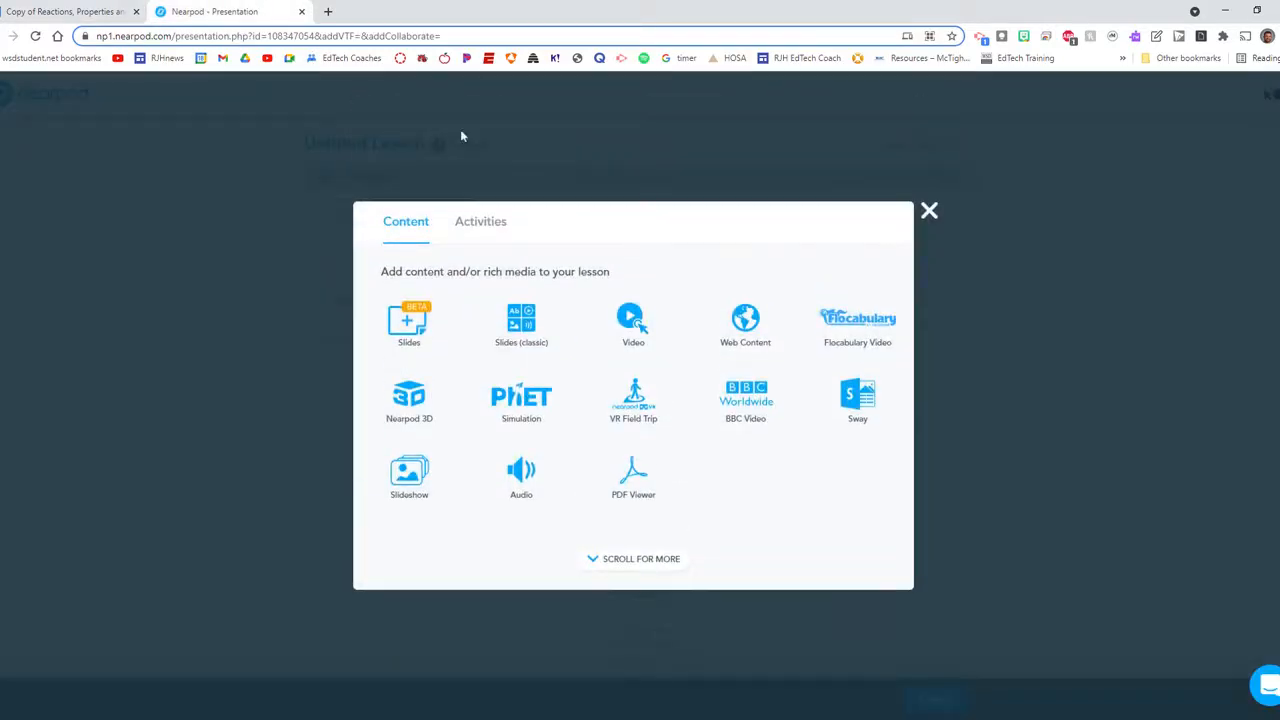
left_click(530, 341)
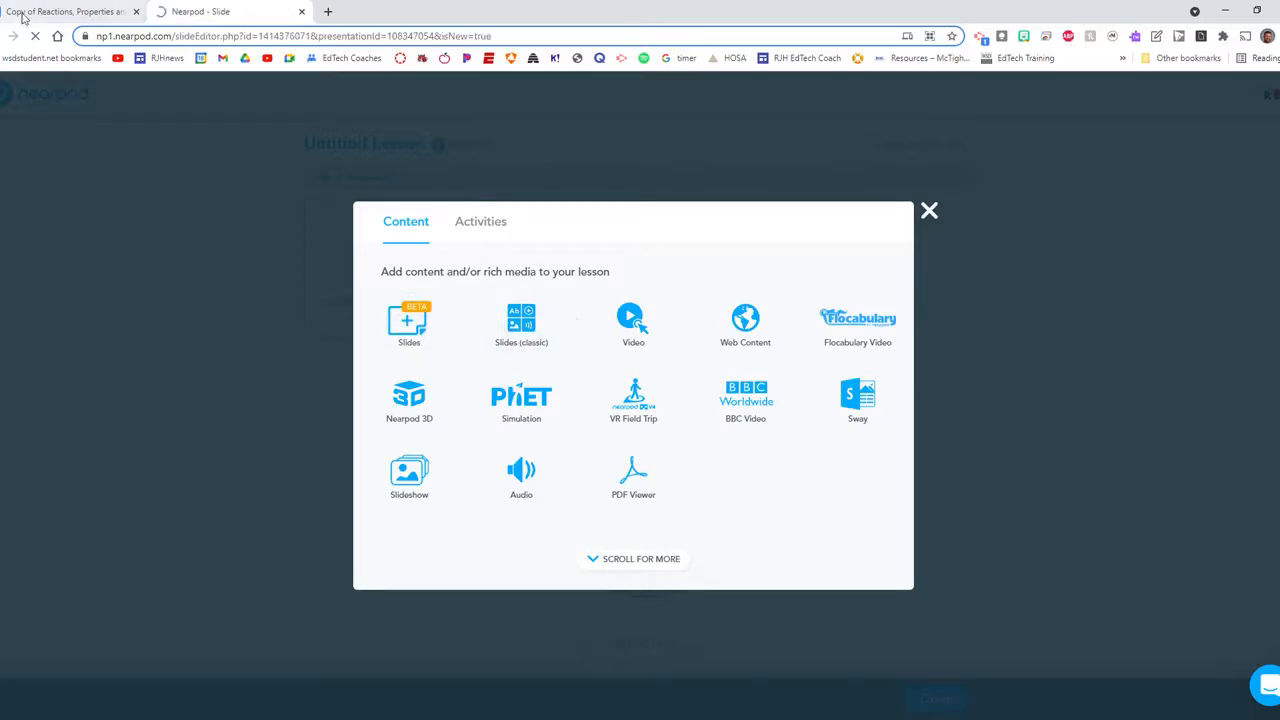
left_click(32, 14)
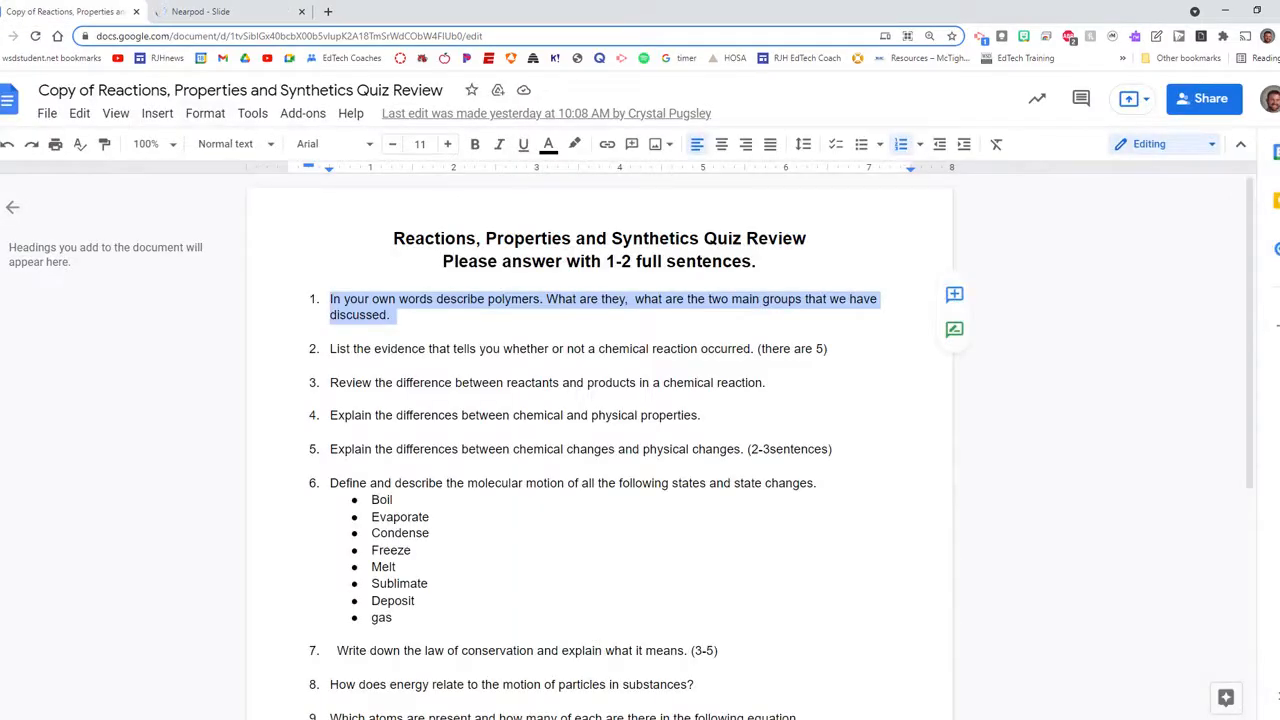
left_click_drag(393, 238, 756, 262)
right_click(610, 250)
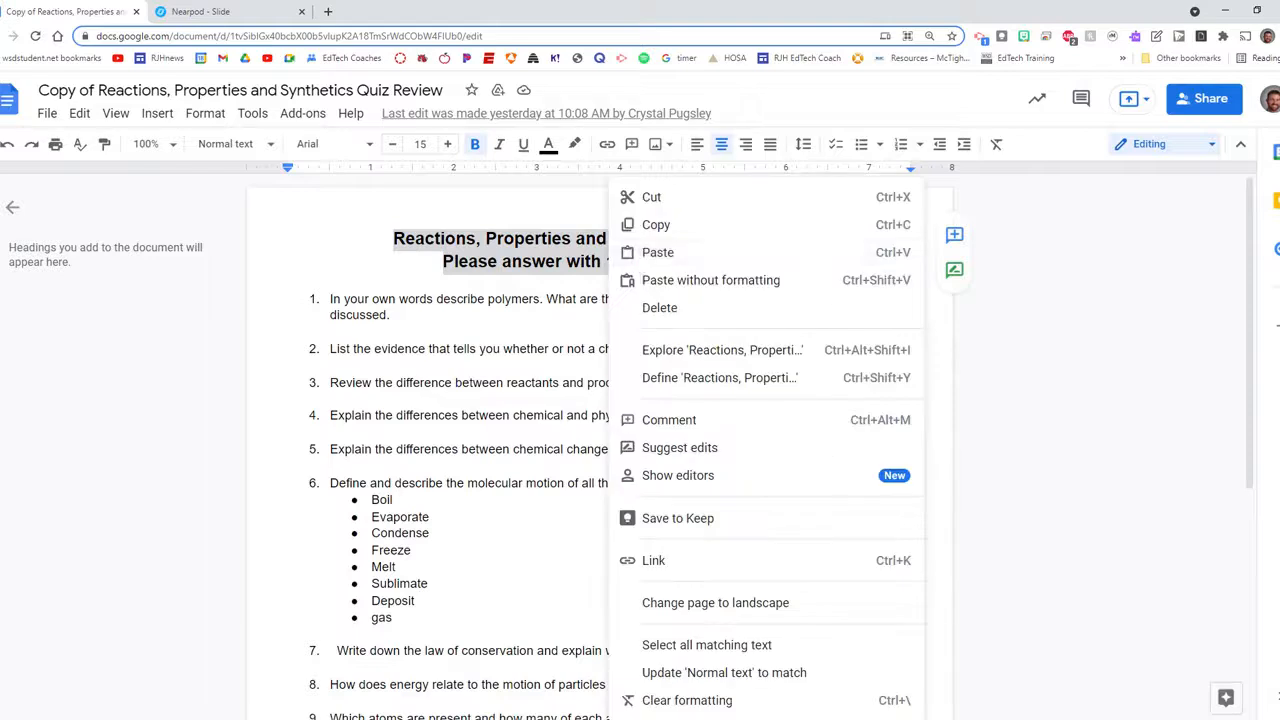
left_click(650, 225)
triple_click(530, 240)
key("ctrl+c")
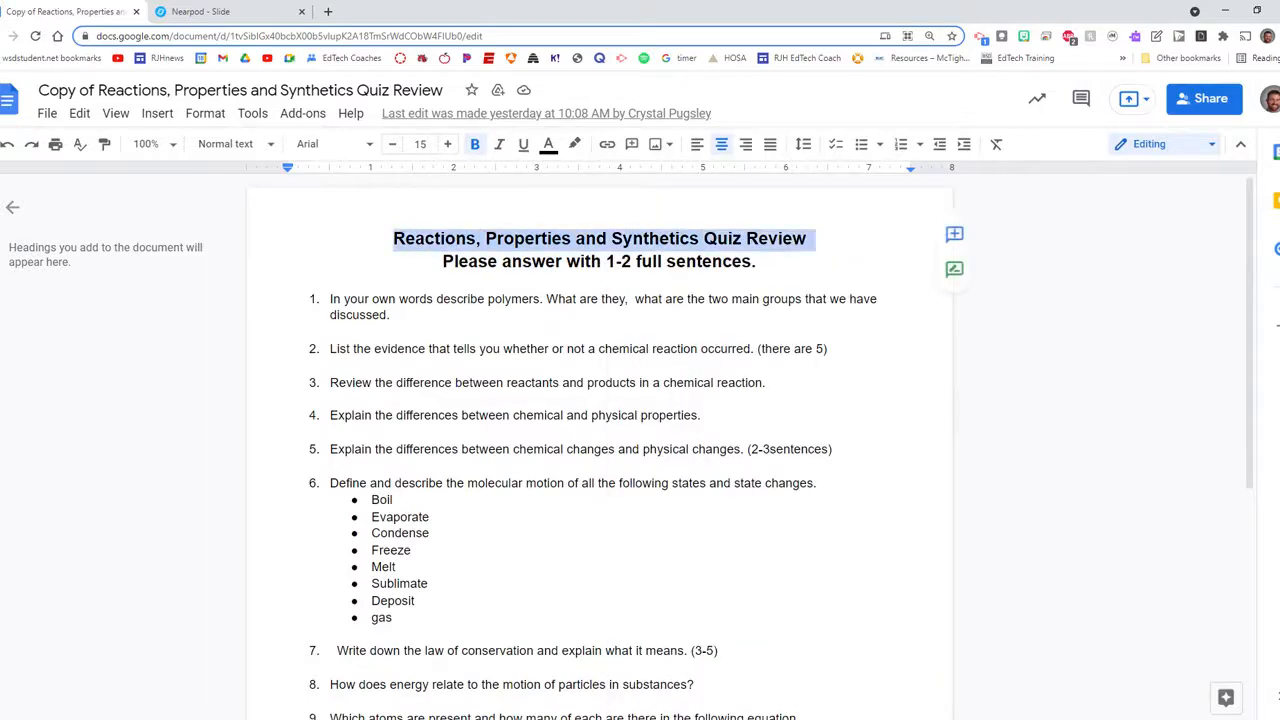
right_click(526, 248)
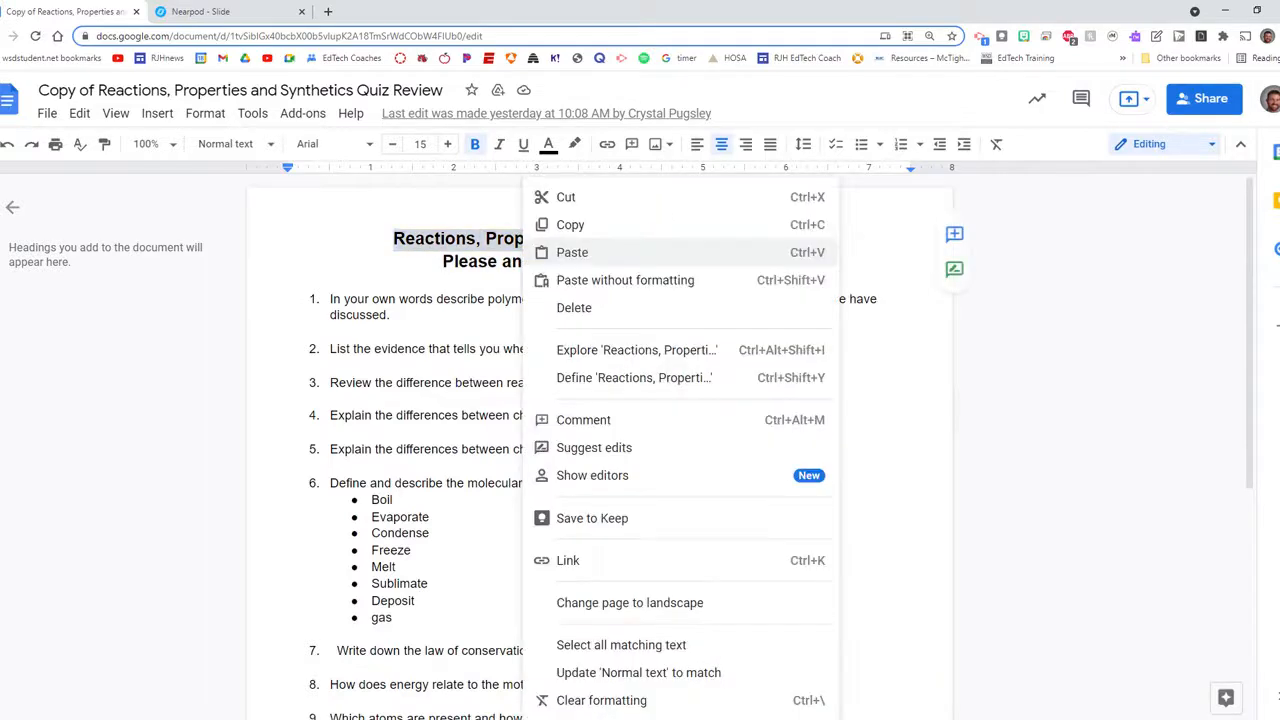
left_click(582, 226)
- Paste the copied heading as the title of the new Nearpod slide
left_click(190, 12)
left_click(476, 232)
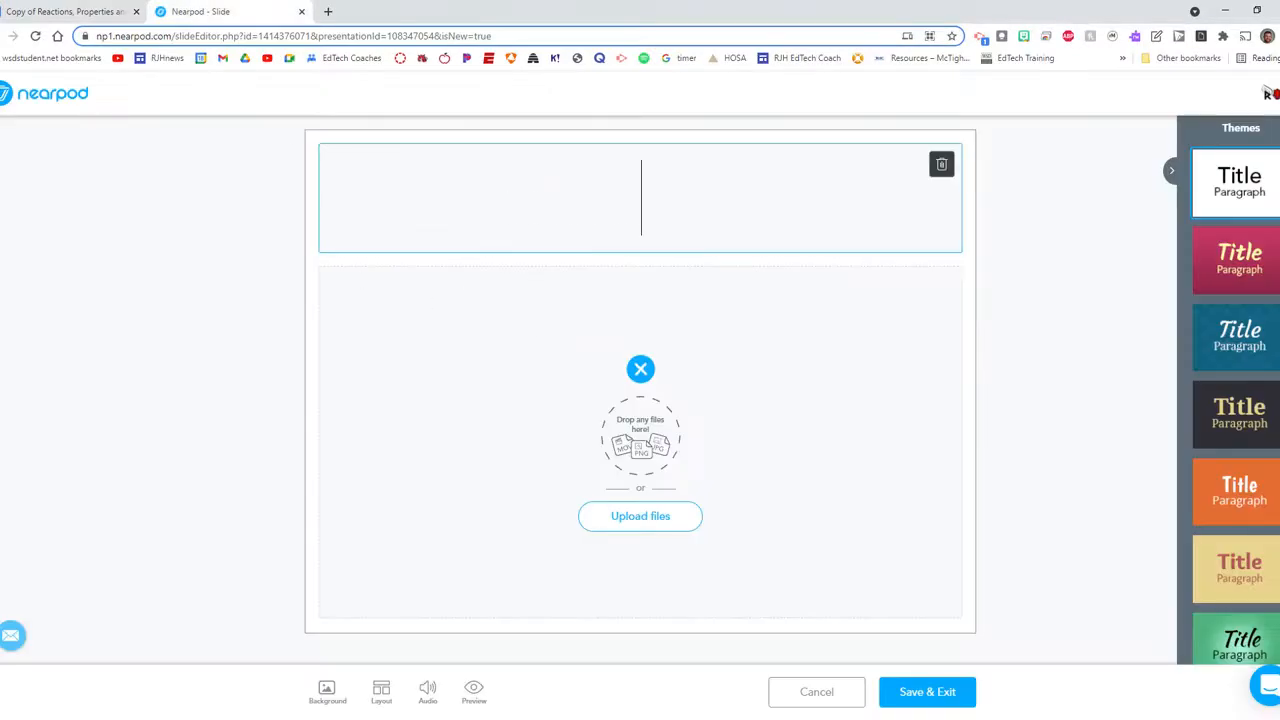
key("ctrl+v")
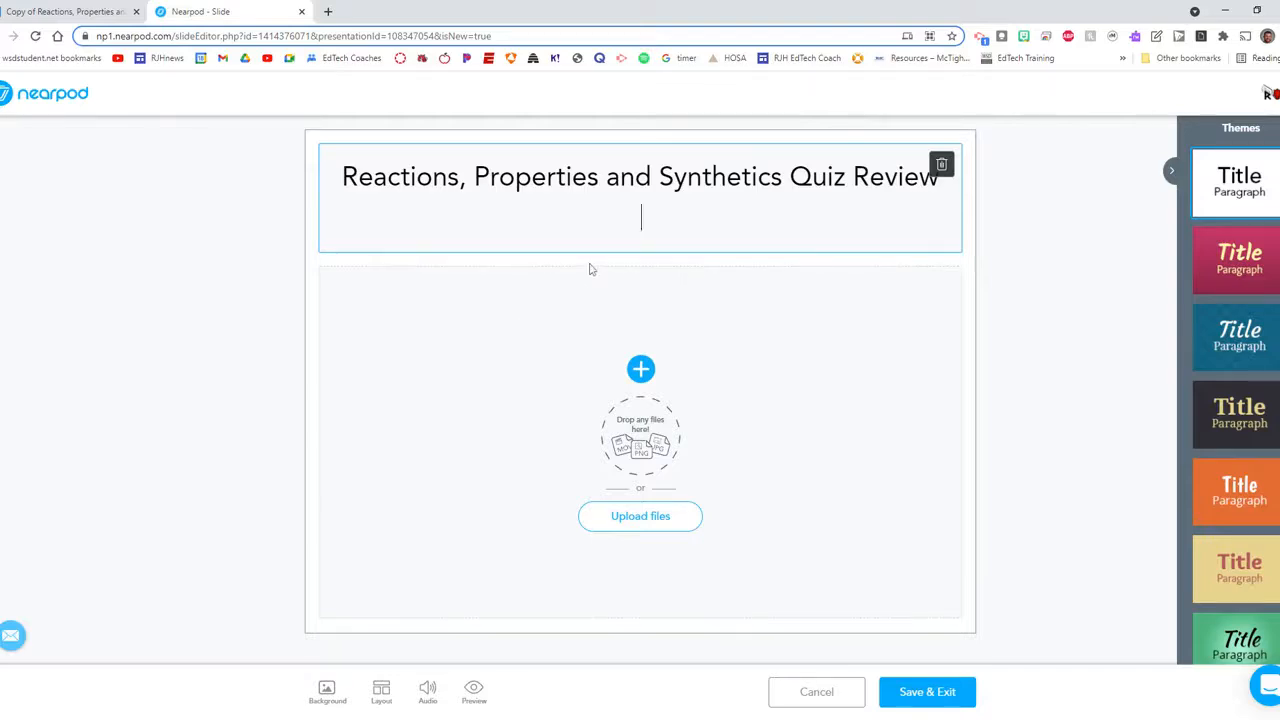
left_click(588, 300)
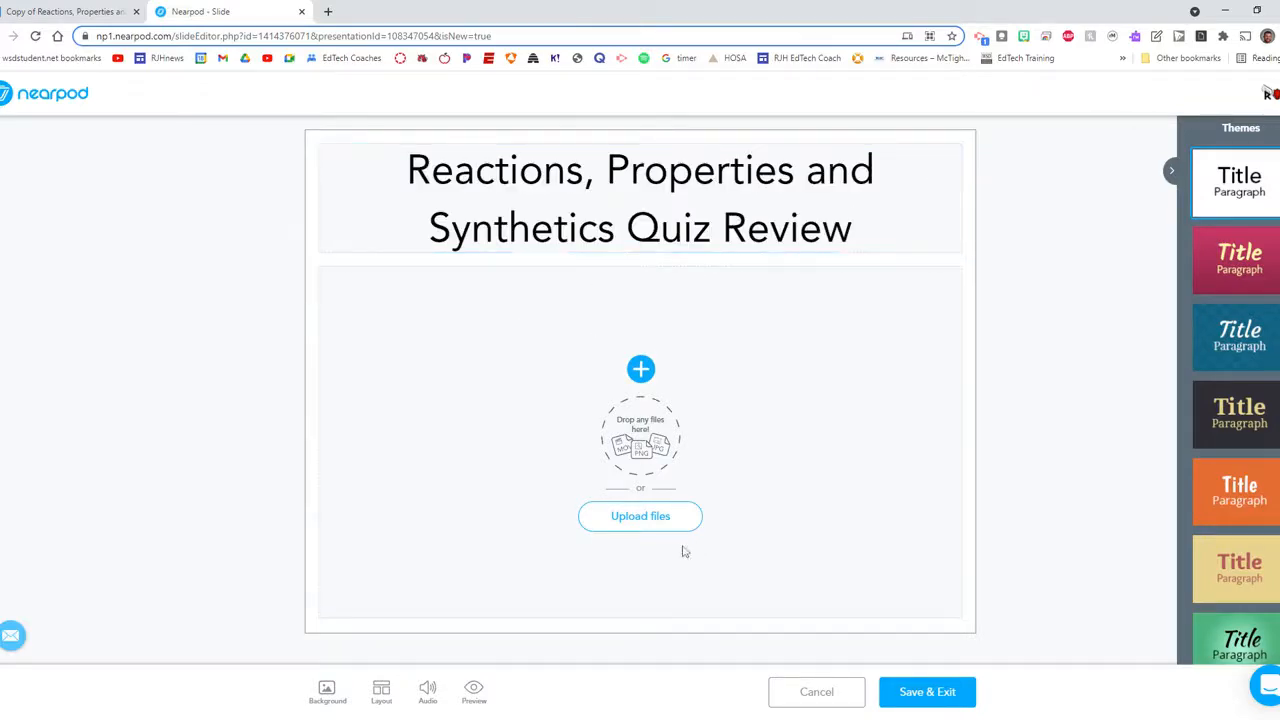
- Add body text to the slide reading "Be sure to do your best so that you are prepared for the quiz."
left_click(641, 369)
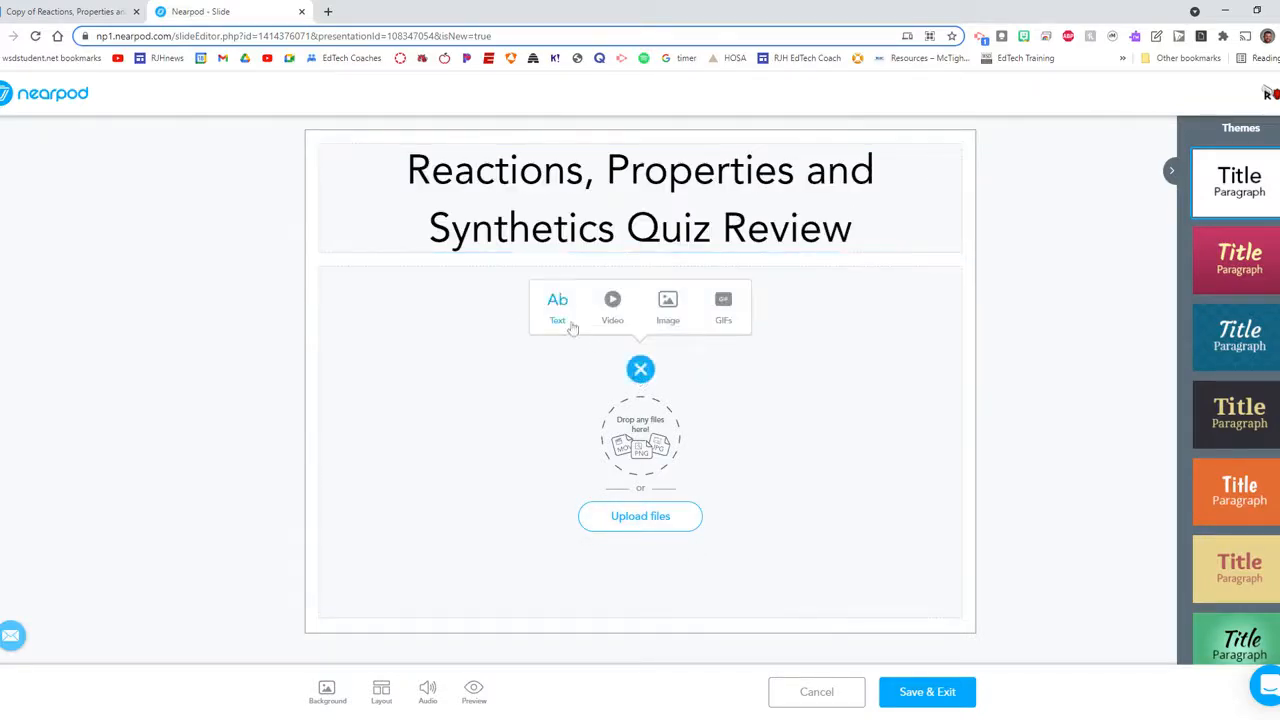
left_click(572, 325)
type("Be")
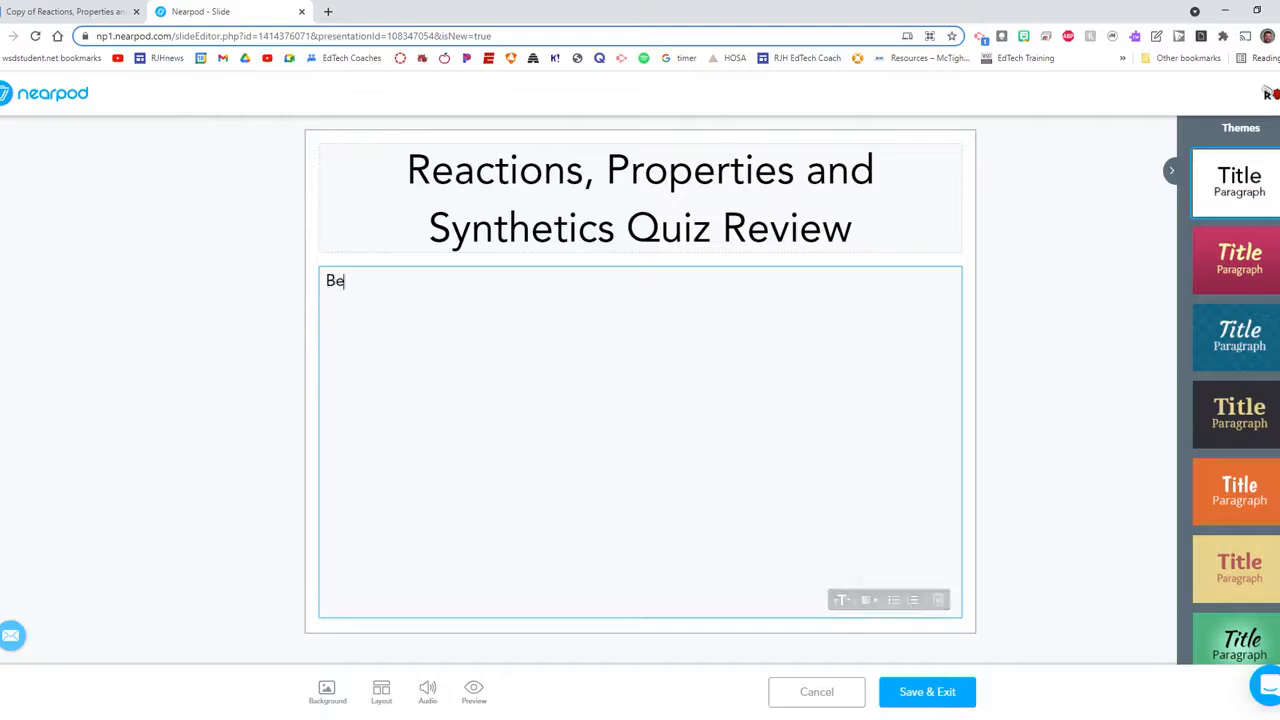
type(" sure to do your best so that you are prepared for the ")
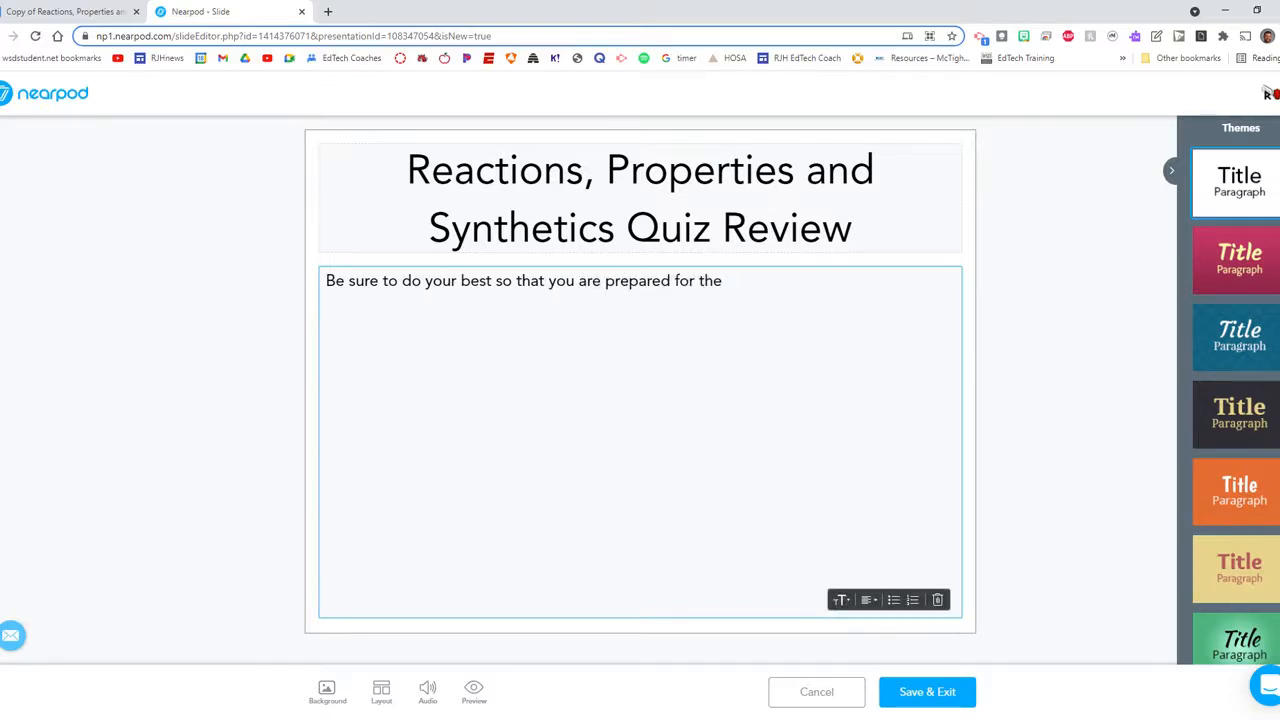
type("quiz")
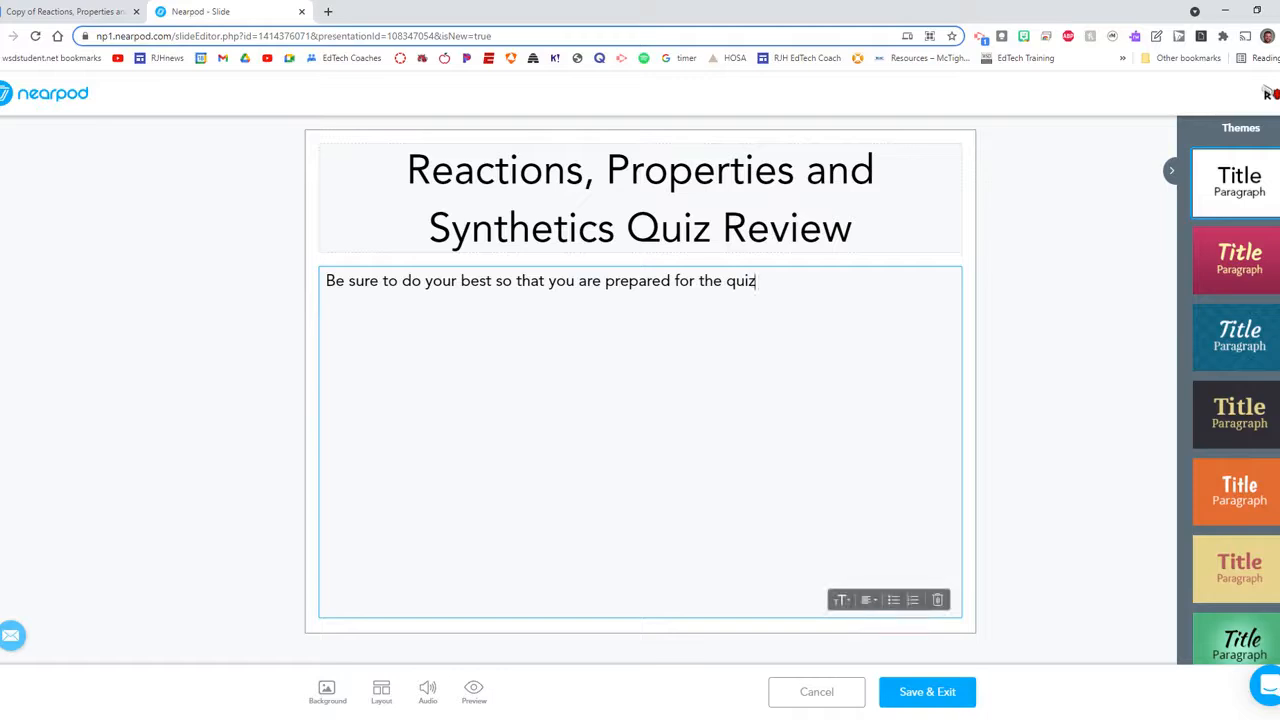
type(".")
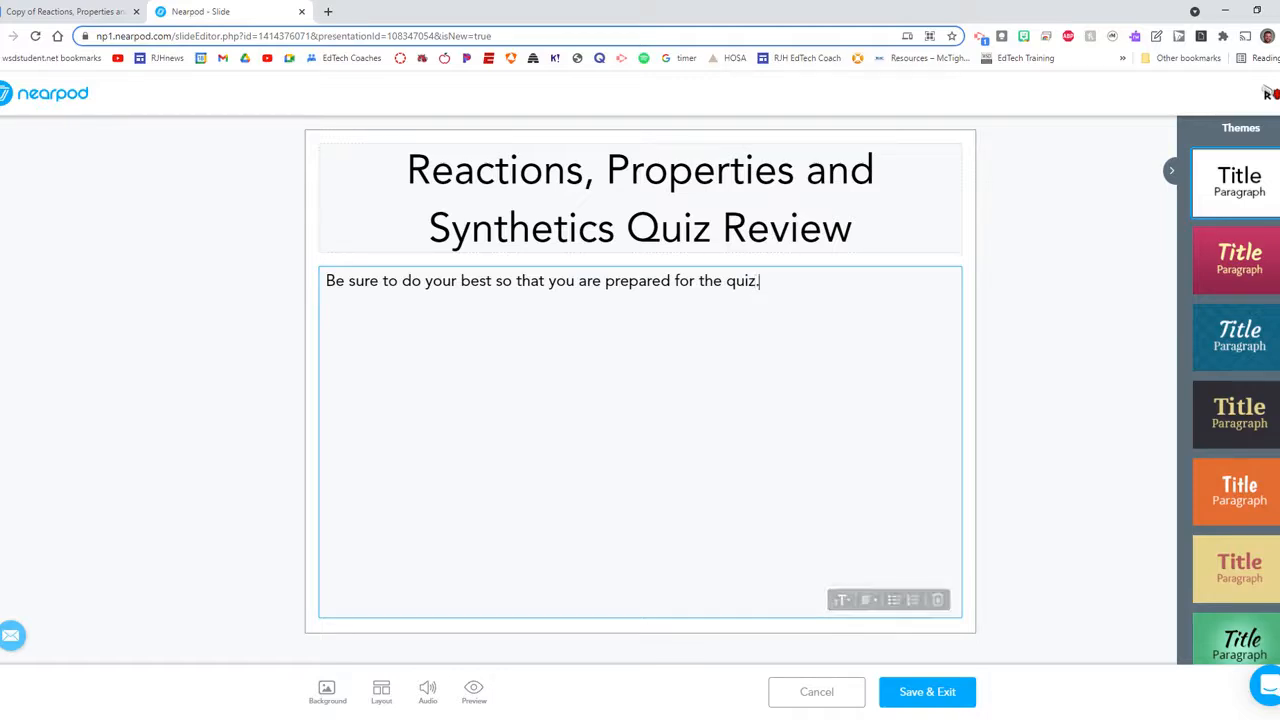
- Apply the green theme and save the slide, accepting the theme for the whole lesson
left_click(919, 695)
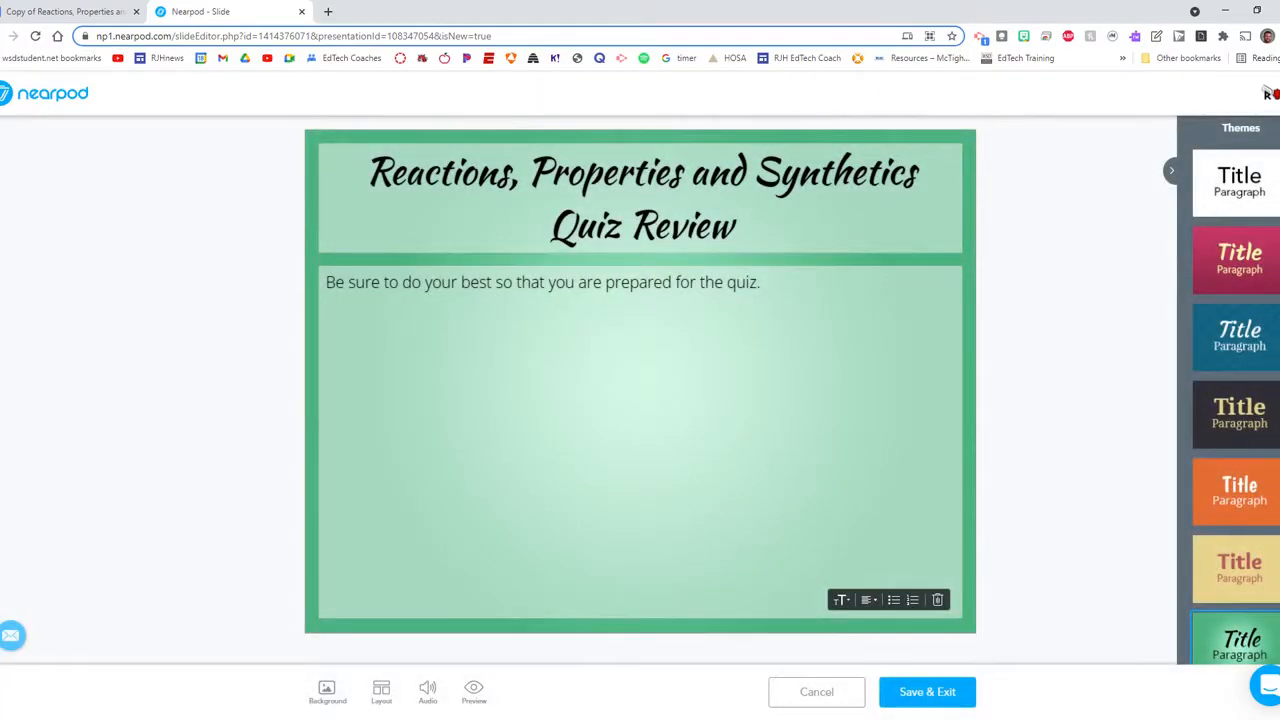
left_click(955, 691)
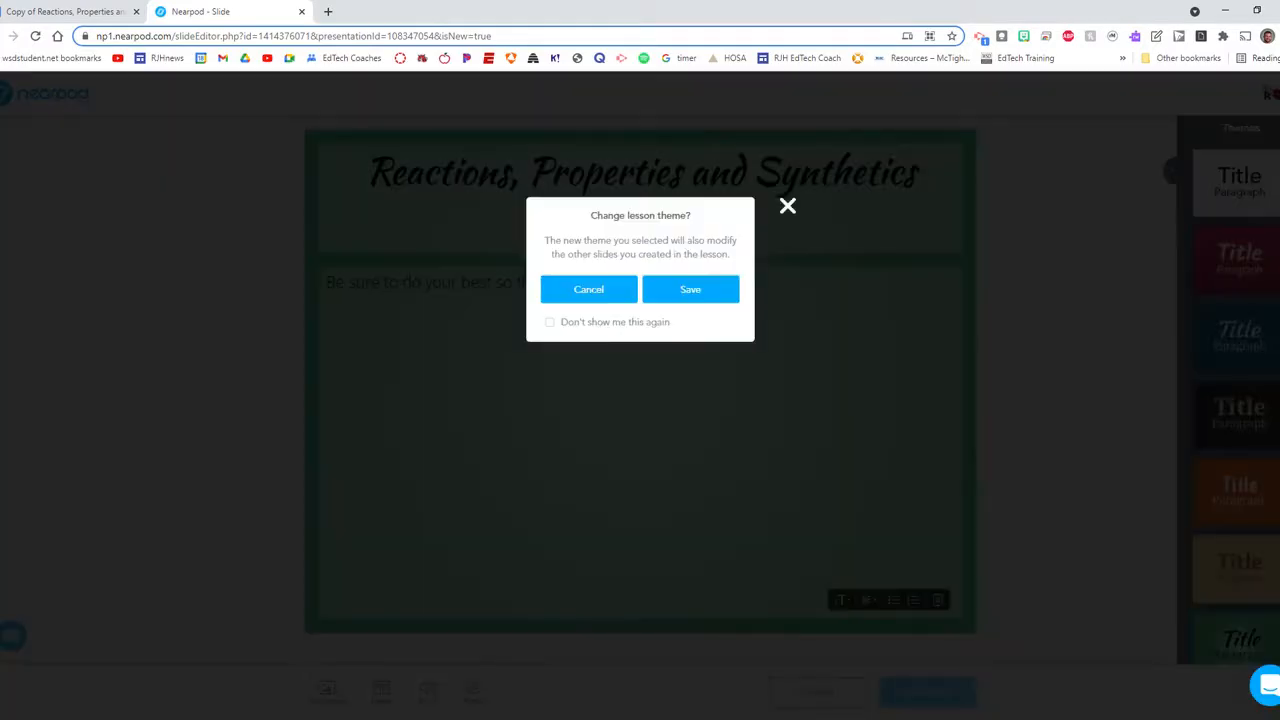
left_click(665, 289)
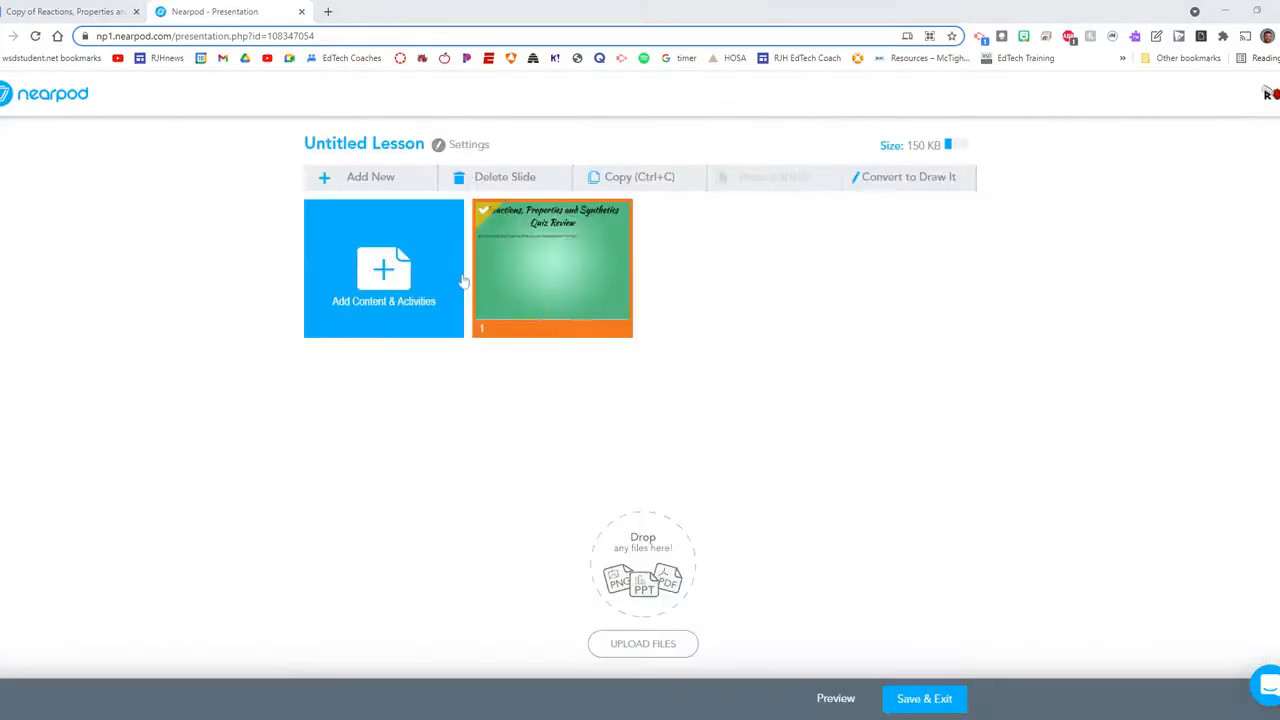
- Copy question 1 about describing polymers from the Google Docs quiz review
left_click(55, 11)
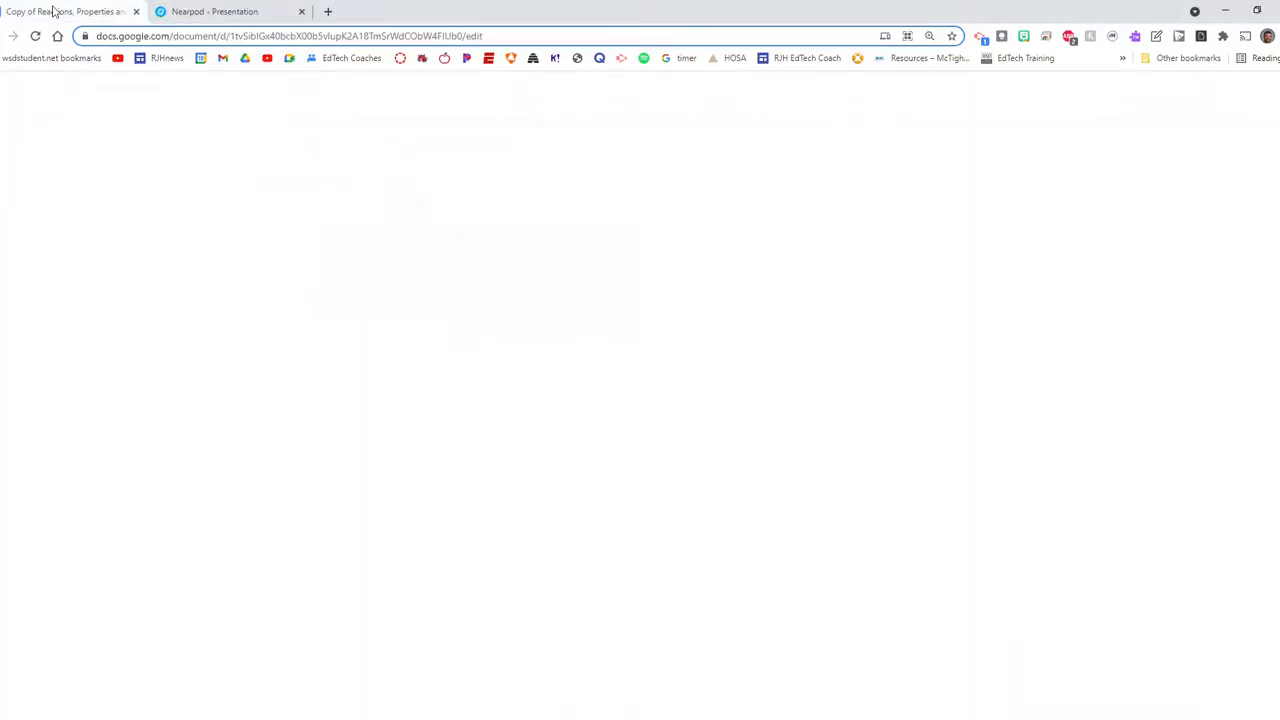
left_click_drag(330, 299, 396, 316)
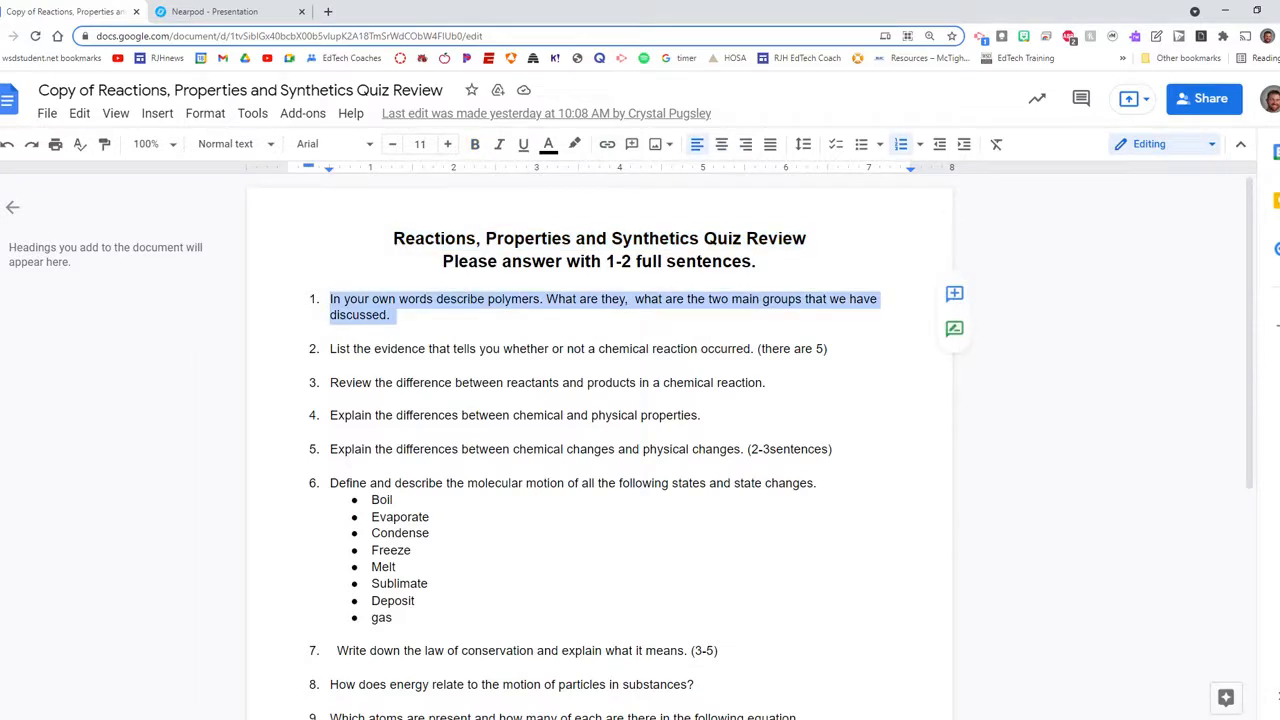
right_click(350, 306)
left_click(394, 183)
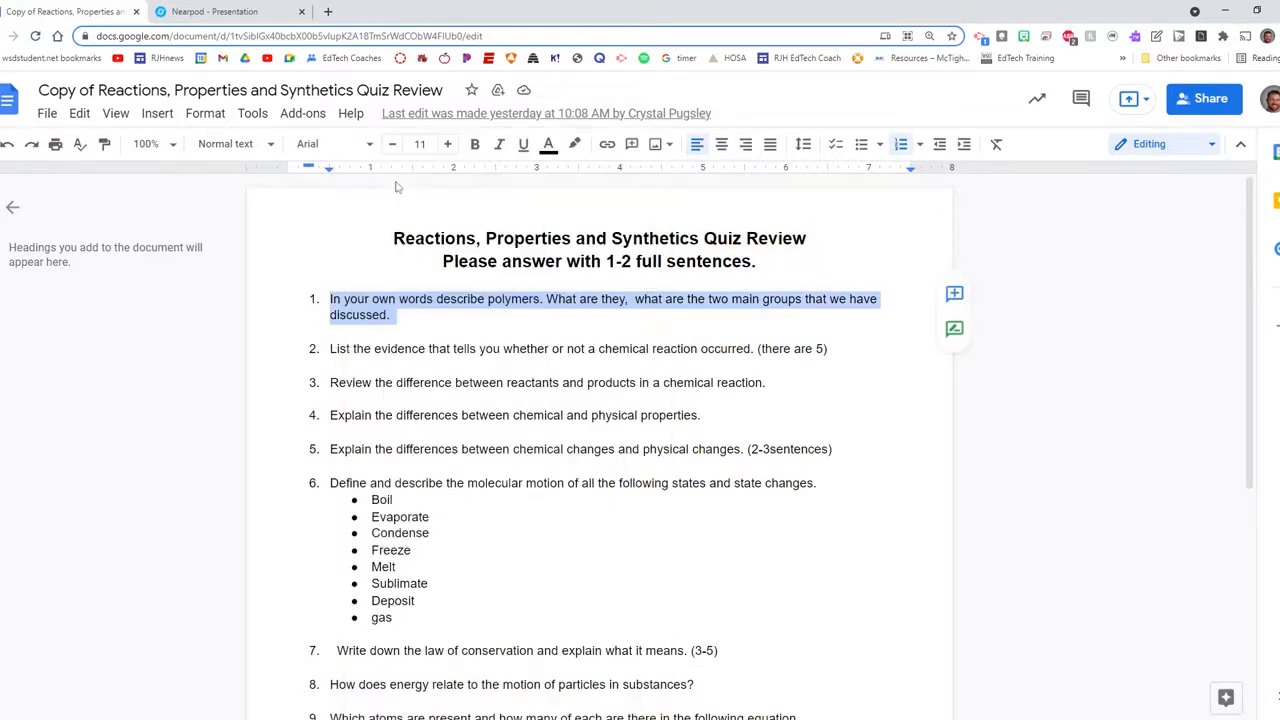
- Add an Open Ended Question activity to the Nearpod lesson with the copied polymer question as its text
left_click(230, 14)
left_click(380, 288)
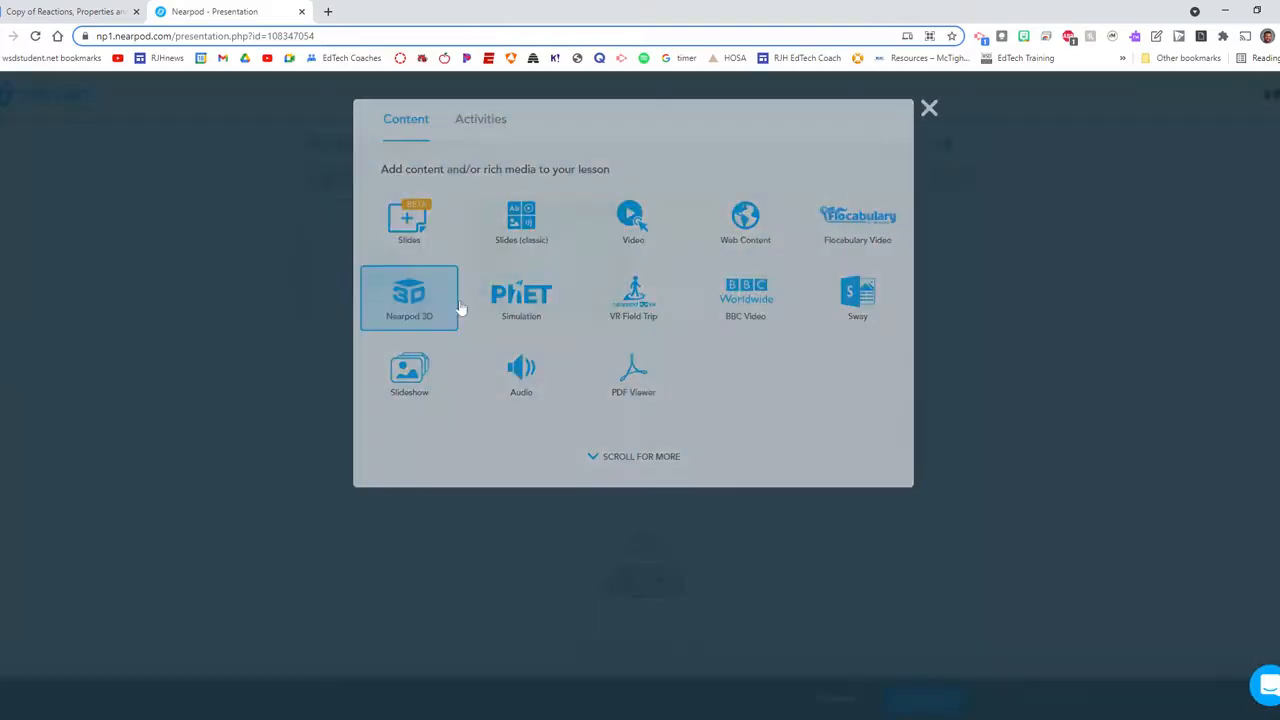
left_click(481, 224)
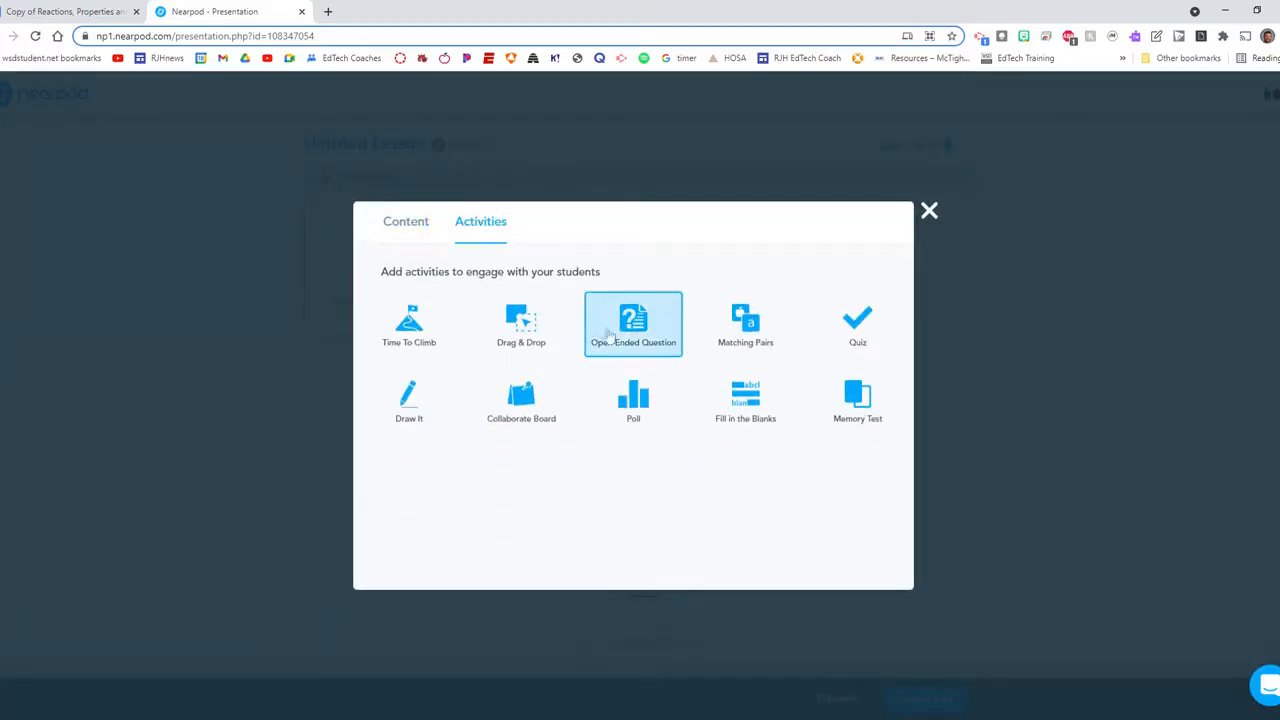
left_click(626, 338)
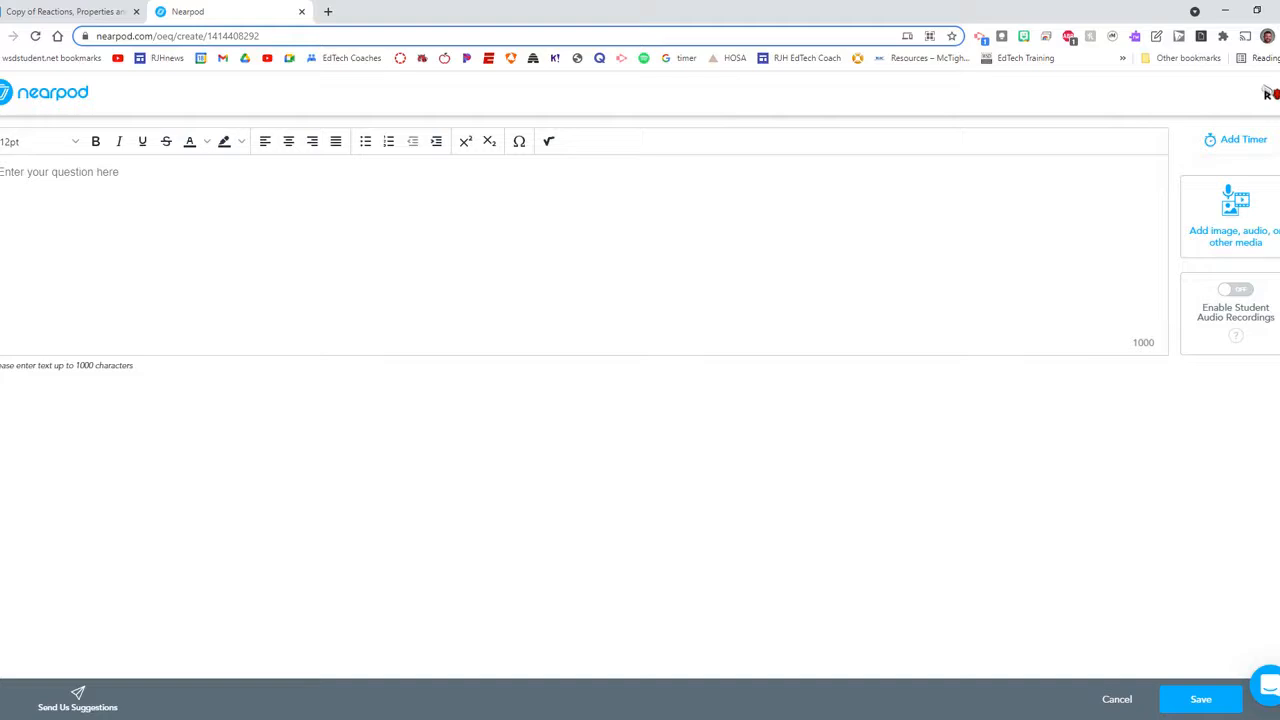
key("ctrl+v")
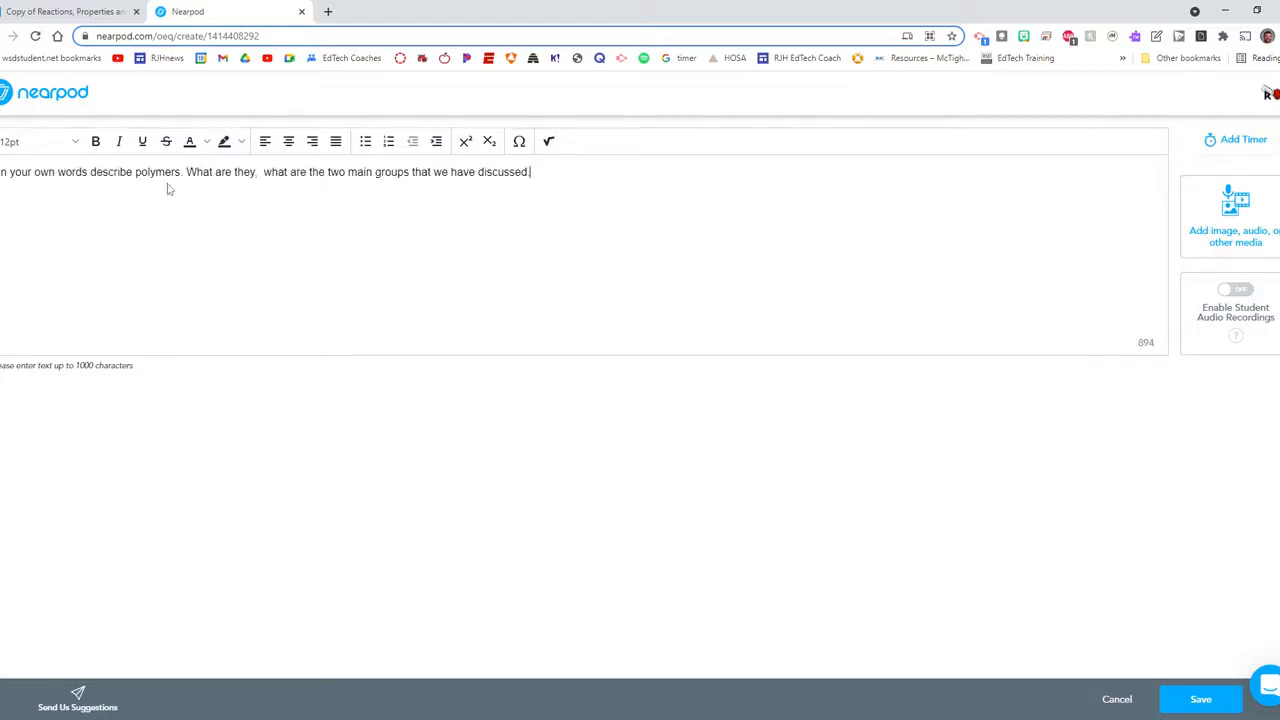
- Set the polymer question's text size to 14pt and save the open-ended question
triple_click(48, 172)
left_click(56, 149)
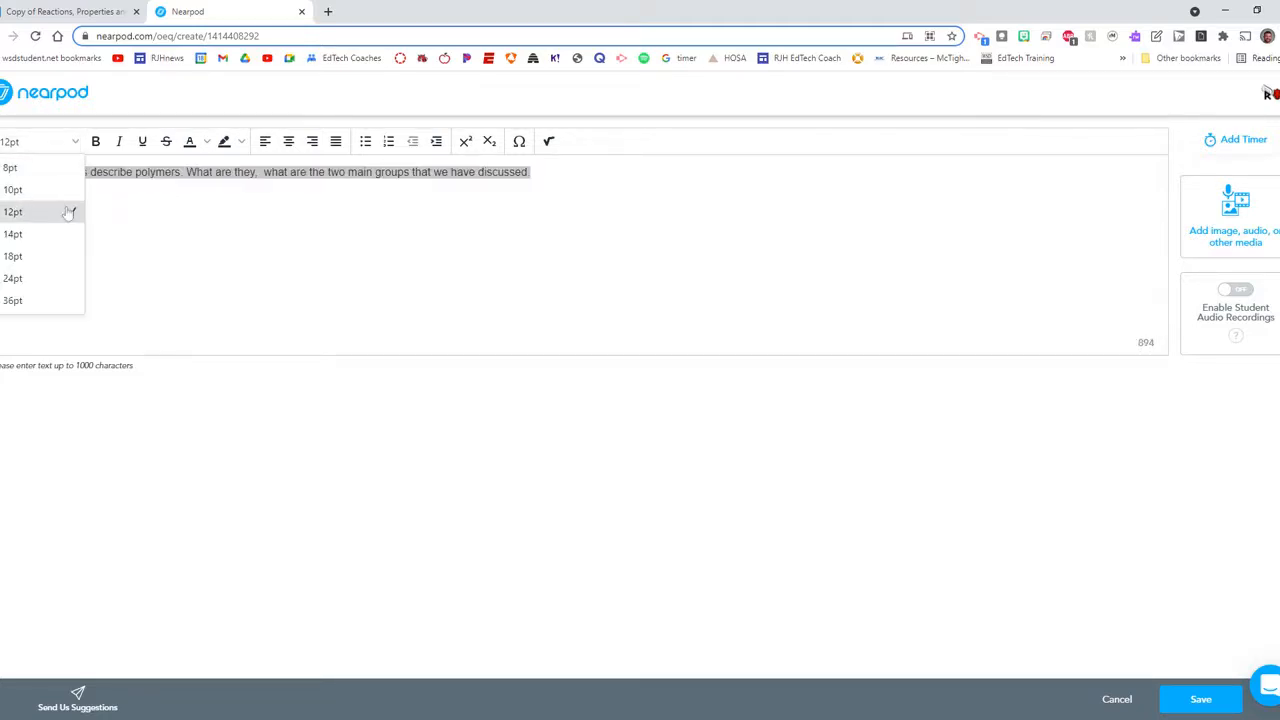
left_click(56, 241)
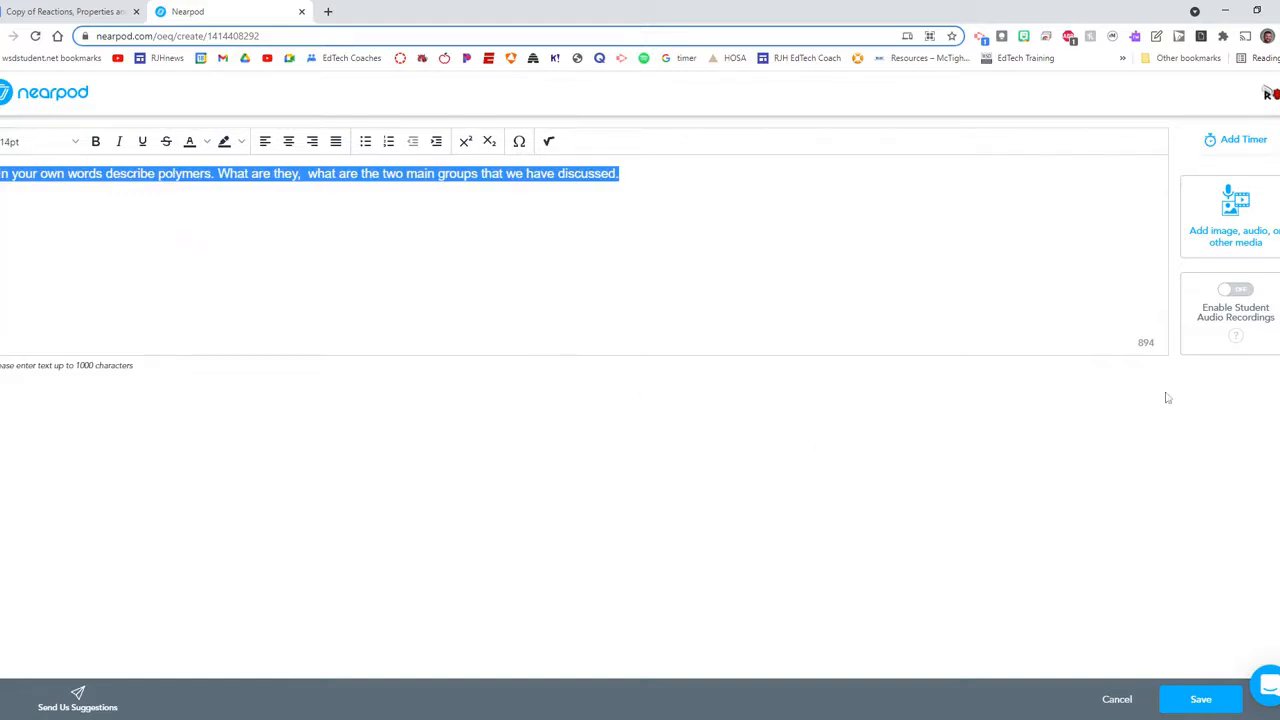
left_click(1237, 293)
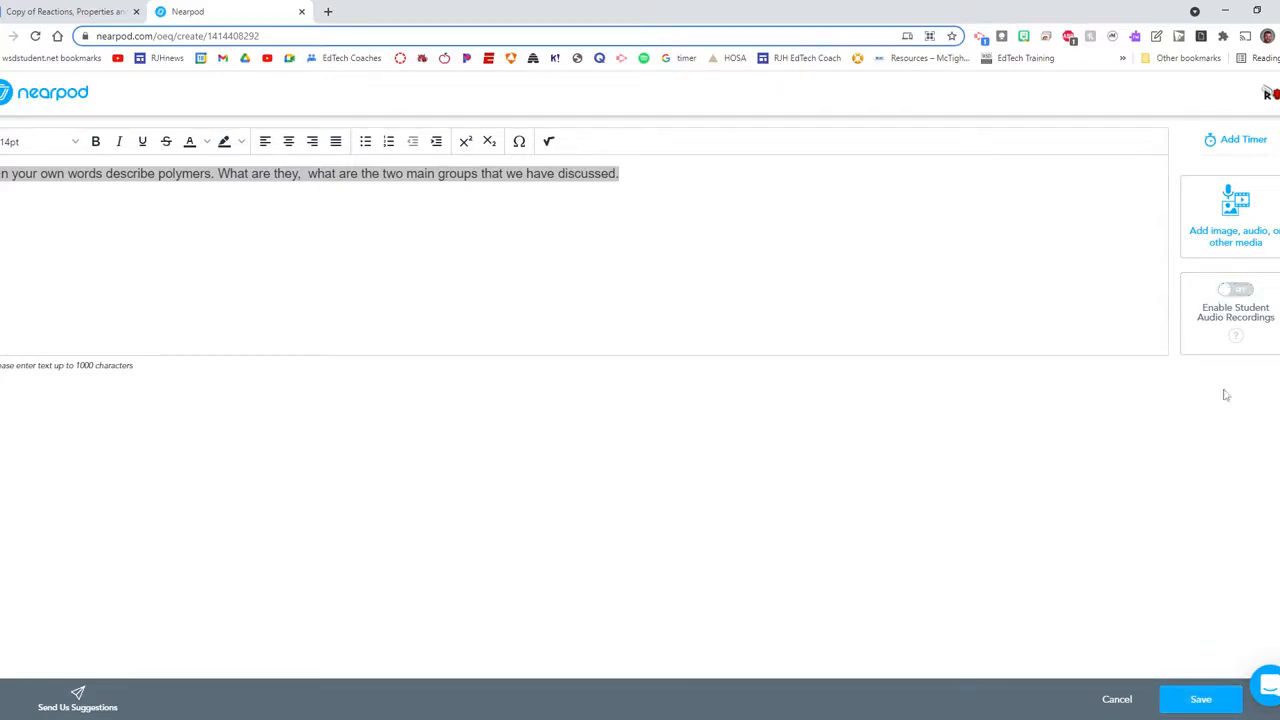
left_click(1202, 704)
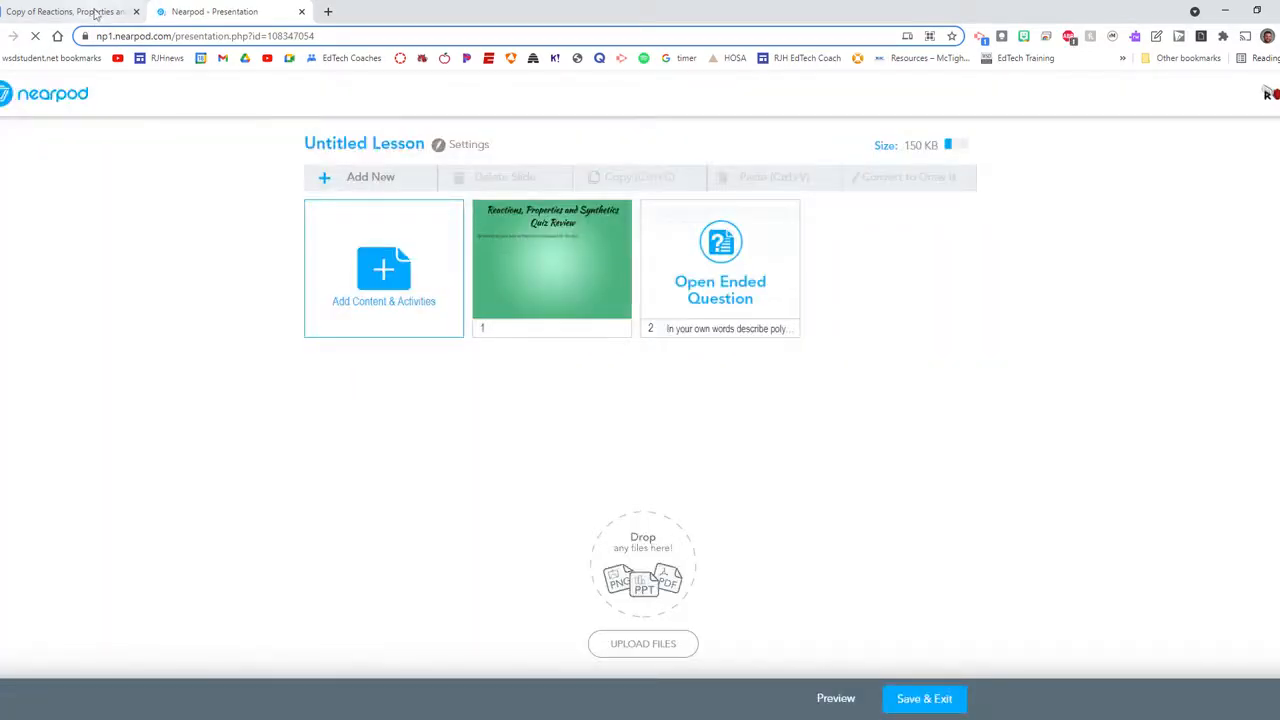
- Copy question 2 about the evidence of a chemical reaction from the Google Docs quiz review
left_click(95, 12)
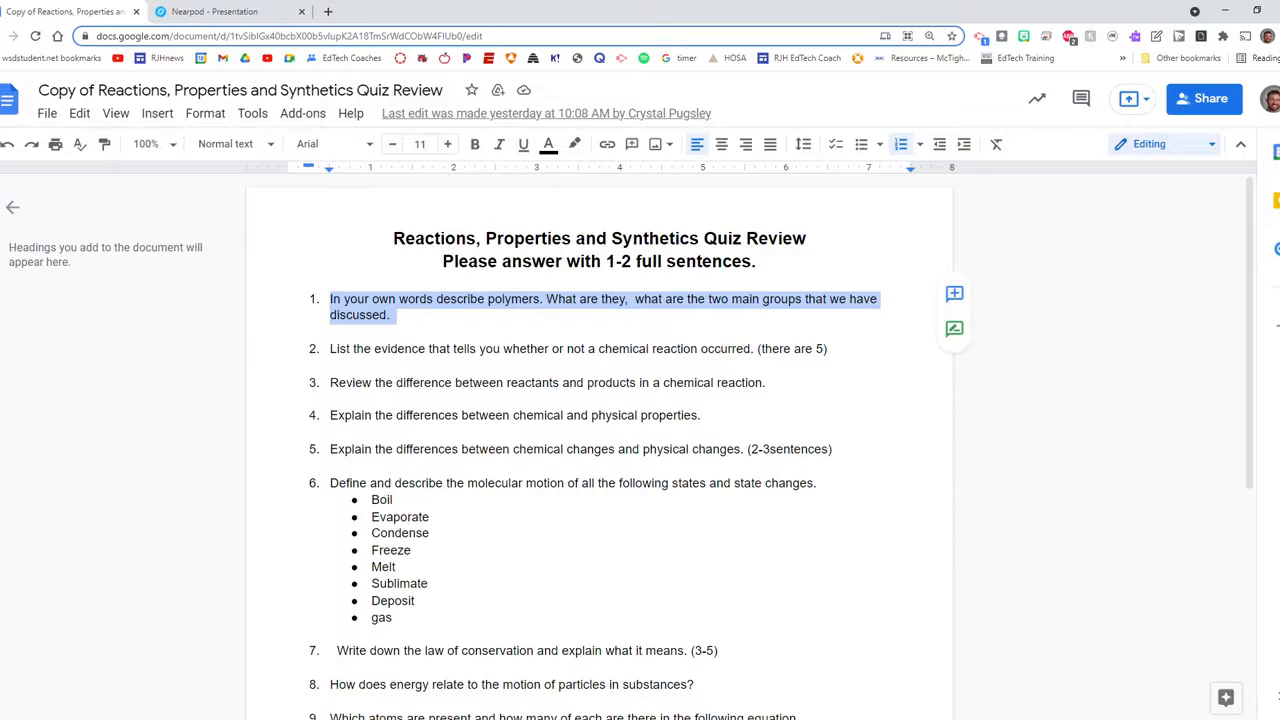
triple_click(362, 348)
triple_click(362, 348)
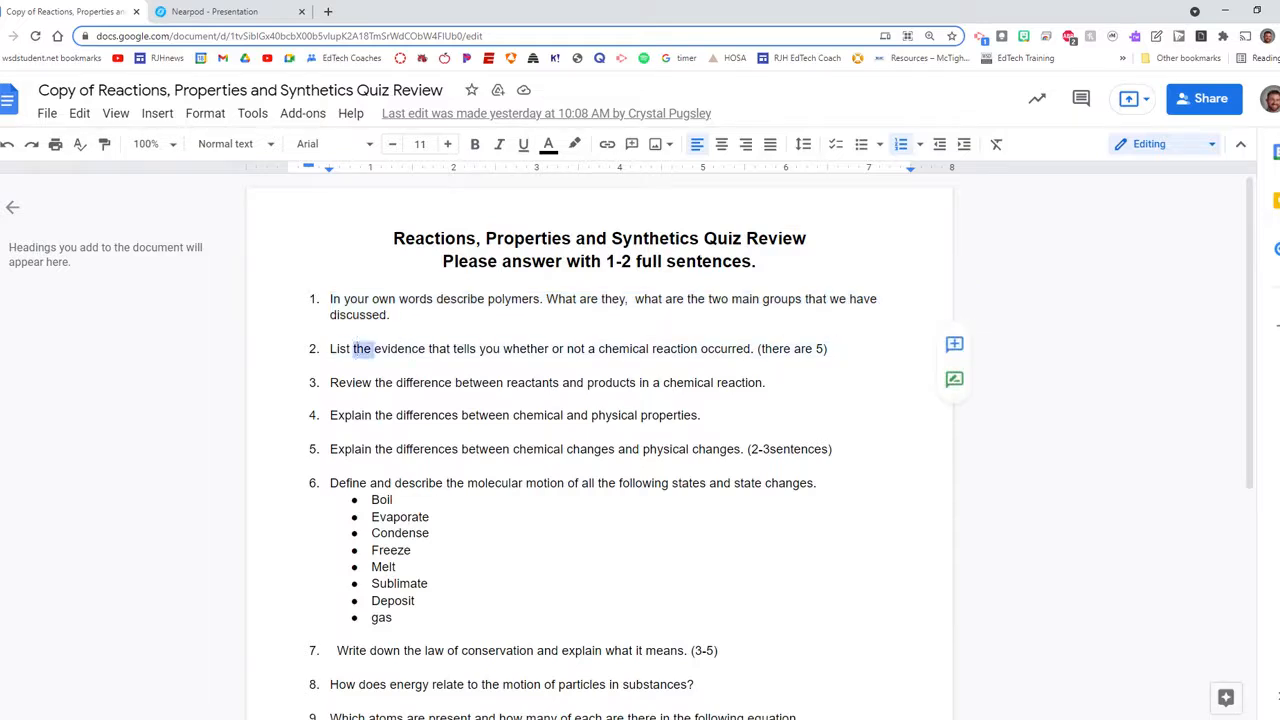
right_click(390, 342)
left_click(412, 182)
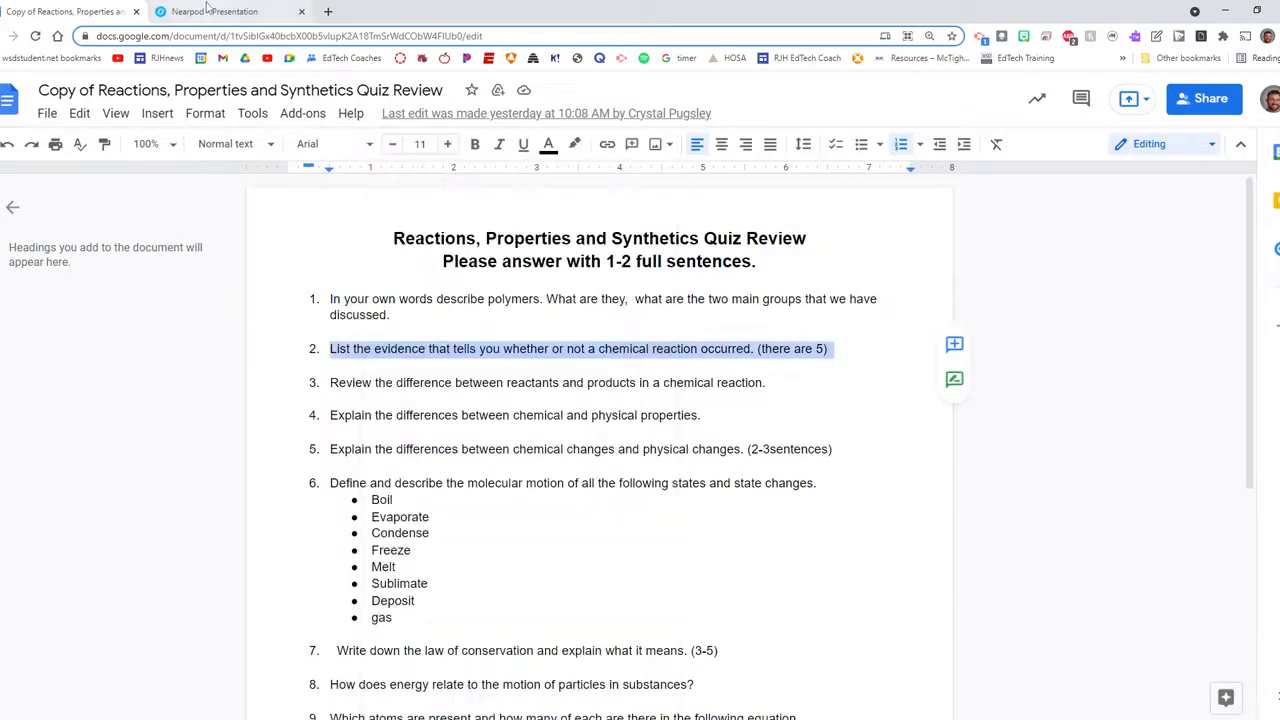
- Add an Open-Ended Question activity to the Nearpod lesson with the copied chemical reaction evidence question as its text and save it
left_click(210, 11)
left_click(371, 218)
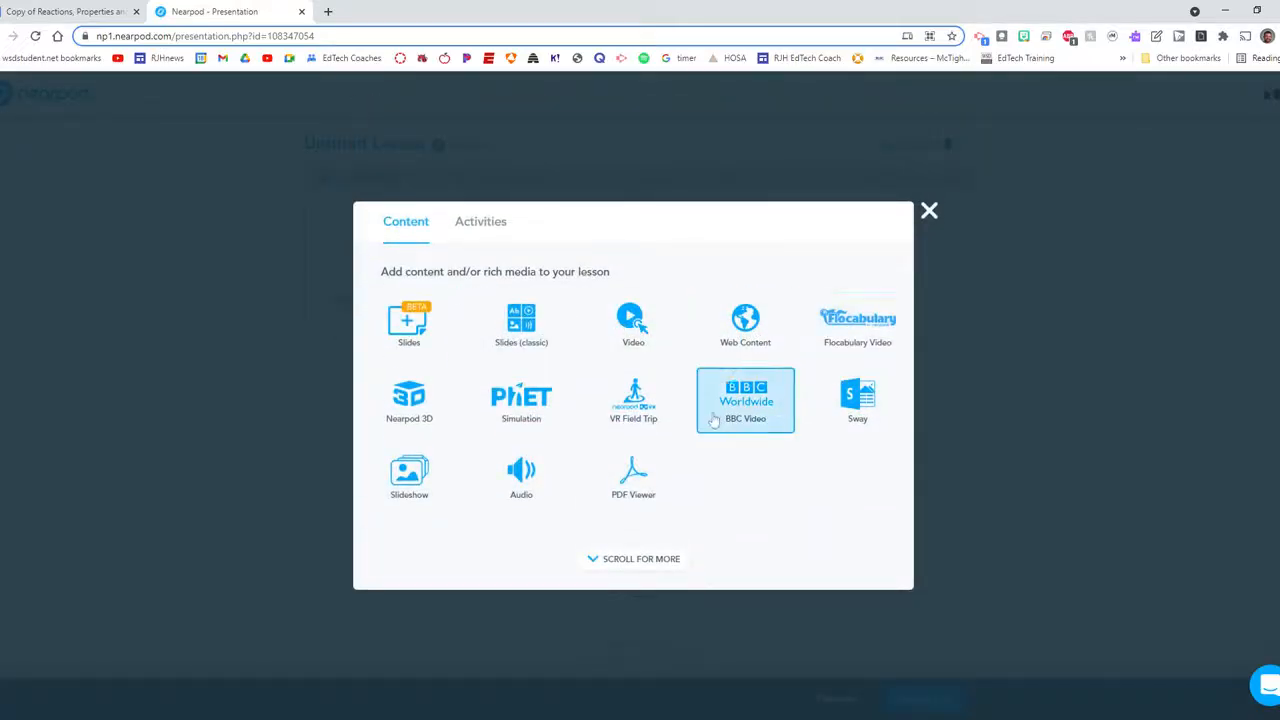
left_click(478, 228)
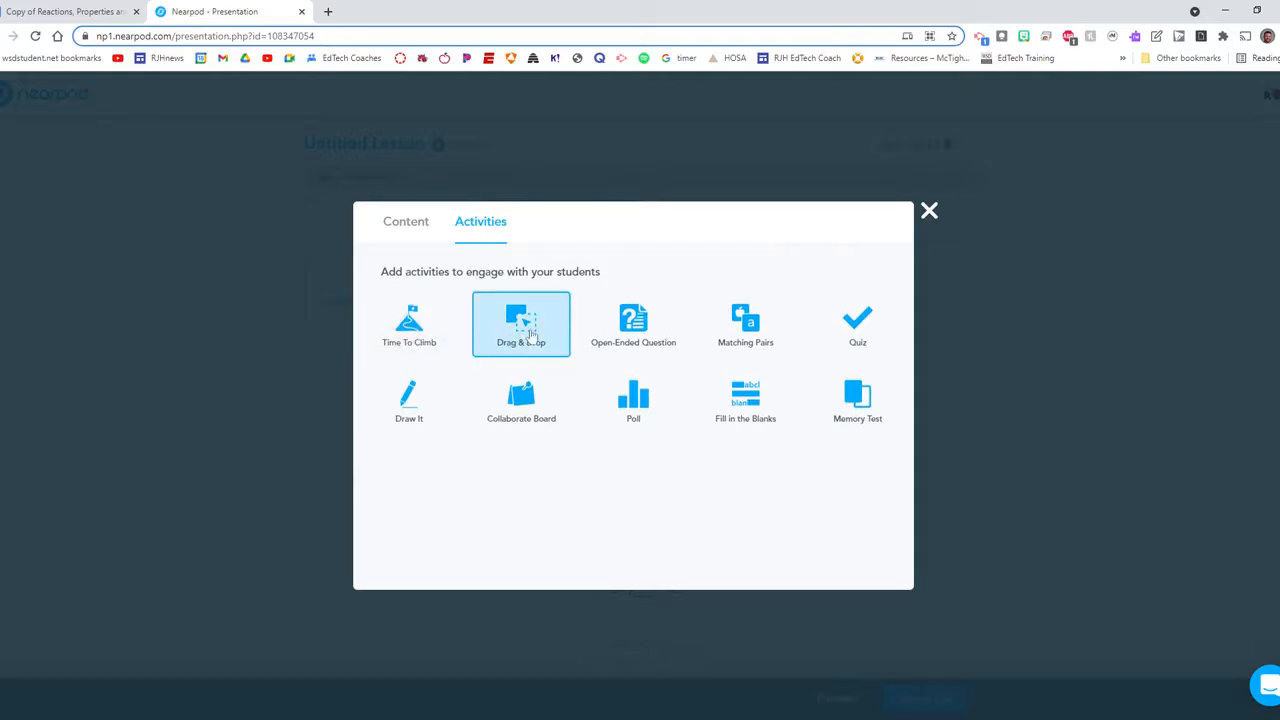
left_click(627, 333)
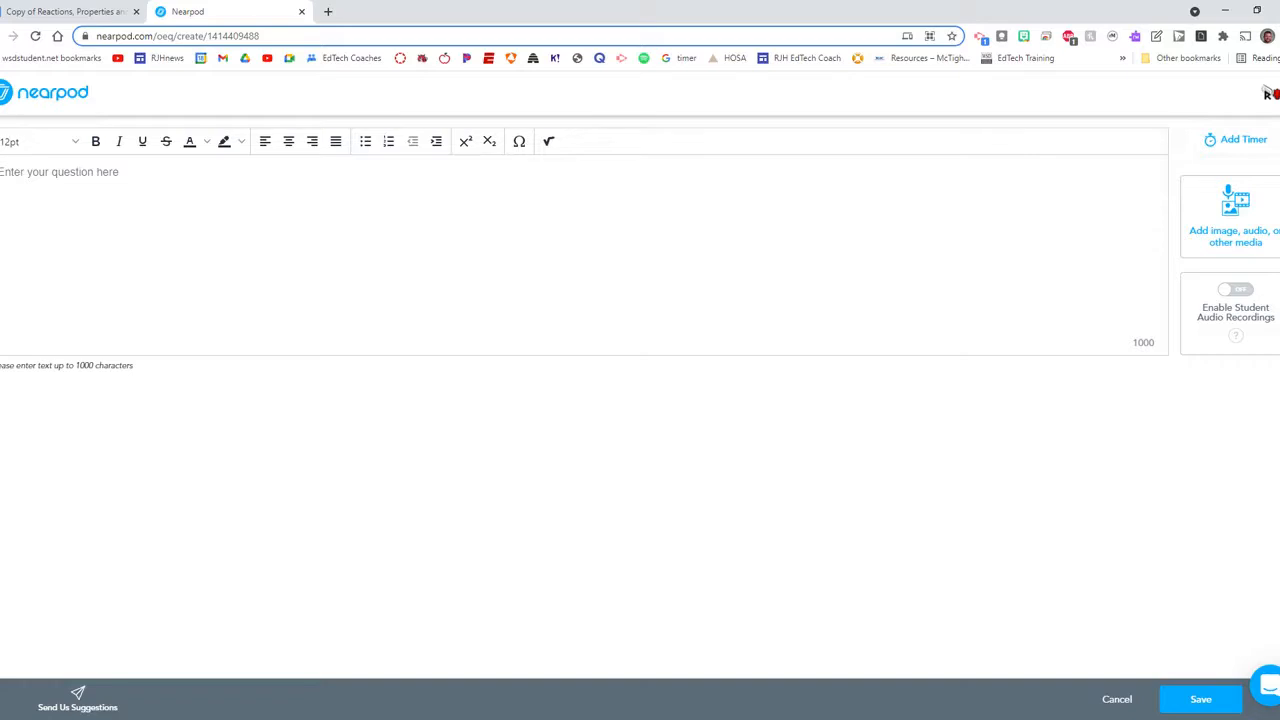
key("ctrl+v")
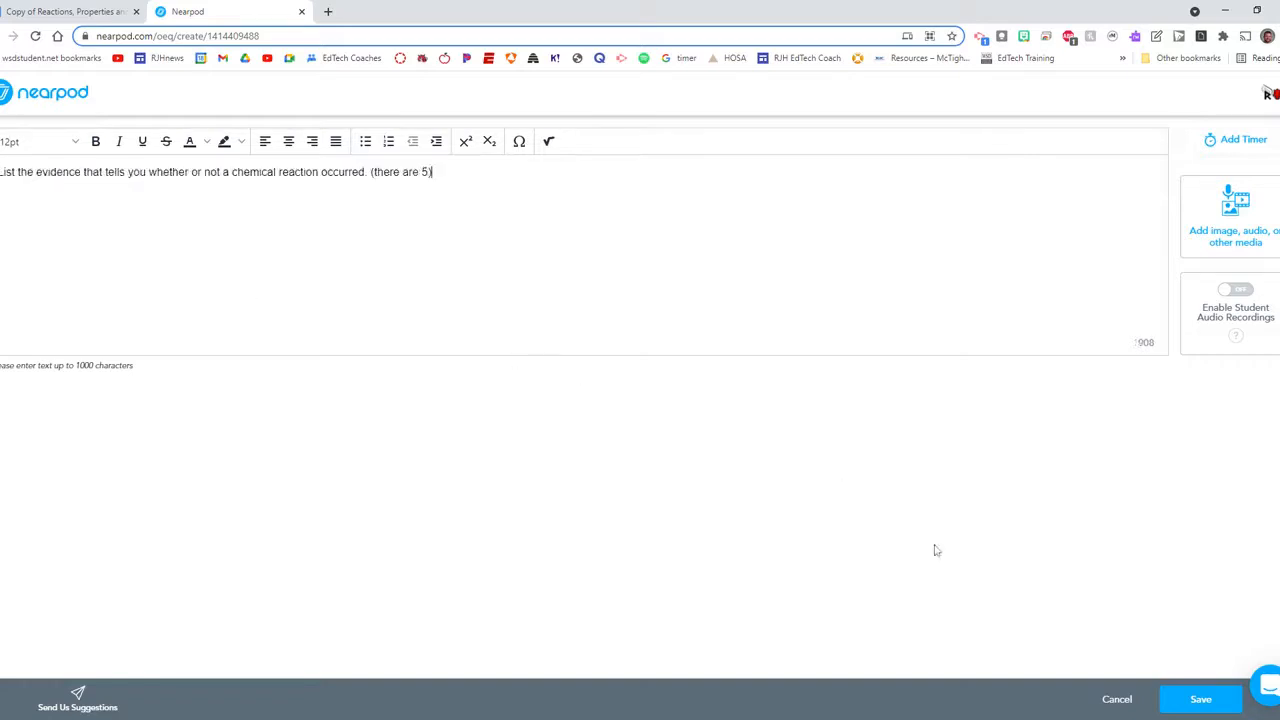
left_click(1203, 700)
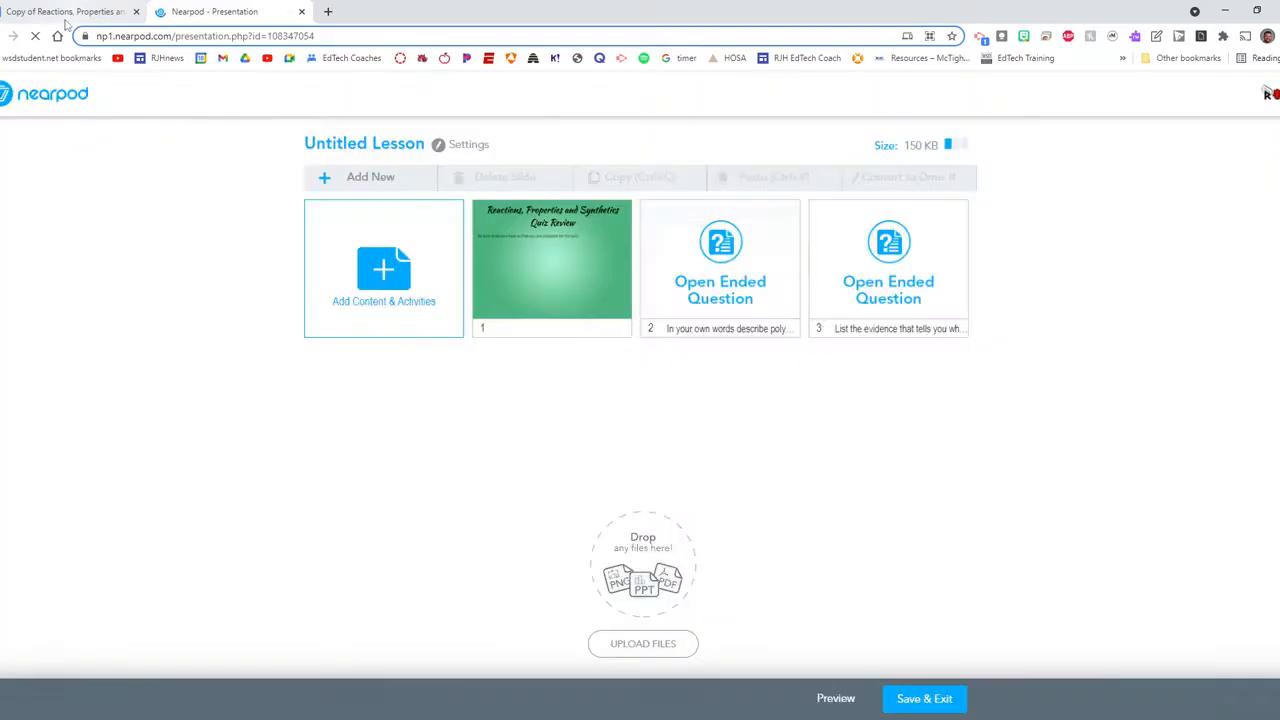
- Select question 3 about reactants and products in the Google Docs quiz review
left_click(69, 12)
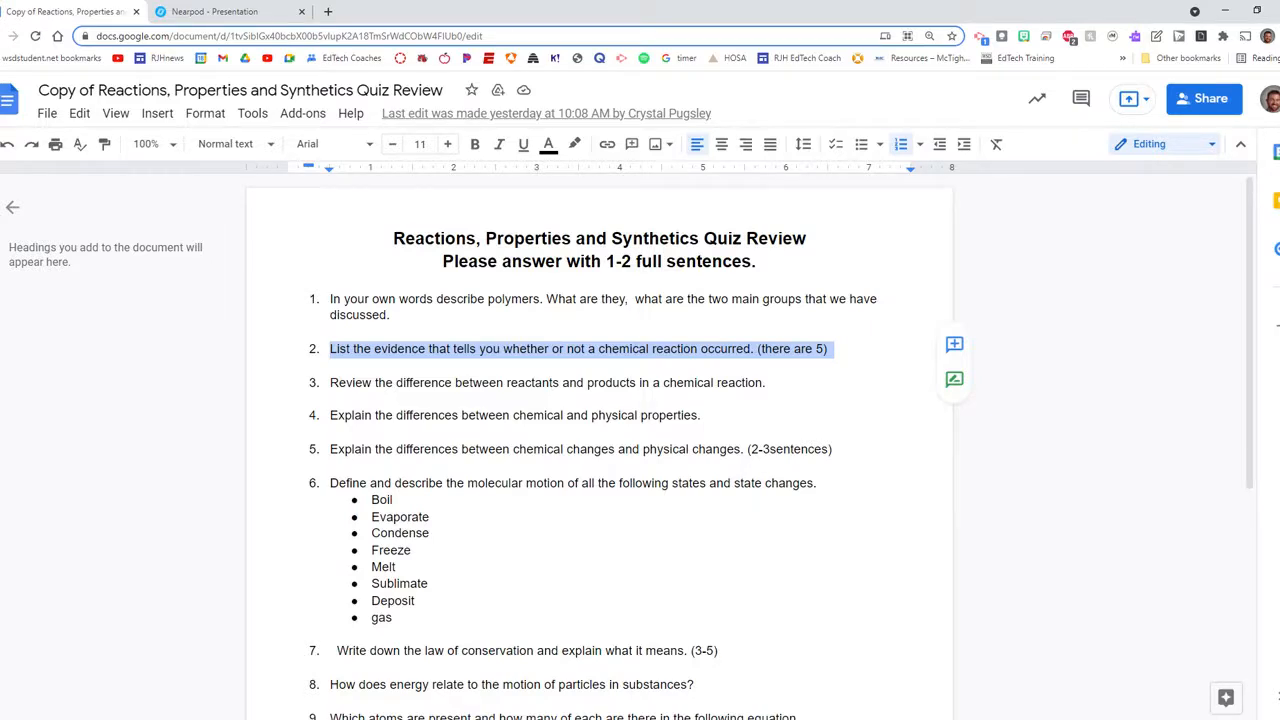
triple_click(504, 383)
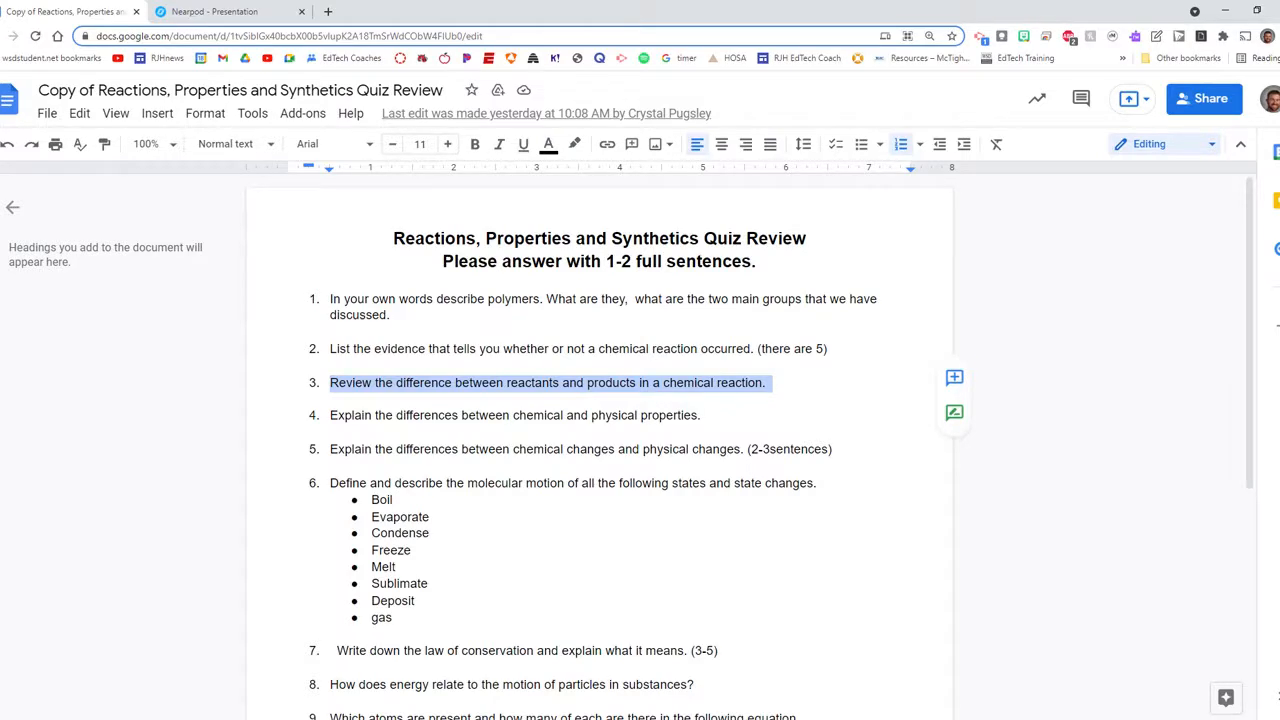
left_click(328, 11)
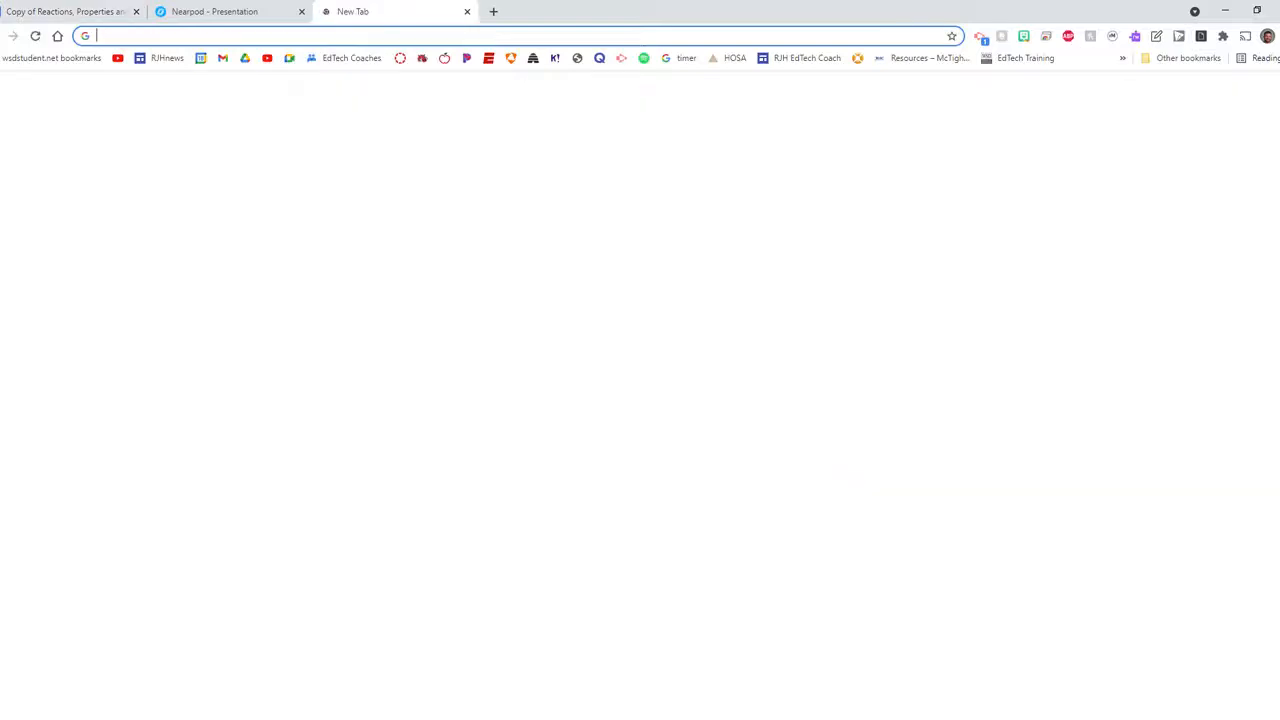
key("ctrl+v")
key("Return")
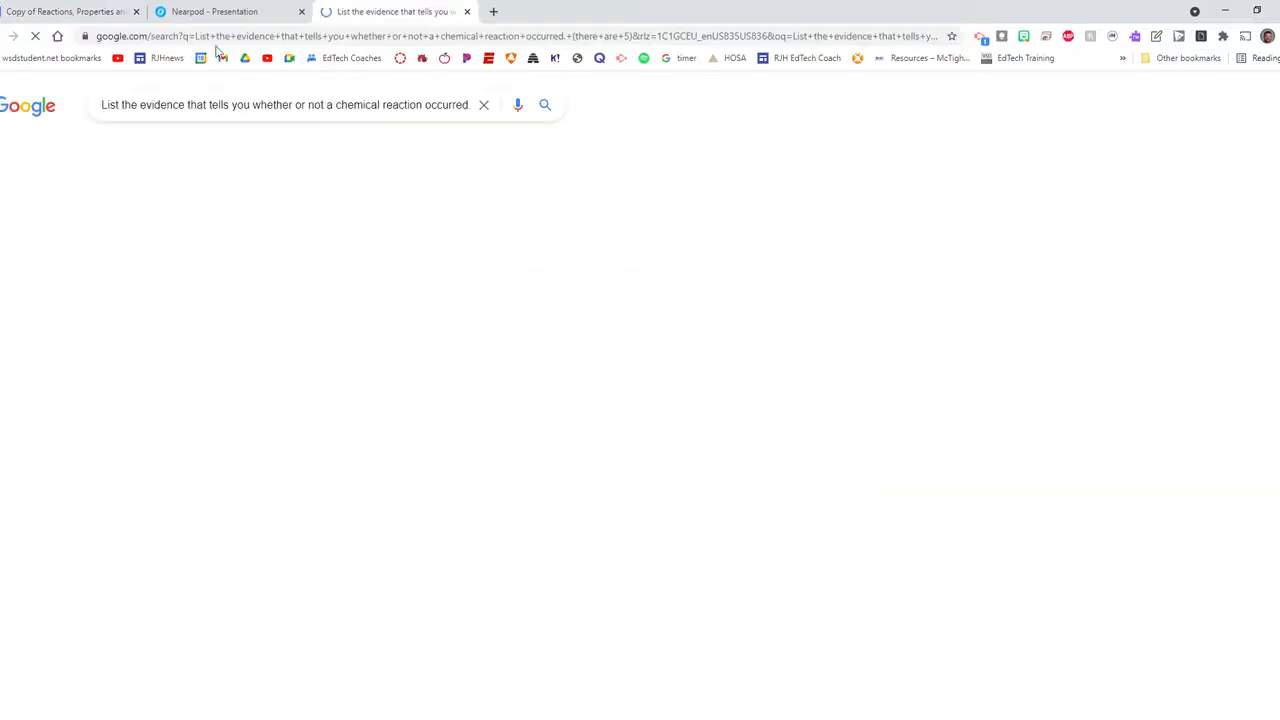
left_click(466, 11)
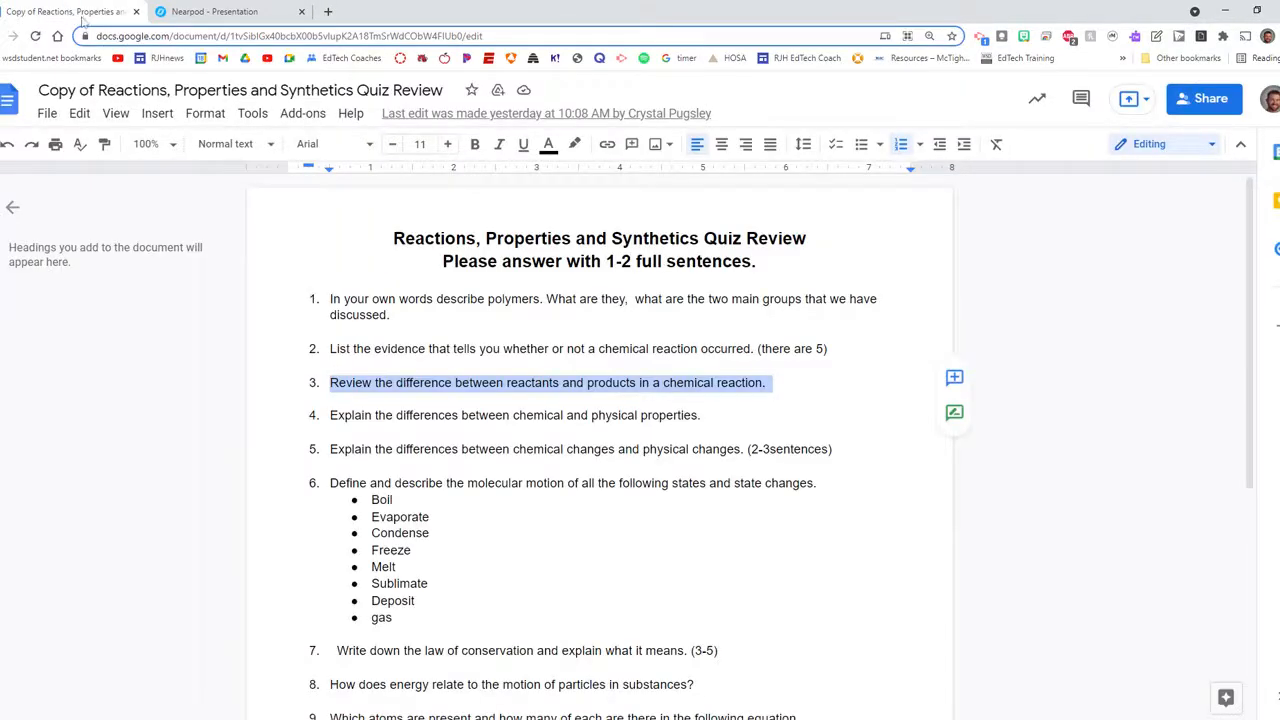
- Explore question 3 from within the document, shortening the query to "difference reactants and products in a chemical reaction"
right_click(403, 382)
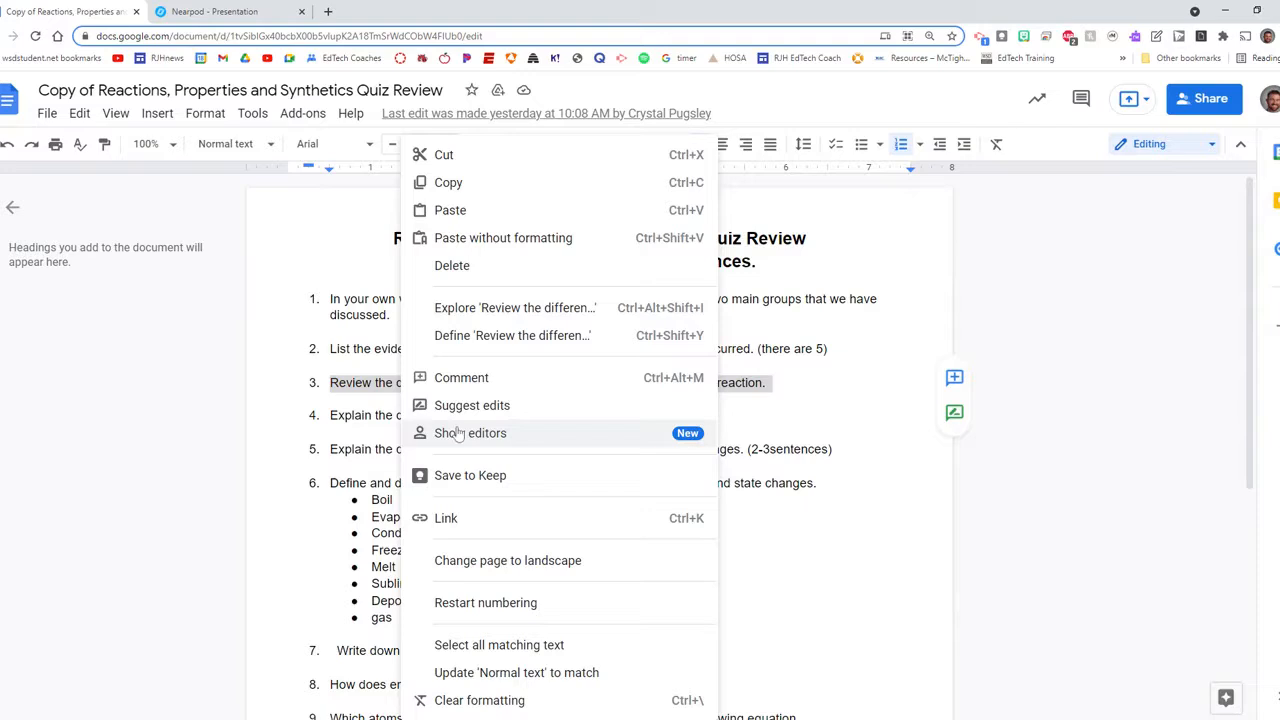
left_click(515, 310)
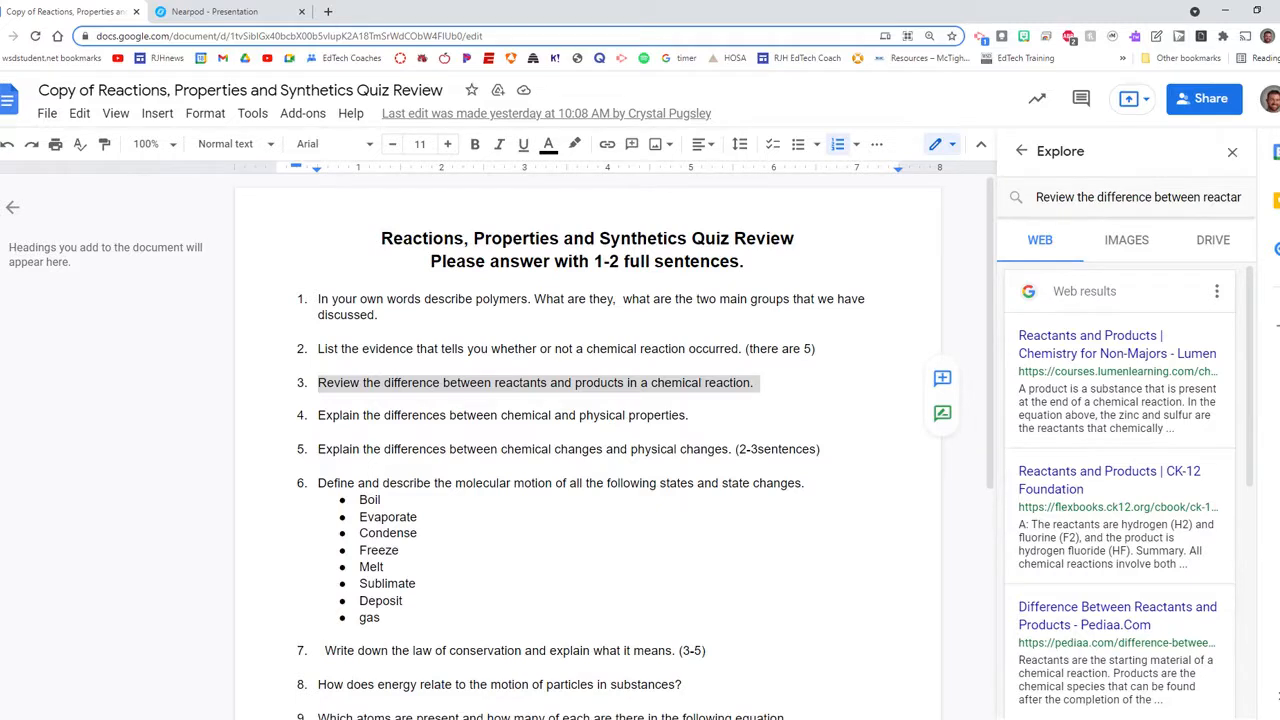
left_click_drag(1094, 197, 1050, 197)
key("BackSpace")
key("BackSpace")
key("BackSpace")
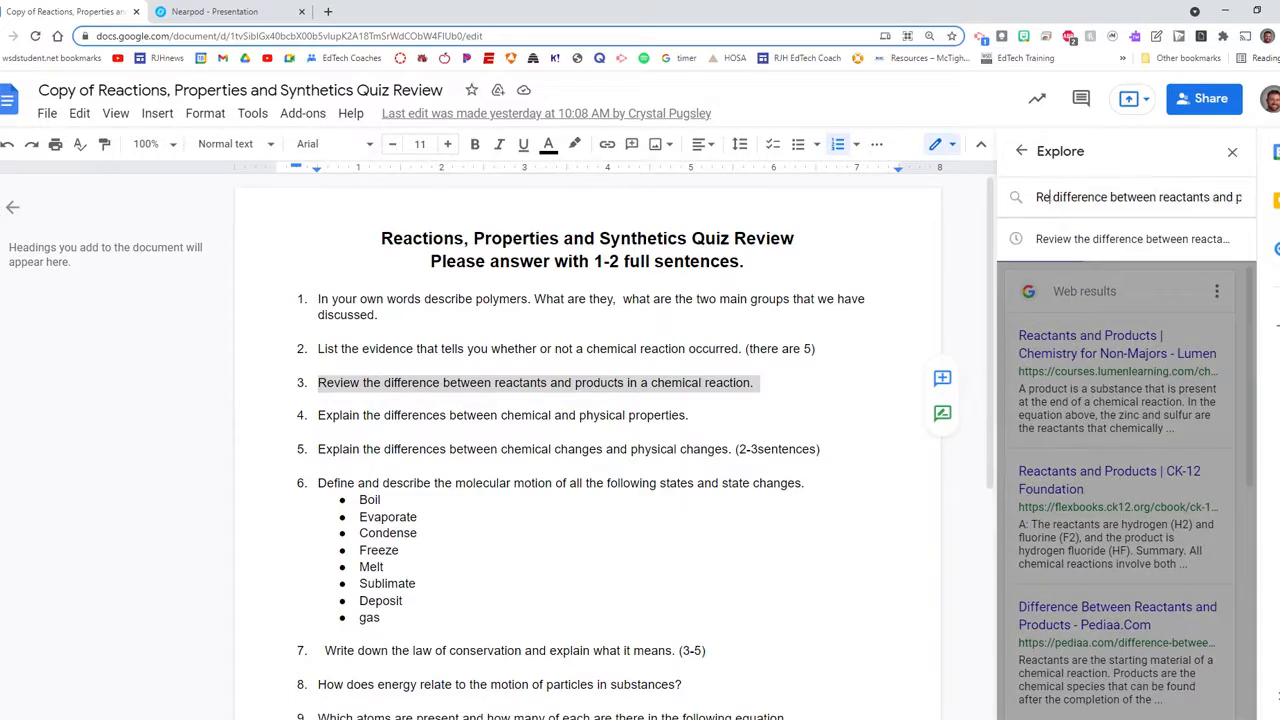
key("Delete")
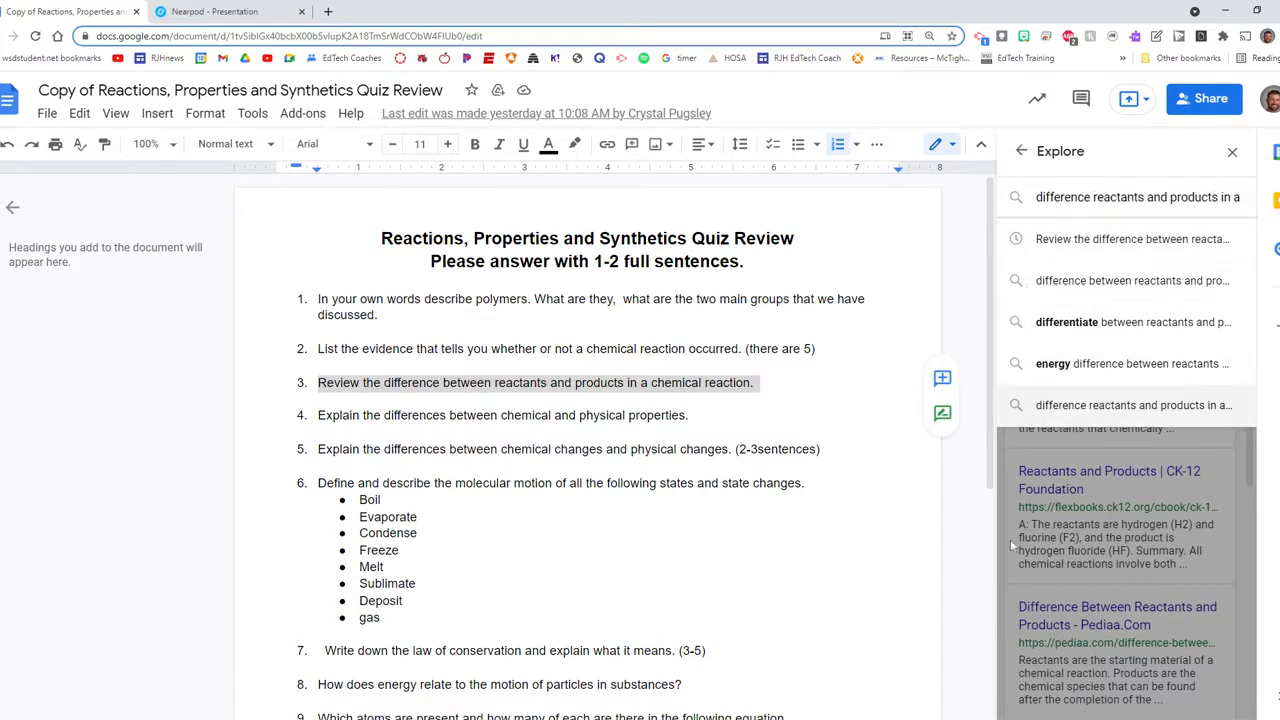
left_click(1055, 405)
- Search Google in a new browser tab for videos on "difference reactants and products in a chemical reaction"
triple_click(1060, 197)
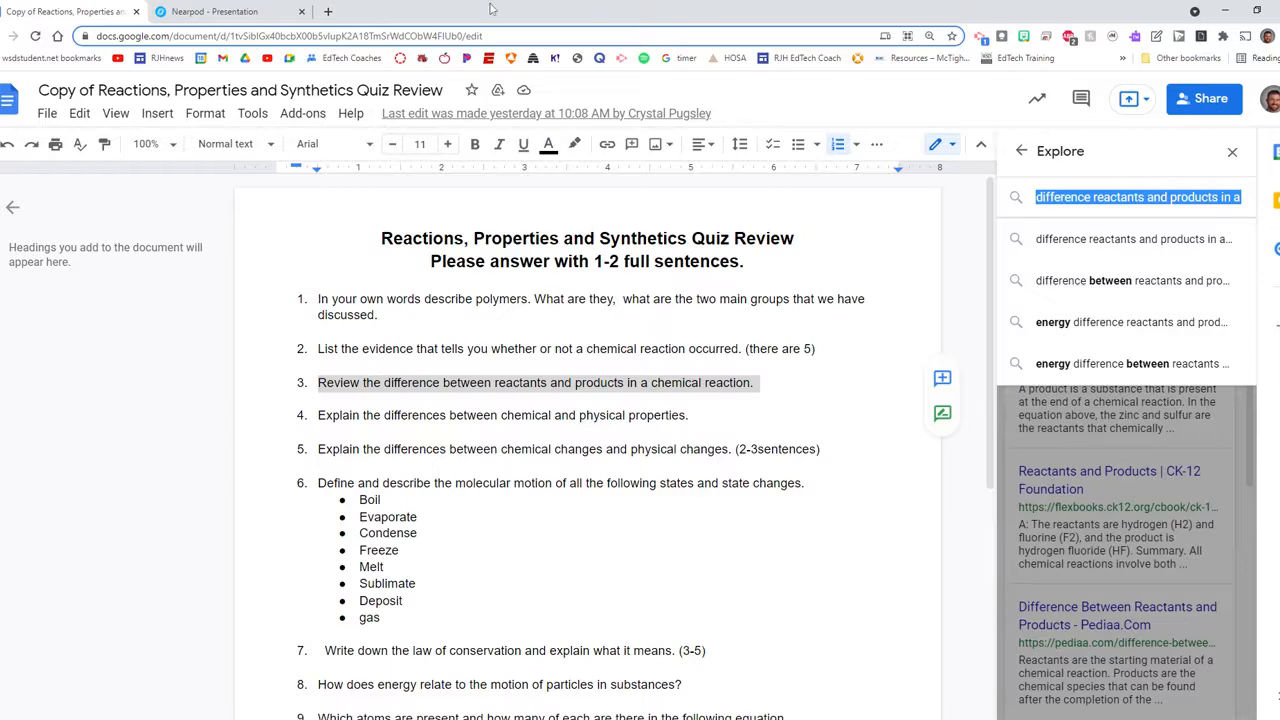
left_click(328, 11)
left_click(330, 38)
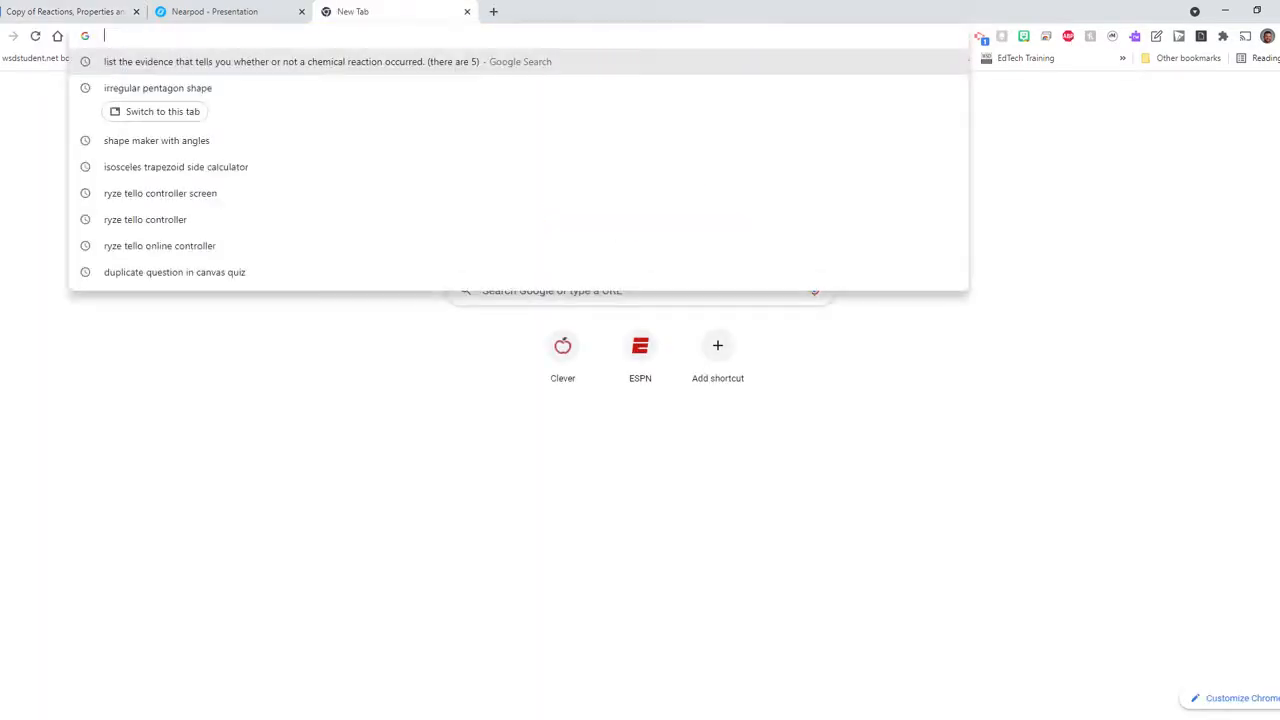
type("difference reactants and products in a chemical reaction")
key("Return")
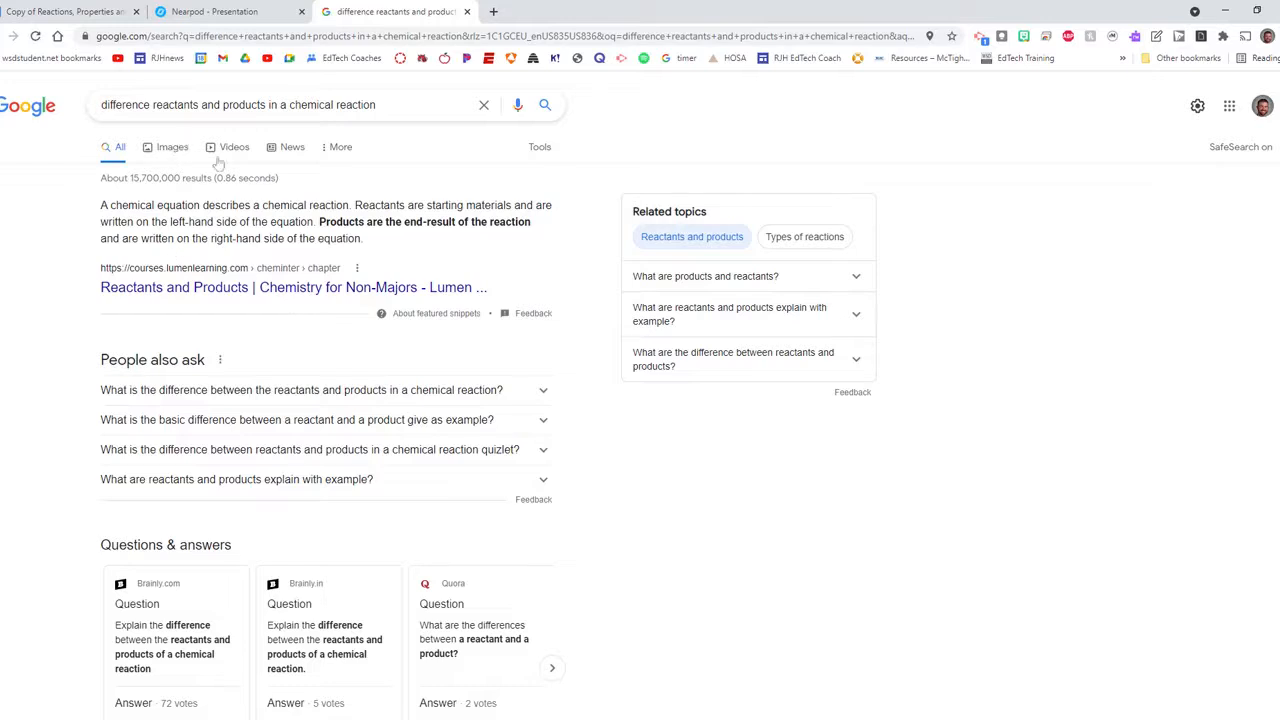
left_click(234, 148)
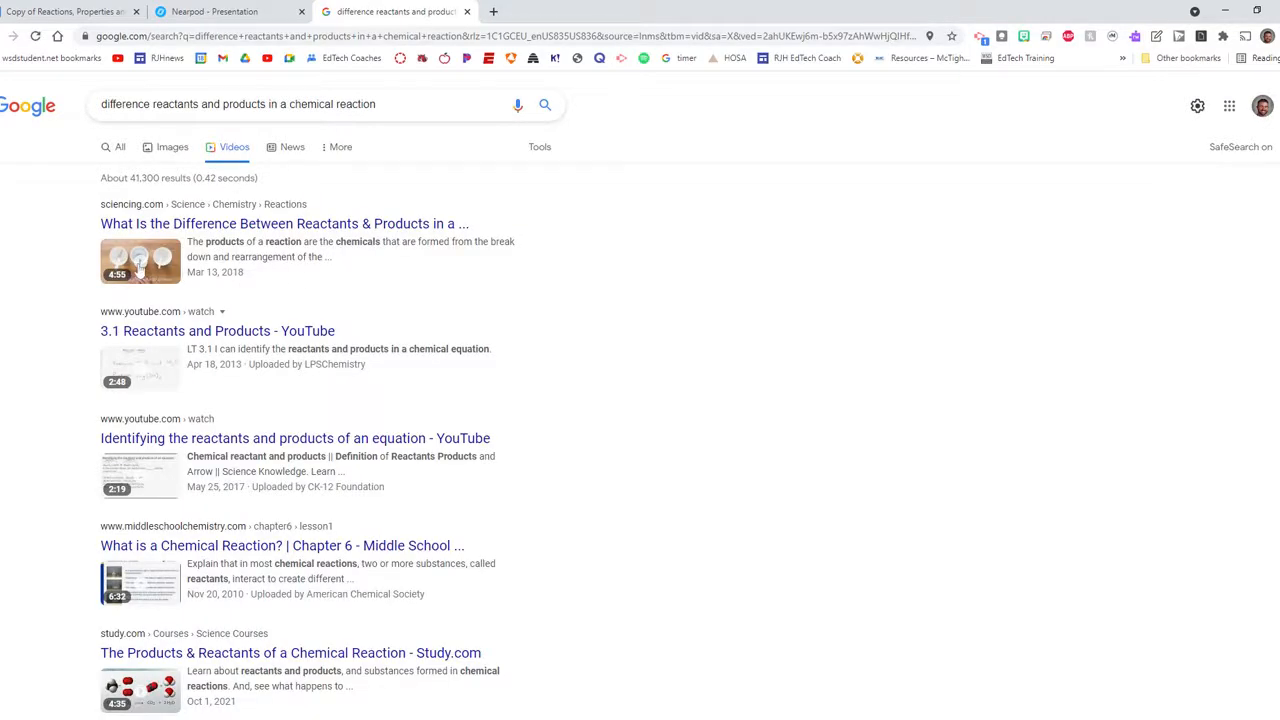
- Open the YouTube video "3.1 Reactants and Products" and skim through its content
left_click(150, 368)
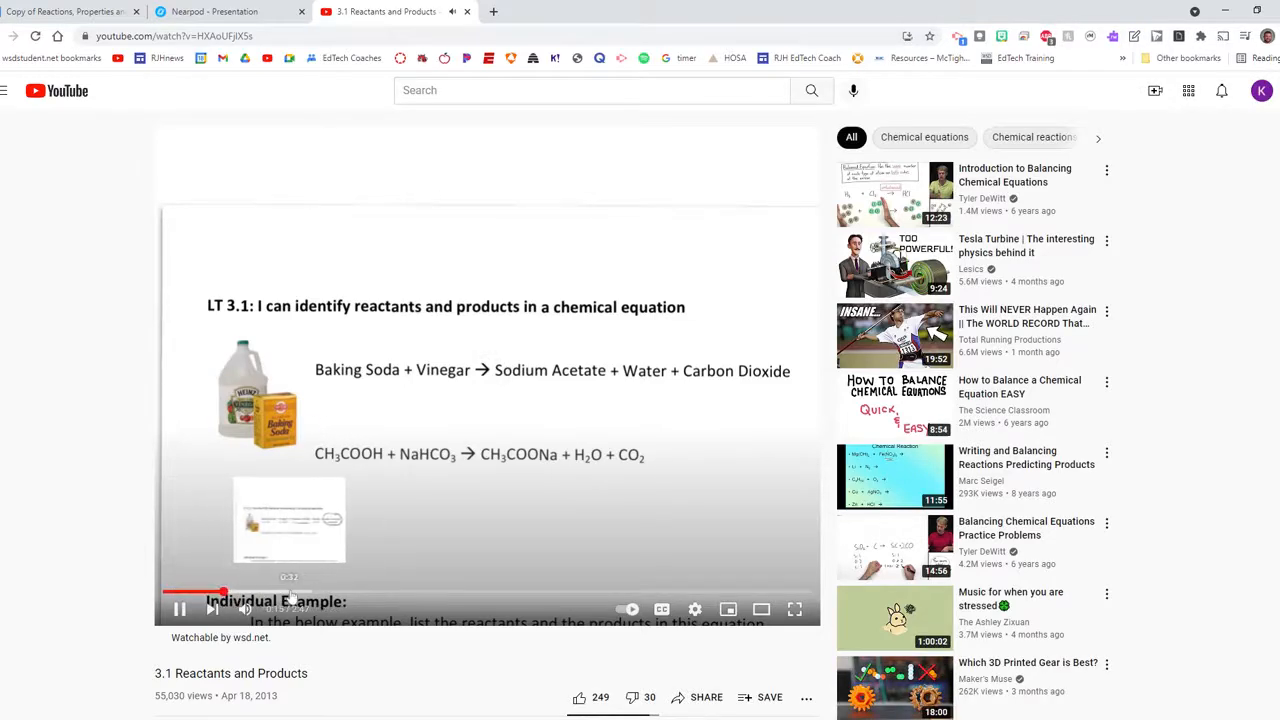
left_click(289, 592)
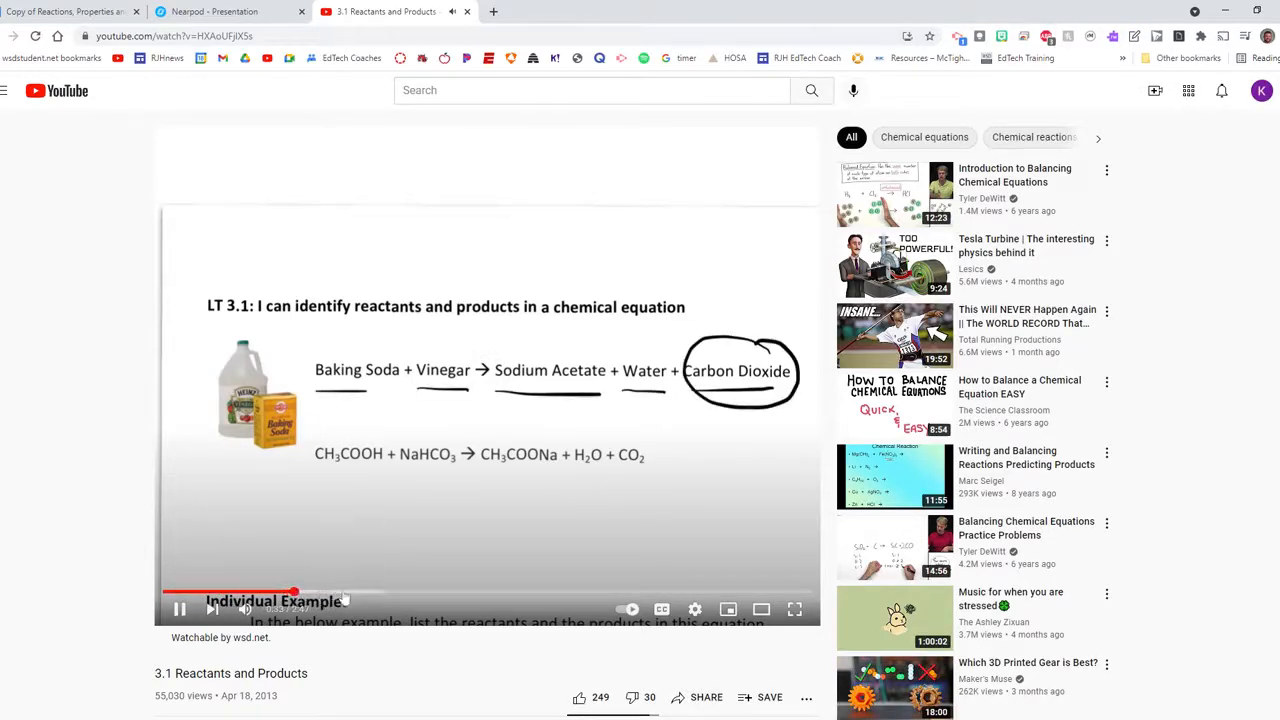
left_click(343, 593)
left_click(406, 593)
left_click(485, 593)
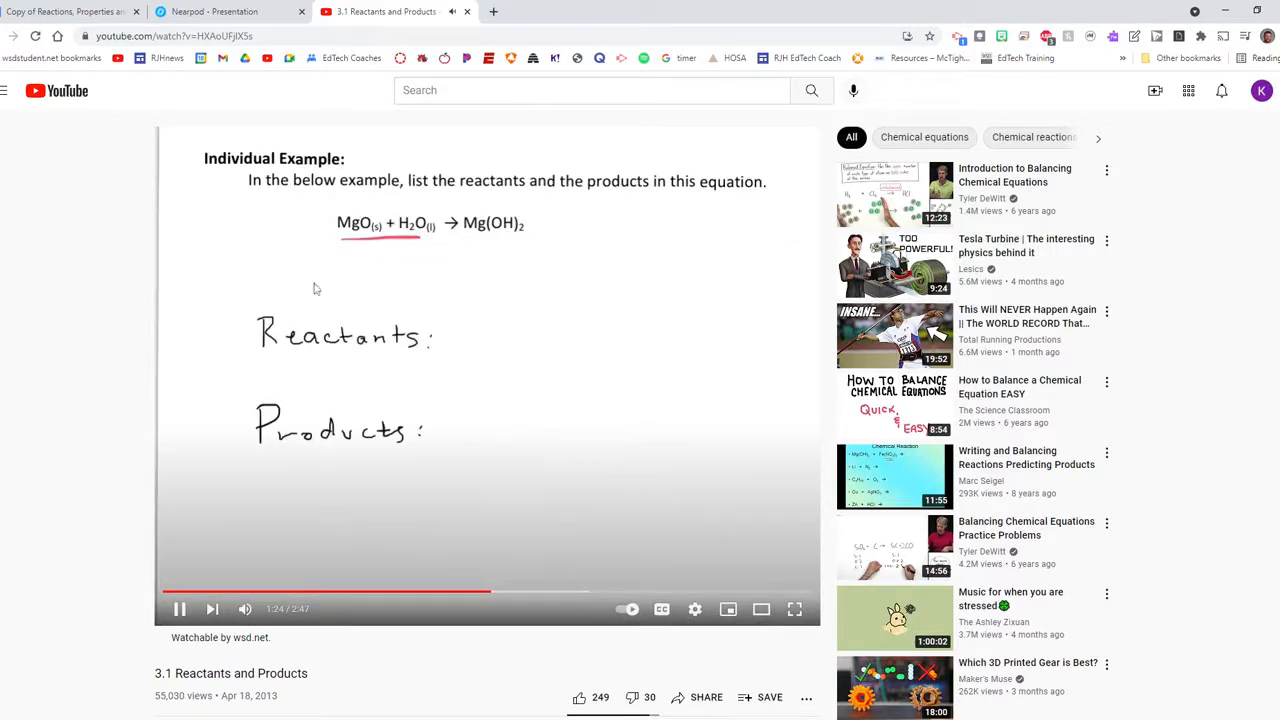
- Open the Sciencing article on the difference between reactants and products and preview its embedded video with sound, pausing it after a few seconds
left_click(0, 37)
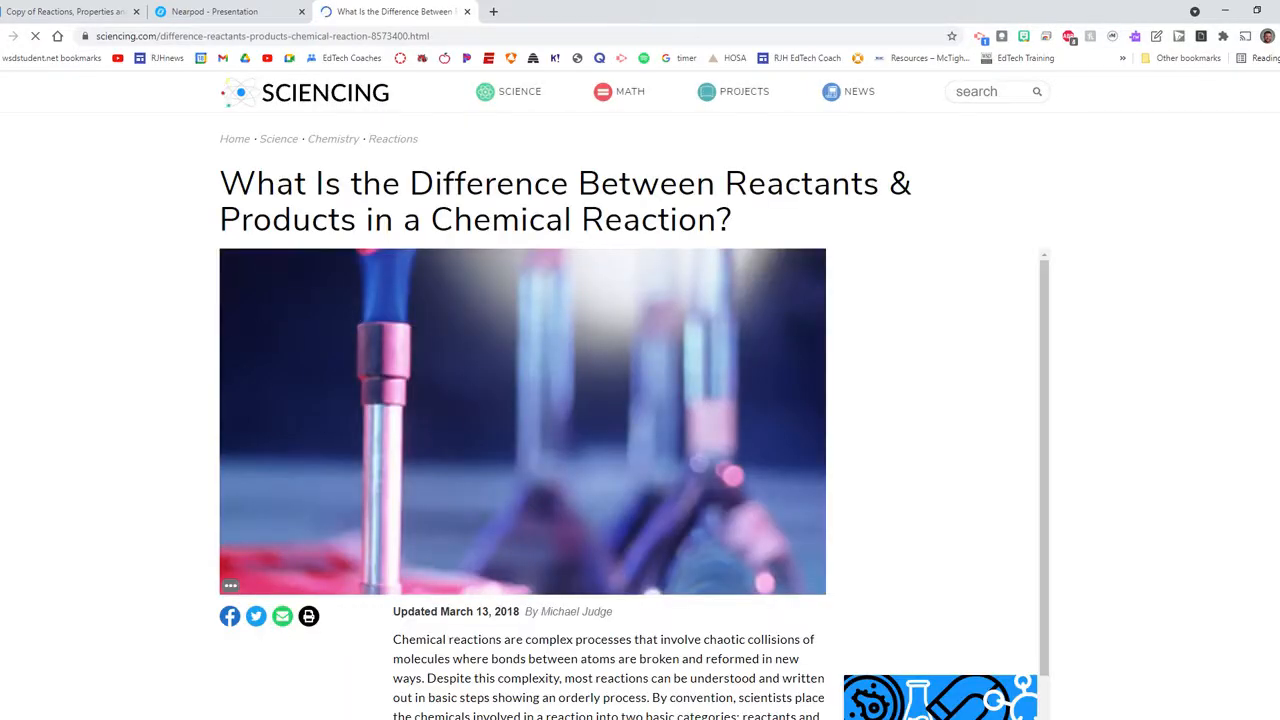
scroll(388, 467, "down", 10)
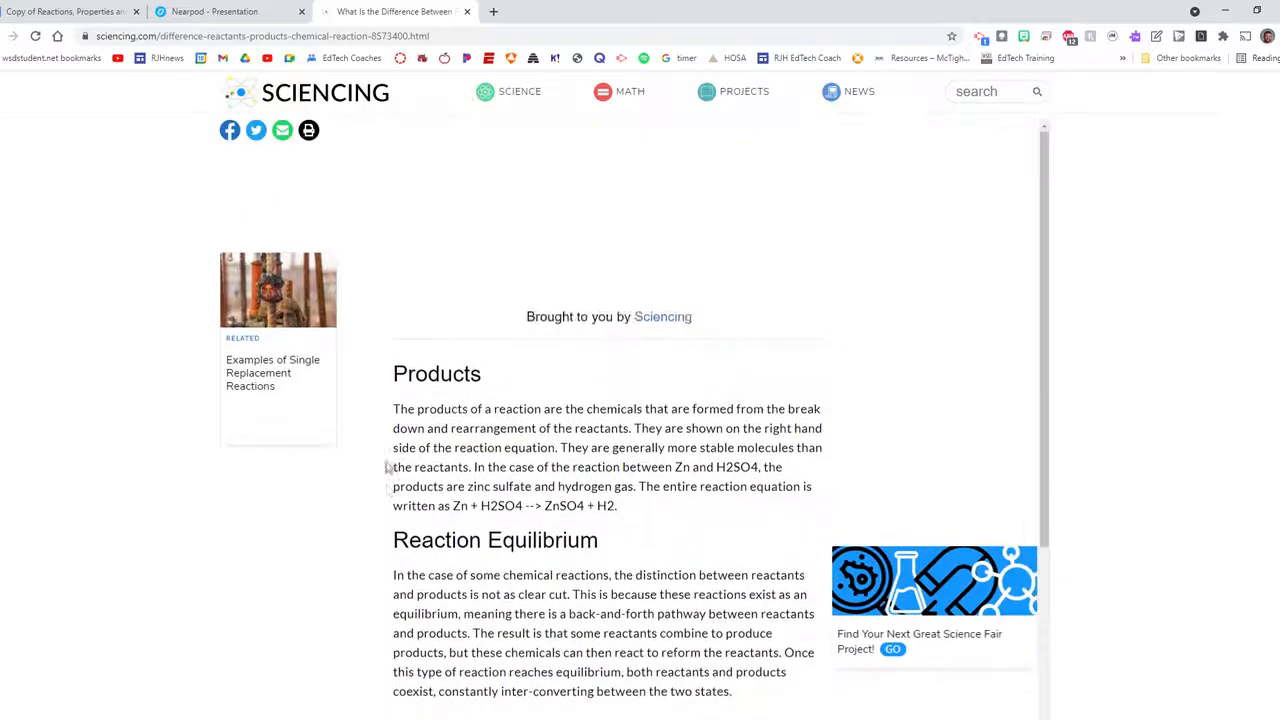
scroll(388, 467, "down", 4)
scroll(388, 467, "up", 6)
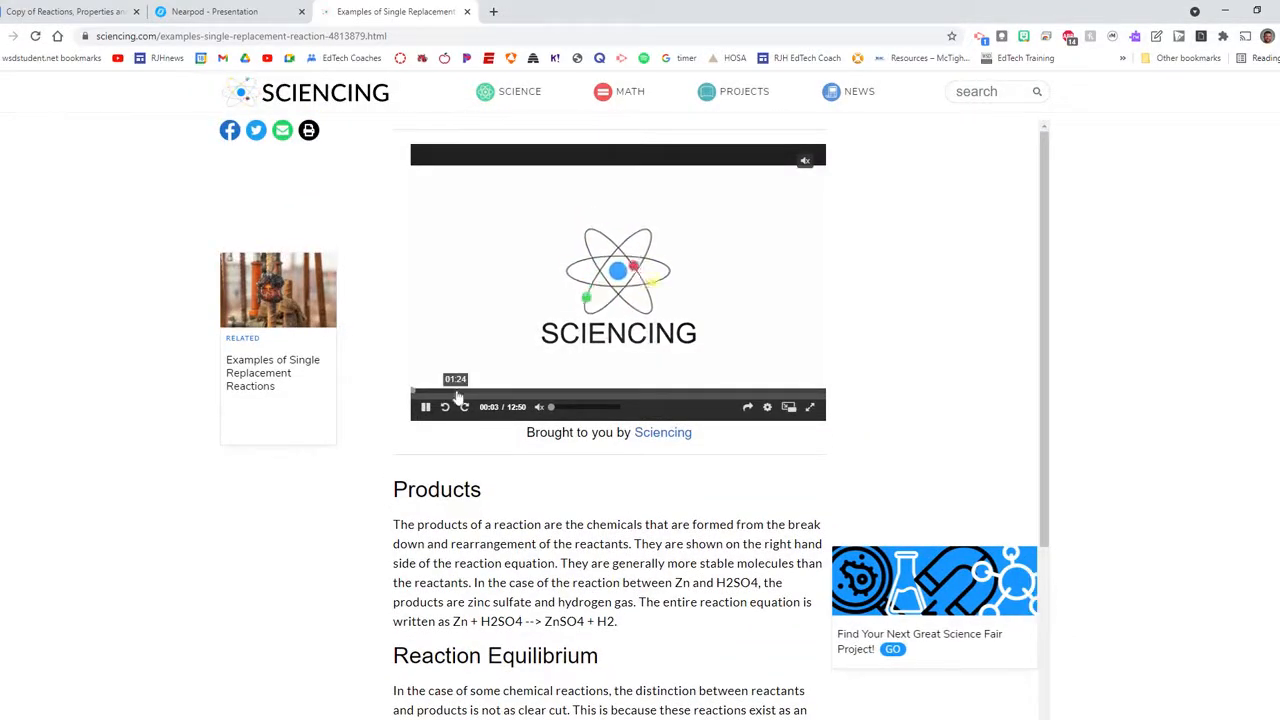
left_click(455, 397)
left_click(468, 397)
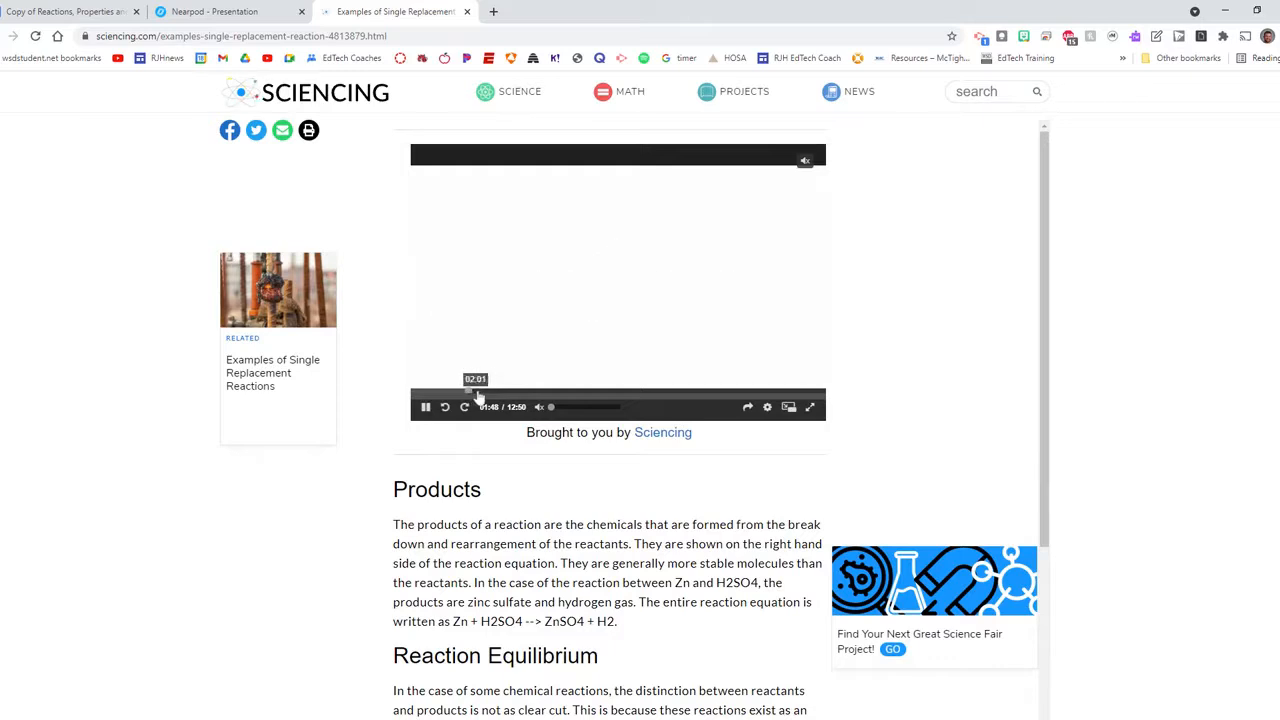
left_click(539, 407)
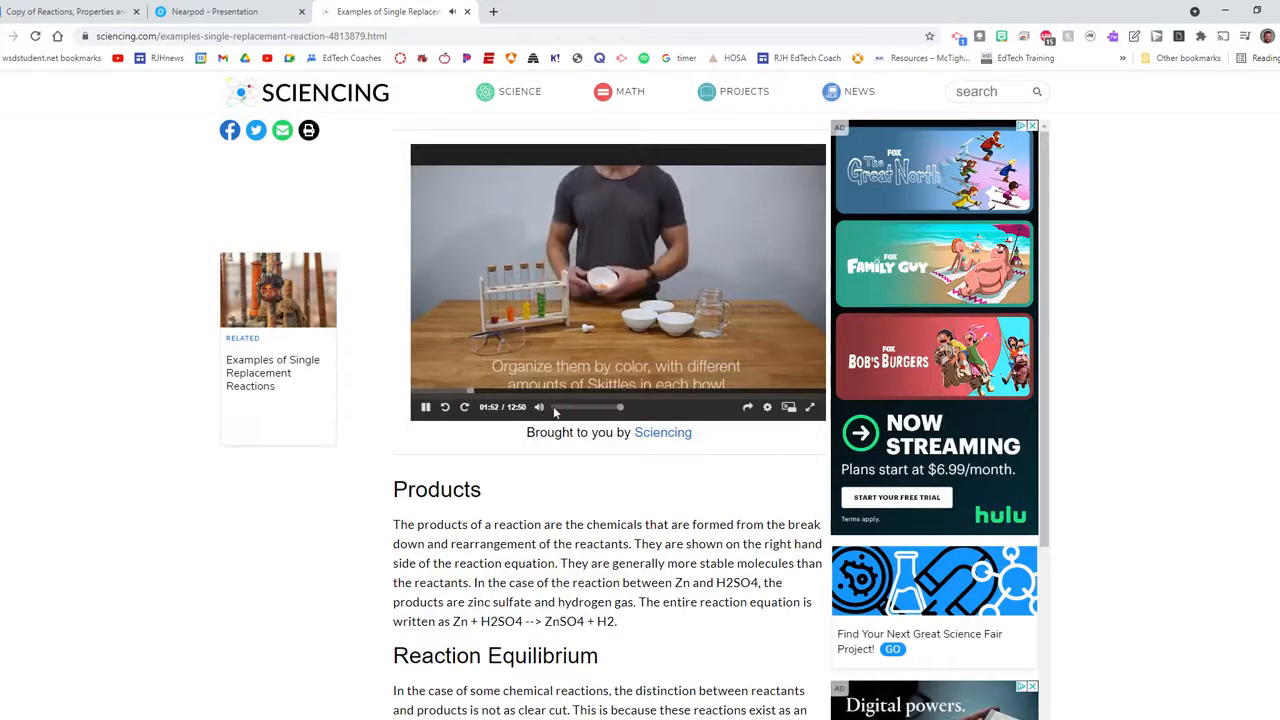
left_click(714, 382)
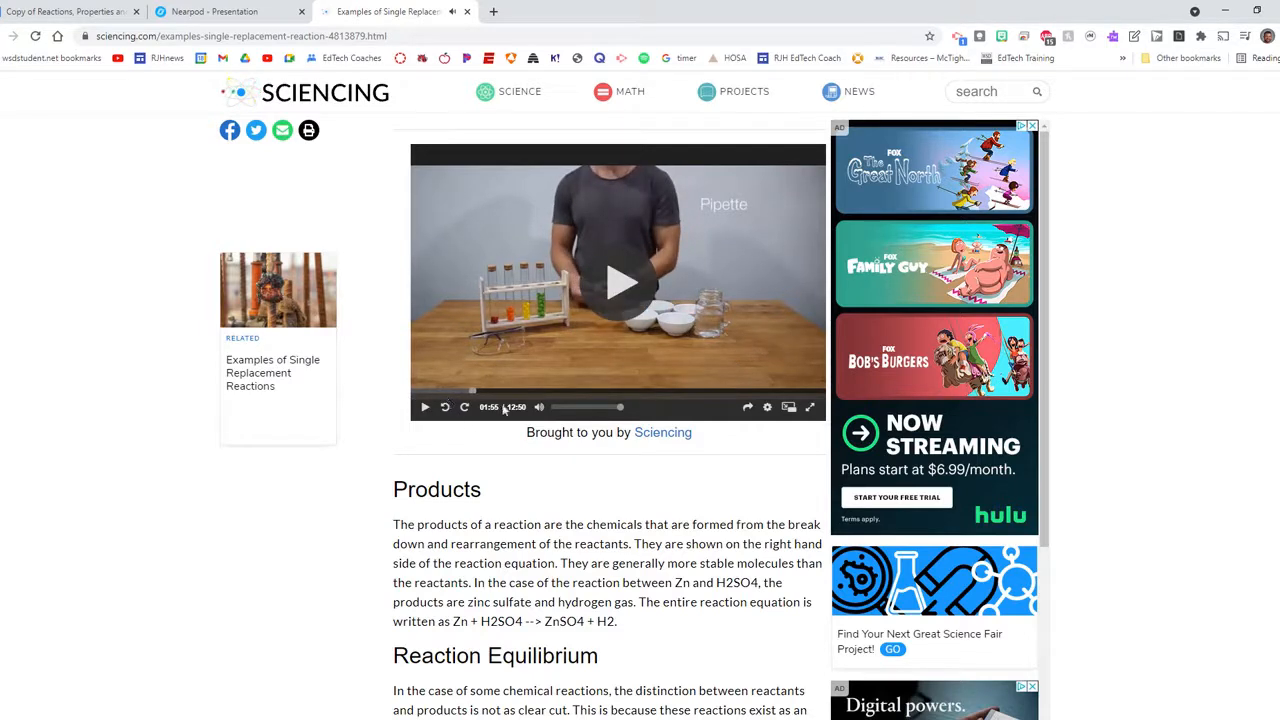
- Examine the embedded video's player options and the article's sections on products and reaction equilibrium
left_click(767, 408)
left_click(767, 410)
scroll(562, 402, "up", 2)
right_click(617, 452)
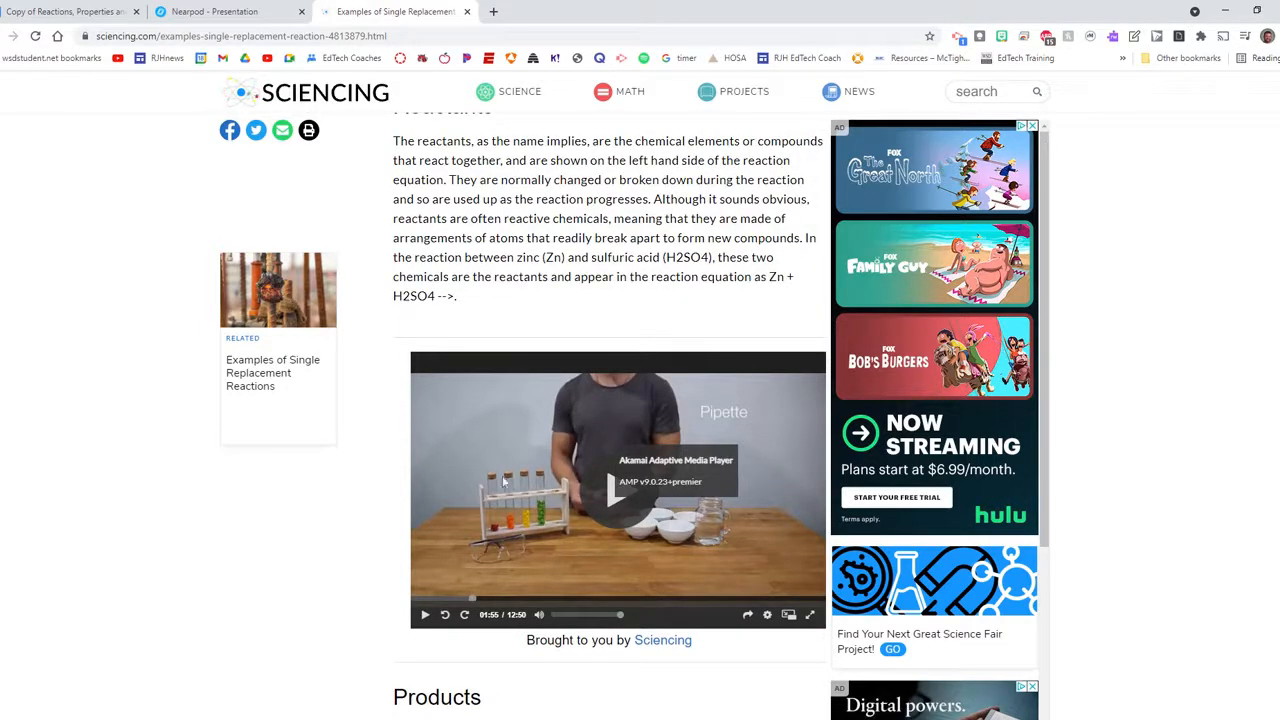
left_click(372, 474)
scroll(394, 491, "down", 2)
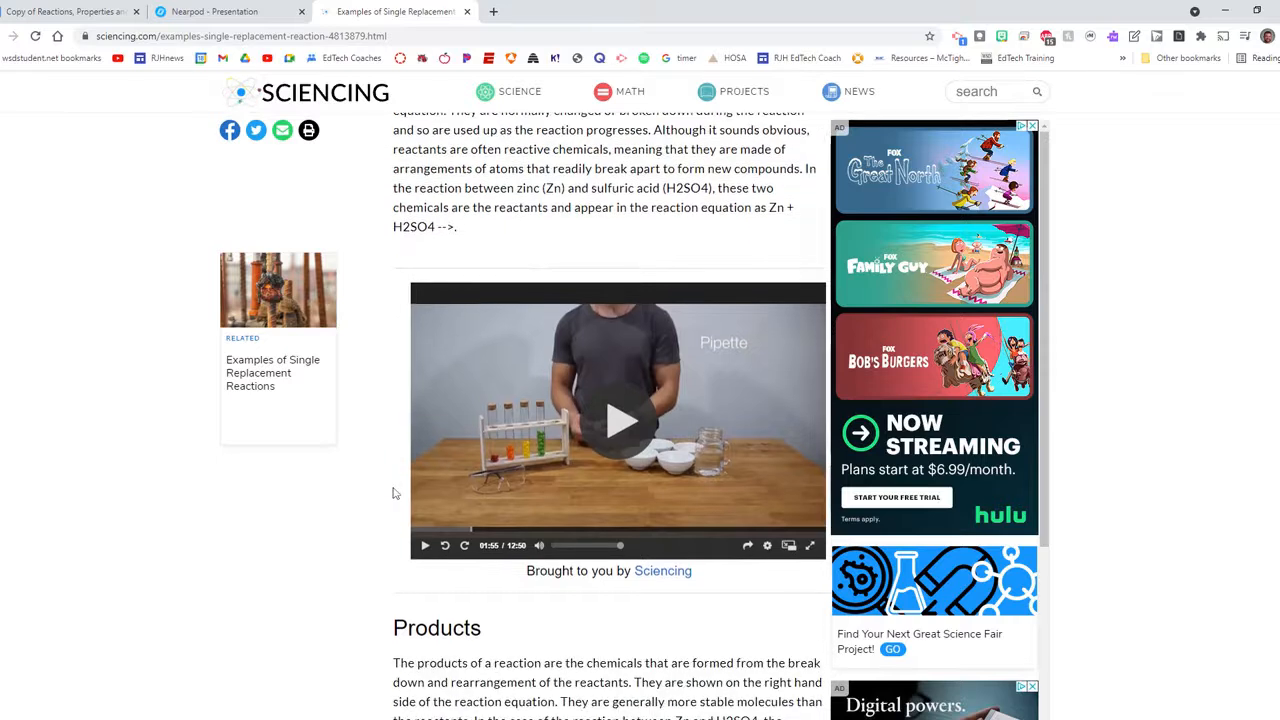
scroll(394, 489, "down", 2)
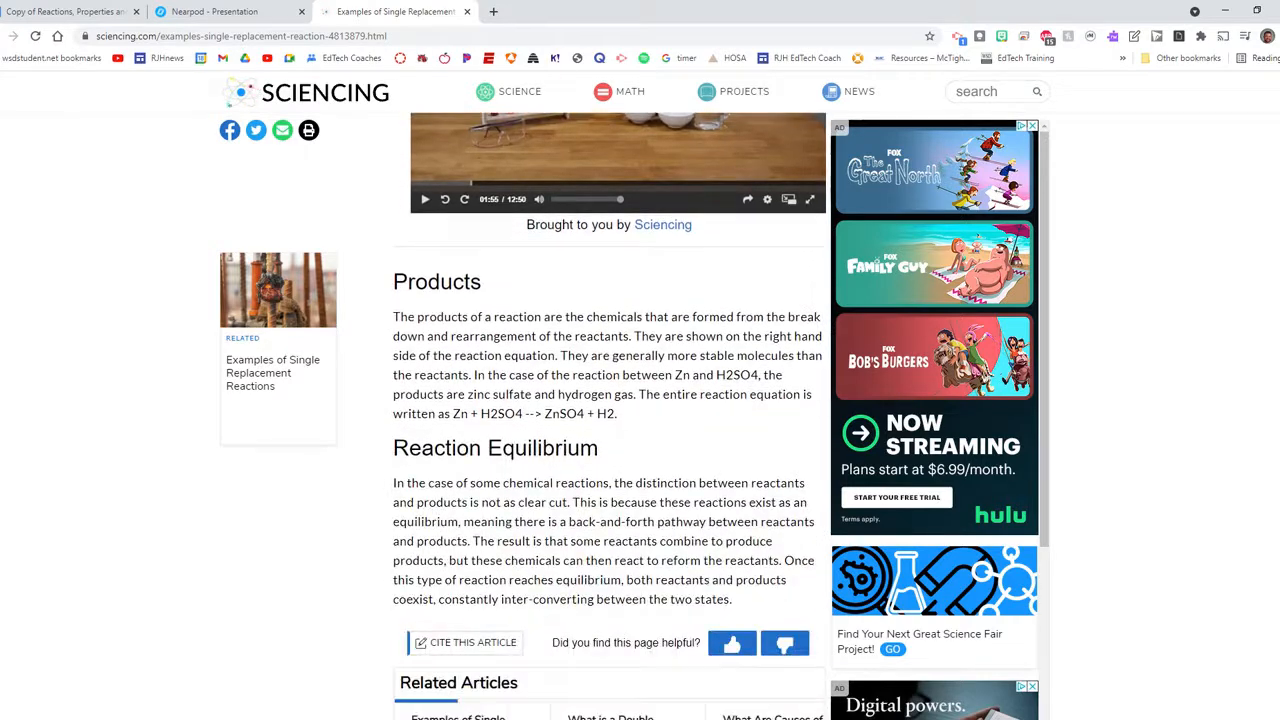
- Copy the Sciencing page's web address and switch back to the Nearpod lesson
left_click(163, 36)
key("ctrl+c")
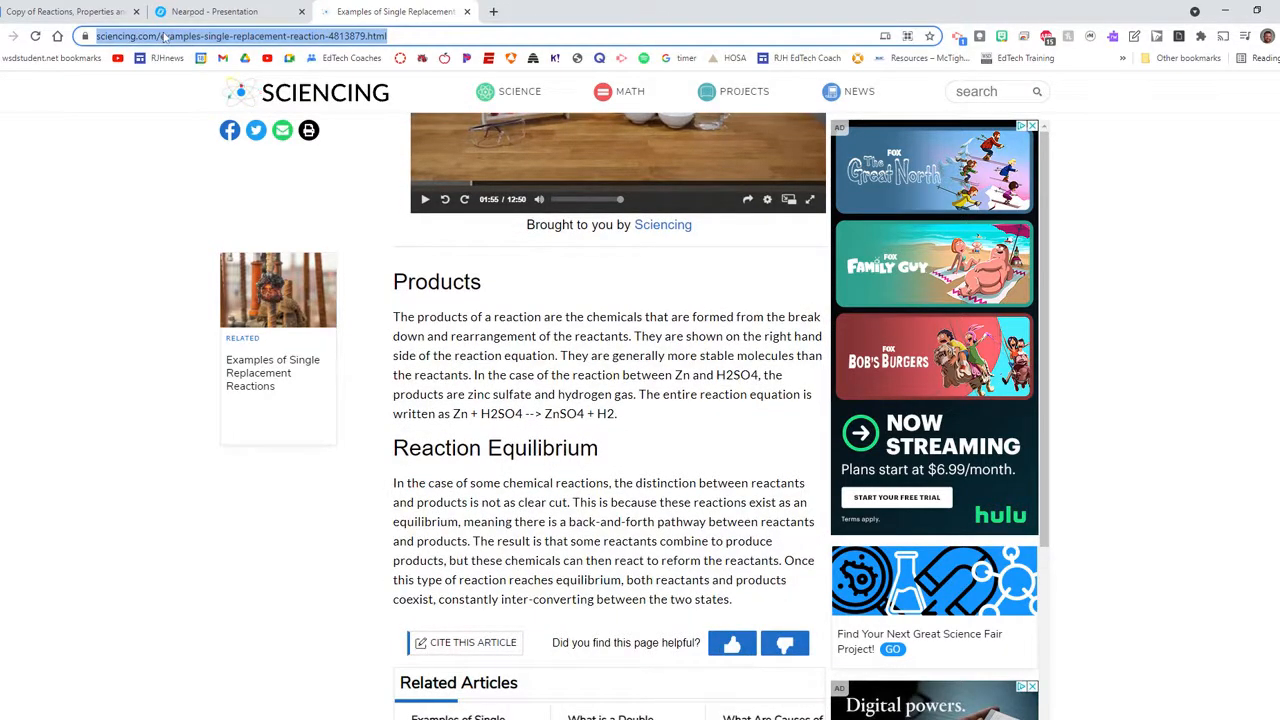
left_click(212, 11)
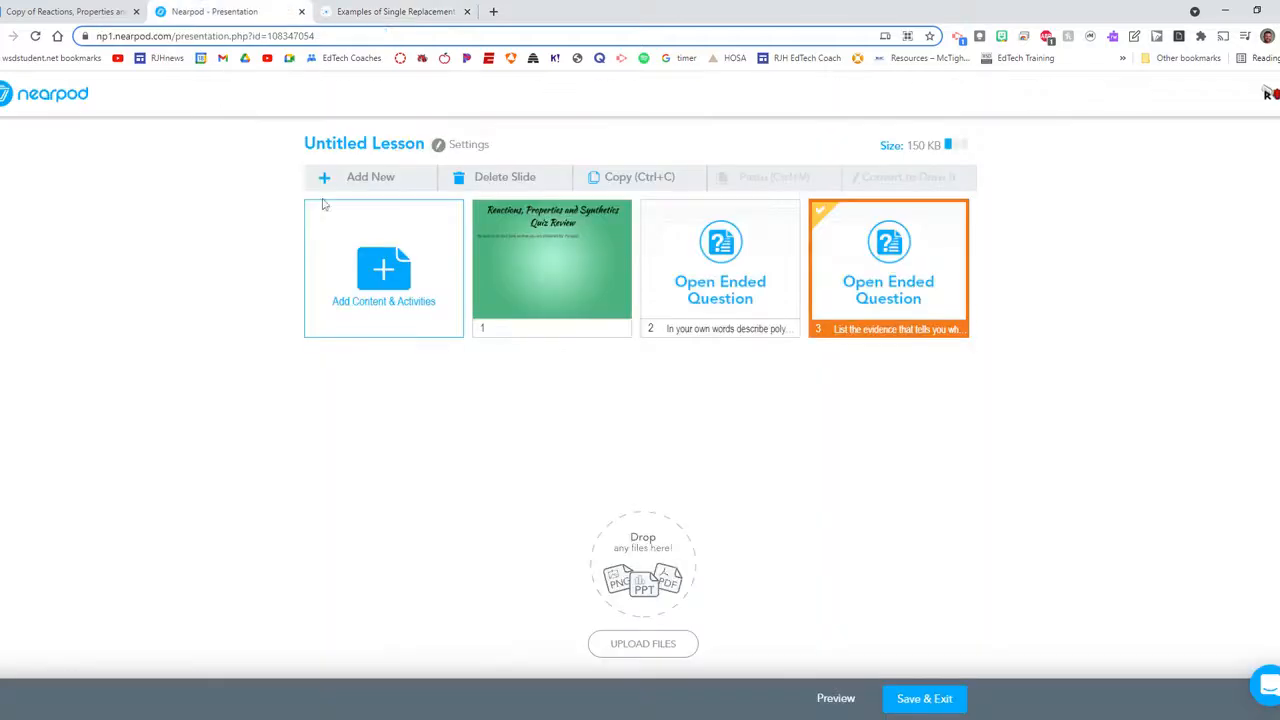
- Add a web content slide to the lesson using the copied Sciencing page address and save it
left_click(396, 272)
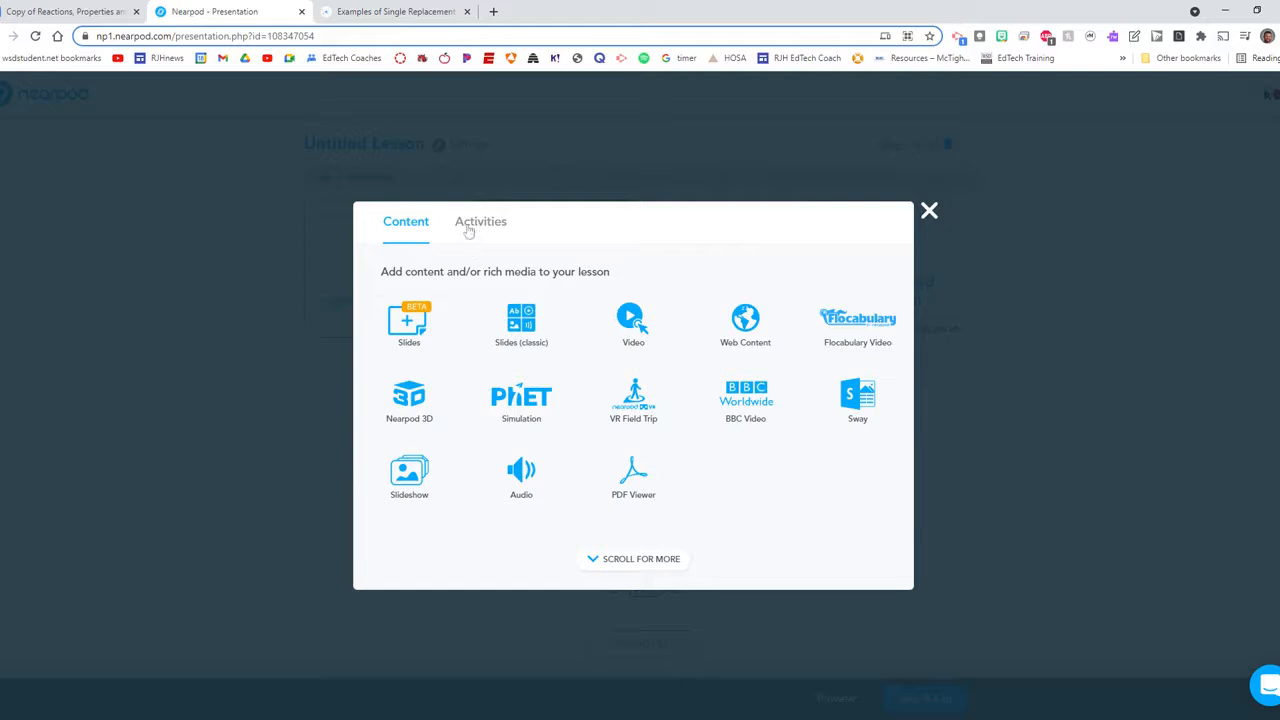
left_click(745, 330)
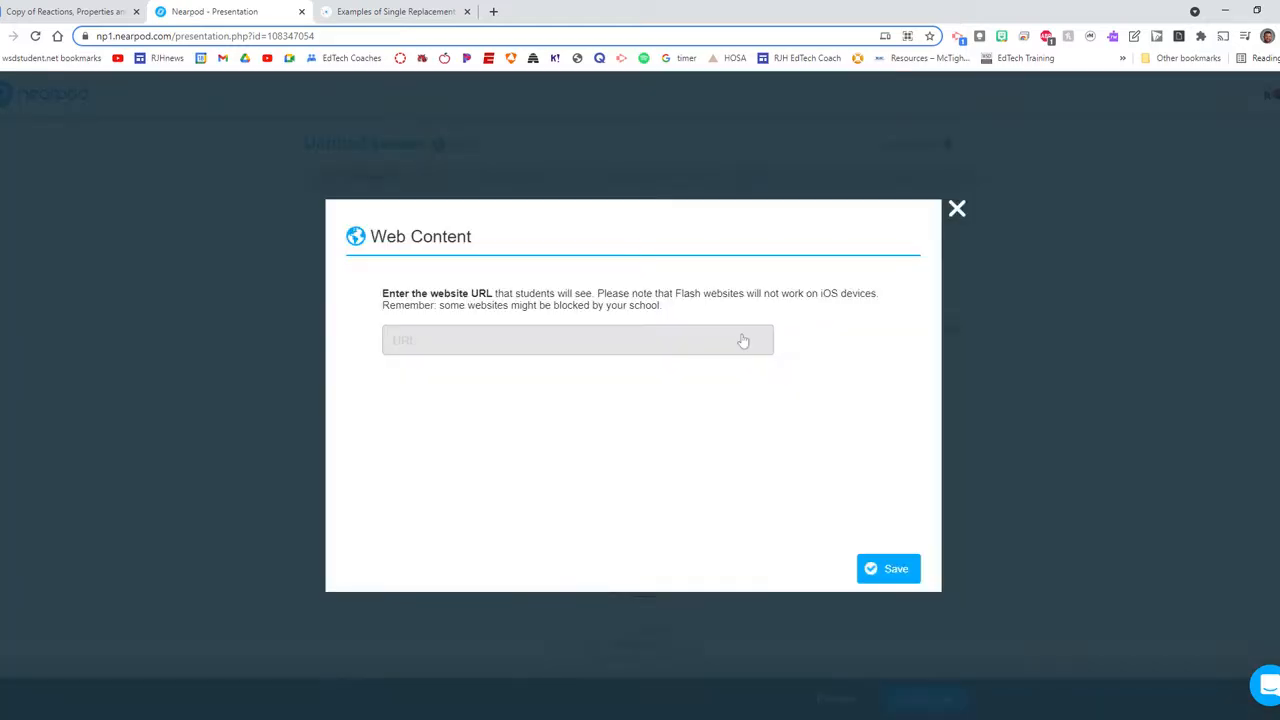
key("ctrl+v")
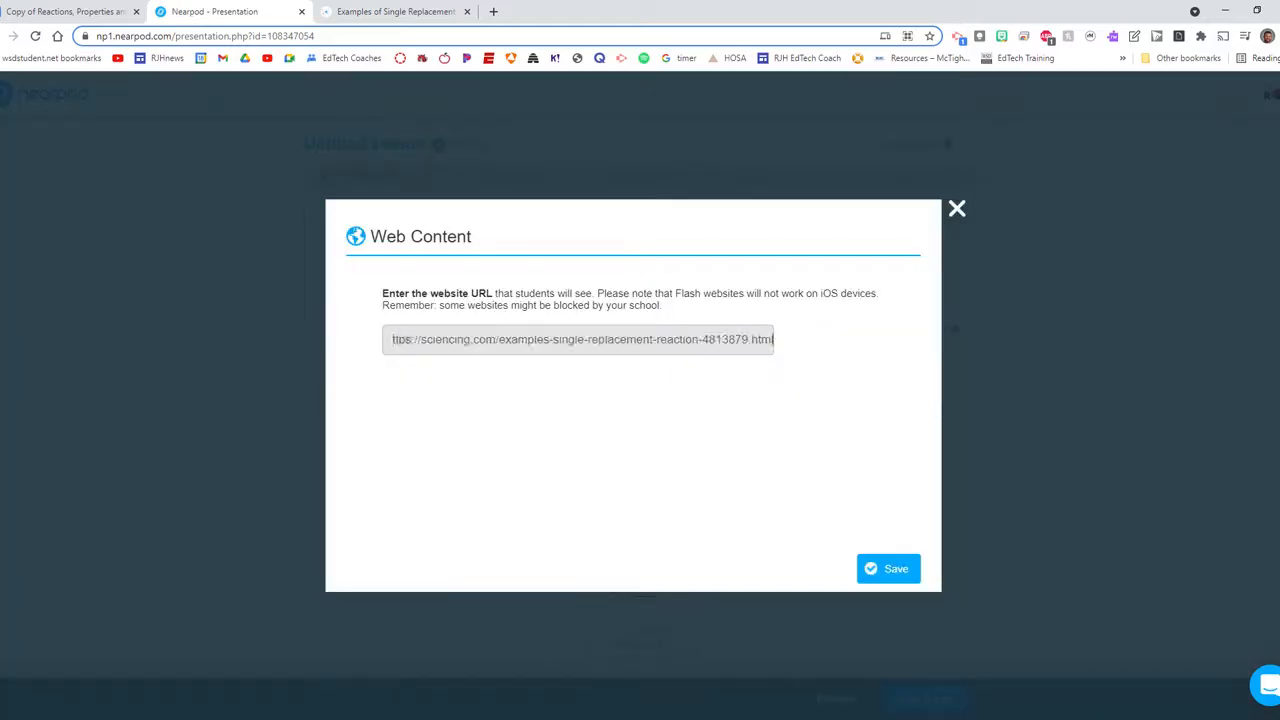
left_click(887, 572)
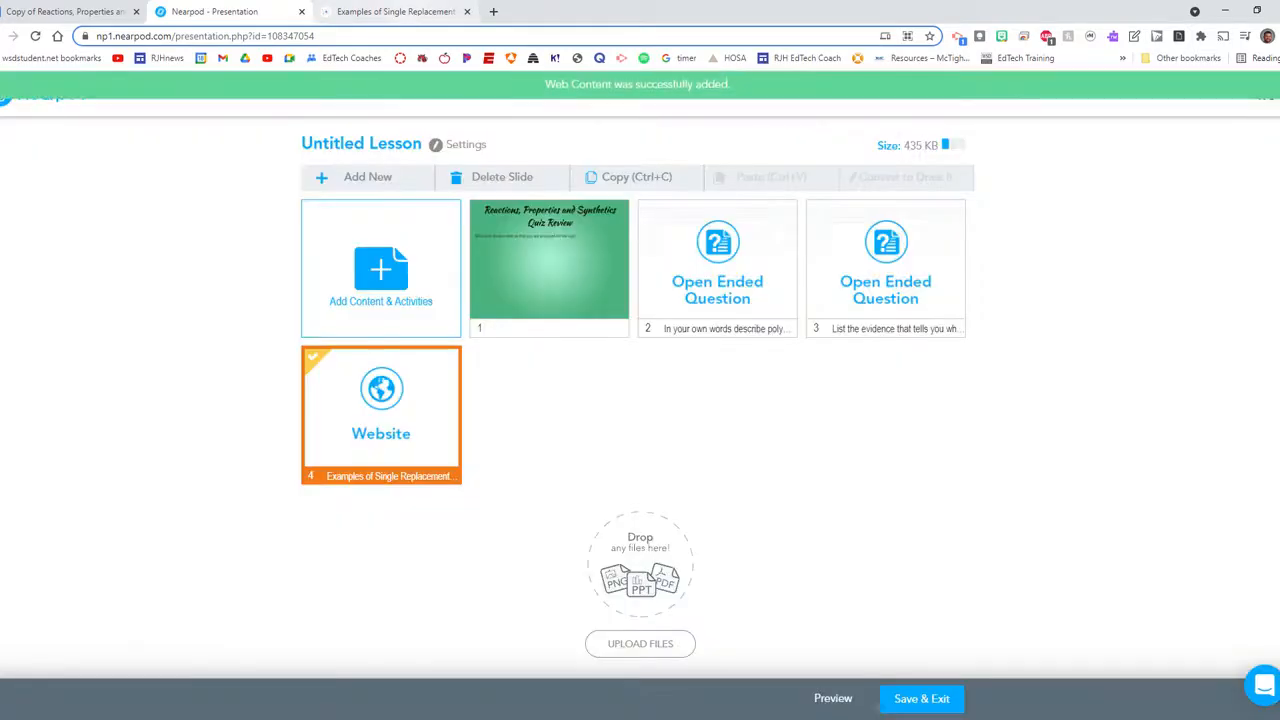
- Switch to the Google Docs quiz review and copy question 4, "Explain the differences between chemical and physical properties."
left_click(54, 14)
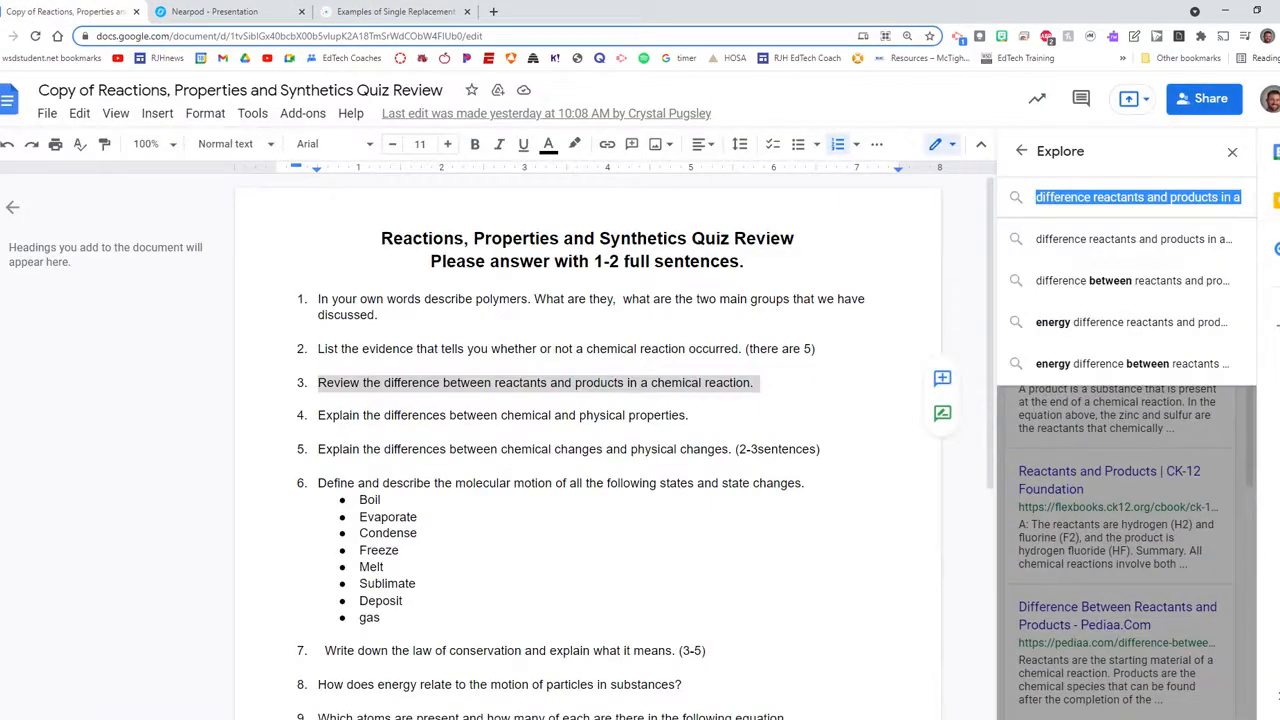
triple_click(503, 415)
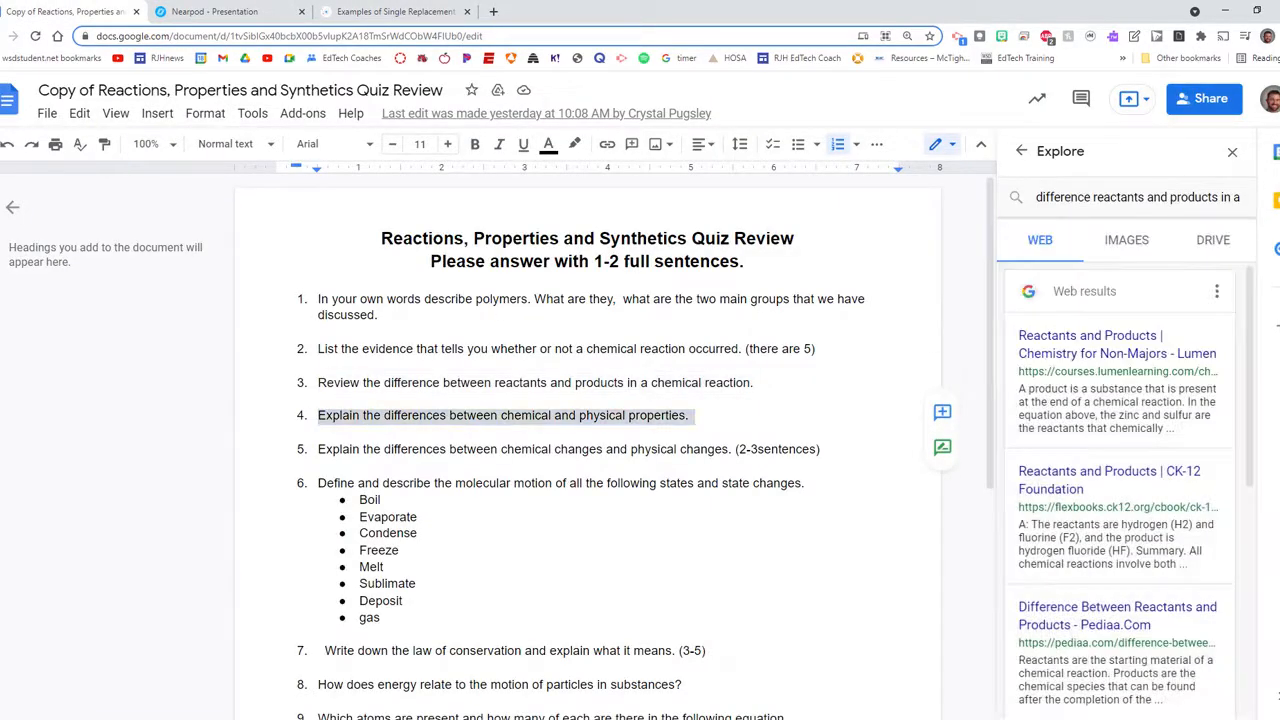
right_click(386, 415)
left_click(430, 180)
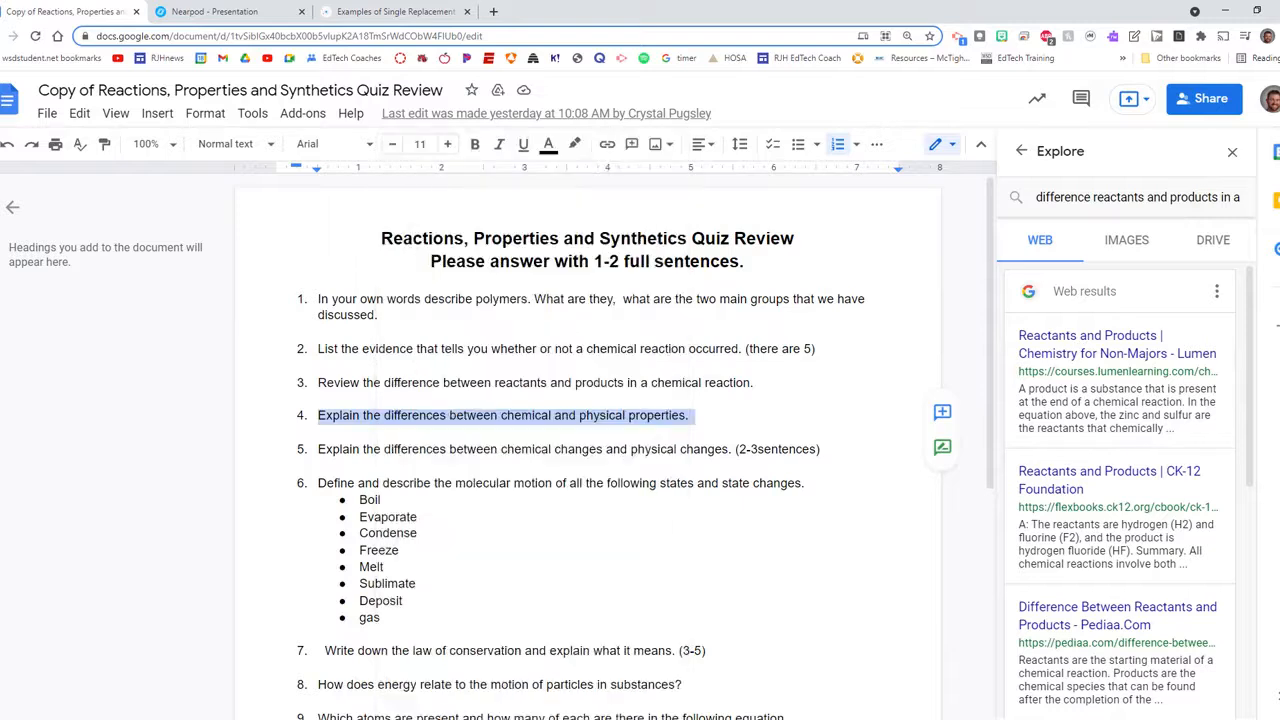
- In the Nearpod lesson, add and save an open-ended question reading "Explain the differences between chemical and physical properties."
left_click(214, 12)
left_click(385, 268)
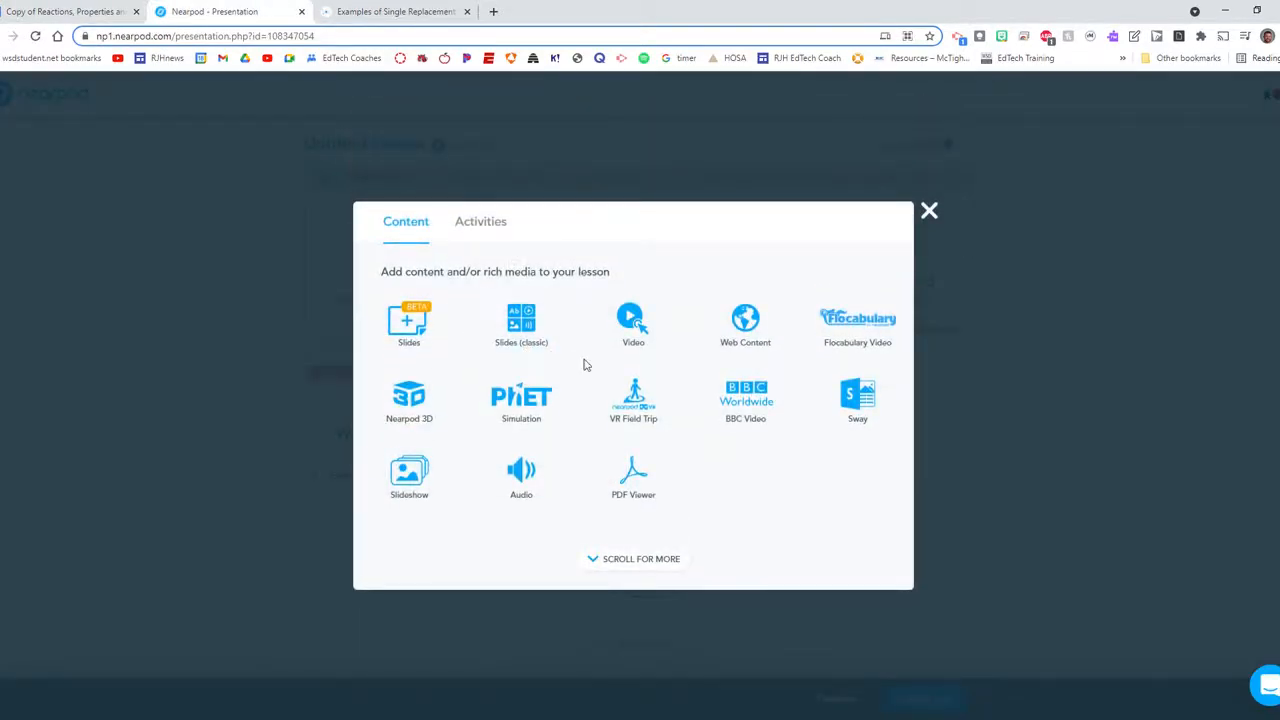
left_click(490, 228)
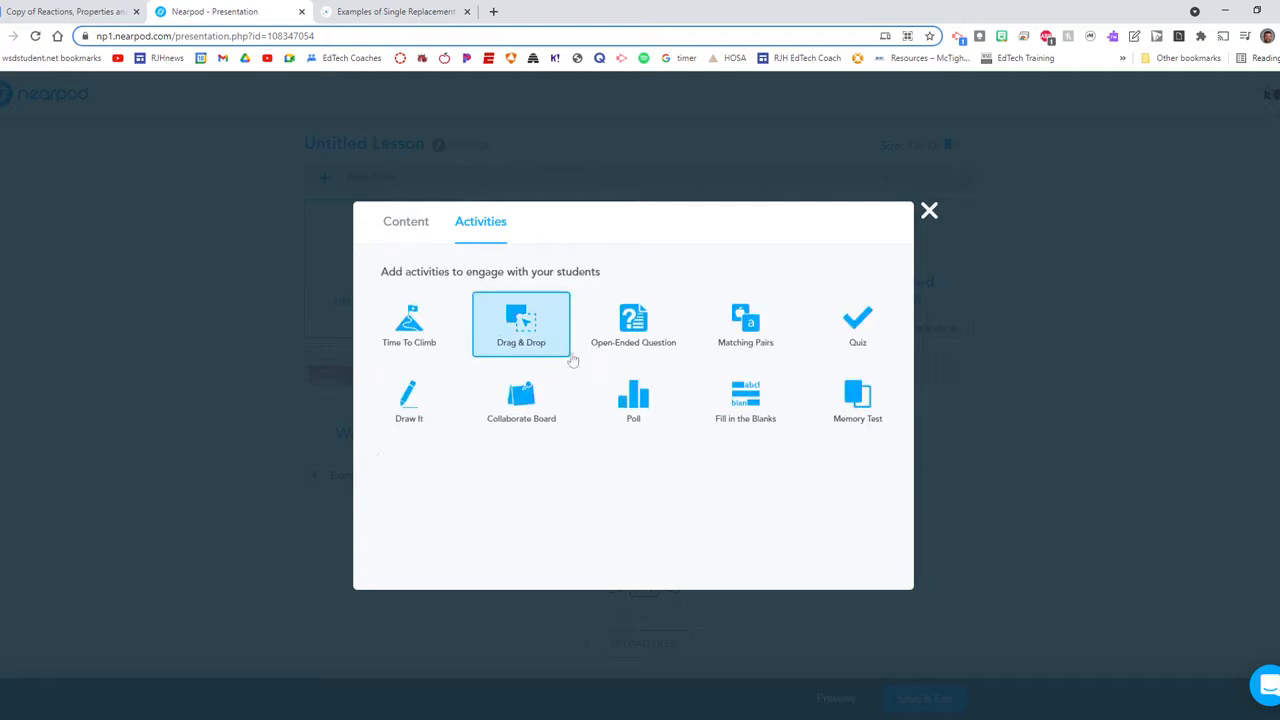
left_click(645, 338)
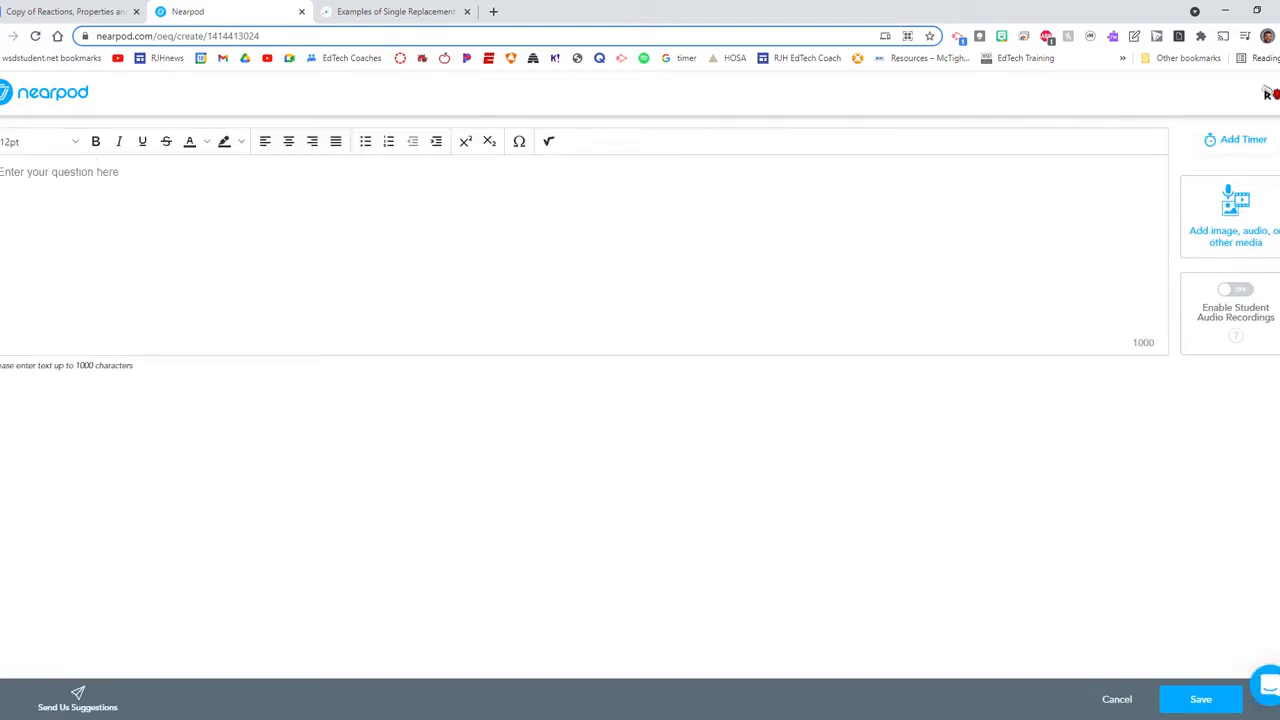
key("ctrl+v")
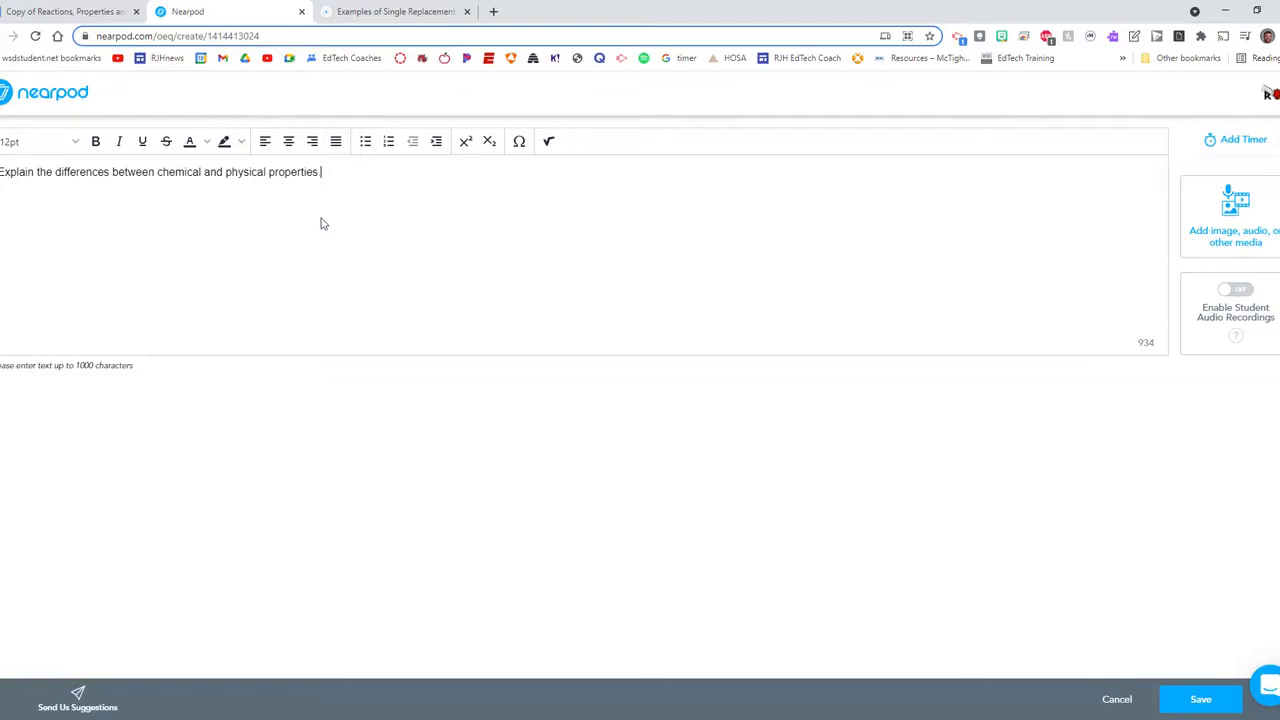
left_click(1200, 699)
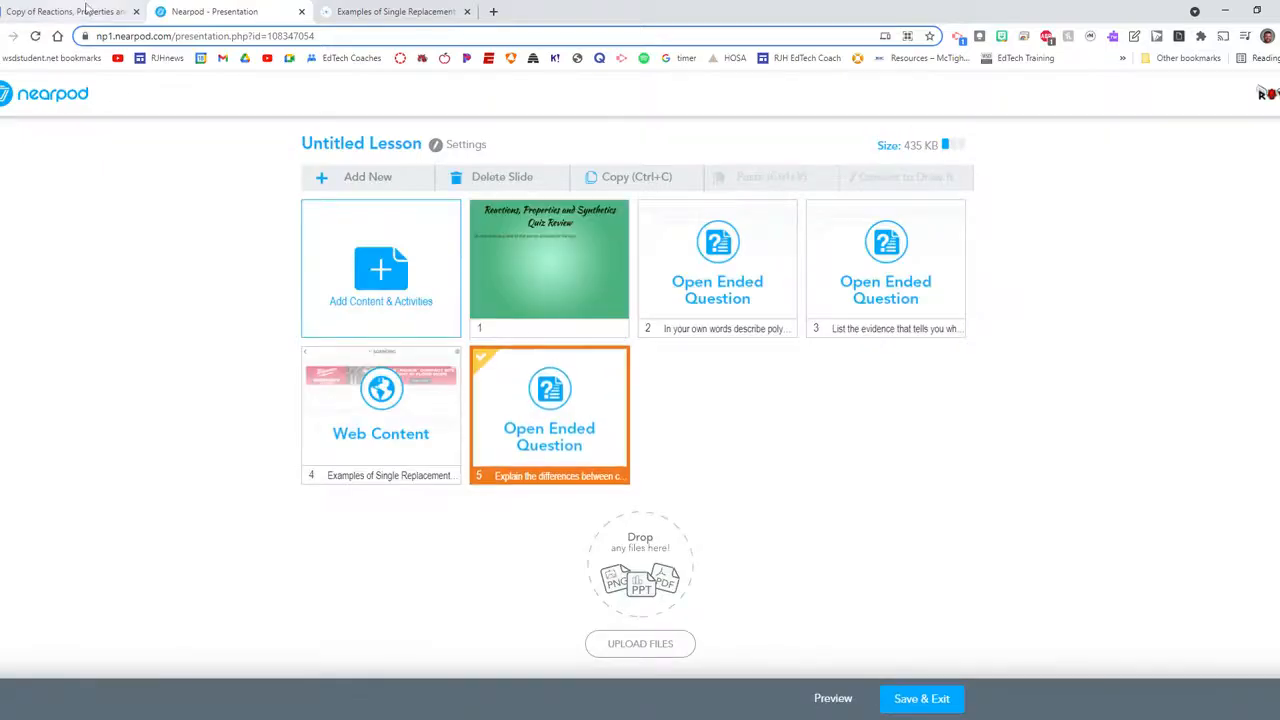
- In the Google Docs quiz review, copy question 5, "Explain the differences between chemical changes and physical changes", without the sentence-count note
left_click(80, 12)
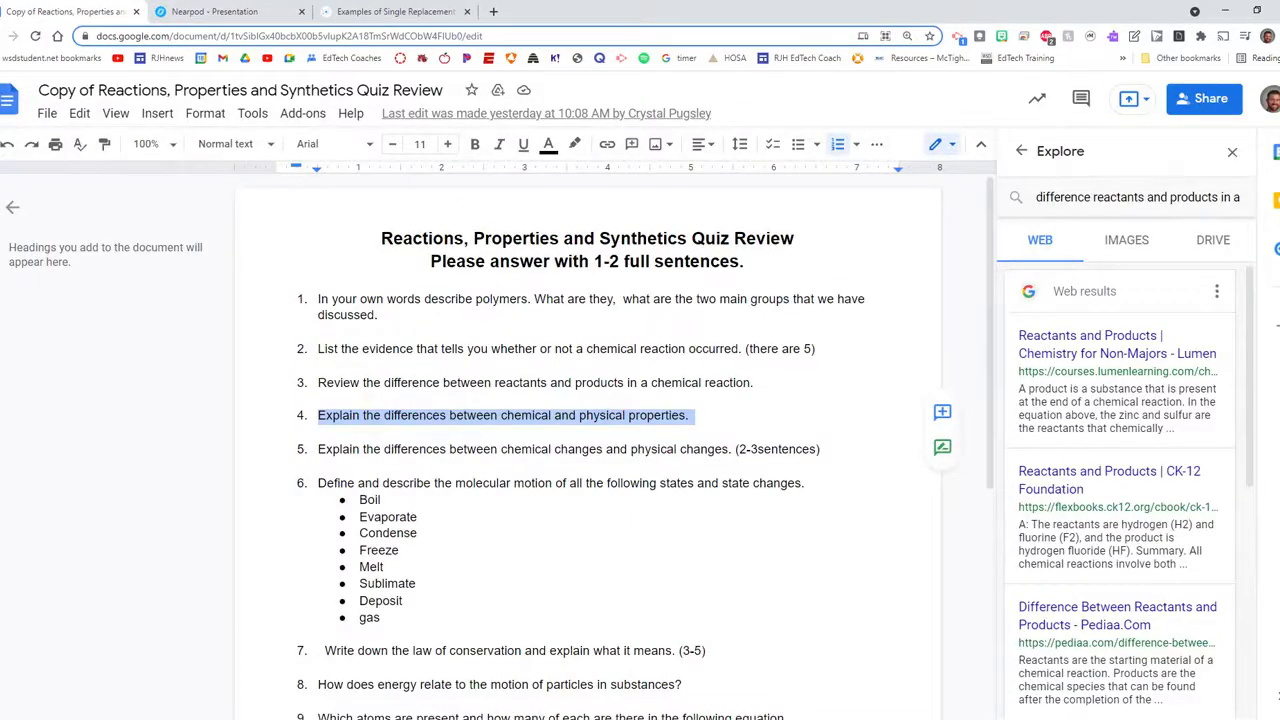
scroll(588, 450, "down", 1)
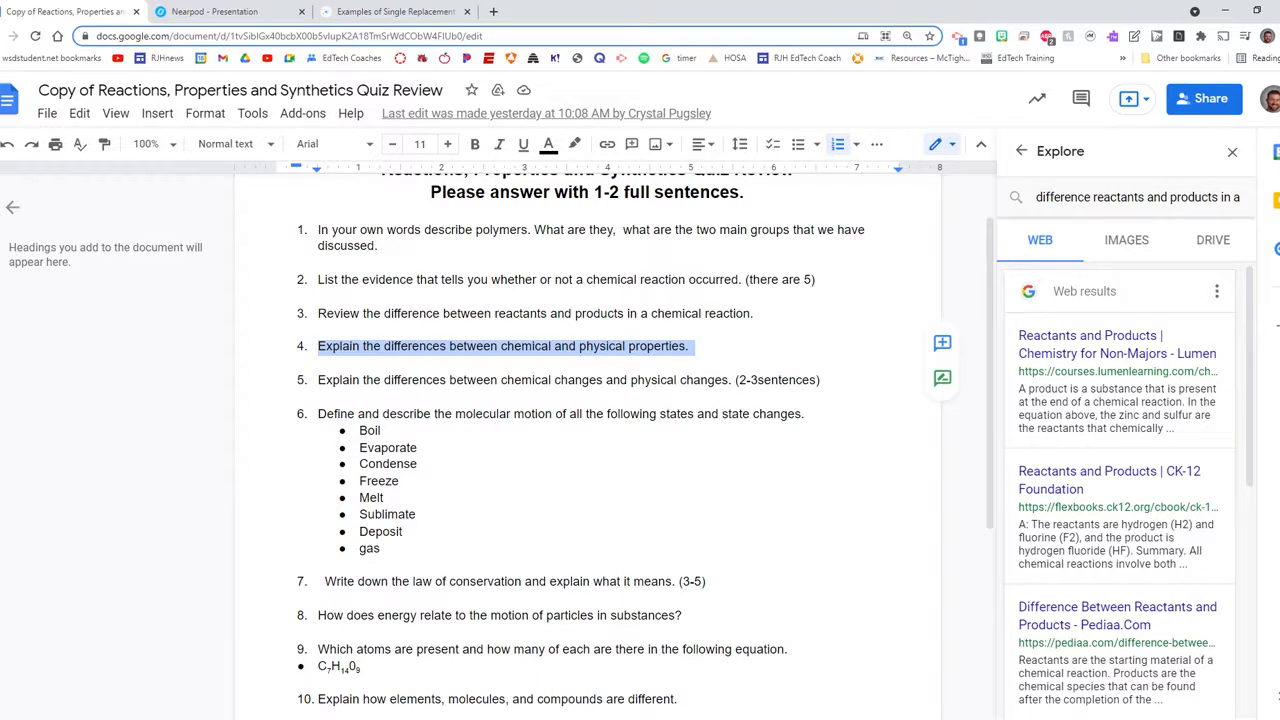
left_click_drag(729, 381, 316, 368)
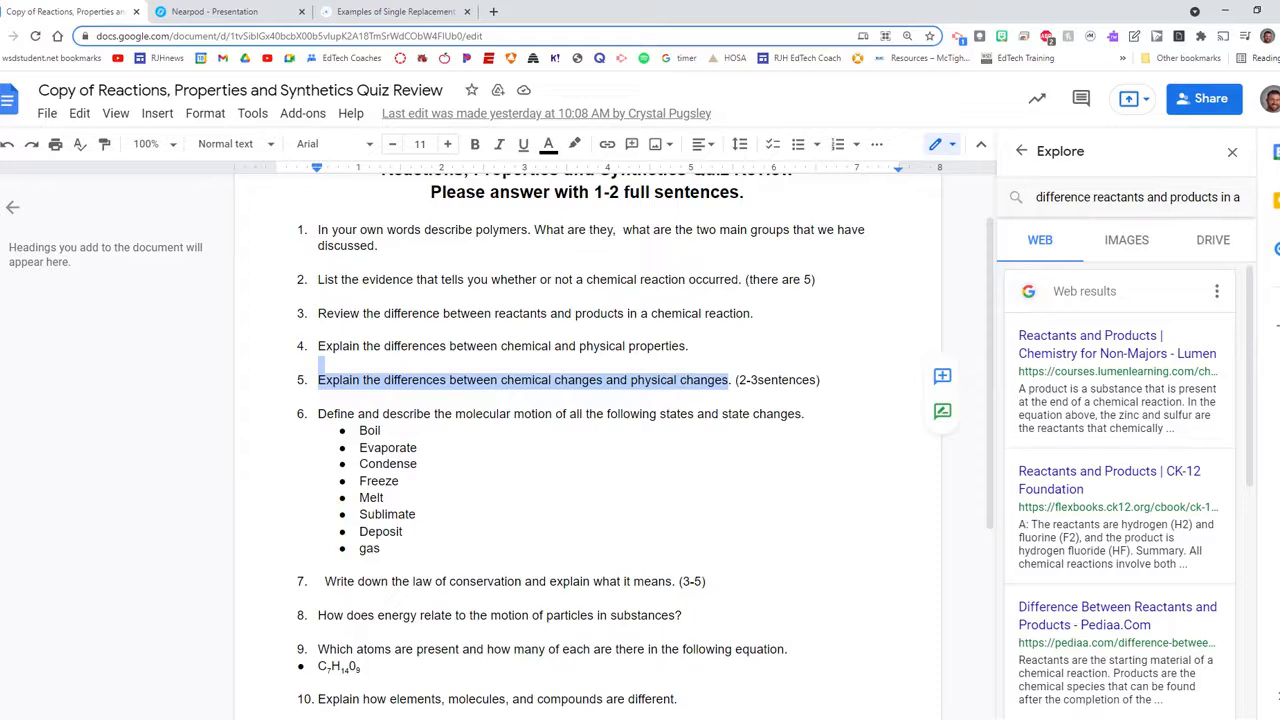
left_click(390, 11)
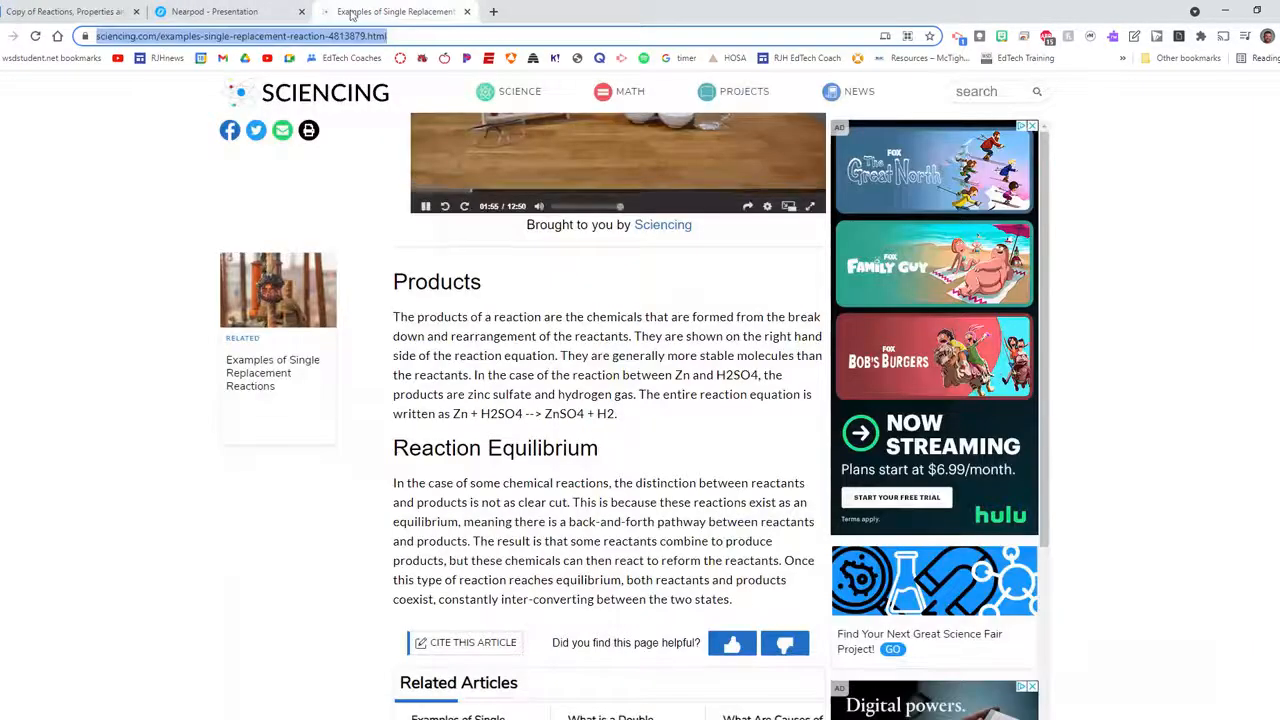
- In the Nearpod lesson, add and save an open-ended question reading "Explain the differences between chemical changes and physical changes"
left_click(240, 13)
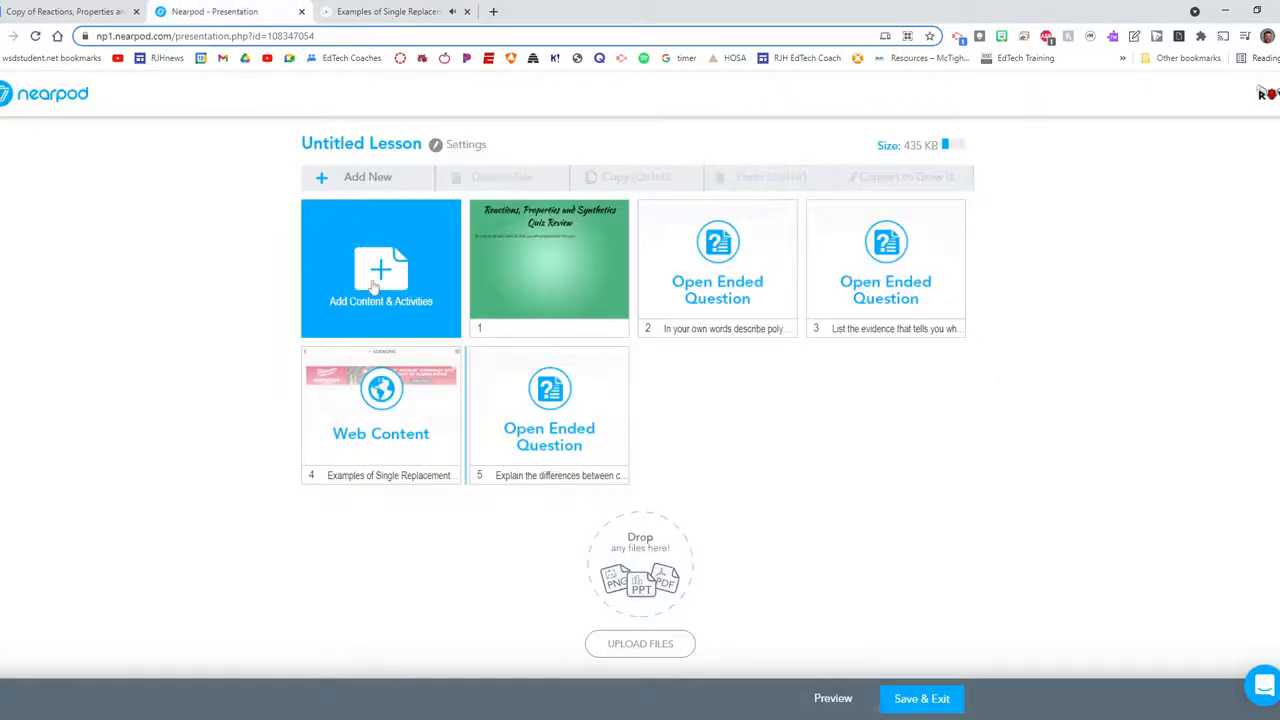
left_click(376, 290)
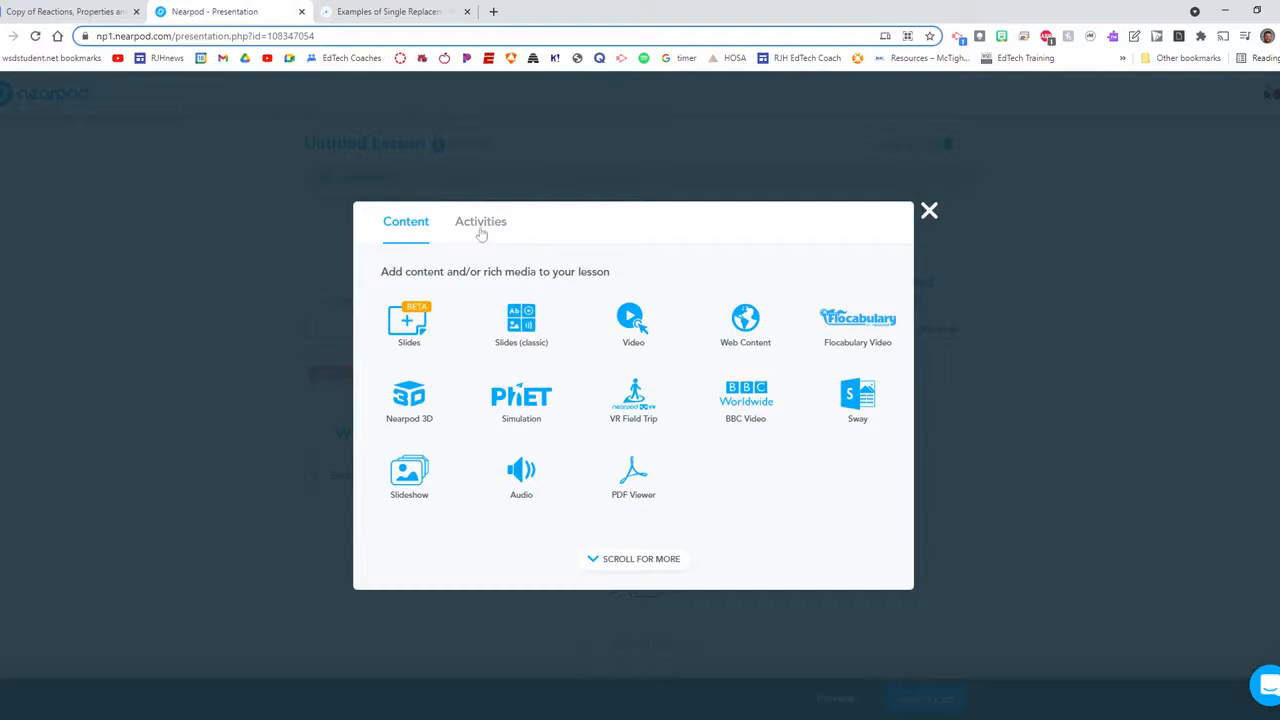
left_click(481, 222)
left_click(636, 340)
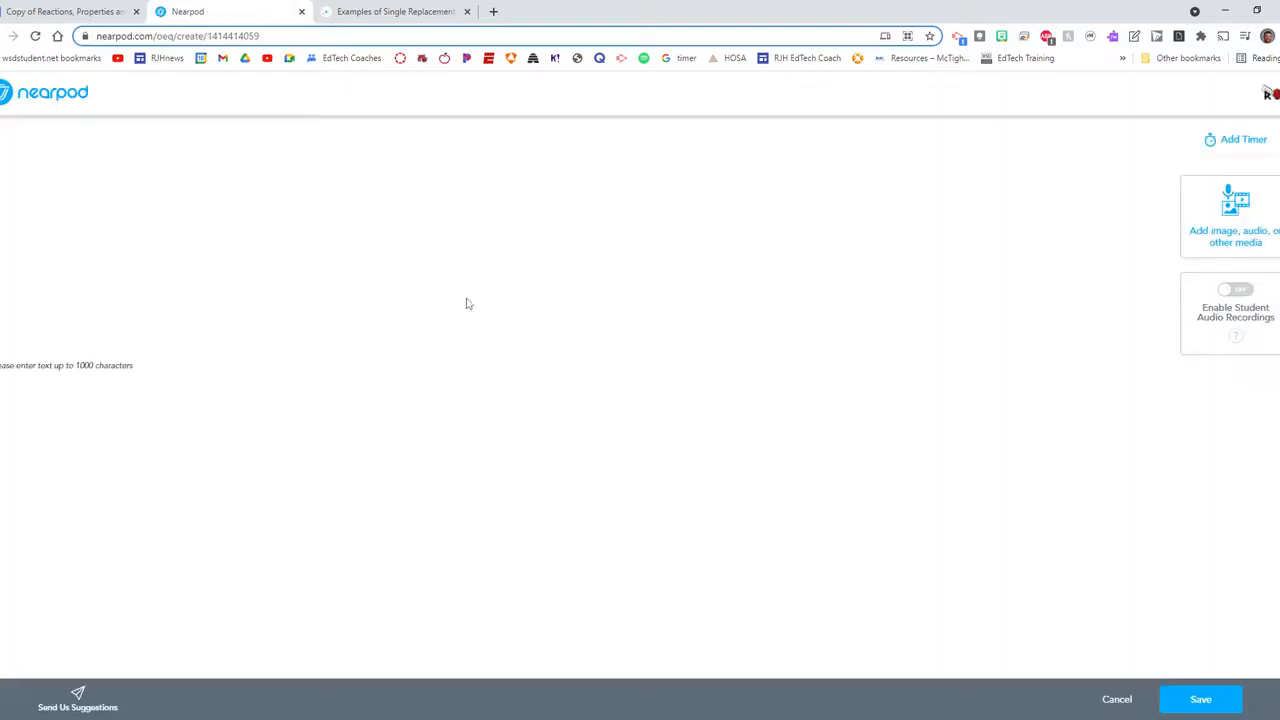
left_click(350, 233)
key("ctrl+v")
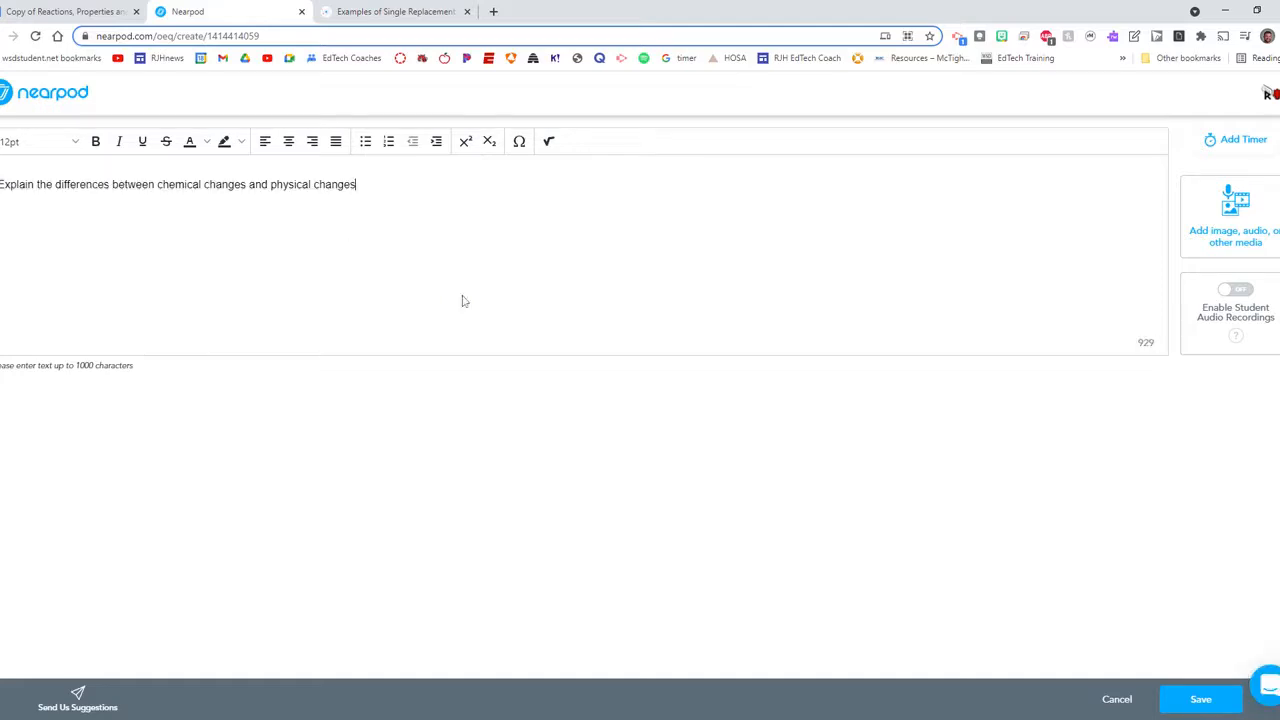
left_click(1200, 702)
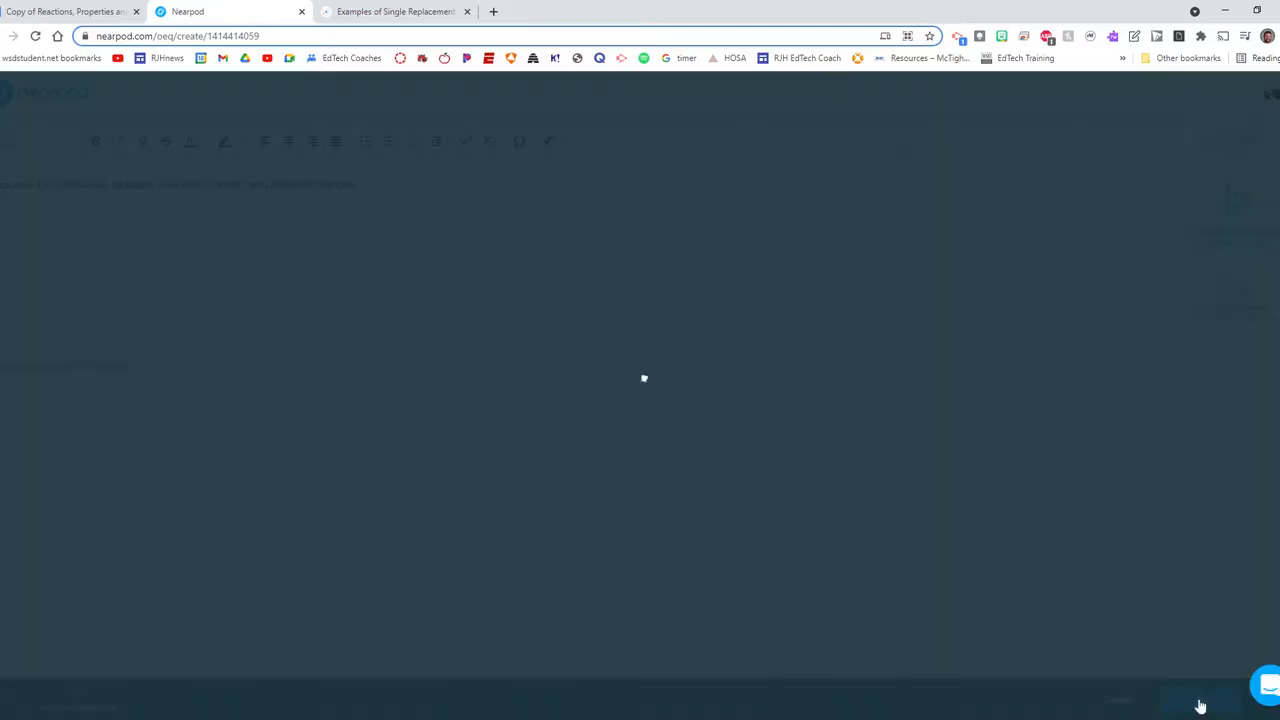
- Return to the Google Docs quiz review, look up "Boil" from question 6 with Explore, and skim the web results
left_click(66, 13)
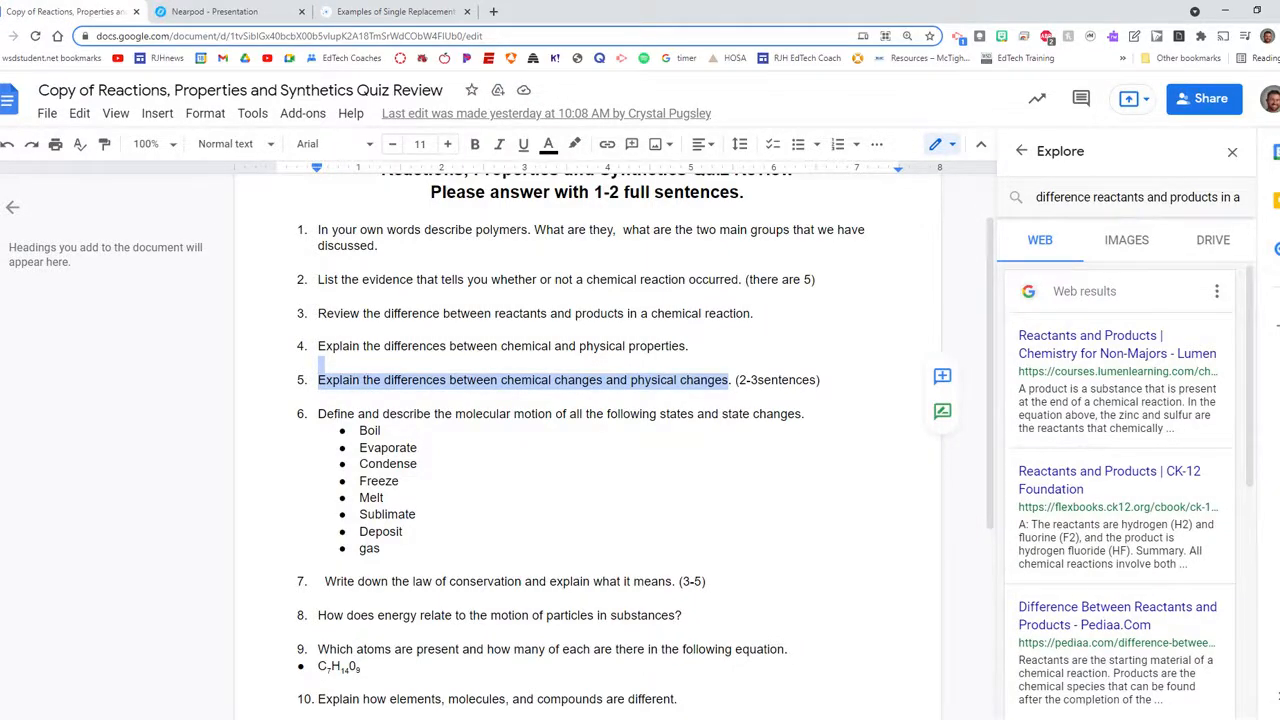
scroll(645, 446, "down", 1)
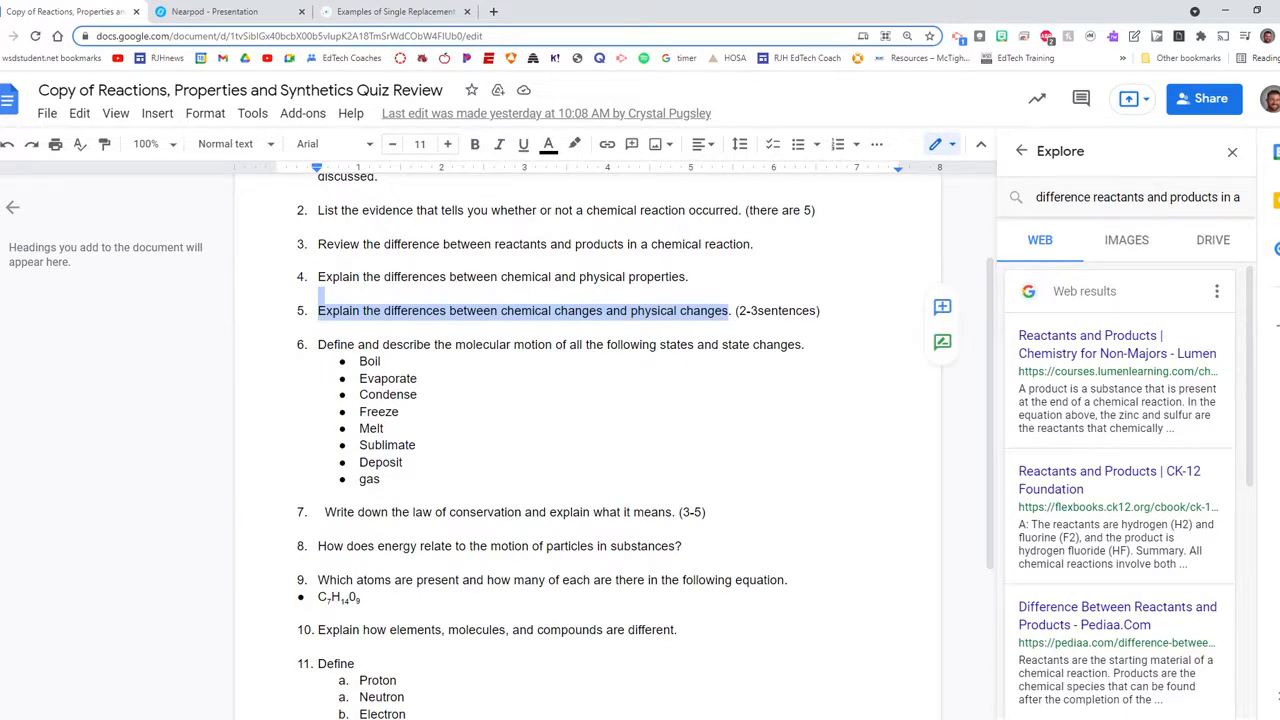
double_click(370, 362)
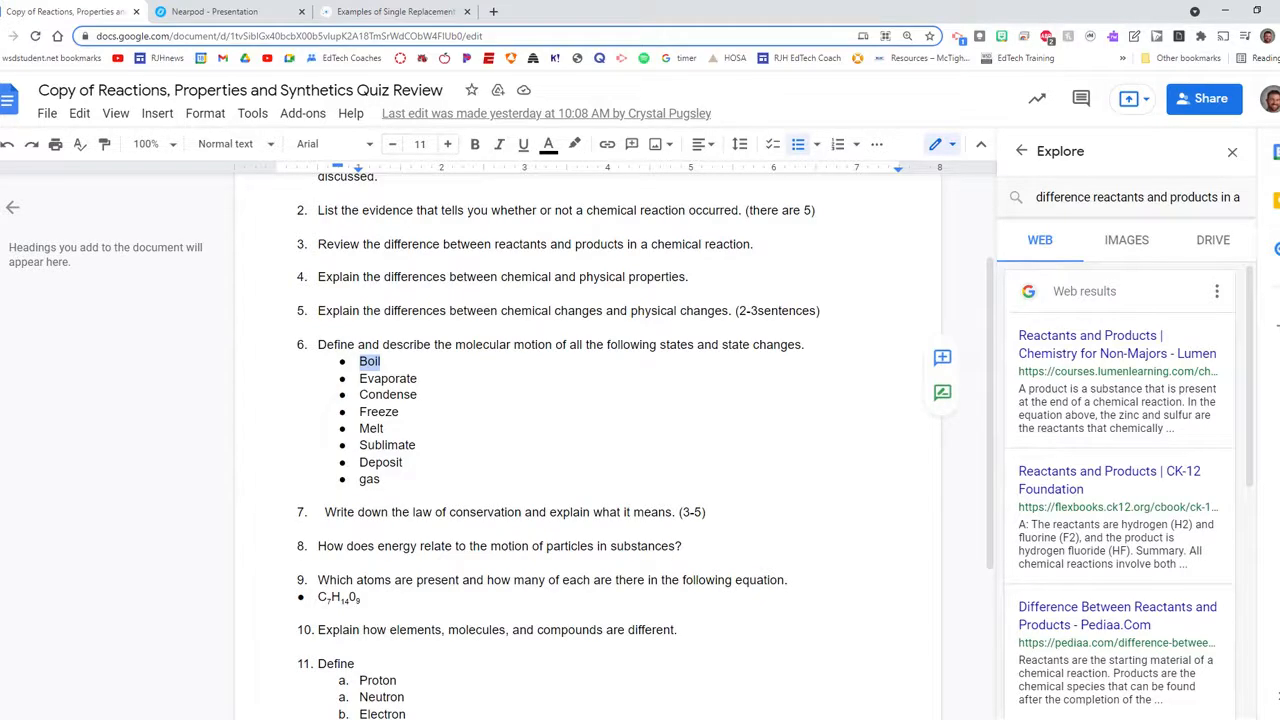
right_click(385, 362)
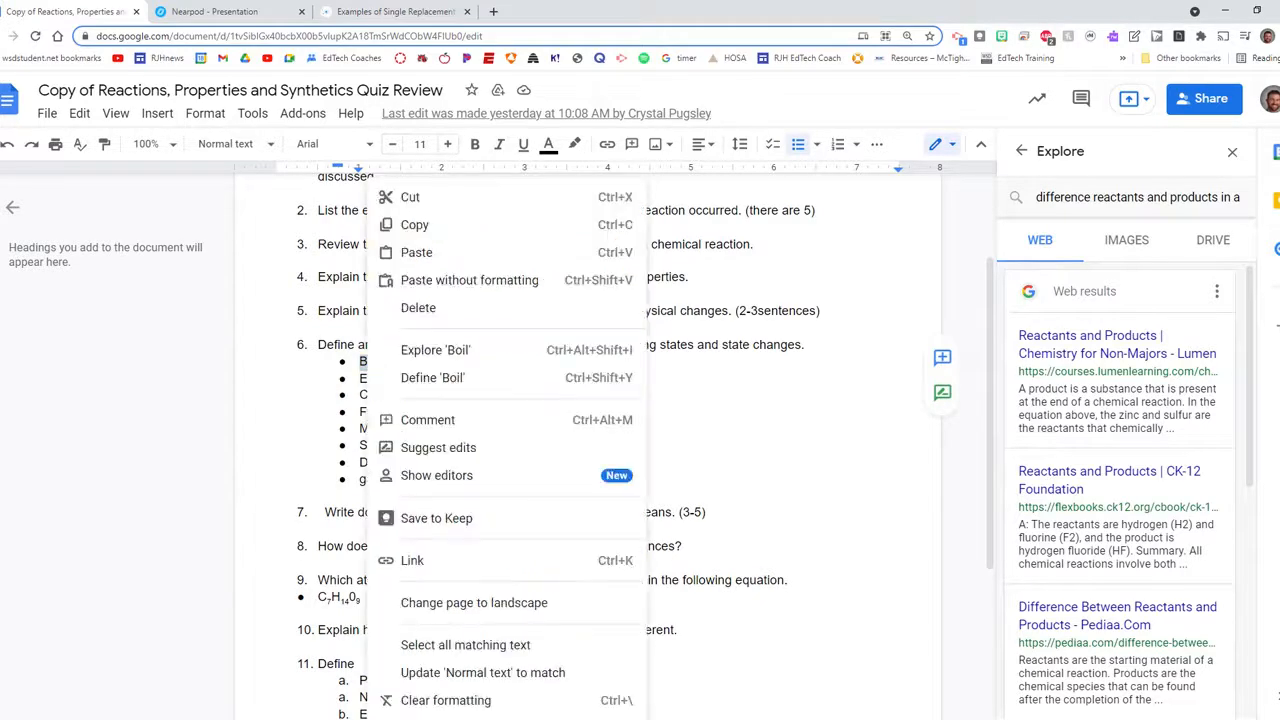
left_click(428, 349)
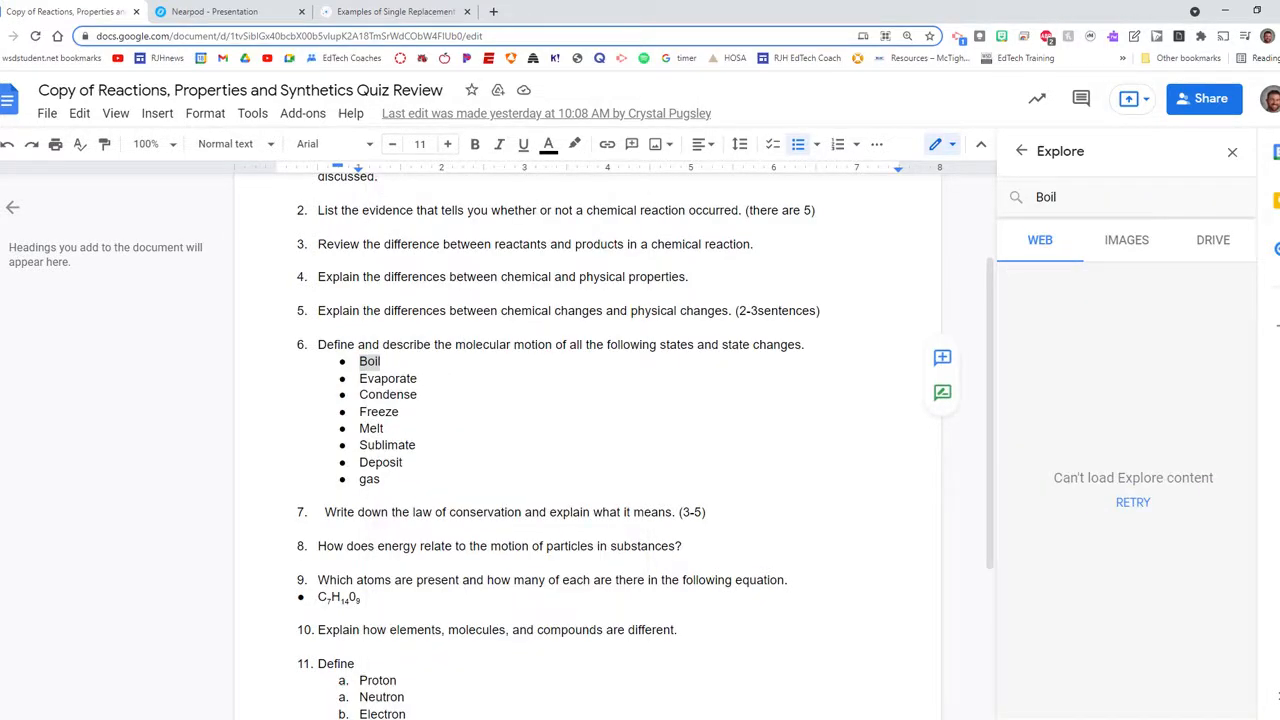
left_click(1133, 502)
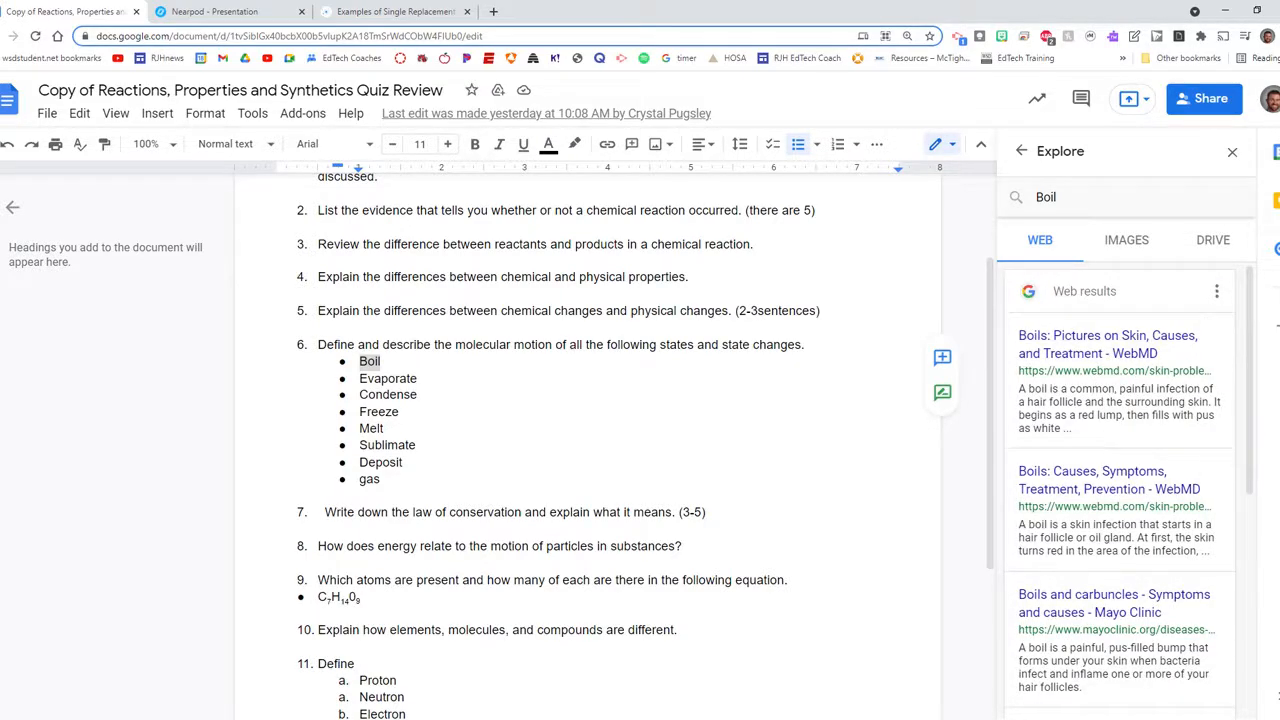
scroll(1108, 549, "down", 5)
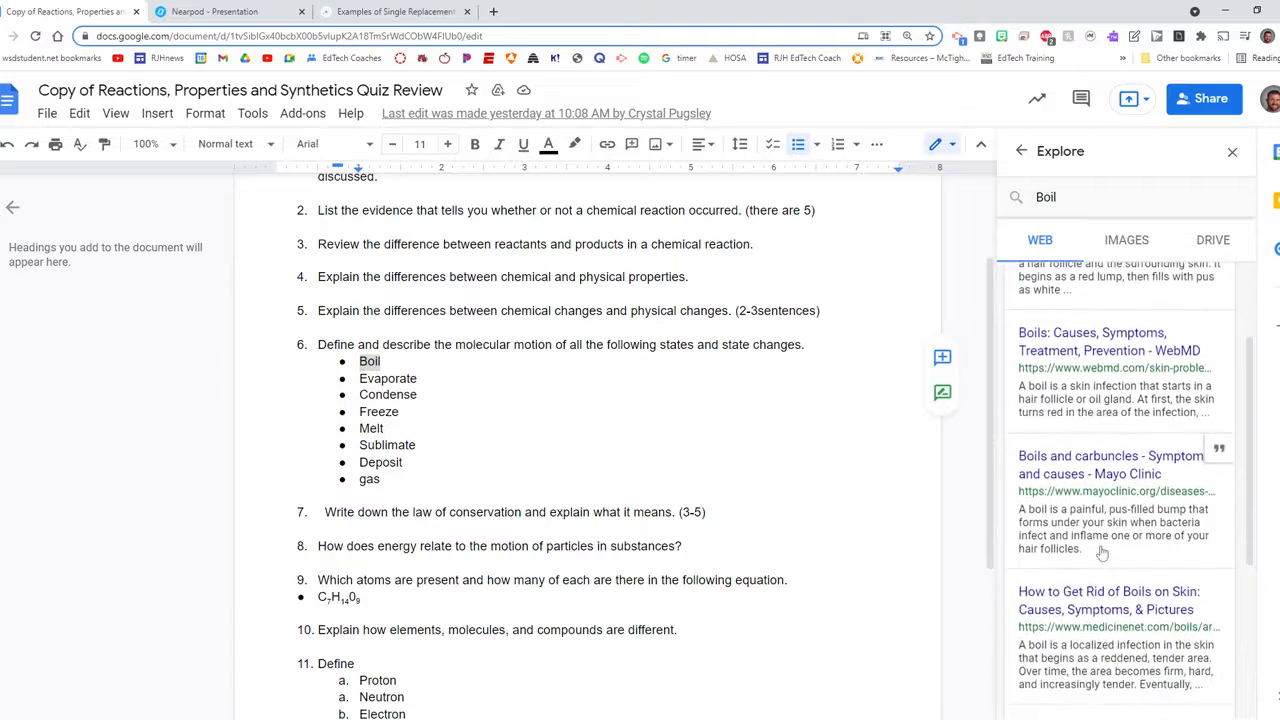
scroll(1102, 553, "down", 3)
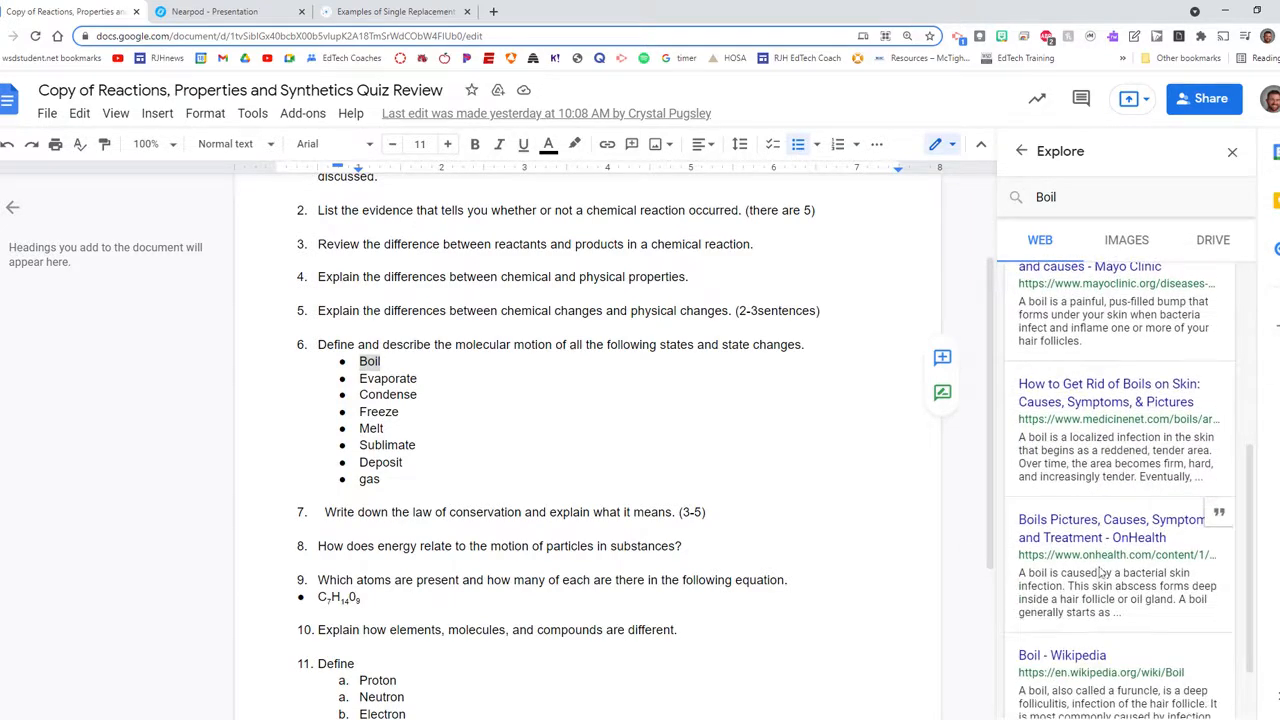
- Refine the Explore search to "boil definition" and load its web results
type("define")
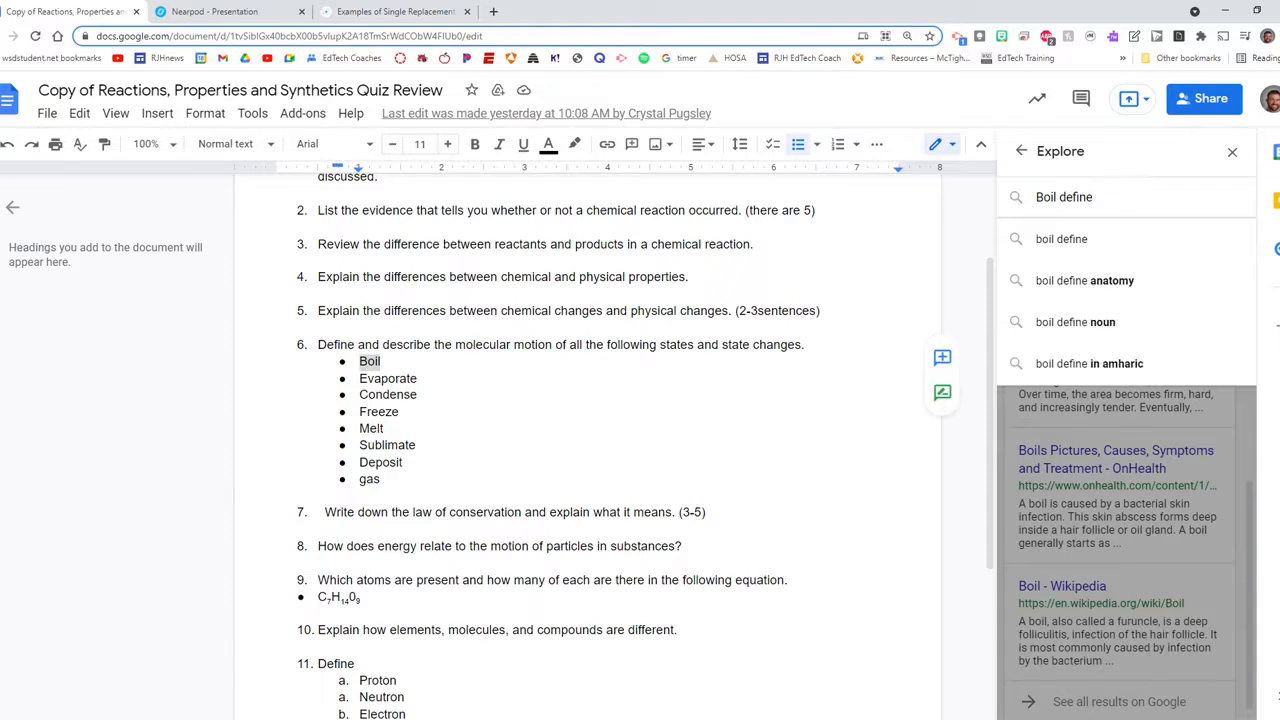
left_click(1095, 240)
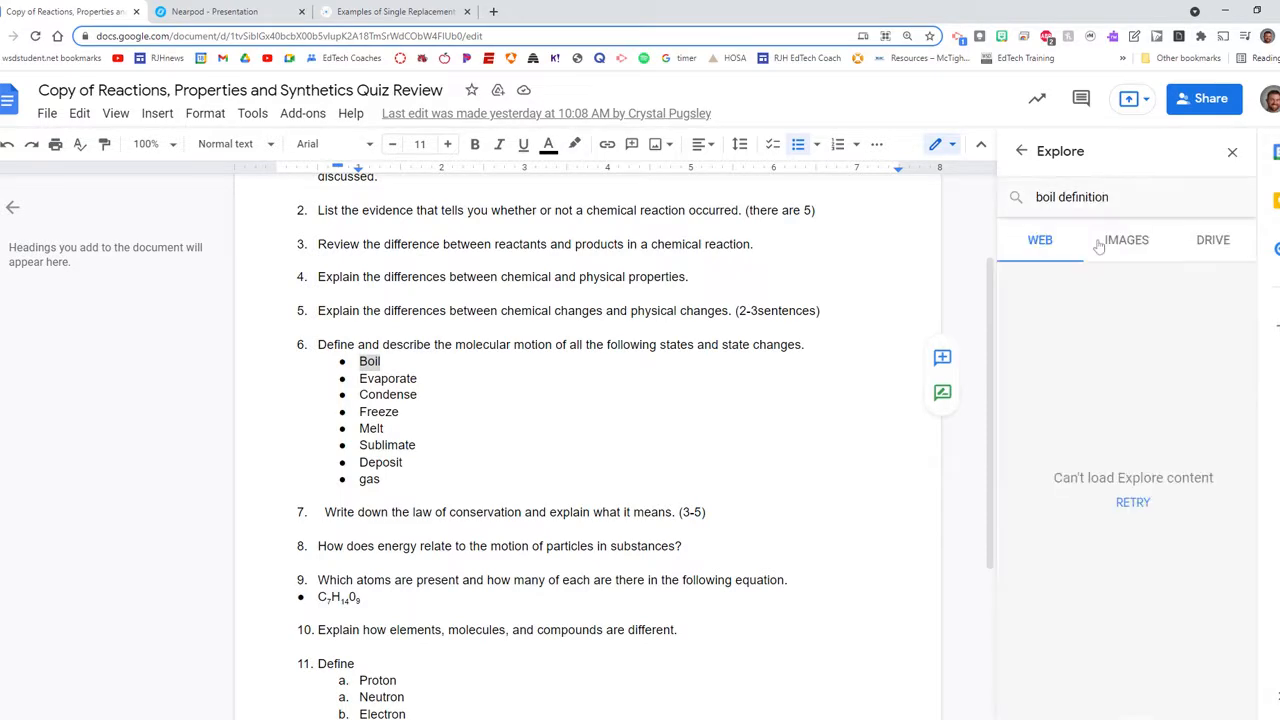
left_click(1133, 502)
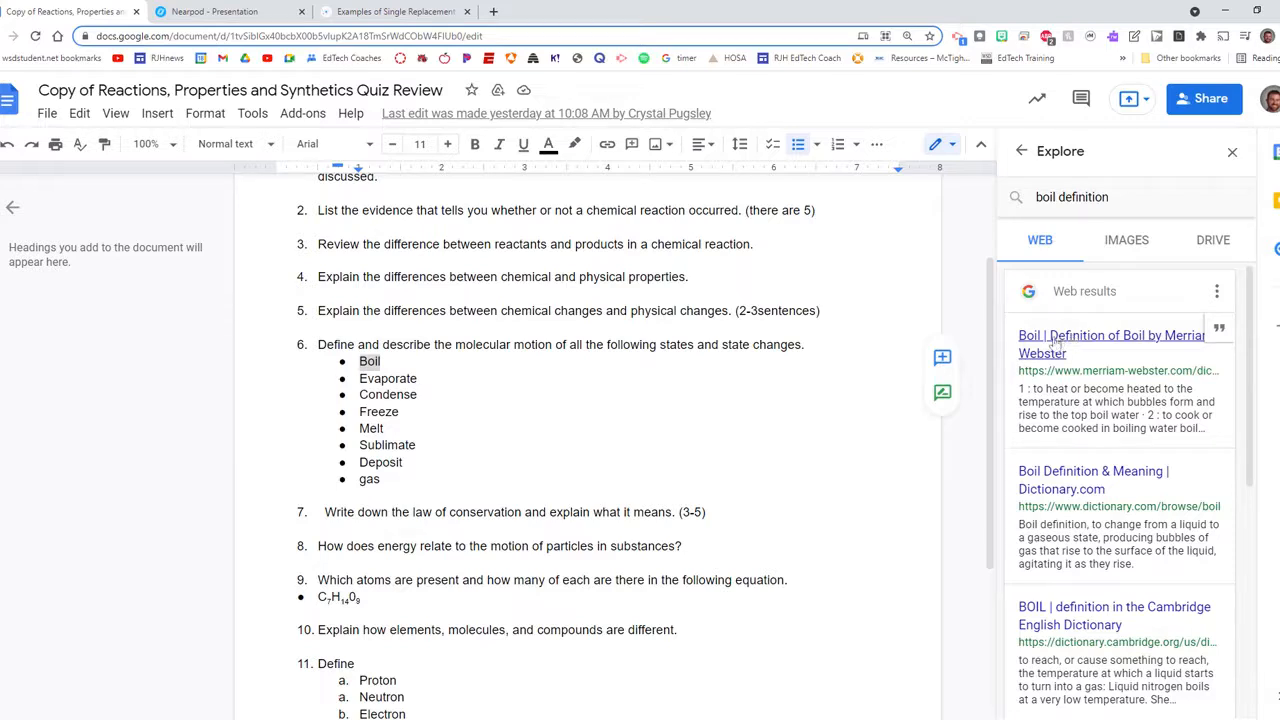
- Open the Merriam-Webster definition of boil, dismiss the ad-blocker notice, and select definition 1b about generating bubbles of vapor
left_click(1055, 343)
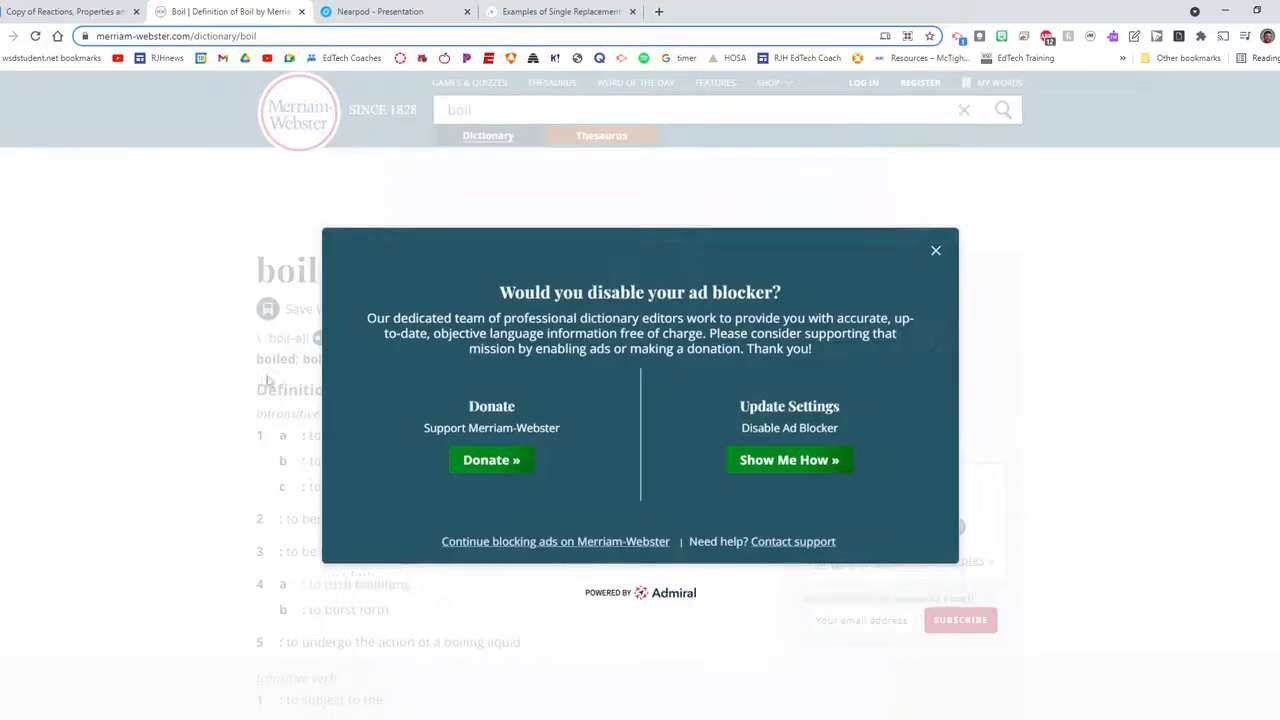
left_click(934, 217)
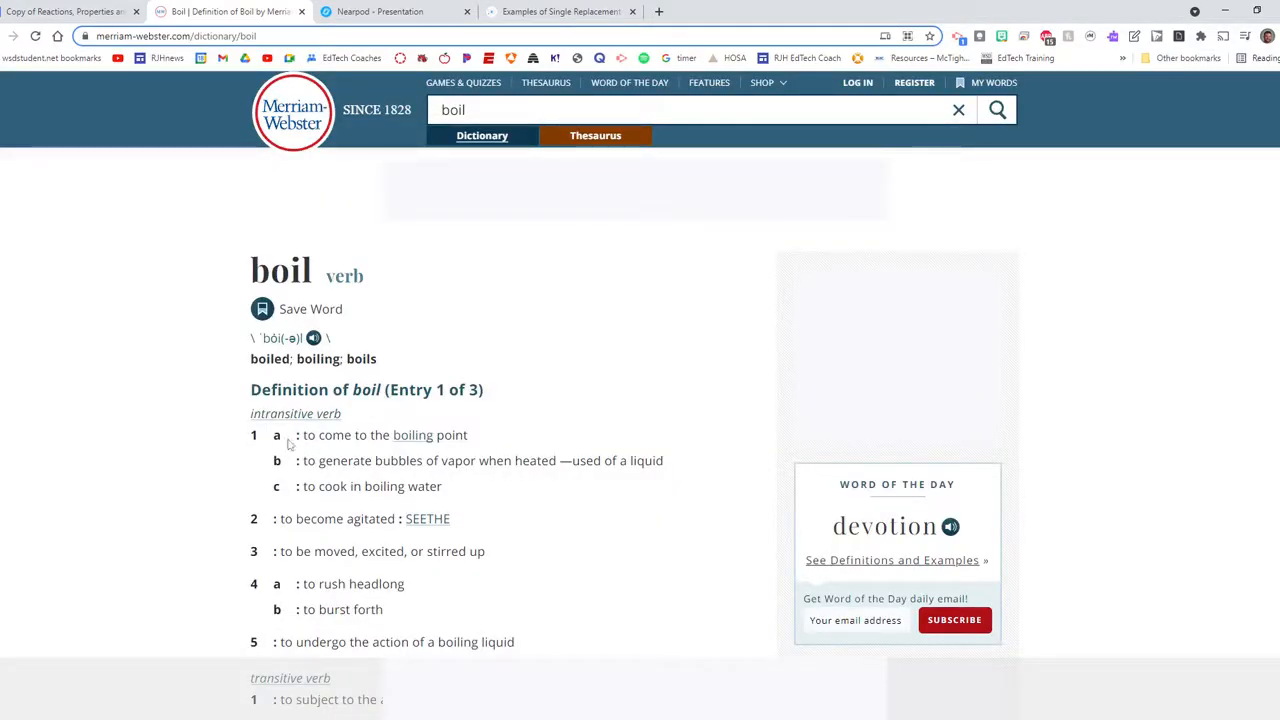
left_click_drag(300, 461, 675, 461)
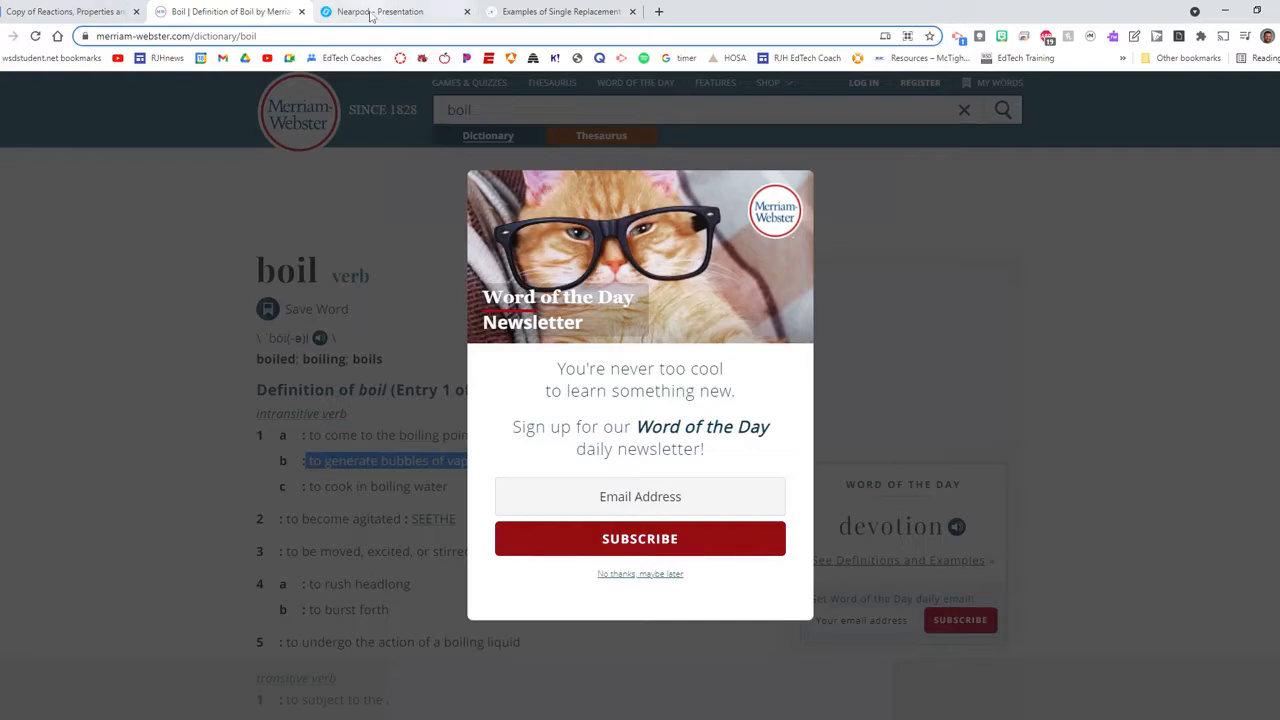
- Switch back to the Nearpod lesson and add a Matching Pairs activity
left_click(375, 11)
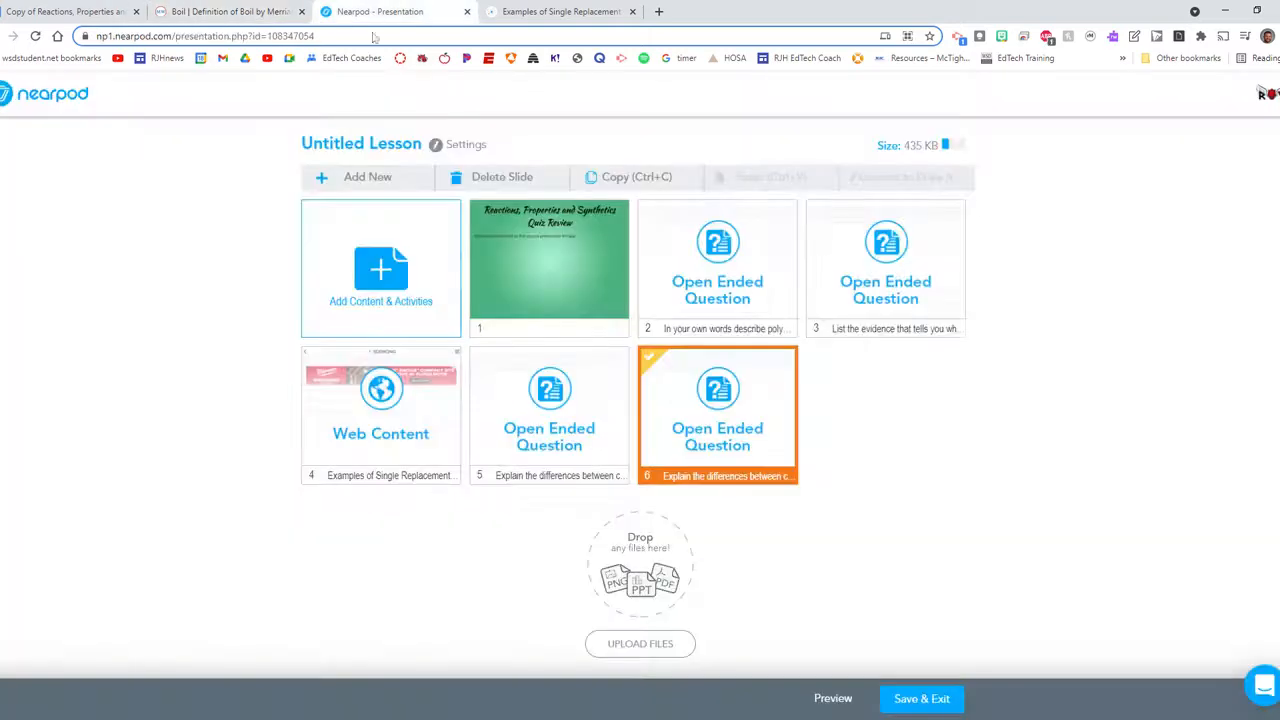
left_click(420, 288)
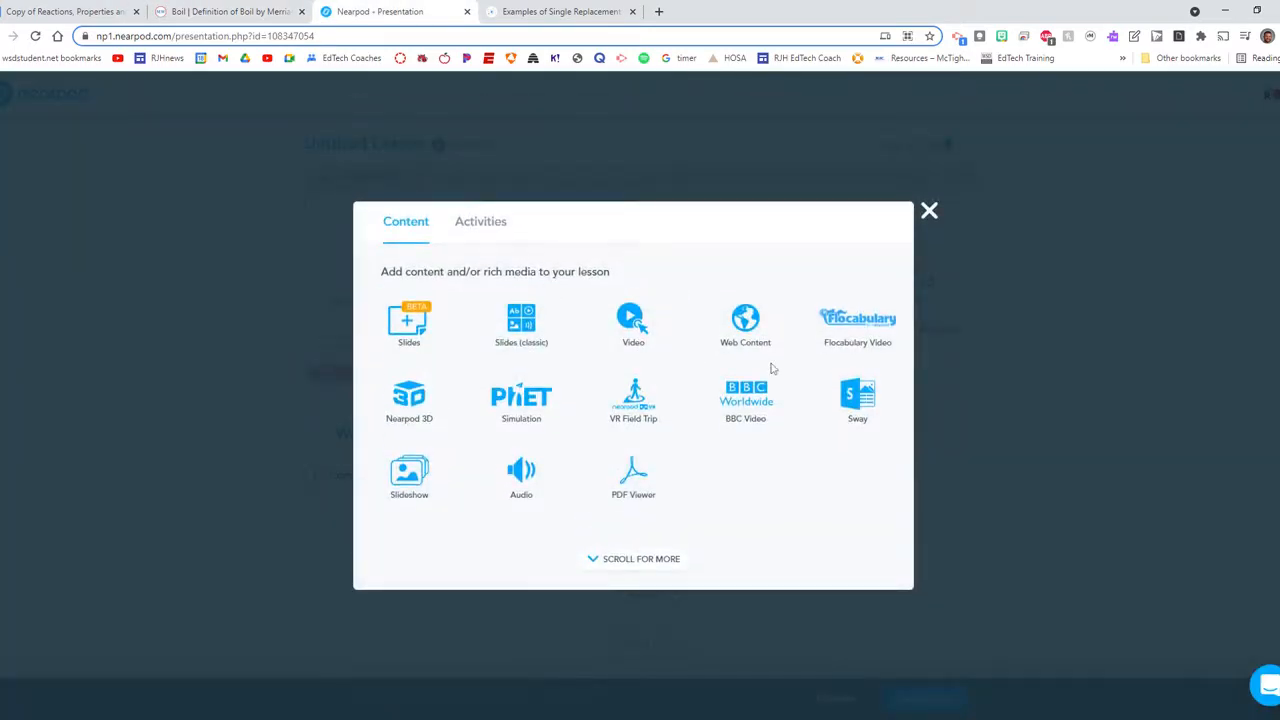
left_click(488, 226)
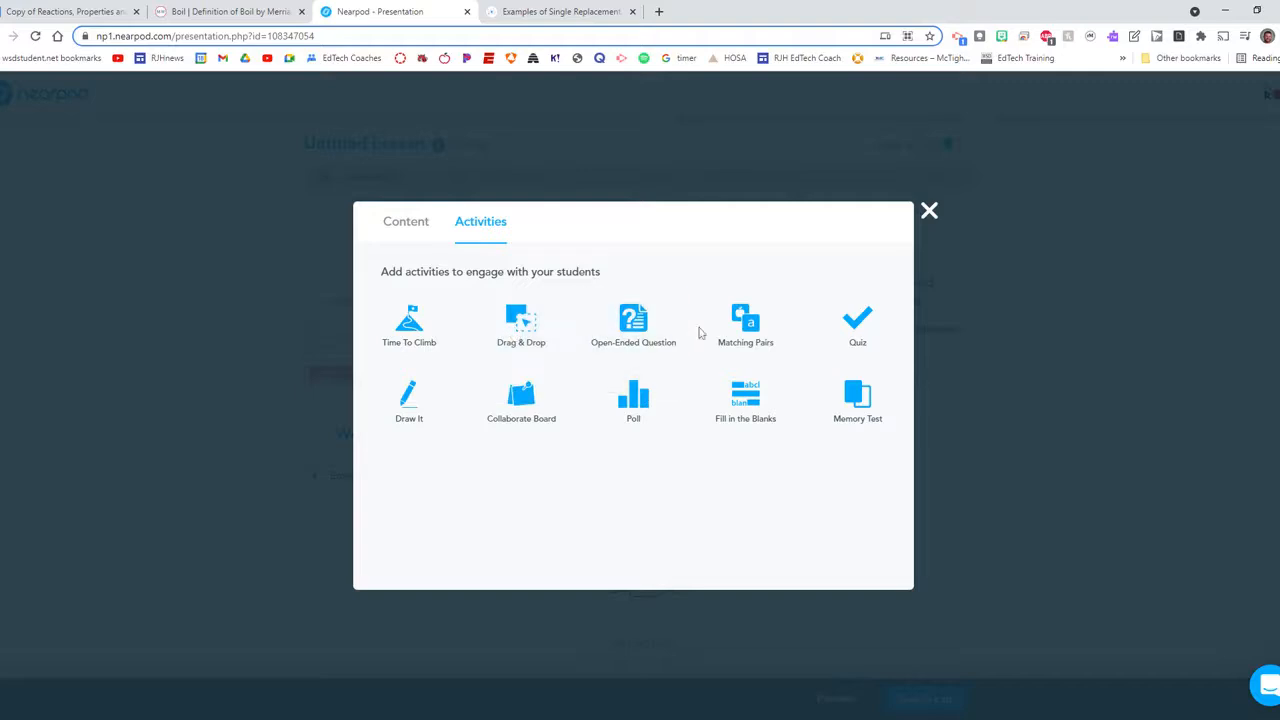
left_click(737, 333)
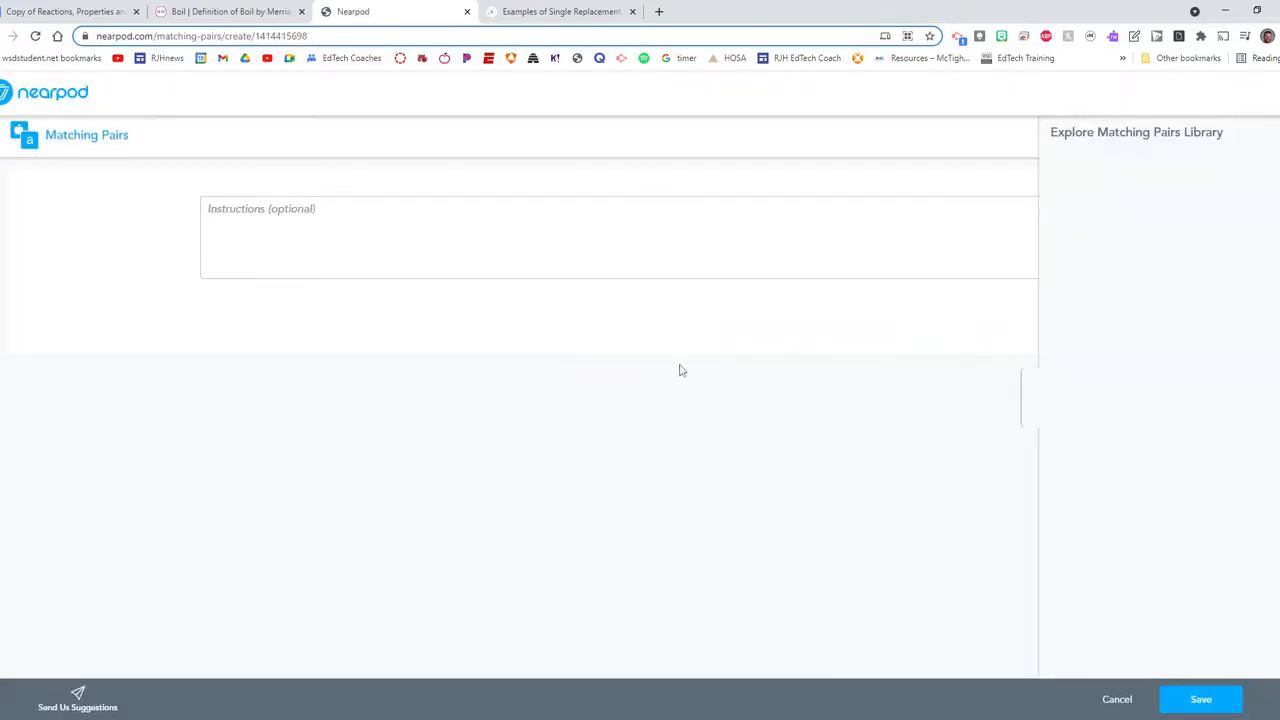
- Create the first matching pair with "Boil" and the copied definition "to generate bubbles of vapor when heated — used of a liquid"
left_click(650, 406)
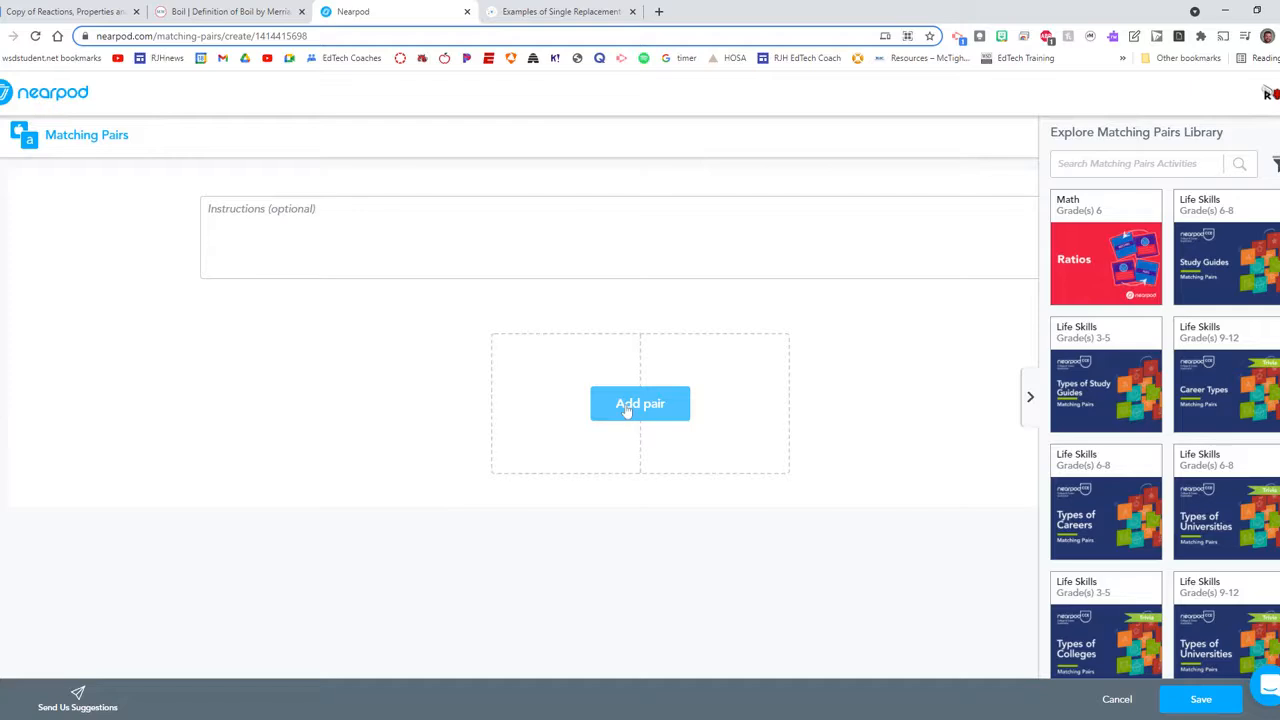
left_click(628, 410)
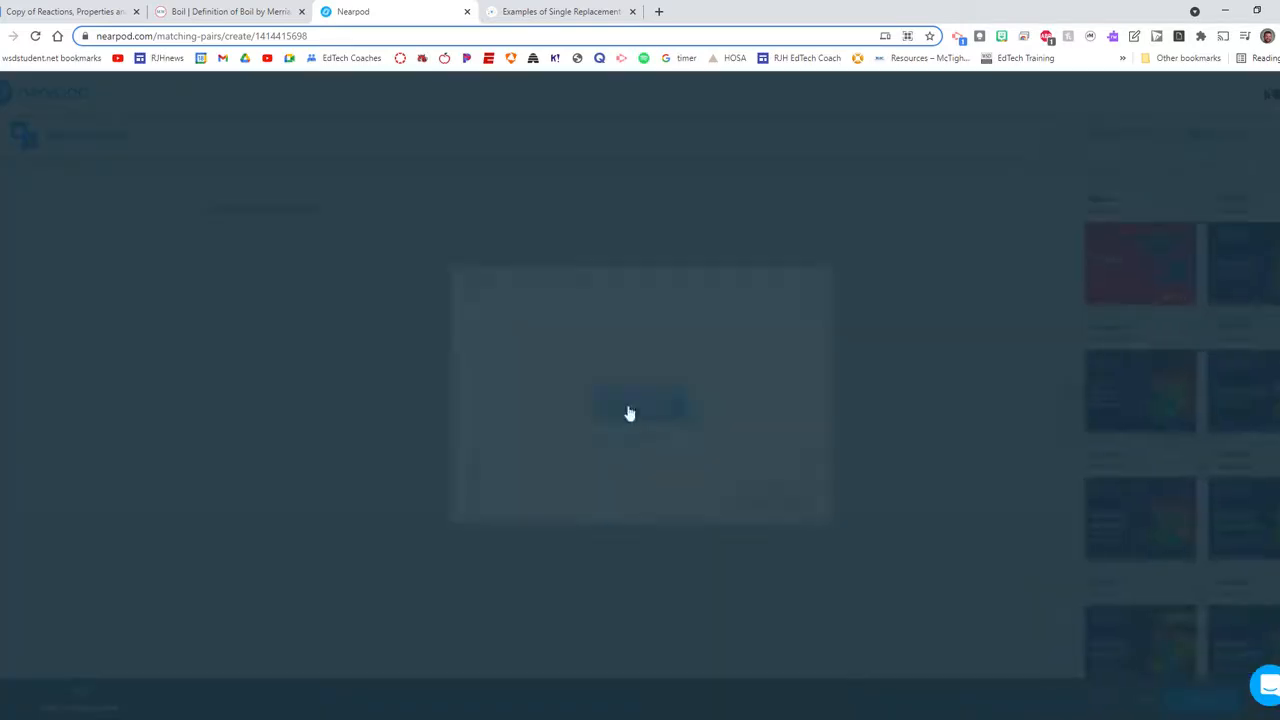
left_click(539, 358)
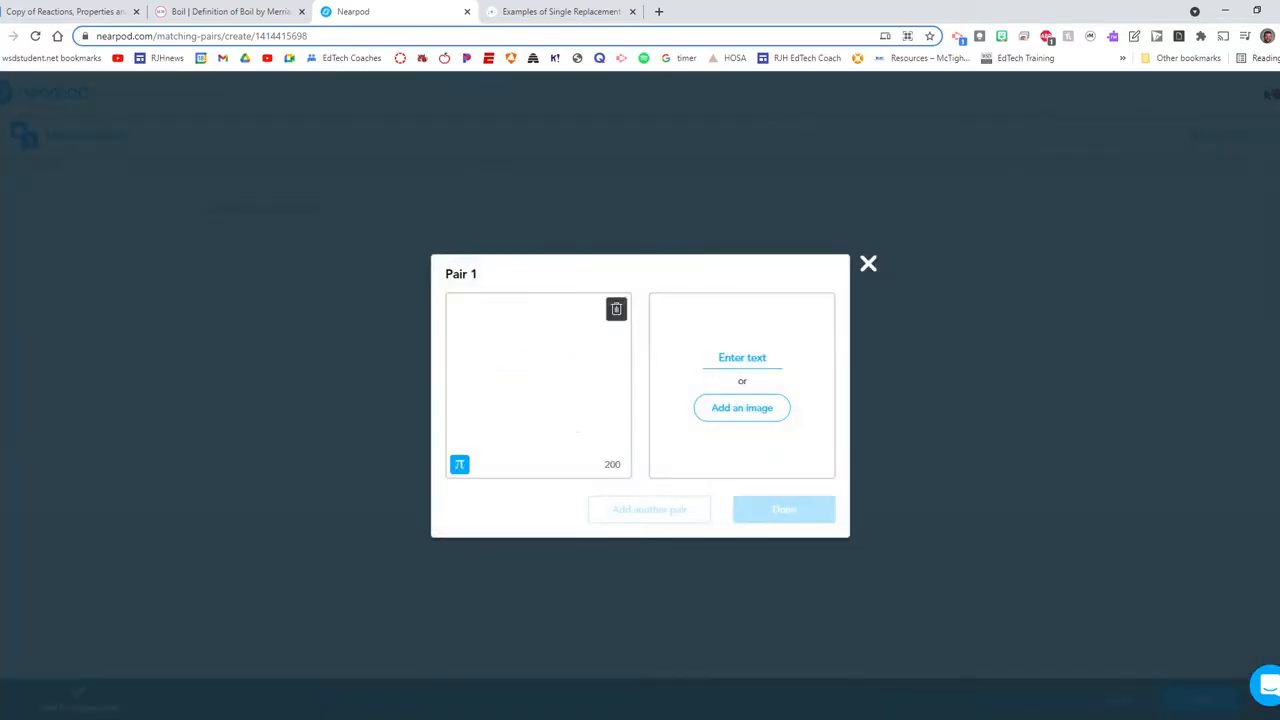
left_click(742, 358)
type("to generate bubbles of vapor when heated — used of a liquid")
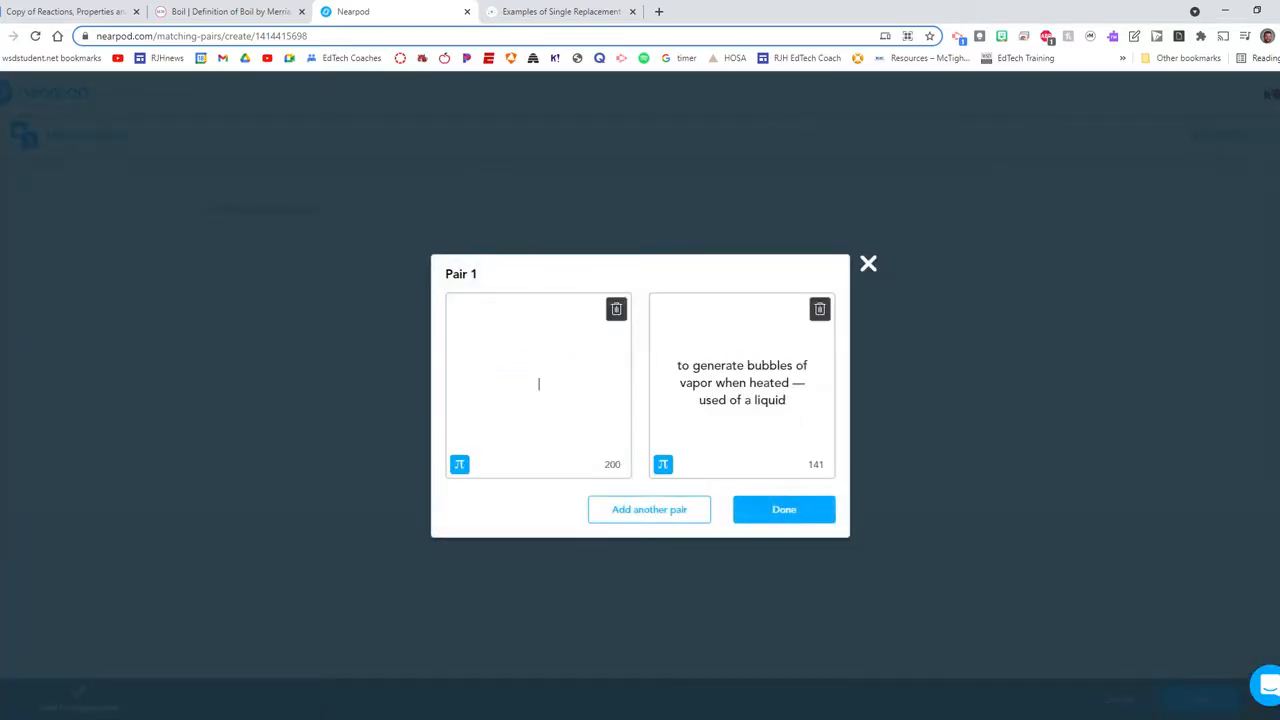
type("Boil")
left_click(784, 510)
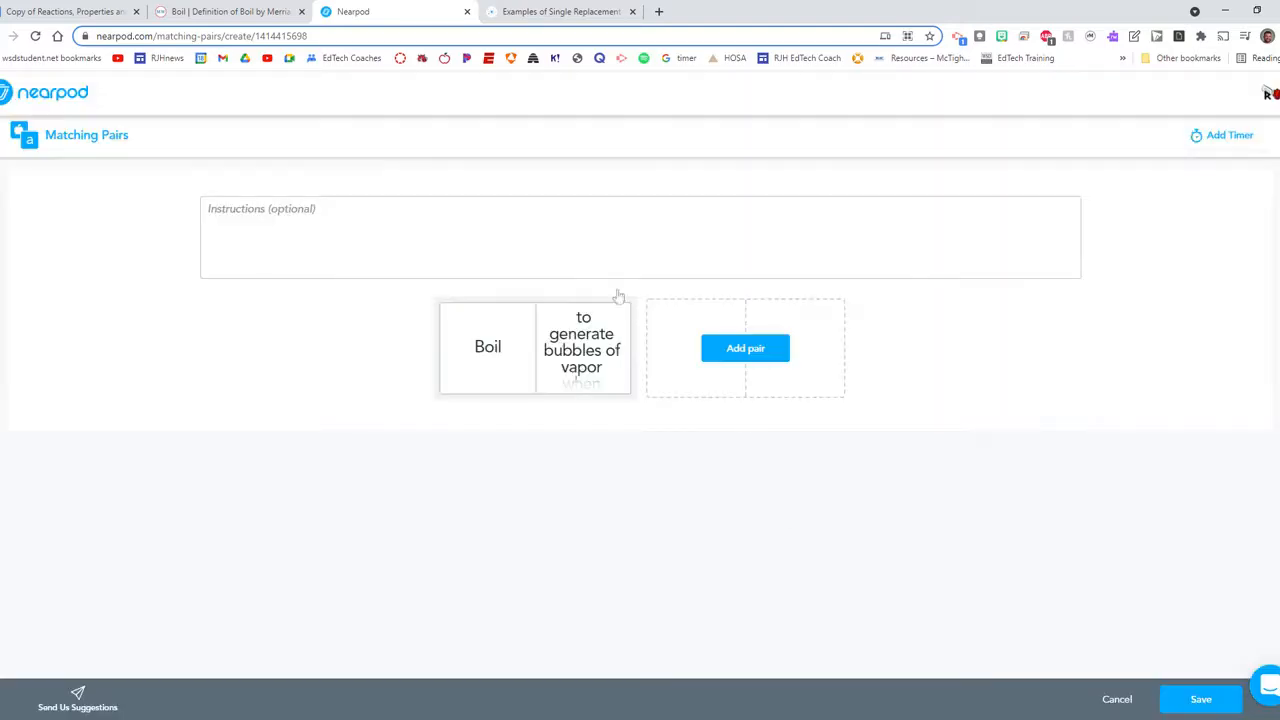
- Enter the activity instructions "Match the vocabulary word with the correct definition"
type("Match the v")
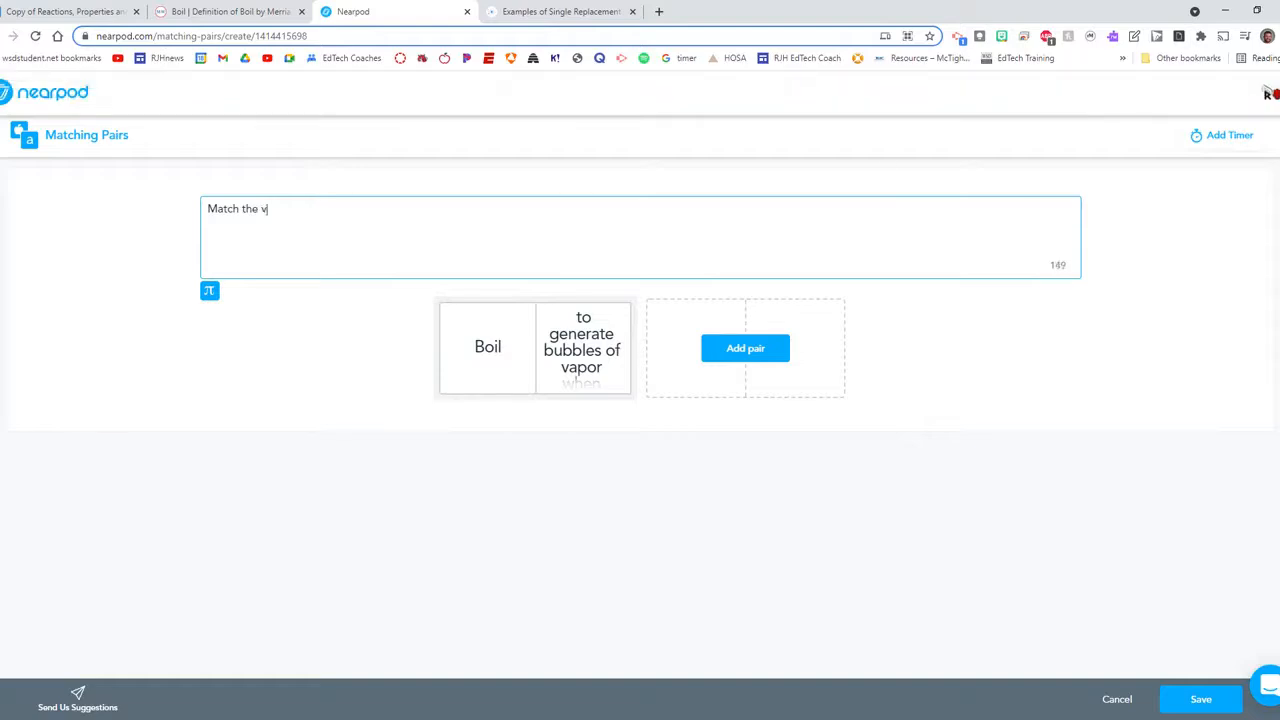
key("BackSpace")
key("BackSpace")
type("abulary word with the correct d")
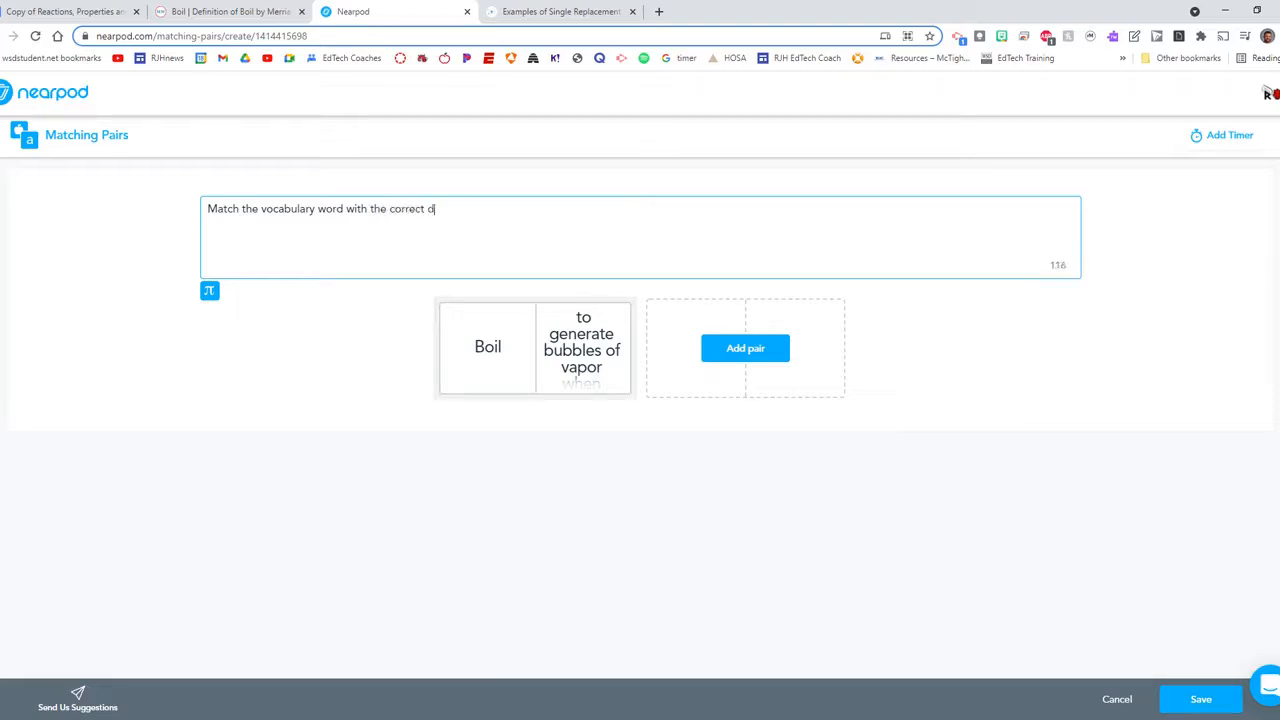
type("efinition")
- Open a second pair, look up "Evaporate" from question 6 in the Google Docs dictionary, and copy "turn from liquid into vapor.:"
left_click(745, 360)
left_click(225, 12)
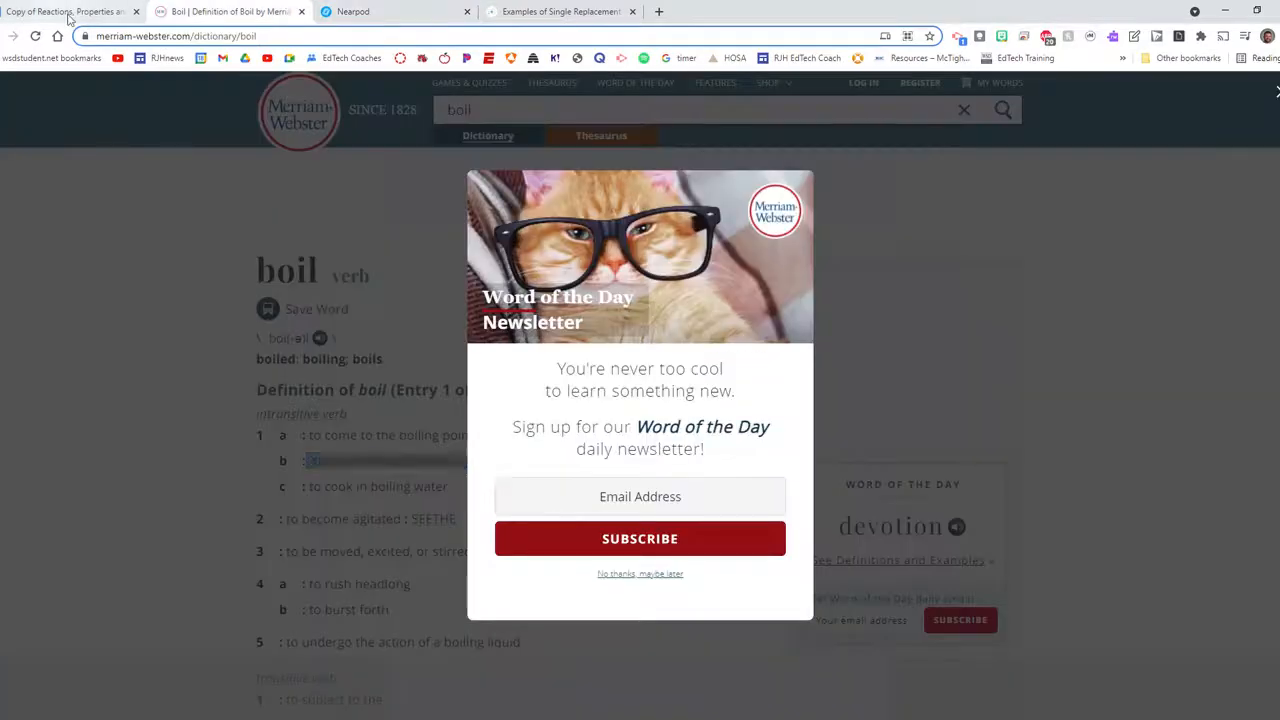
left_click(68, 12)
triple_click(398, 378)
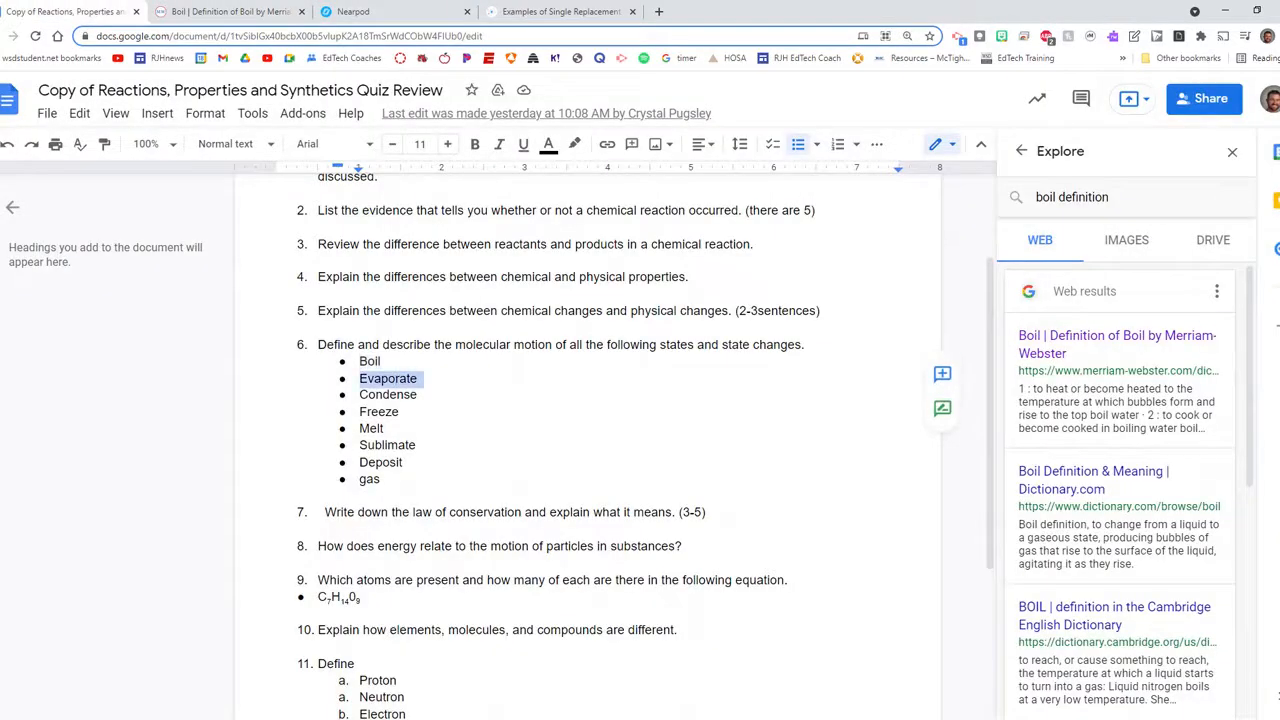
right_click(400, 378)
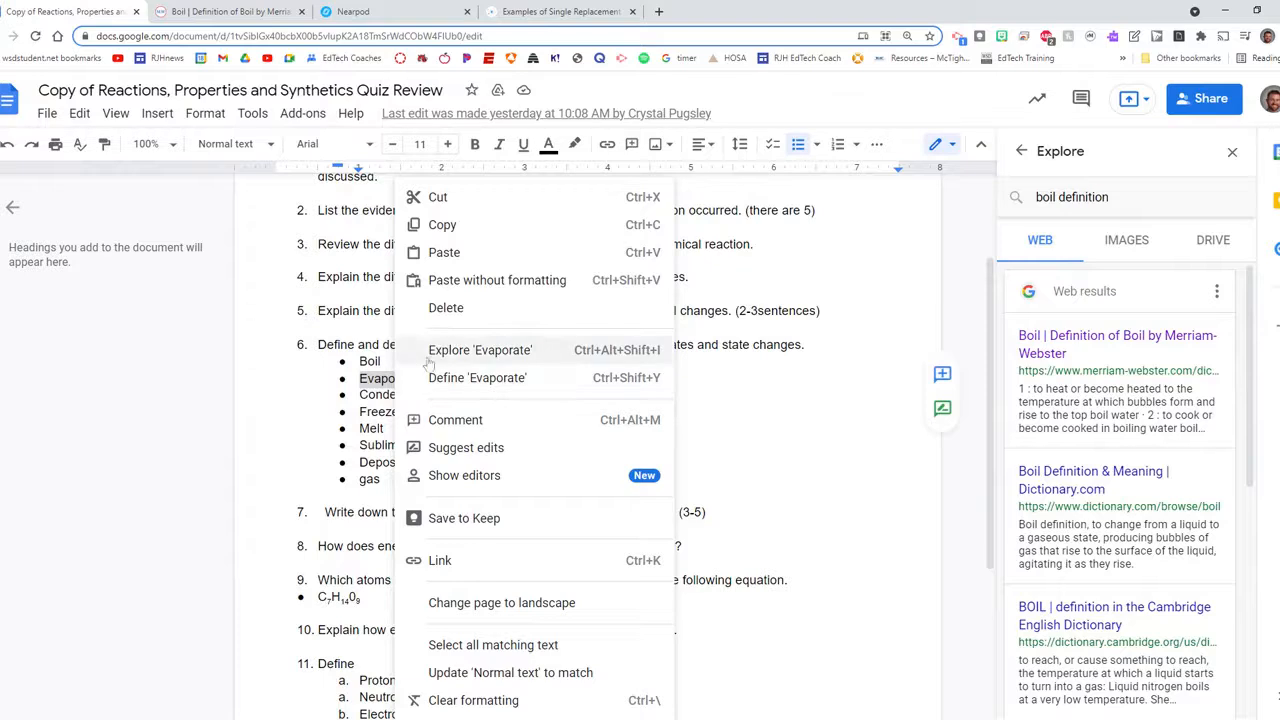
left_click(465, 378)
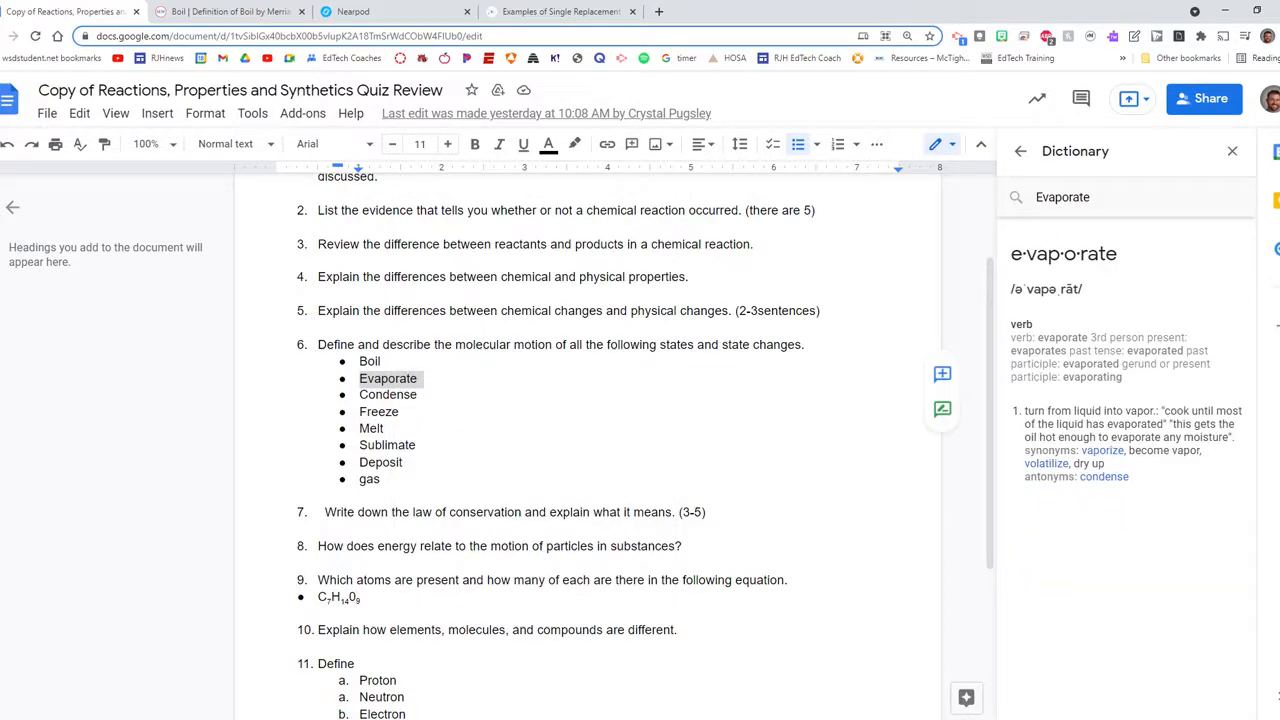
left_click_drag(1024, 411, 1156, 411)
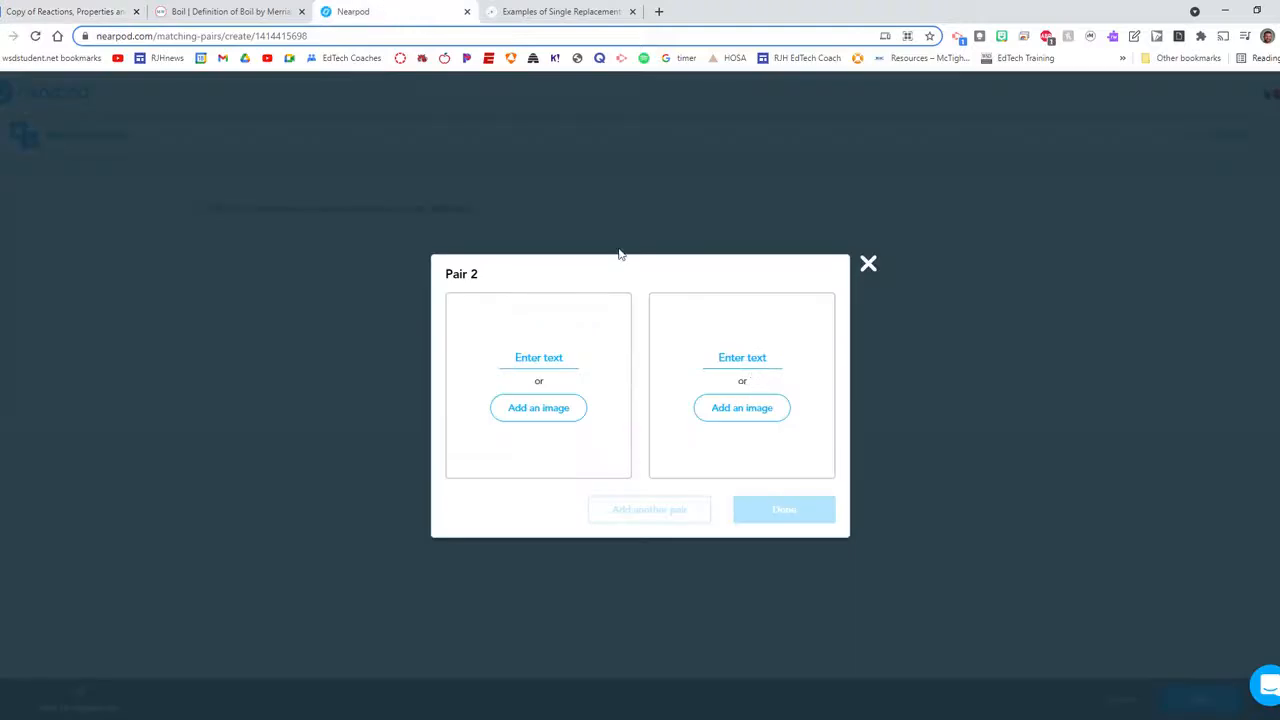
- Back in Nearpod, fill pair 2 with "Evaporate" and "turn from liquid into vapor.:", and add it with another blank pair
left_click(387, 11)
left_click(538, 357)
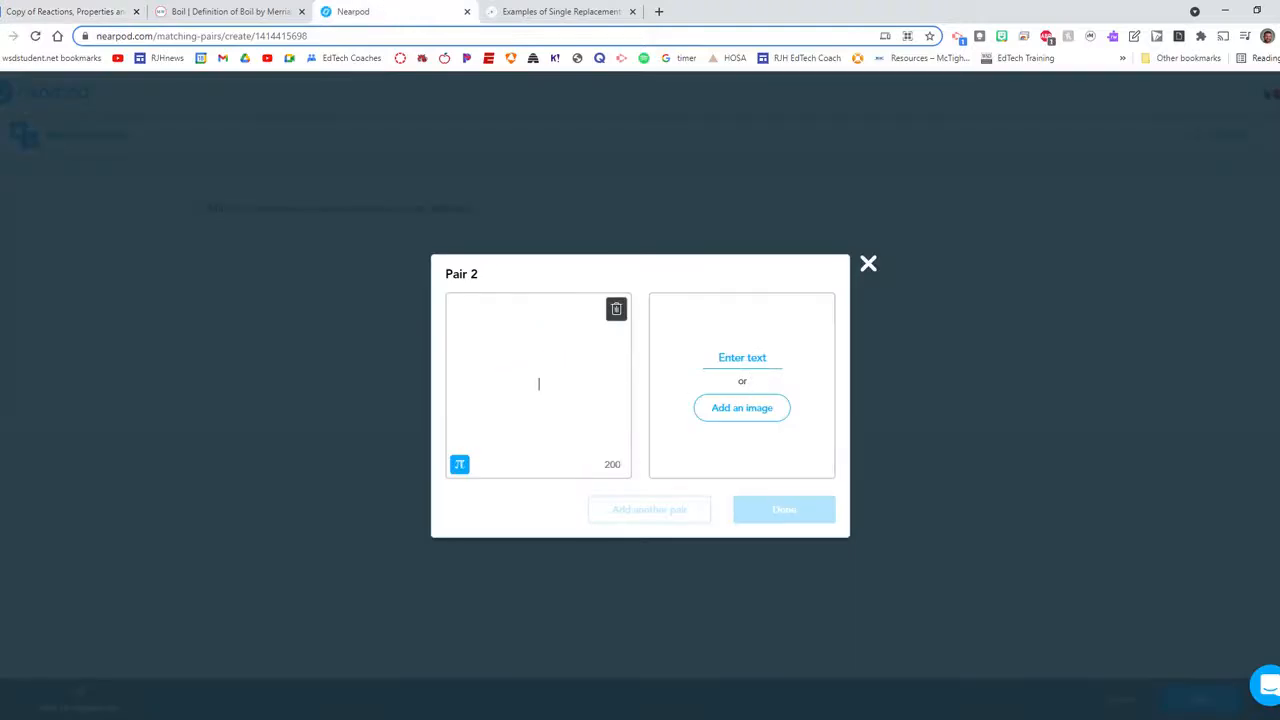
left_click(742, 358)
type("turn from liquid into vapor.:")
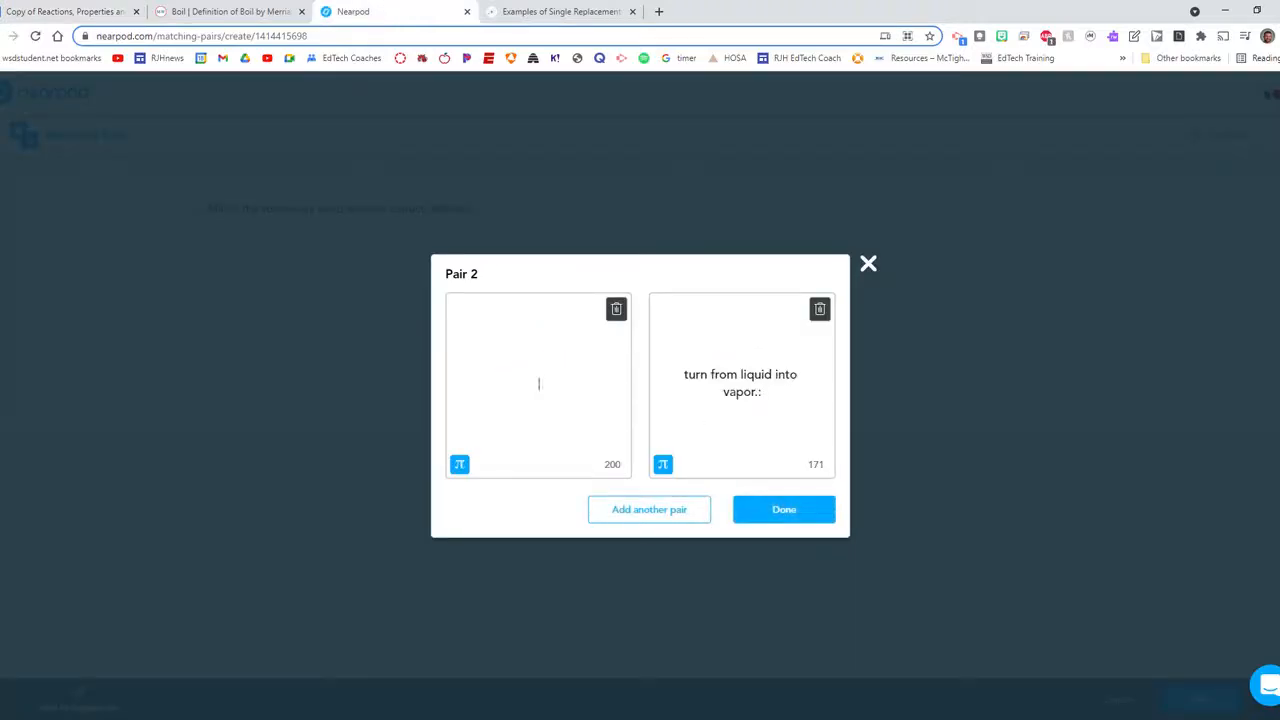
type("Evaporate")
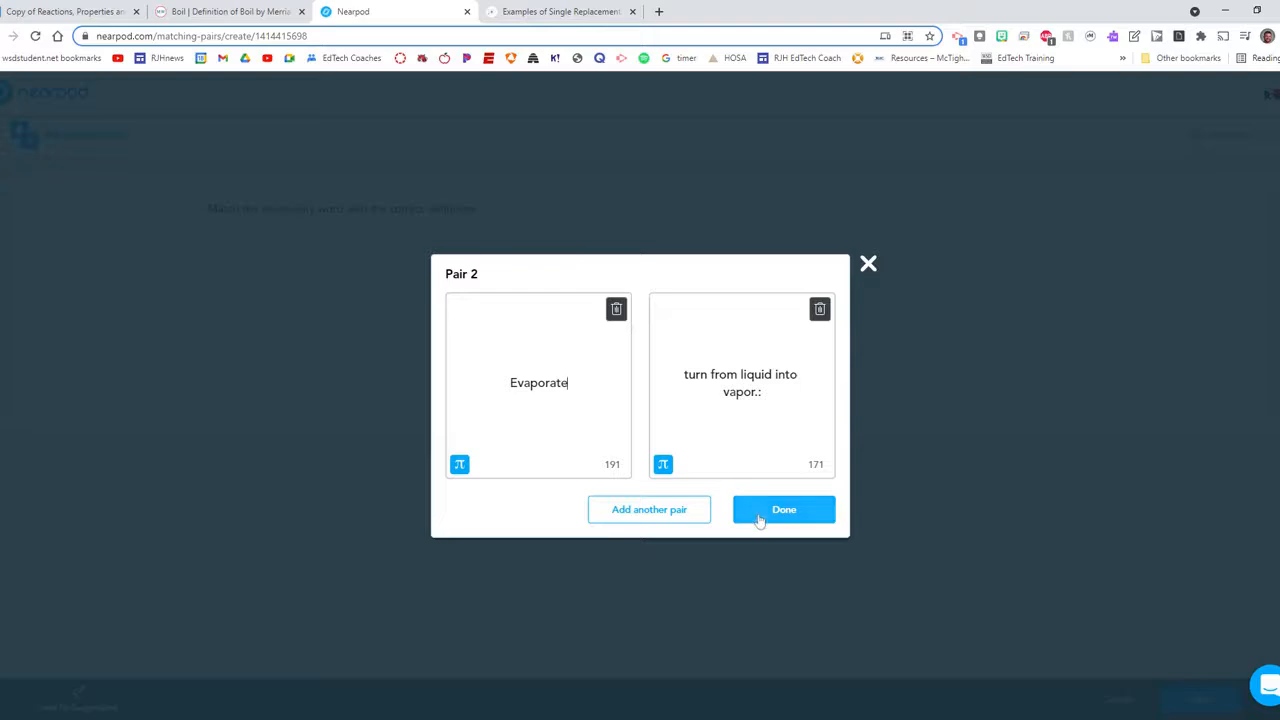
left_click(680, 511)
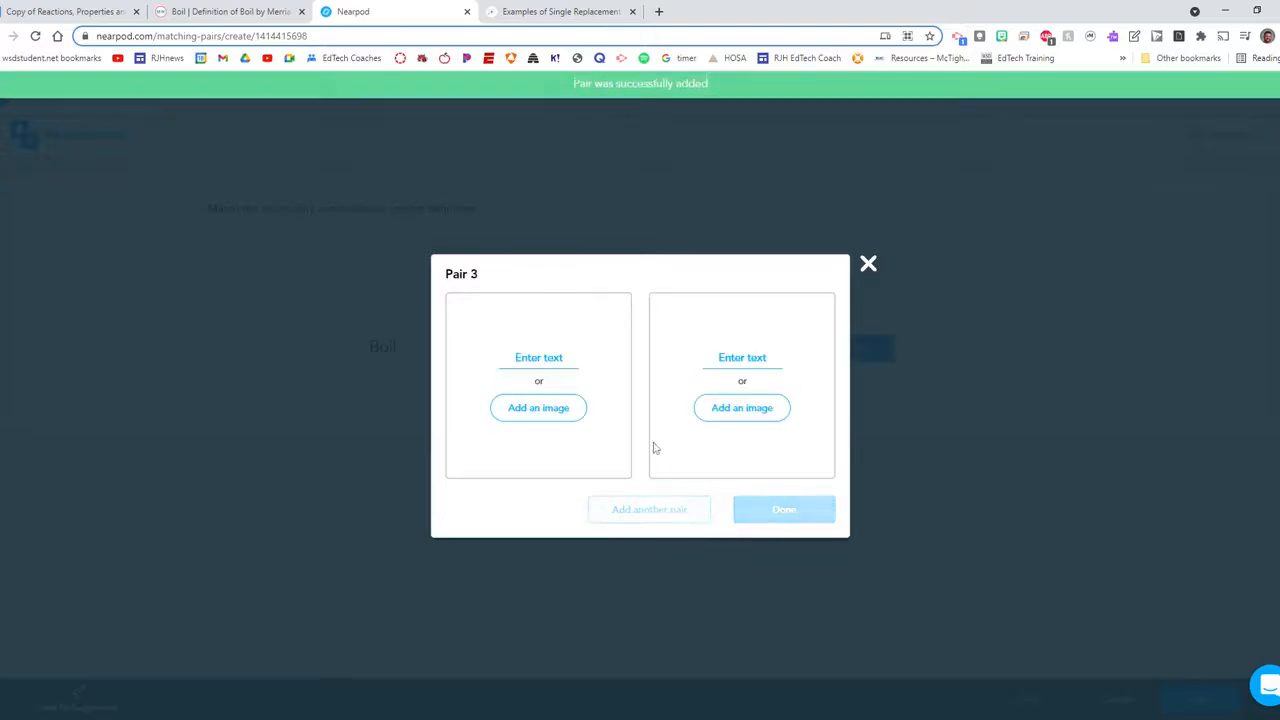
- In the Google Docs review, define "Condense" and copy definition 2, "change or cause to change from a gas or vapor to a liquid.:"
left_click(42, 17)
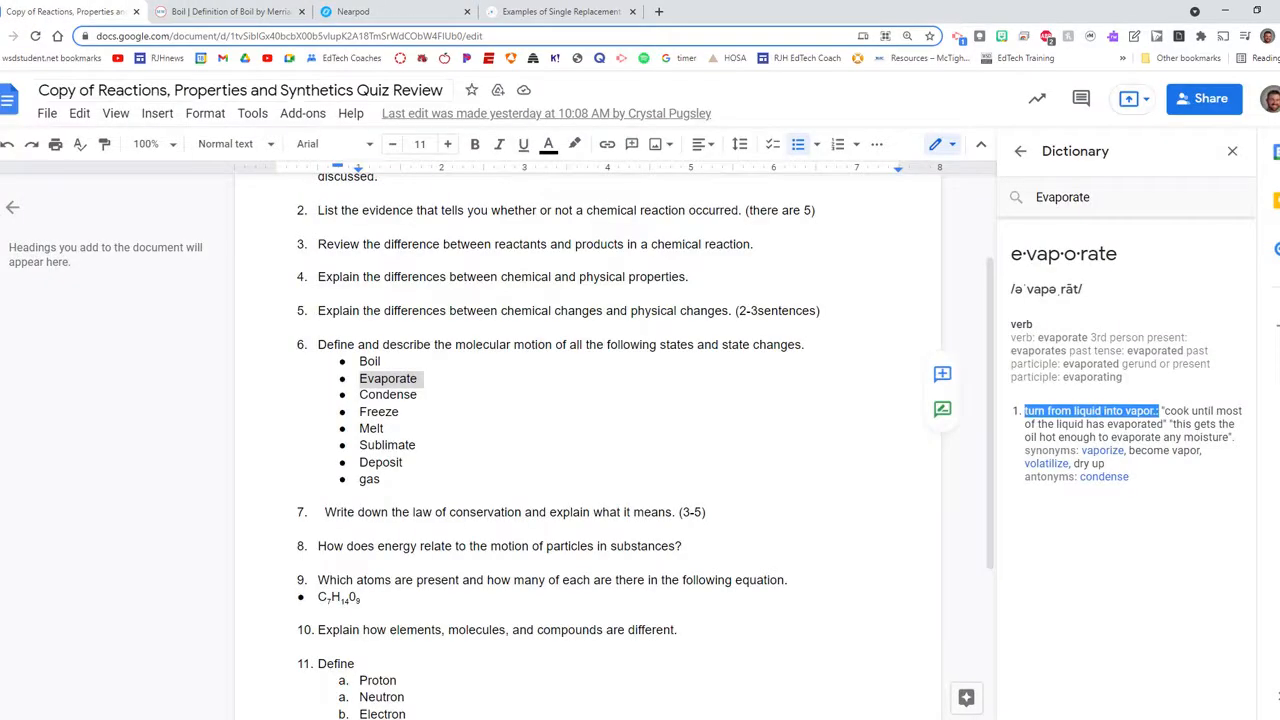
double_click(388, 395)
right_click(382, 395)
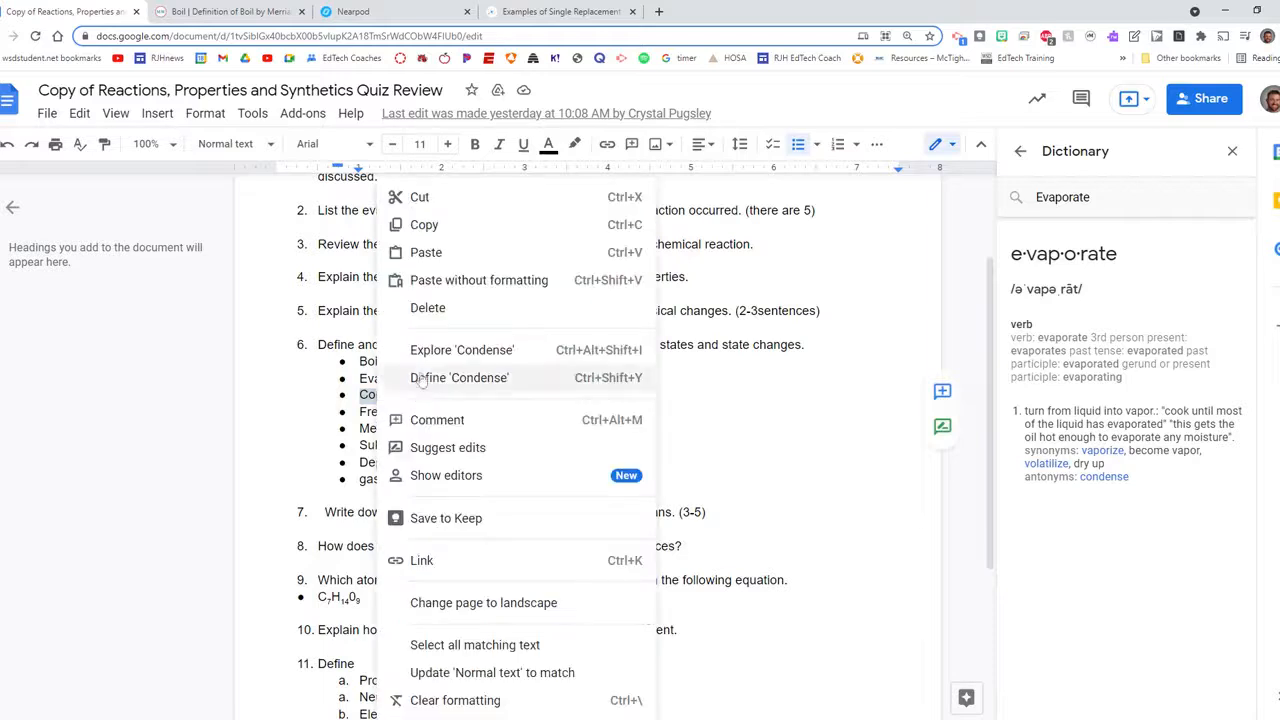
left_click(458, 379)
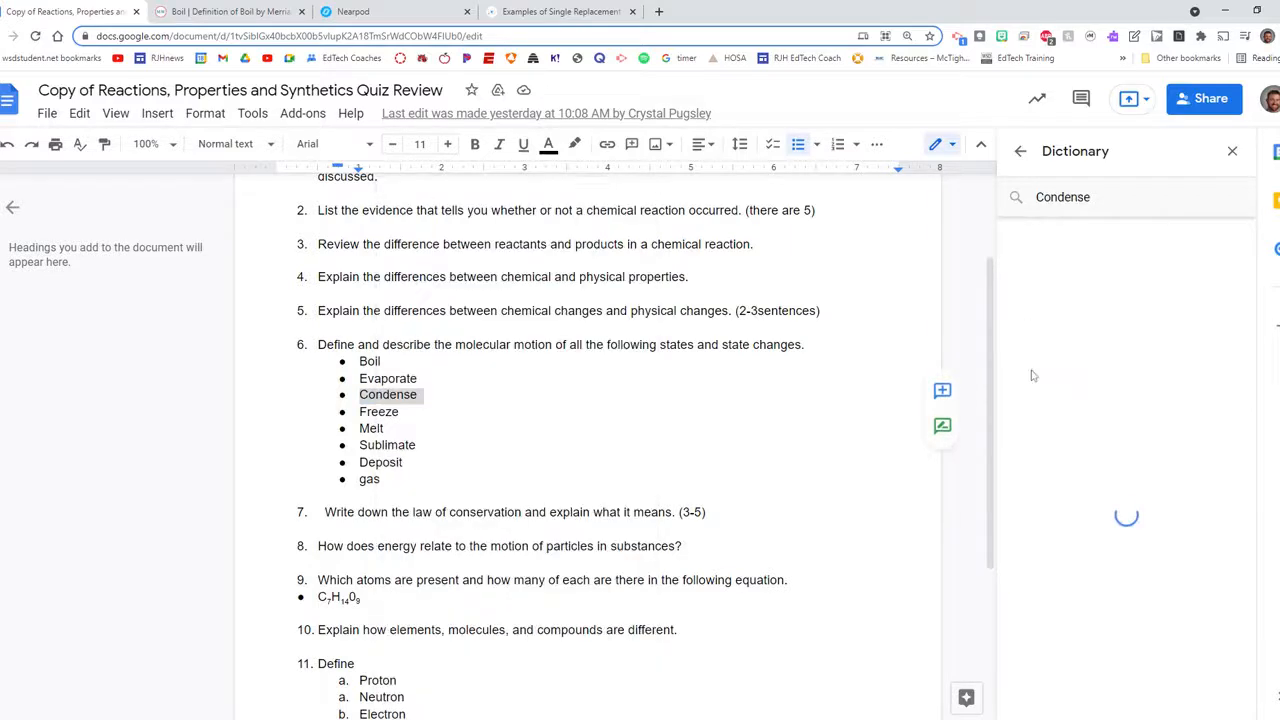
left_click_drag(1025, 410, 1092, 426)
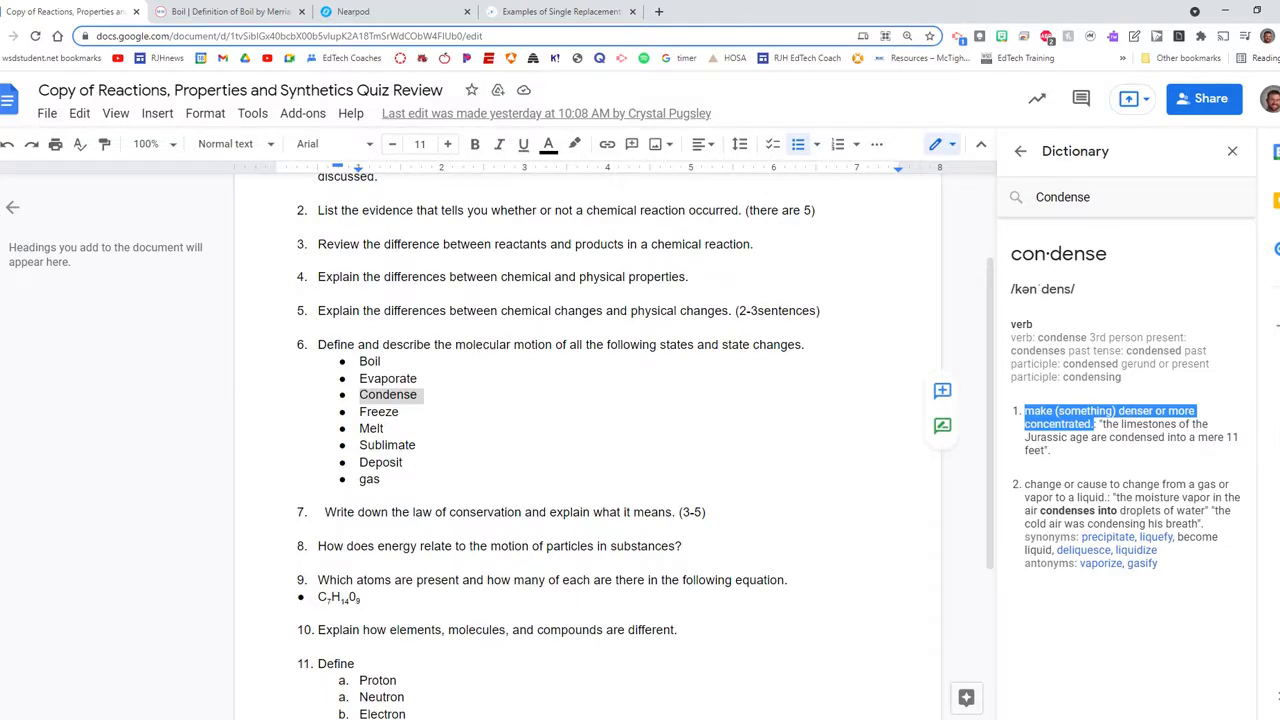
left_click_drag(1025, 486, 1105, 497)
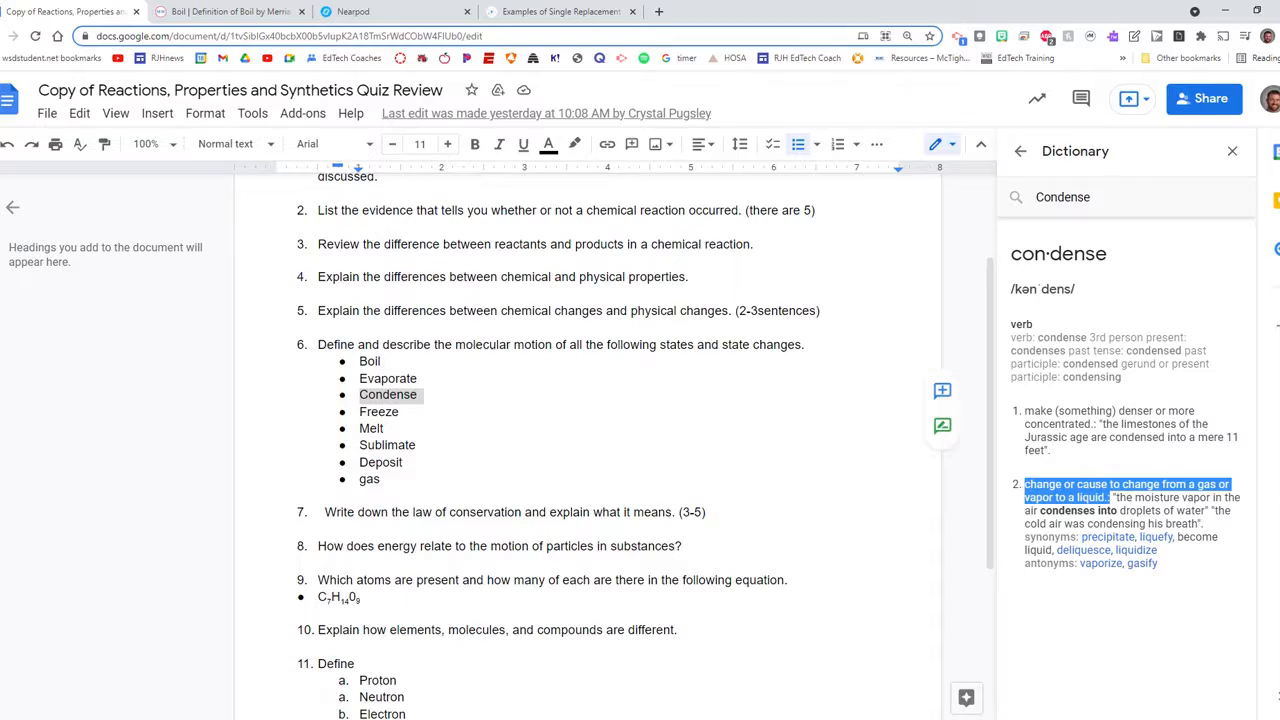
- In Nearpod, pair the copied gas-to-liquid definition with "Condense" as pair 3, and add it with another blank pair
left_click(375, 11)
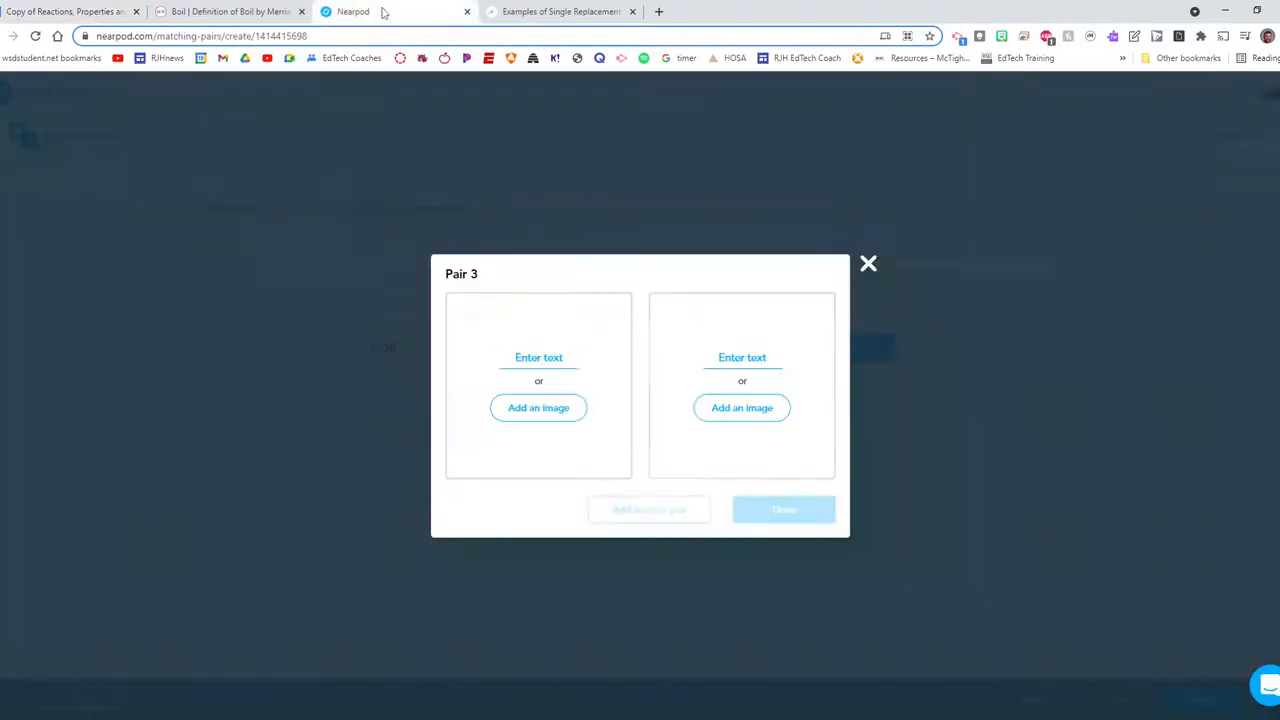
left_click(539, 358)
type("change or cause to change from a gas or vapor to a liquid.:")
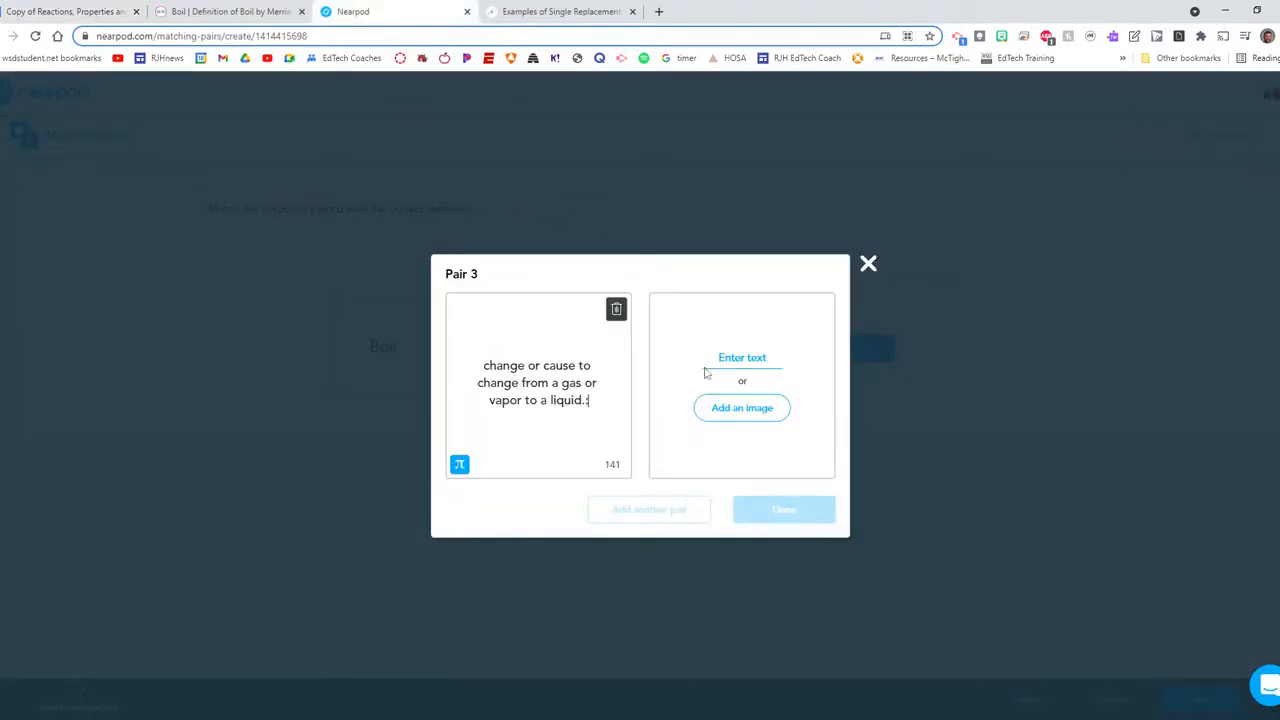
left_click(743, 360)
type("Condense")
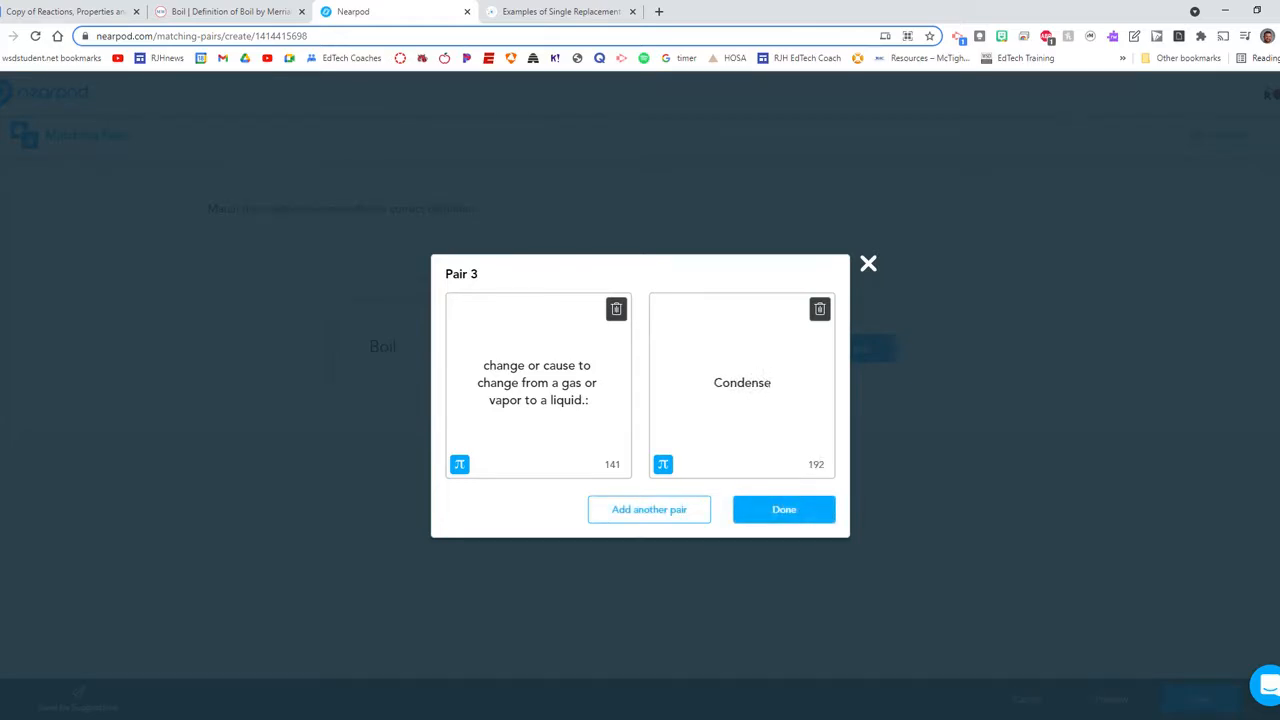
left_click(695, 513)
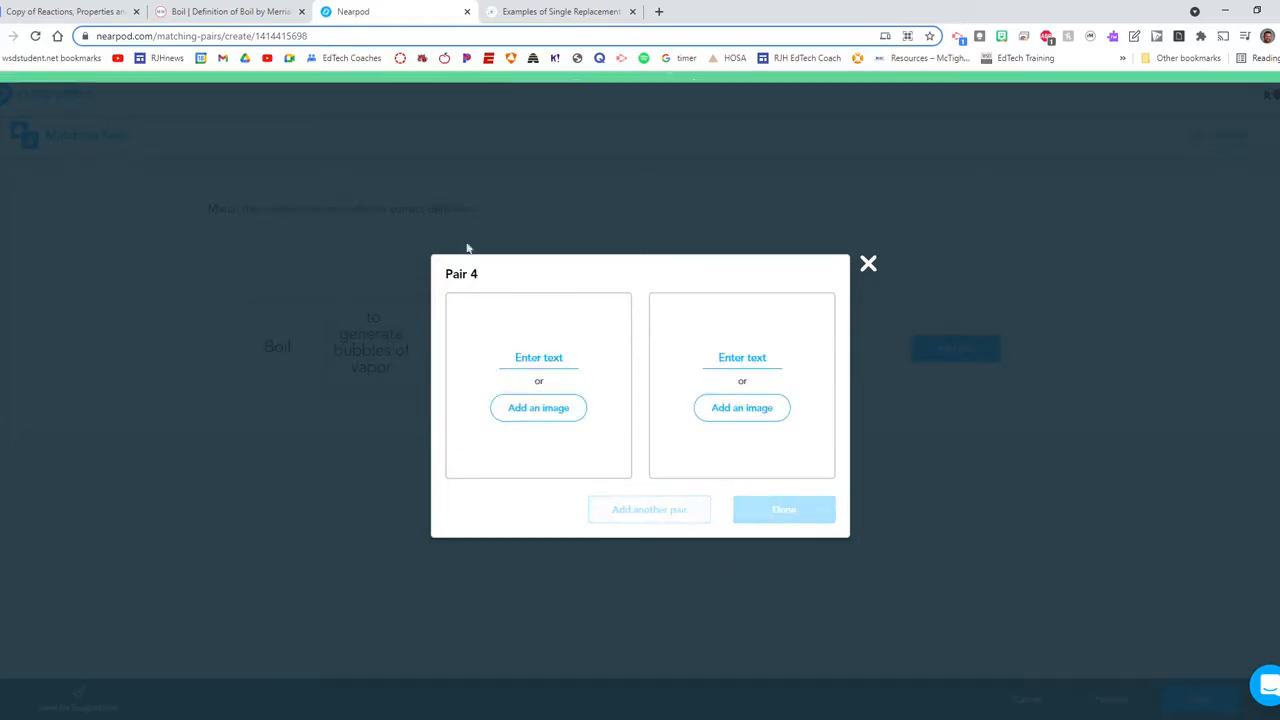
- In the Google Docs review, define "Freeze" and copy "(of a liquid) be turned into ice or another solid as a result of extreme cold"
left_click(105, 14)
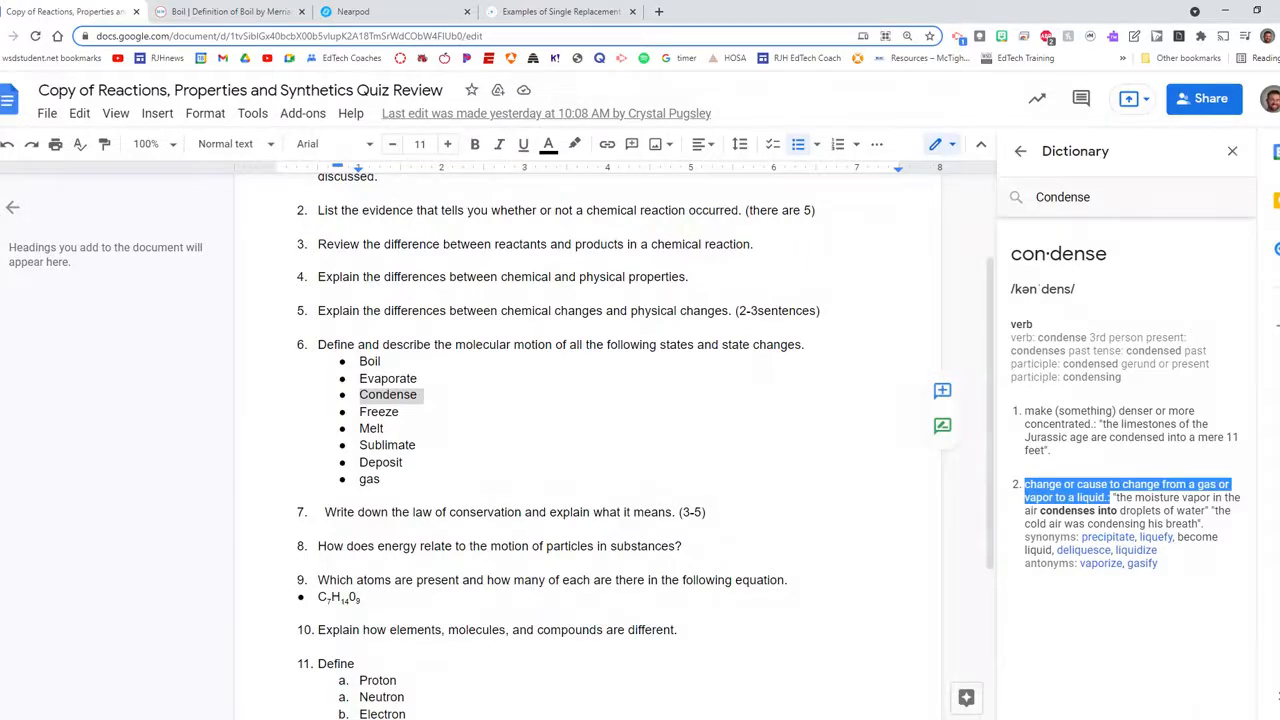
double_click(379, 412)
right_click(380, 412)
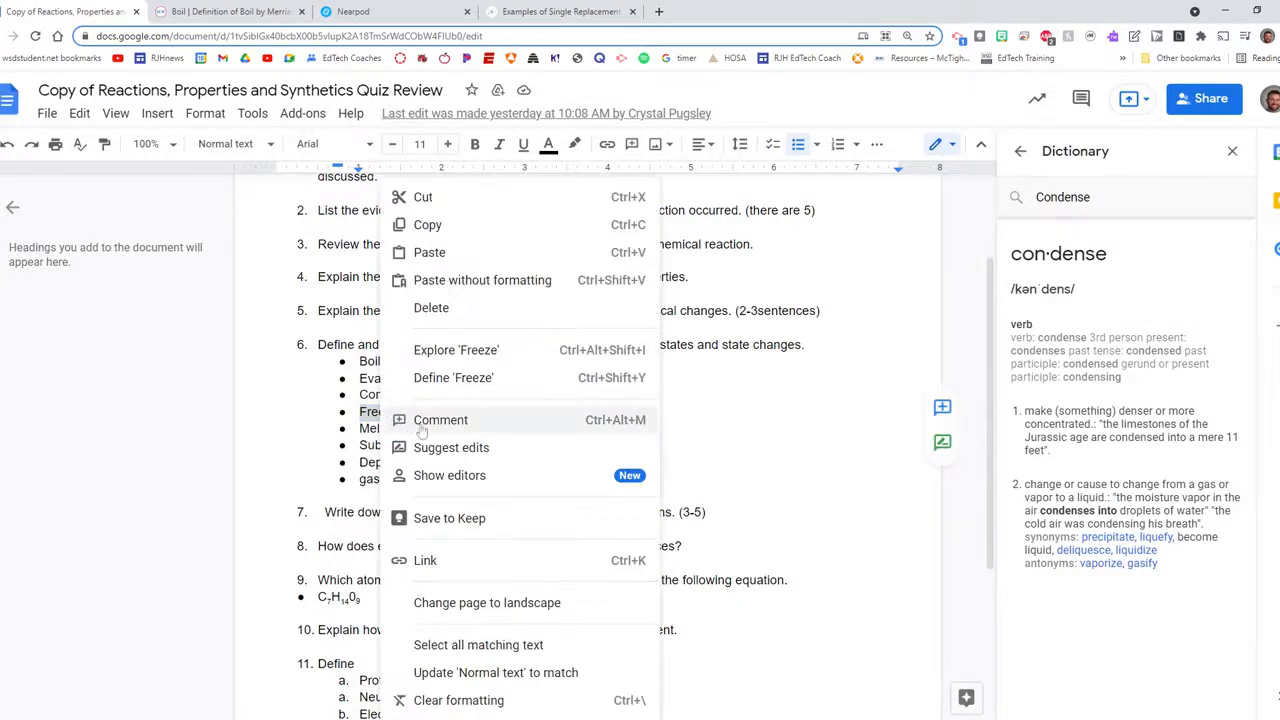
left_click(440, 379)
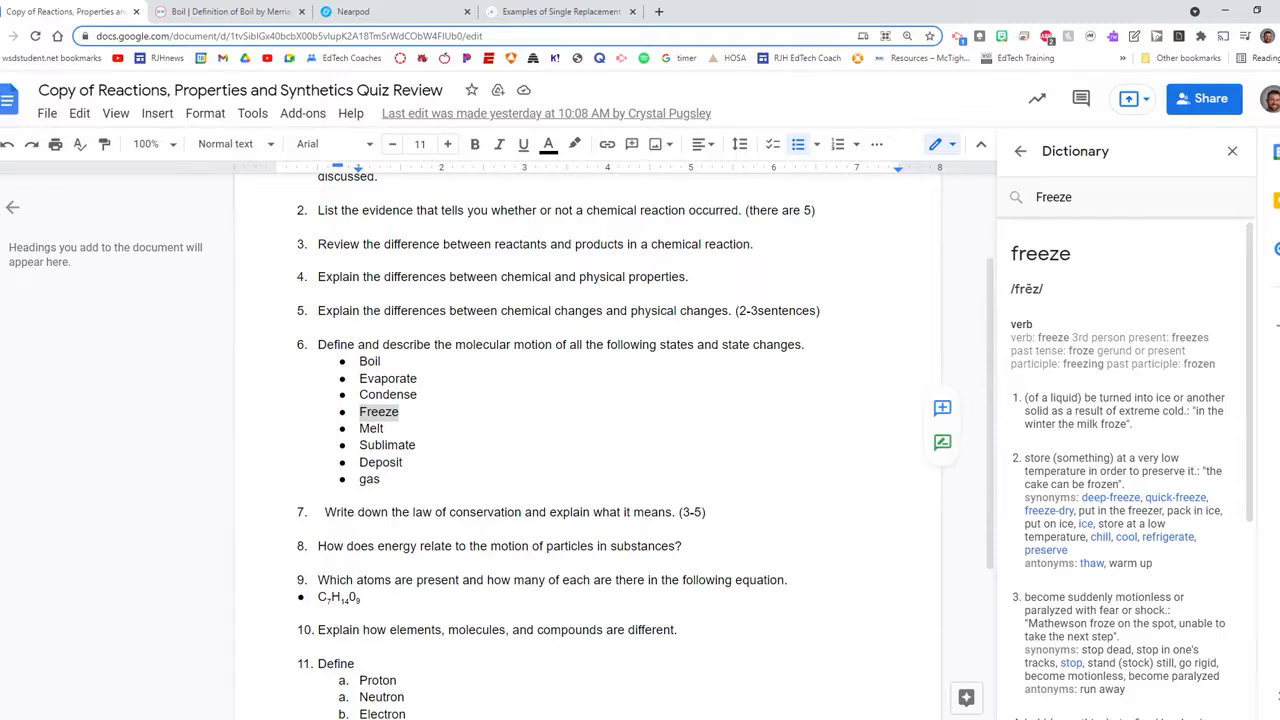
left_click_drag(1025, 398, 1185, 411)
key("ctrl+c")
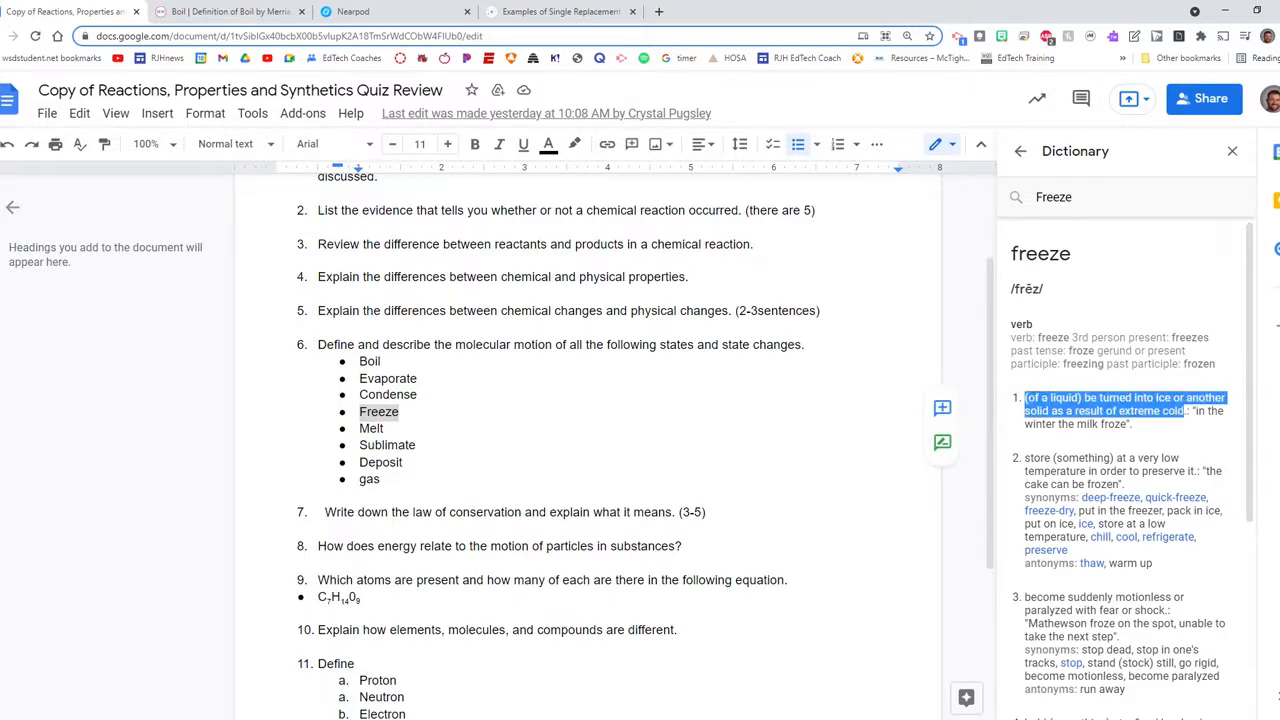
- In Nearpod, pair the copied liquid-to-ice definition with "Freeze" as pair 4, add it, and start another blank pair
left_click(368, 13)
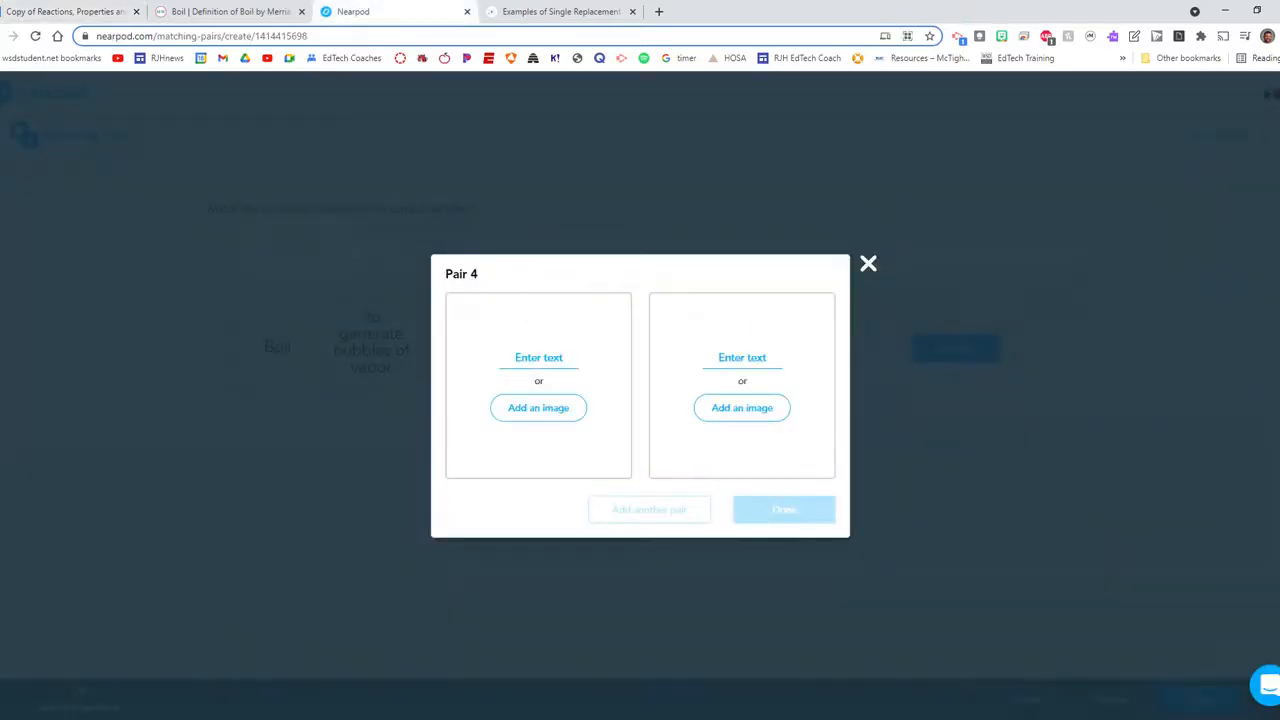
left_click(538, 357)
key("ctrl+v")
left_click(742, 357)
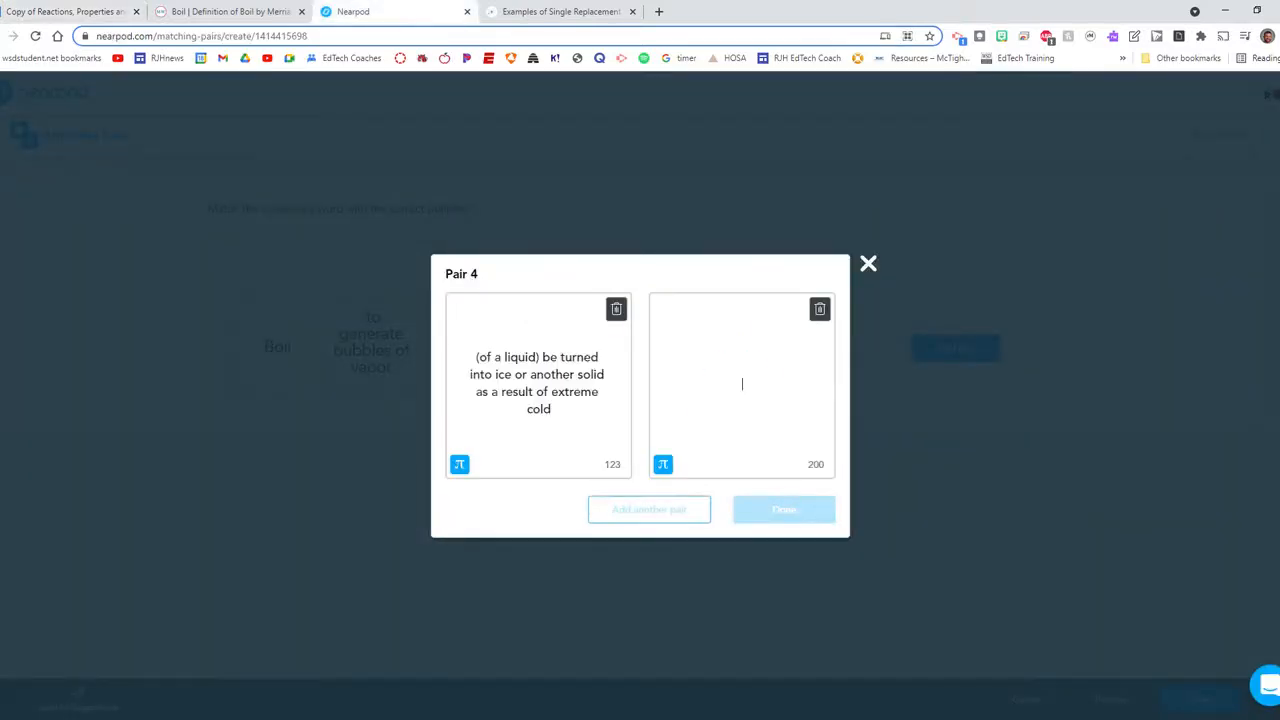
type("Freeze")
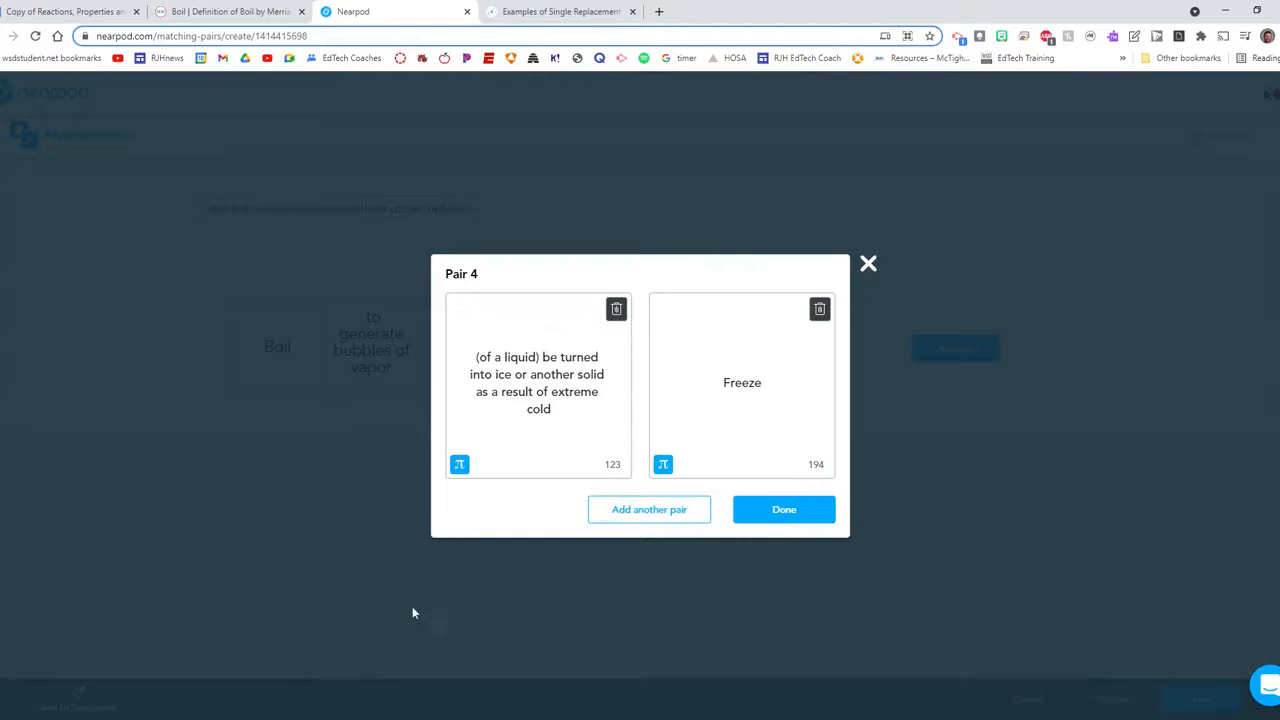
left_click(784, 509)
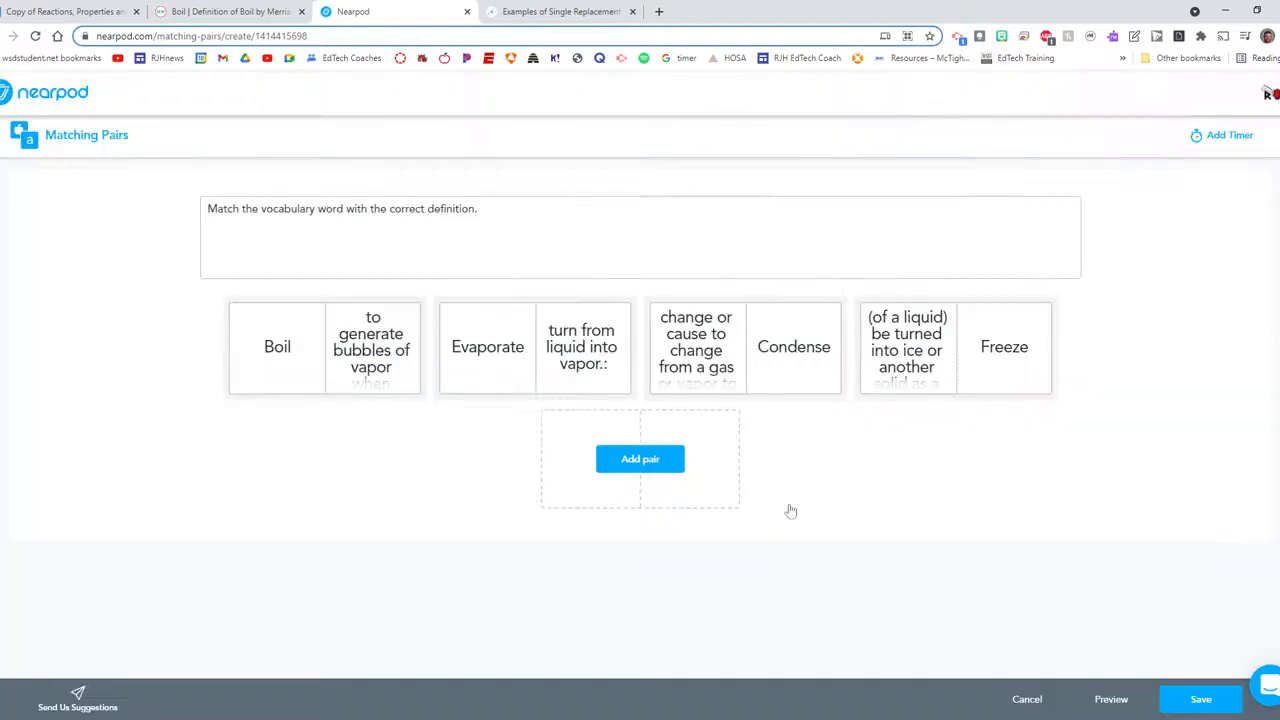
left_click(644, 463)
- In the Google Docs review, define "Melt" and copy definition 1, "make or become liquefied by heat."
left_click(56, 14)
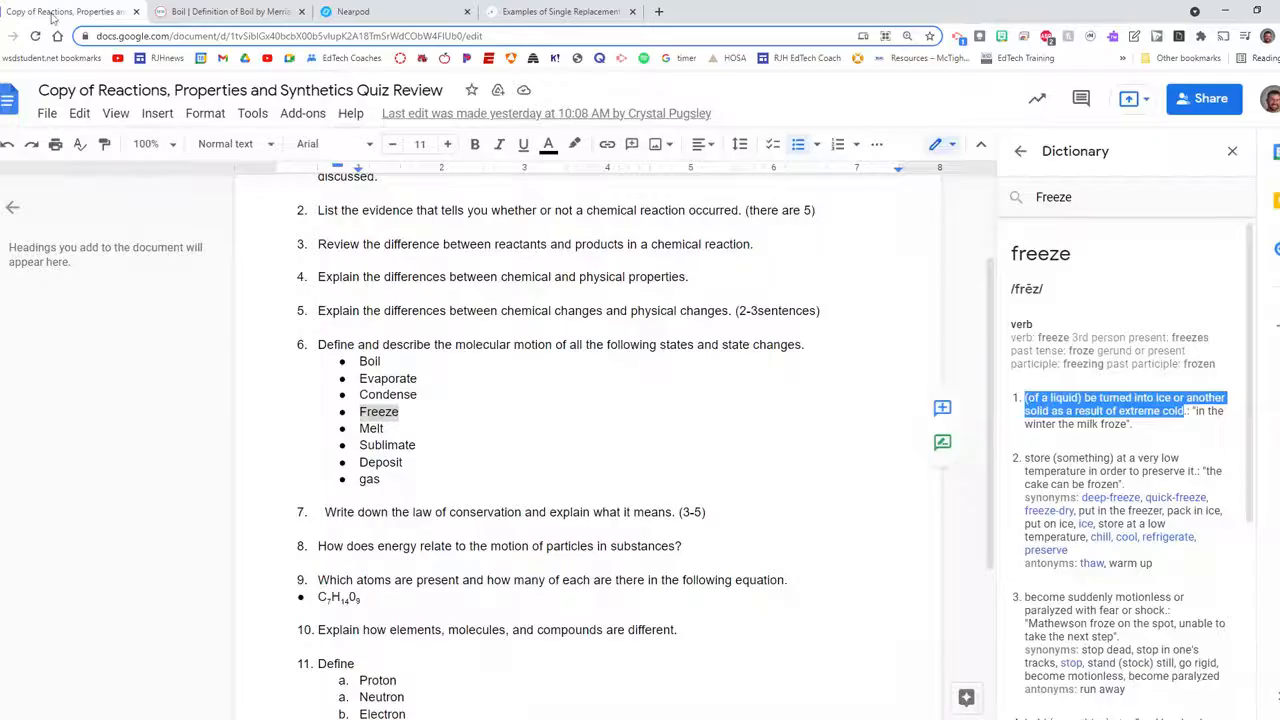
double_click(371, 428)
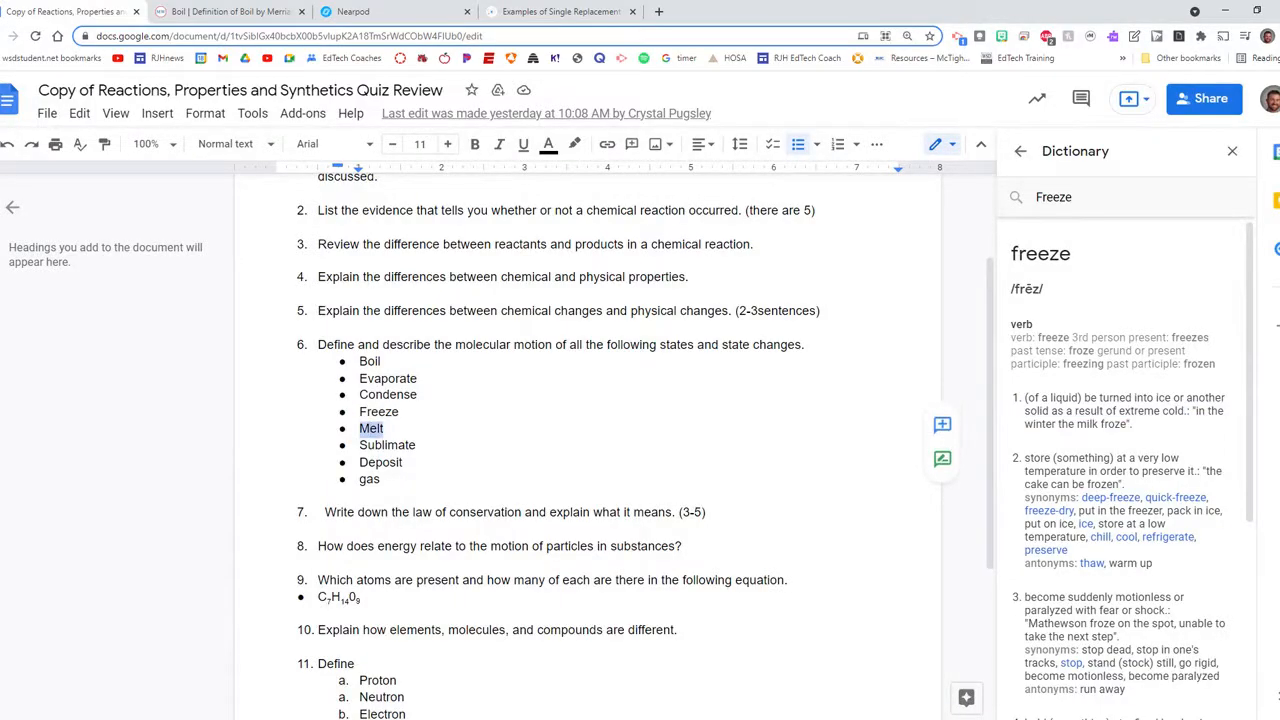
right_click(370, 428)
left_click(425, 379)
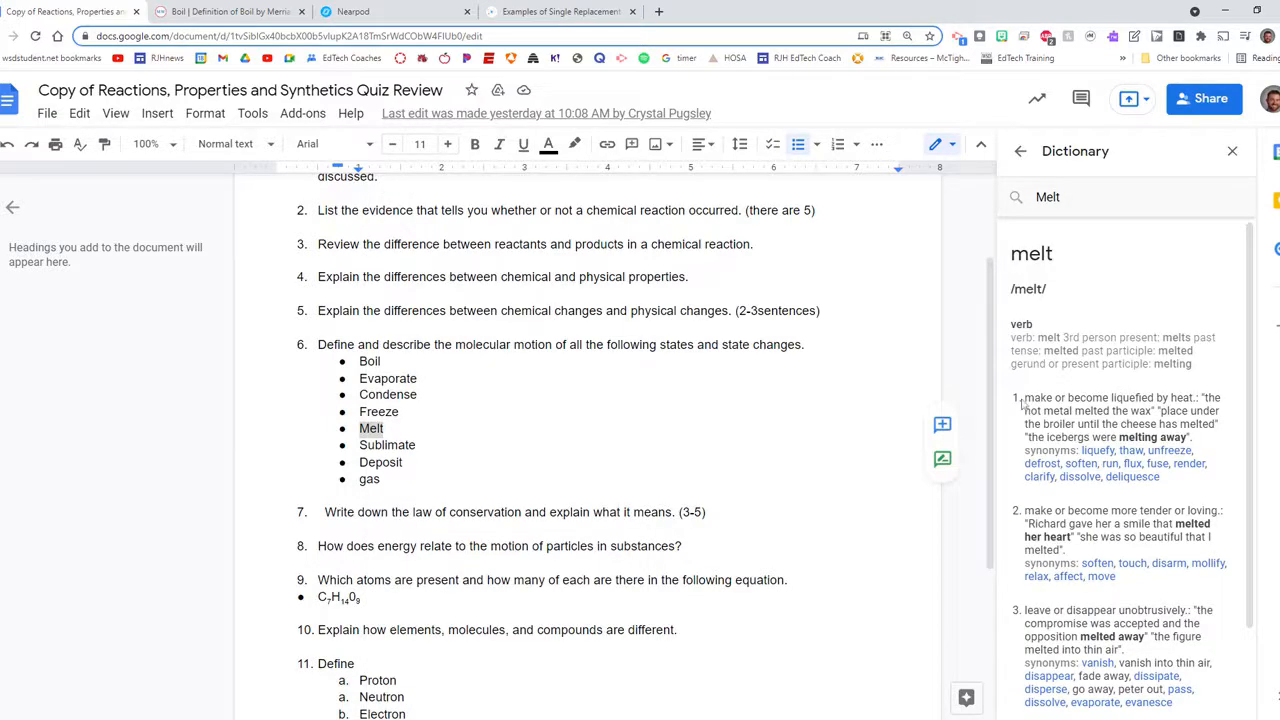
left_click_drag(1024, 398, 1196, 398)
key("ctrl+c")
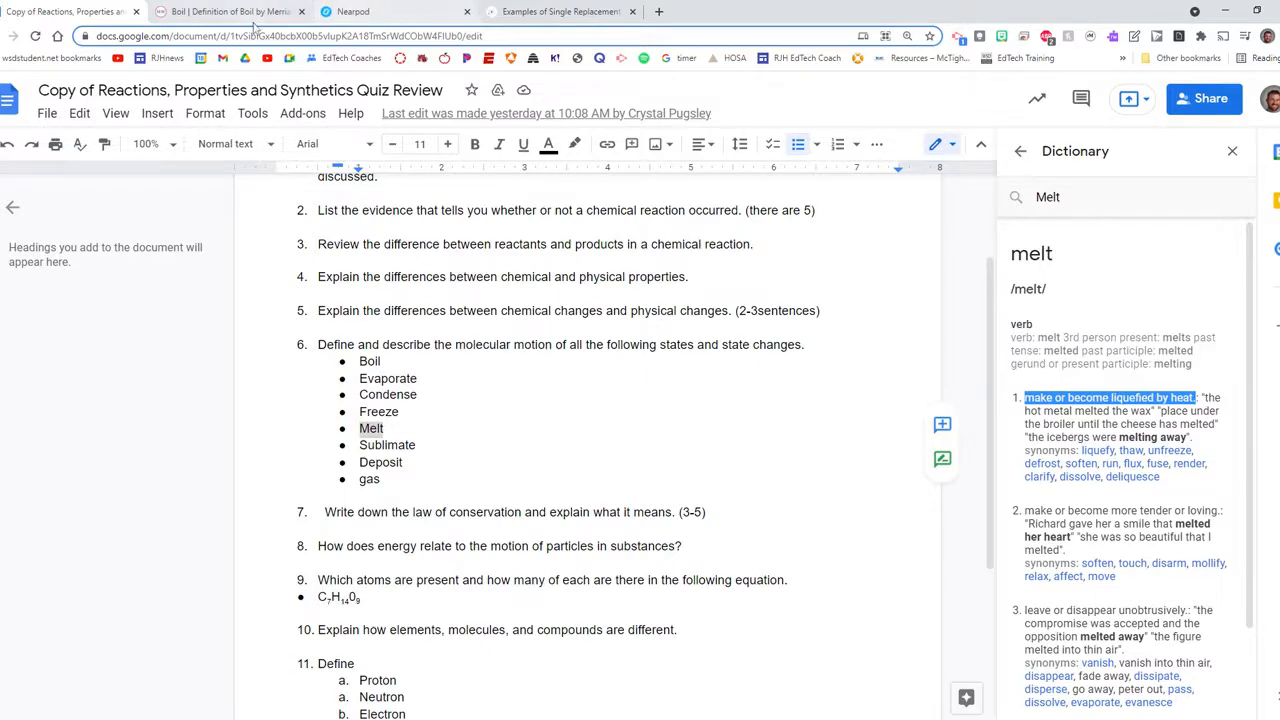
- In Nearpod, fill pair 5 with "Melt" and the copied definition "make or become liquefied by heat.", and add it to the activity
left_click(415, 14)
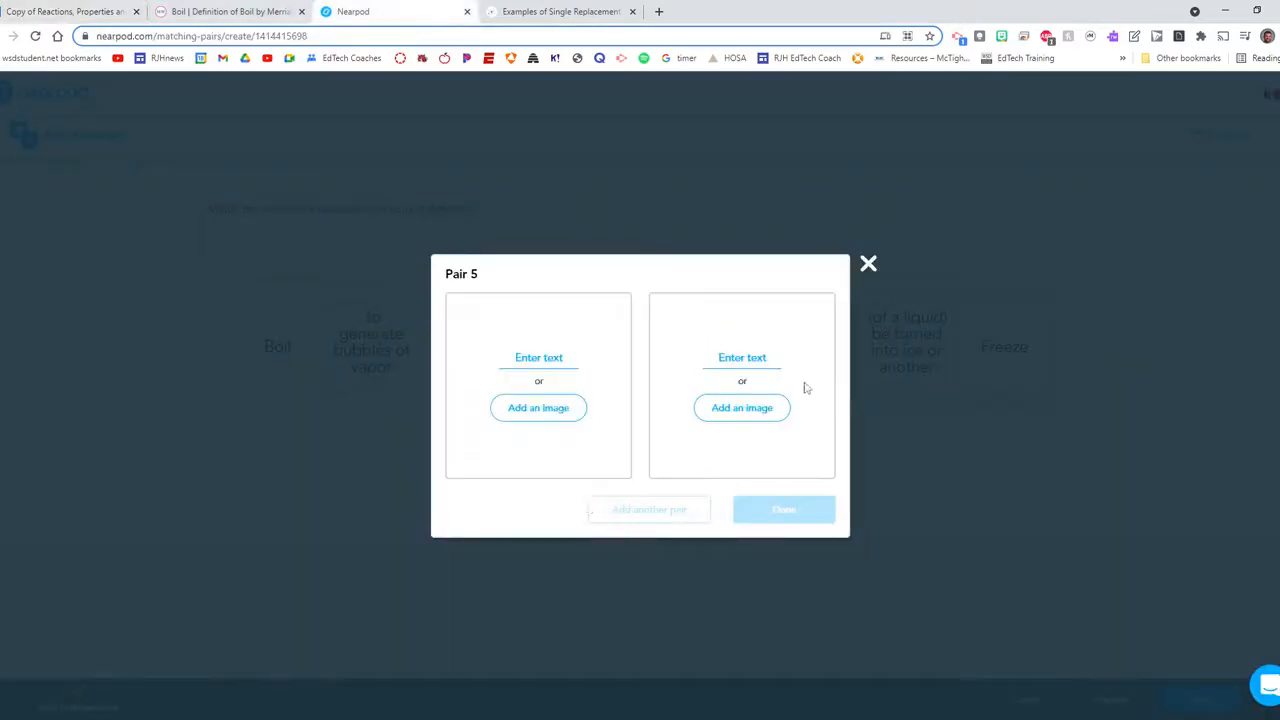
left_click(744, 358)
key("ctrl+v")
left_click(545, 383)
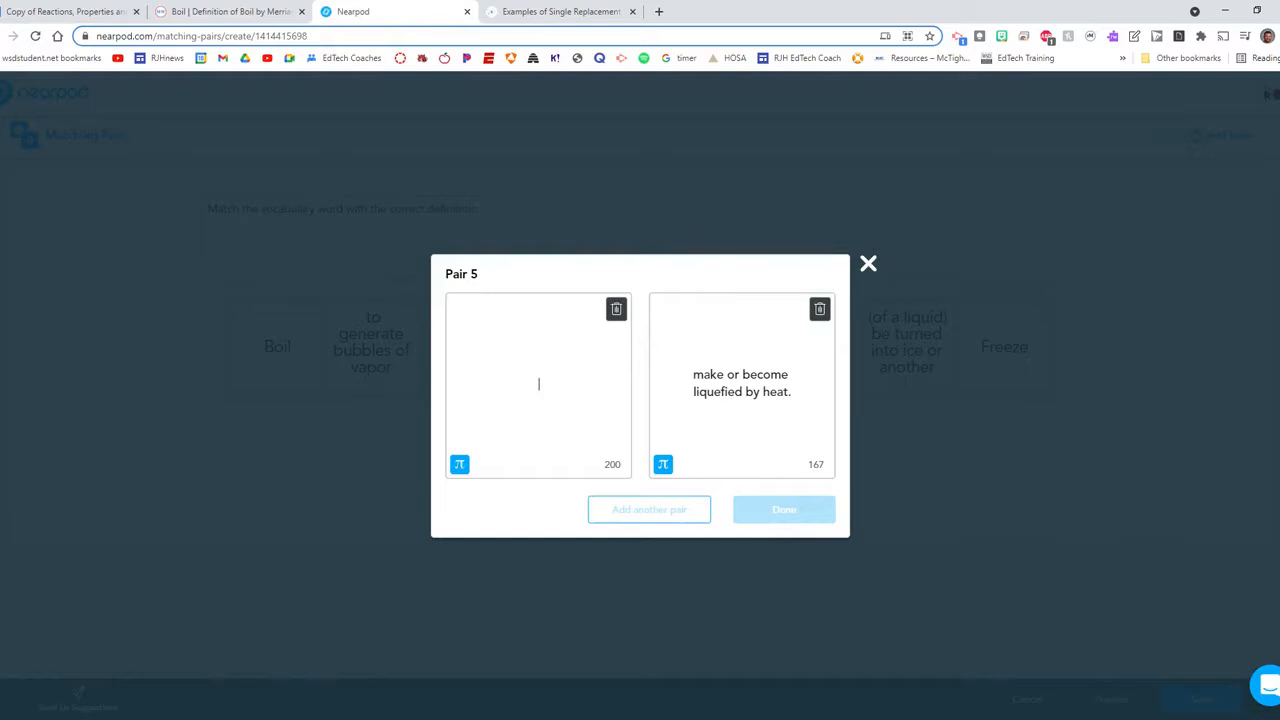
type("Melt")
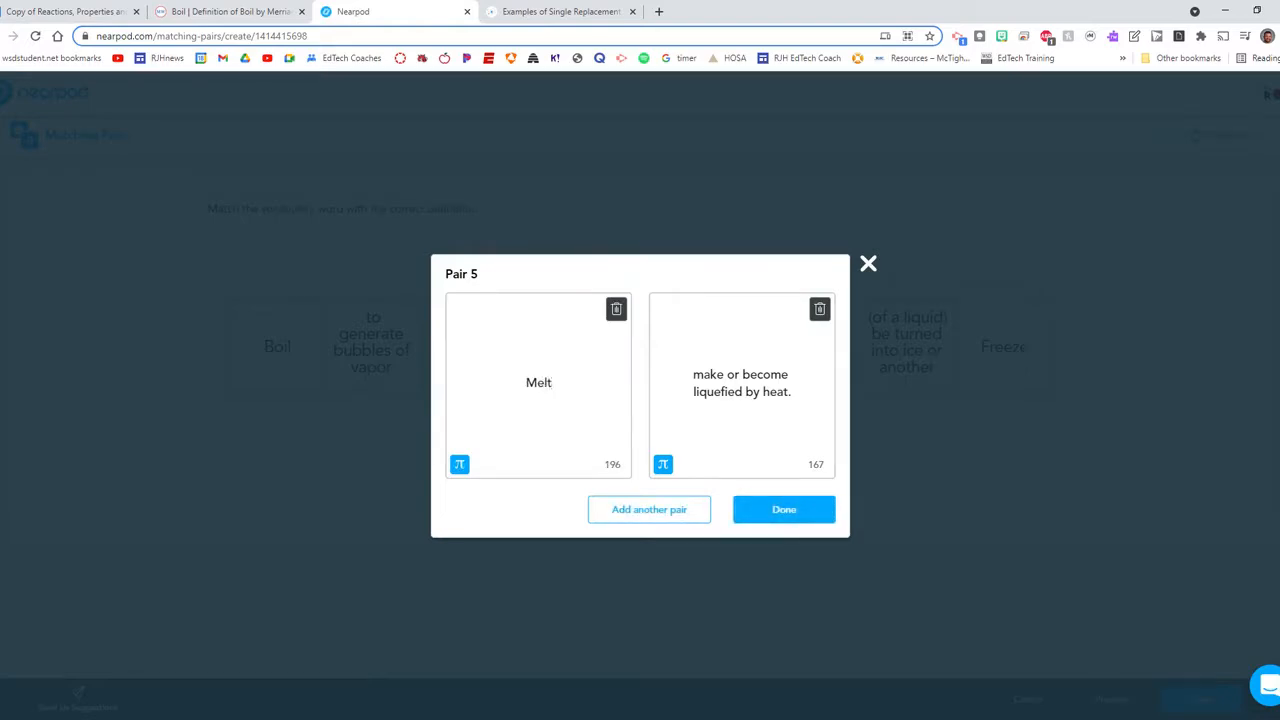
left_click(786, 514)
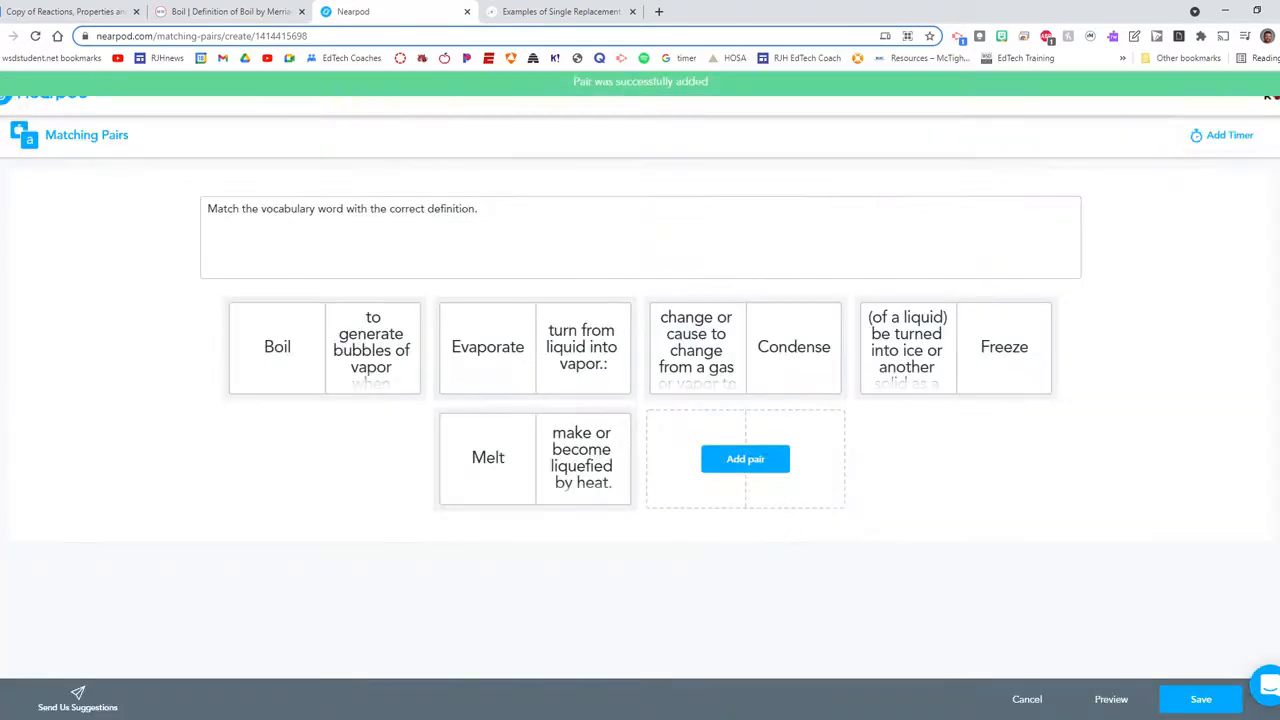
- In the Google Docs review, define "Sublimate" and highlight its noun definition, "a solid deposit of a substance which has sublimed."
left_click(75, 12)
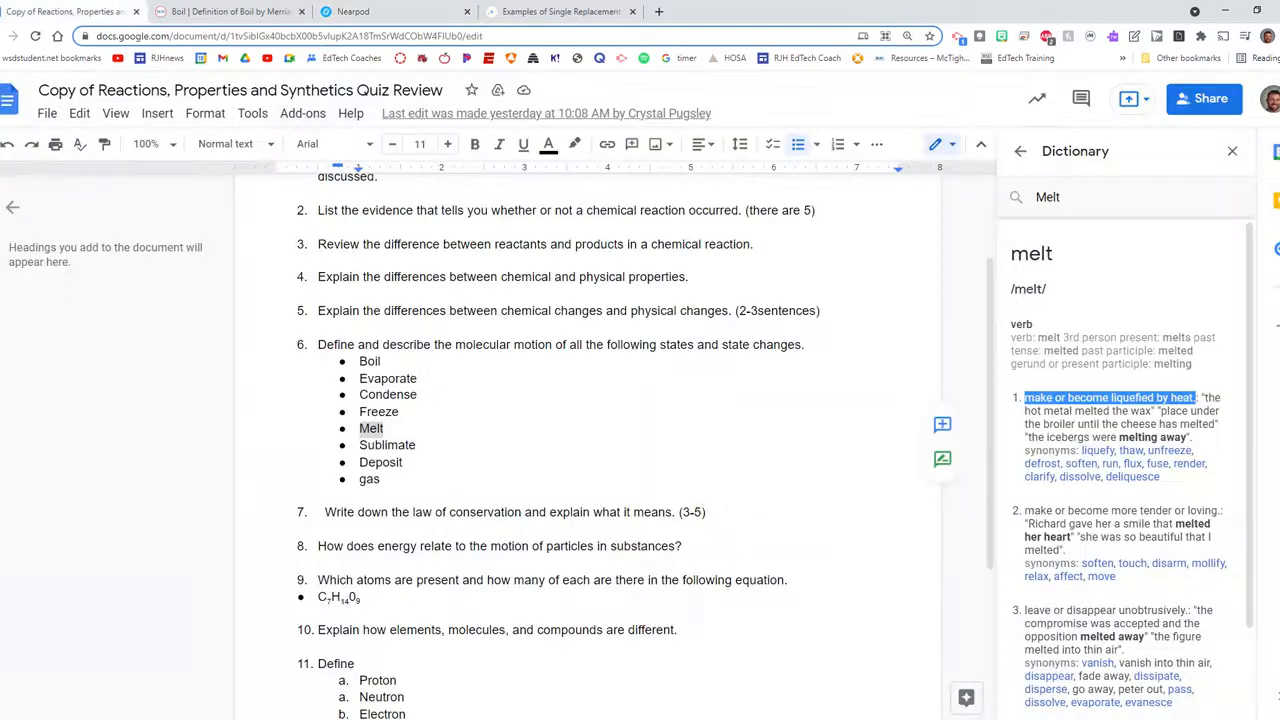
double_click(387, 445)
right_click(392, 445)
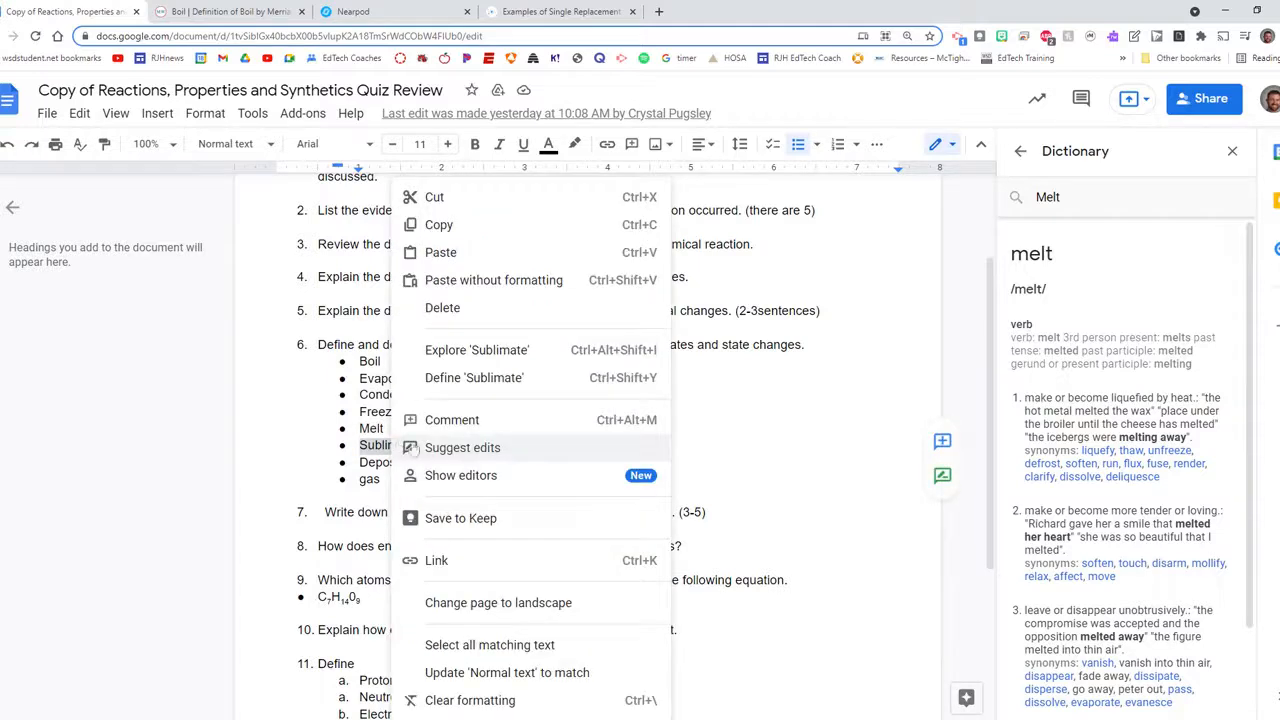
left_click(465, 378)
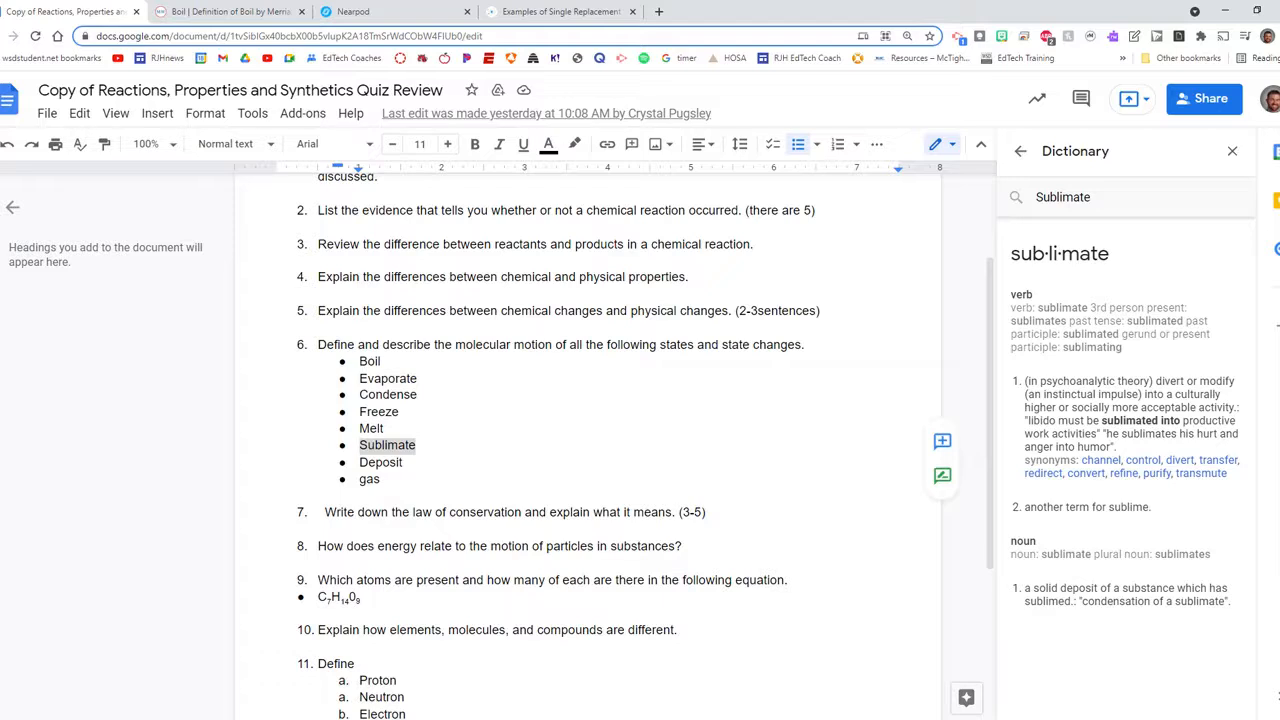
left_click_drag(1024, 588, 1080, 601)
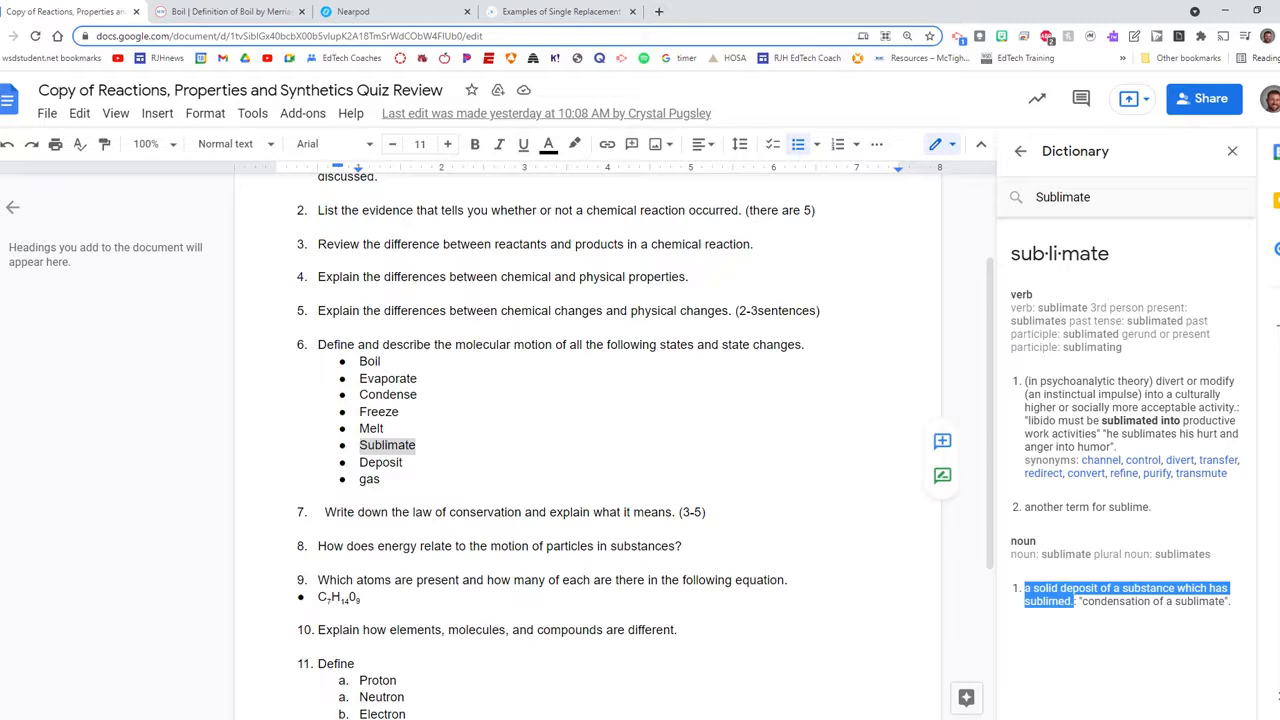
- Explore "Sublimate" on the web from the document, open its Merriam-Webster definition, and close the old Boil definition page
right_click(408, 445)
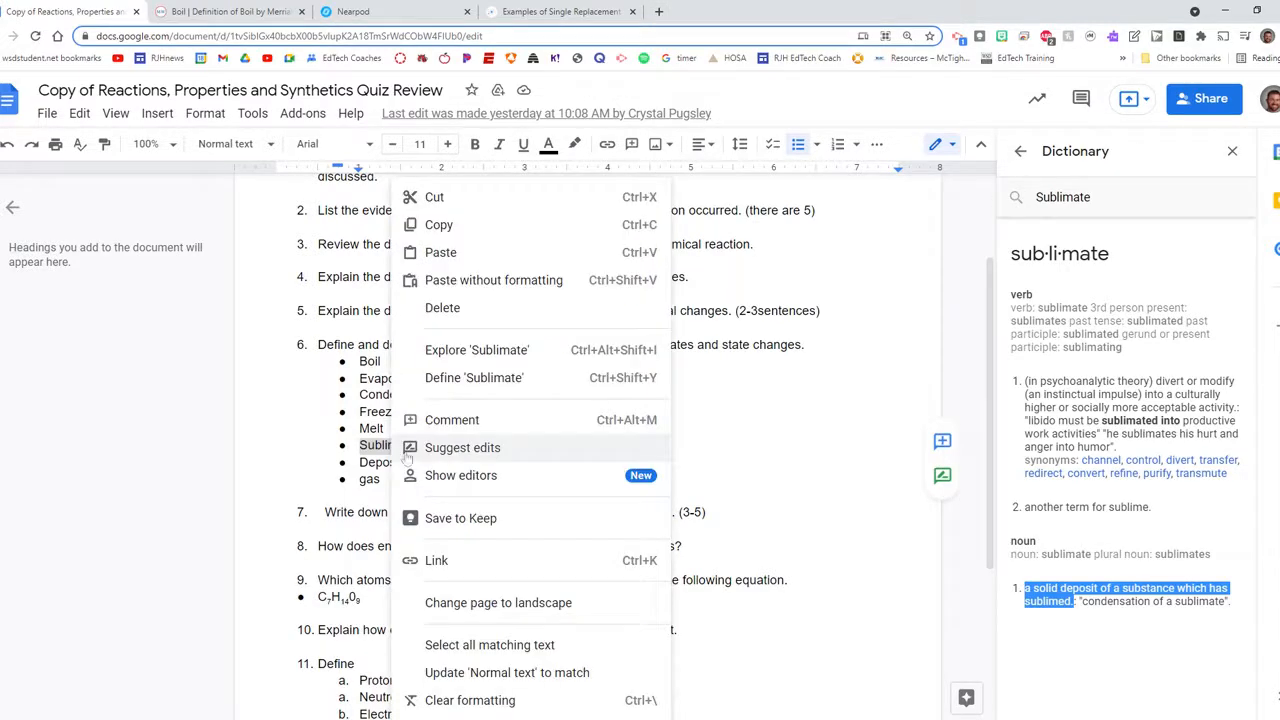
left_click(470, 350)
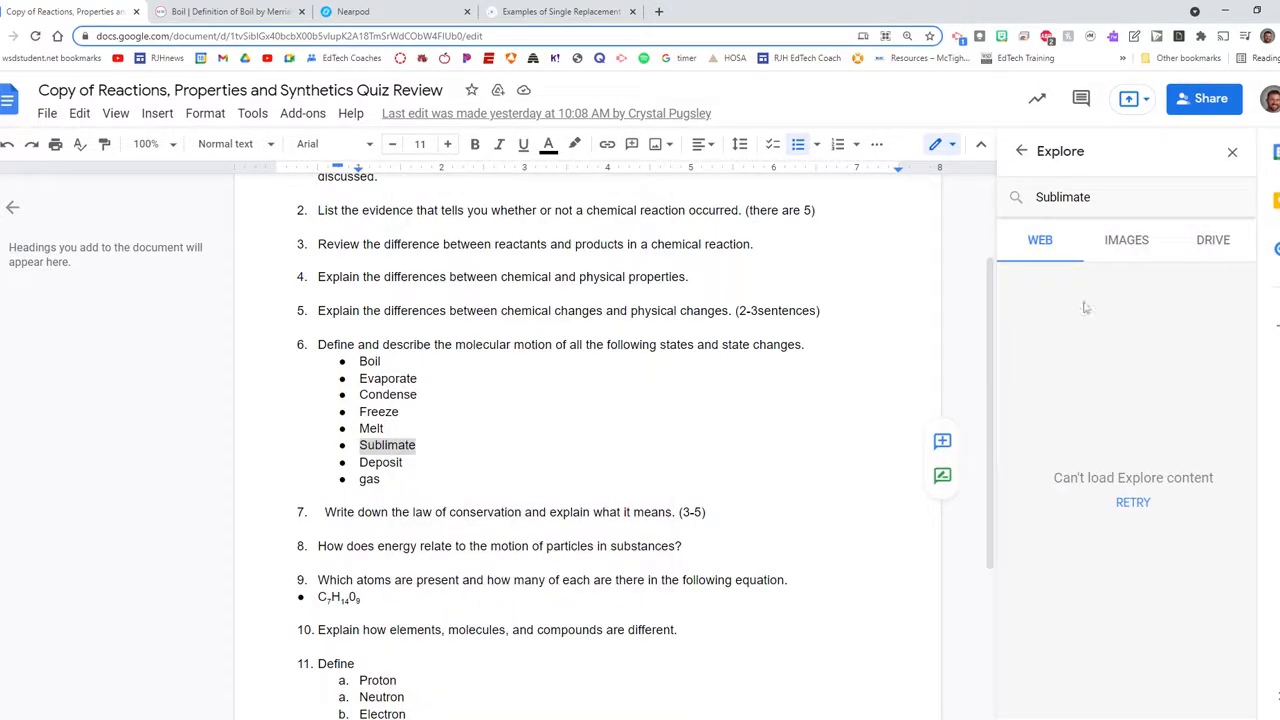
left_click(1133, 503)
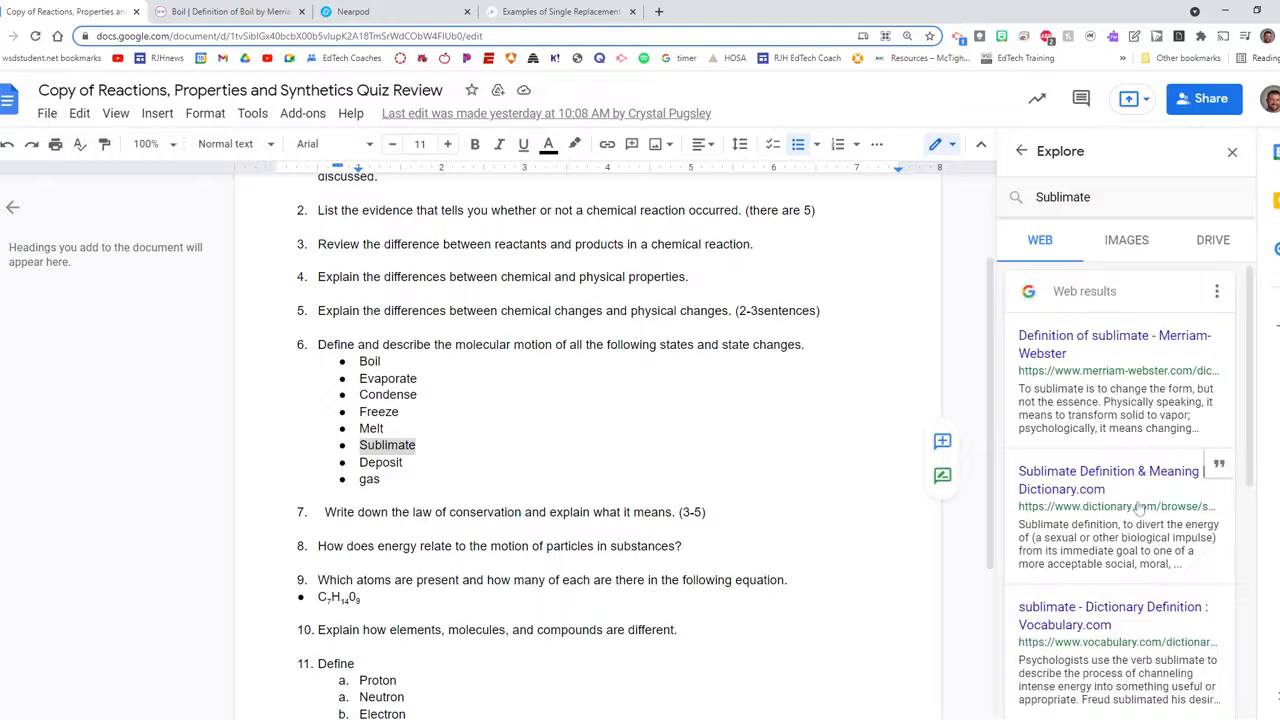
left_click(1092, 343)
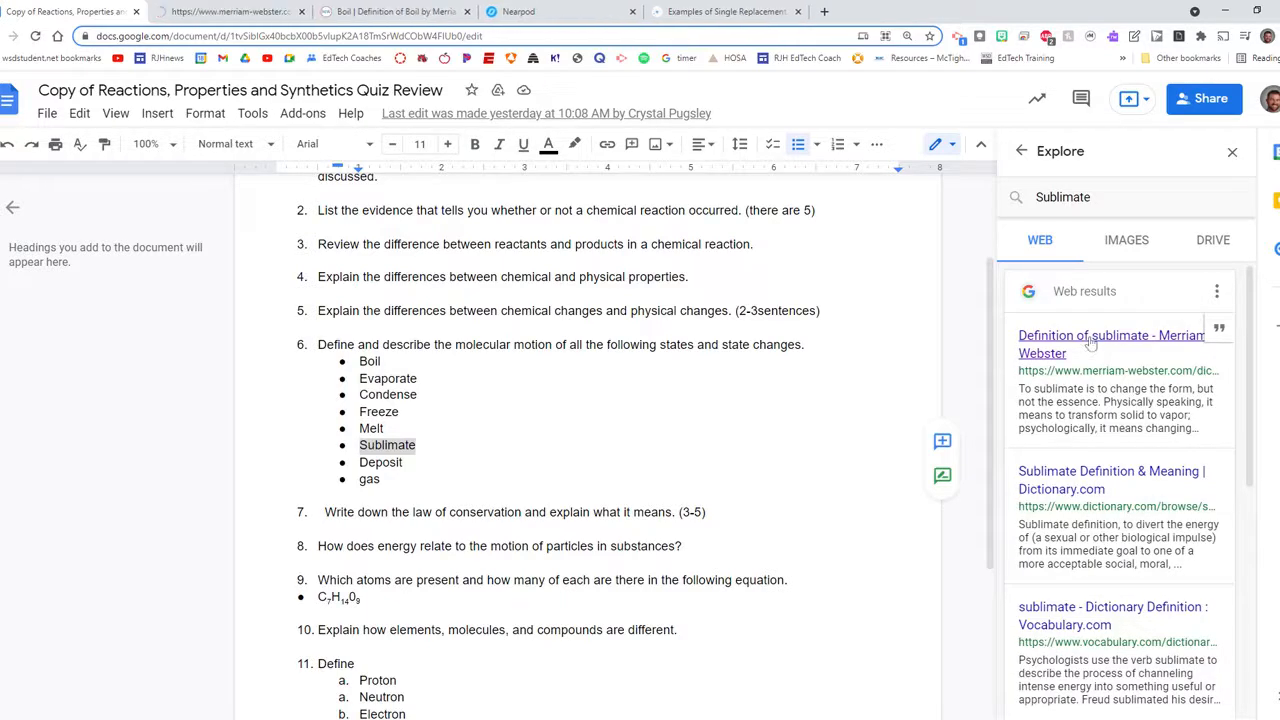
middle_click(342, 11)
left_click(230, 11)
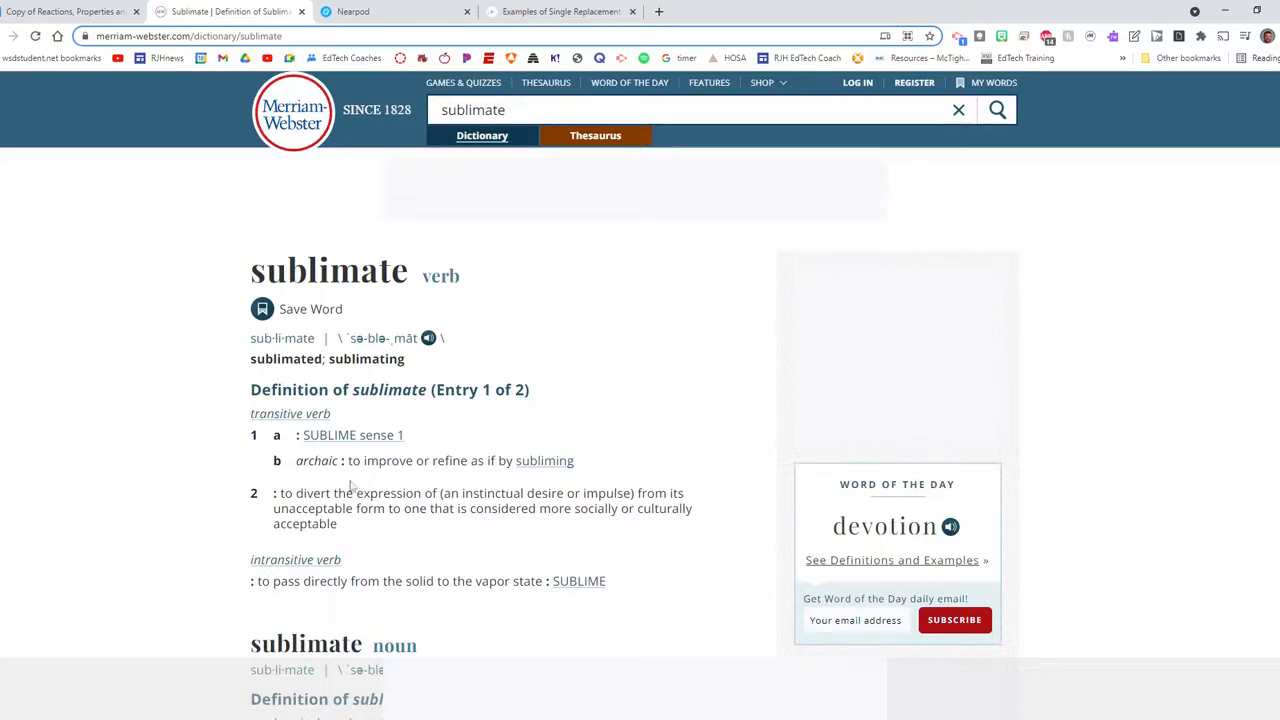
- Copy the Merriam-Webster noun definition of sublimate, "a chemical product obtained by sublimation"
scroll(352, 485, "down", 1)
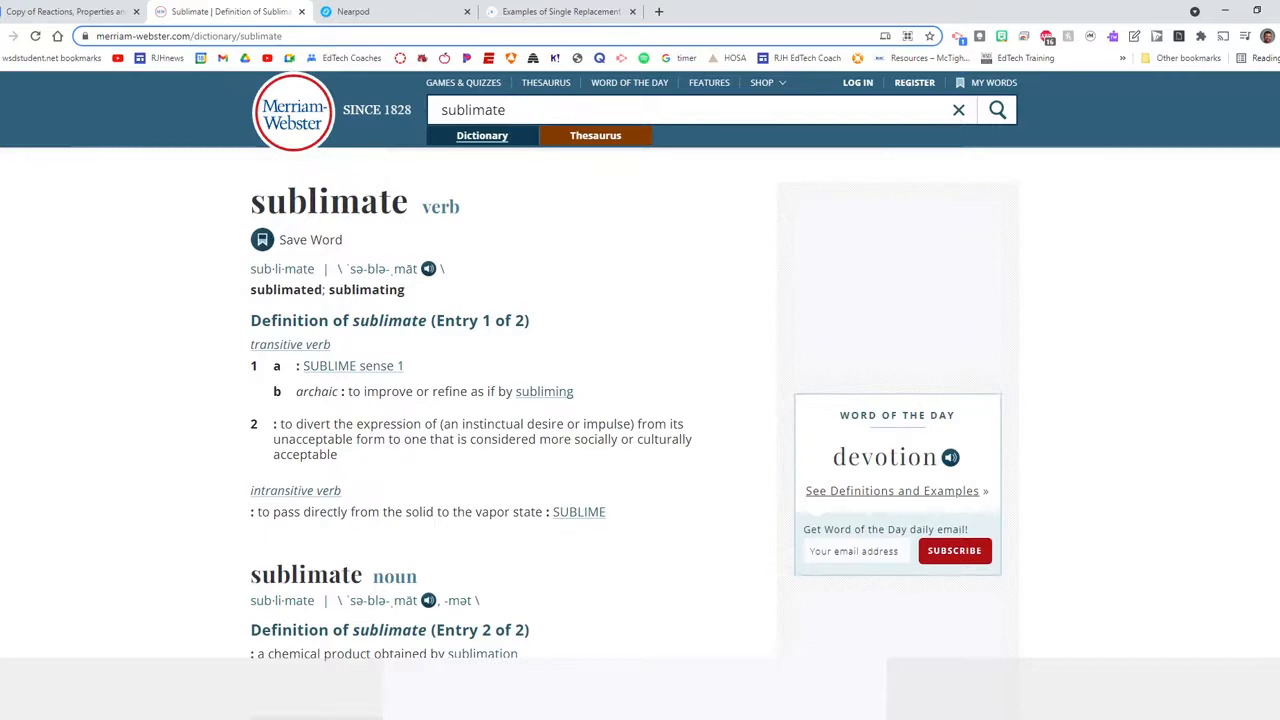
scroll(640, 430, "down", 1)
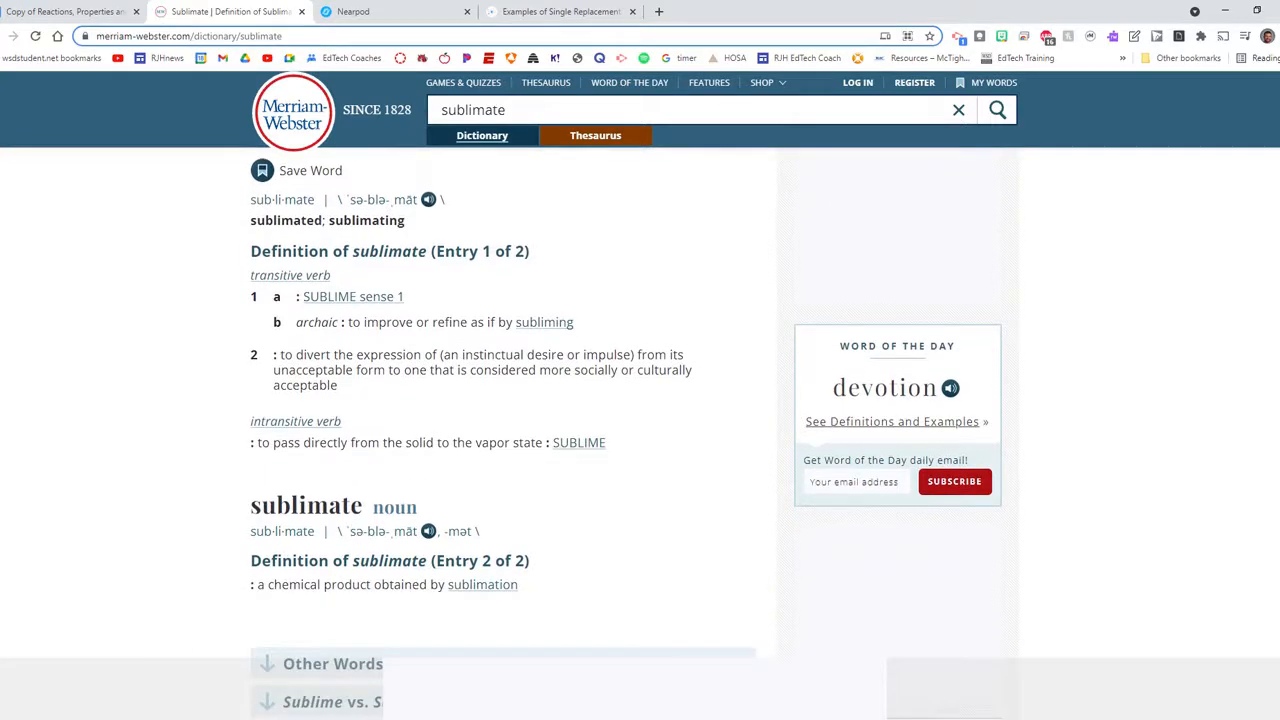
scroll(640, 430, "down", 1)
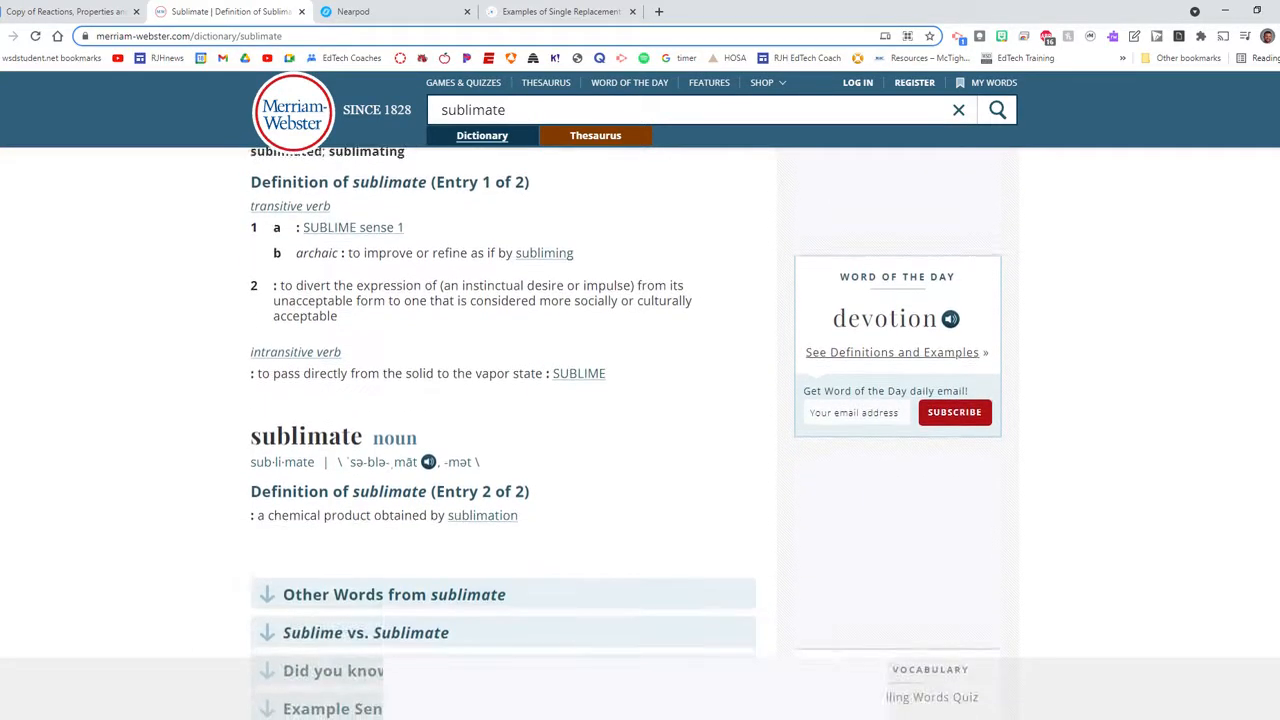
left_click_drag(257, 515, 518, 515)
key("ctrl+c")
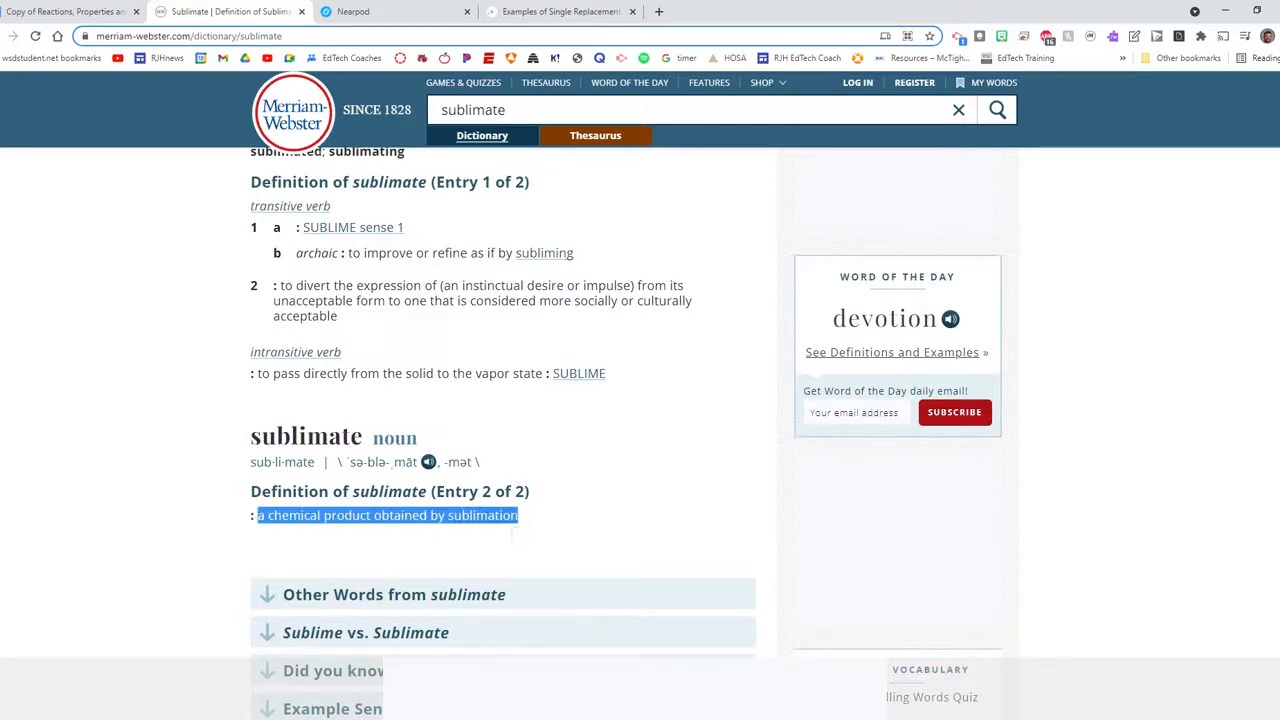
- In Nearpod, add pair 6 matching "Sublimate" with the copied definition "a chemical product obtained by sublimation", and start another blank pair
left_click(350, 12)
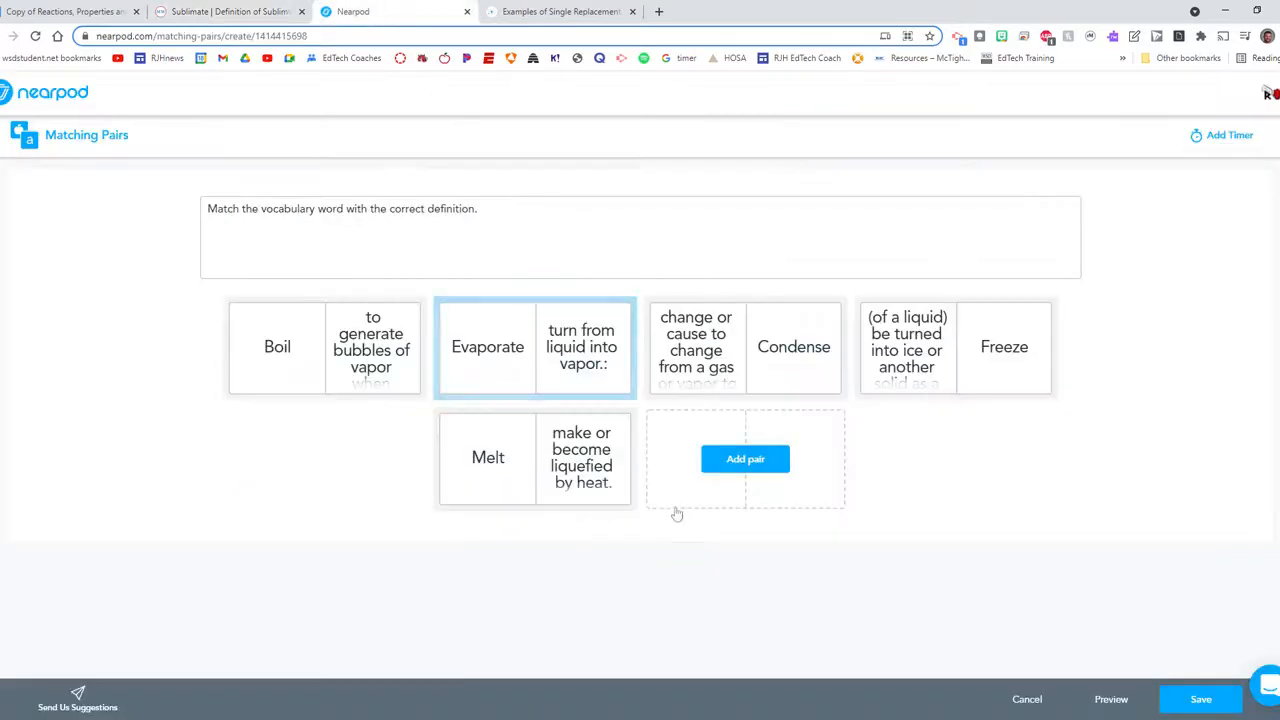
left_click(741, 462)
left_click(603, 385)
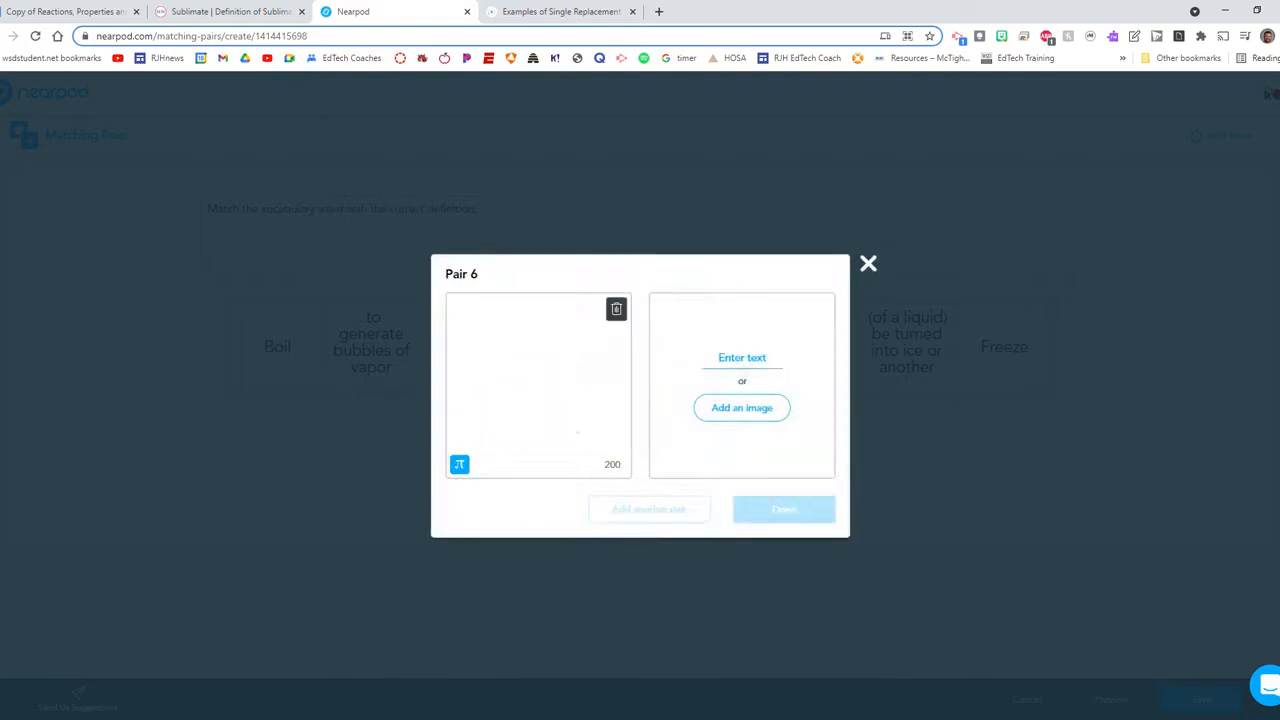
type("Sublimate")
left_click(742, 358)
key("ctrl+v")
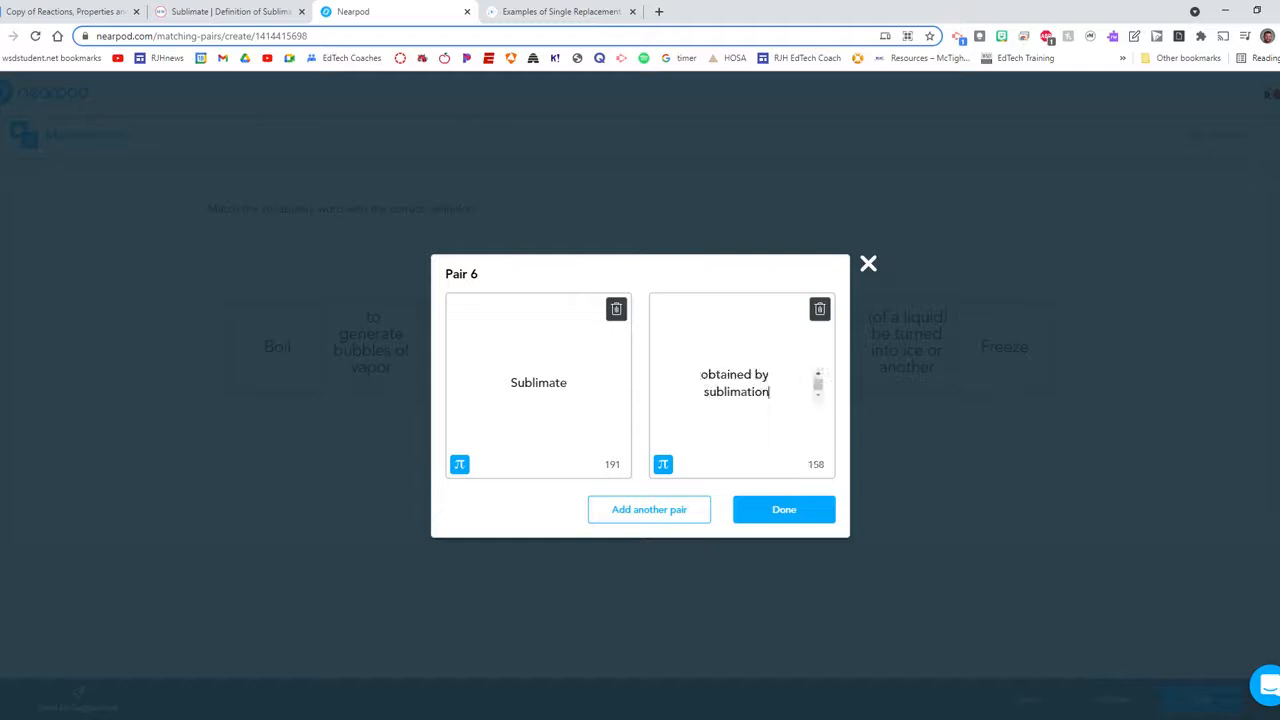
left_click(784, 510)
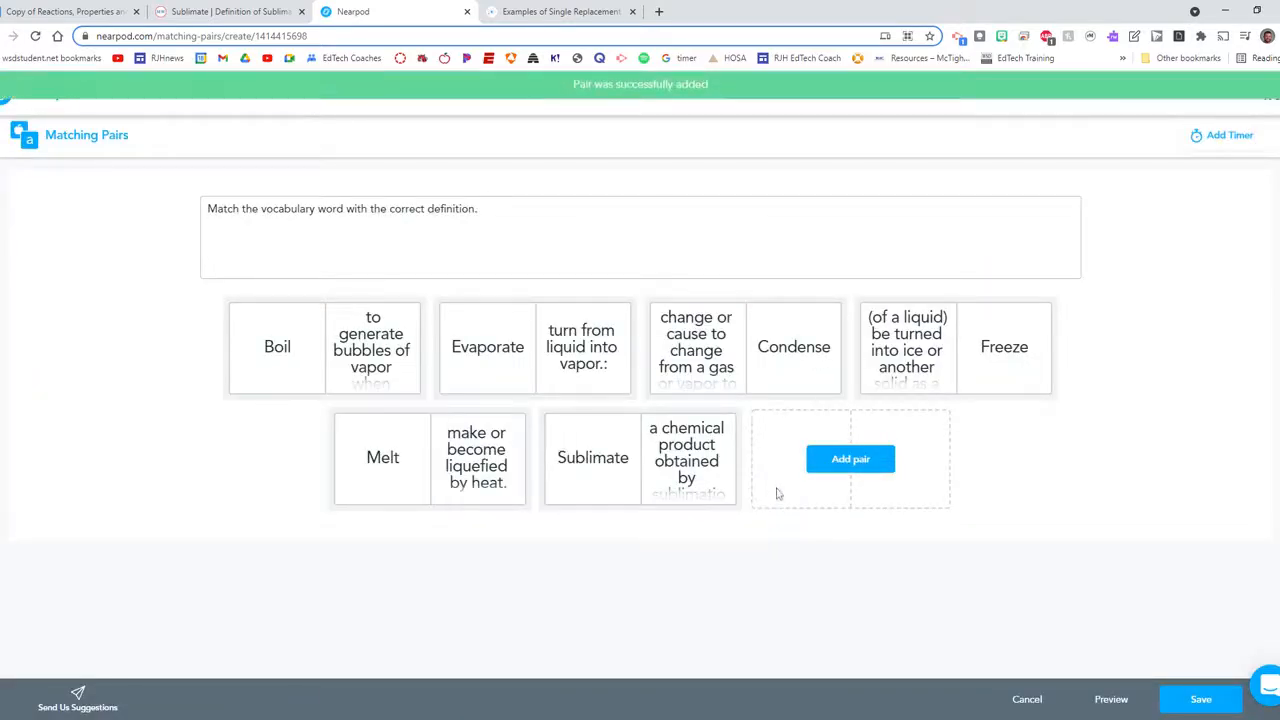
left_click(837, 464)
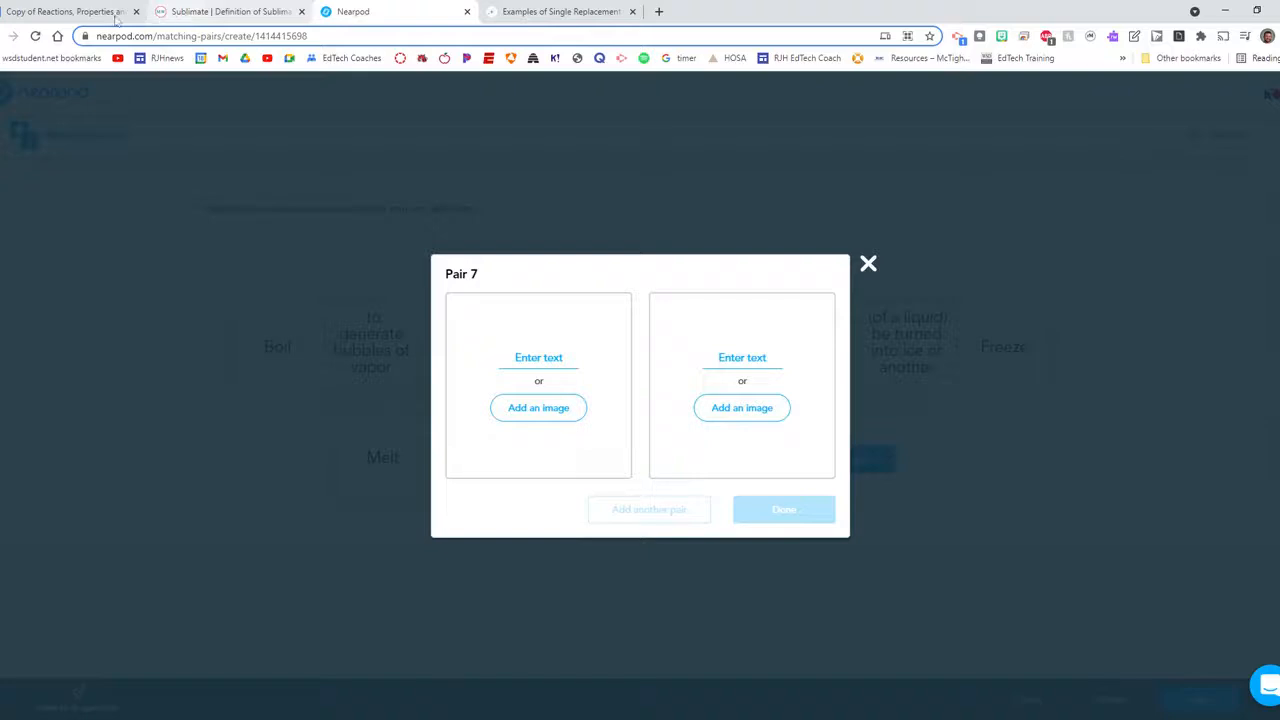
- In the Google Docs review, define "Deposit" and select its noun definition "a layer or body of accumulated matter." for copying
left_click(116, 14)
double_click(380, 462)
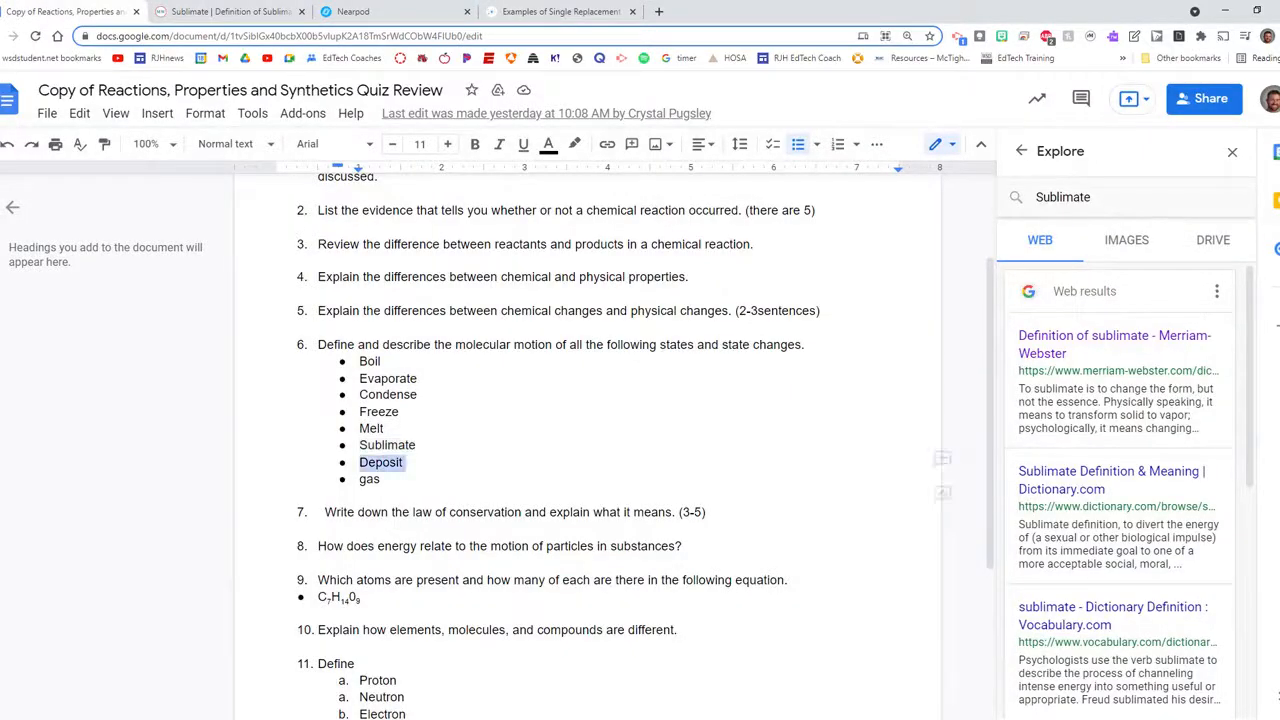
right_click(382, 462)
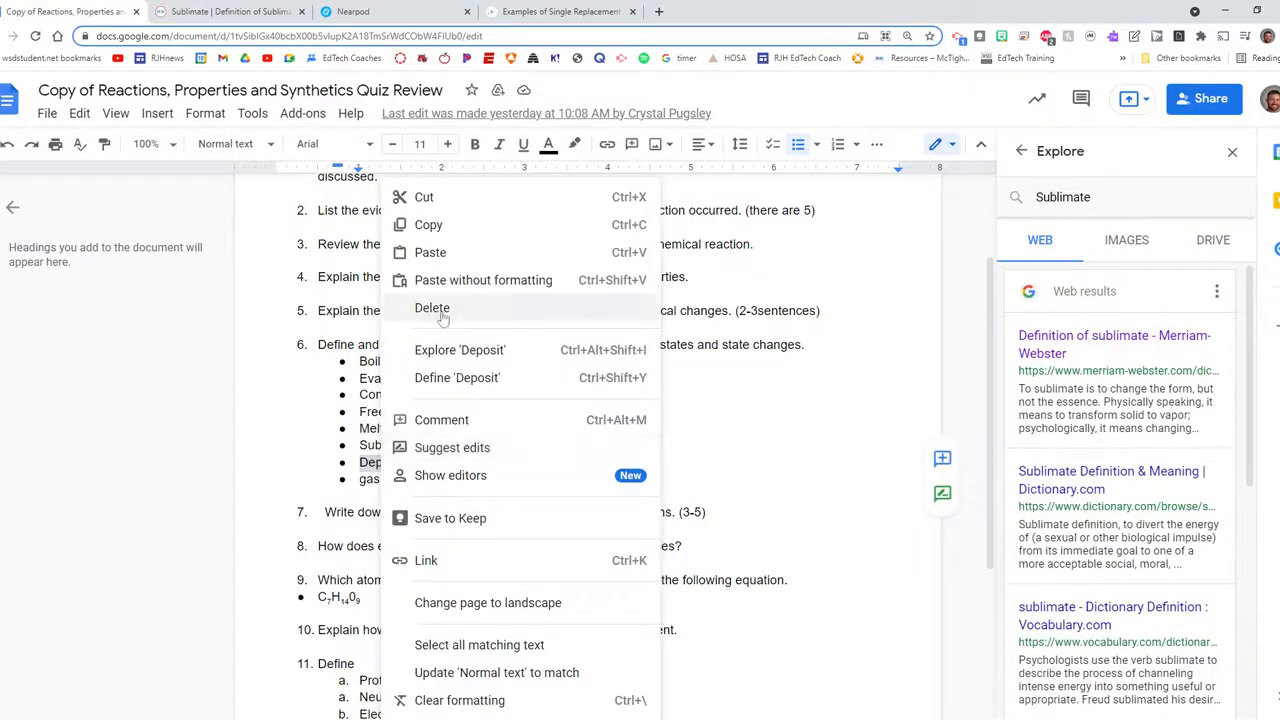
left_click(458, 378)
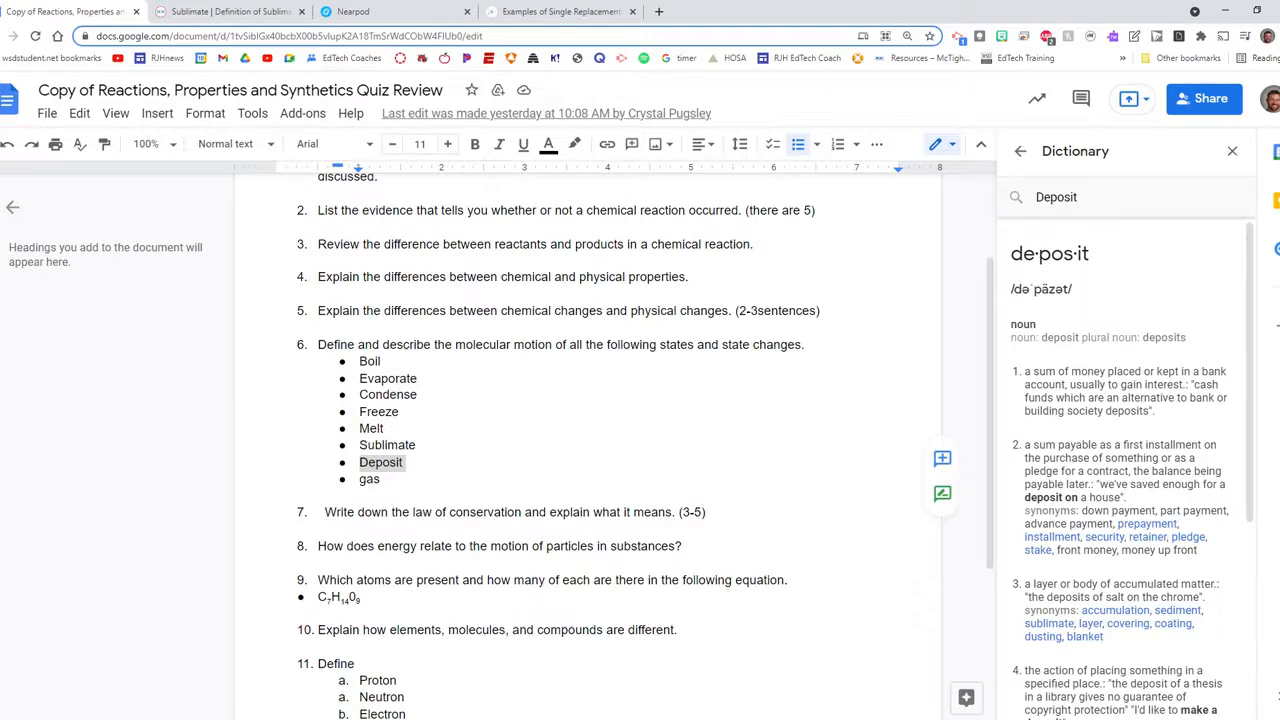
scroll(1038, 452, "down", 2)
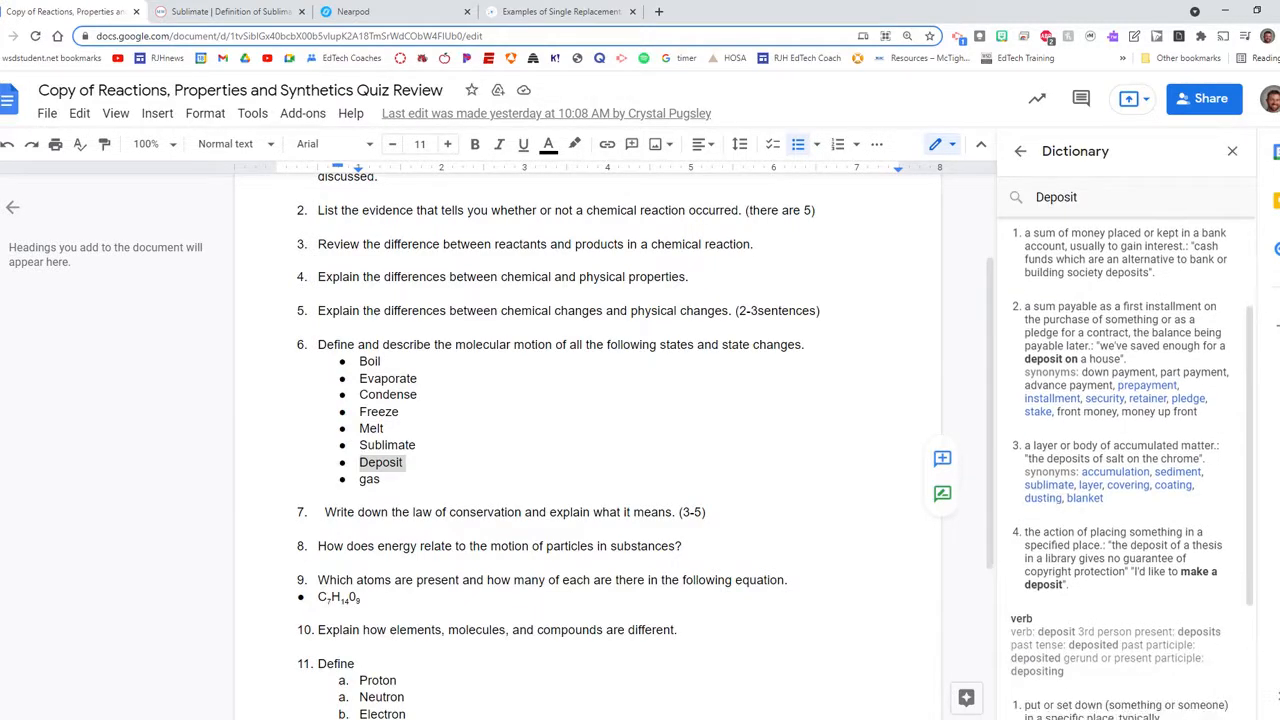
left_click_drag(1024, 445, 1215, 445)
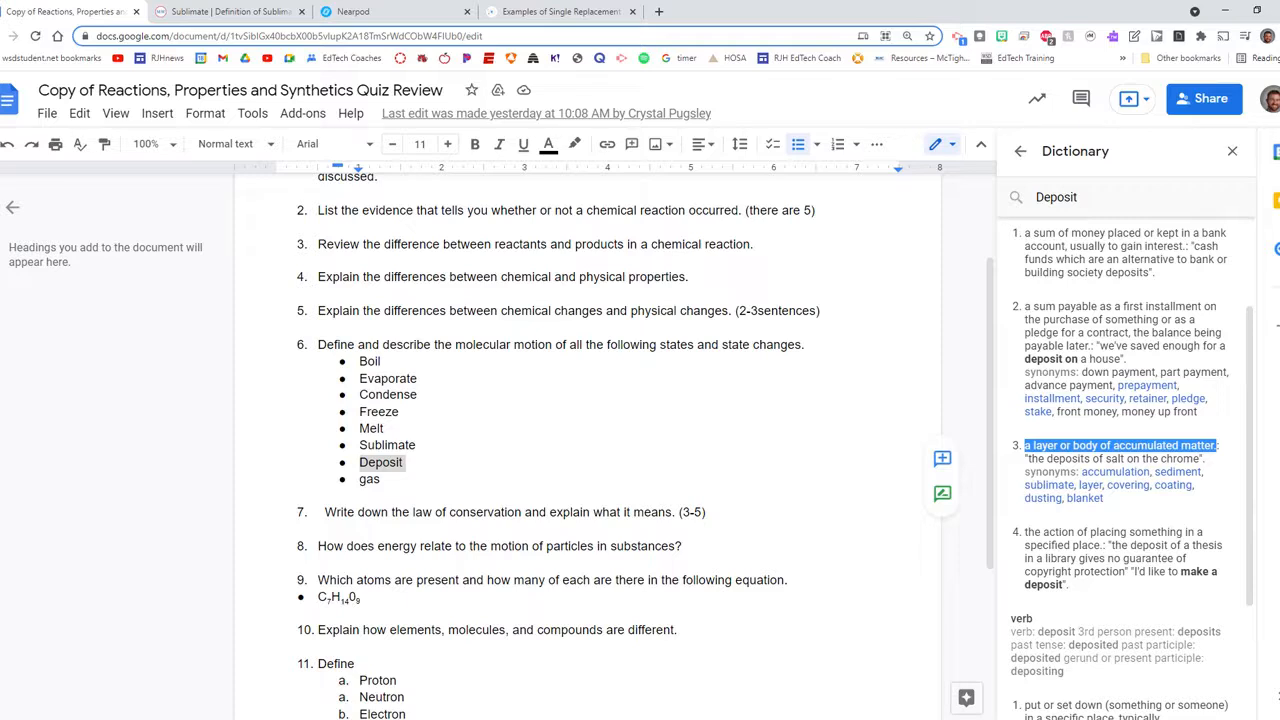
- Close the Sciencing page, add Nearpod pair 7 matching "Deposit" with "a layer or body of accumulated matter.", and start another blank pair
left_click(550, 11)
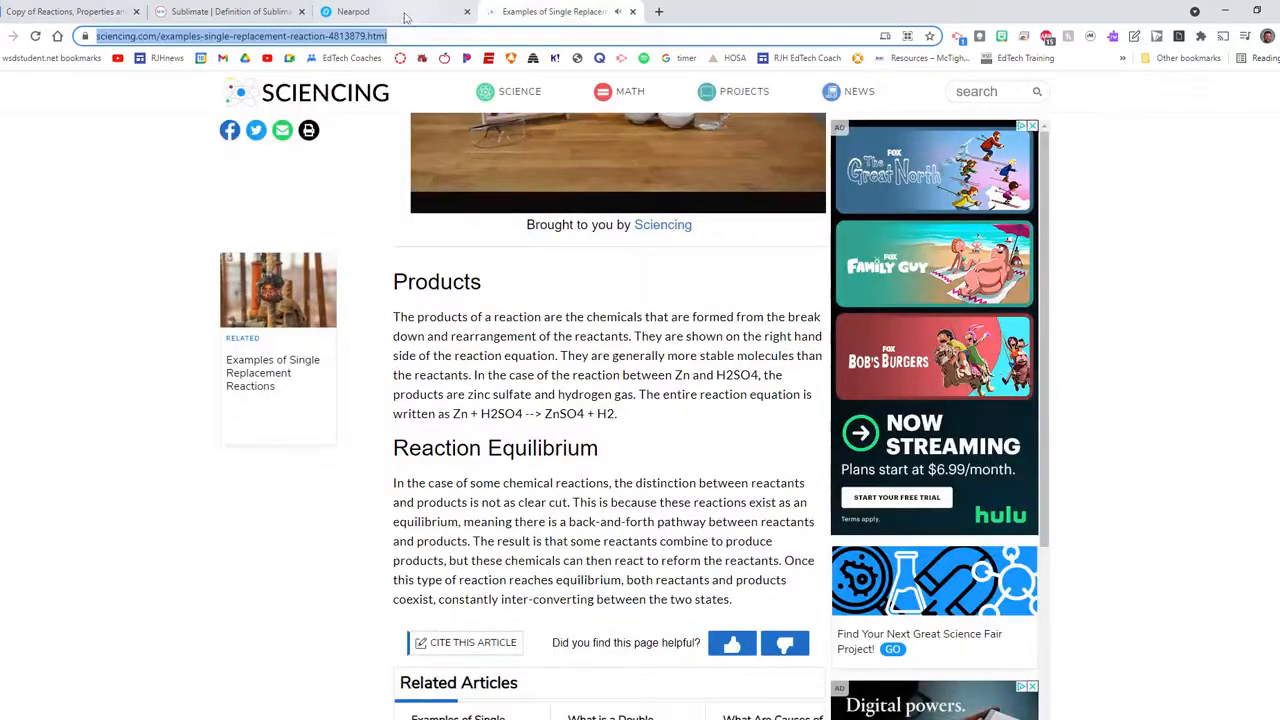
left_click(400, 15)
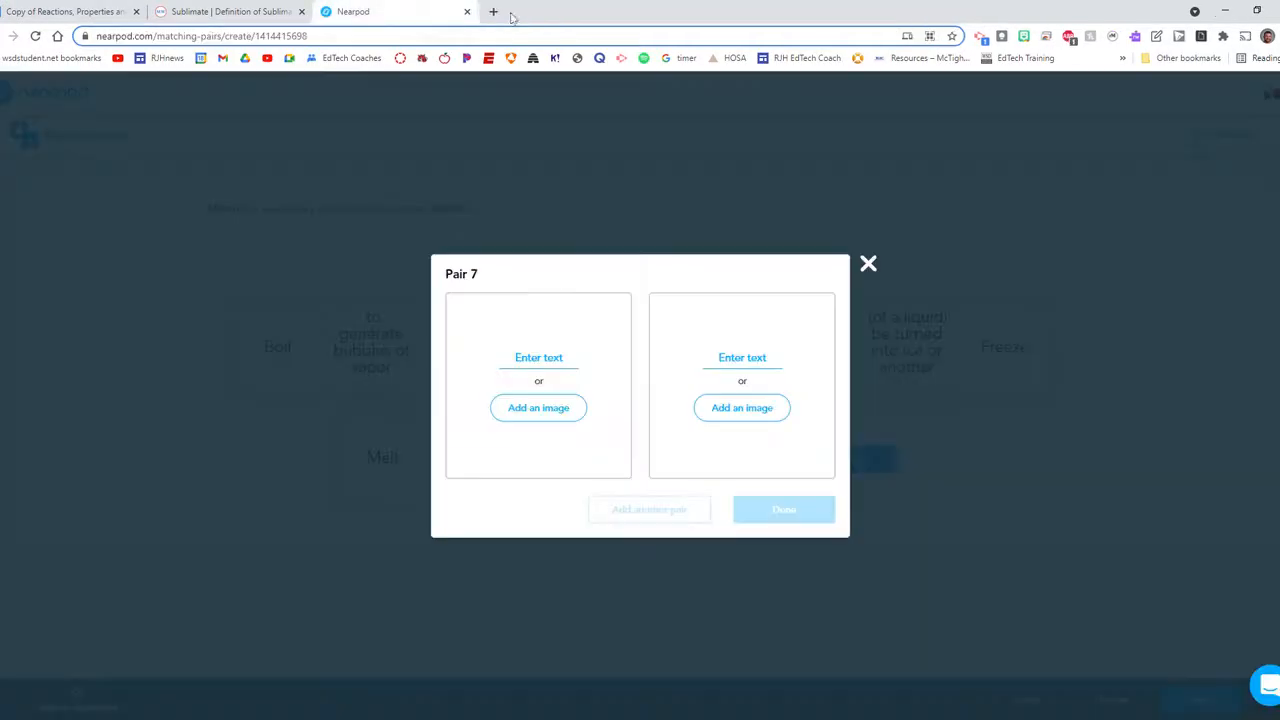
left_click(563, 425)
type("Deposit")
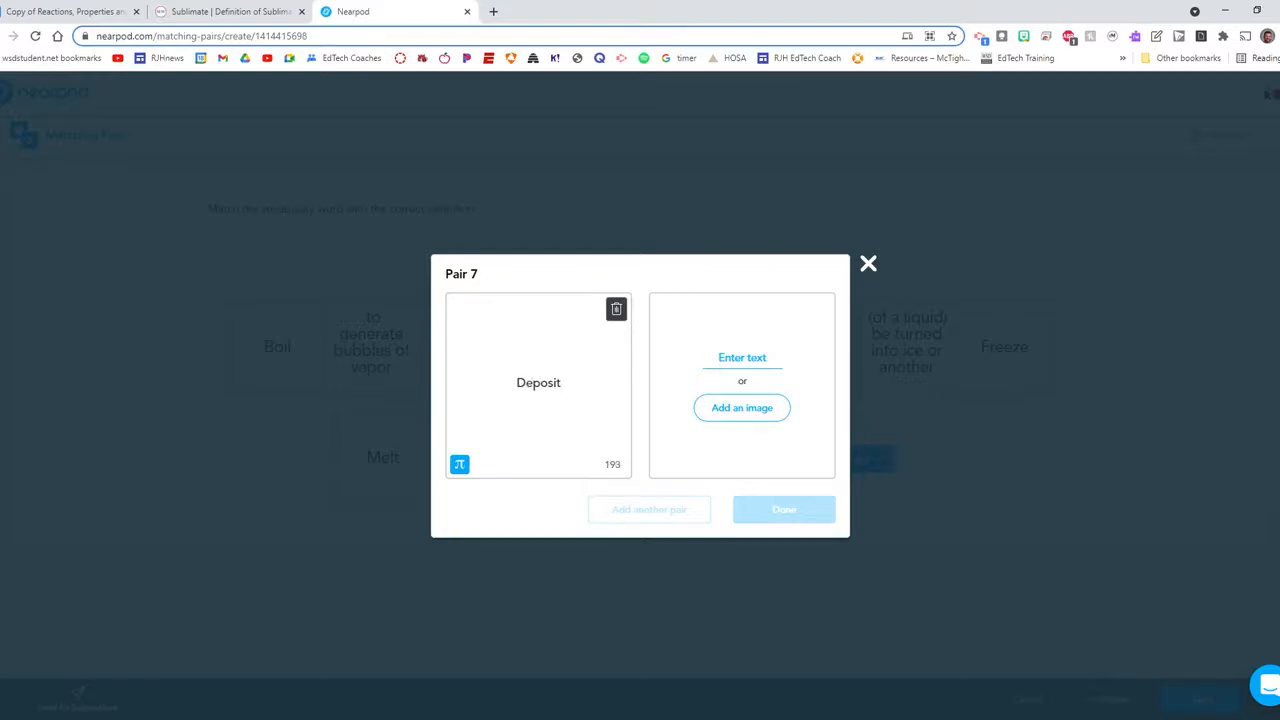
left_click(742, 358)
key("ctrl+v")
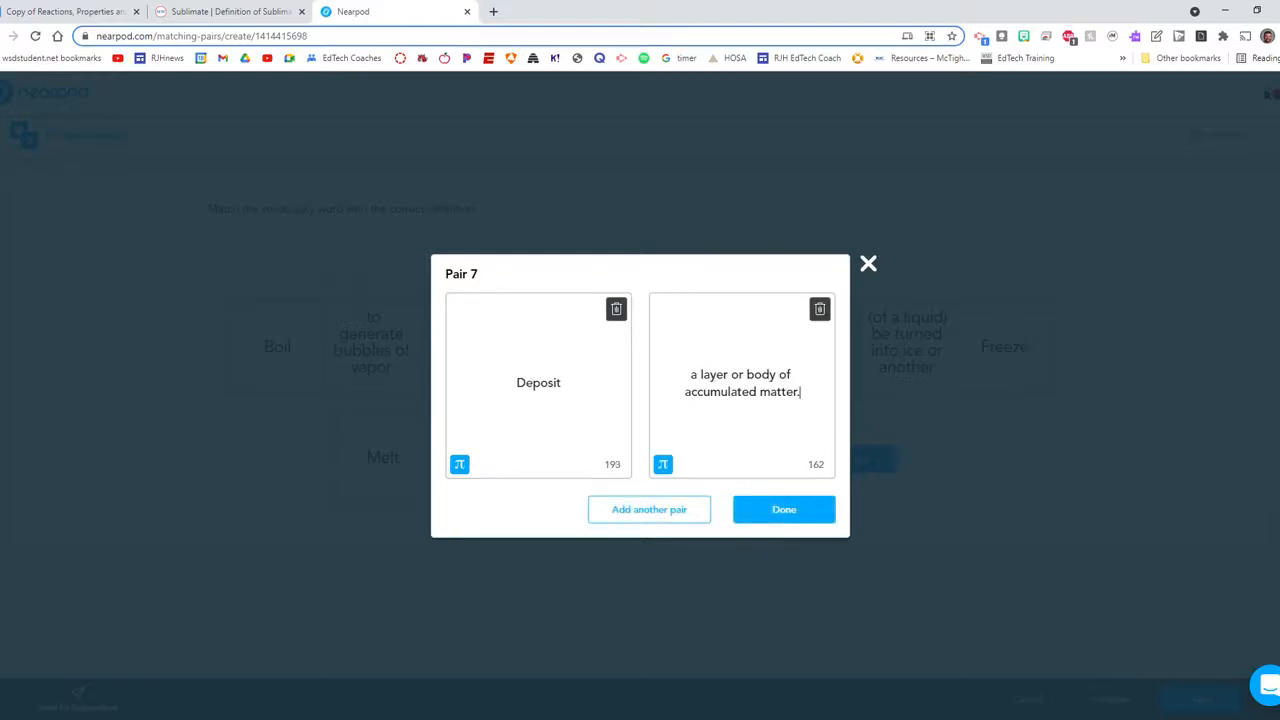
left_click(645, 510)
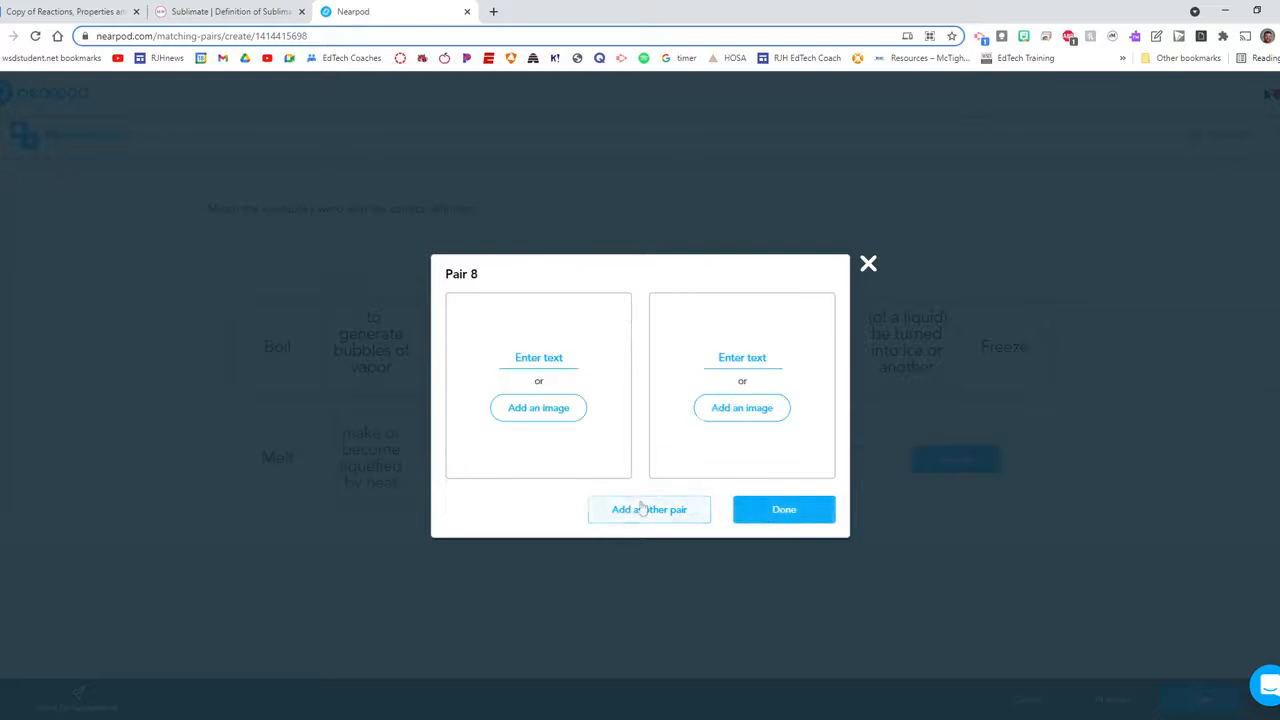
- In the Google Docs review, define "gas" and copy its first noun definition, from "a substance or matter" through "(unlike a liquid)."
left_click(70, 11)
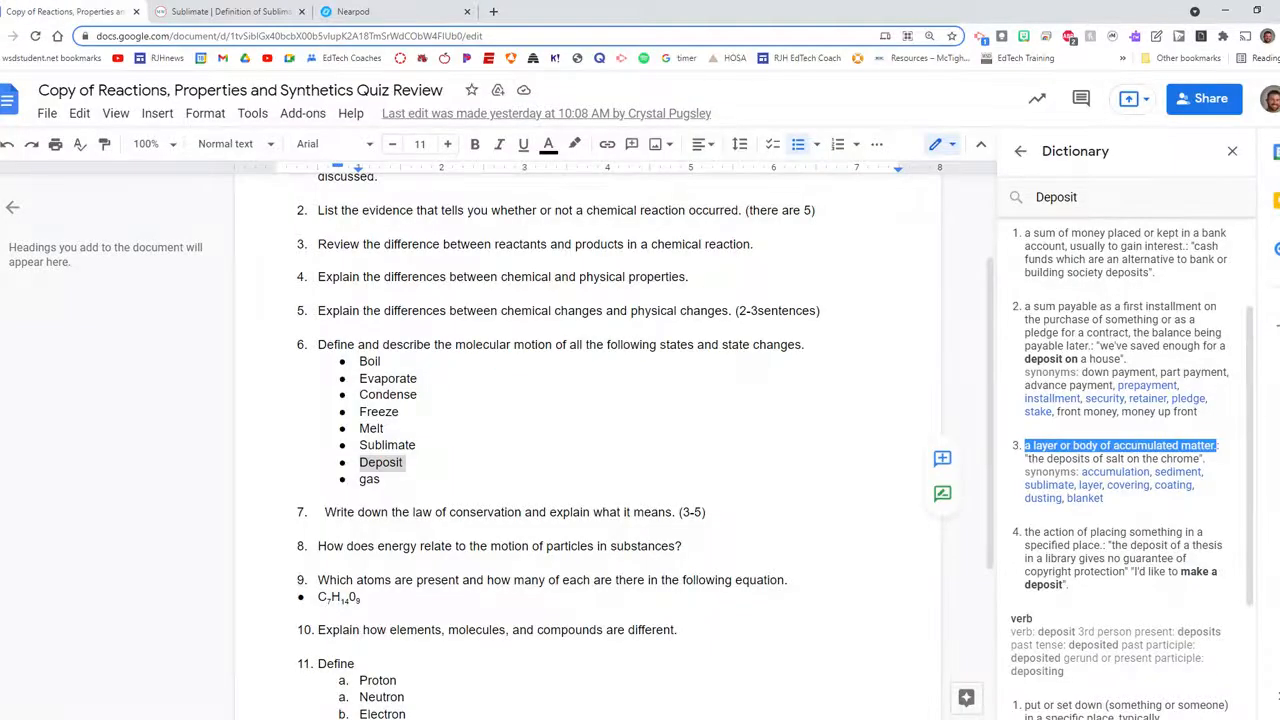
double_click(369, 479)
right_click(369, 479)
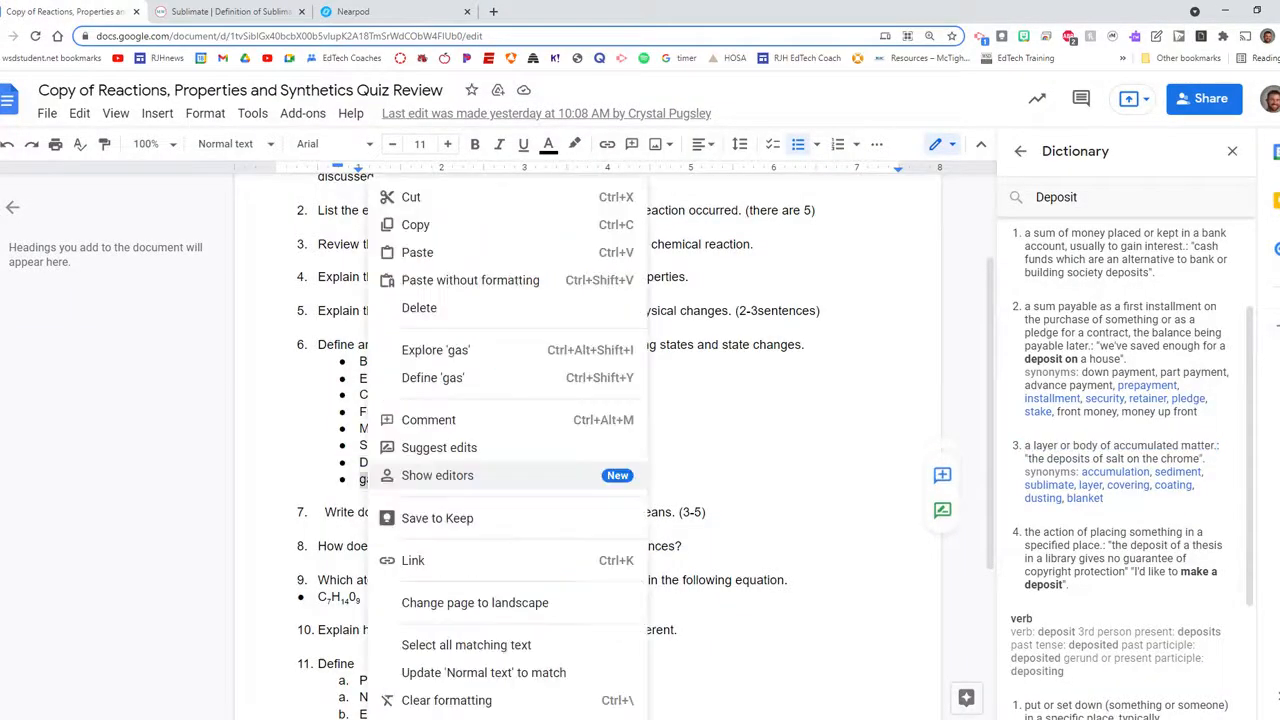
left_click(440, 372)
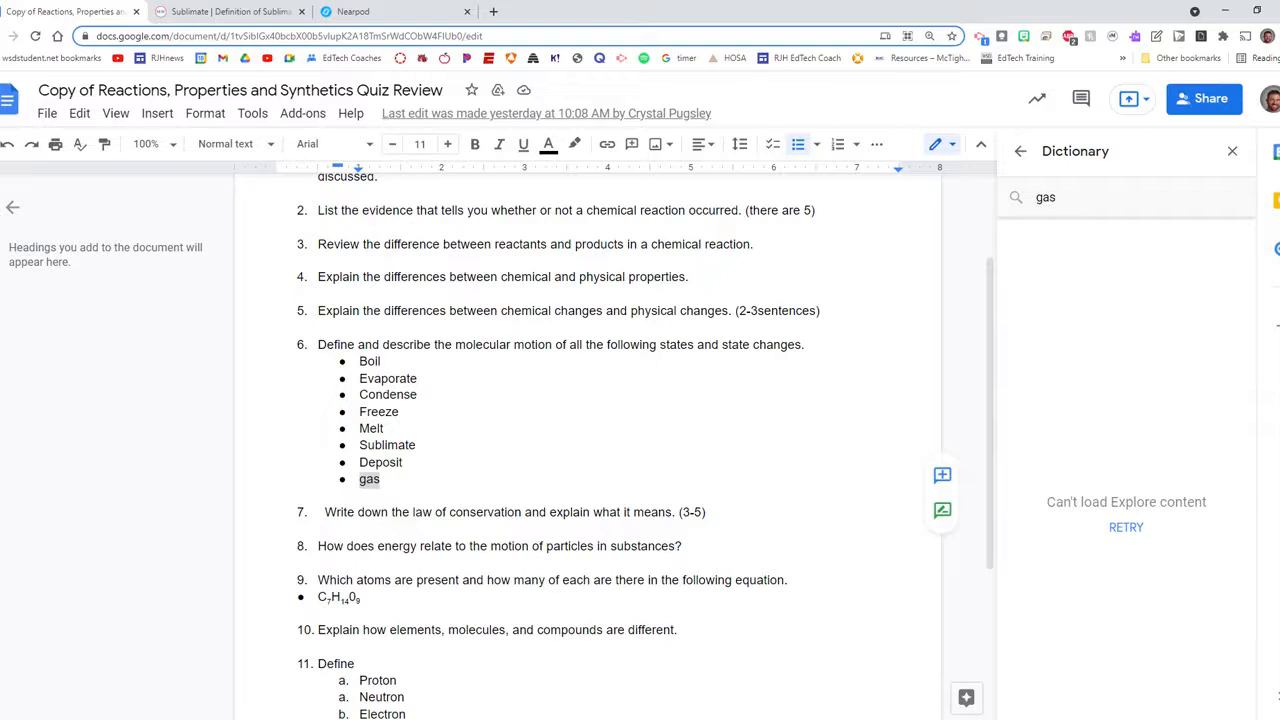
left_click(1127, 527)
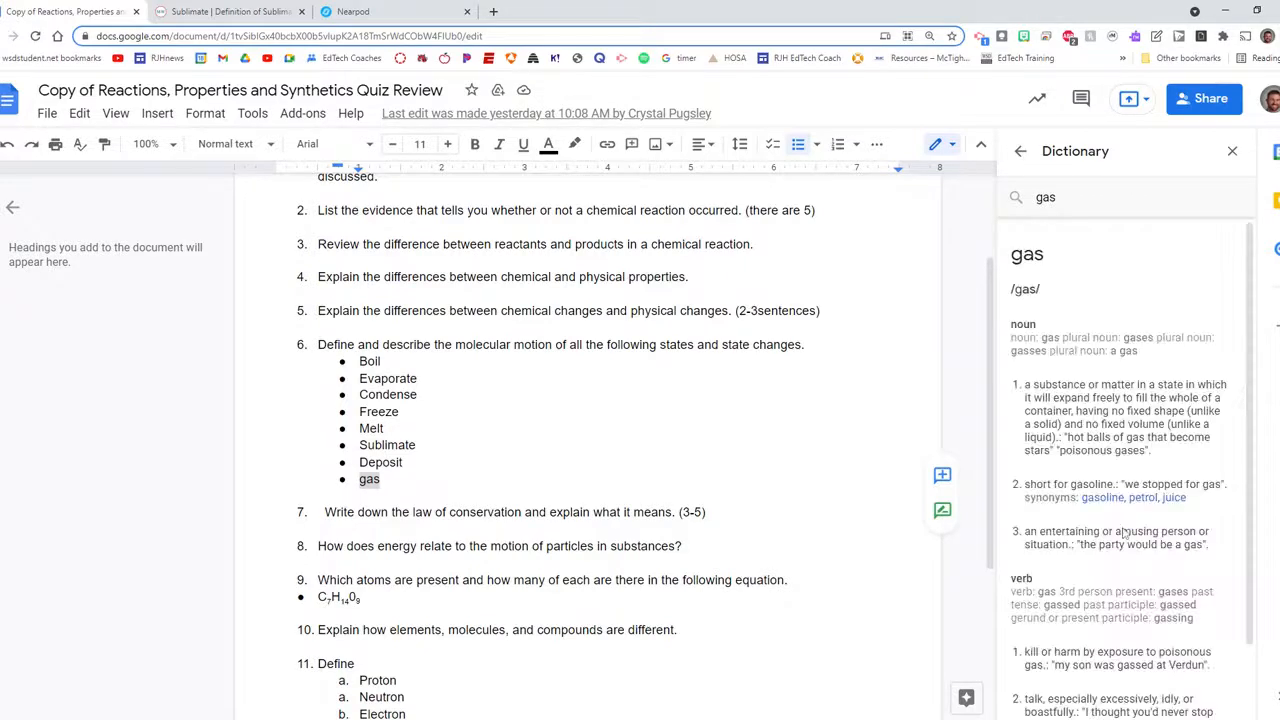
left_click_drag(1024, 384, 1066, 437)
key("ctrl+c")
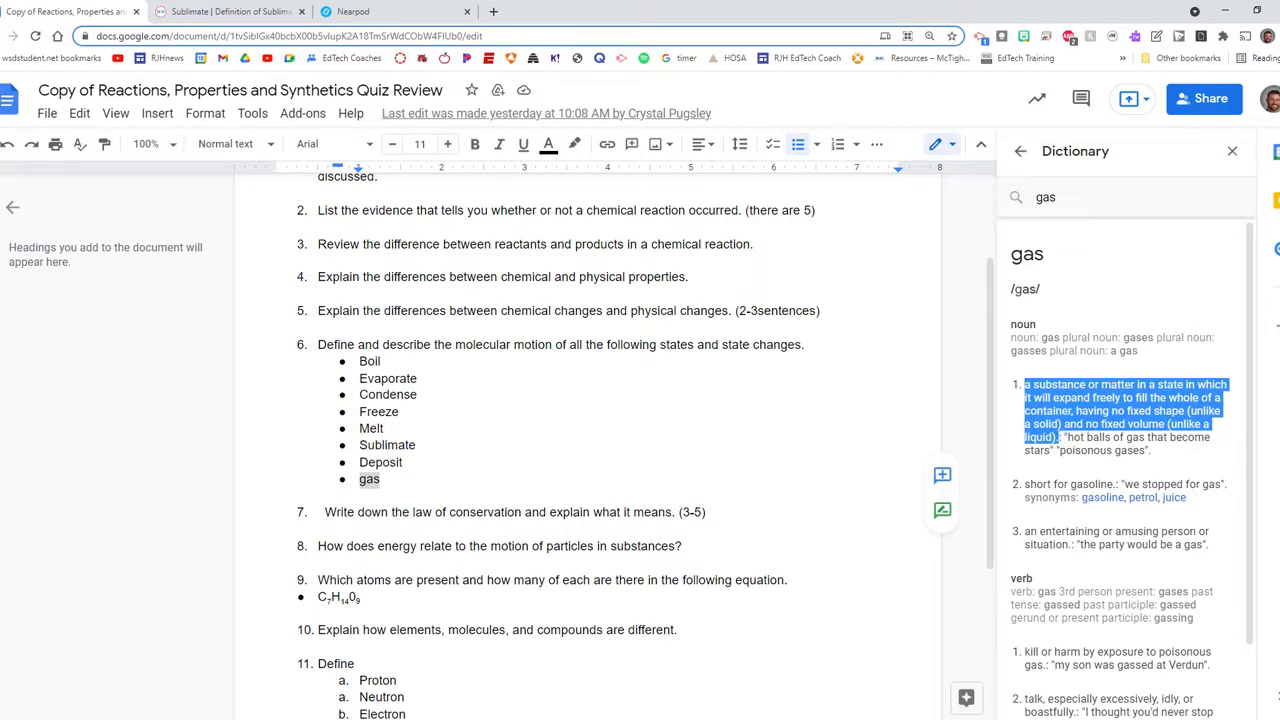
- In Nearpod, fill pair 8 with the copied gas definition and the matching term "Gas", and finish entering pairs
left_click(435, 18)
left_click(538, 357)
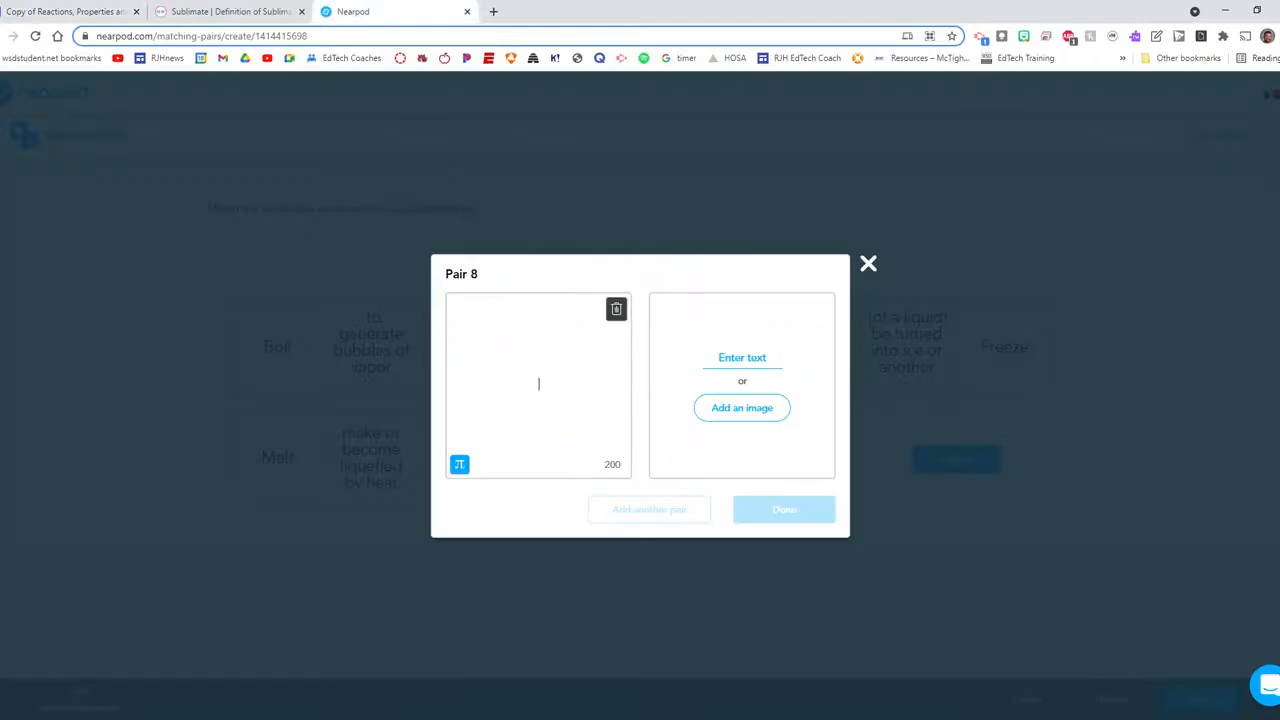
key("ctrl+v")
left_click(740, 378)
type("g")
key("BackSpace")
type("Gas")
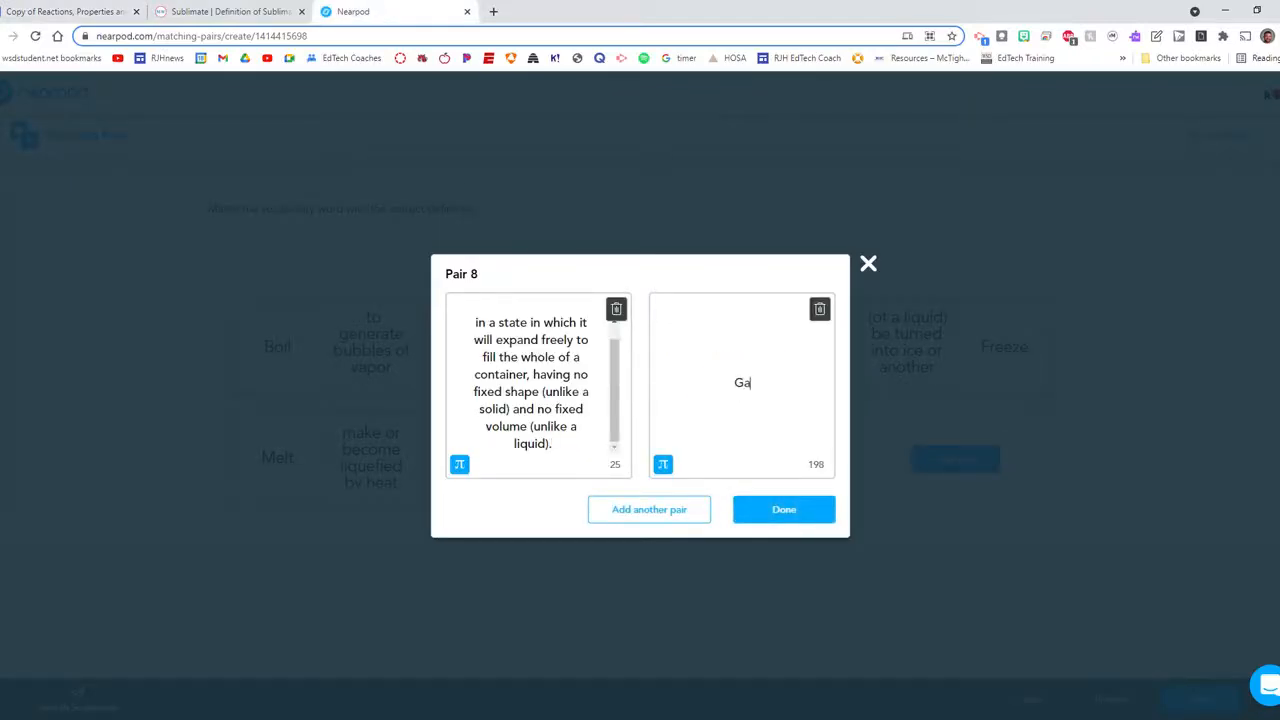
left_click(818, 518)
- In the Google Docs review, copy question 7's text, "Write down the law of conservation and explain what it means."
left_click(60, 11)
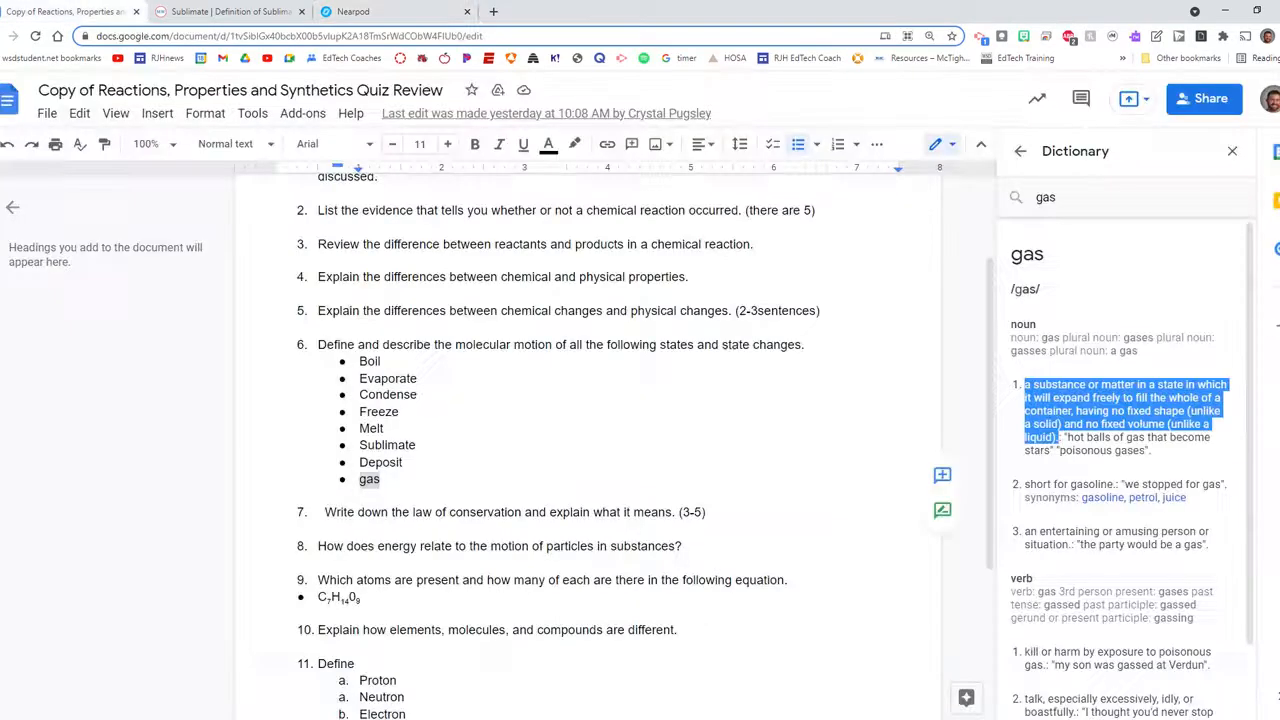
scroll(615, 440, "down", 2)
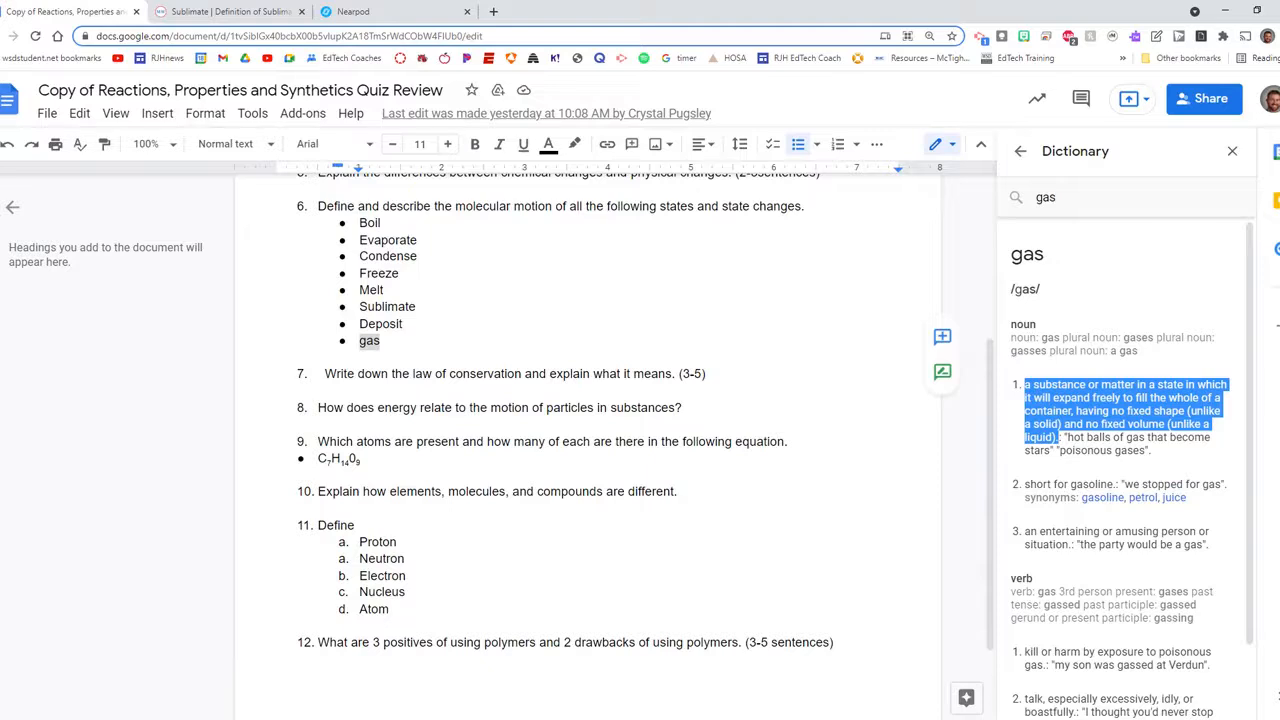
left_click_drag(325, 374, 676, 375)
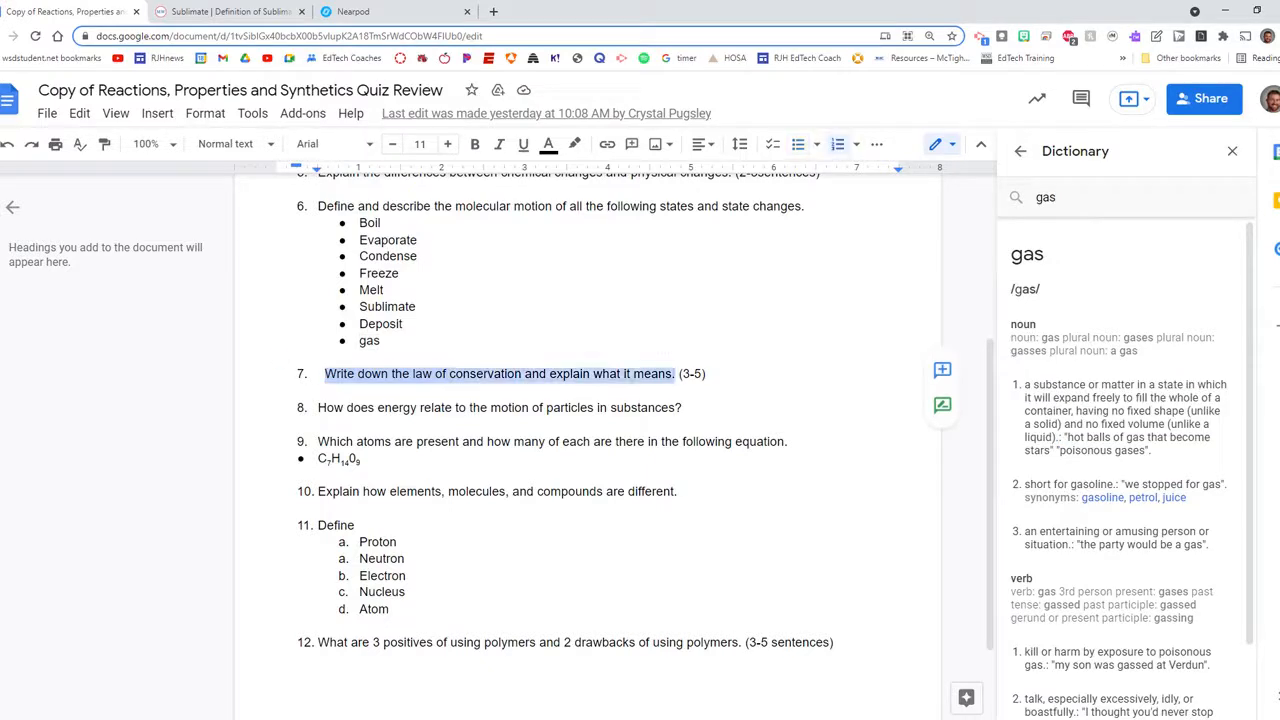
right_click(620, 374)
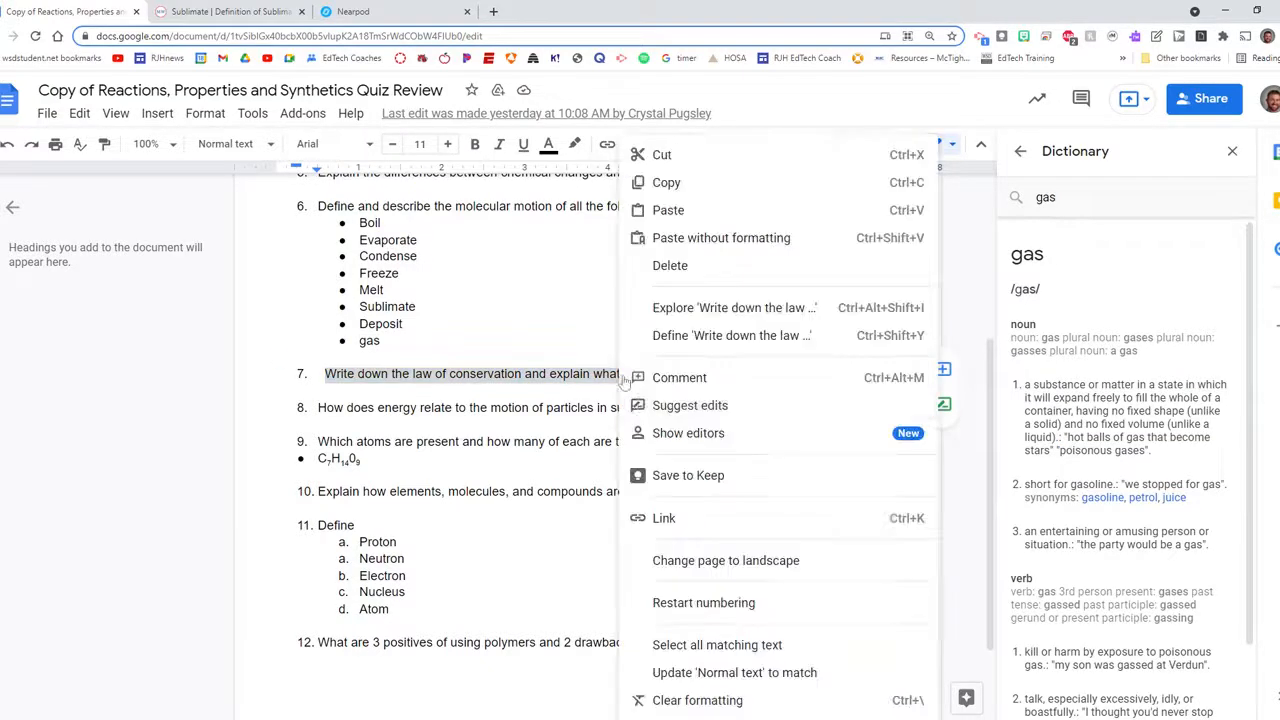
left_click(666, 183)
- In Nearpod, save the Matching Pairs activity and start adding a video to the lesson
left_click(372, 13)
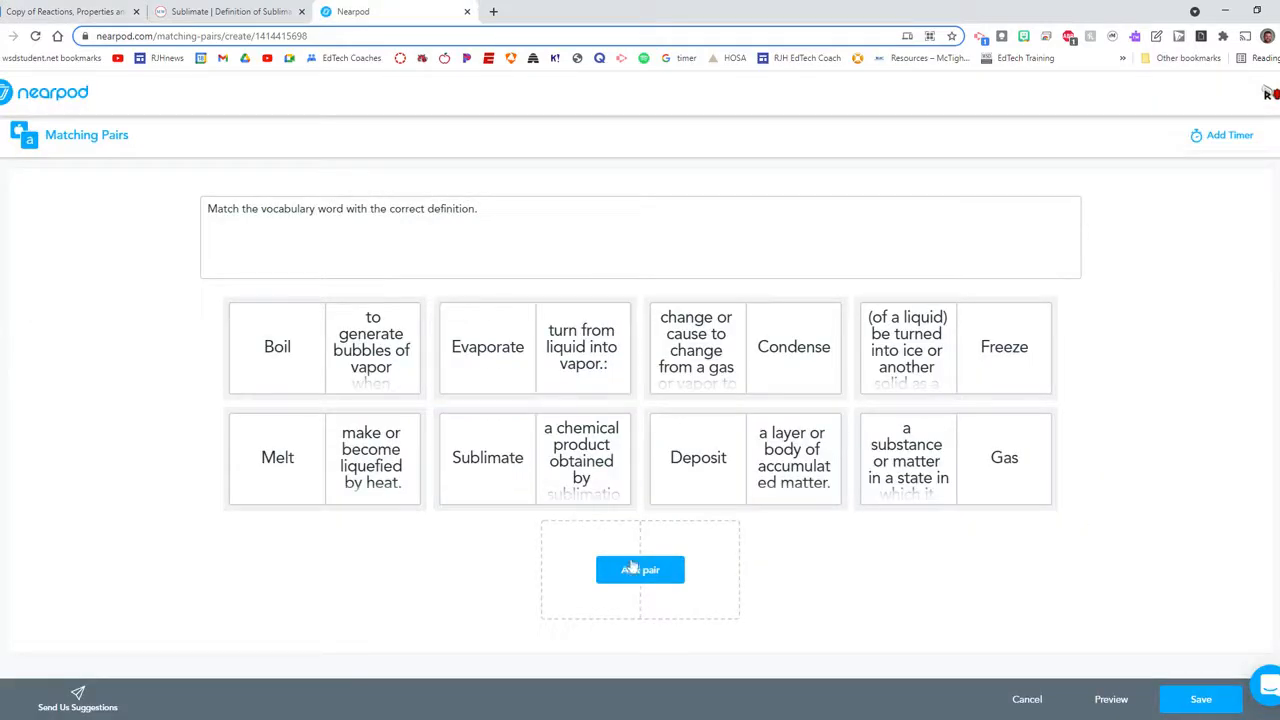
left_click(1188, 704)
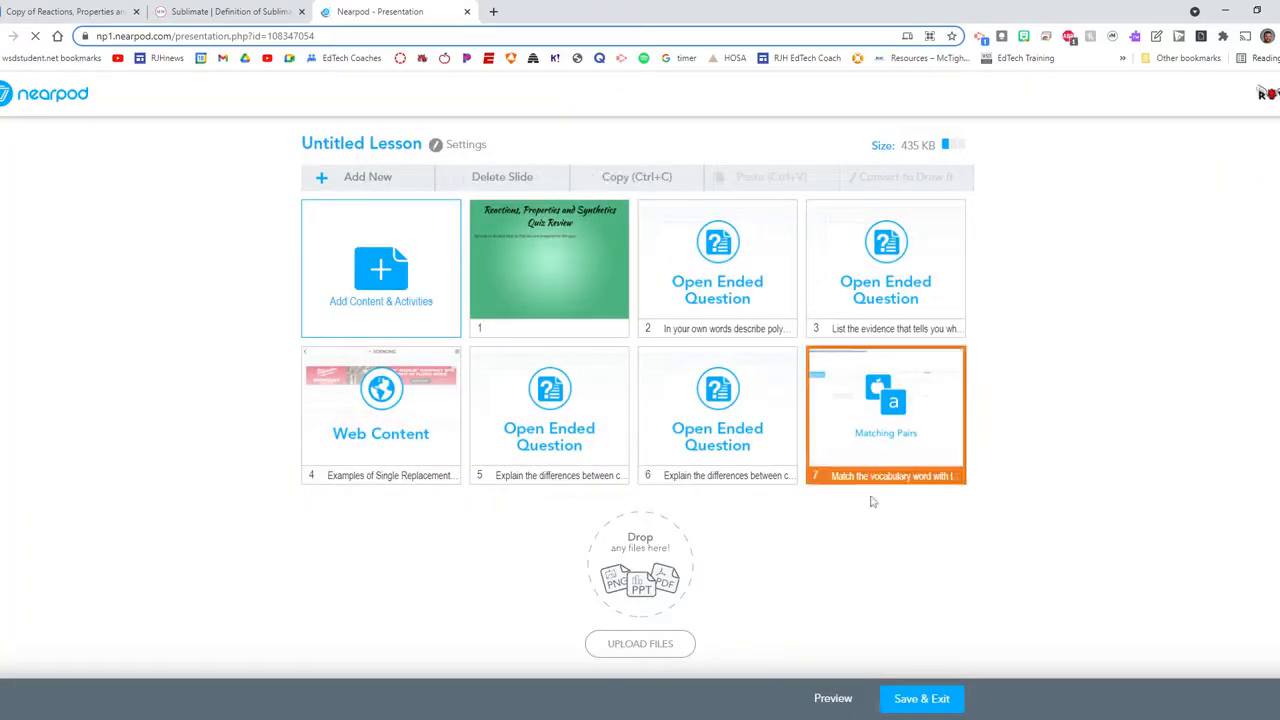
left_click(377, 189)
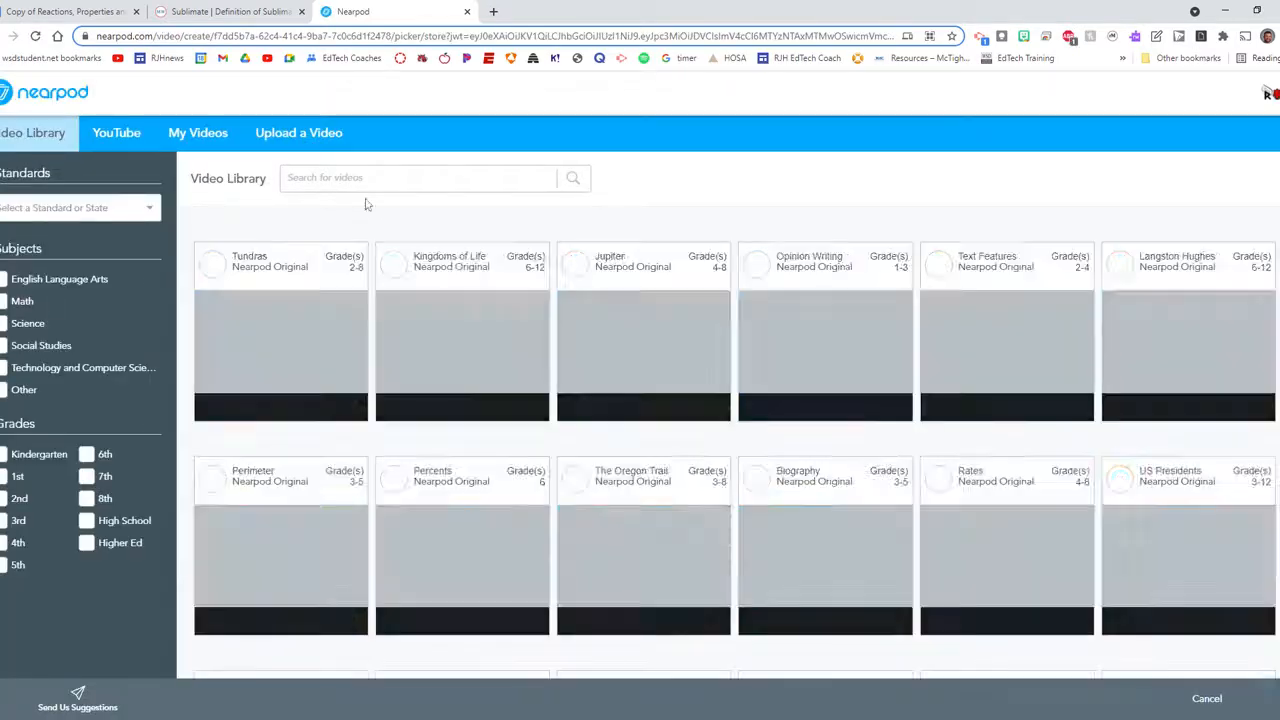
- Search the Video Library for "law of conservation" and choose the Smithsonian video "Fired Up About Energy"
left_click(418, 178)
type("l")
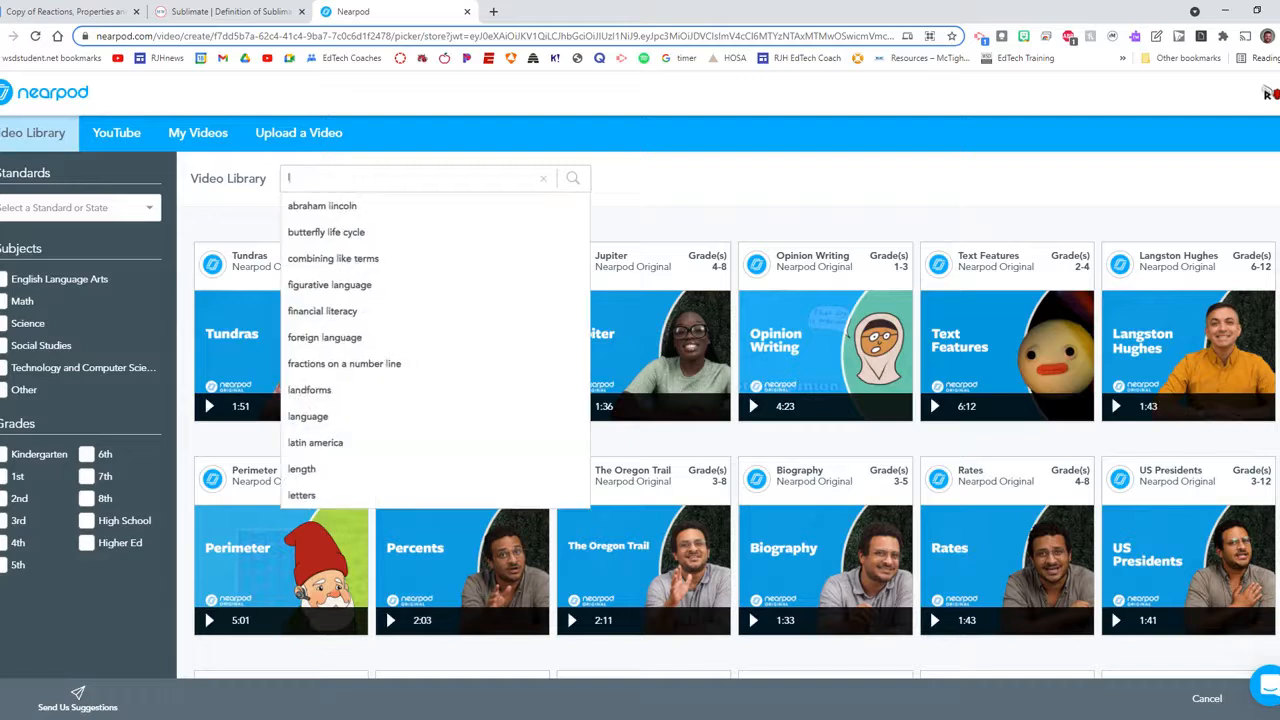
type("aw of conservation")
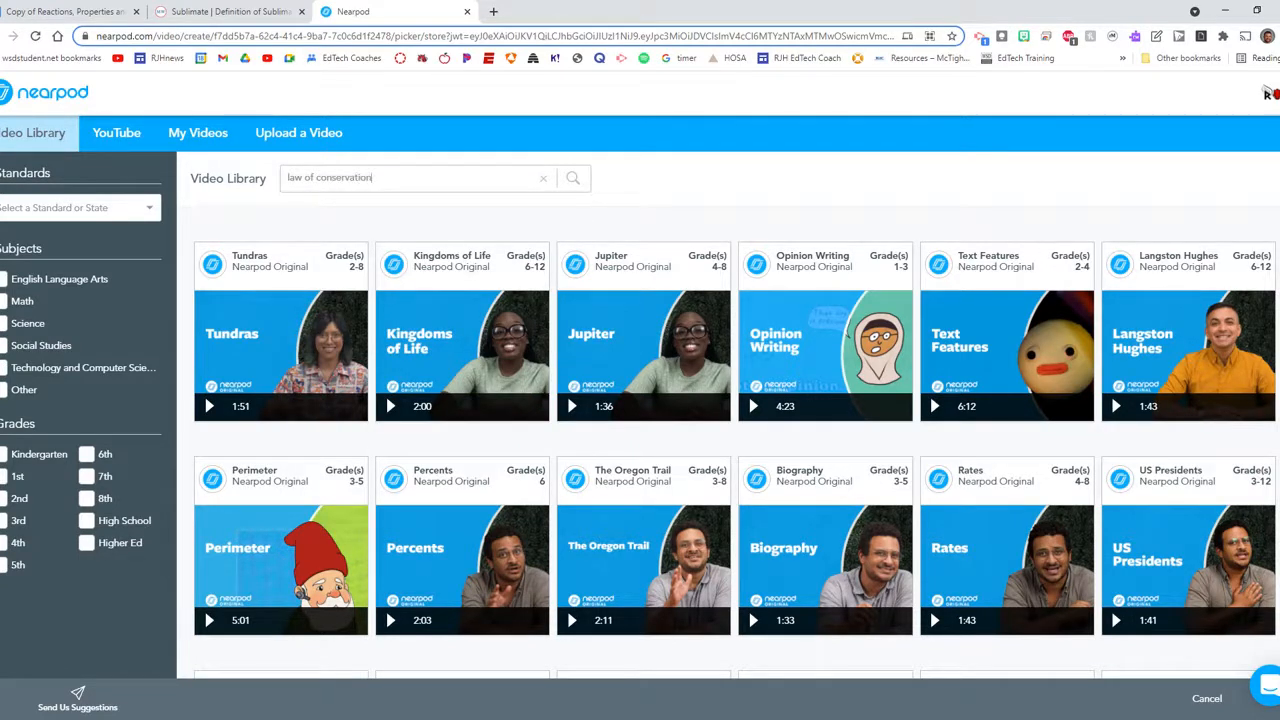
key("Return")
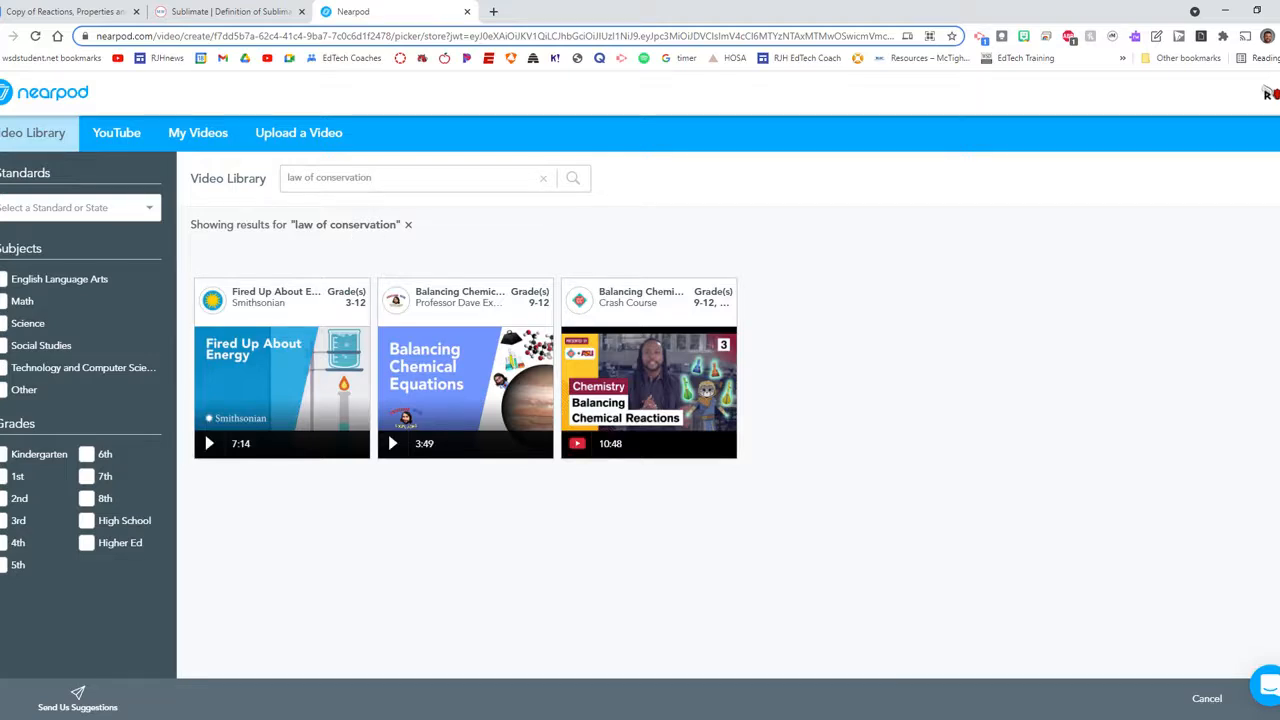
mouse_move(466, 388)
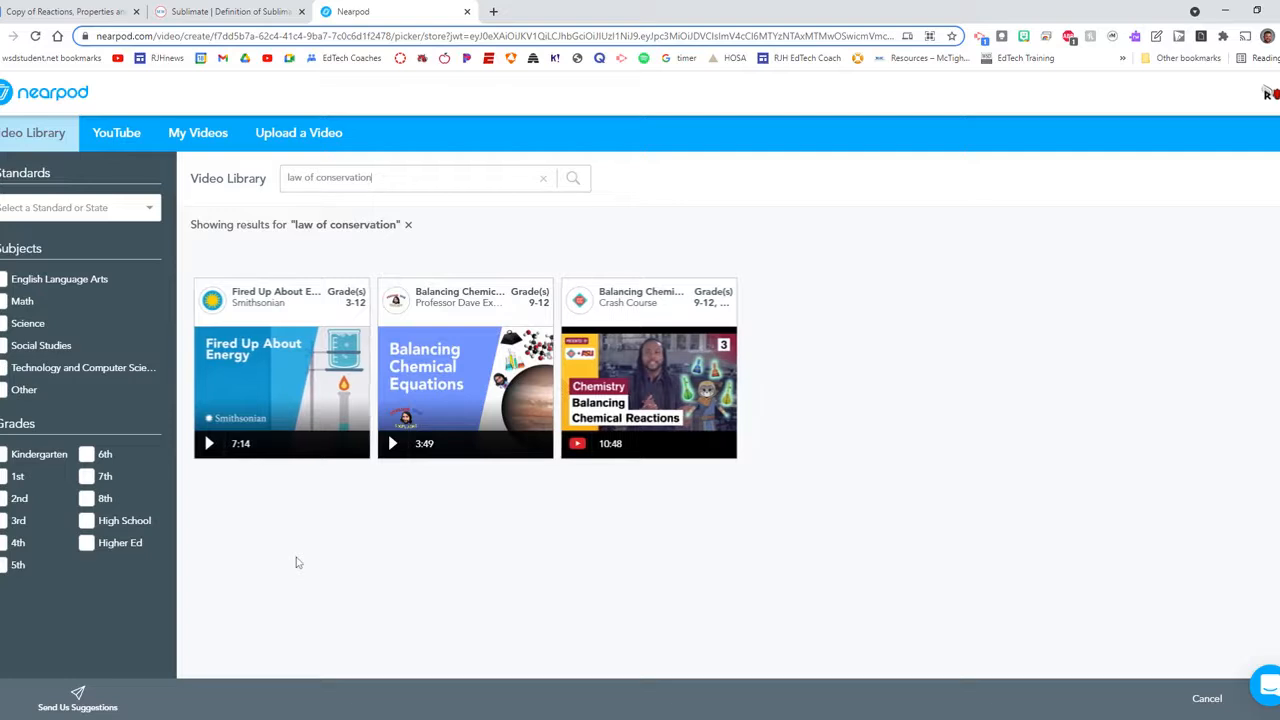
mouse_move(273, 384)
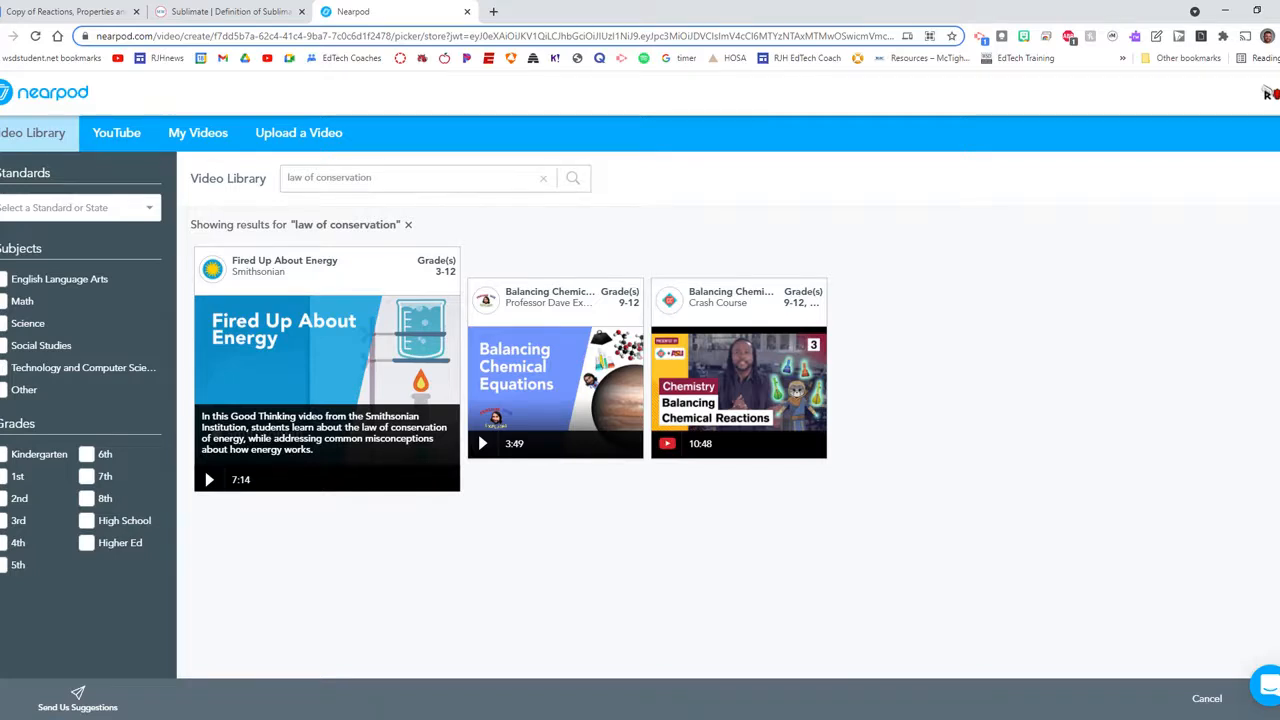
left_click(272, 382)
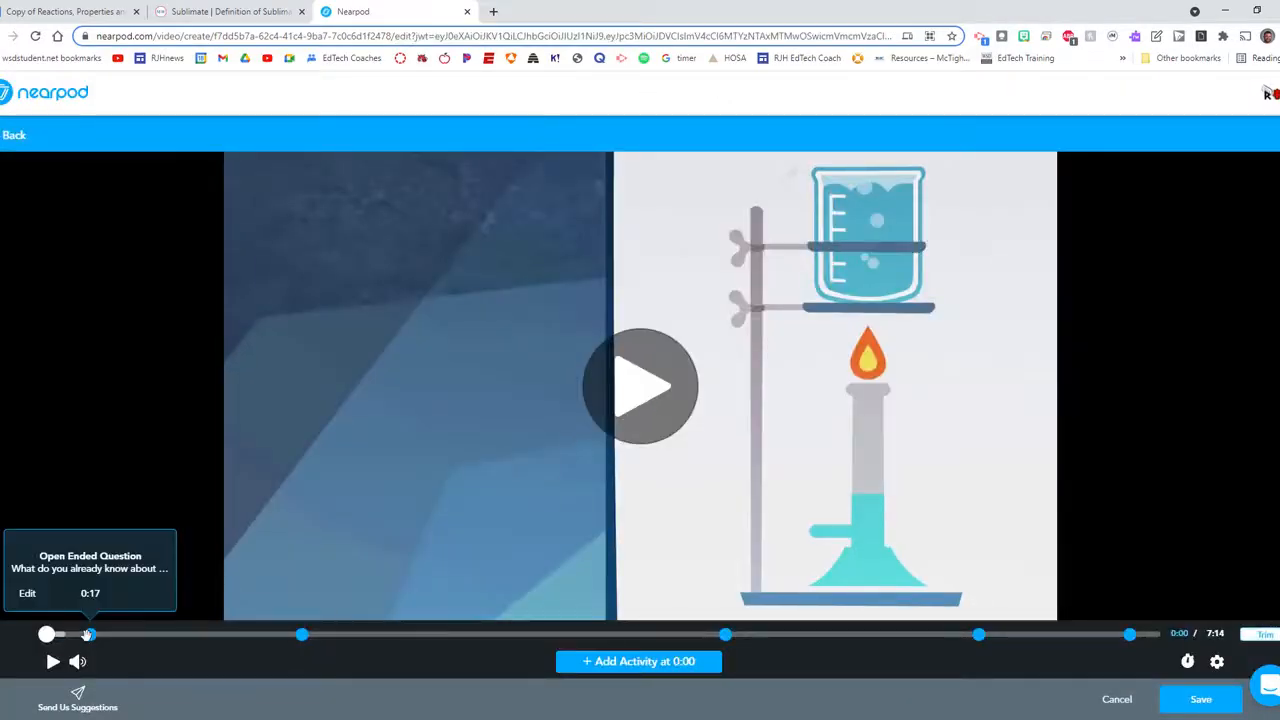
- Check the video's embedded activities at 0:17, 1:39 and 4:24, and open the 4:24 open-ended question for editing
left_click(88, 635)
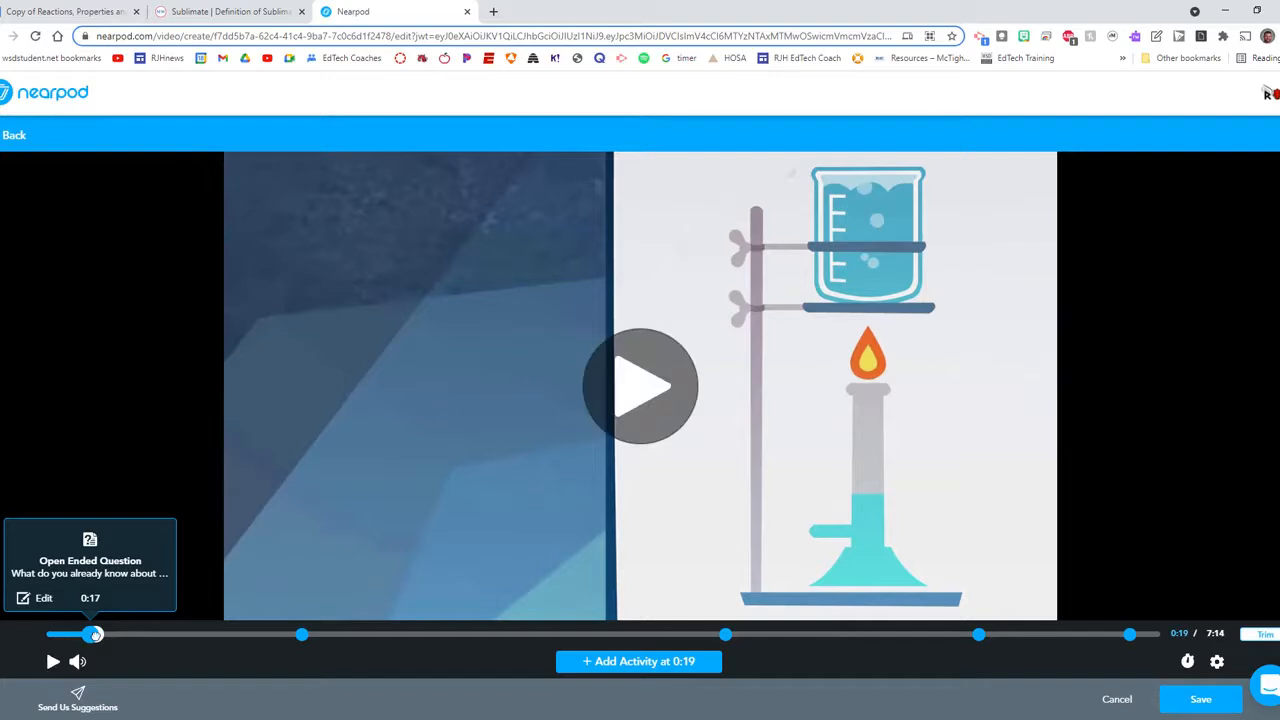
left_click(302, 636)
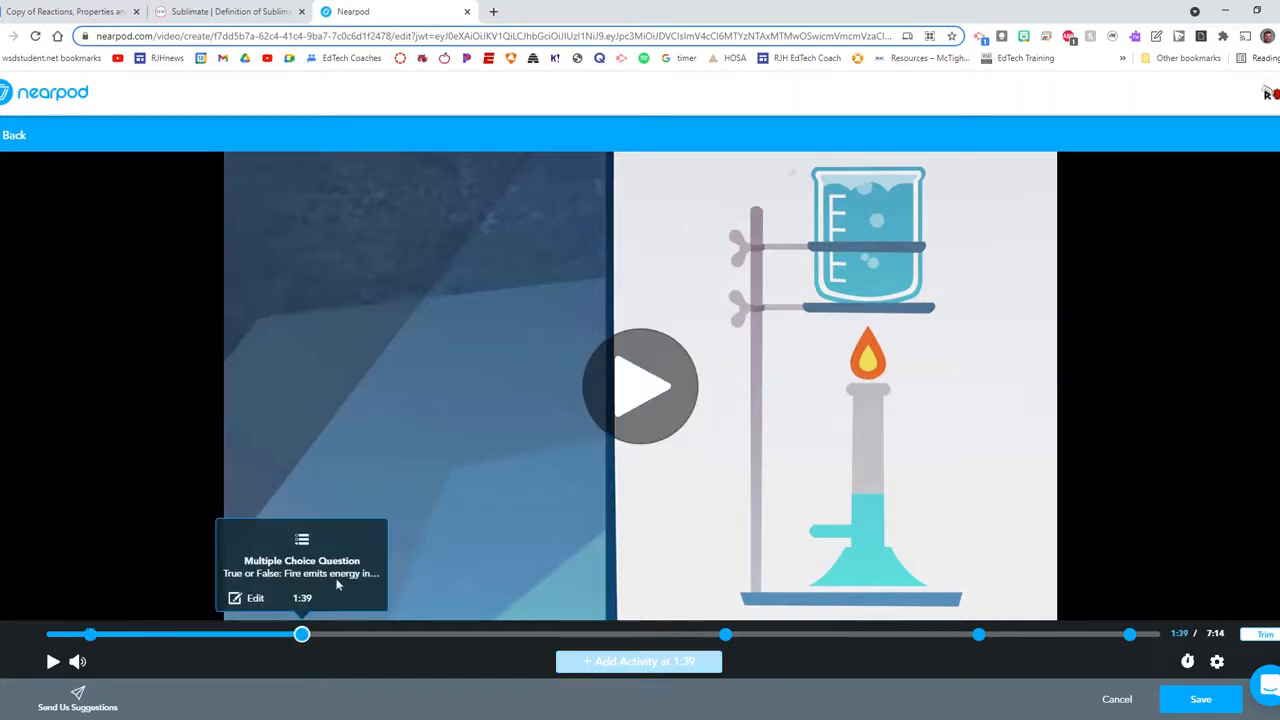
left_click(732, 635)
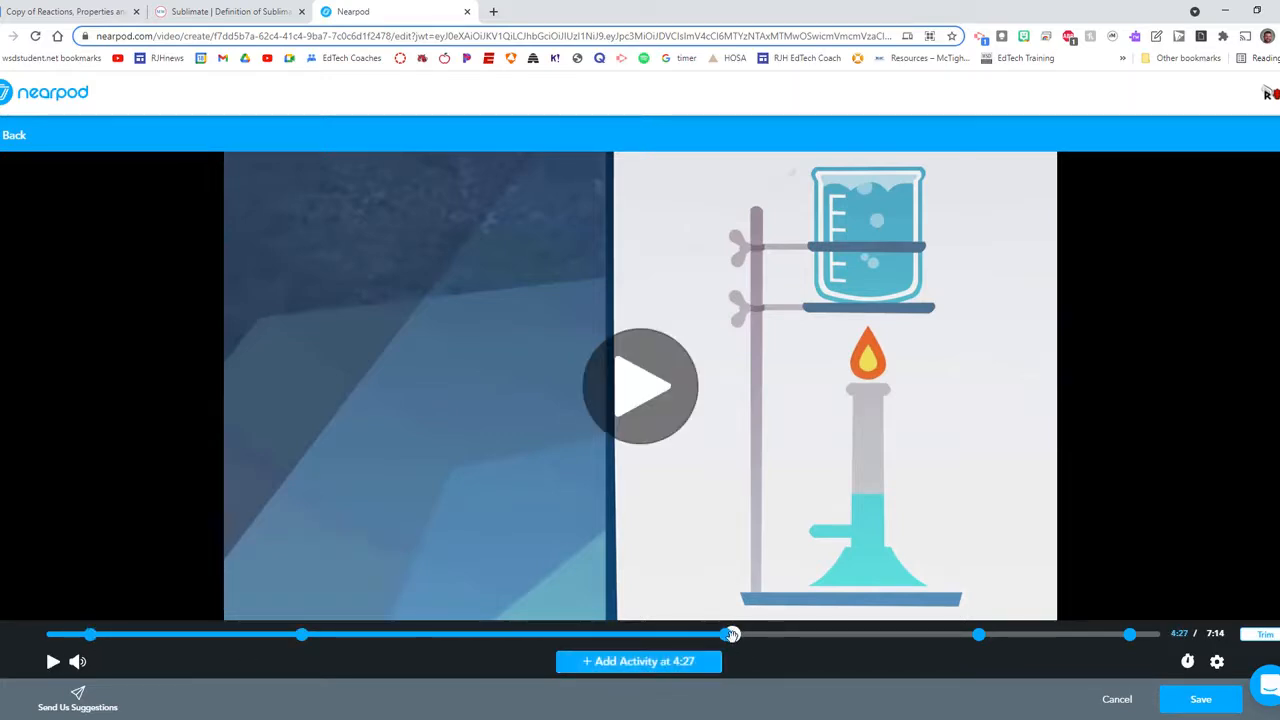
left_click(728, 635)
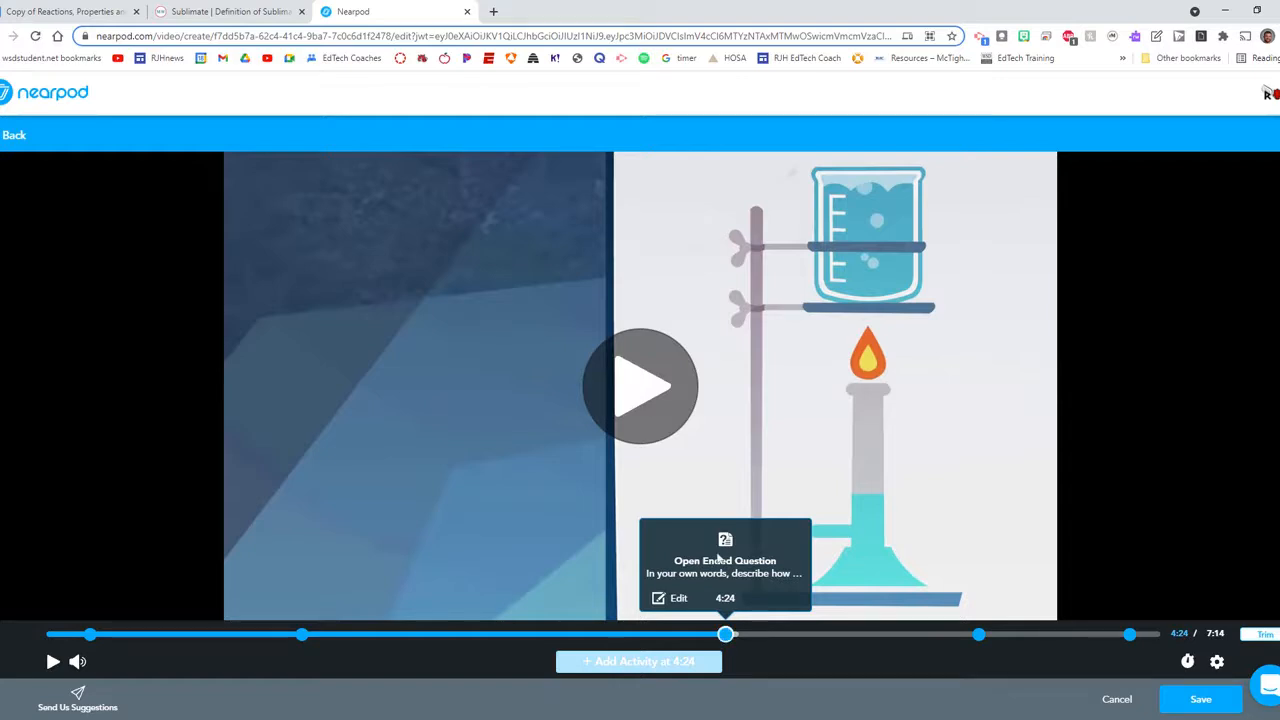
left_click(674, 598)
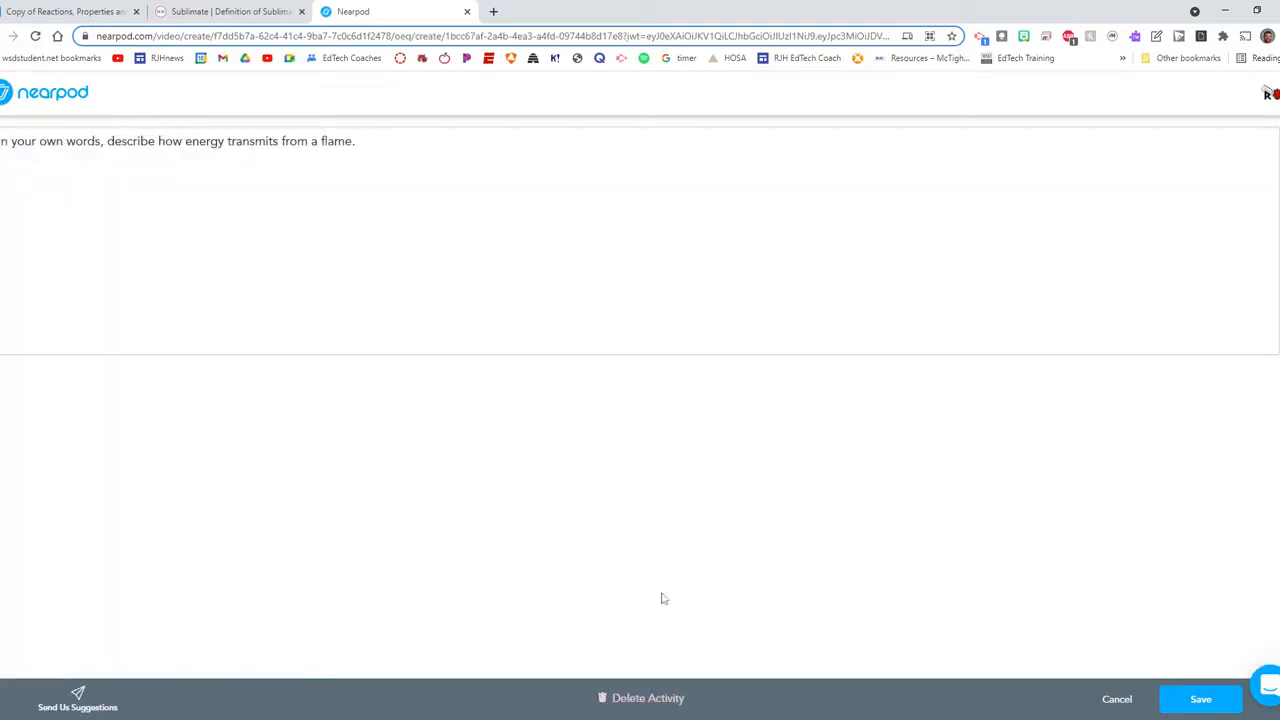
- Close the 4:24 question without changes, then check the video's 6:03 multiple-choice and 7:02 open-ended activities
left_click(1112, 699)
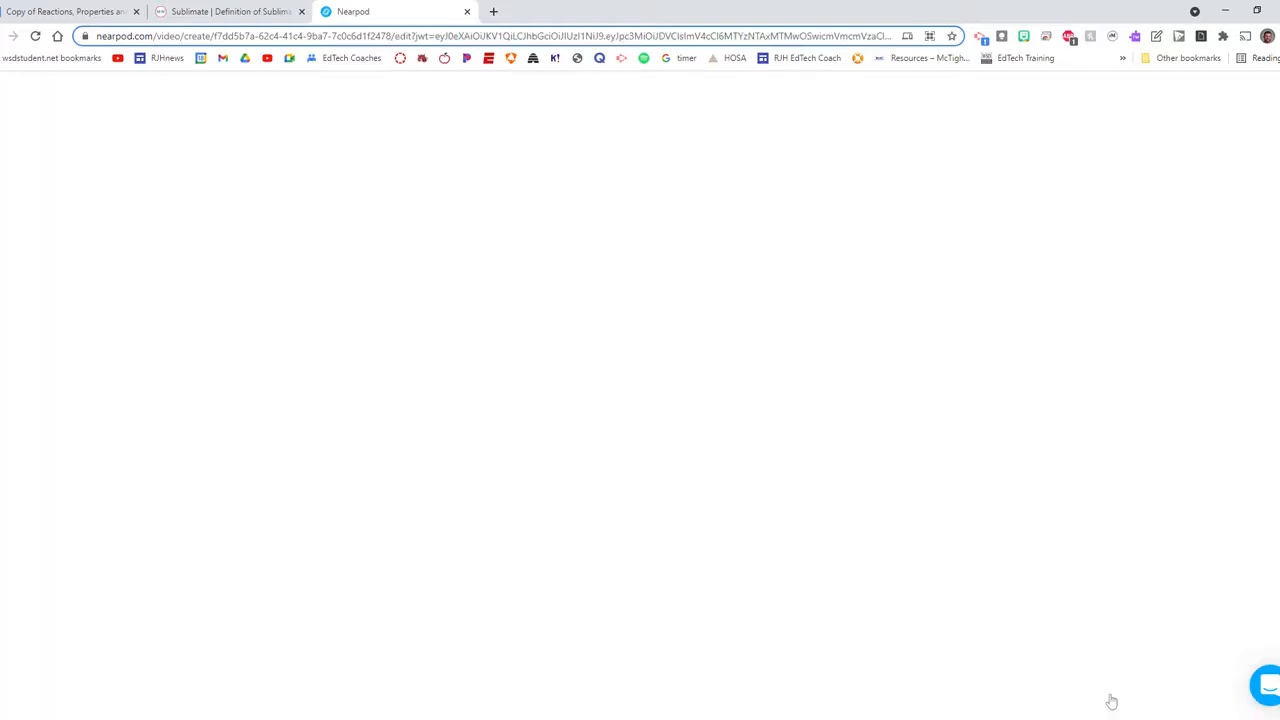
mouse_move(980, 636)
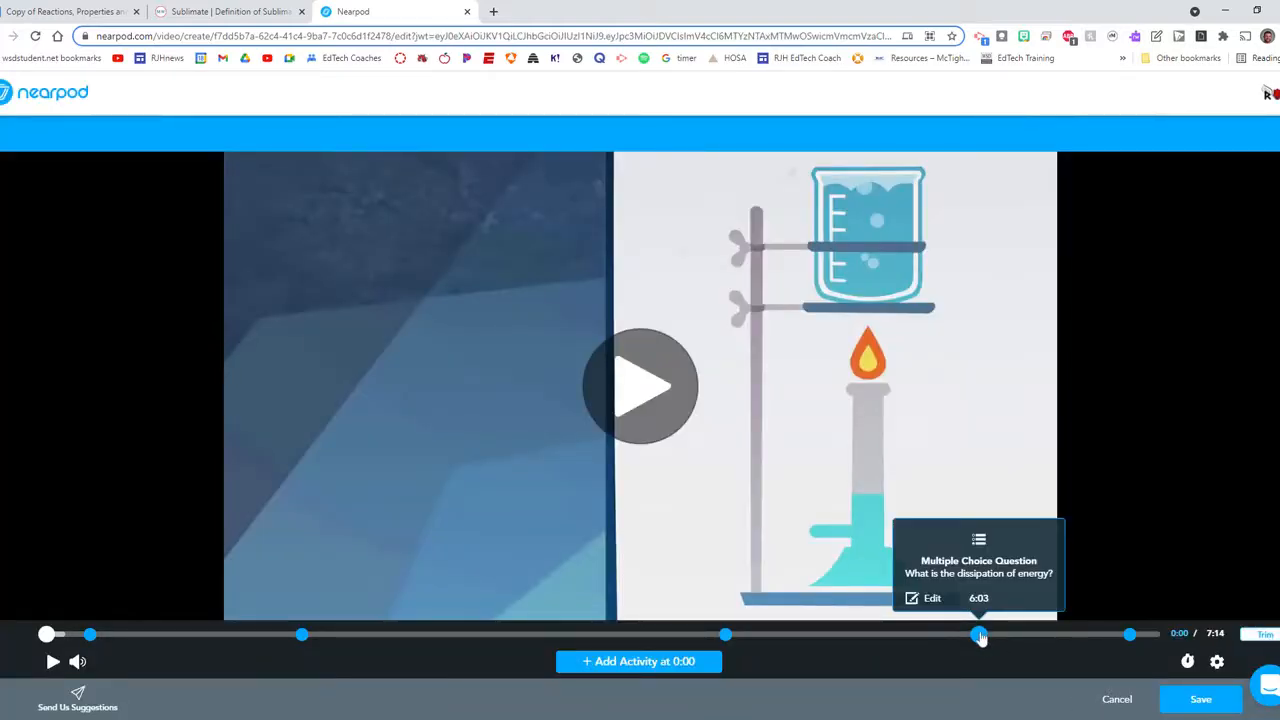
left_click(979, 636)
left_click(1128, 637)
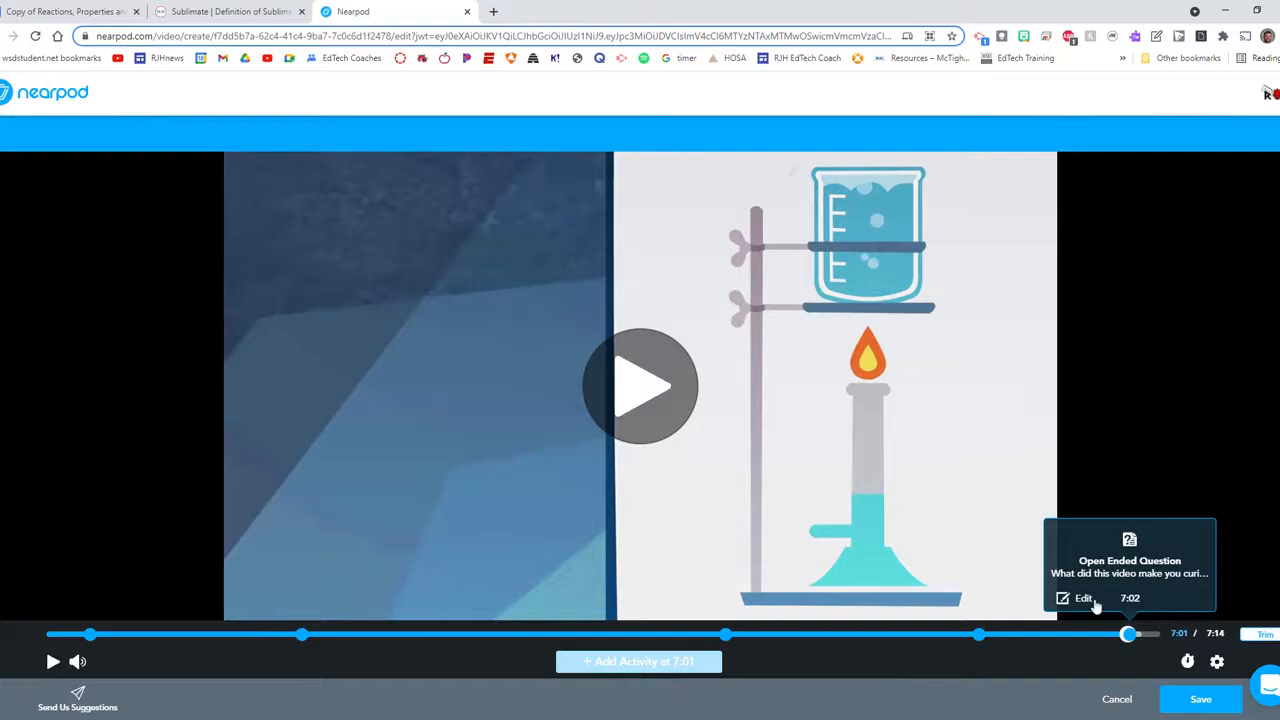
left_click(1084, 600)
left_click(1124, 700)
- Review the answers of the 6:03 question "What is the dissipation of energy?", save it, and return to the 7:02 open-ended activity
mouse_move(92, 640)
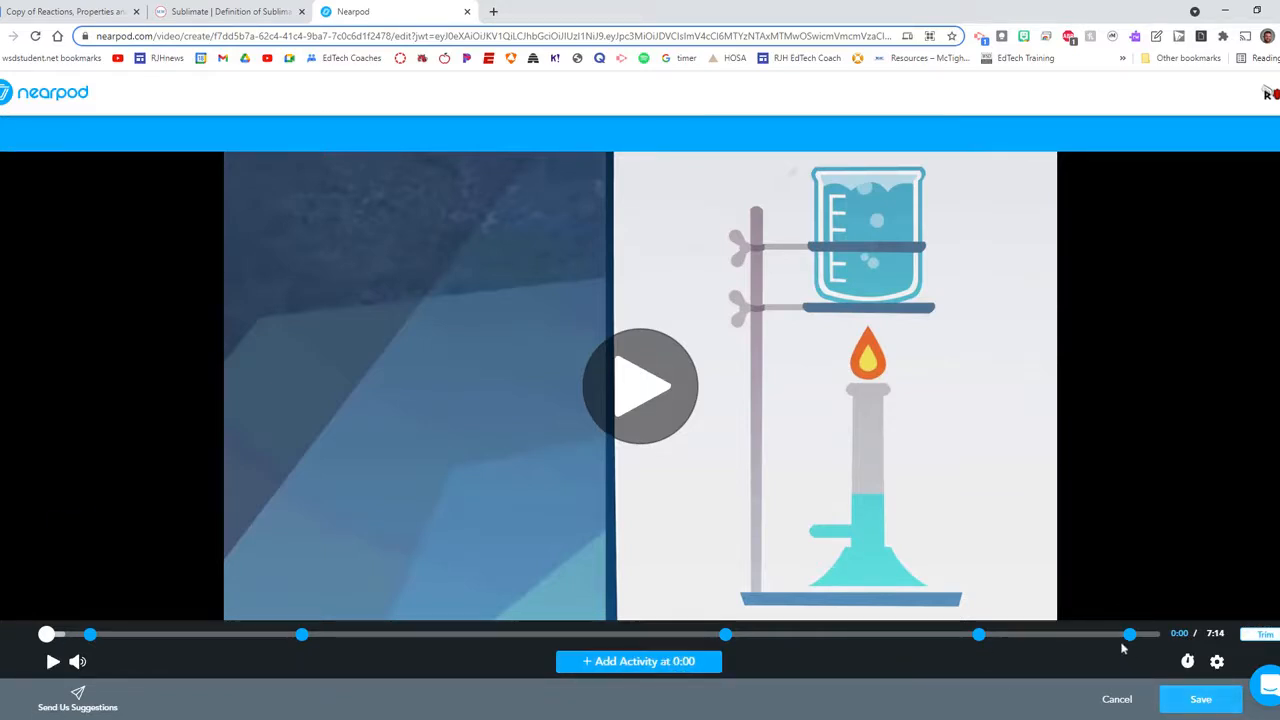
left_click(979, 638)
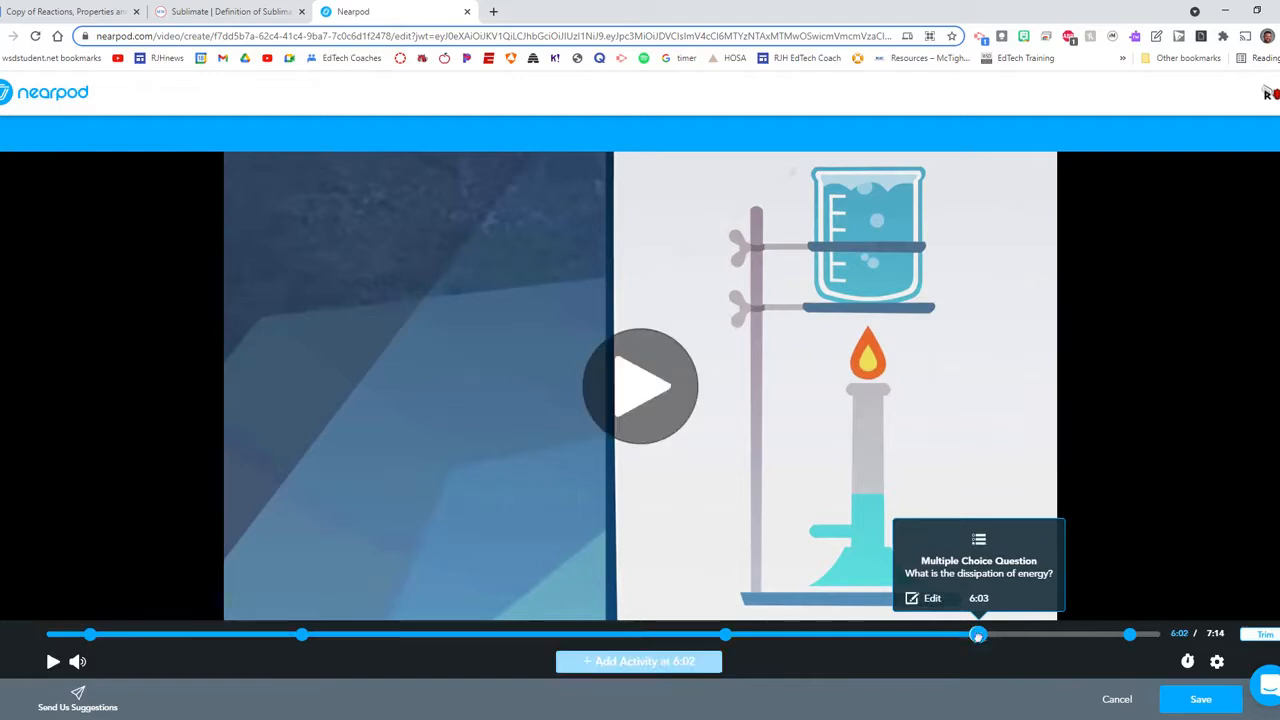
left_click(930, 599)
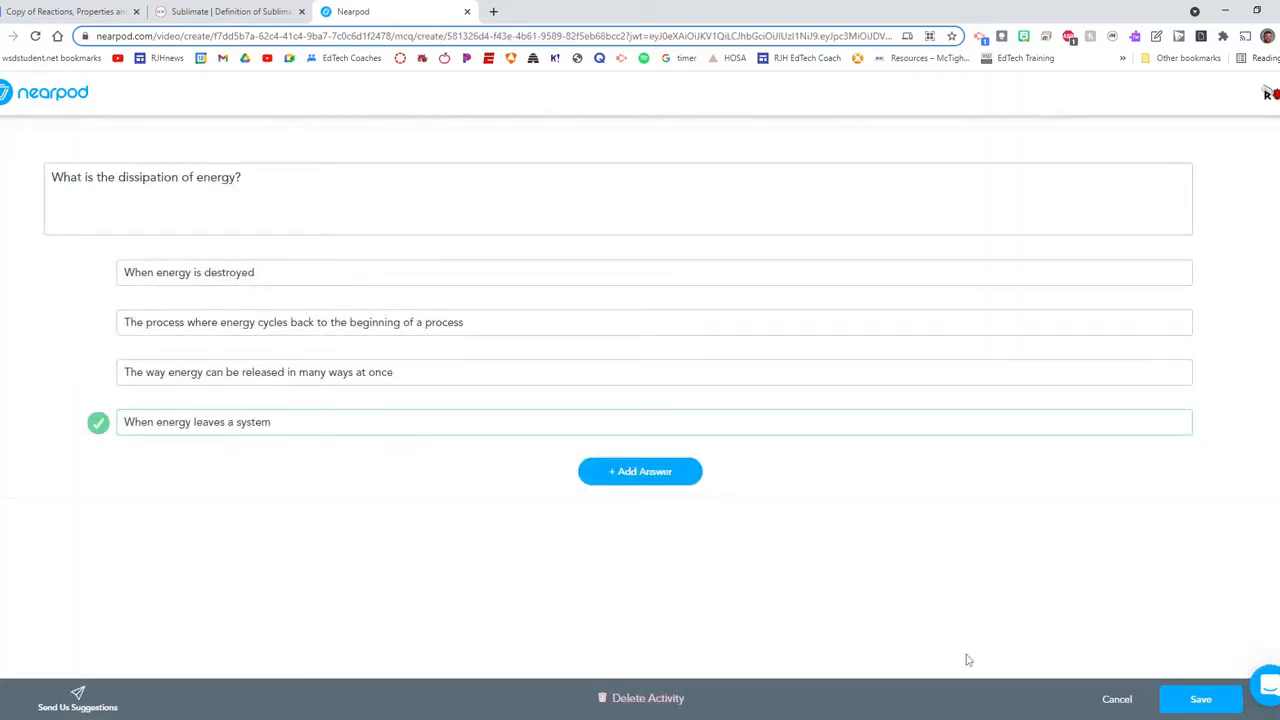
left_click(1173, 697)
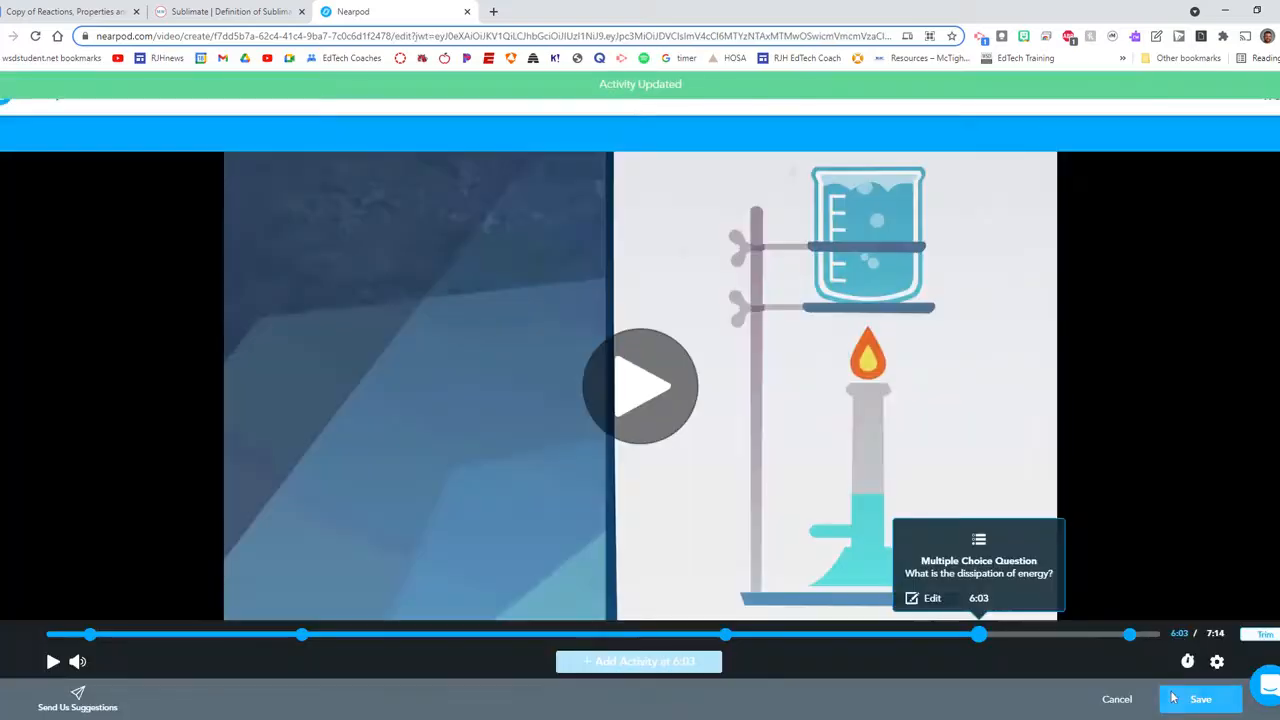
left_click(1137, 636)
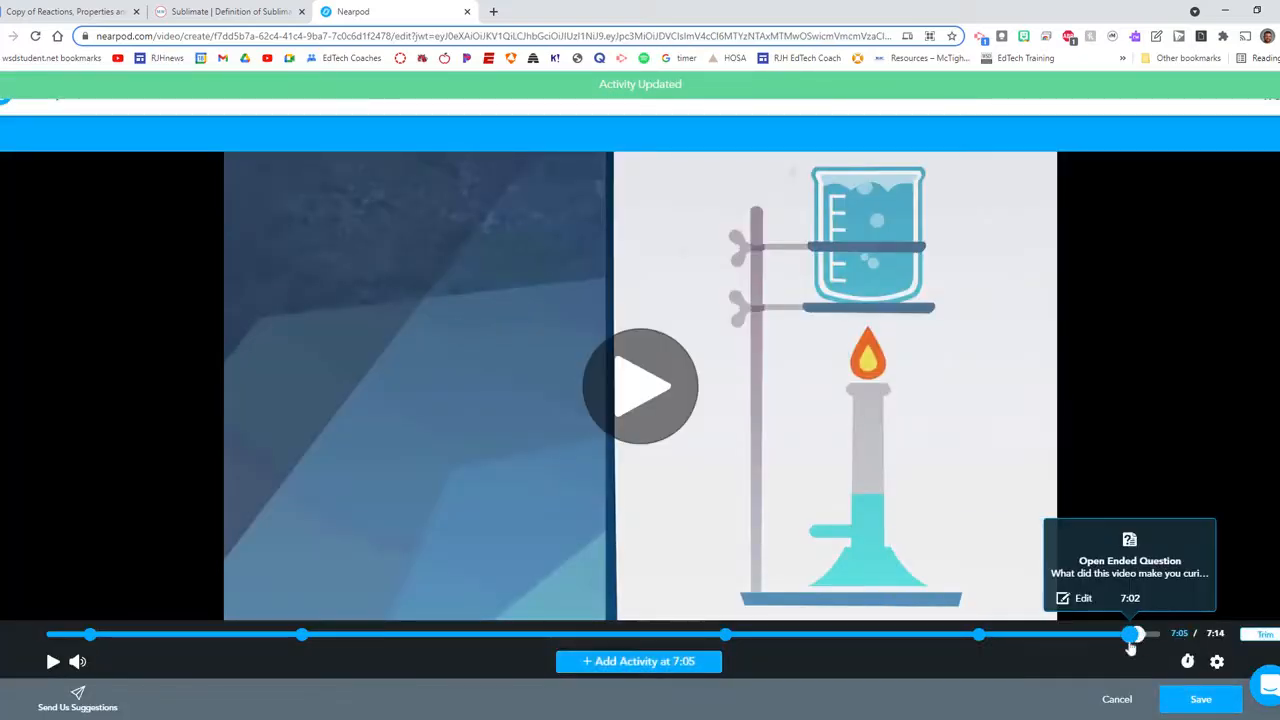
- Replace the open-ended question at 7:02 with "Write down the law of conservation and explain what it means." and save the activity
left_click(1068, 600)
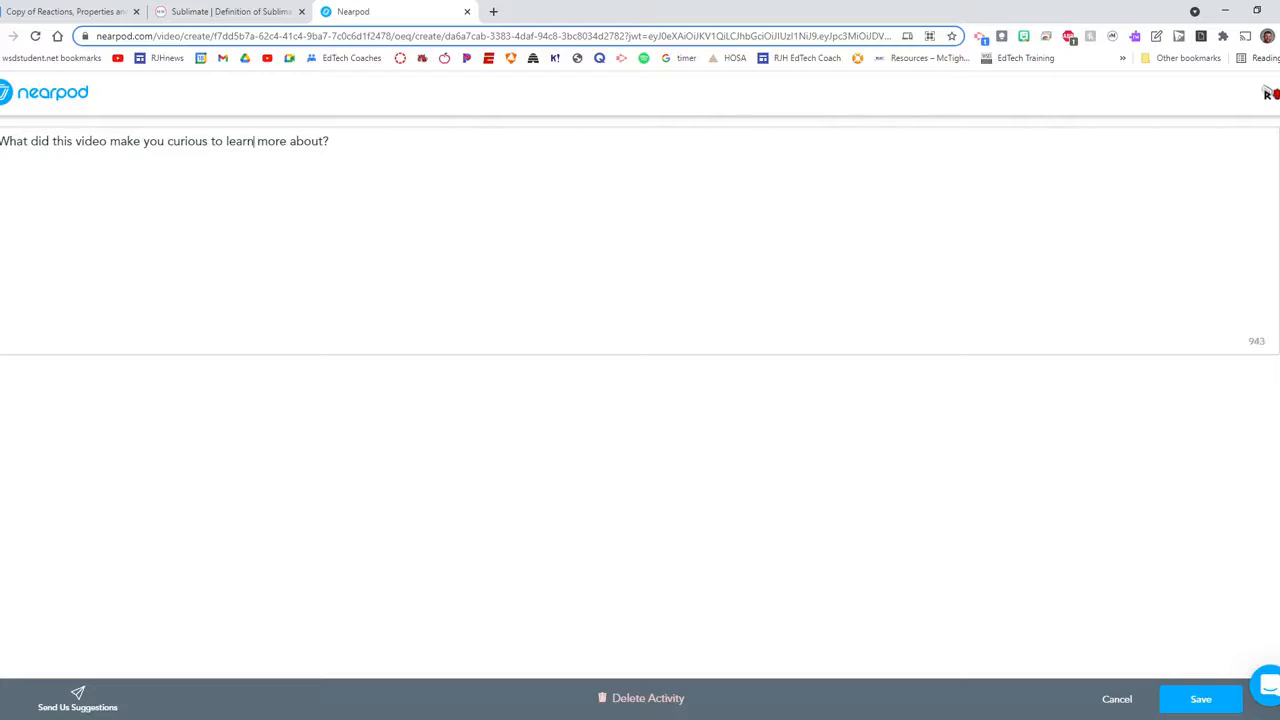
key("ctrl+a")
type("Write down the law of conservation and explain what it means.")
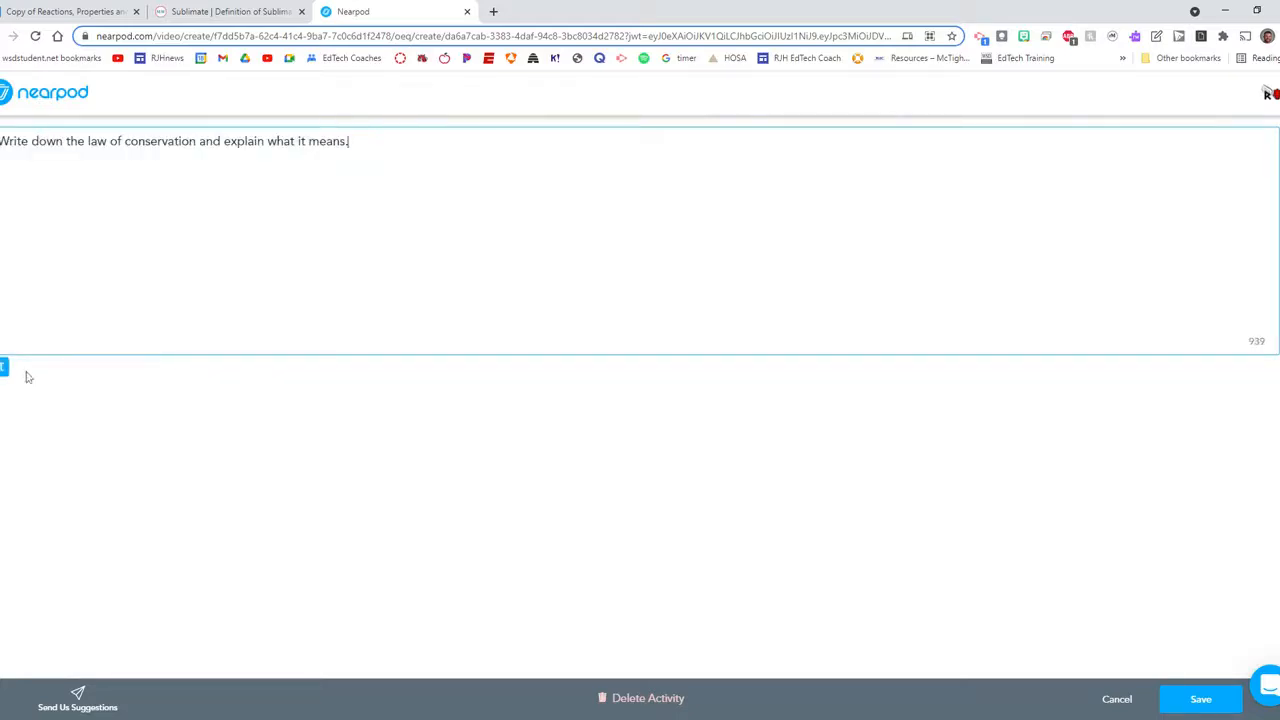
left_click(1203, 709)
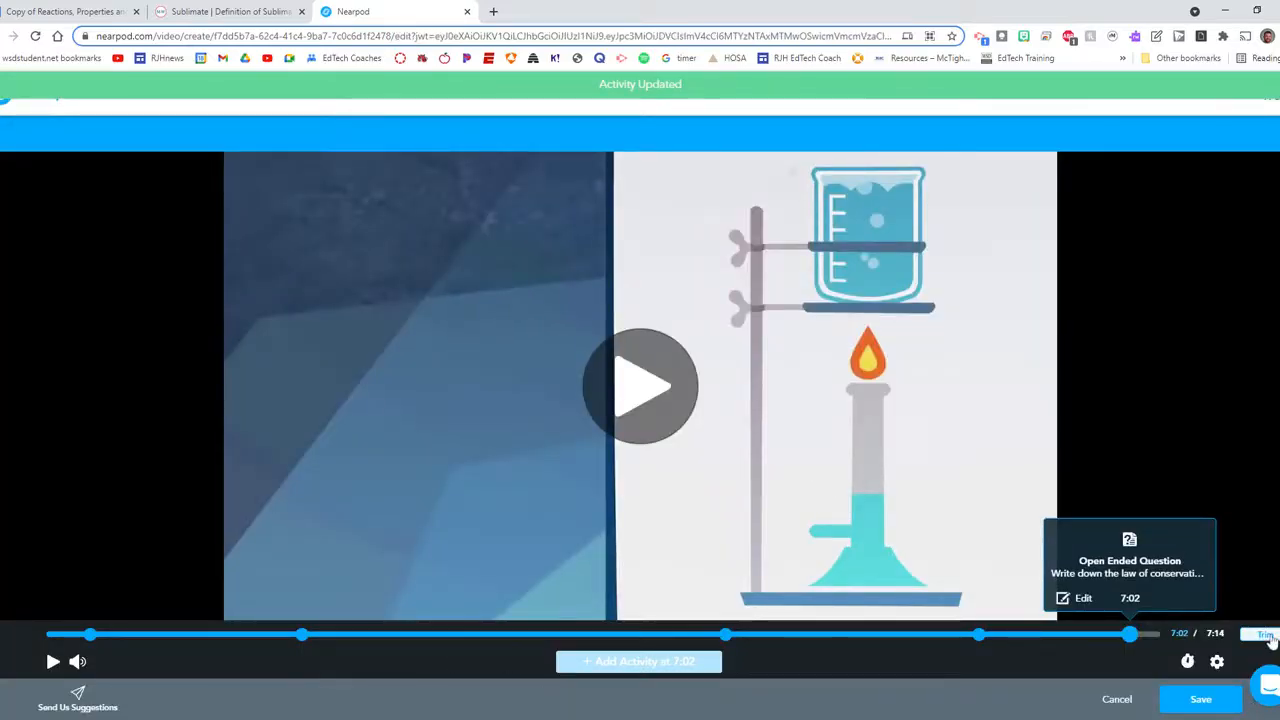
- Show the video's trim range and save the interactive video to the lesson
left_click(1268, 636)
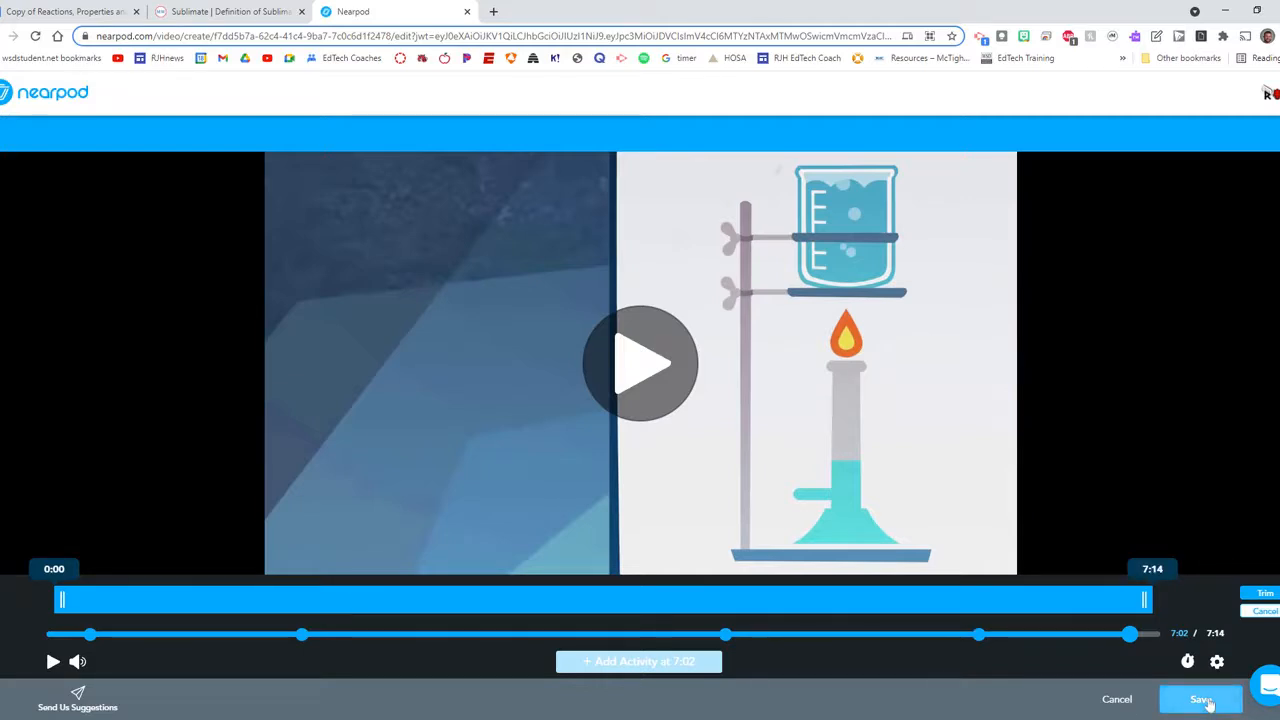
left_click(1202, 699)
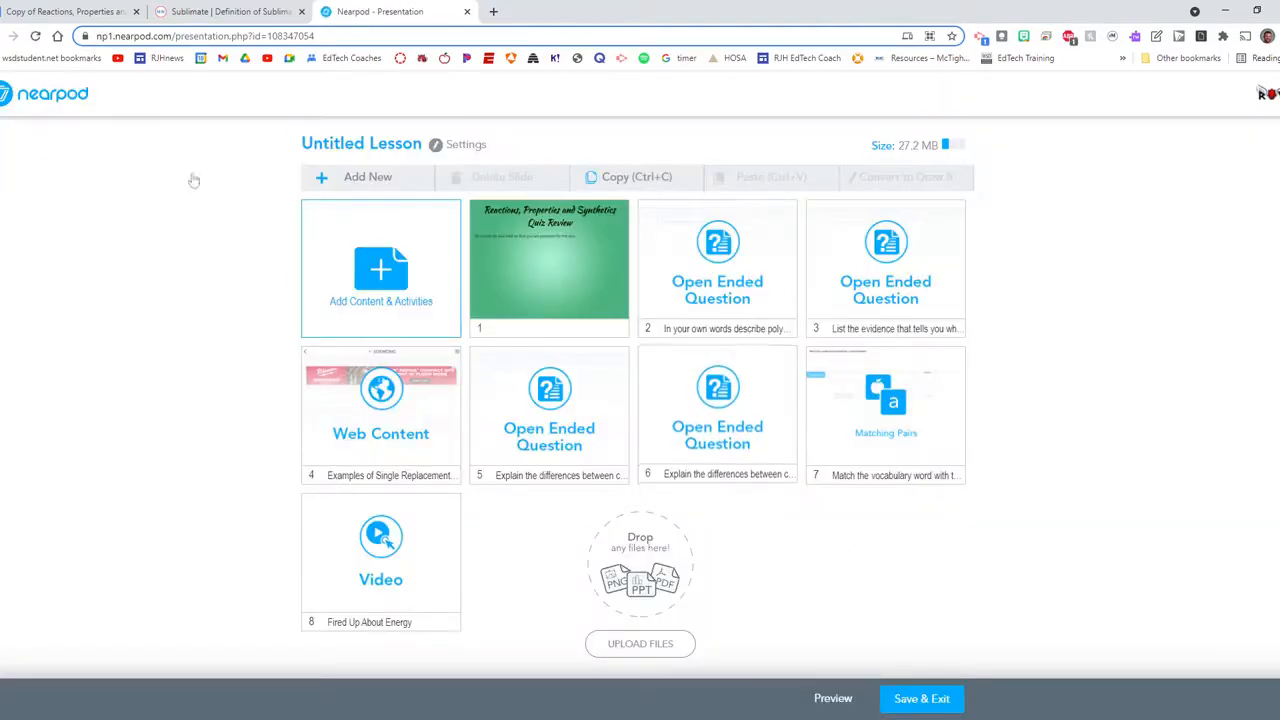
- Switch to the quiz review document and copy question 8 about how energy relates to particle motion
left_click(66, 12)
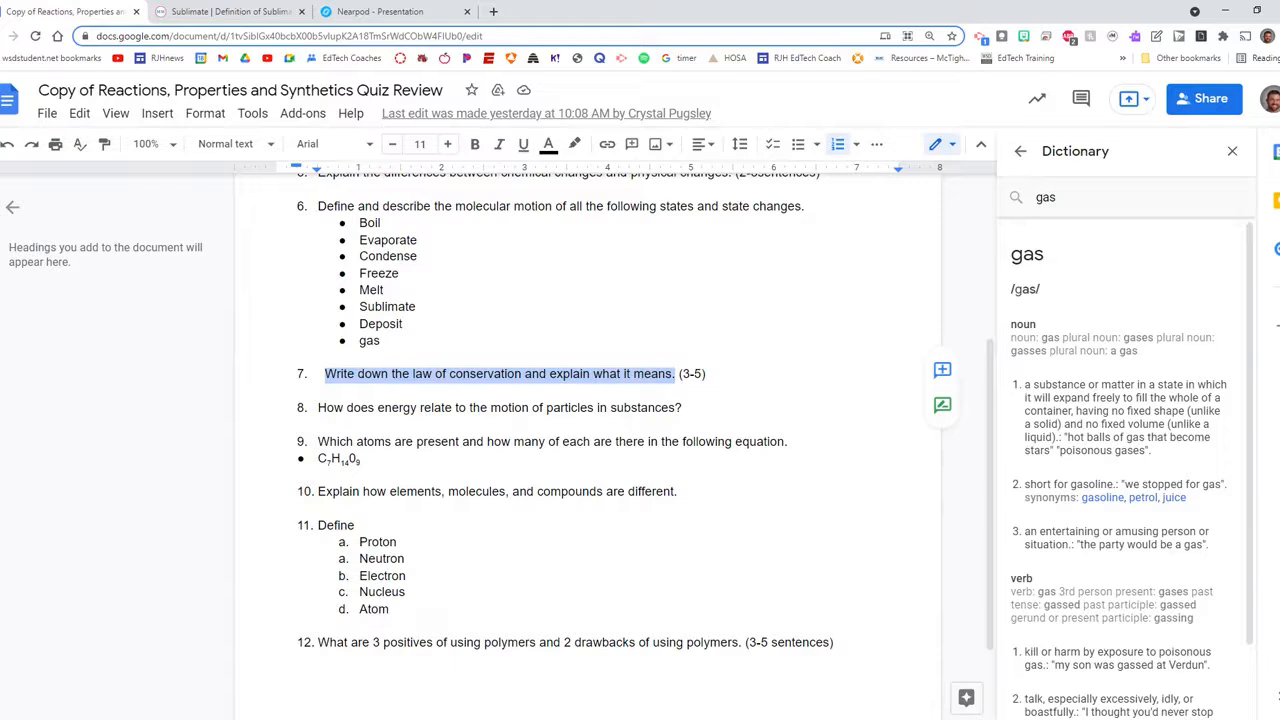
triple_click(397, 408)
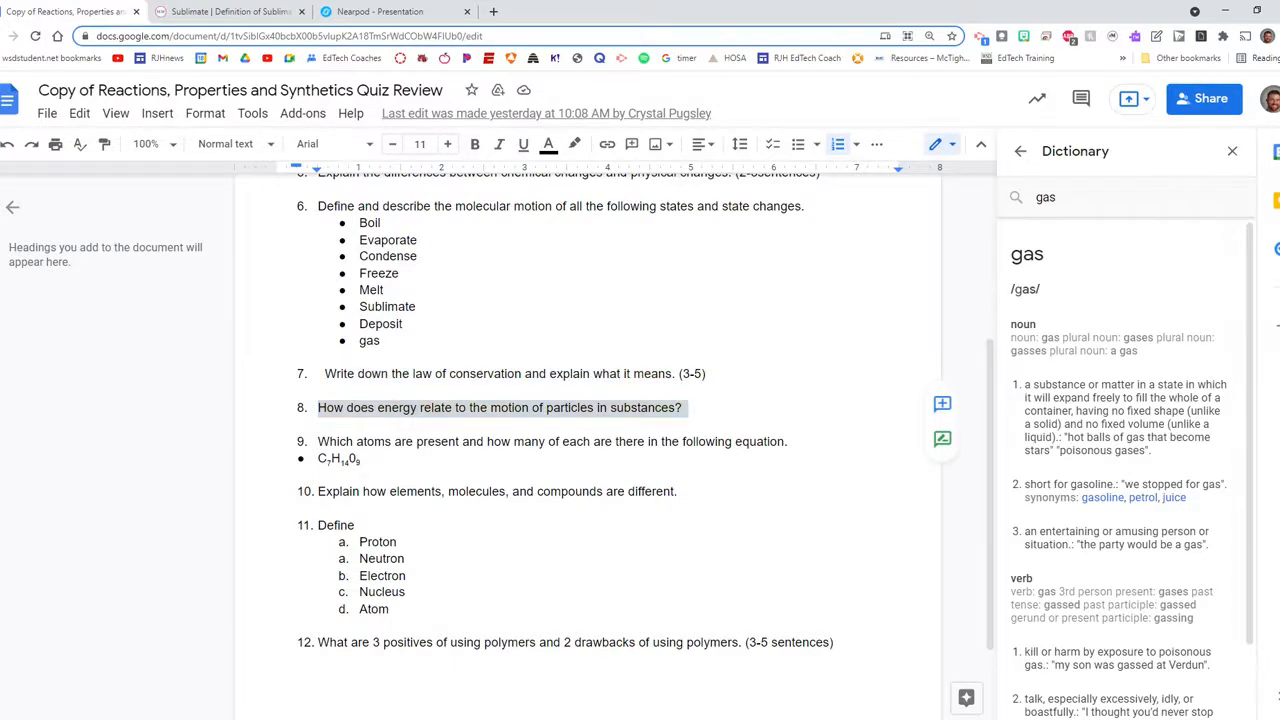
right_click(422, 407)
left_click(466, 182)
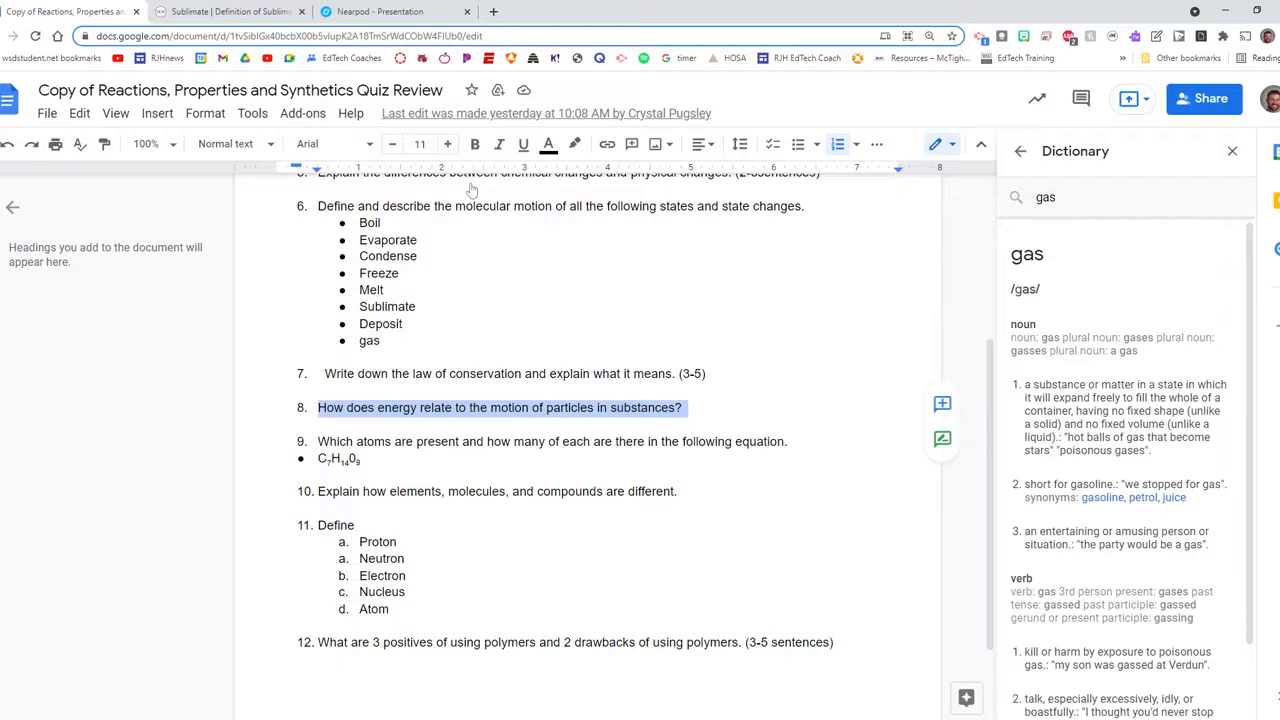
- Return to the Nearpod lesson and start a new Collaborate Board activity, checking the review document's remaining questions along the way
left_click(387, 8)
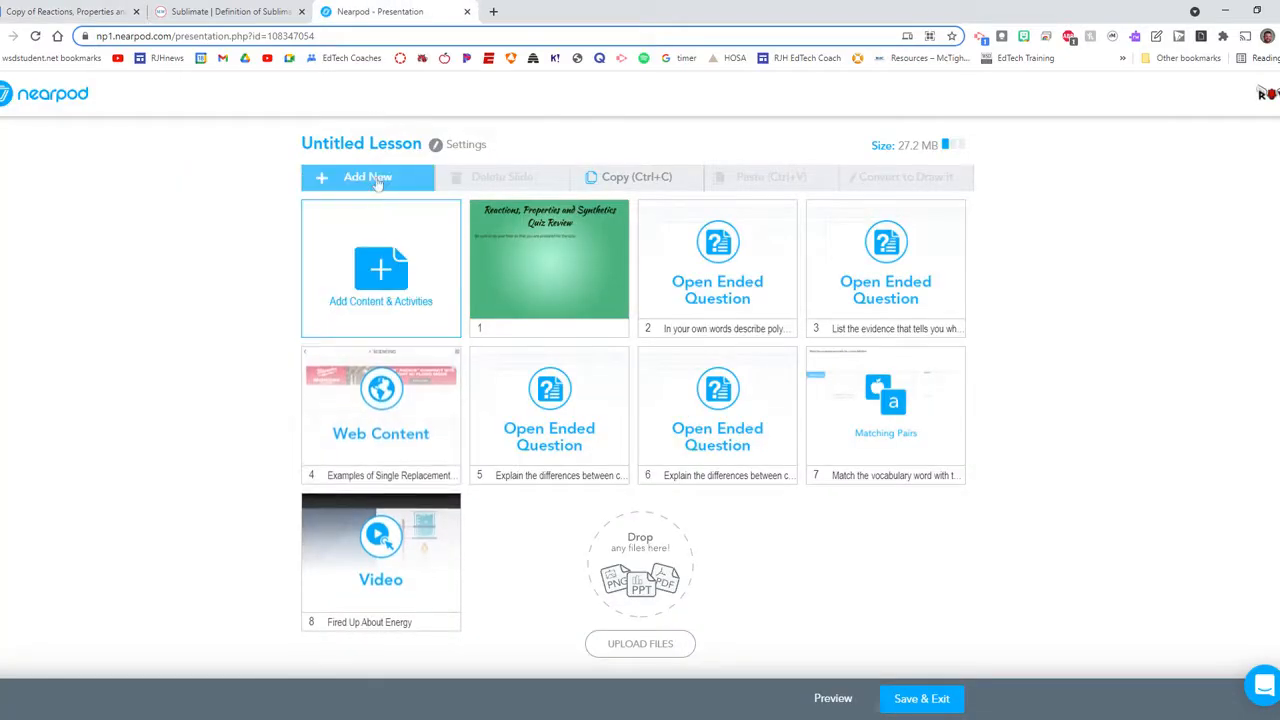
left_click(386, 266)
left_click(463, 224)
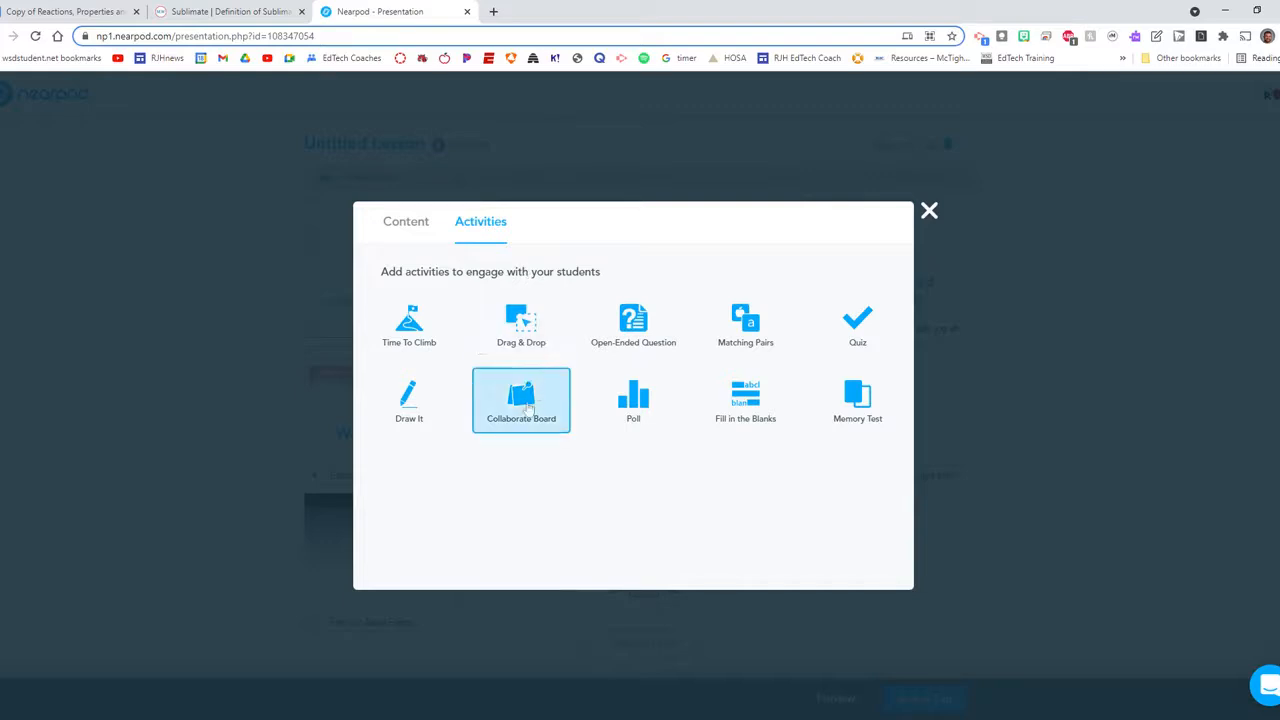
left_click(70, 11)
scroll(615, 446, "down", 2)
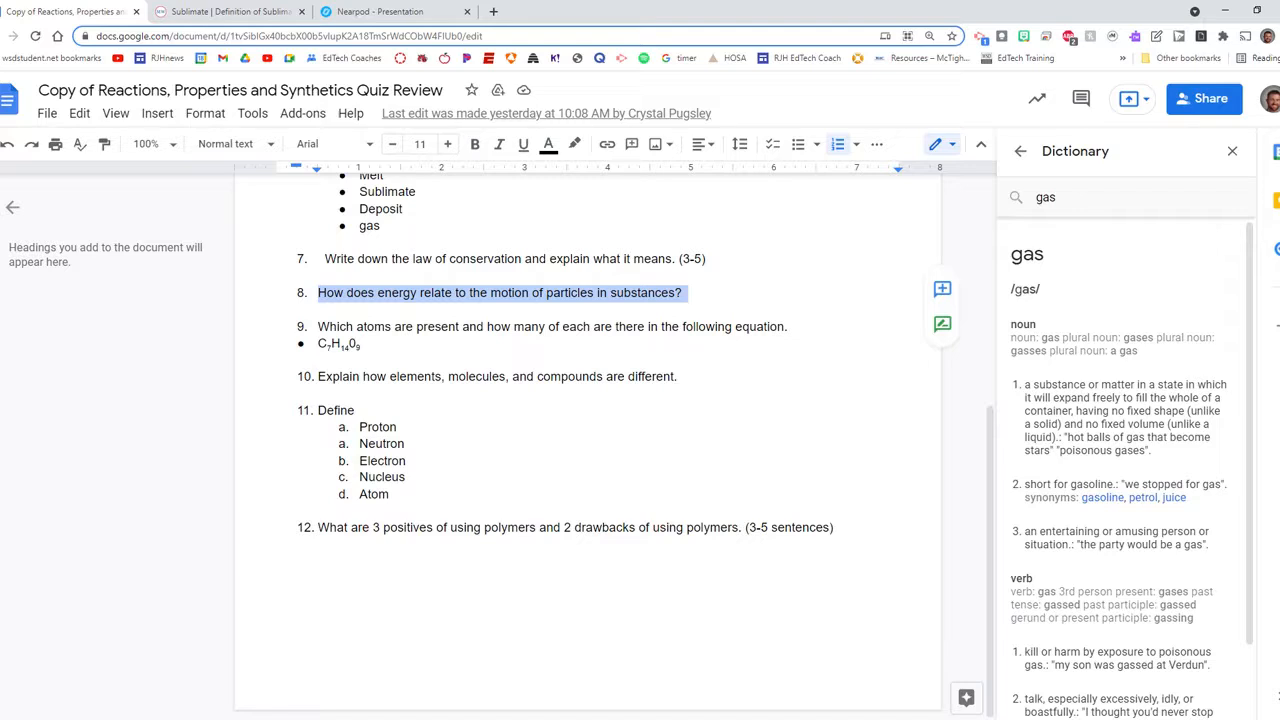
scroll(588, 440, "up", 1)
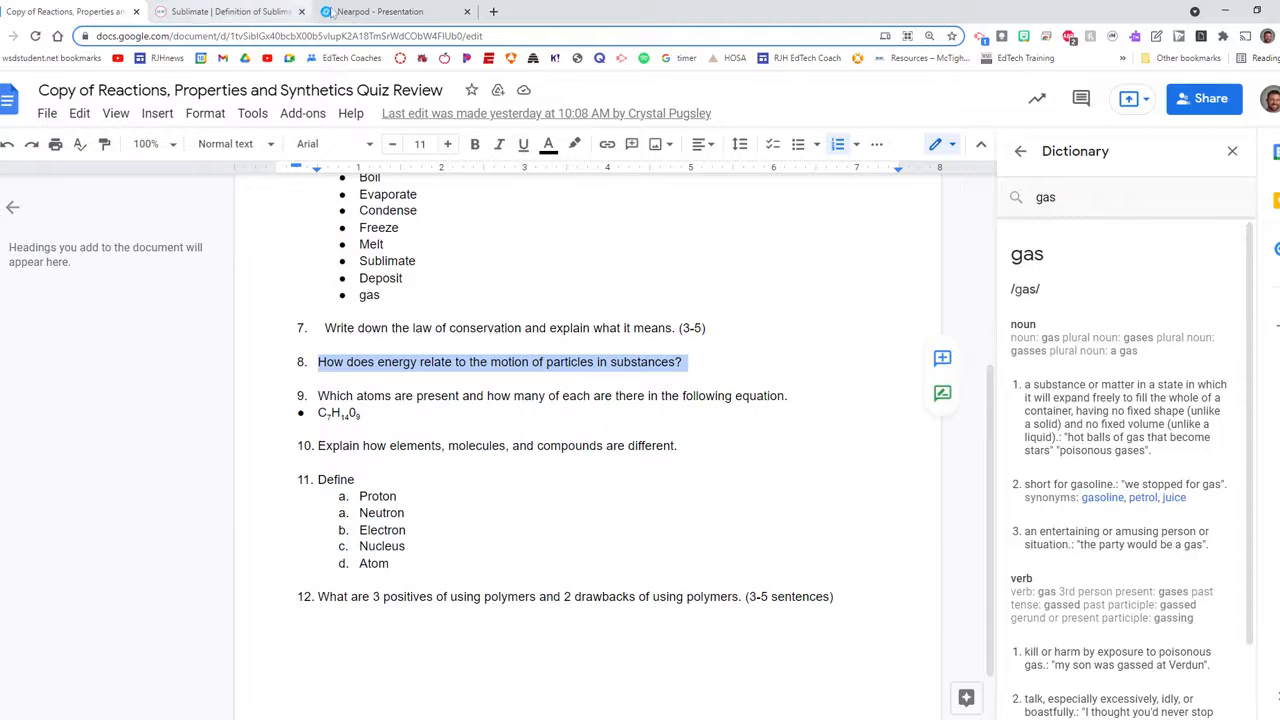
left_click(372, 11)
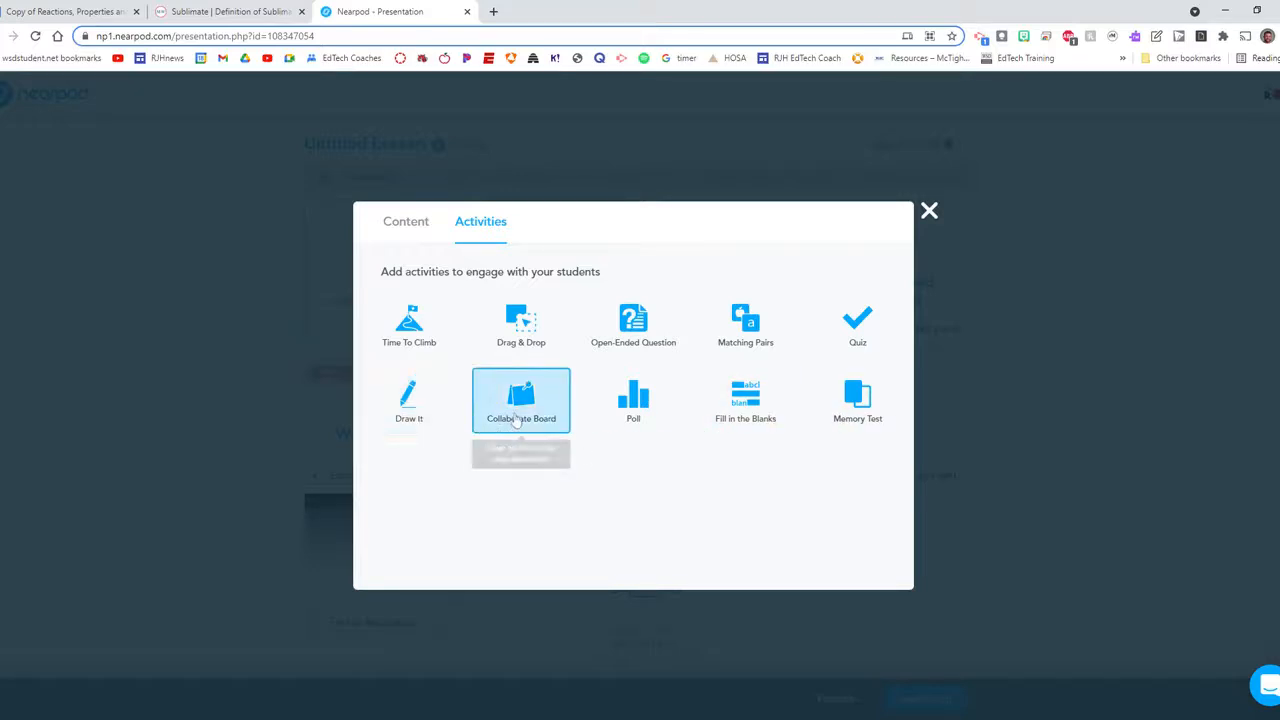
left_click(517, 410)
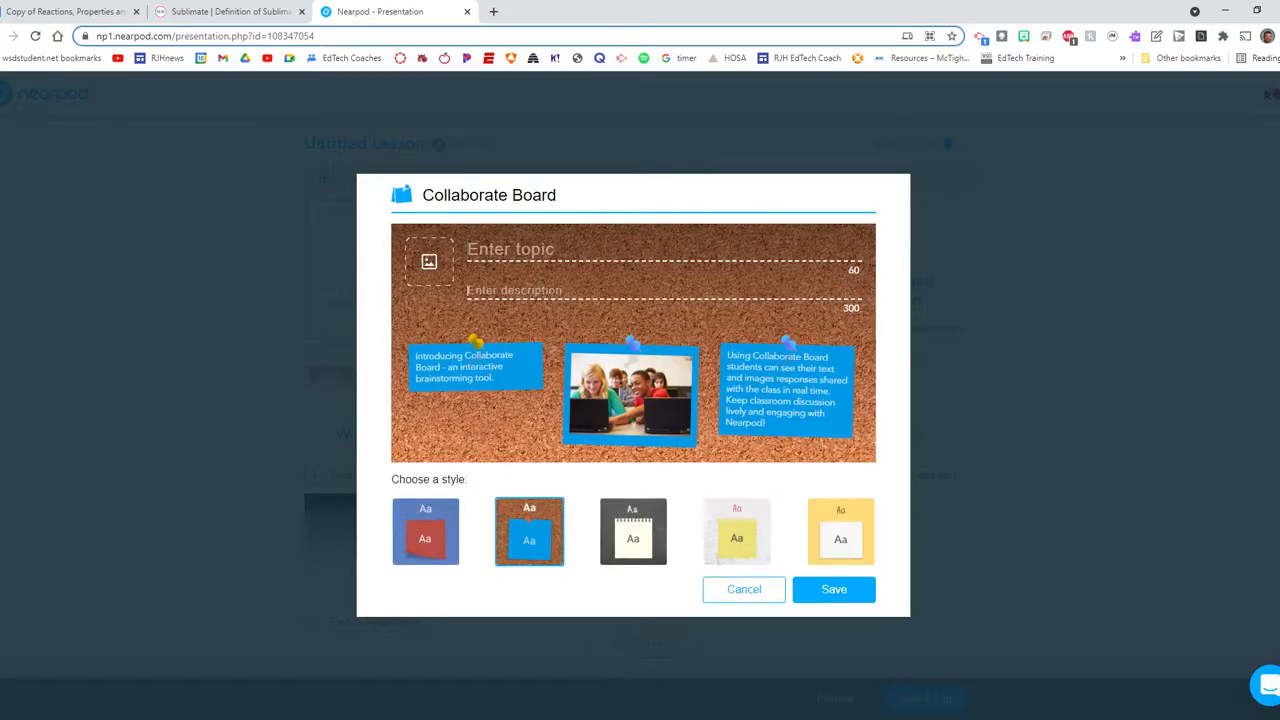
- Paste the copied energy question as the board's description and topic, apply the yellow style with white notes, and save
key("Tab")
key("ctrl+v")
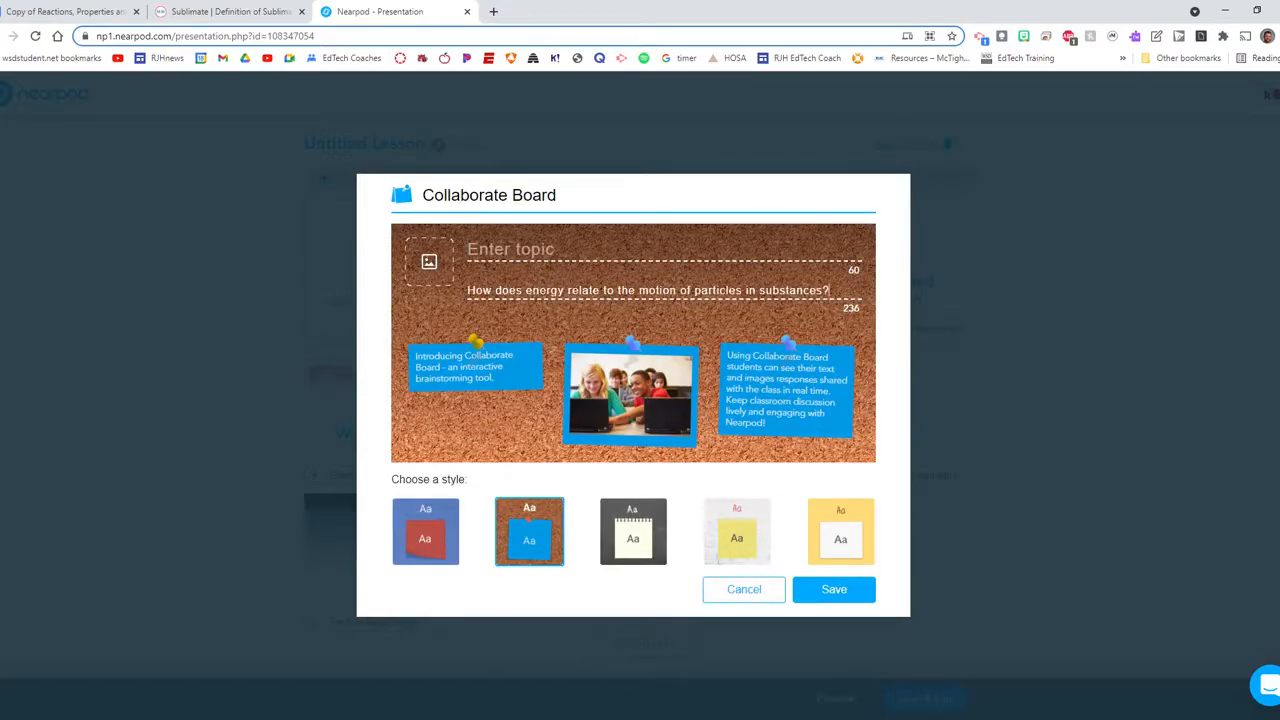
left_click(475, 249)
key("ctrl+v")
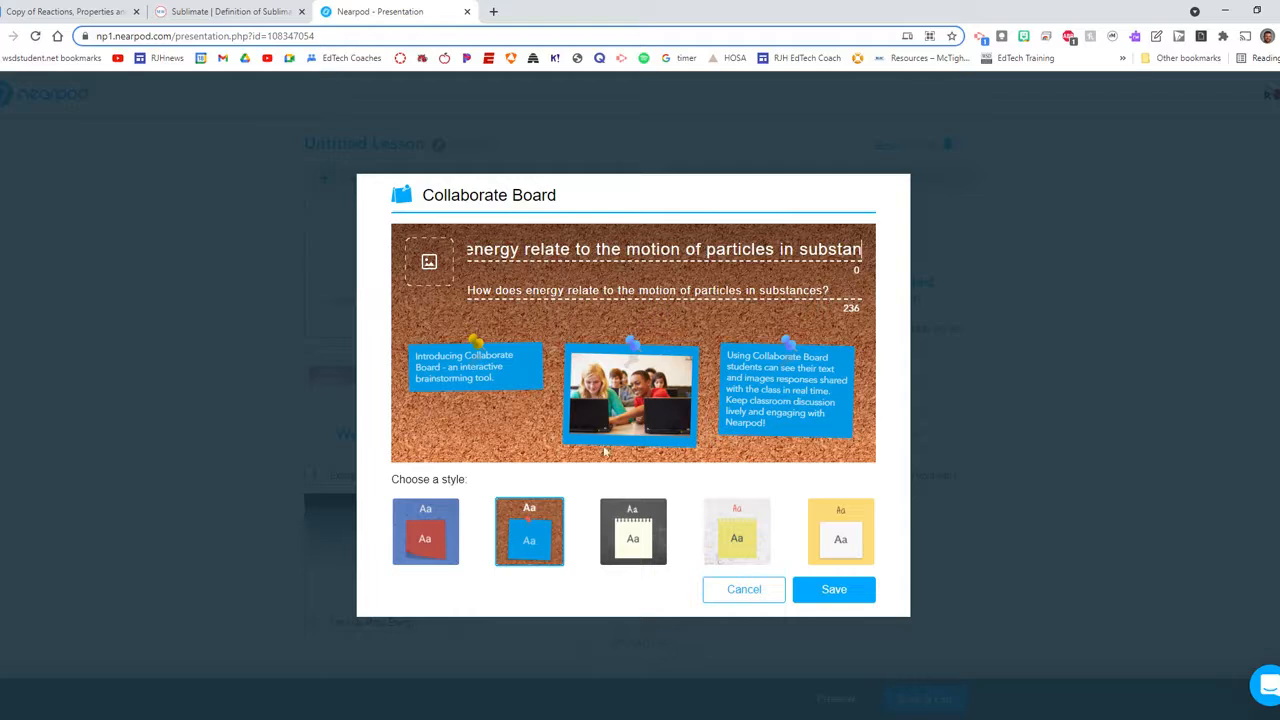
left_click(846, 550)
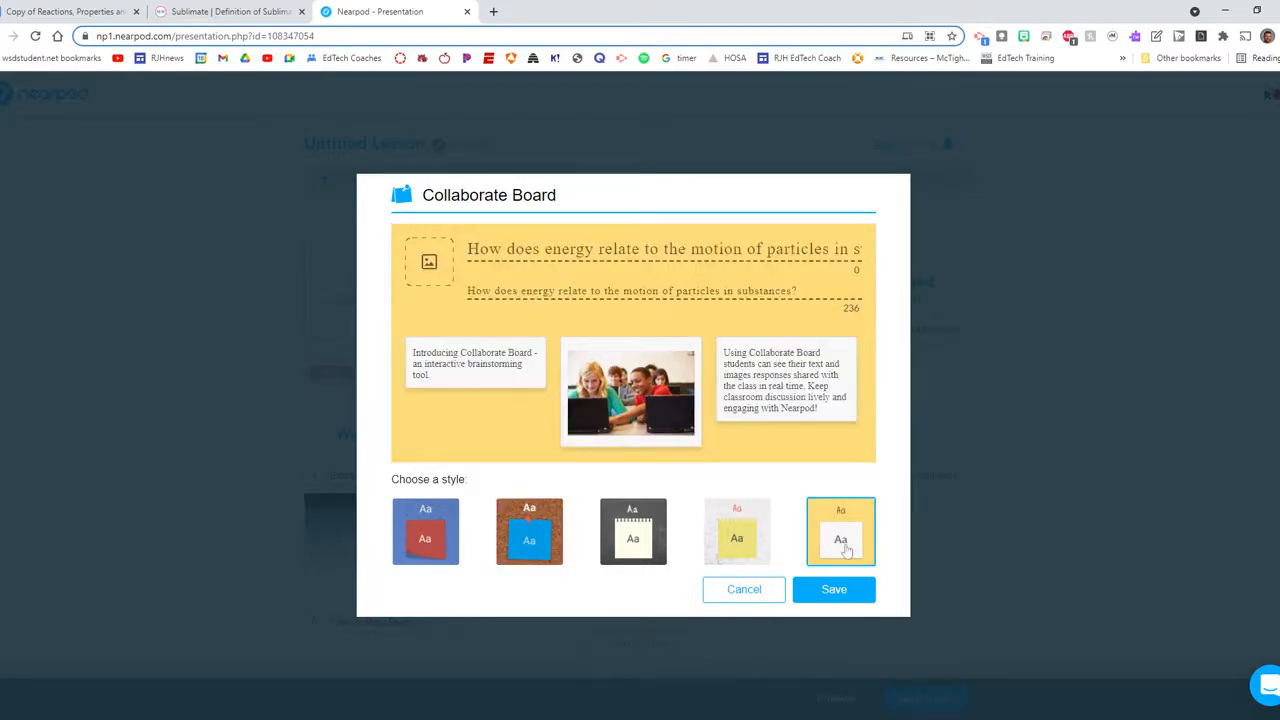
left_click(822, 589)
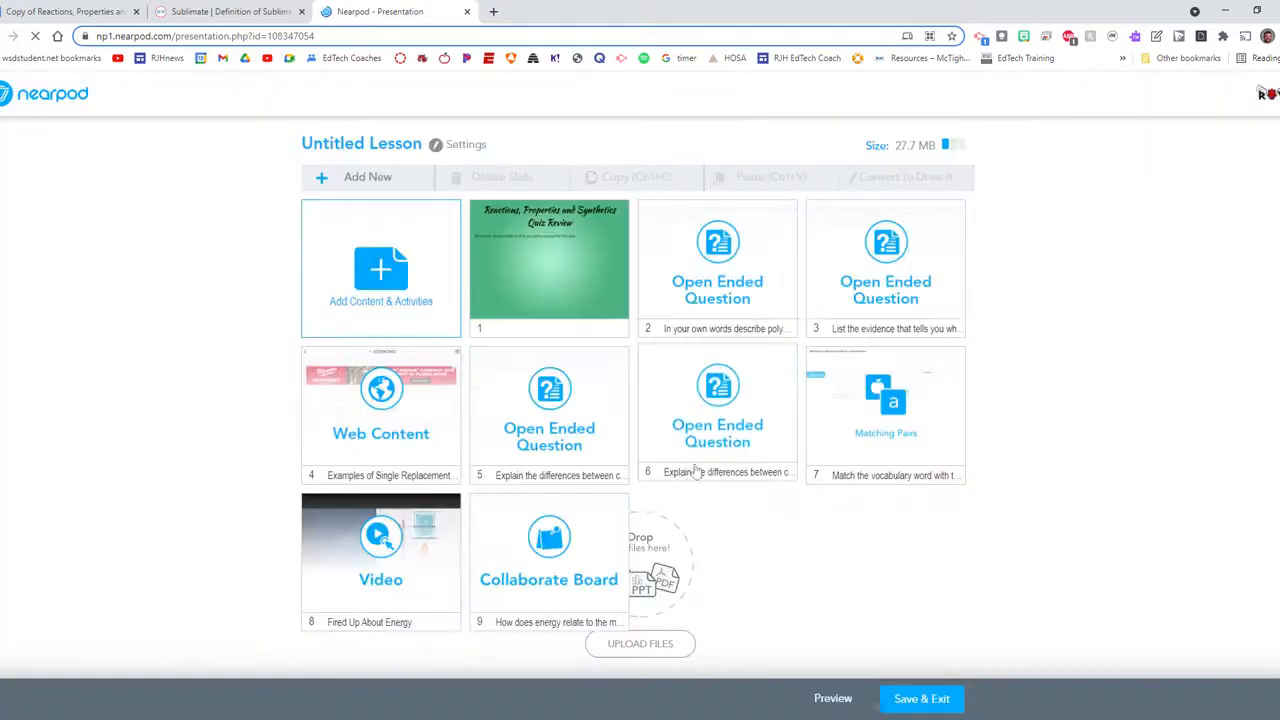
- Copy question 9 together with its chemical formula from the quiz review document
left_click(28, 12)
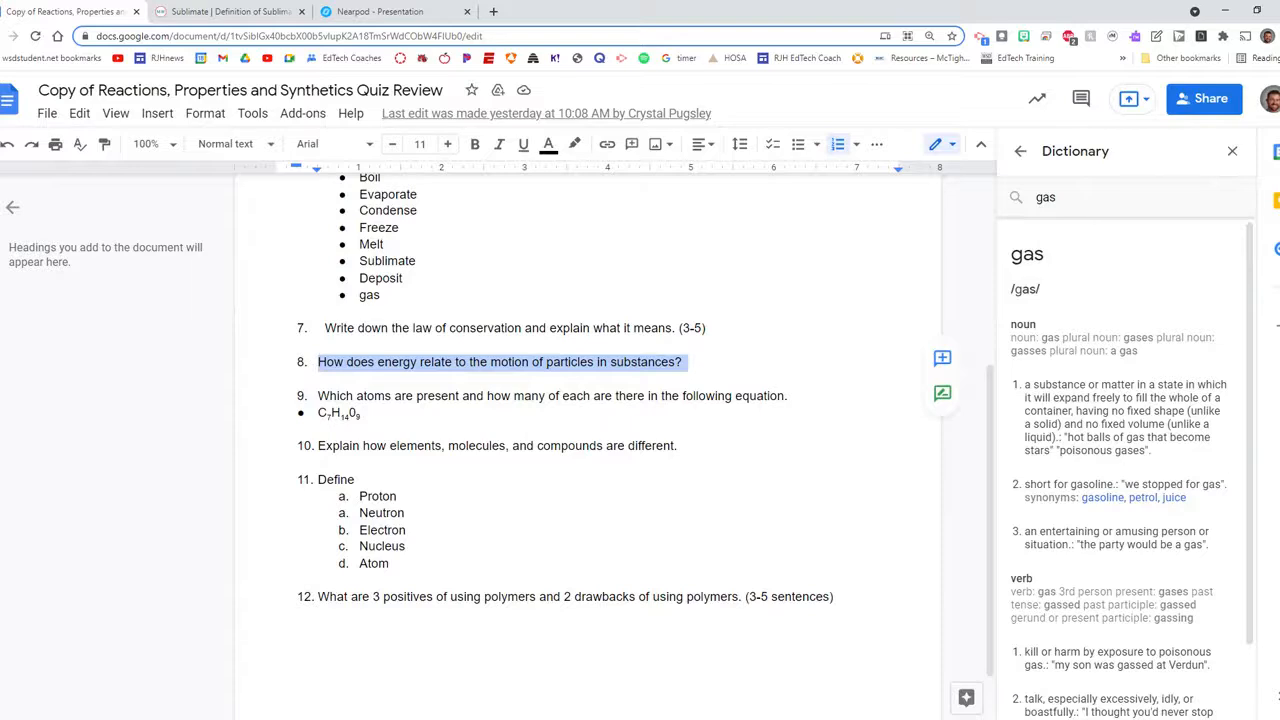
triple_click(334, 395)
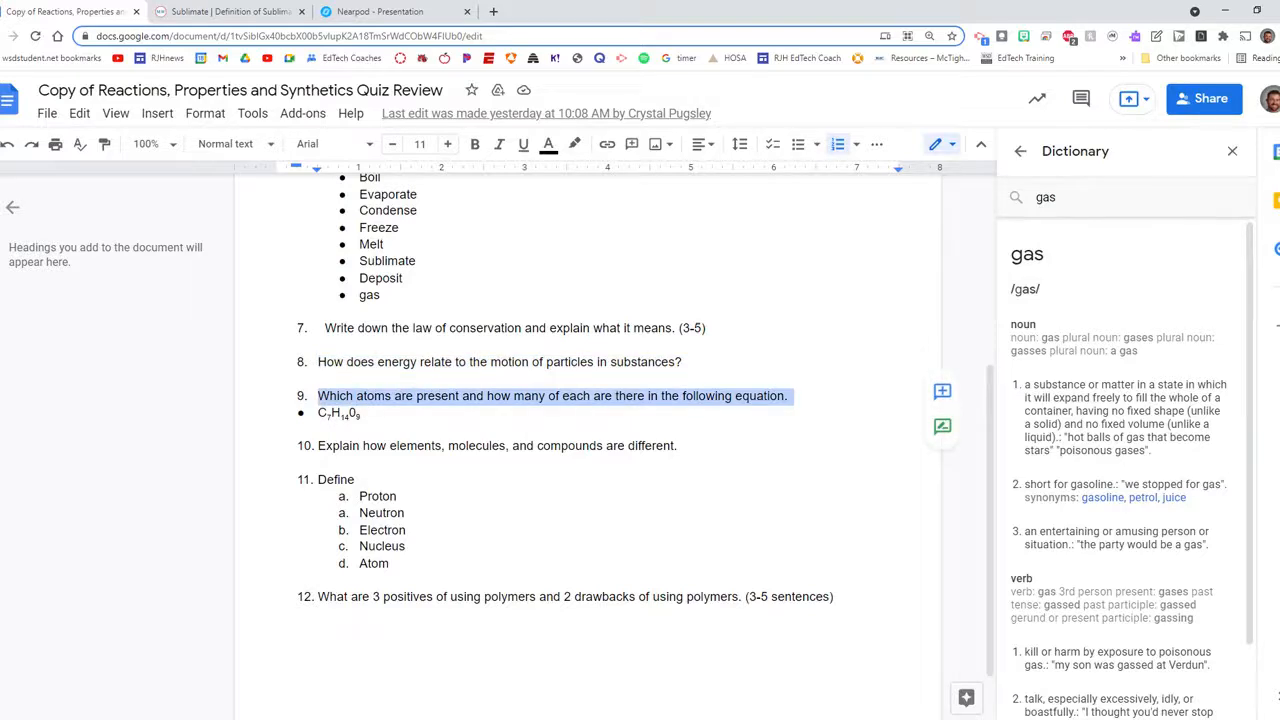
left_click(318, 396)
left_click_drag(318, 396, 366, 415)
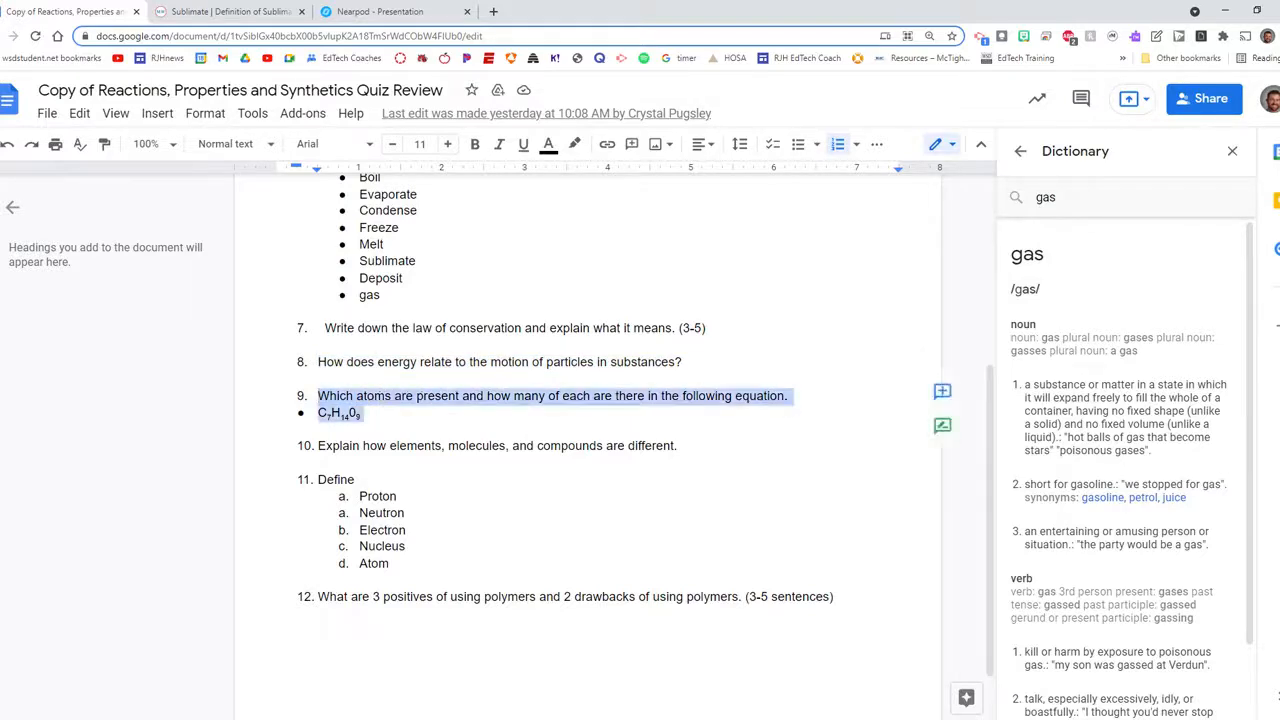
right_click(346, 408)
left_click(395, 256)
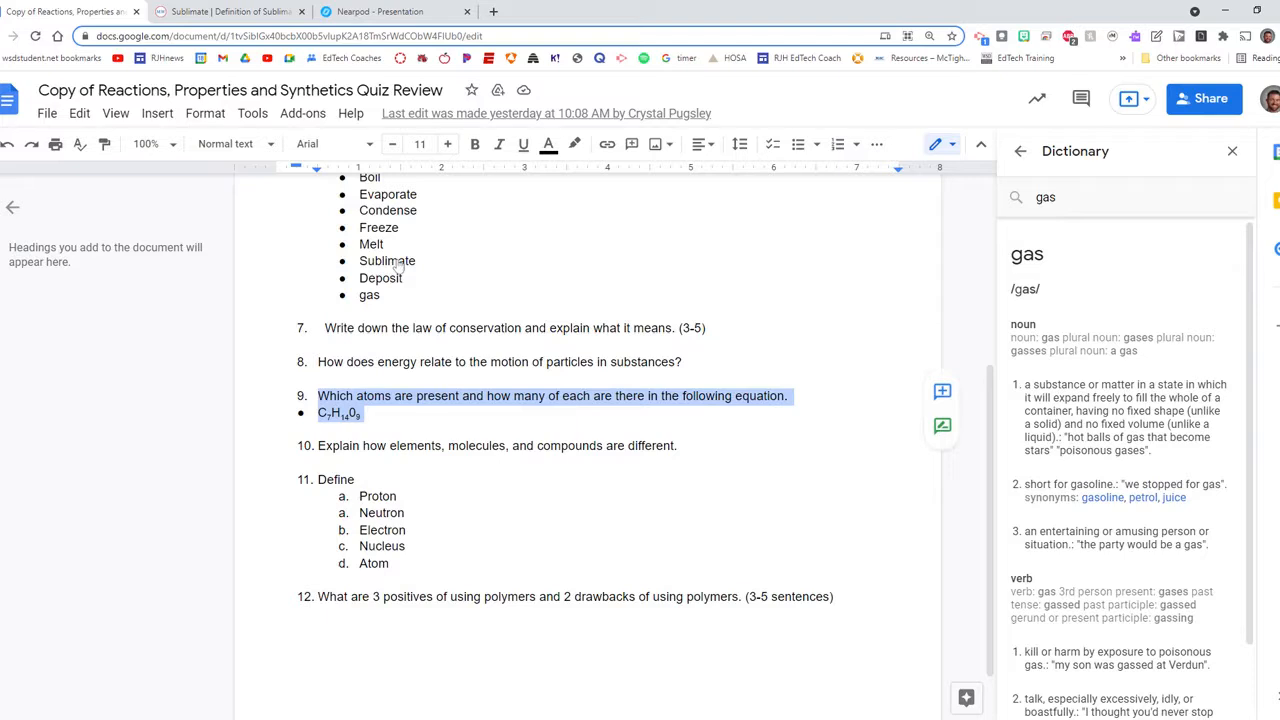
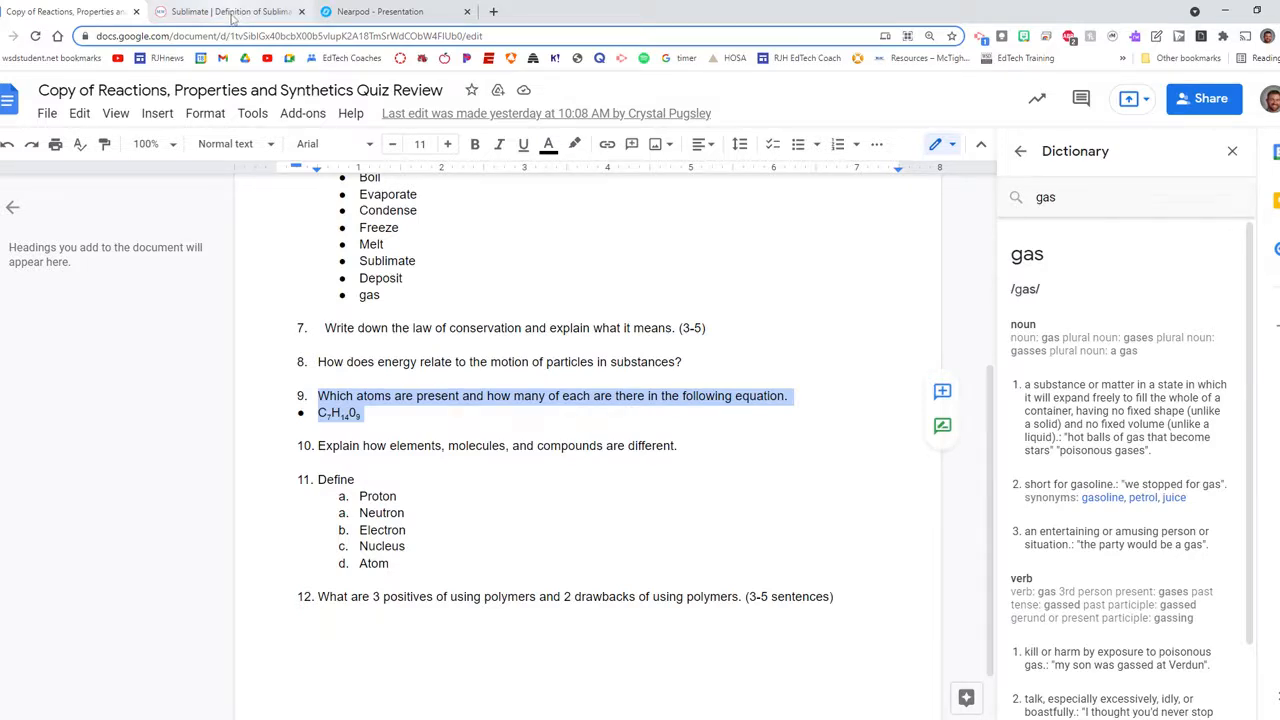
- Add a Quiz activity to the Nearpod lesson and enter the copied atoms question with its formula as the question text
left_click(340, 12)
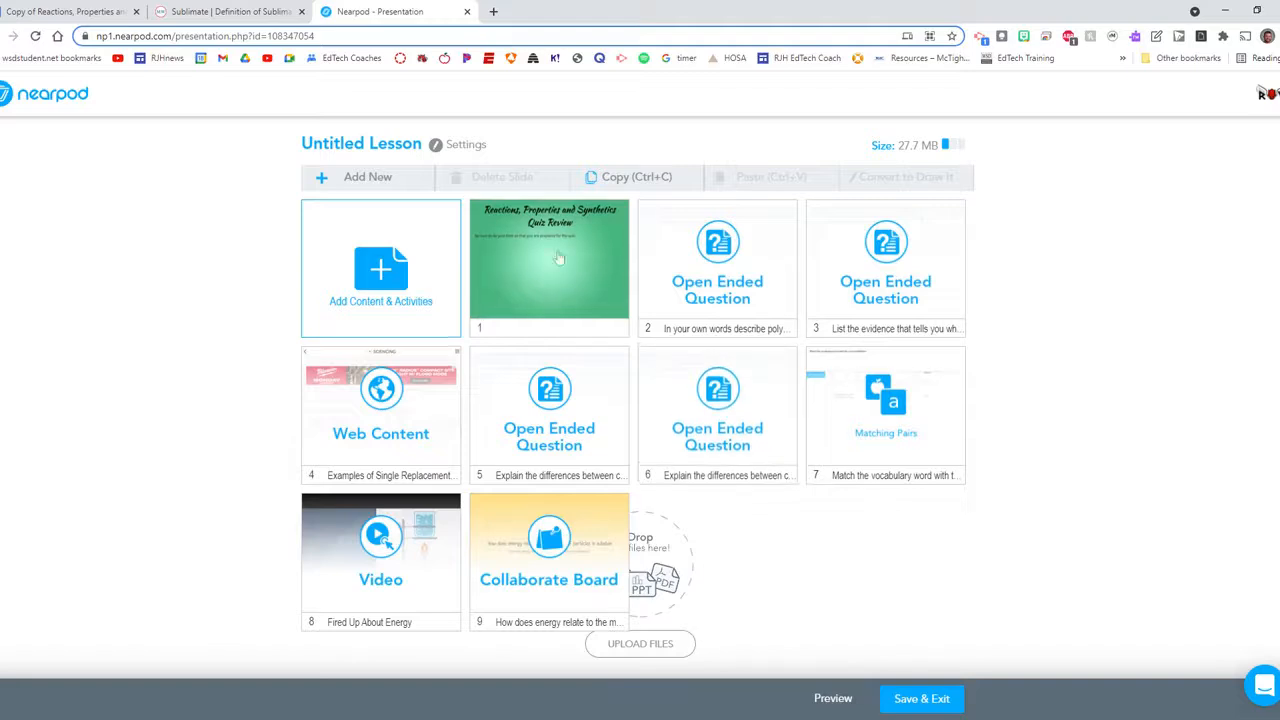
left_click(380, 275)
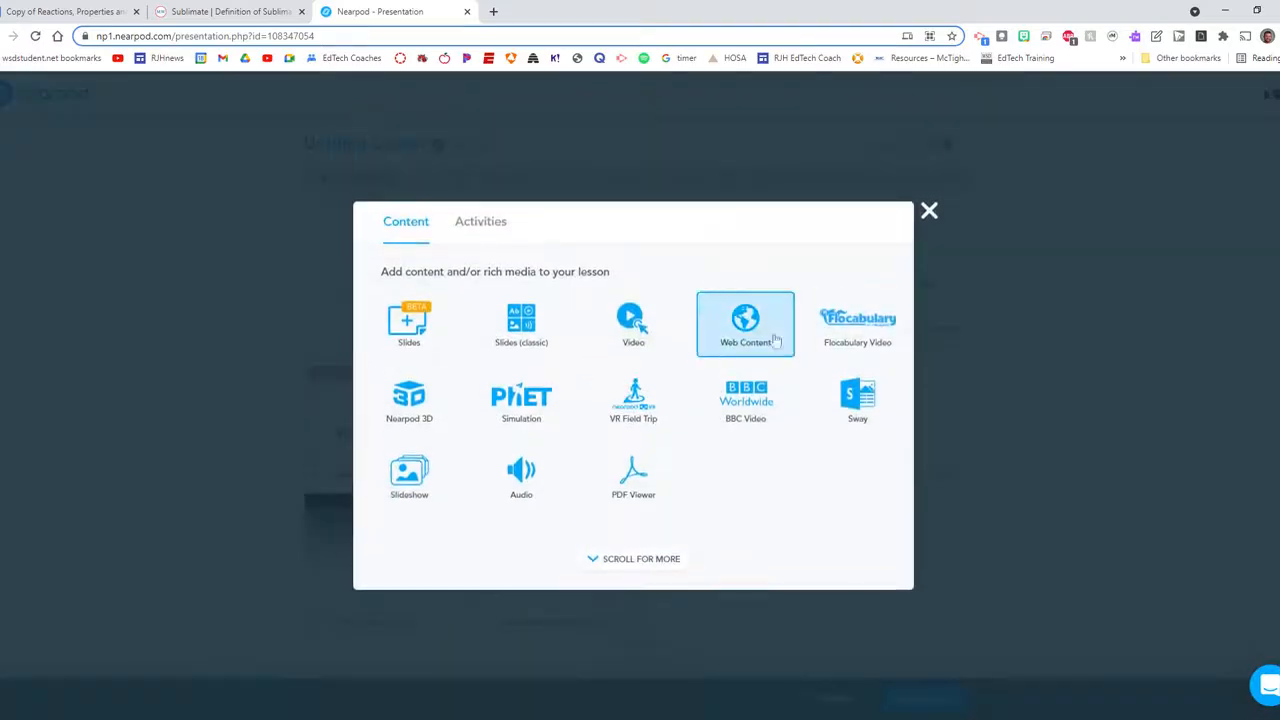
left_click(489, 232)
left_click(867, 336)
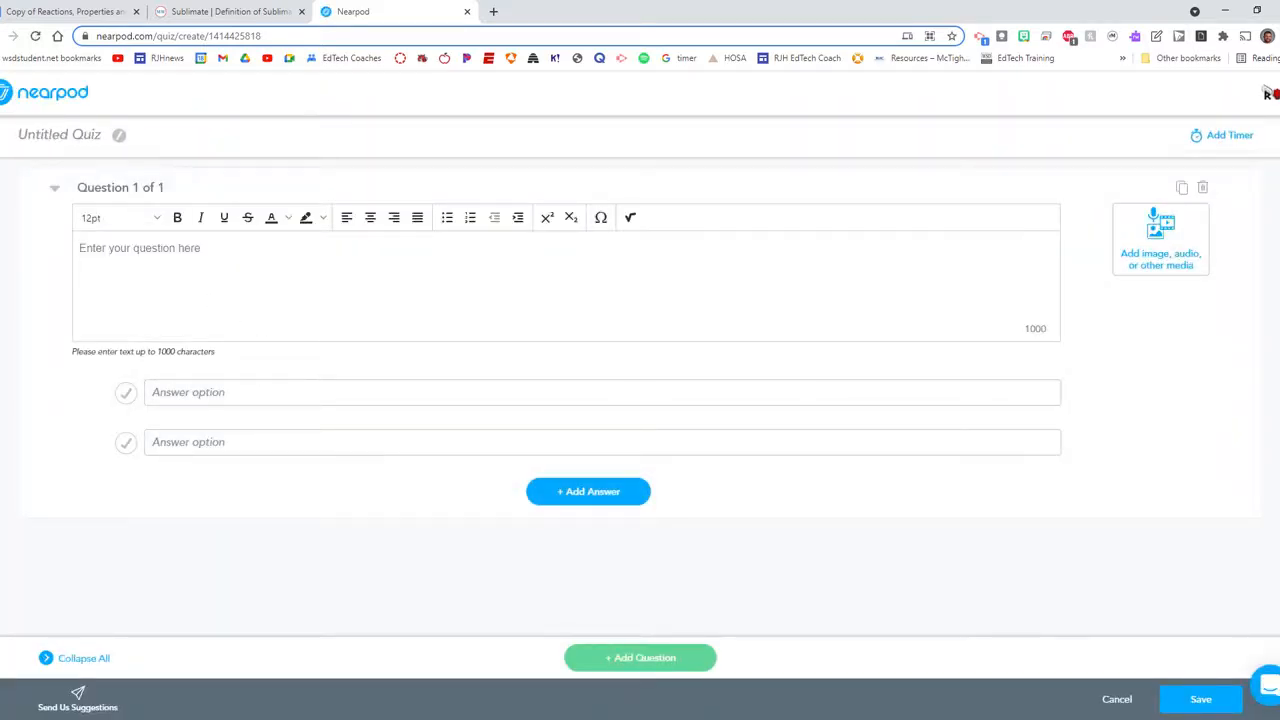
type("Which atoms are present and how many of each are there in the following equation. C7H14O9")
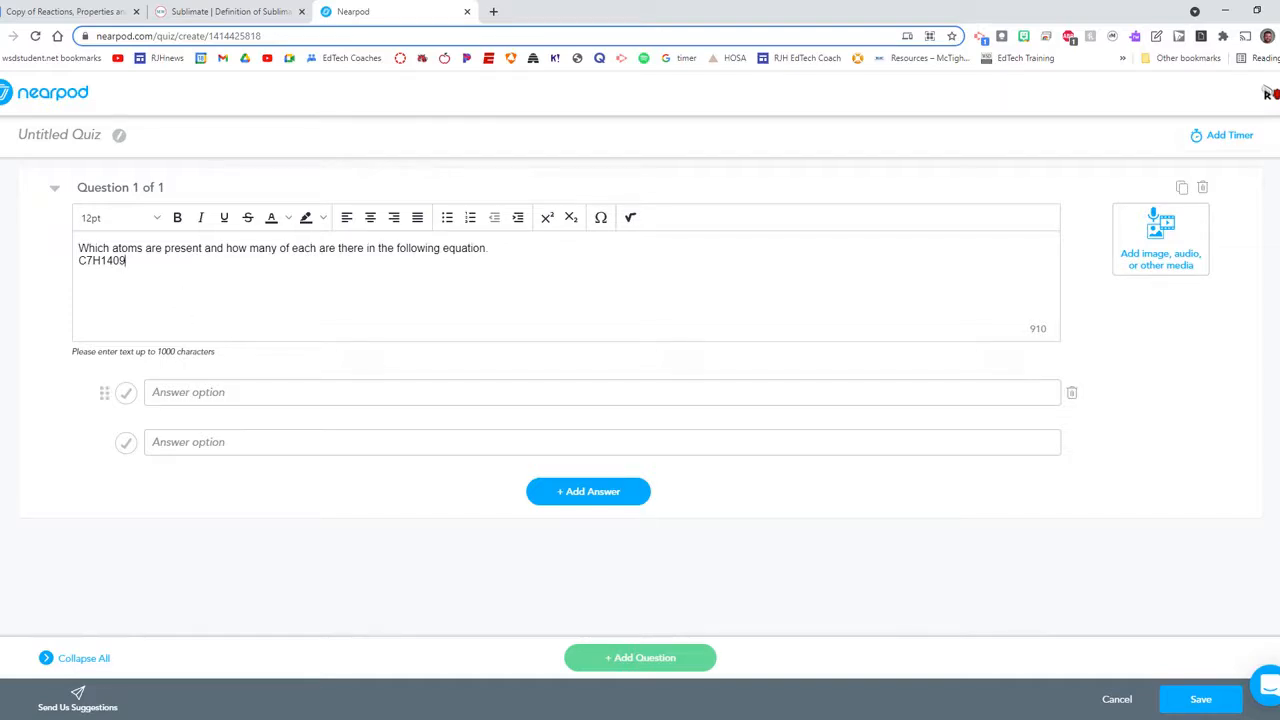
- Enter "Carbon, Hydrogen, Oxygen" as the first answer option, checking the formula in the review document
left_click(602, 393)
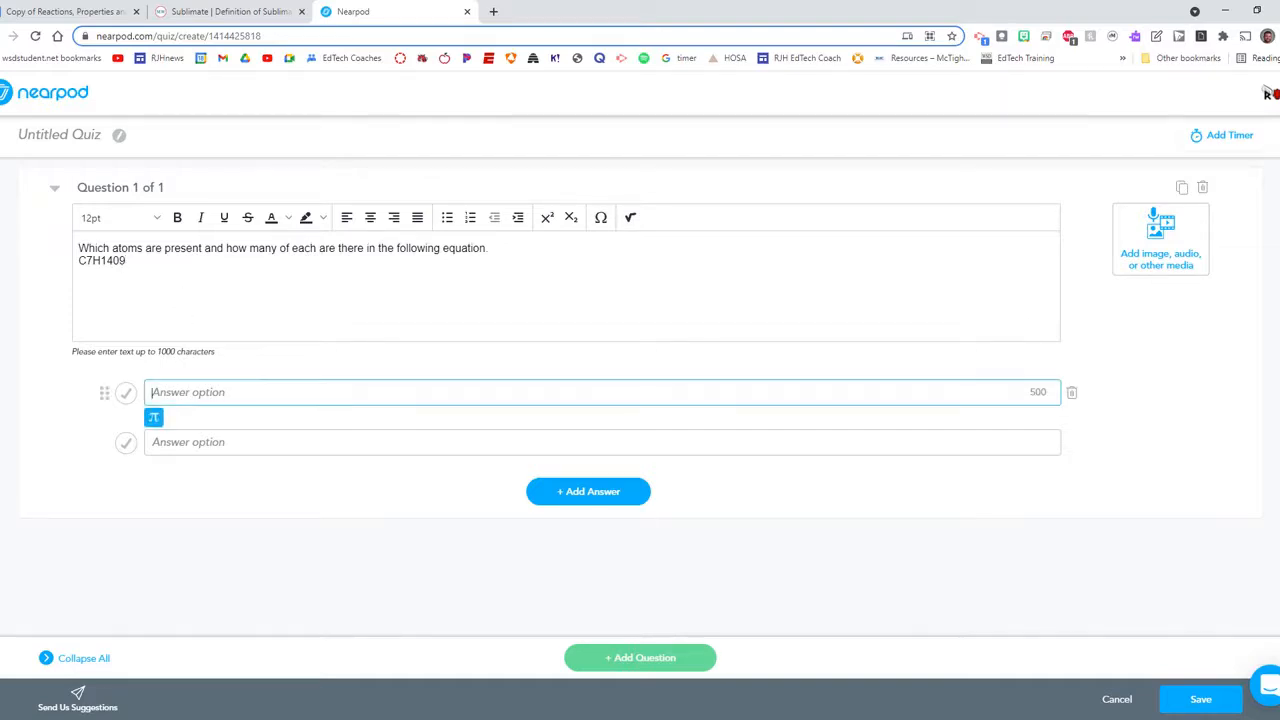
type("Carbon, Hydrogen")
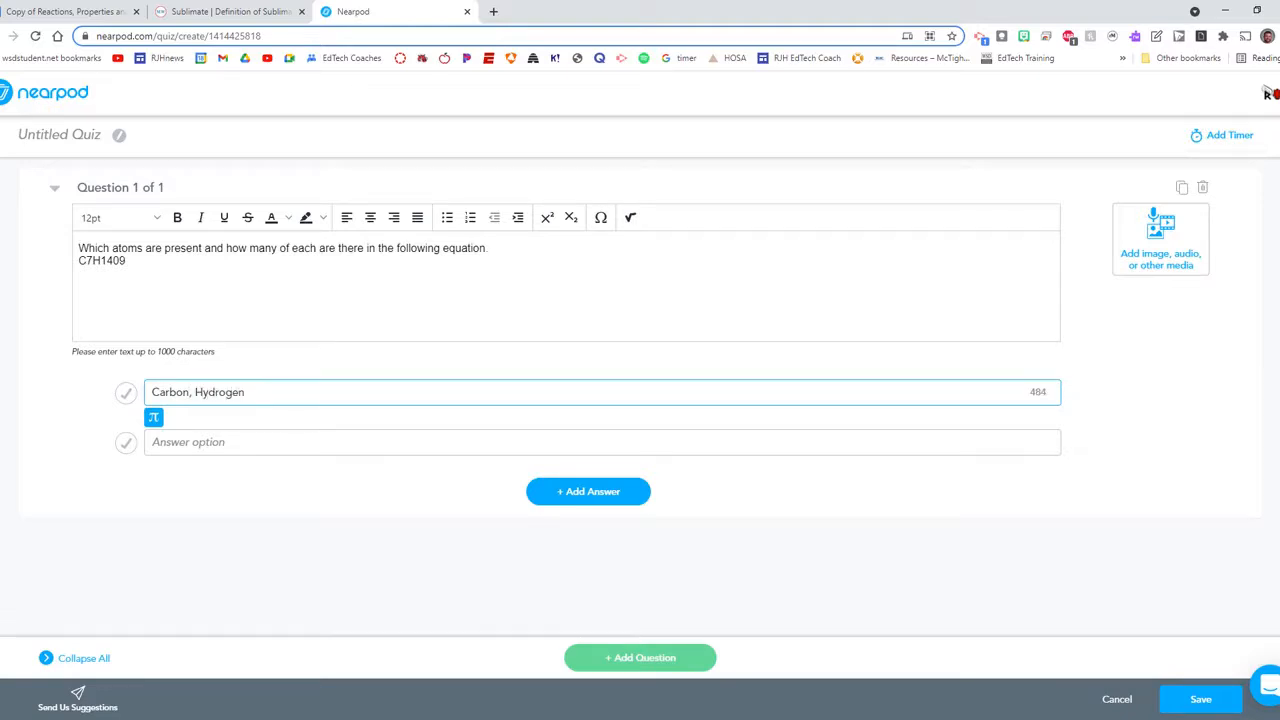
left_click(78, 12)
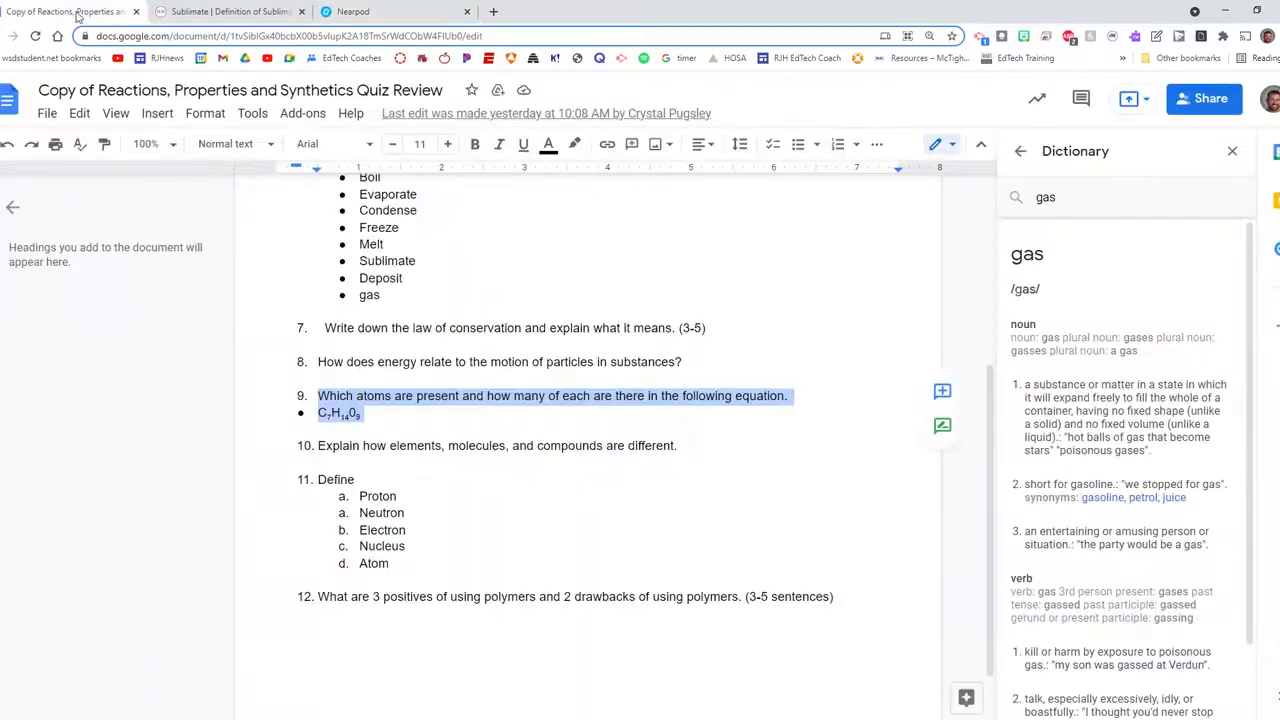
left_click(348, 14)
type(", Oxygen")
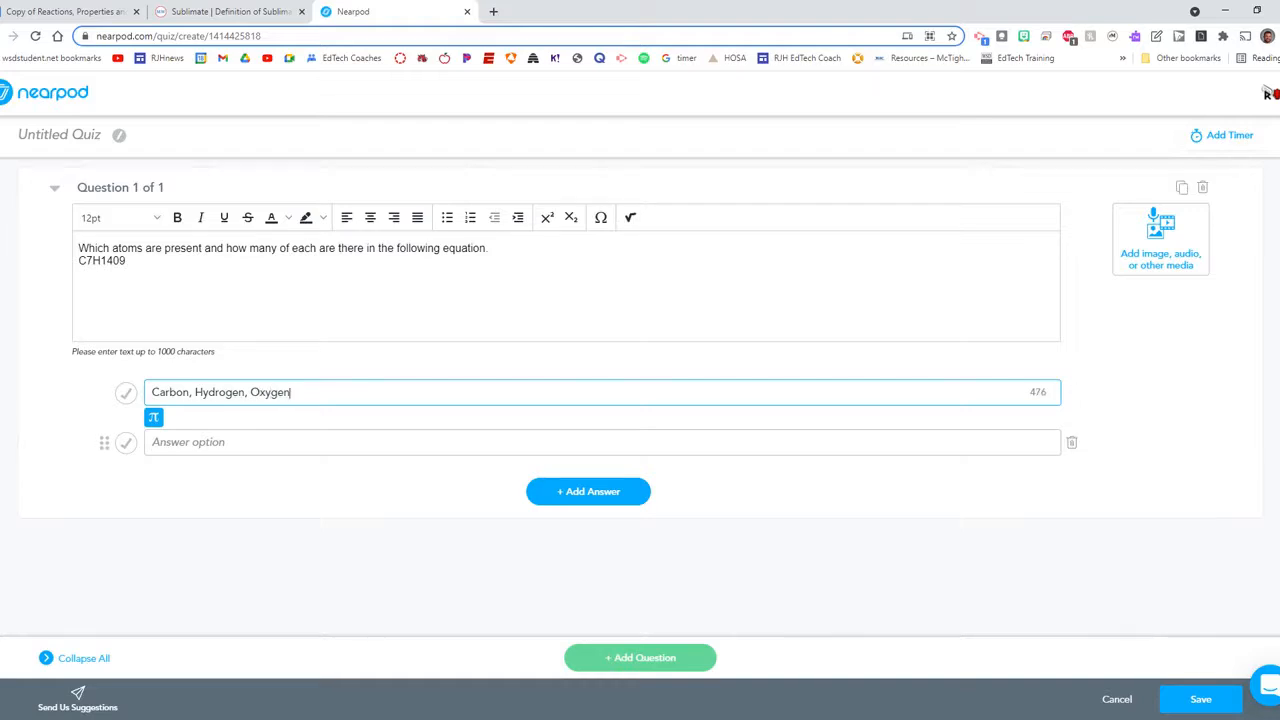
- Enter "Chrome, Helium, Oxide" as the second answer option and mark the first option as correct
left_click(602, 442)
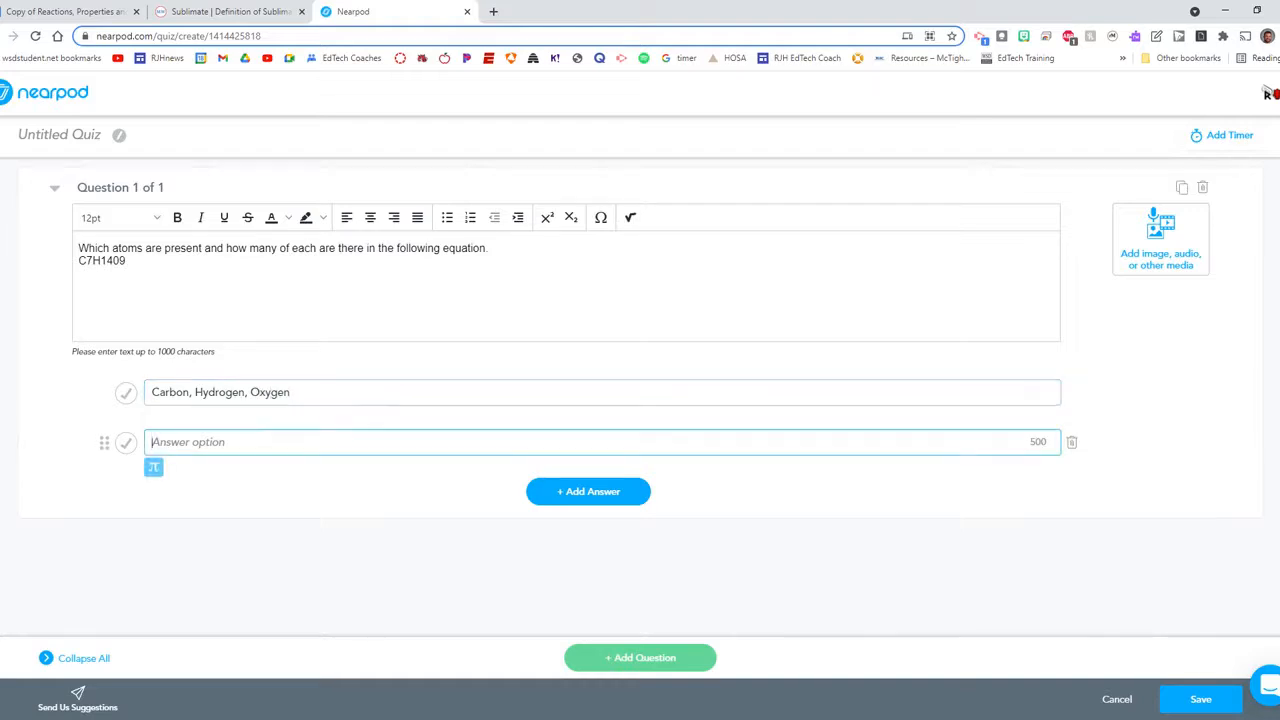
type("Chrome")
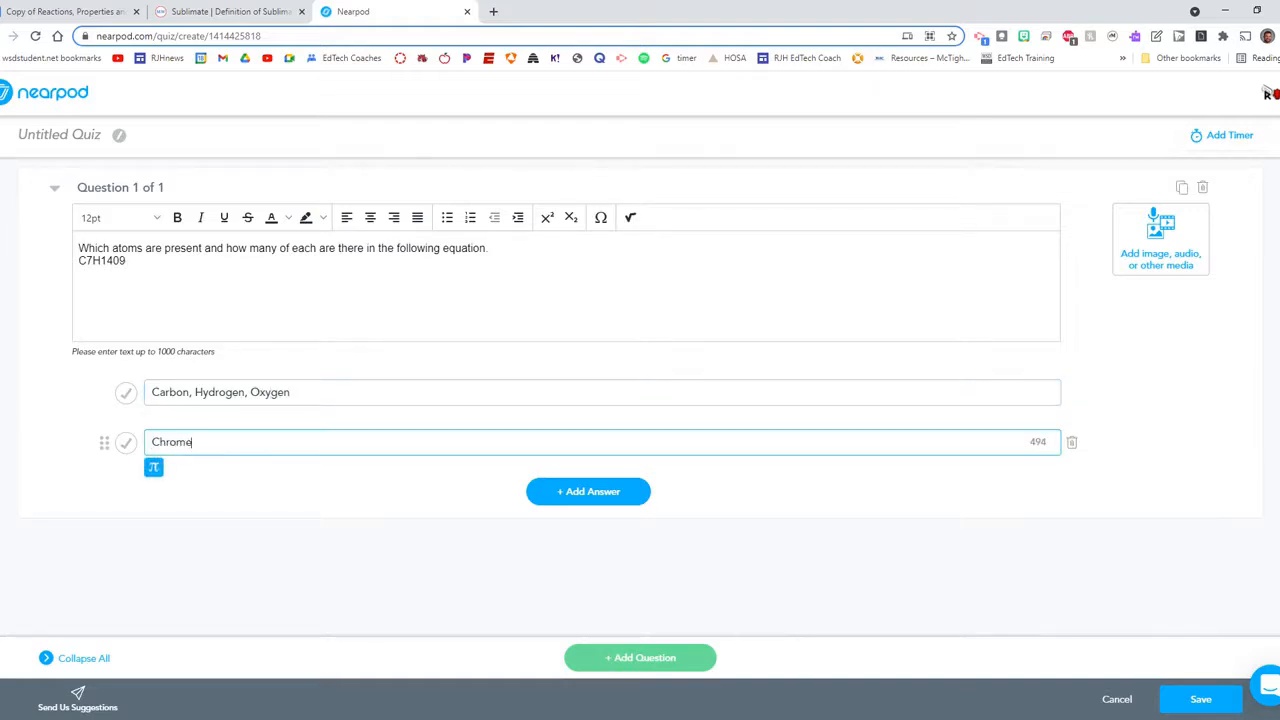
type(", Hell")
type("um, Oxide")
left_click(125, 393)
- Add a third answer option reading "Carrot, Hefelumps, Oozzles"
left_click(640, 488)
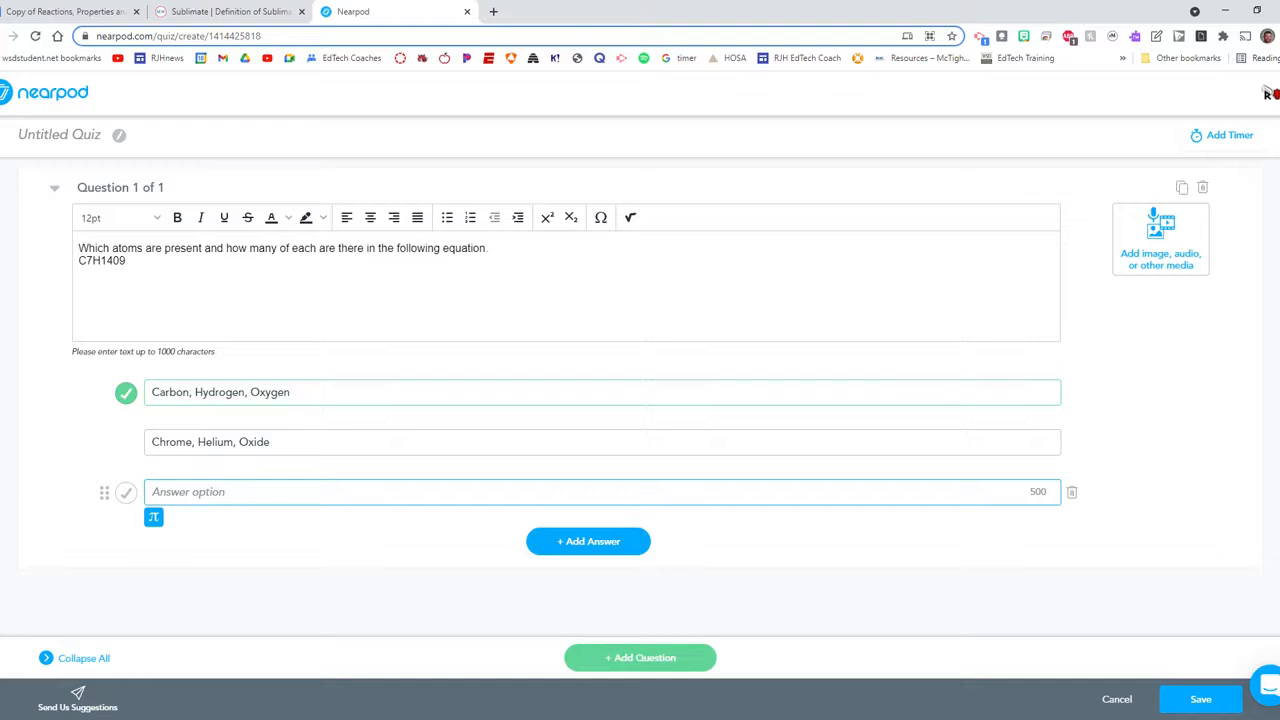
type("Pho")
key("BackSpace")
key("BackSpace")
key("BackSpace")
type("Carrot")
type(". ")
type(", ")
type("He")
key("BackSpace")
key("BackSpace")
type("Hefelump")
type("s")
type(", ")
type("OC")
key("BackSpace")
type("ozzles")
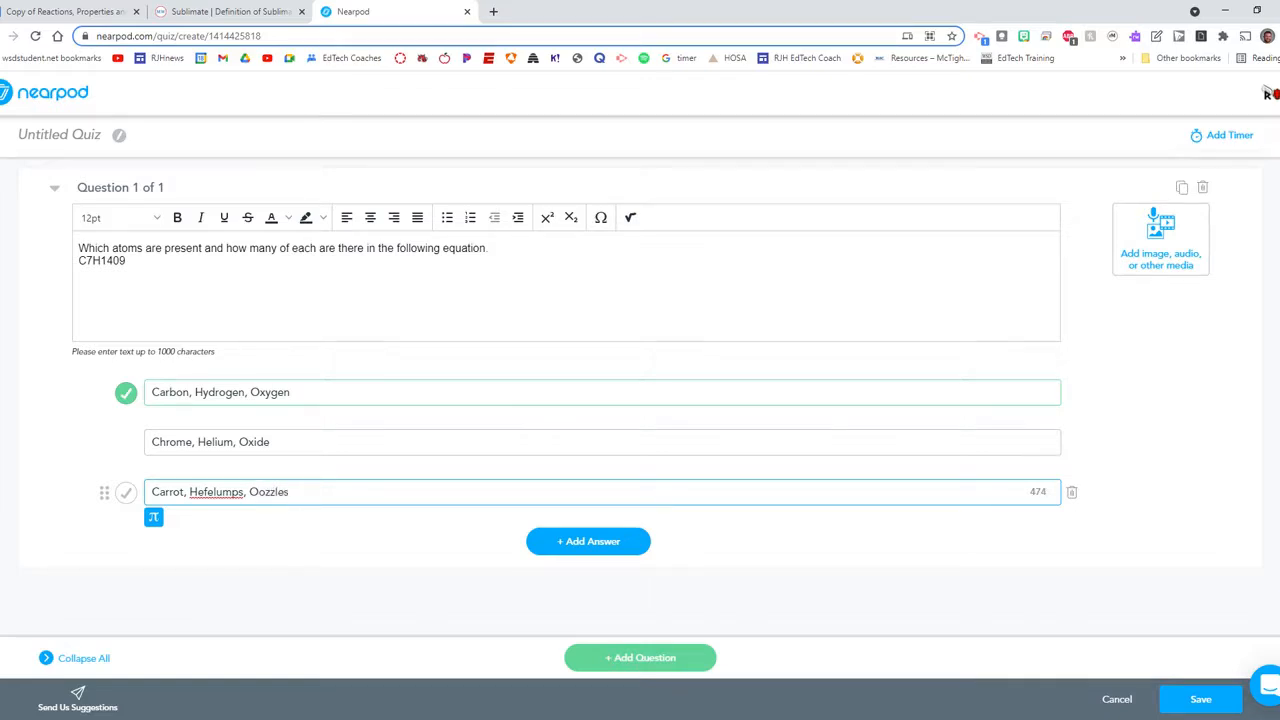
- Add a second quiz question and enter the same copied atoms question with its C7H1409 formula as its text
left_click(630, 673)
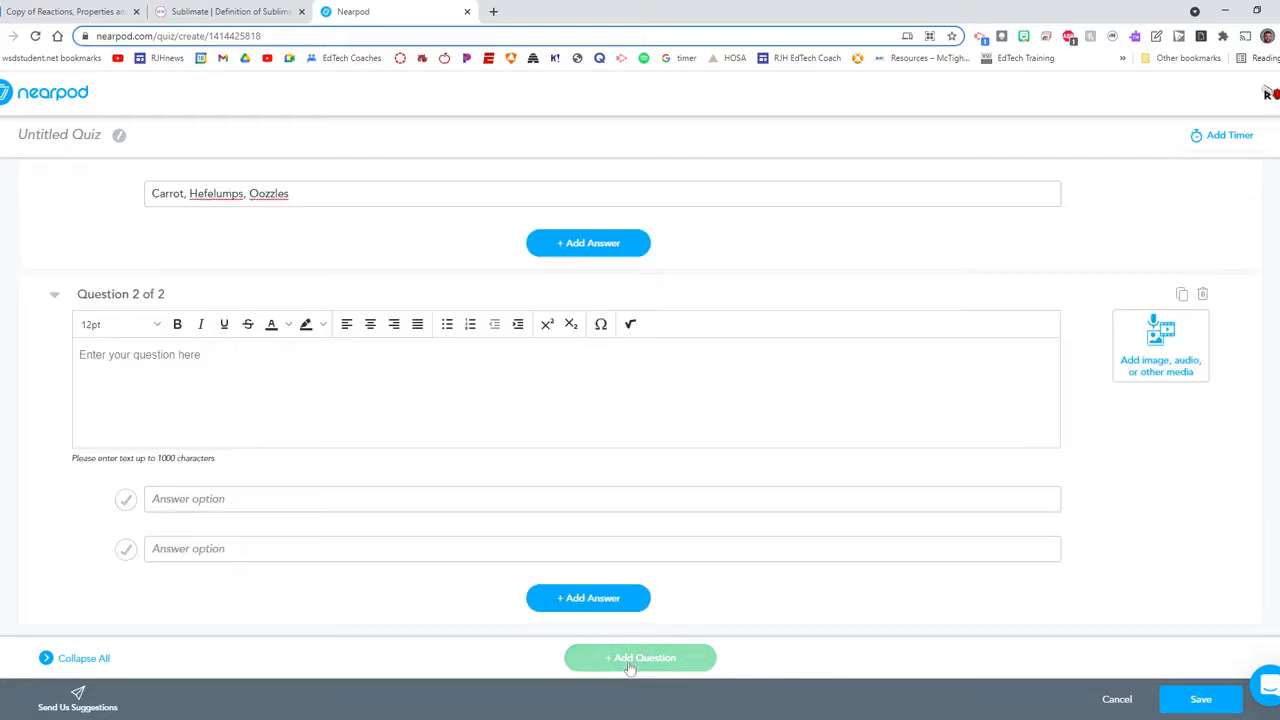
left_click(323, 408)
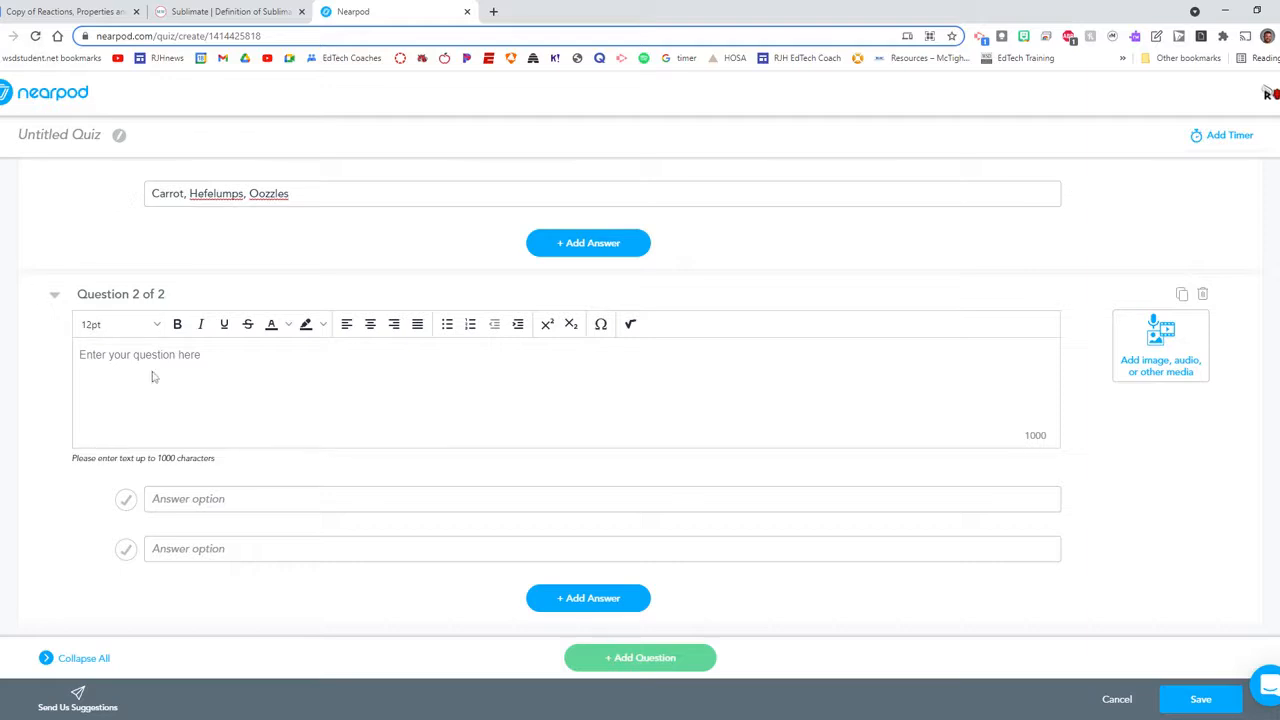
type("Which atoms are present and how many of each are there in the following equation. C7H1409")
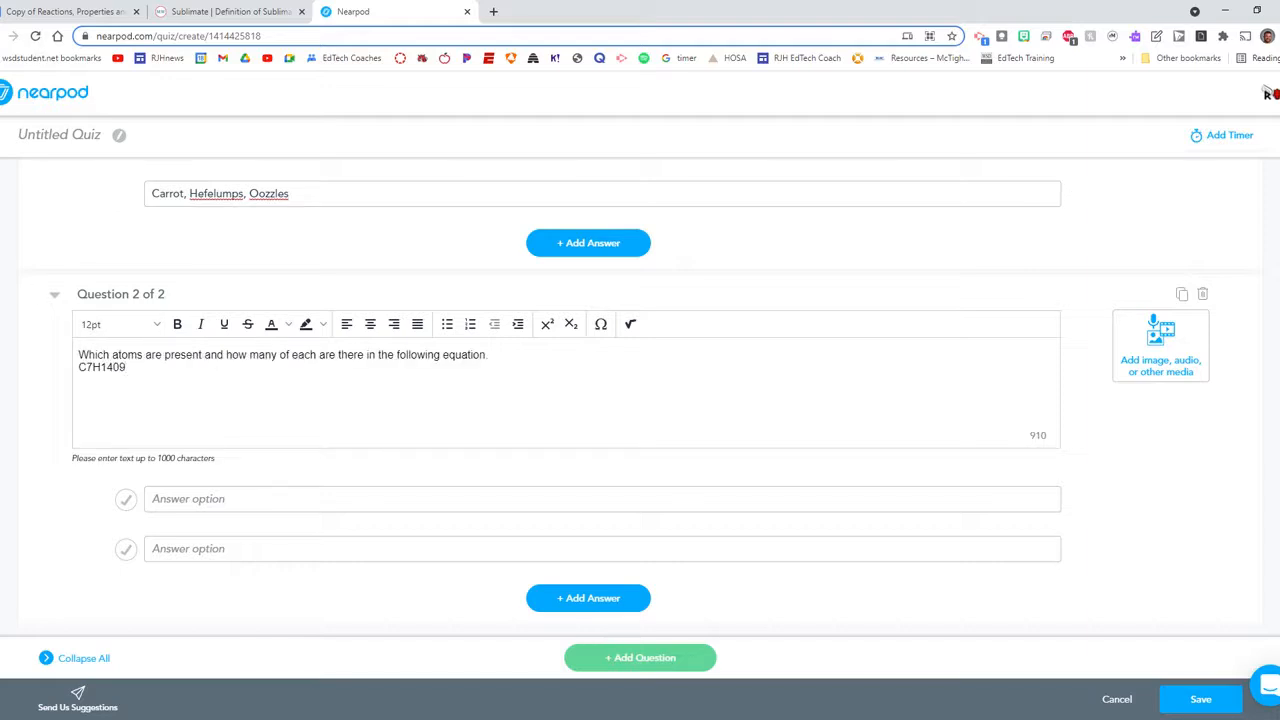
- Remove "and how many of each are there" from the first question's text
scroll(566, 400, "up", 3)
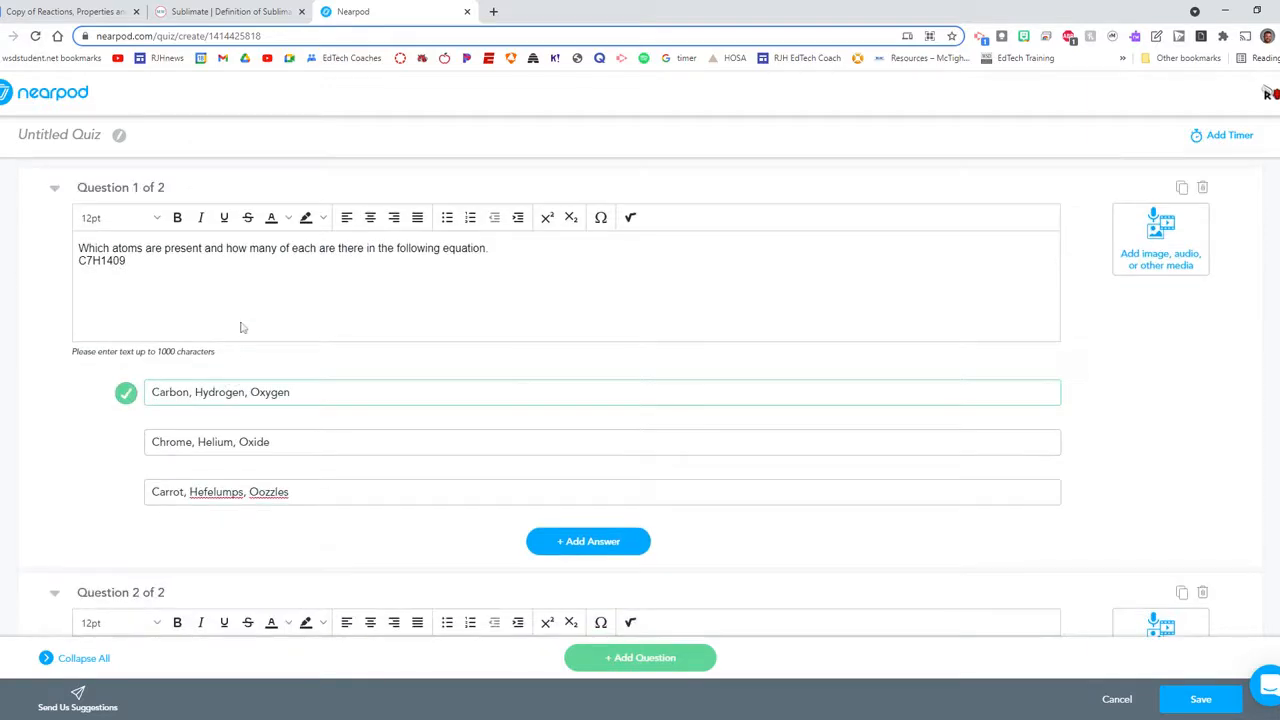
left_click_drag(203, 248, 487, 248)
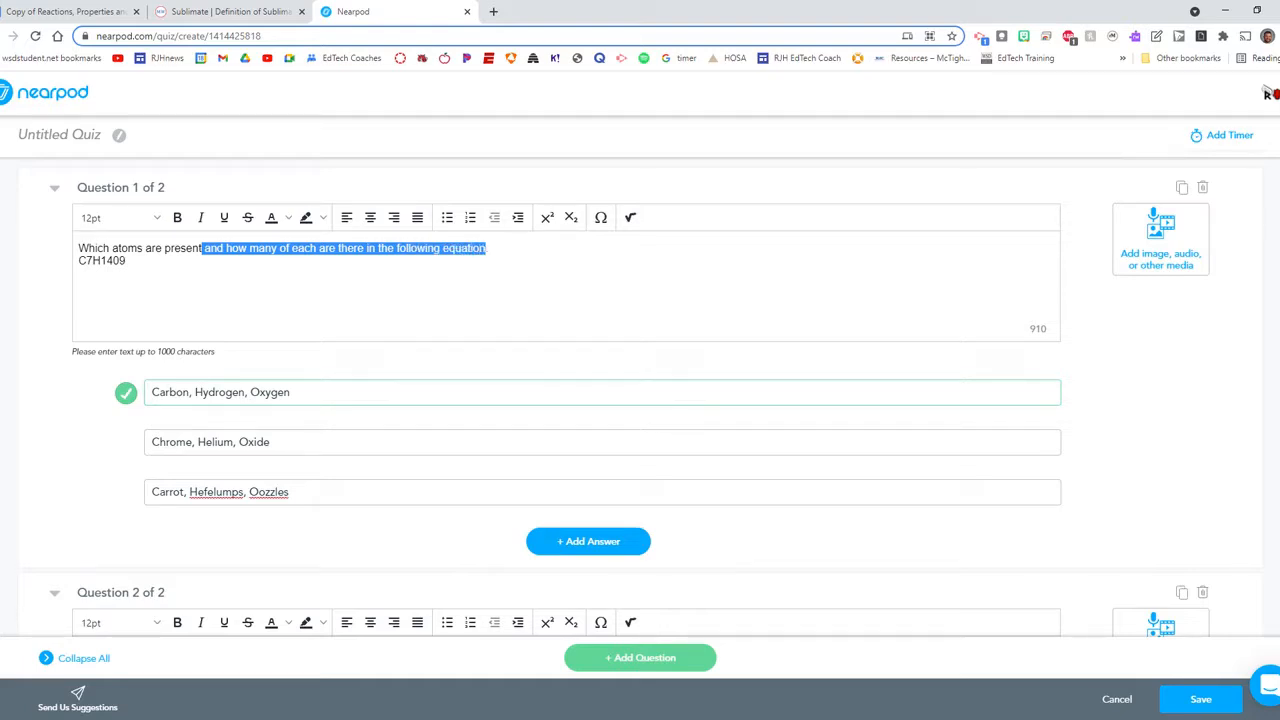
left_click(376, 248)
left_click_drag(364, 248, 204, 248)
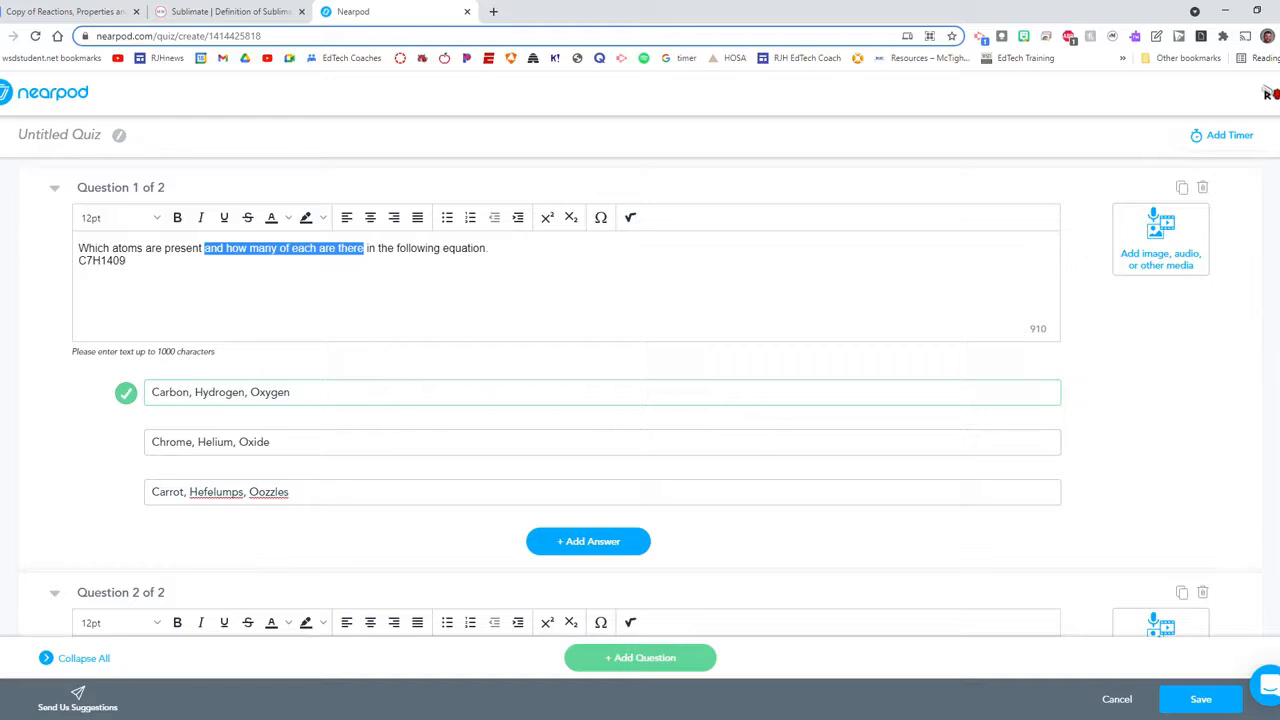
key("ctrl+x")
scroll(208, 338, "down", 2)
scroll(208, 338, "up", 2)
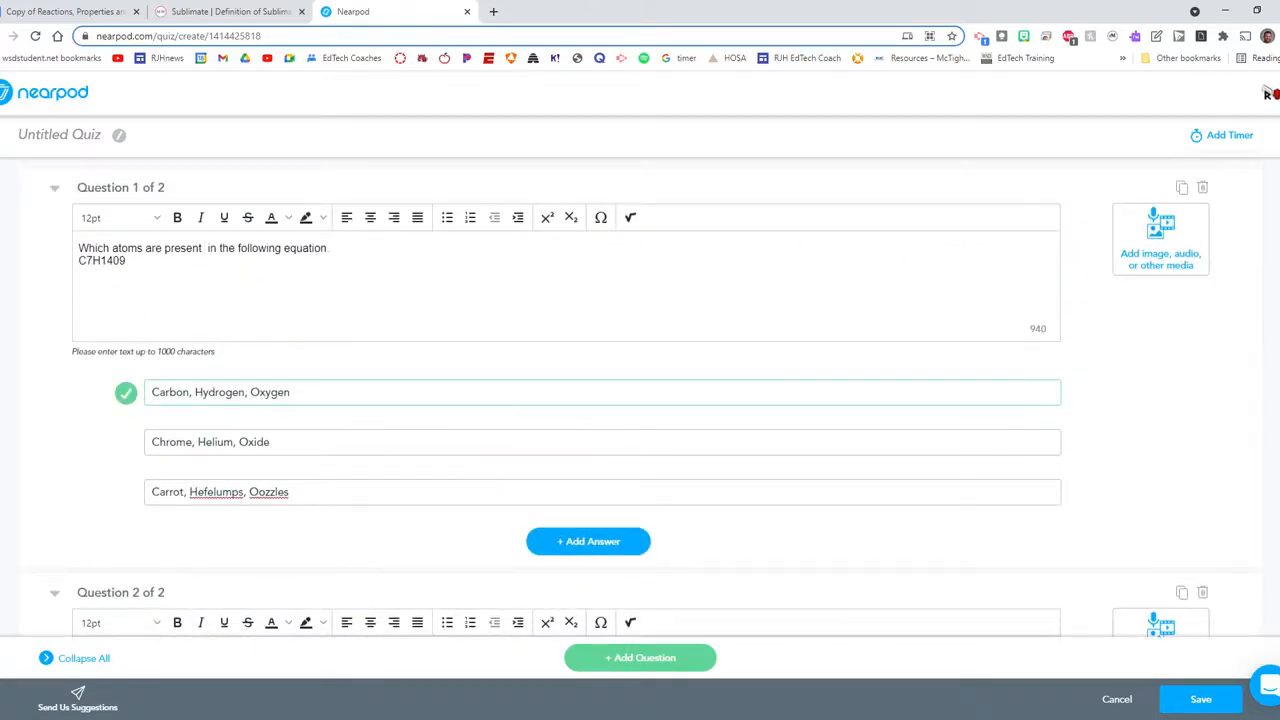
- Format the numbers 7, 14 and 9 in the first question's formula as subscripts
scroll(286, 354, "down", 3)
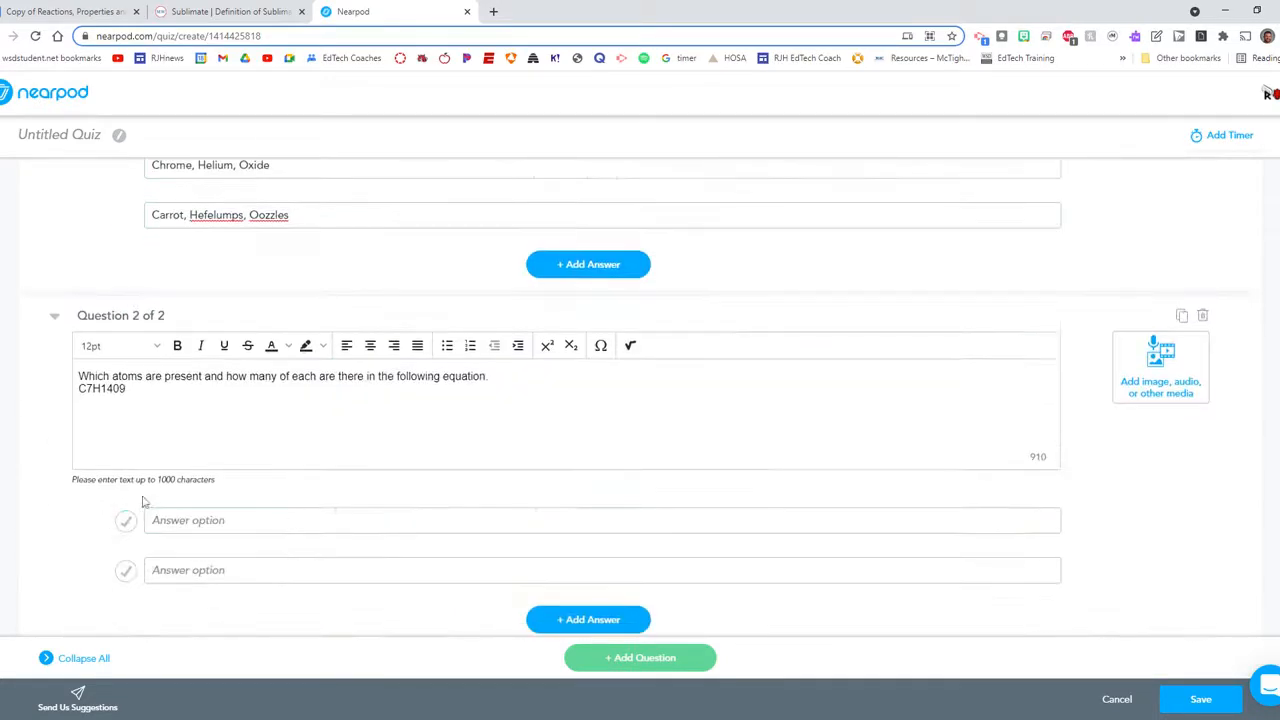
scroll(210, 330, "up", 1)
scroll(210, 330, "up", 2)
left_click(84, 261)
left_click_drag(86, 261, 93, 261)
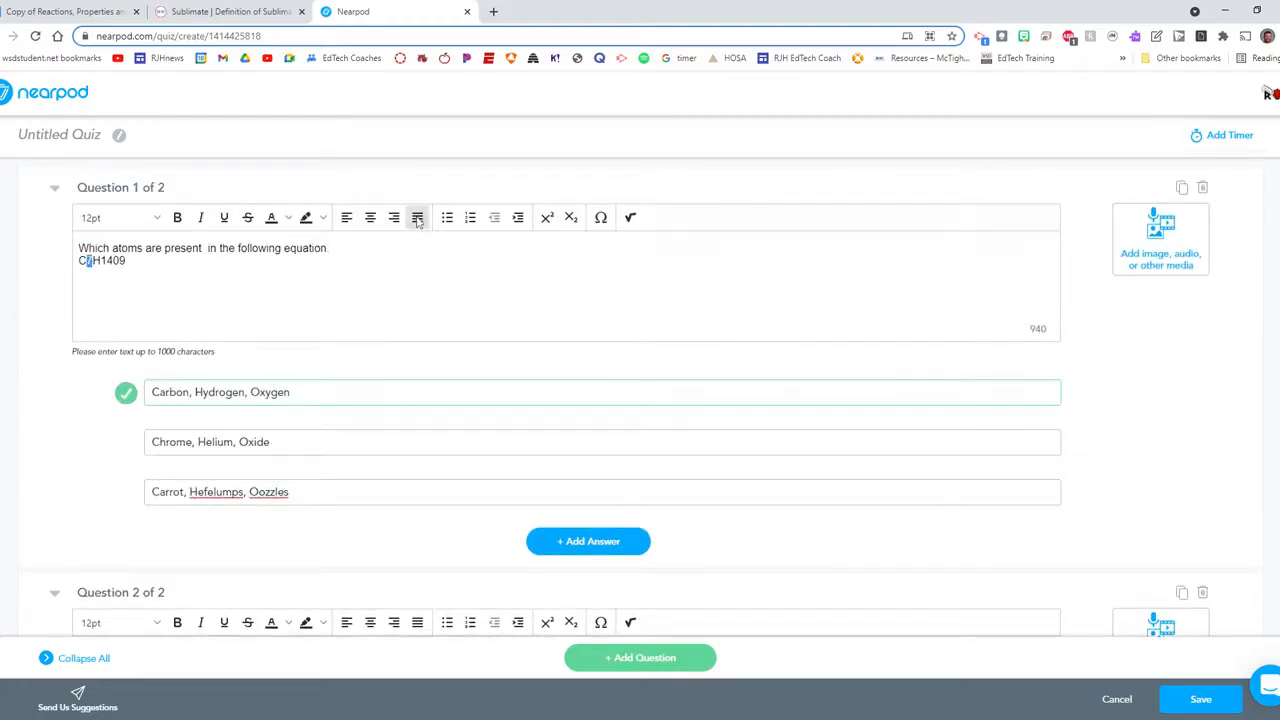
left_click(572, 219)
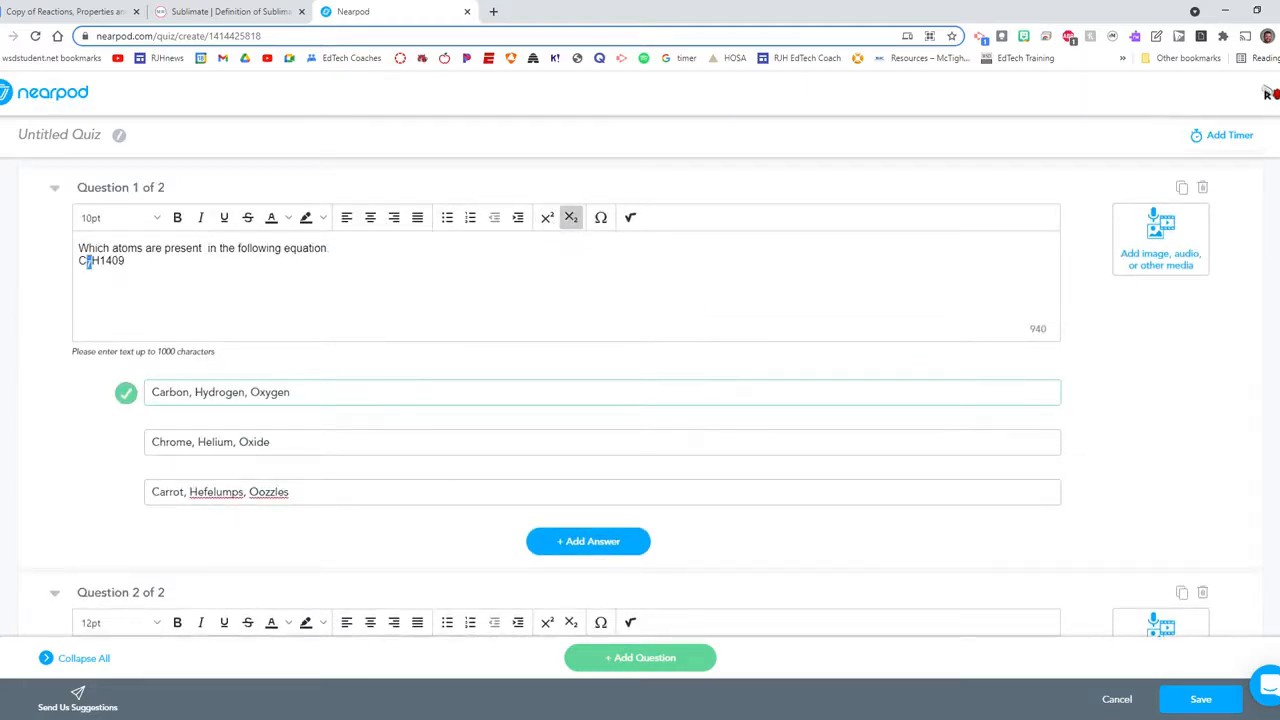
left_click_drag(98, 261, 115, 261)
left_click(574, 220)
left_click(571, 218)
- Shorten the second question's text to "How many of each are there in the following equation."
scroll(394, 366, "down", 3)
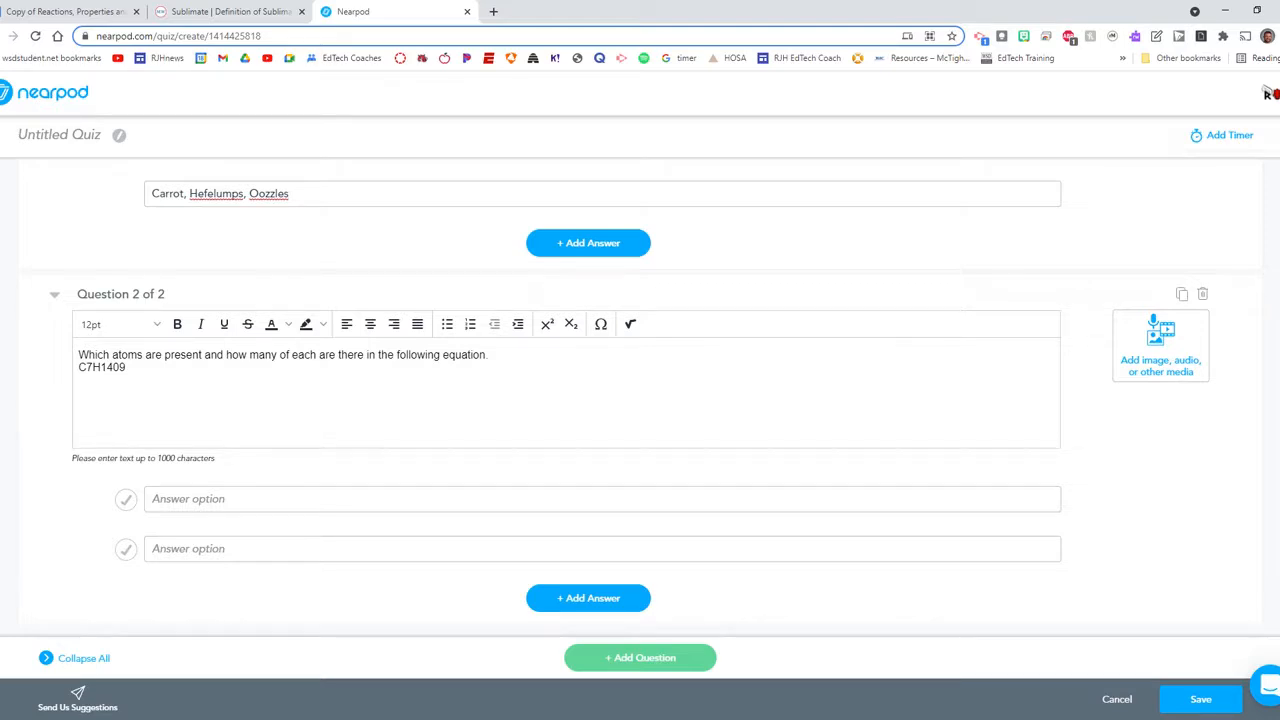
left_click_drag(233, 355, 78, 355)
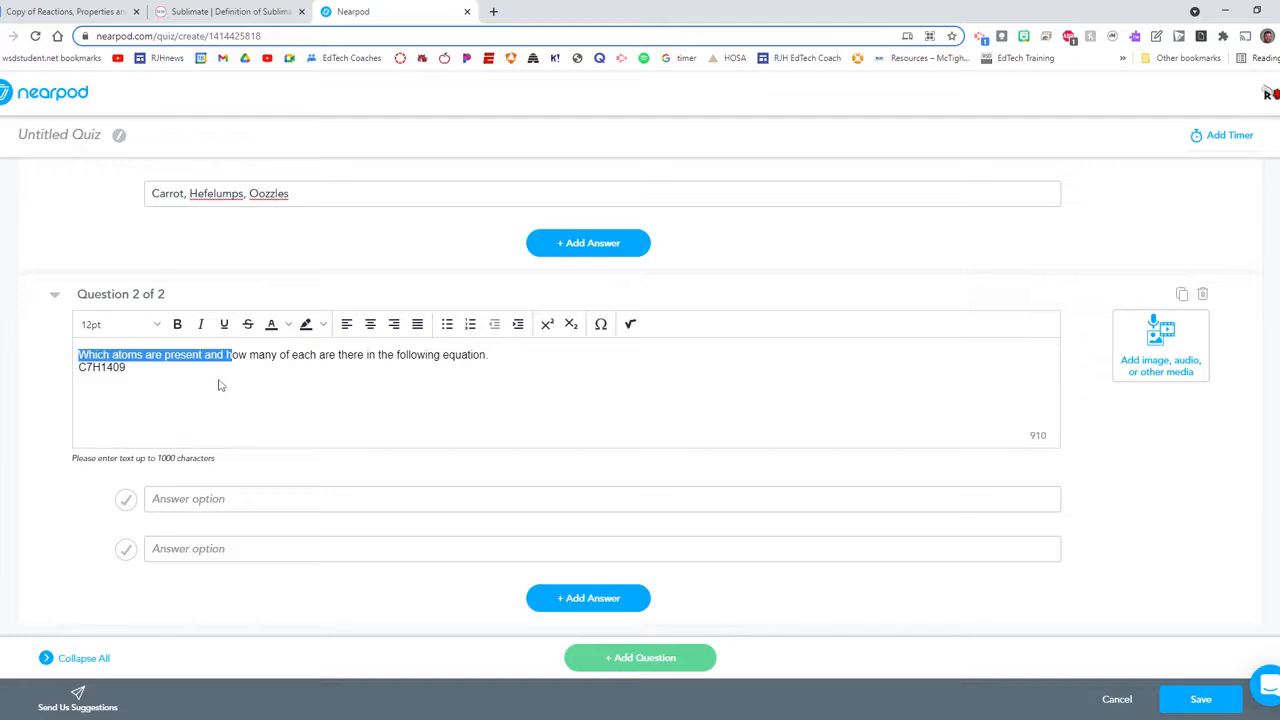
type("H")
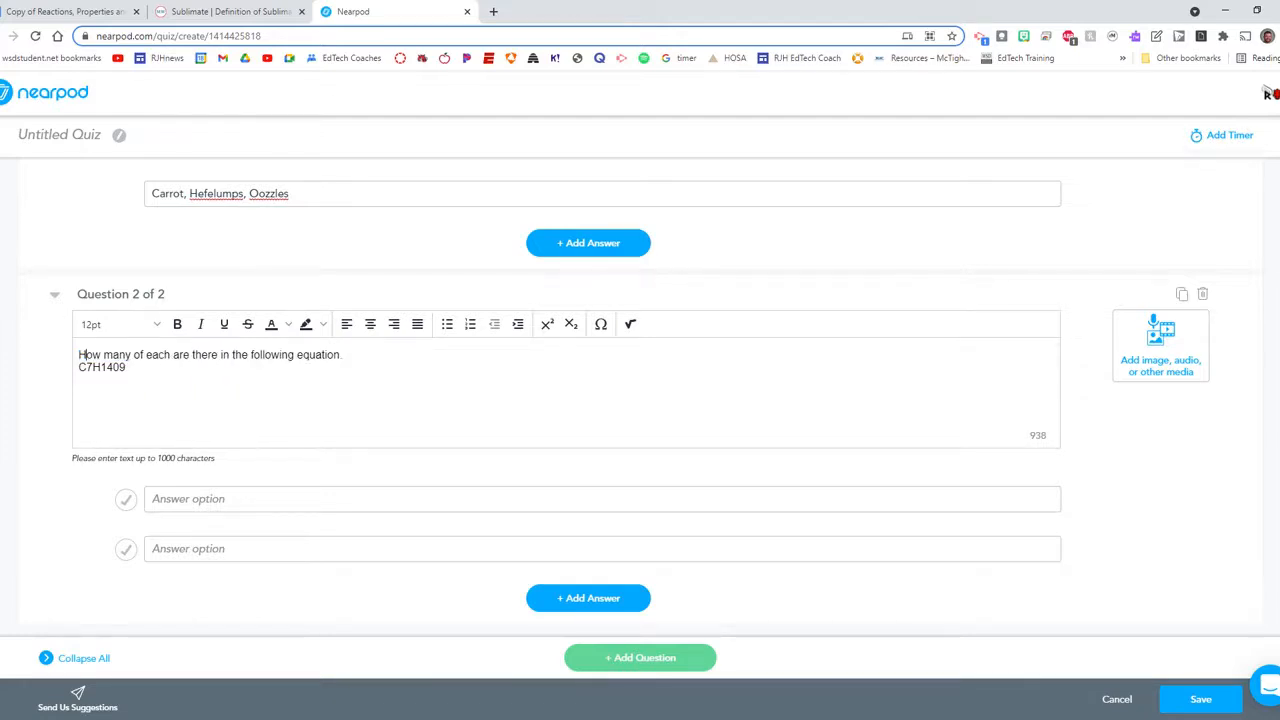
- Delete the extra space after "present" in the first question's text
scroll(205, 392, "up", 3)
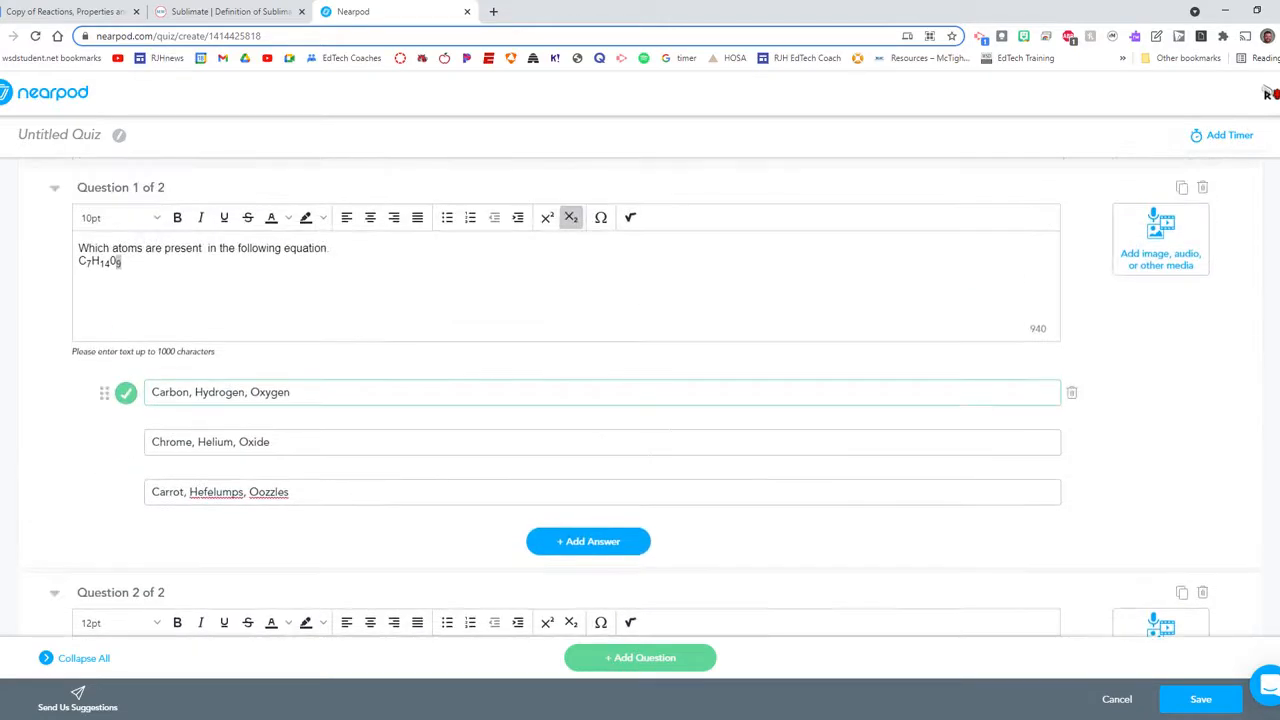
scroll(201, 405, "down", 3)
scroll(201, 405, "up", 3)
left_click(204, 248)
key("BackSpace")
- Insert the word "atoms" after "How many of each" in the second question
scroll(192, 338, "down", 3)
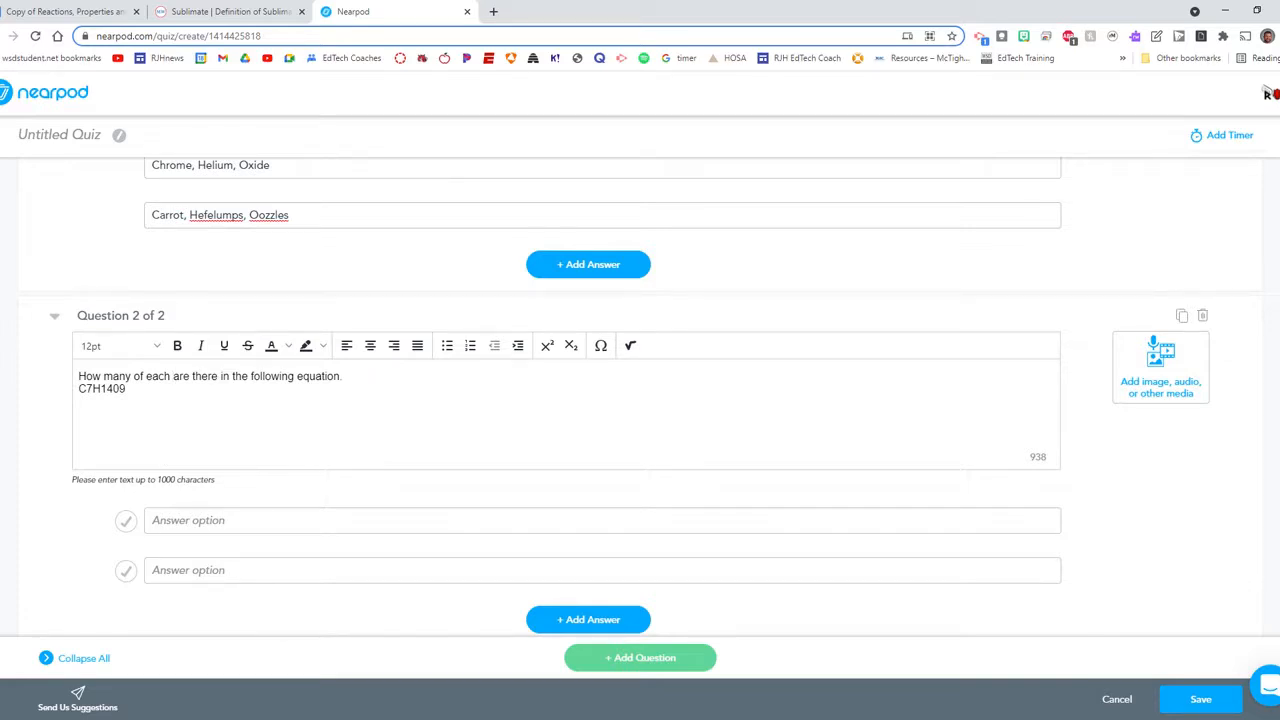
left_click(107, 377)
key("Right")
key("Right")
key("Right")
key("Right")
key("Right")
key("Right")
key("Right")
key("Right")
type("atoms")
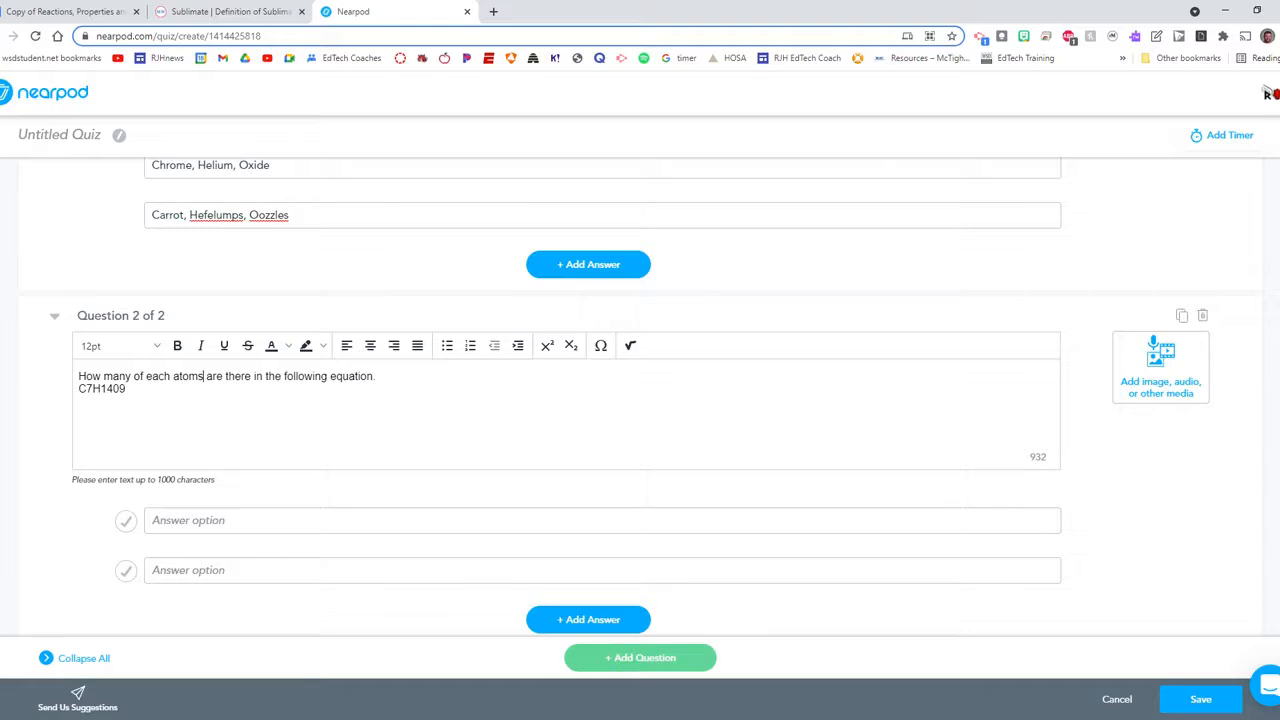
- Format the numbers 7, 14 and 9 in the second question's formula as subscripts
scroll(180, 314, "up", 3)
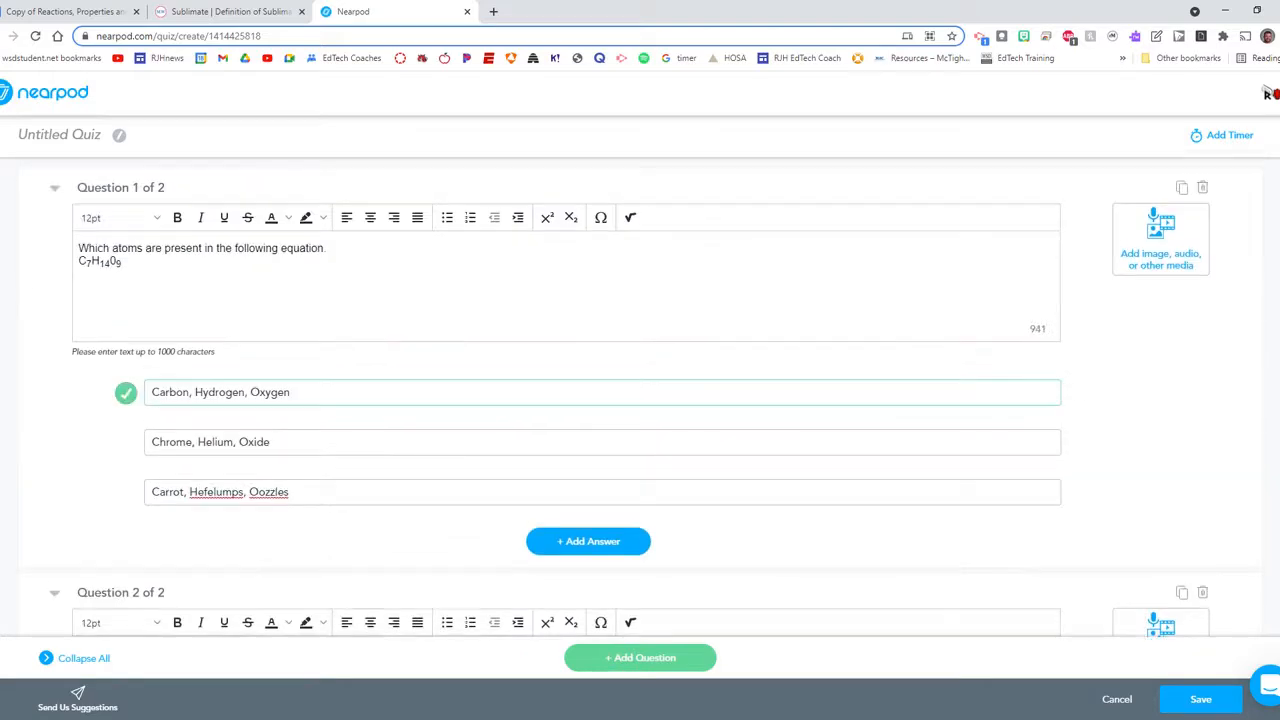
left_click_drag(122, 262, 79, 263)
scroll(90, 300, "down", 3)
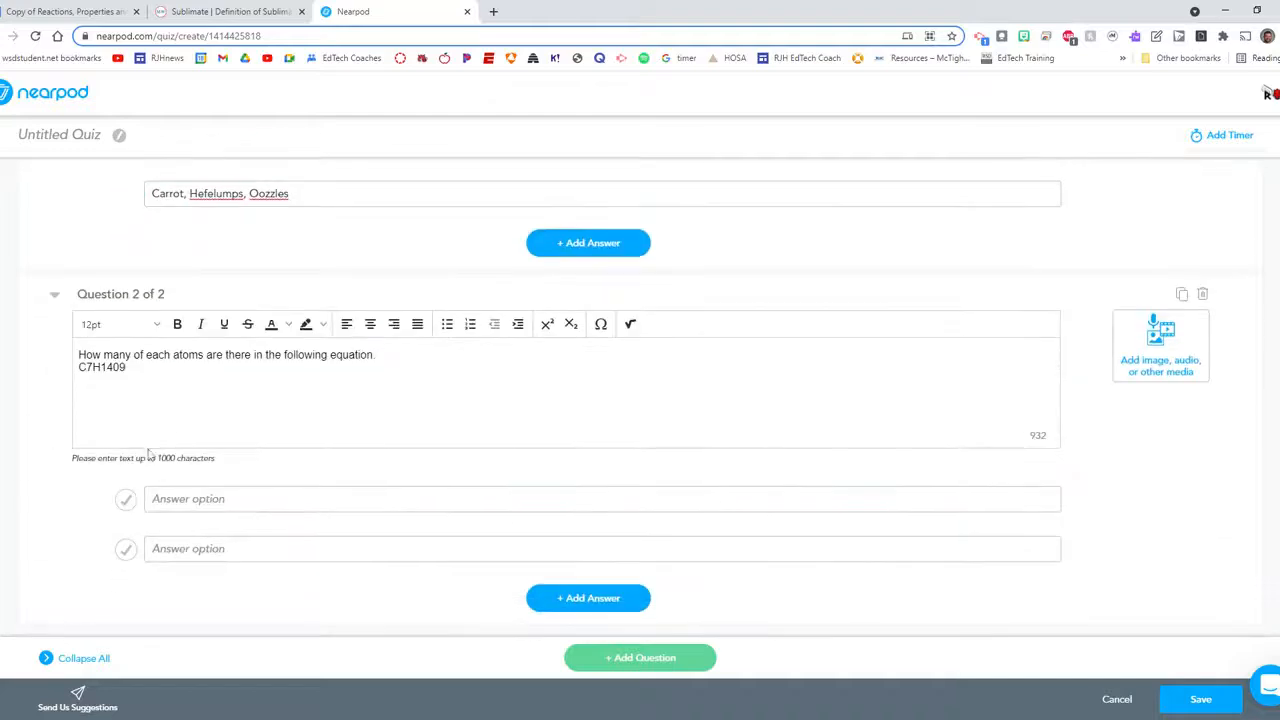
double_click(90, 355)
double_click(95, 367)
left_click(117, 380)
left_click_drag(84, 367, 124, 368)
left_click(571, 324)
left_click(571, 324)
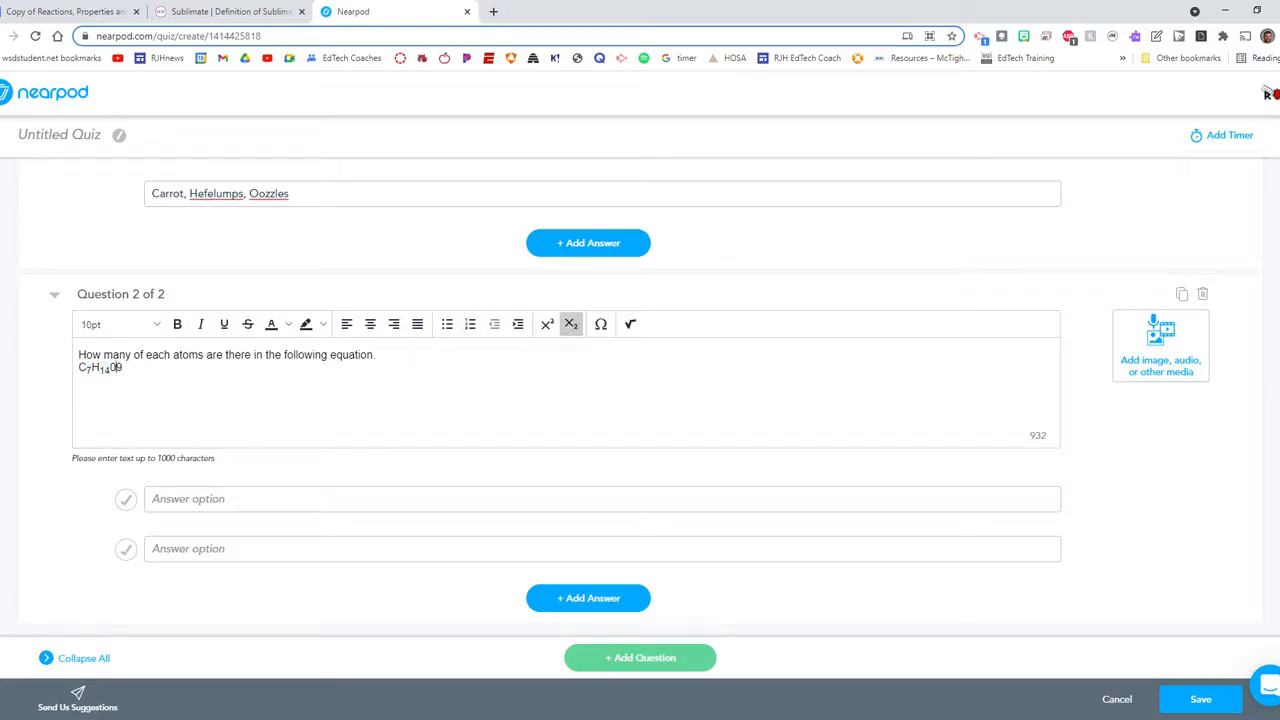
left_click(571, 324)
left_click(573, 328)
left_click(298, 441)
- Enter "C = 7, H = 14, O =9" as the second question's first answer option
left_click(290, 499)
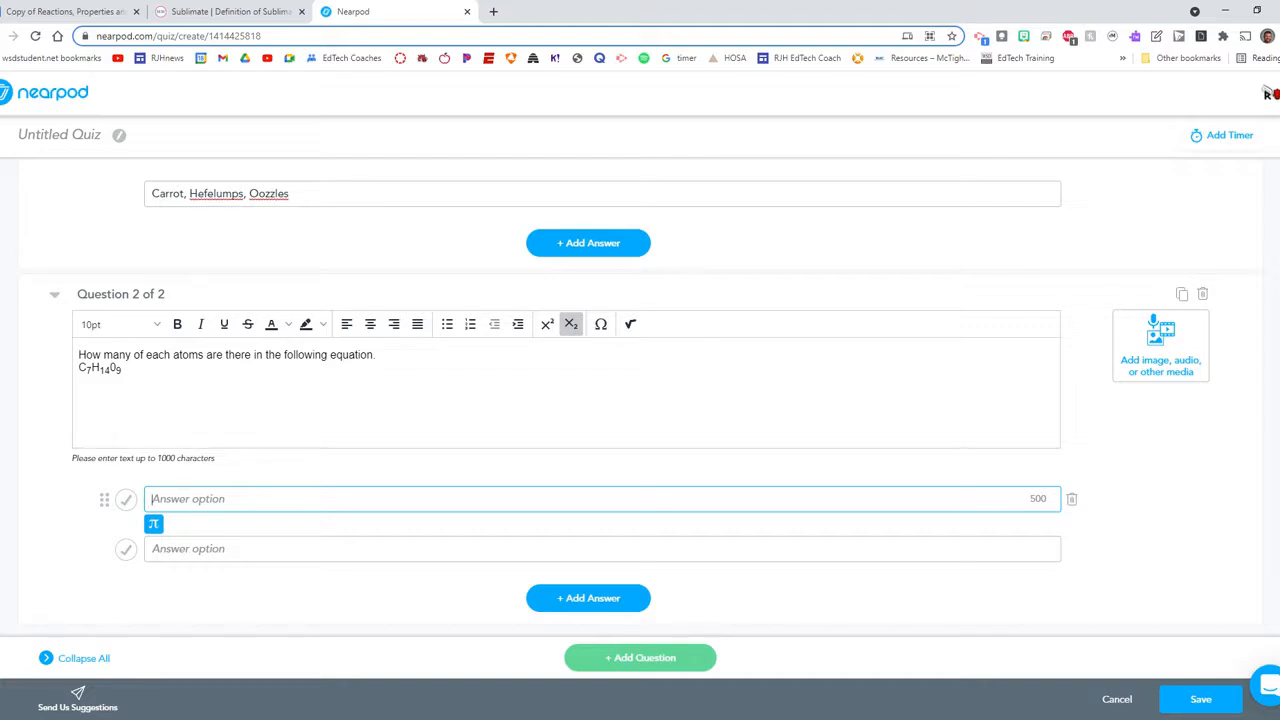
type("C = 7")
key("Tab")
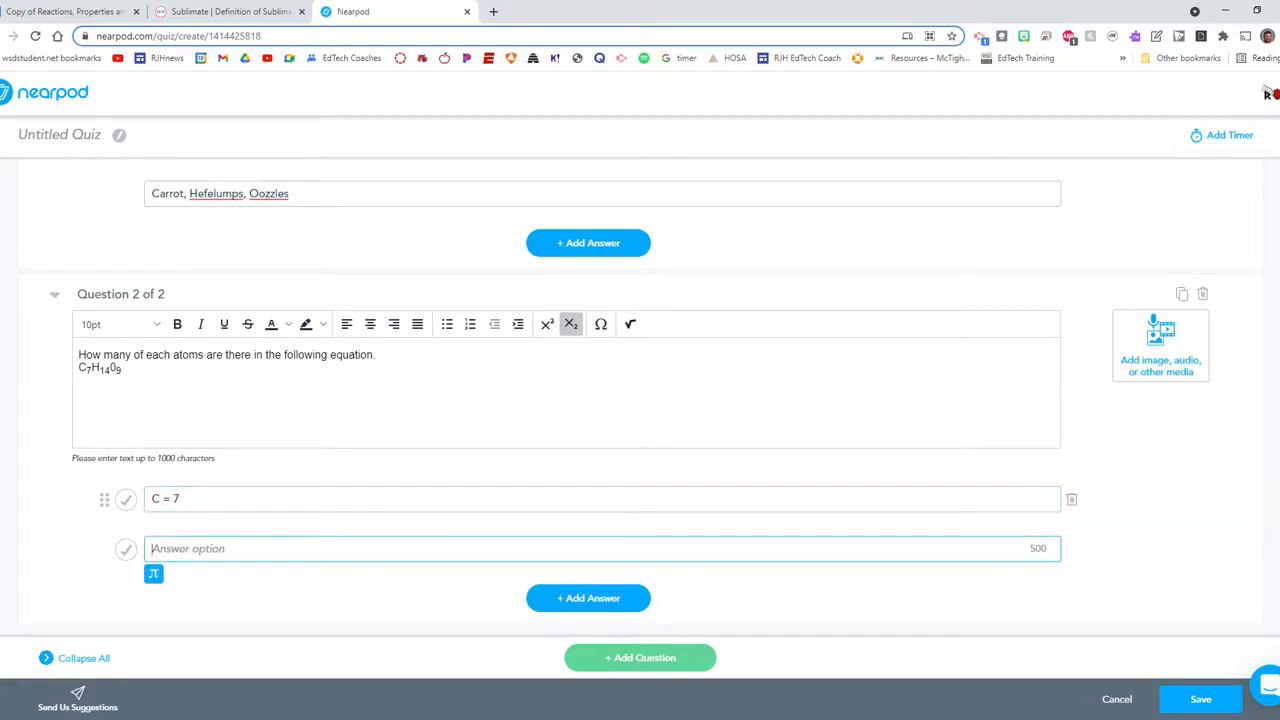
left_click(180, 499)
type(", H")
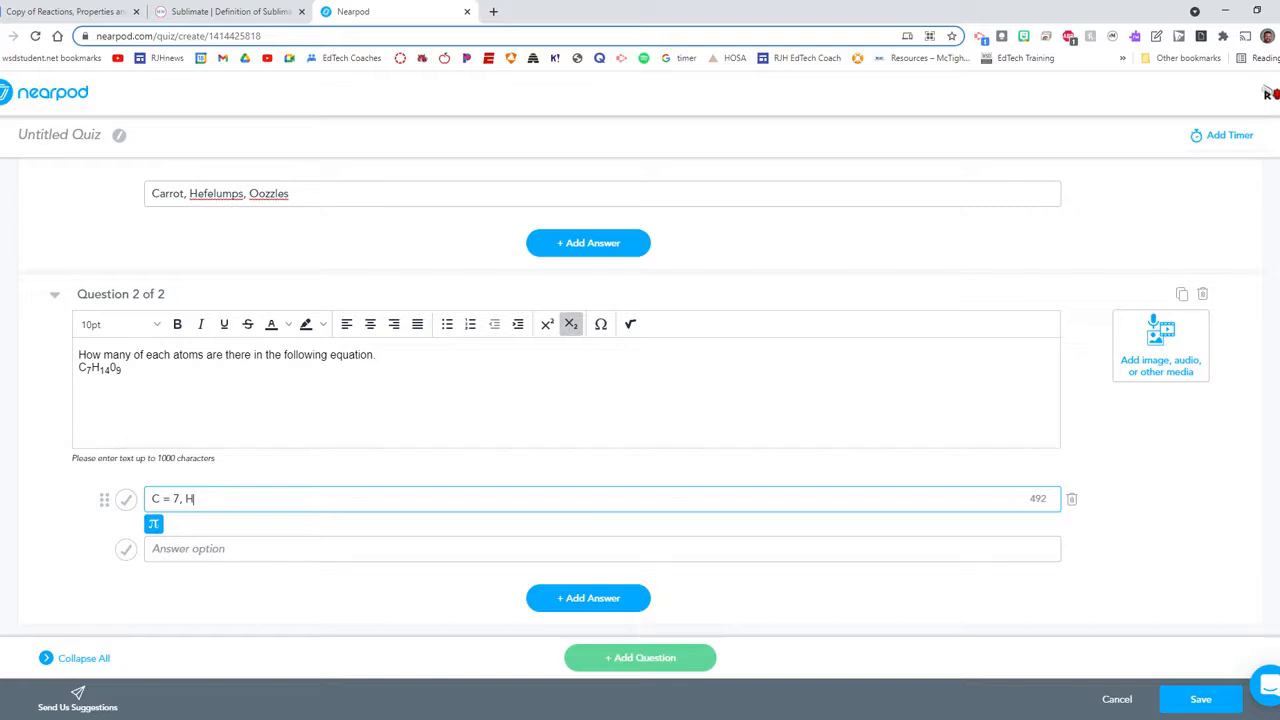
type(" = 14")
type(" =")
key("BackSpace")
key("BackSpace")
type(", o=")
key("BackSpace")
type("O =9")
- Copy the first answer of question 2 into its second option and mark the first option as correct
left_click(188, 549)
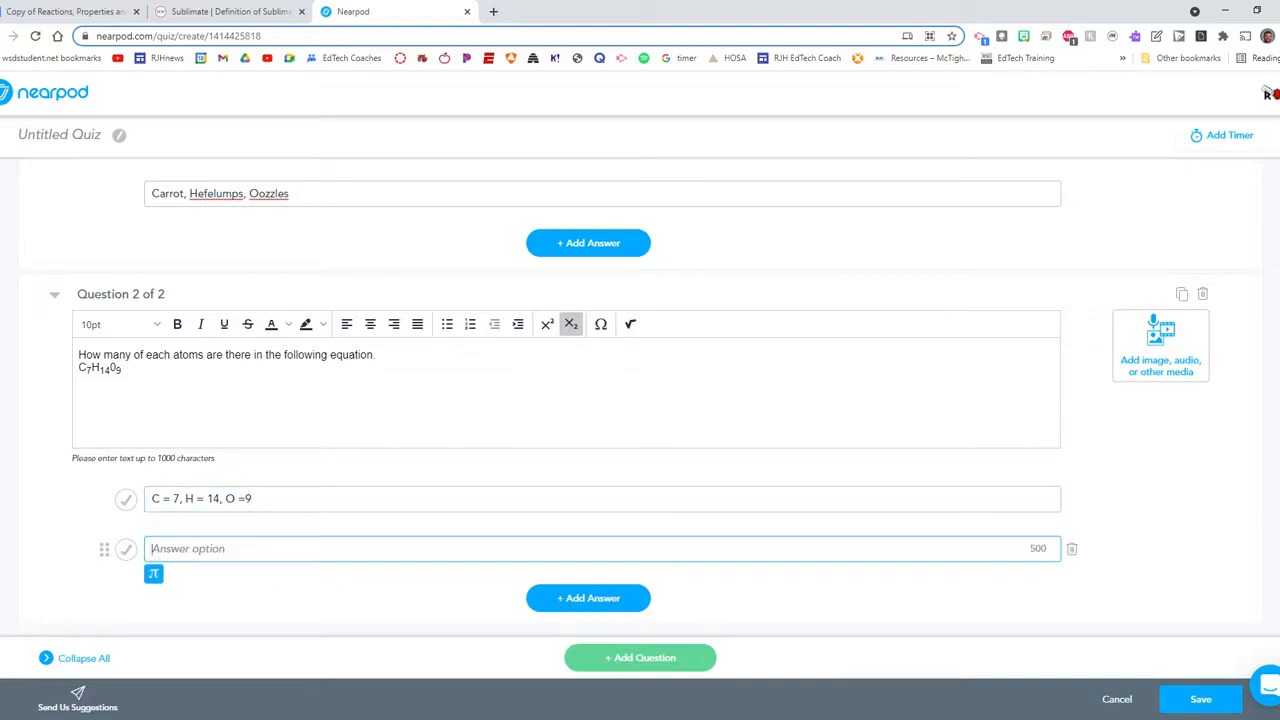
left_click_drag(252, 498, 151, 498)
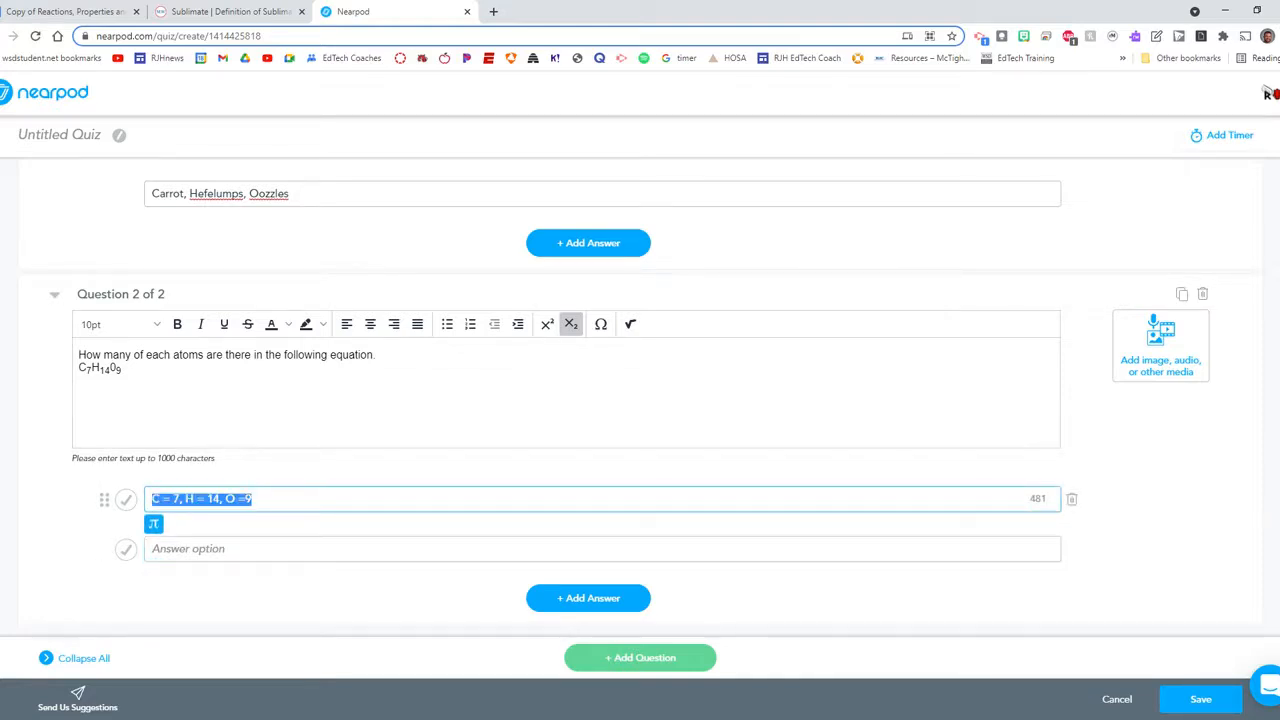
key("ctrl+c")
left_click(200, 548)
key("ctrl+v")
left_click(126, 500)
- Change the values in question 2's second answer option so it reads "C = 14, H = 28, O =18"
double_click(176, 548)
type("14")
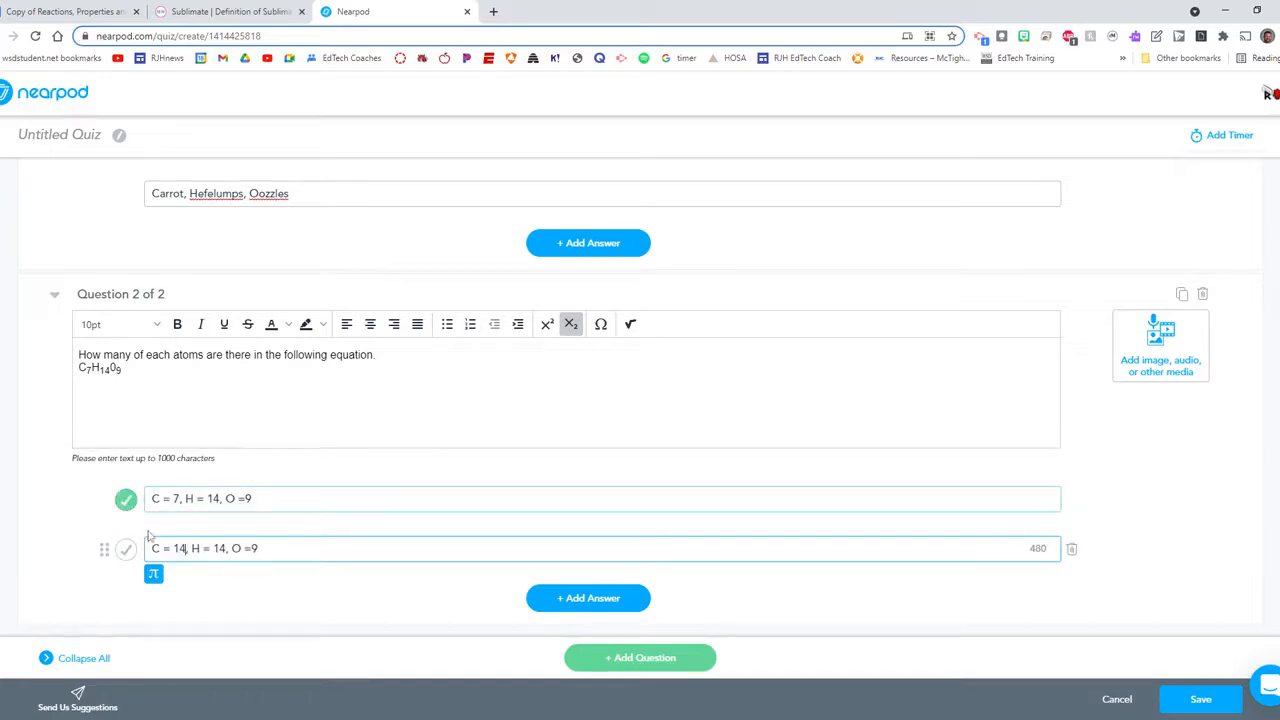
left_click_drag(212, 548, 226, 548)
type("28")
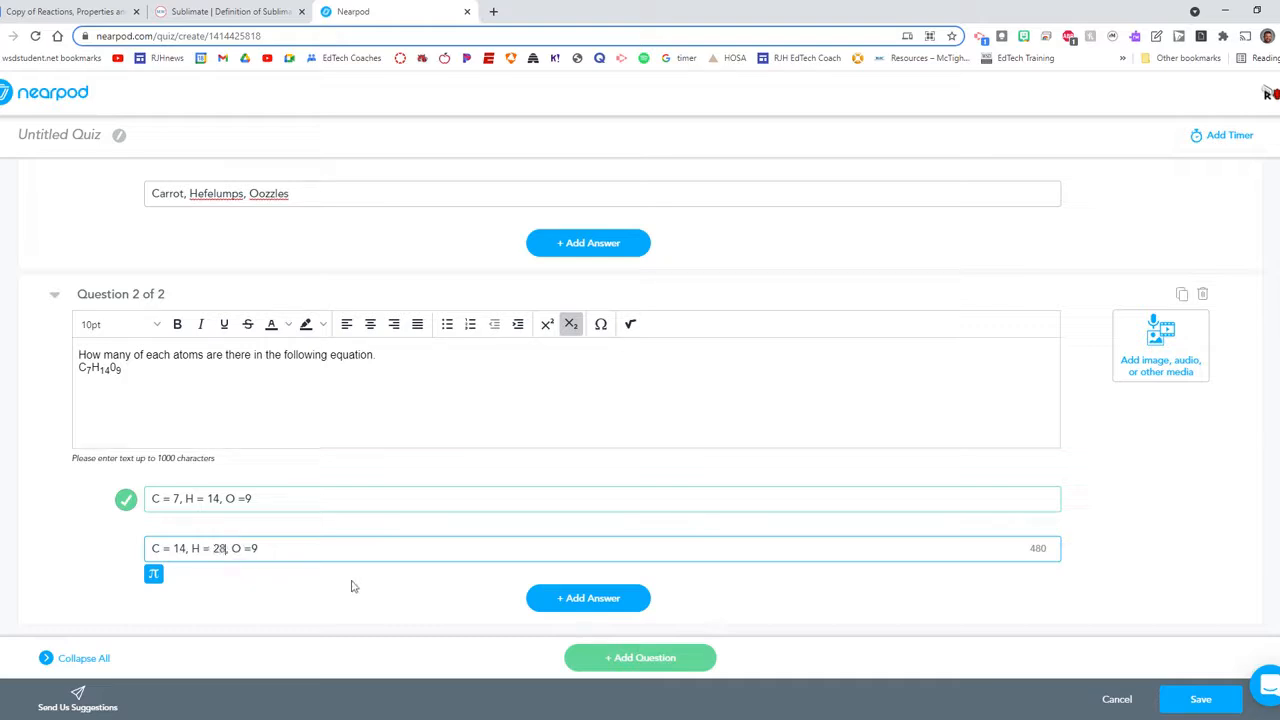
left_click_drag(250, 548, 258, 548)
type("18")
- Add a third answer option to question 2 from the copied answer, edited to read "C = 1, H = 1, O =1"
left_click(538, 599)
key("ctrl+v")
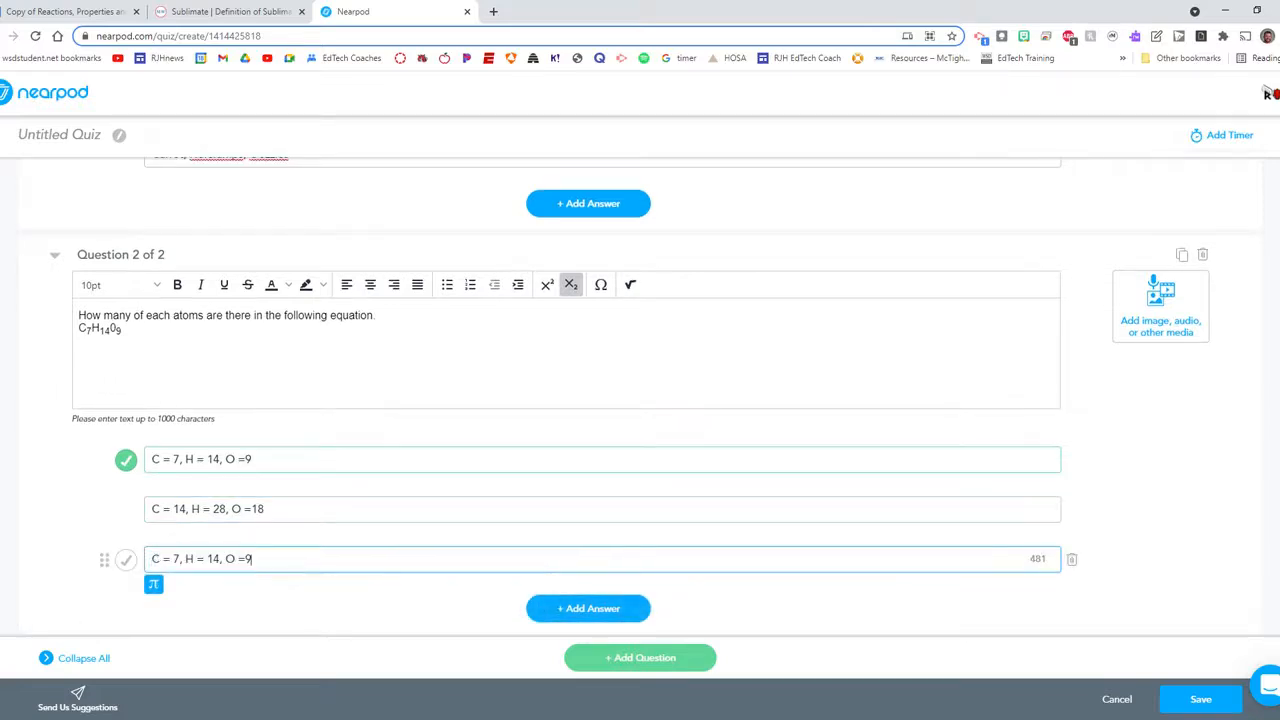
double_click(177, 559)
type("1")
left_click_drag(207, 559, 220, 559)
type("2")
double_click(241, 559)
type("1")
double_click(210, 559)
type("1")
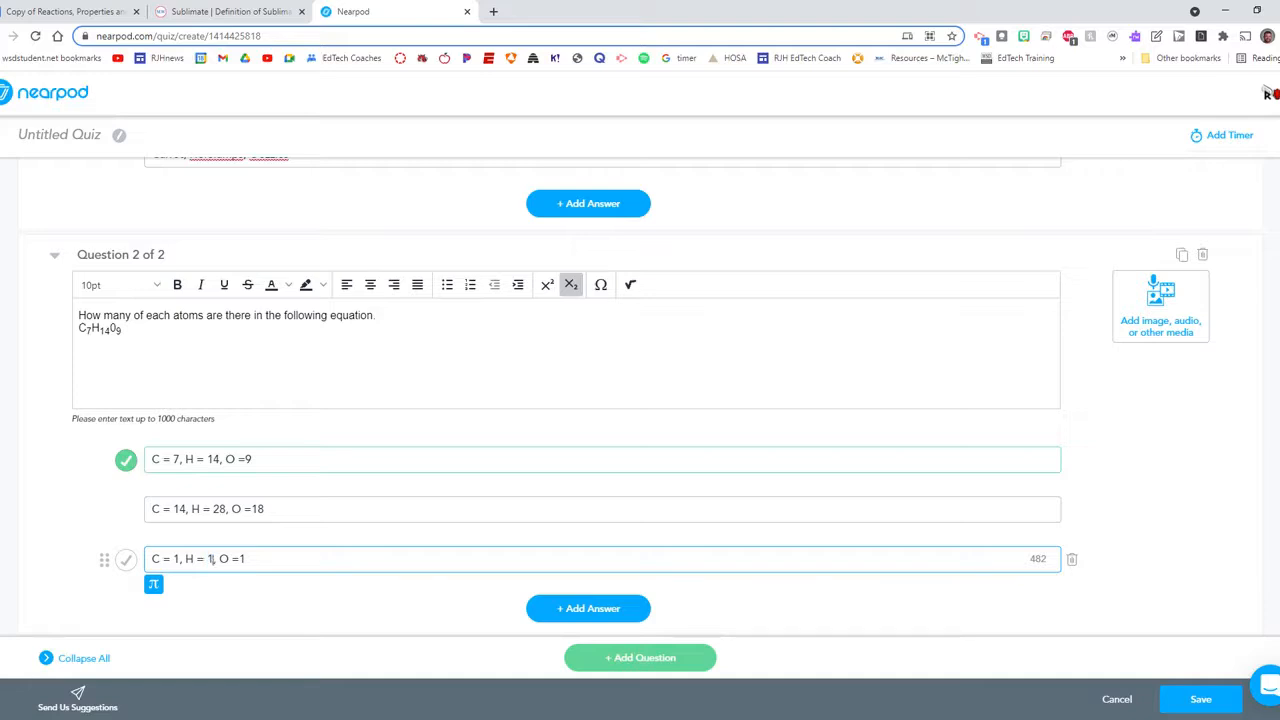
- Add a fourth answer option to question 2 from the copied answer, edited to read "C = 0, H = 0, O =0"
left_click(565, 609)
key("ctrl+v")
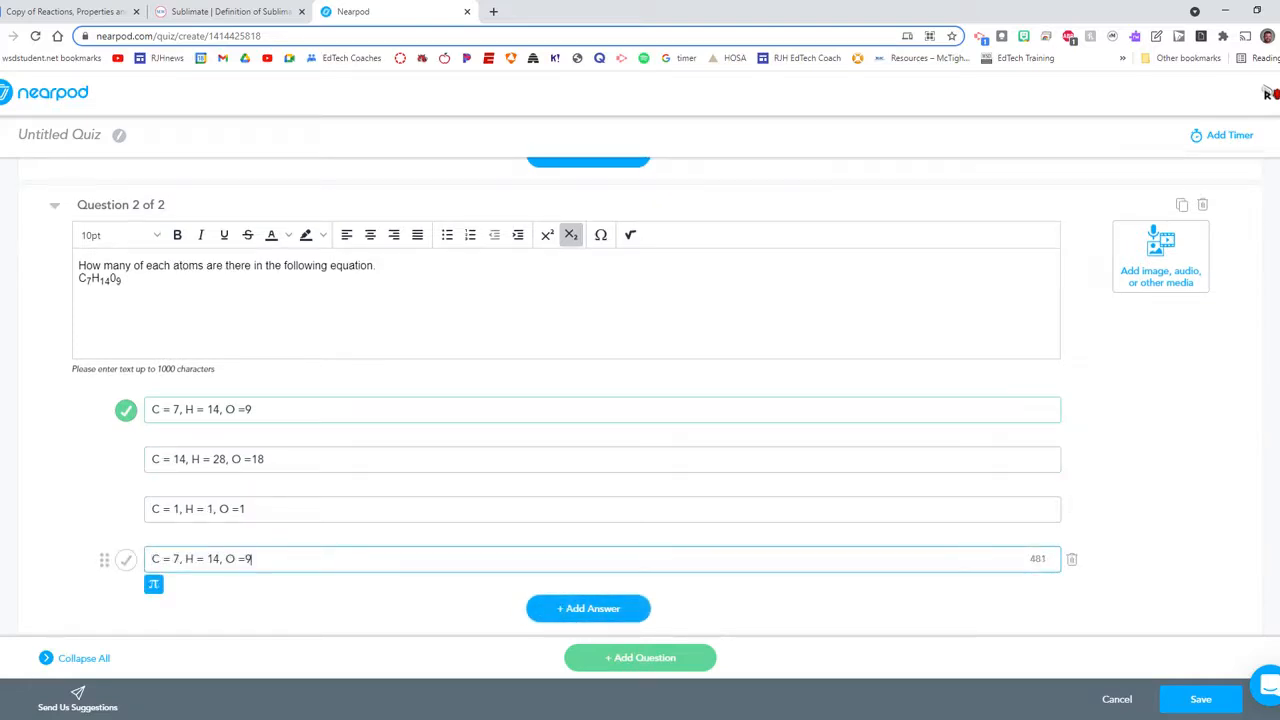
double_click(175, 559)
type("0")
double_click(211, 559)
type("0")
double_click(240, 559)
type("0")
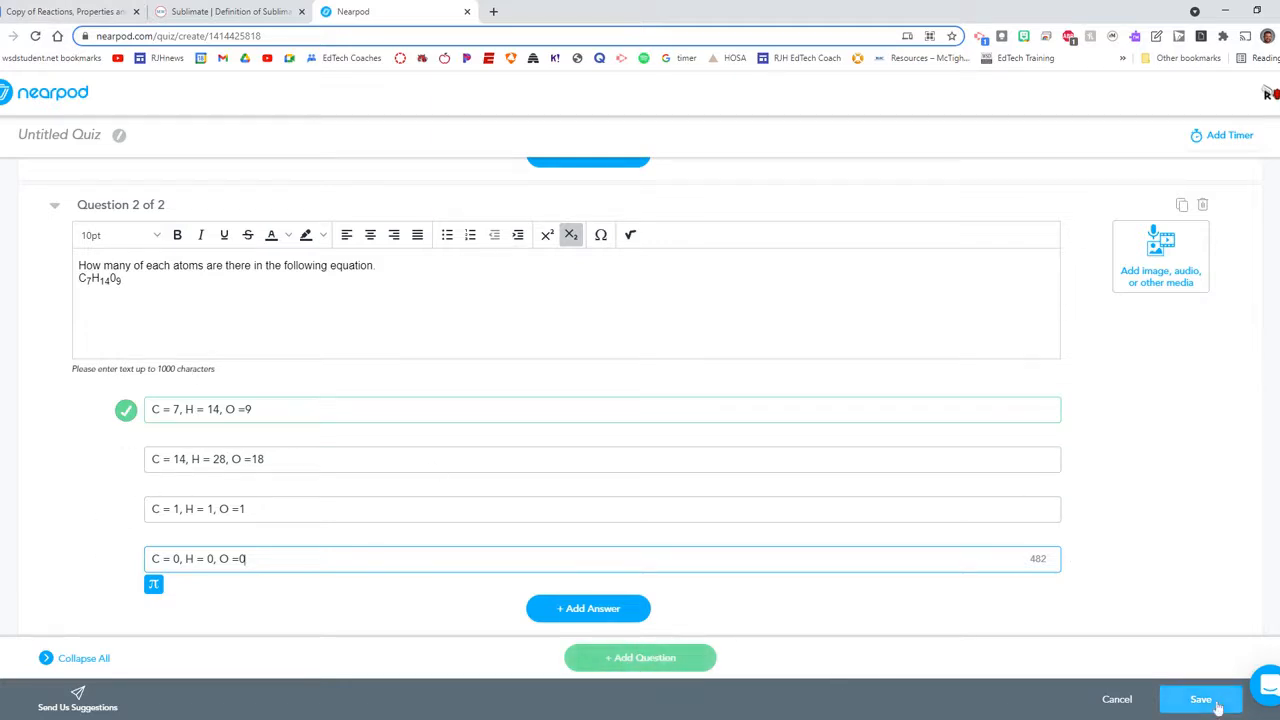
- Check the review document for the next question and save the two-question quiz to the Nearpod lesson
left_click(66, 12)
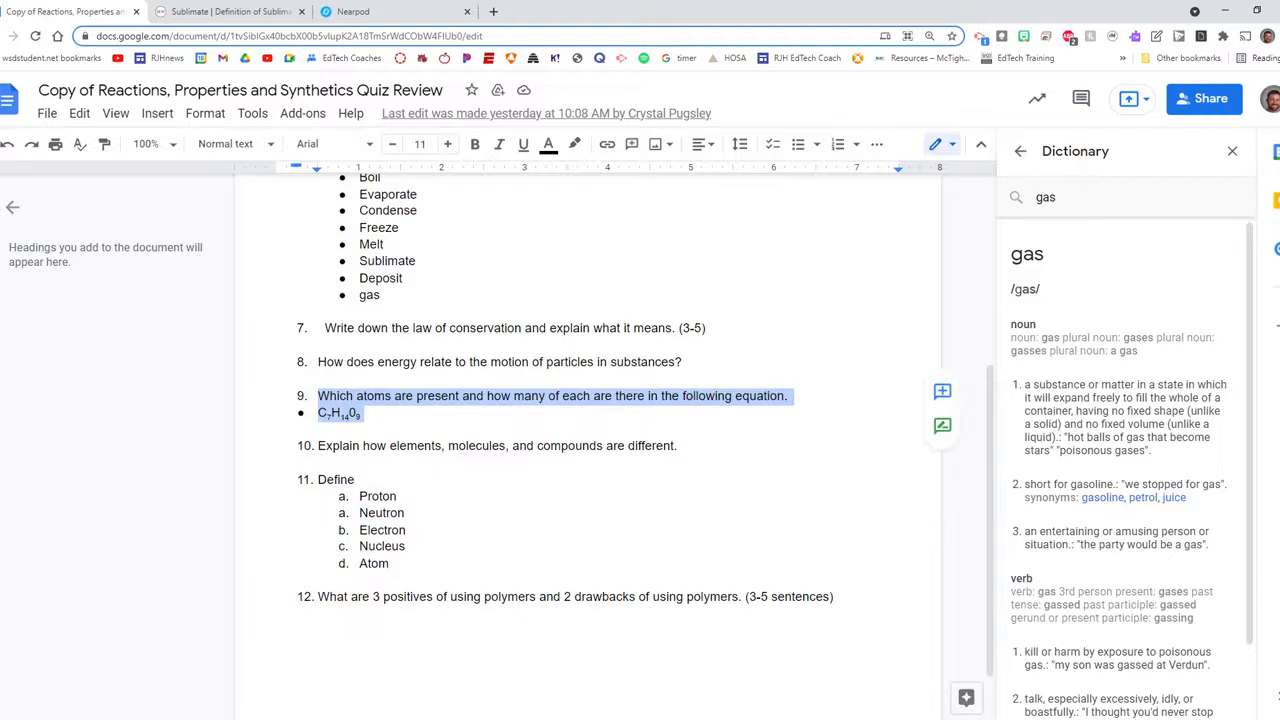
left_click(355, 14)
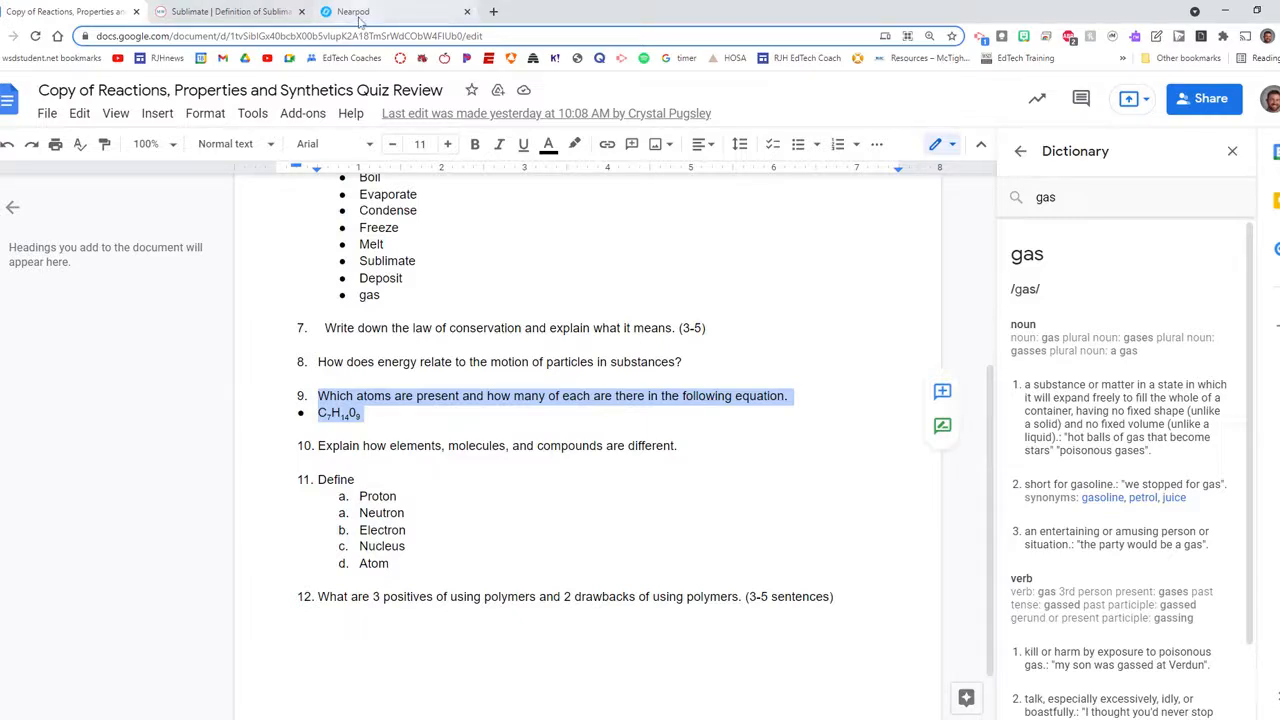
left_click(1194, 697)
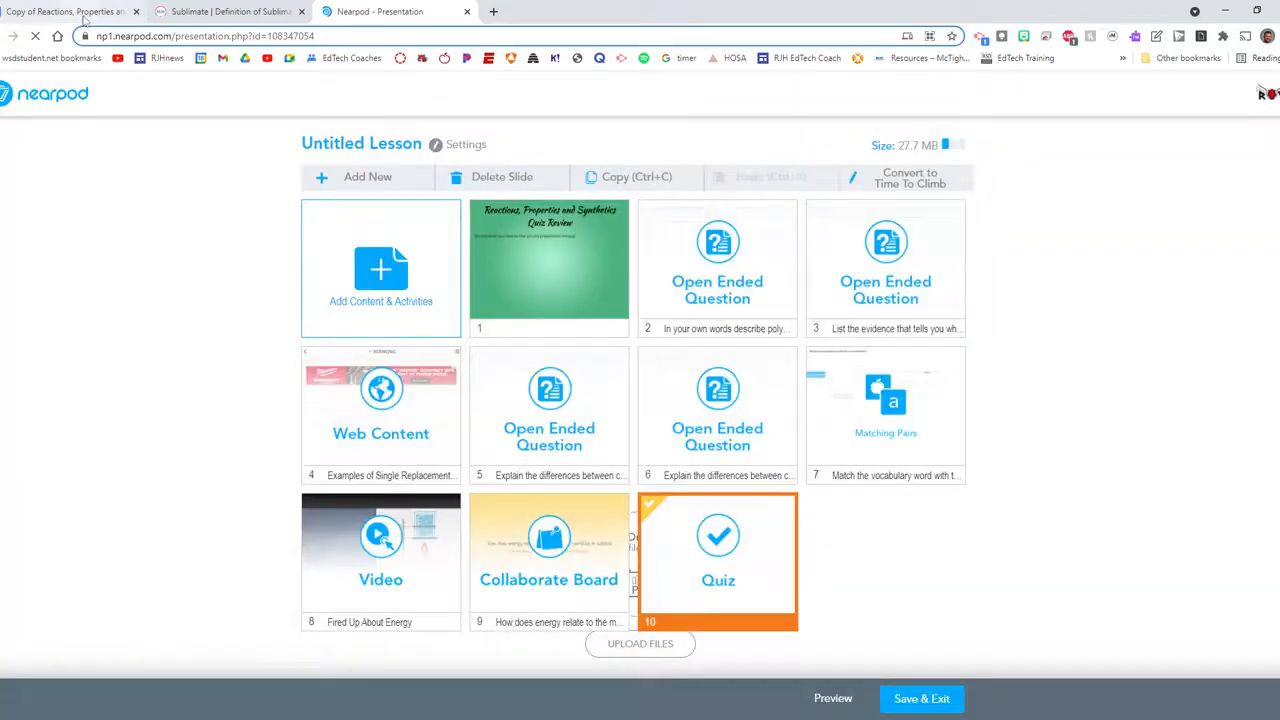
- Copy question 10, "Explain how elements, molecules, and compounds are different.", from the review document
left_click(66, 11)
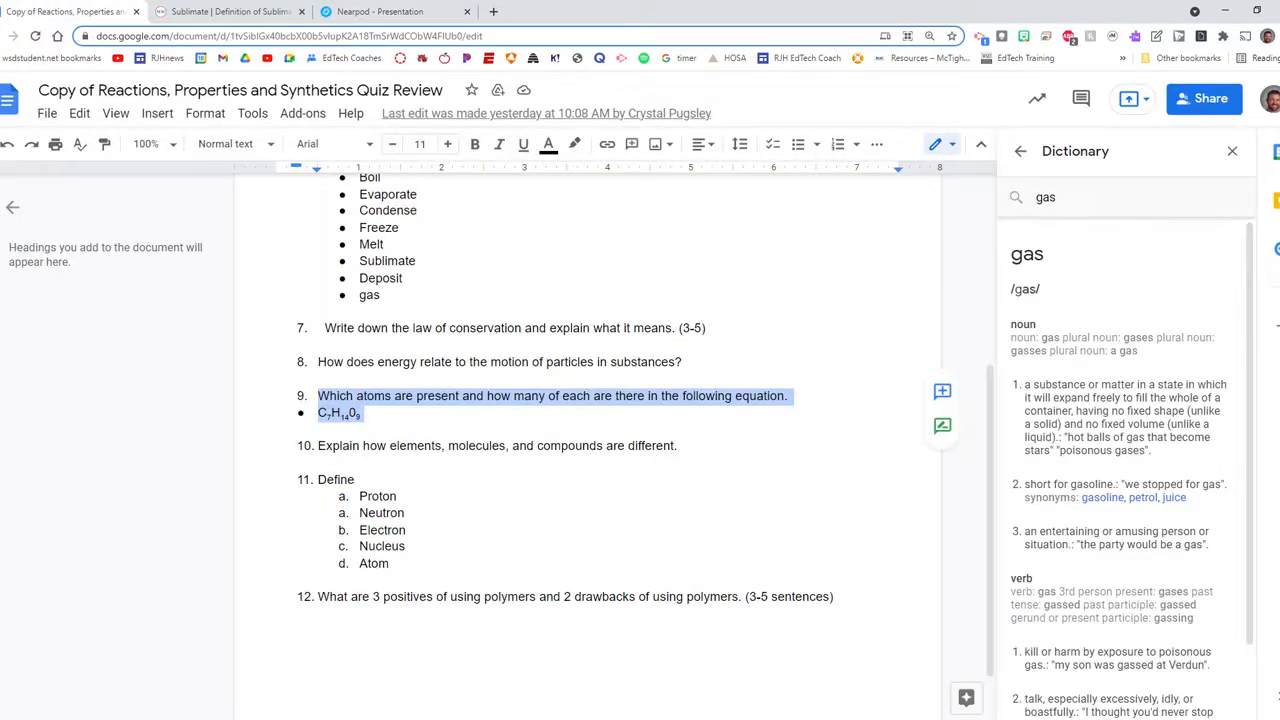
triple_click(337, 445)
key("ctrl+c")
right_click(345, 445)
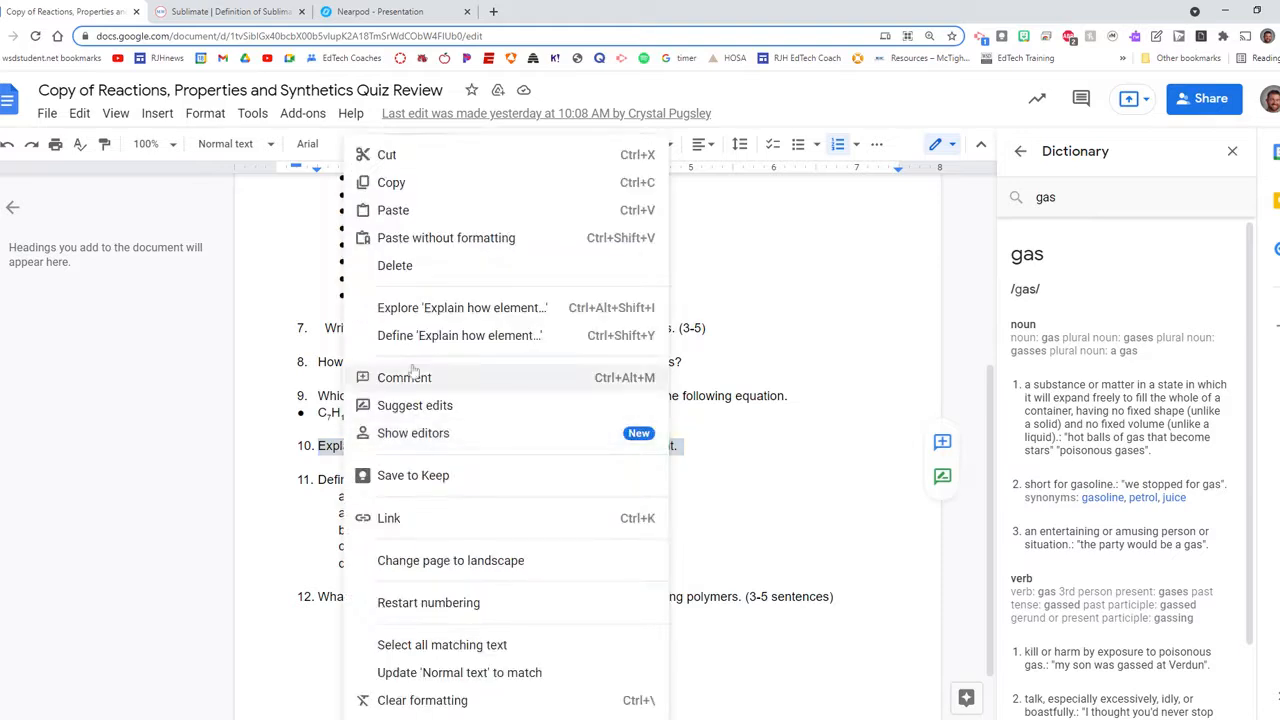
left_click(414, 186)
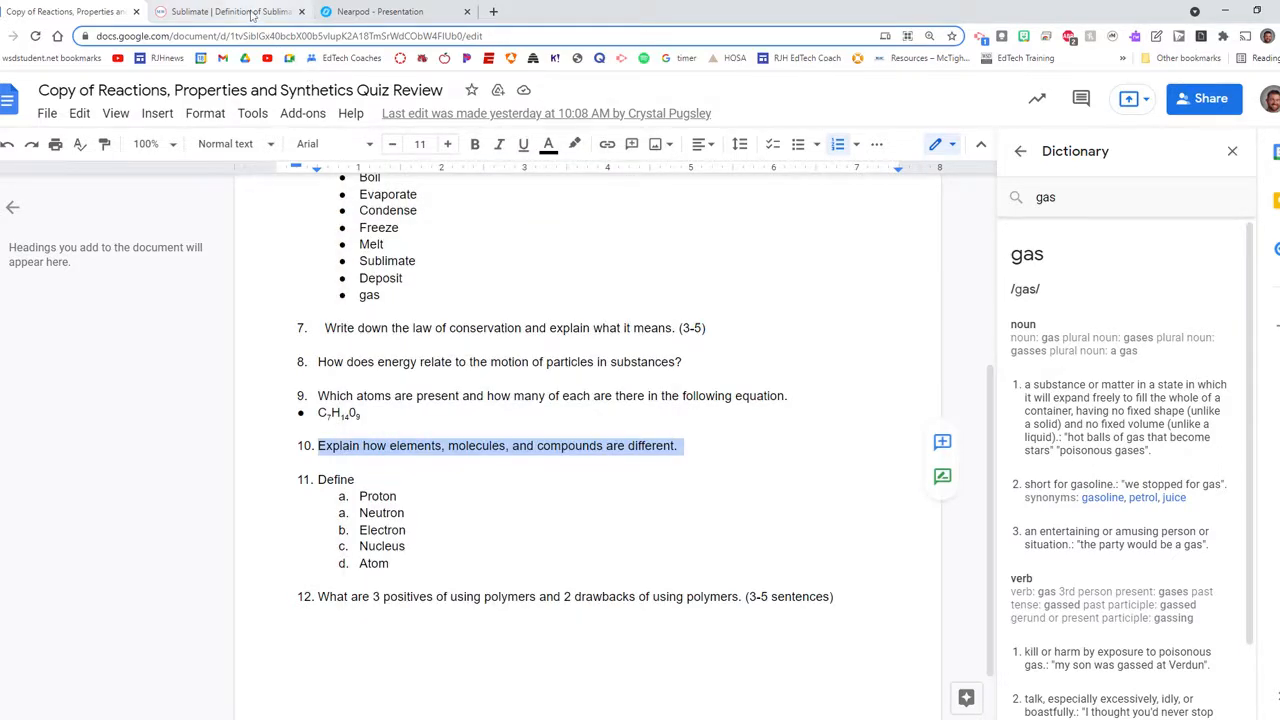
- Add an open-ended question to the Nearpod lesson with the copied question 10 text and save it
left_click(380, 11)
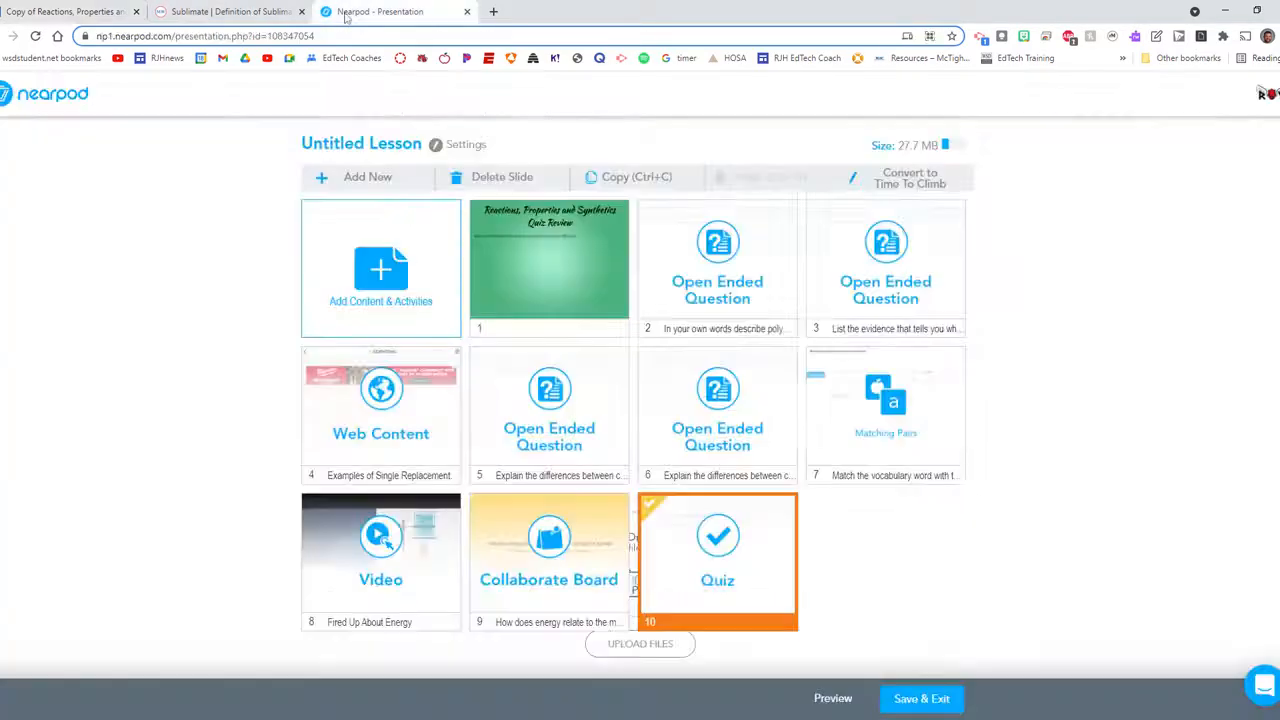
left_click(395, 287)
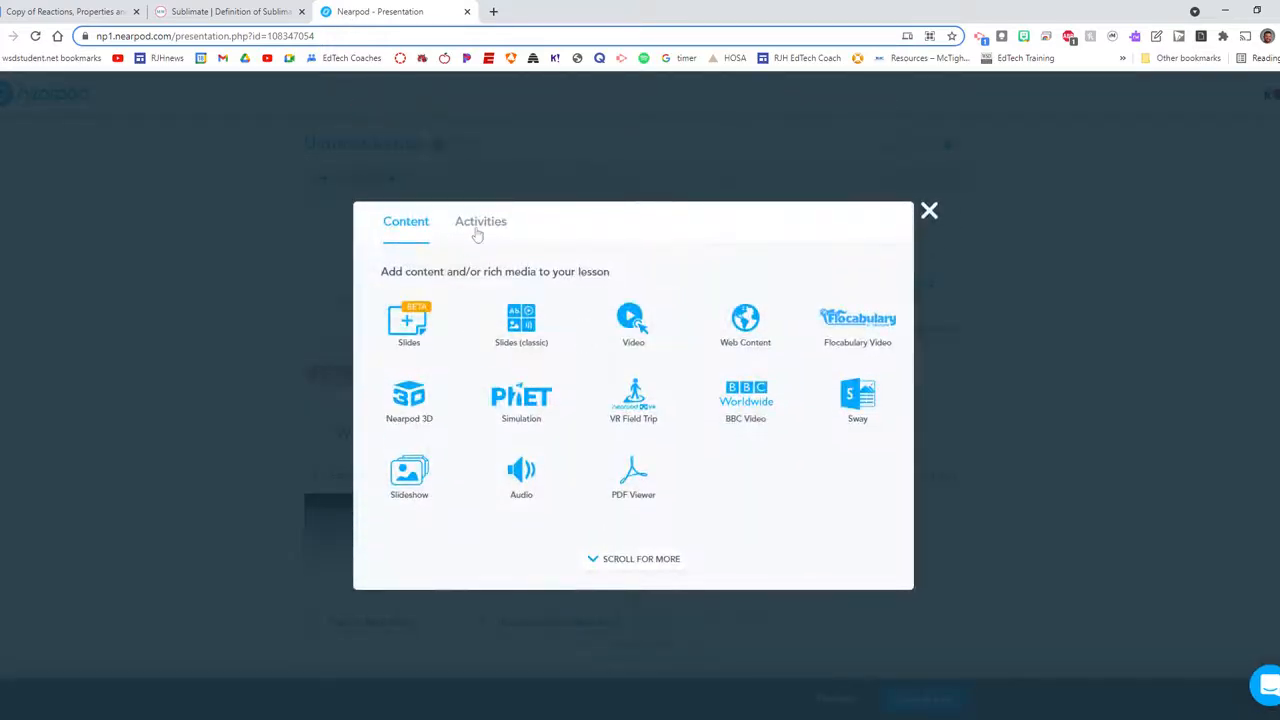
left_click(483, 224)
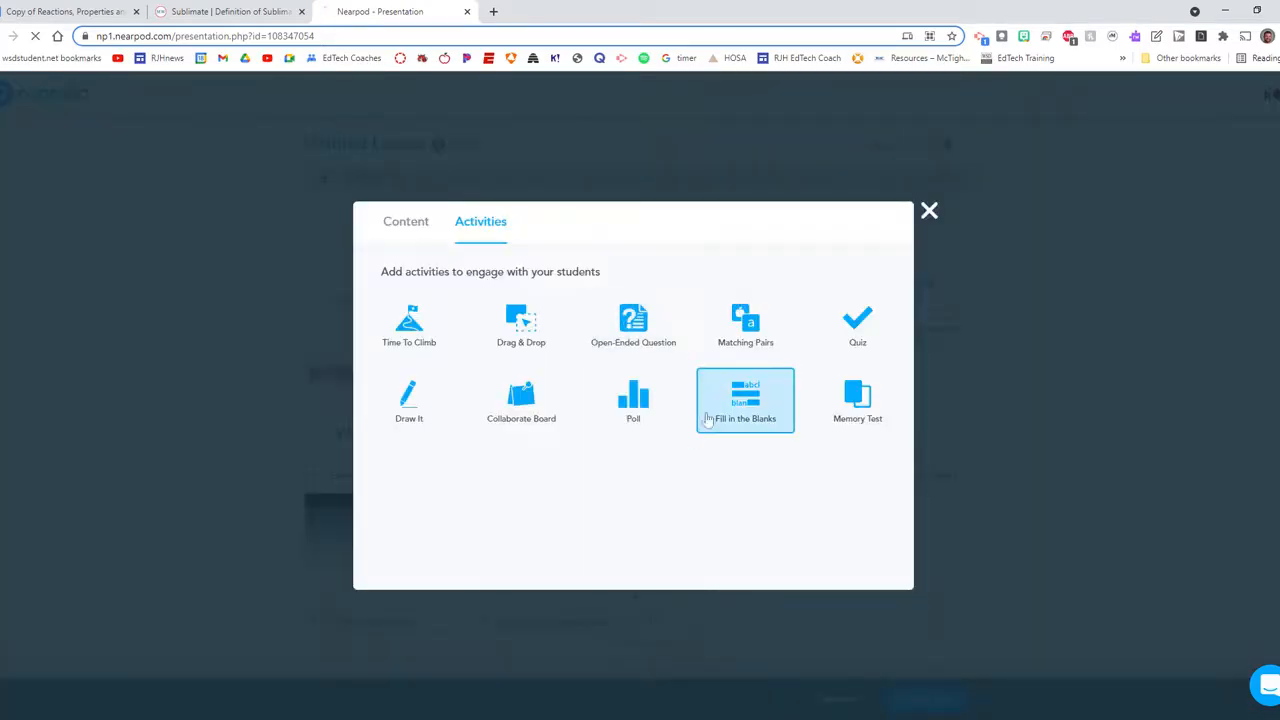
left_click(636, 325)
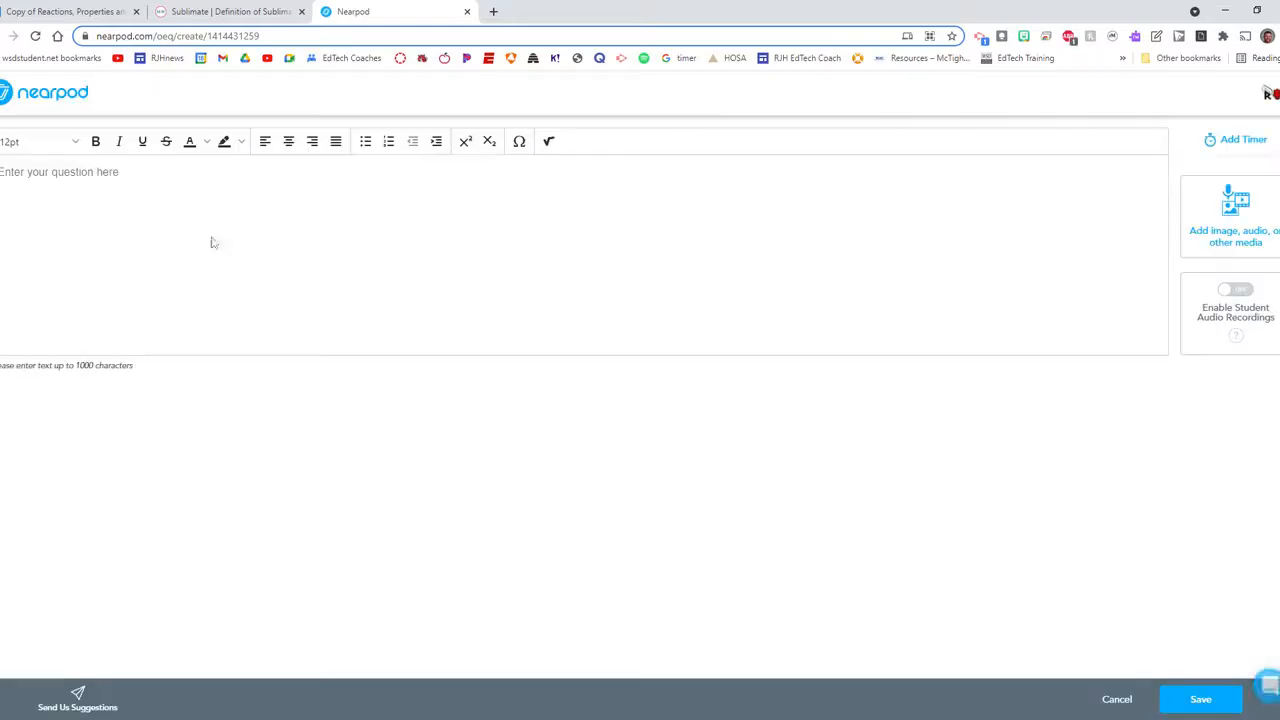
left_click(117, 197)
key("ctrl+v")
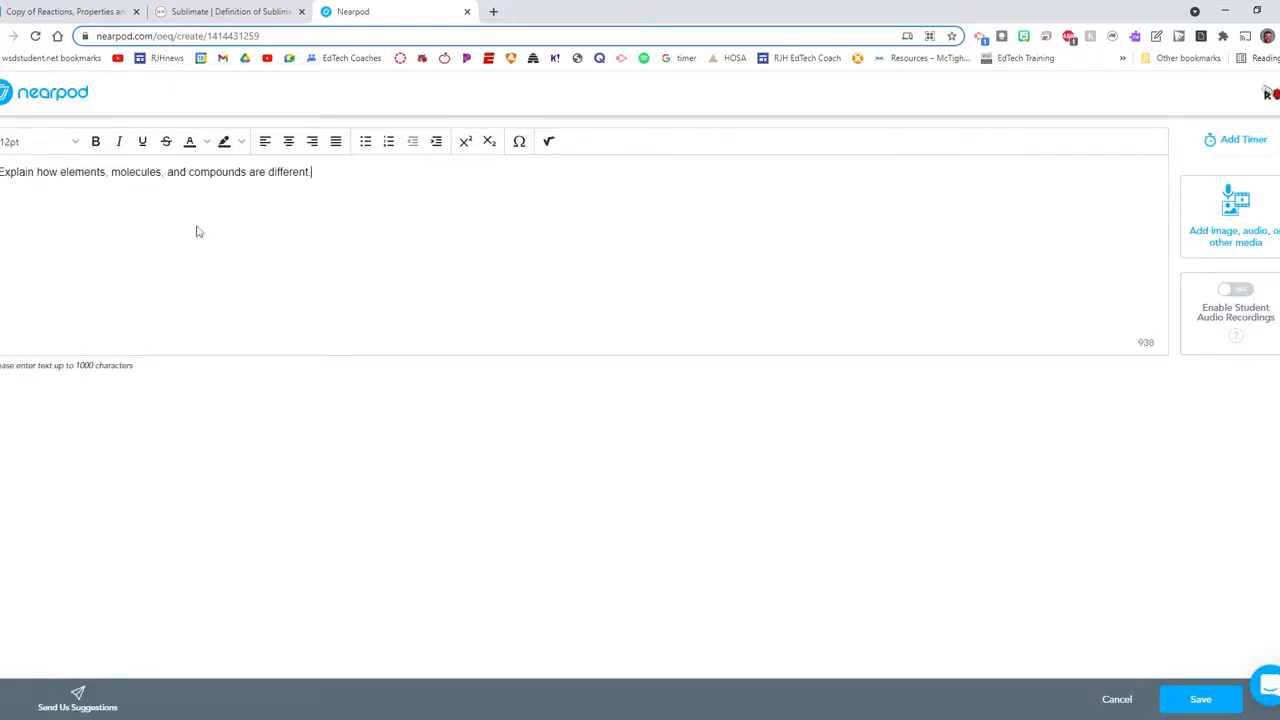
left_click(1203, 705)
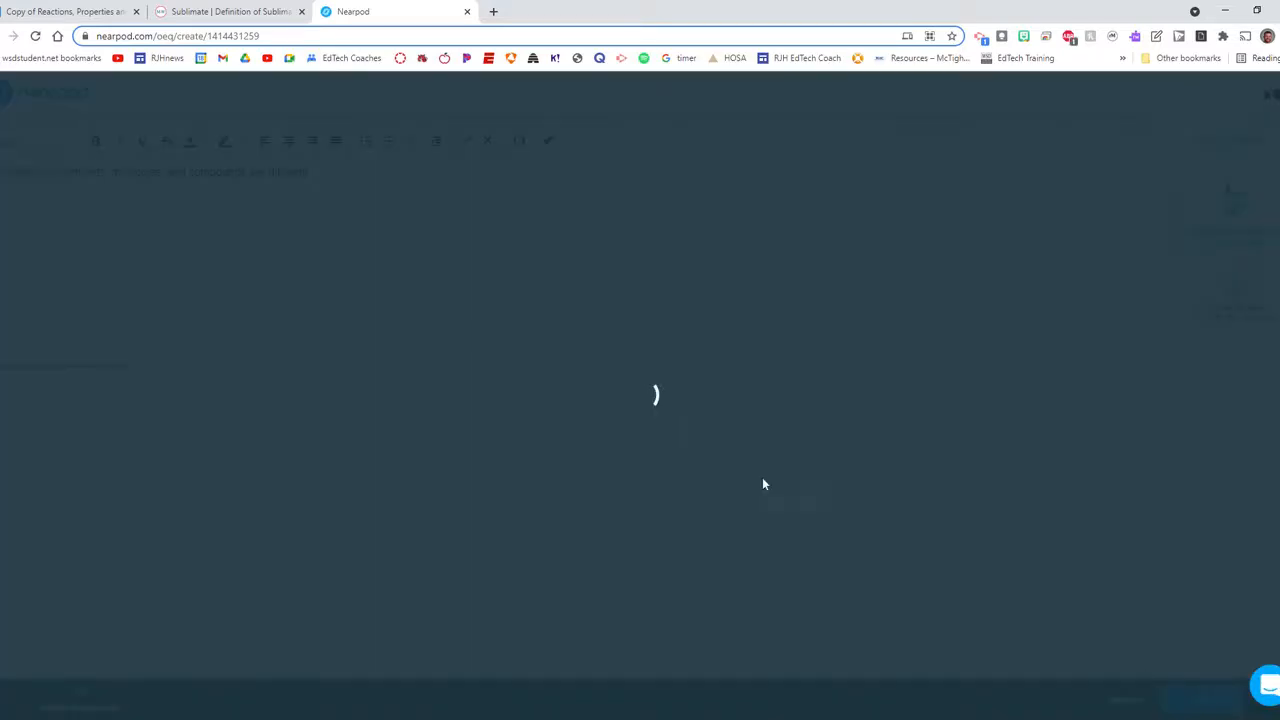
- Look up the dictionary definition of Proton from question 11 in the review document
left_click(50, 12)
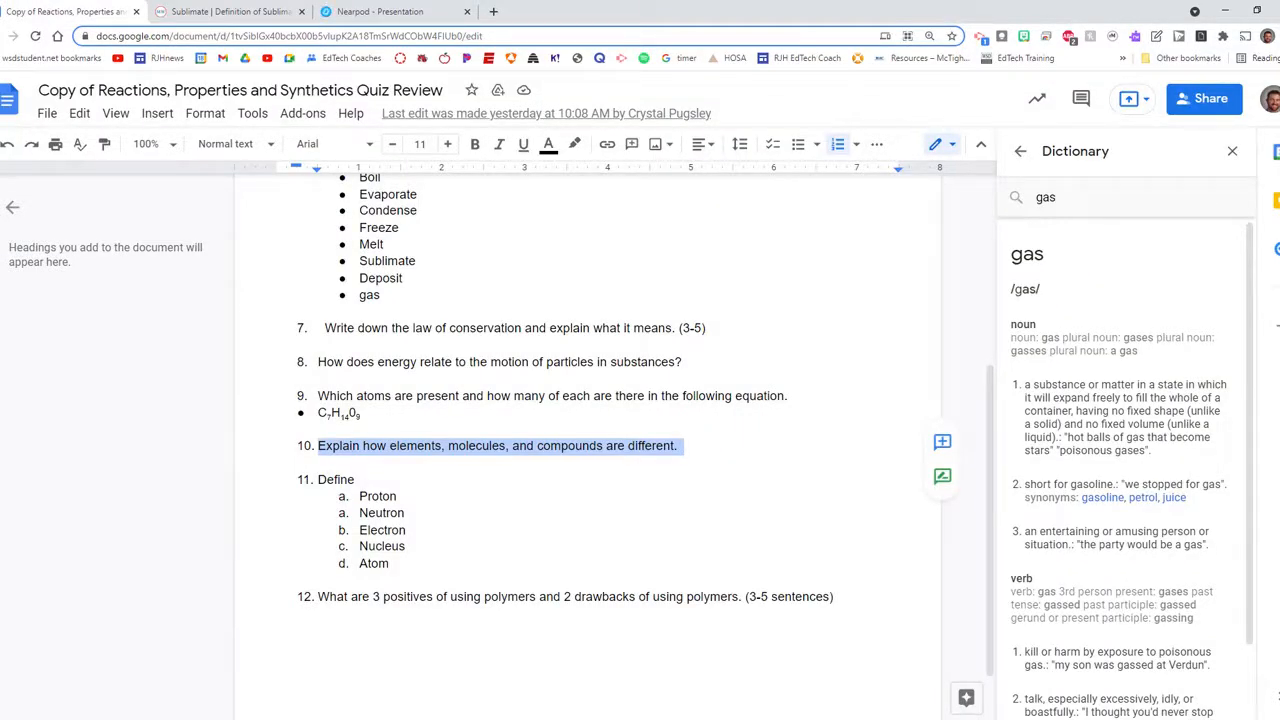
double_click(377, 496)
right_click(380, 496)
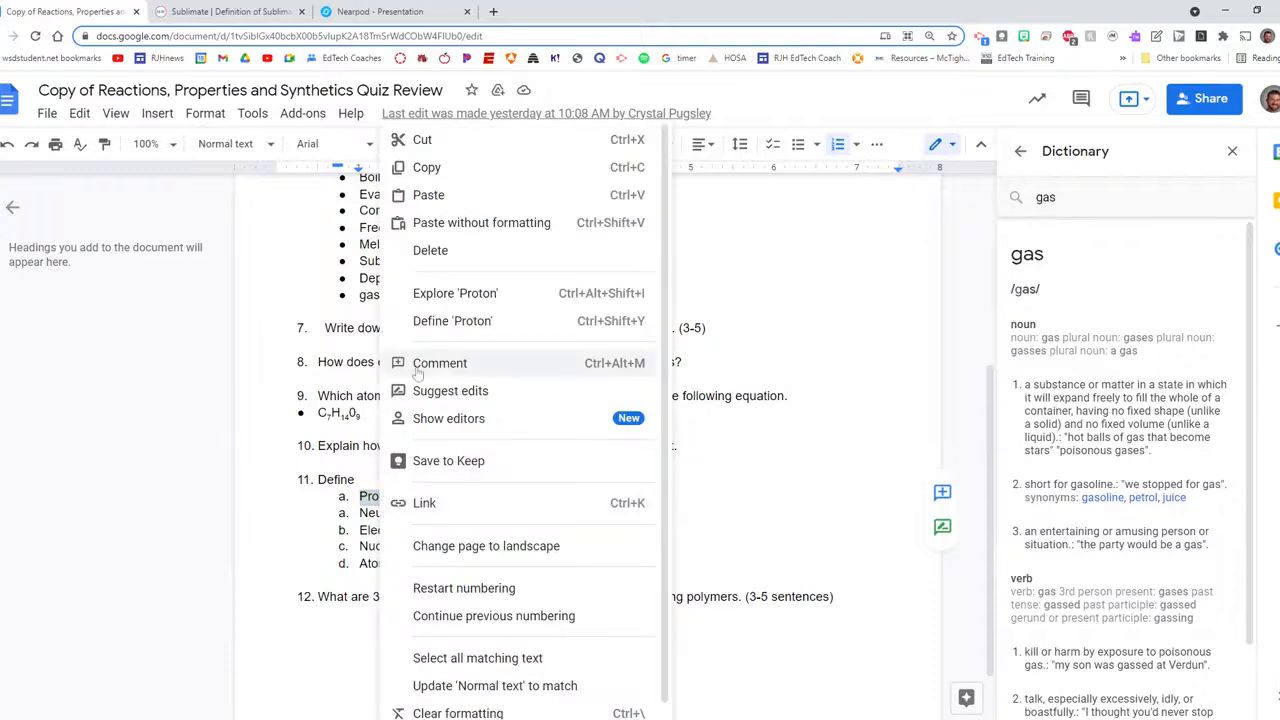
left_click(452, 321)
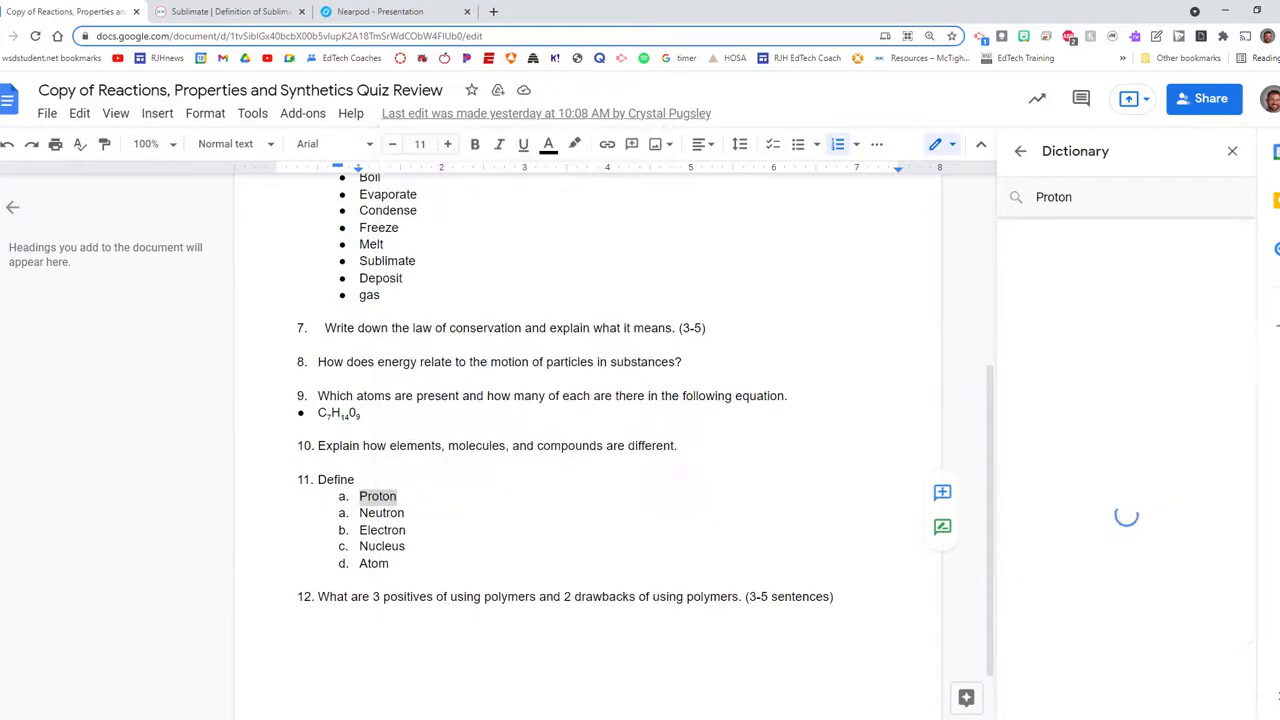
- Add a Time to Climb activity to the Nearpod lesson and enter "Proton" as its first question
left_click(361, 13)
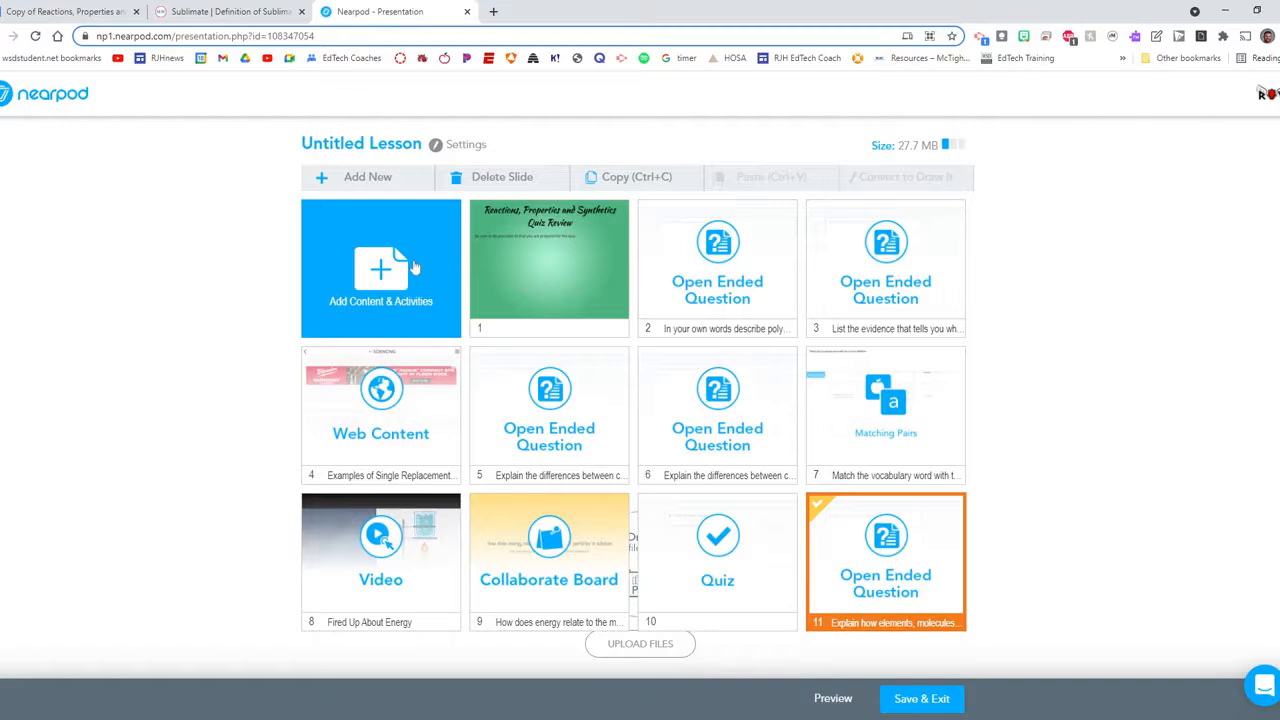
left_click(405, 296)
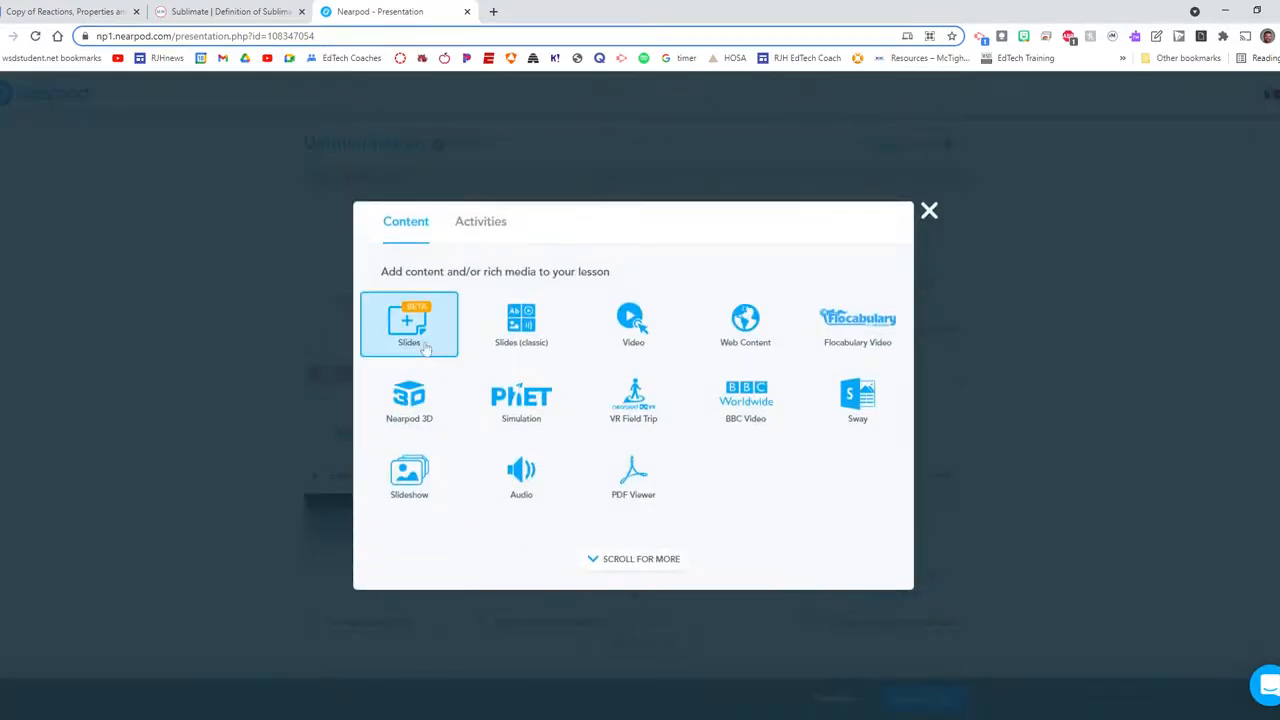
left_click(473, 223)
left_click(415, 335)
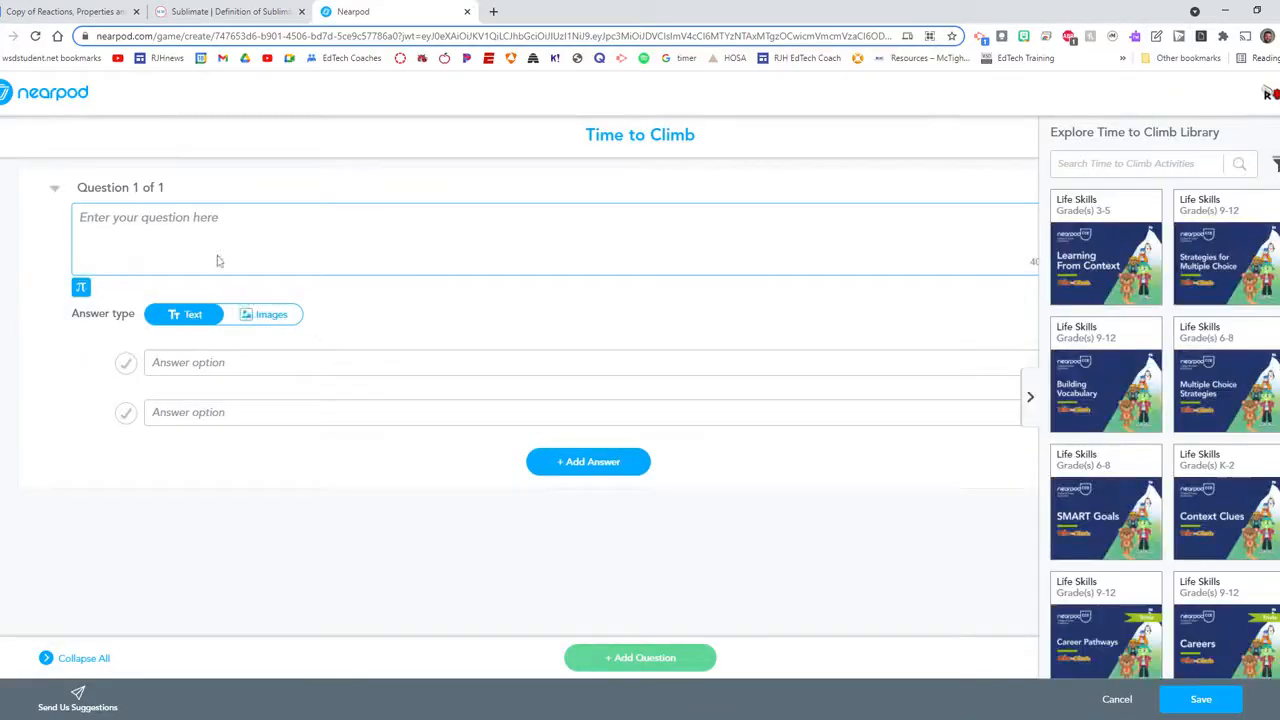
type("D")
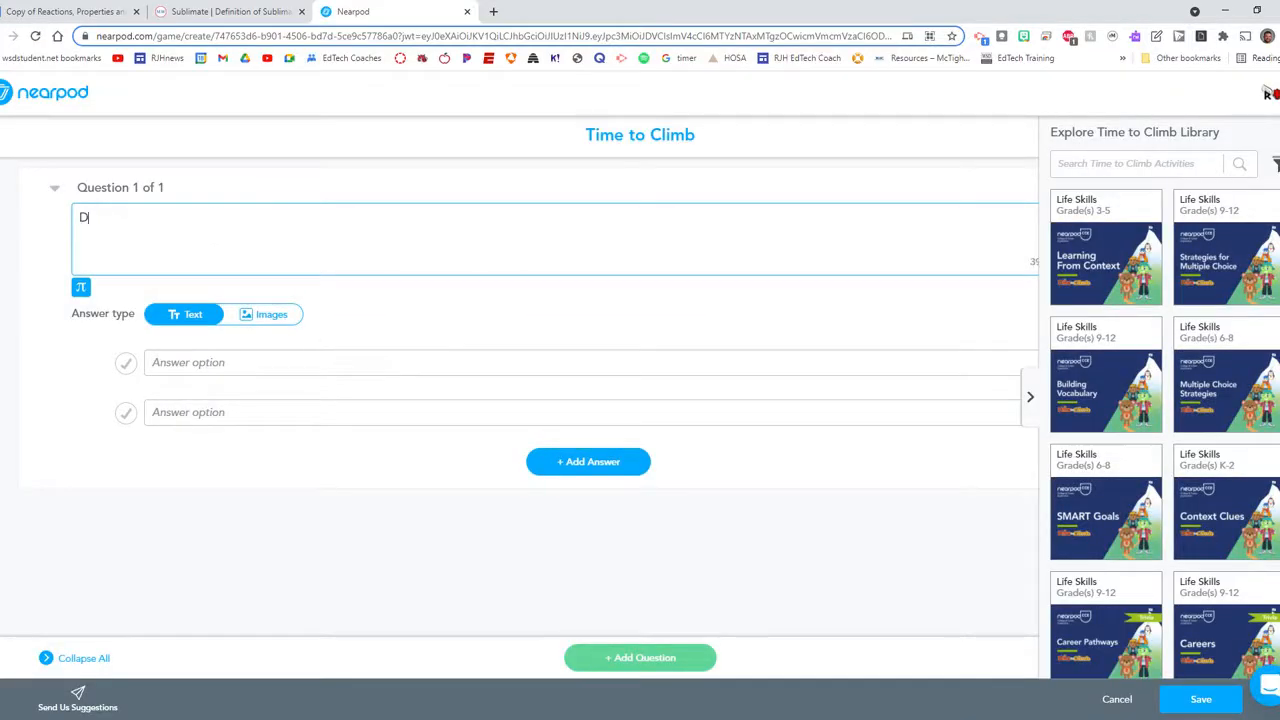
key("BackSpace")
type("Proton")
- Copy the dictionary definition of Proton from the review document into the question's first answer option
left_click(52, 12)
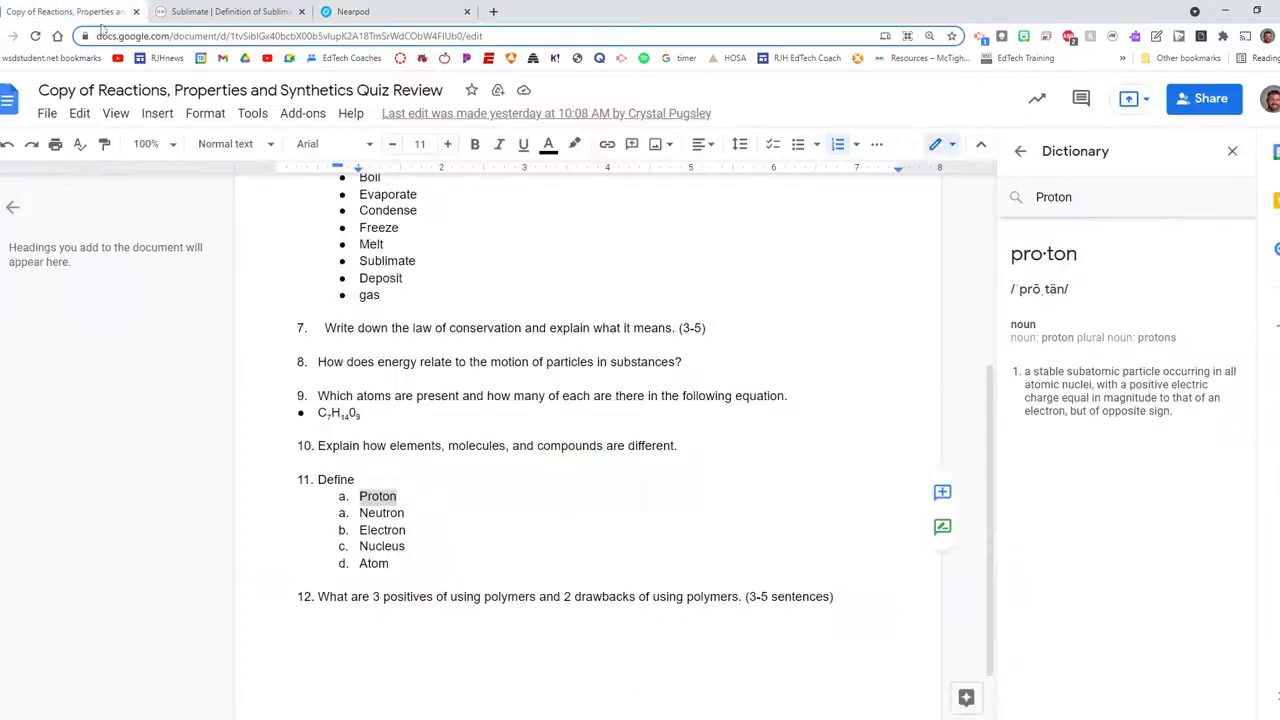
left_click_drag(1024, 371, 1180, 415)
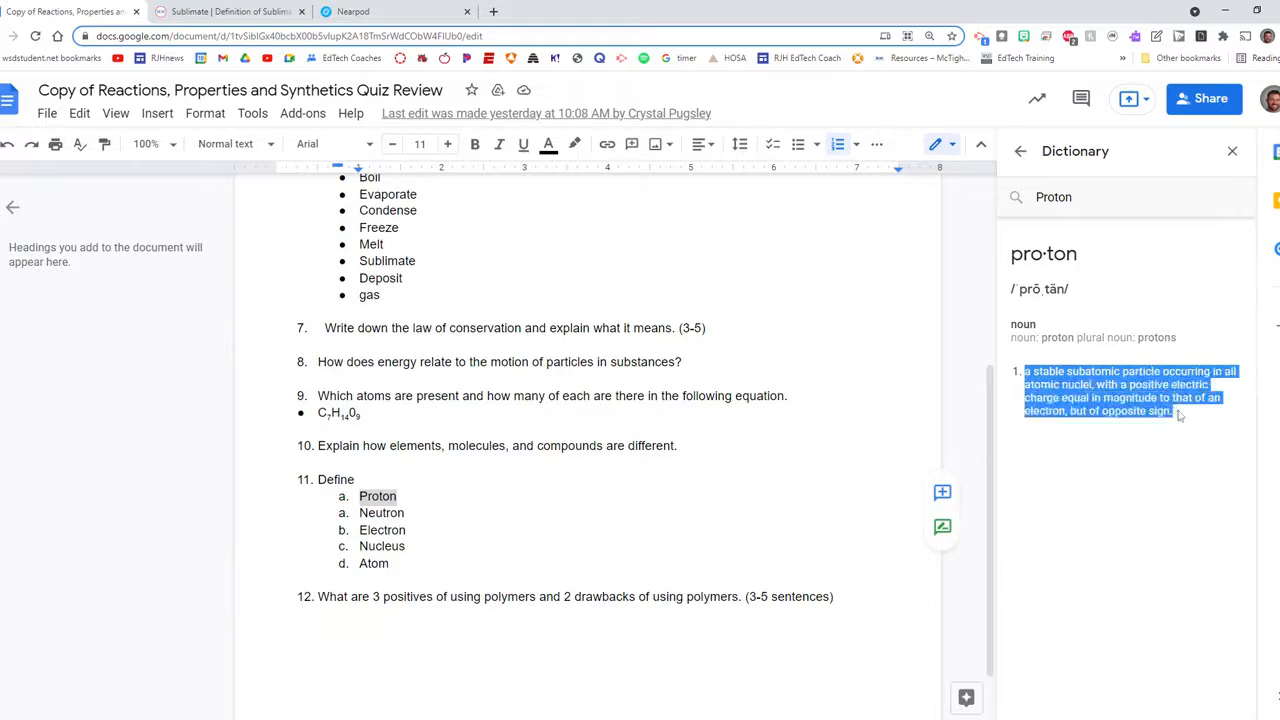
left_click(353, 12)
left_click(353, 355)
type("a stable subatomic particle occurring in all atomic nuclei, with a positive electric charge equal in")
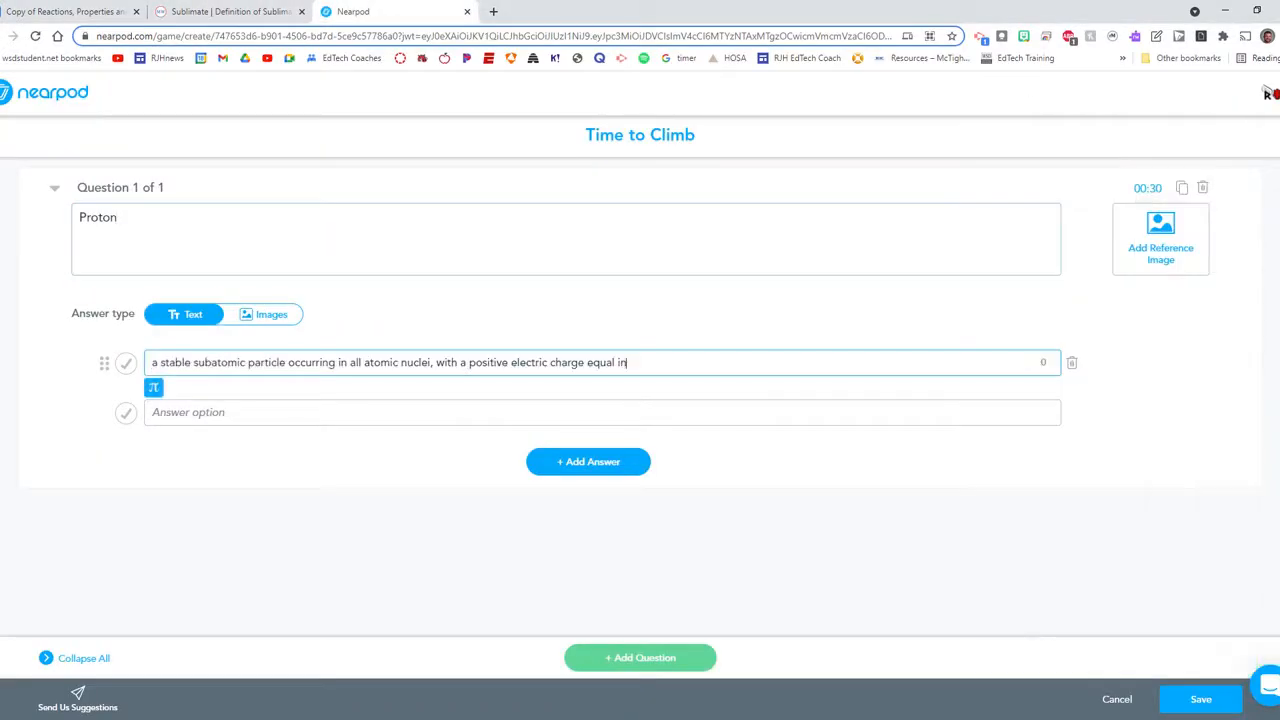
- Compare the first answer option with the dictionary definition and shorten it to end at "with a positive electric charge"
left_click(60, 12)
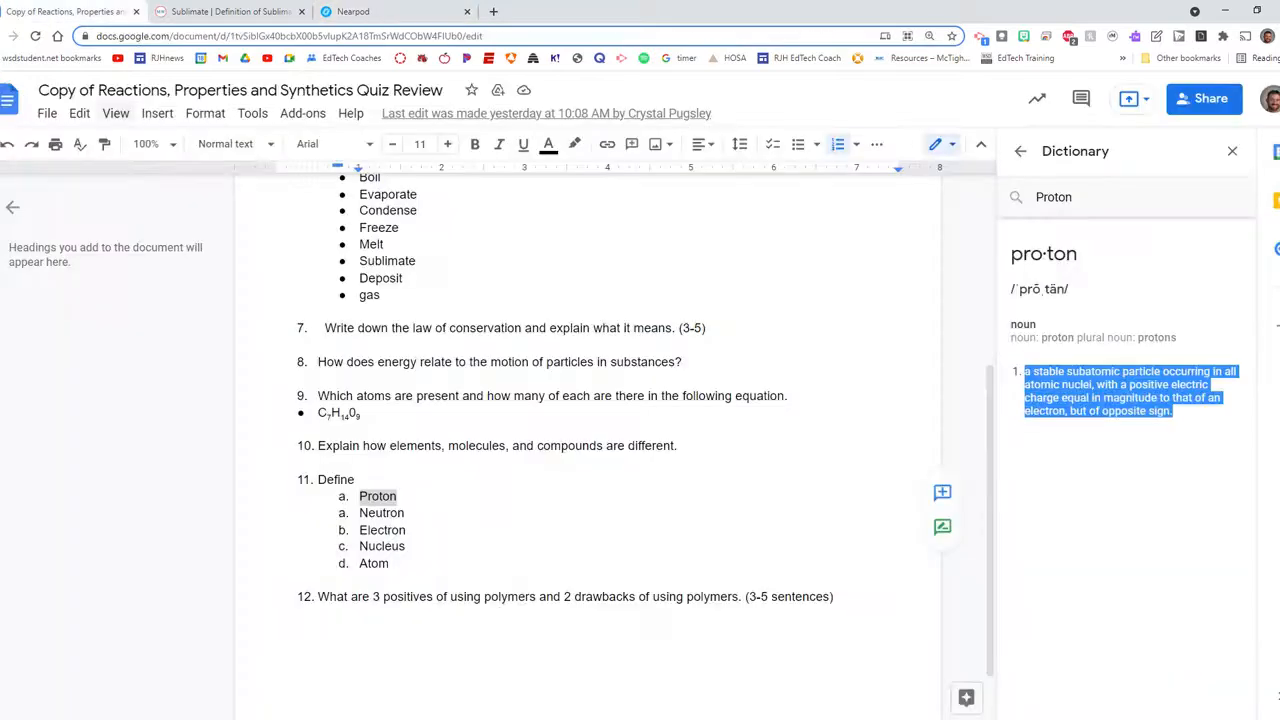
left_click(385, 12)
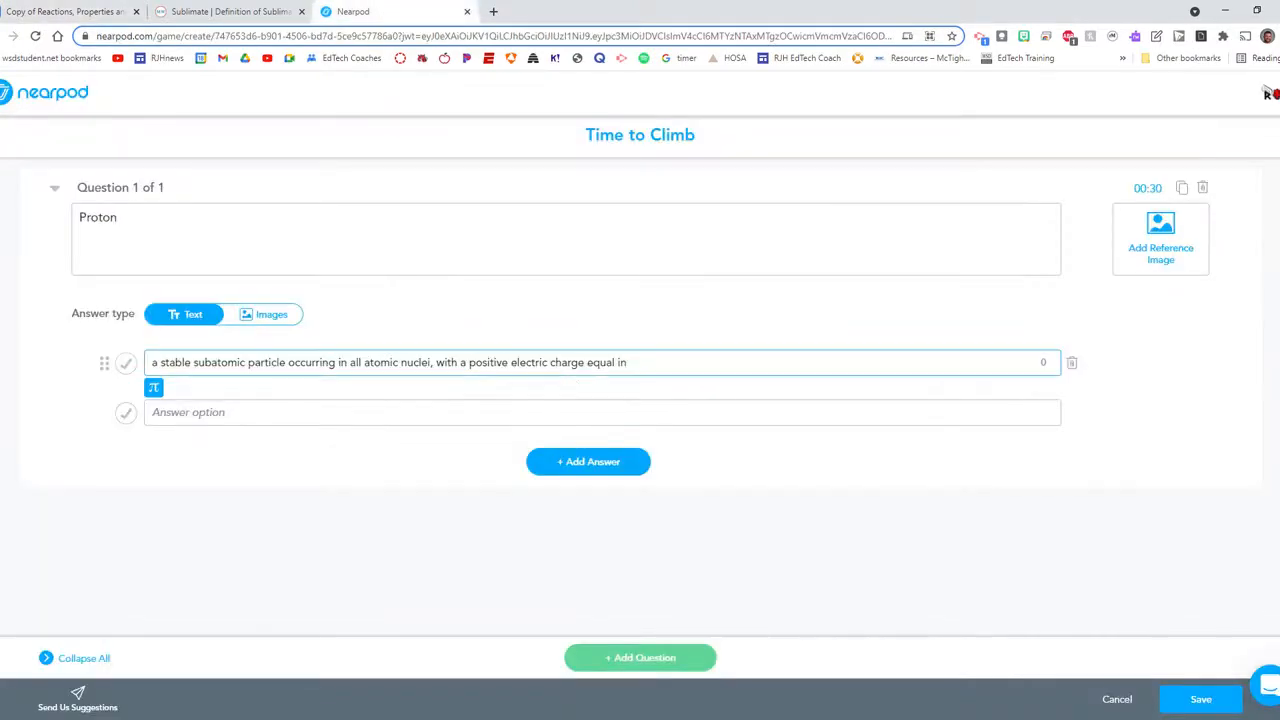
left_click_drag(627, 362, 446, 362)
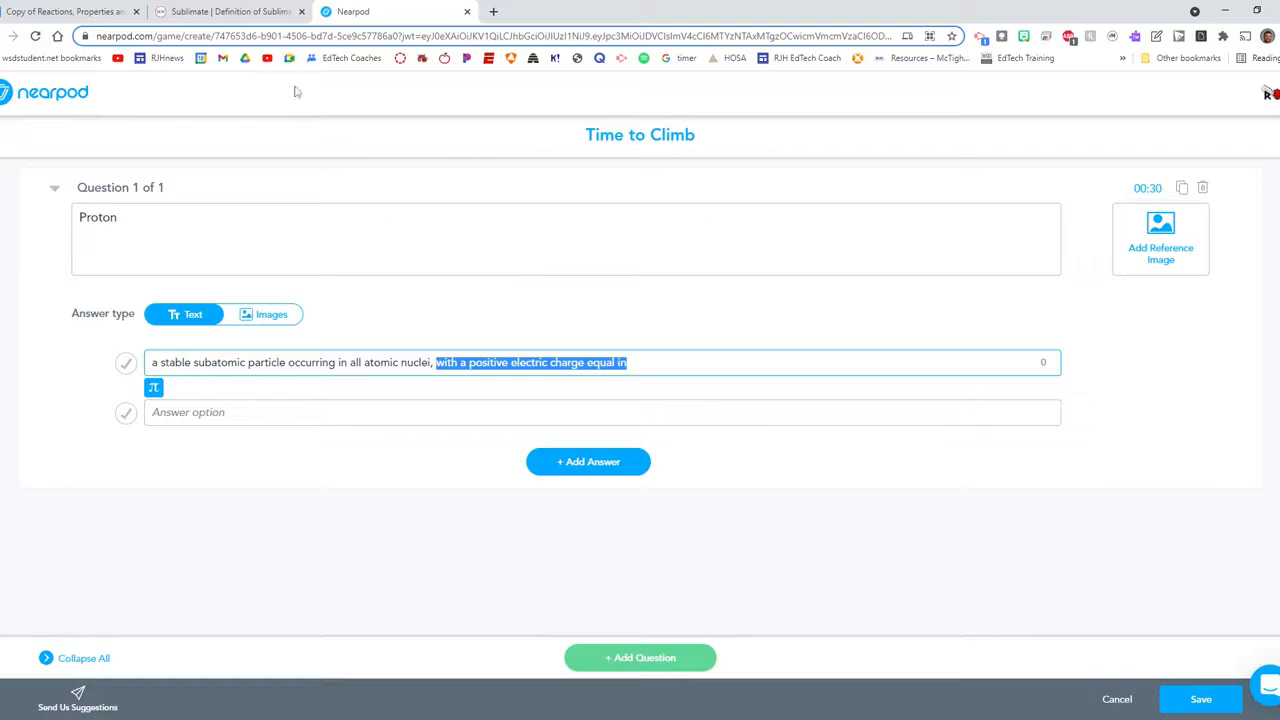
left_click(16, 10)
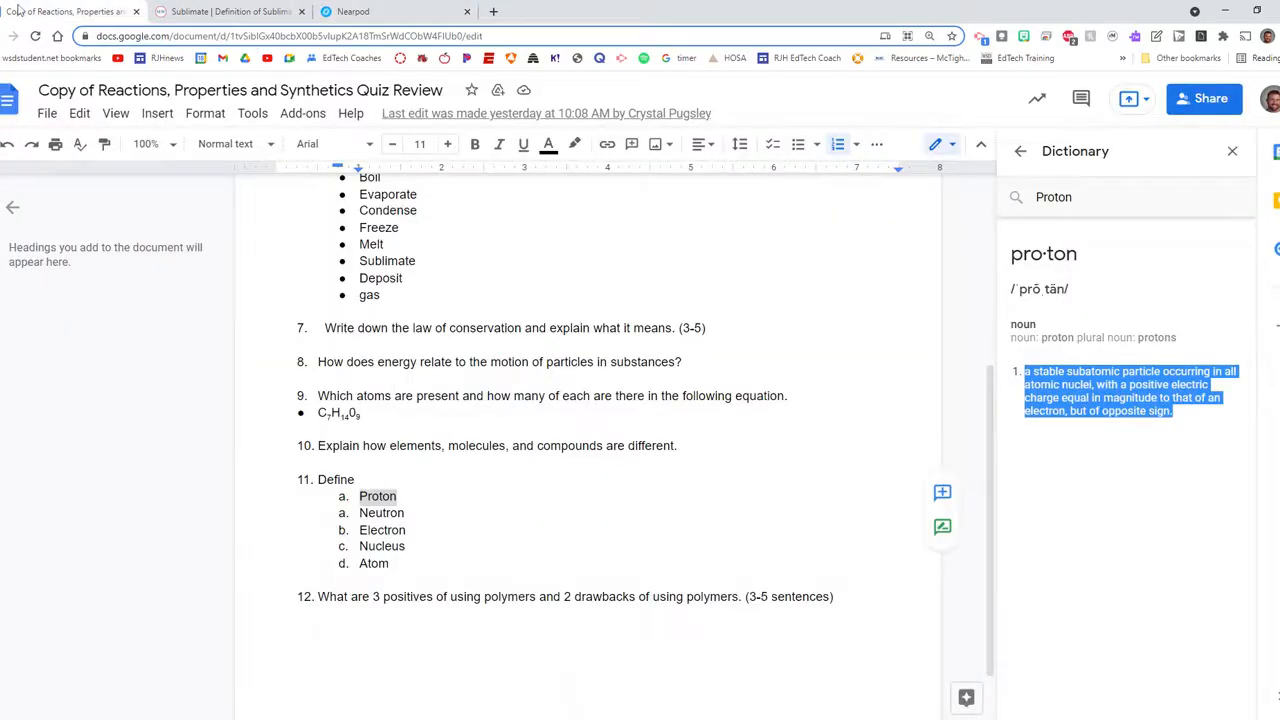
left_click(353, 11)
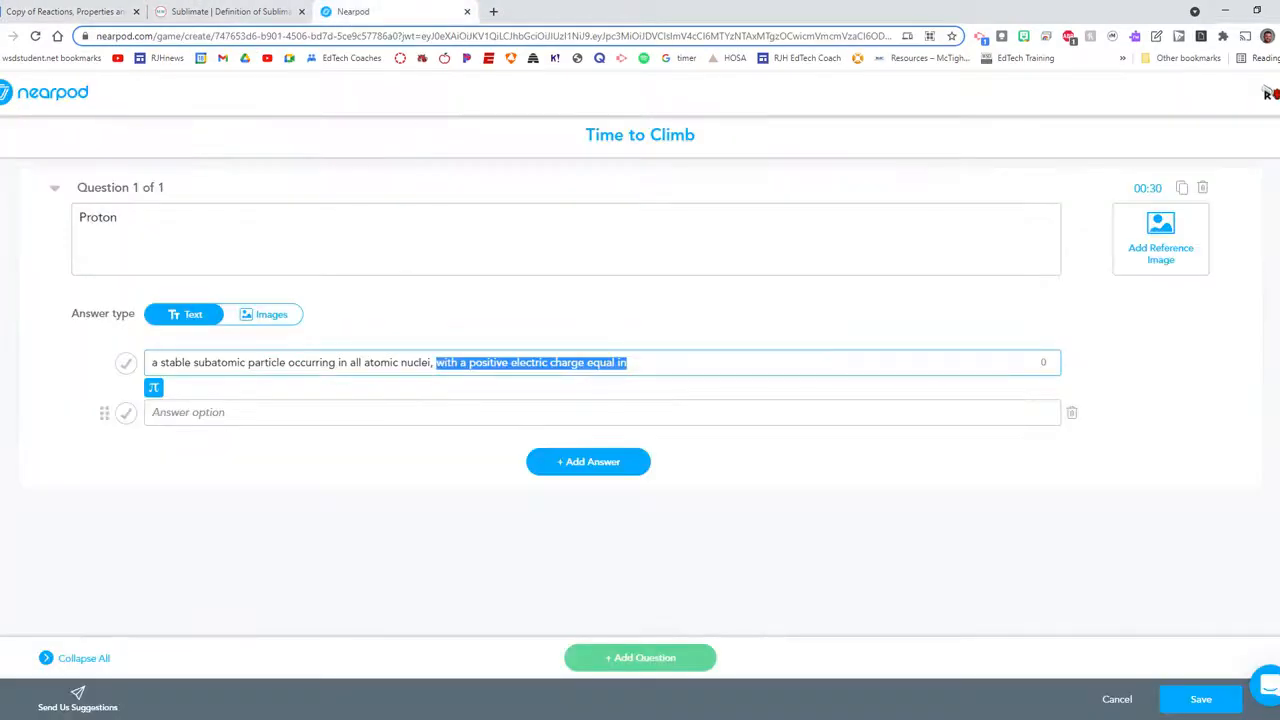
left_click_drag(627, 362, 445, 362)
left_click(65, 11)
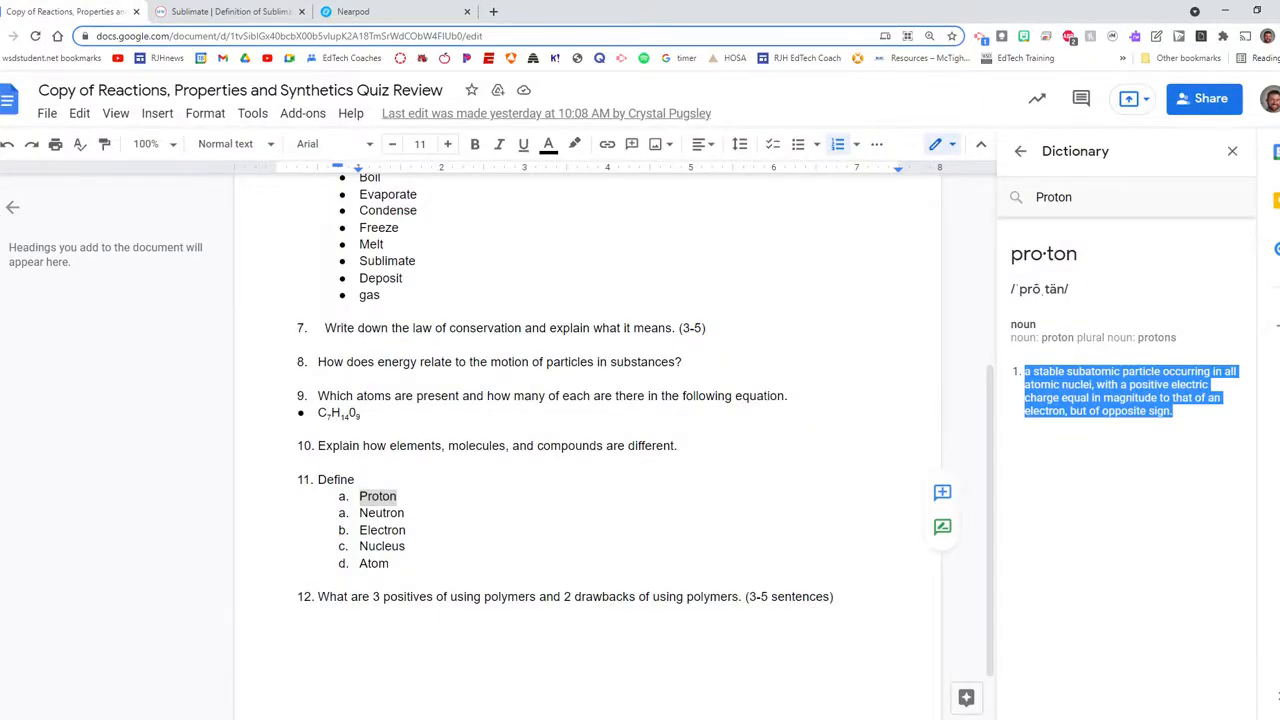
left_click(447, 7)
left_click(470, 362)
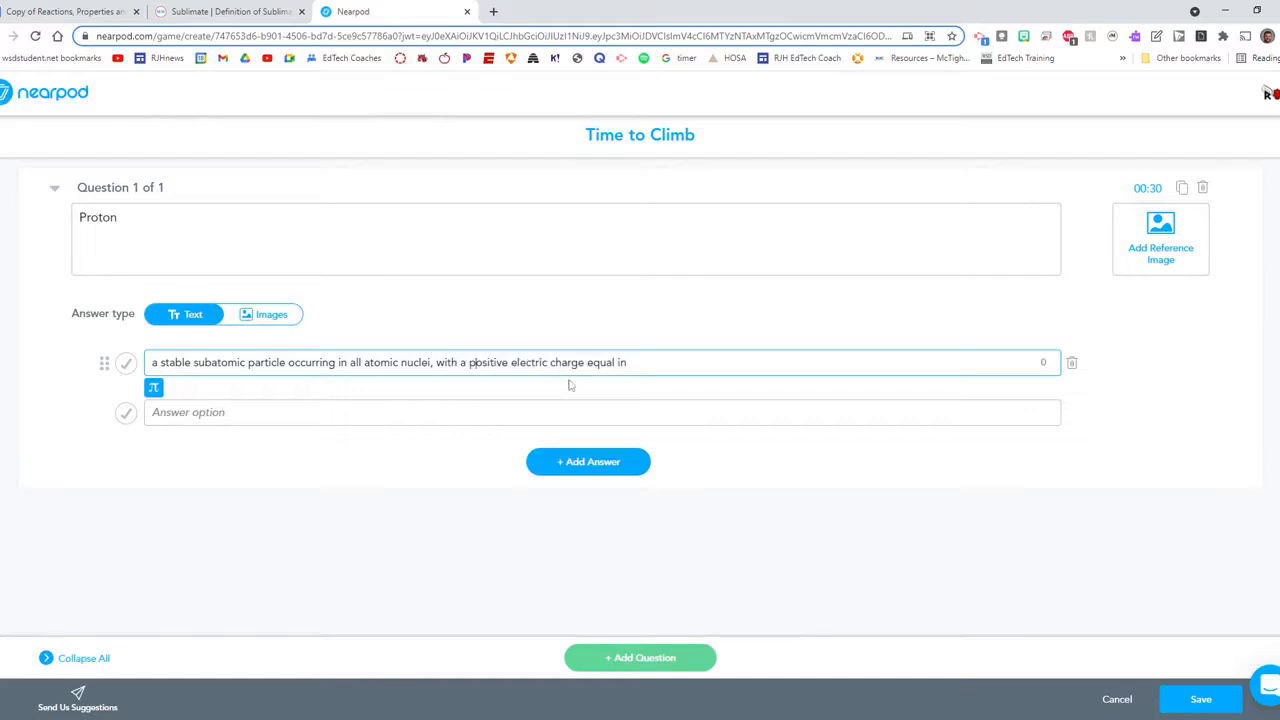
left_click_drag(628, 363, 584, 363)
key("BackSpace")
- Look up Neutron in the review document's dictionary and select its definition from "a subatomic particle" through "without an electric charge,"
left_click(80, 12)
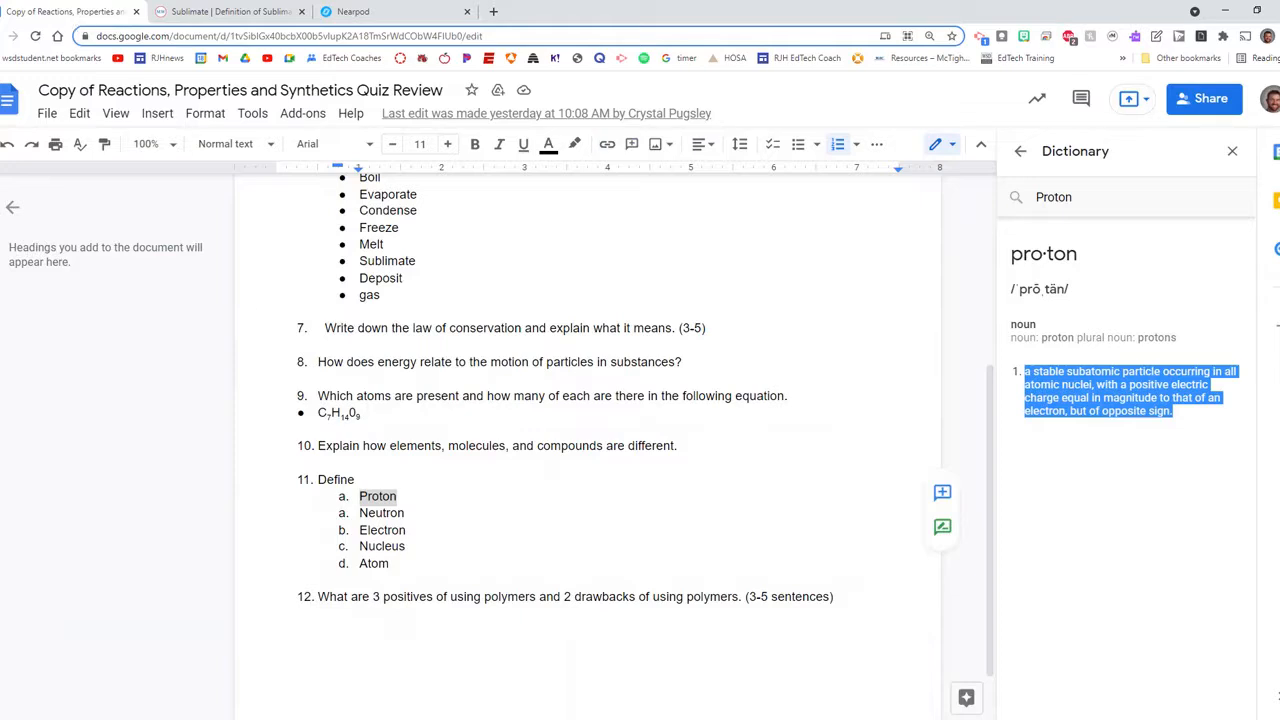
double_click(381, 512)
right_click(381, 512)
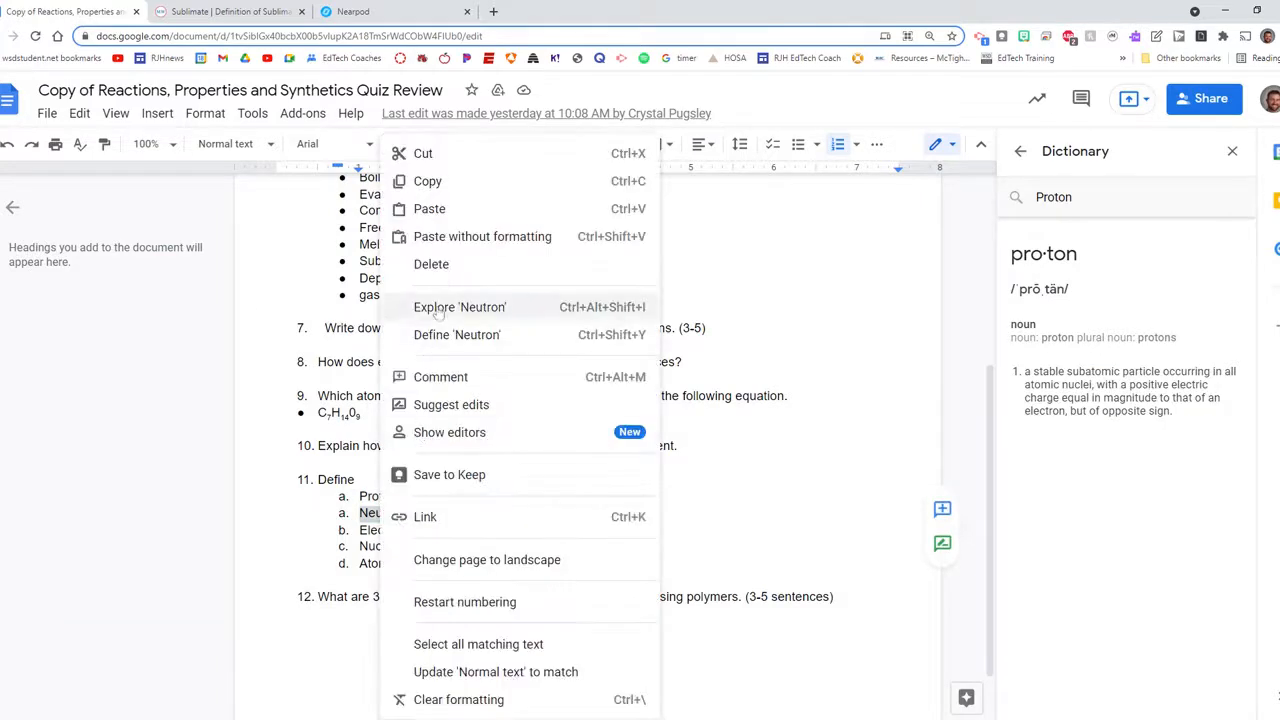
left_click(457, 335)
left_click_drag(1024, 371, 1062, 398)
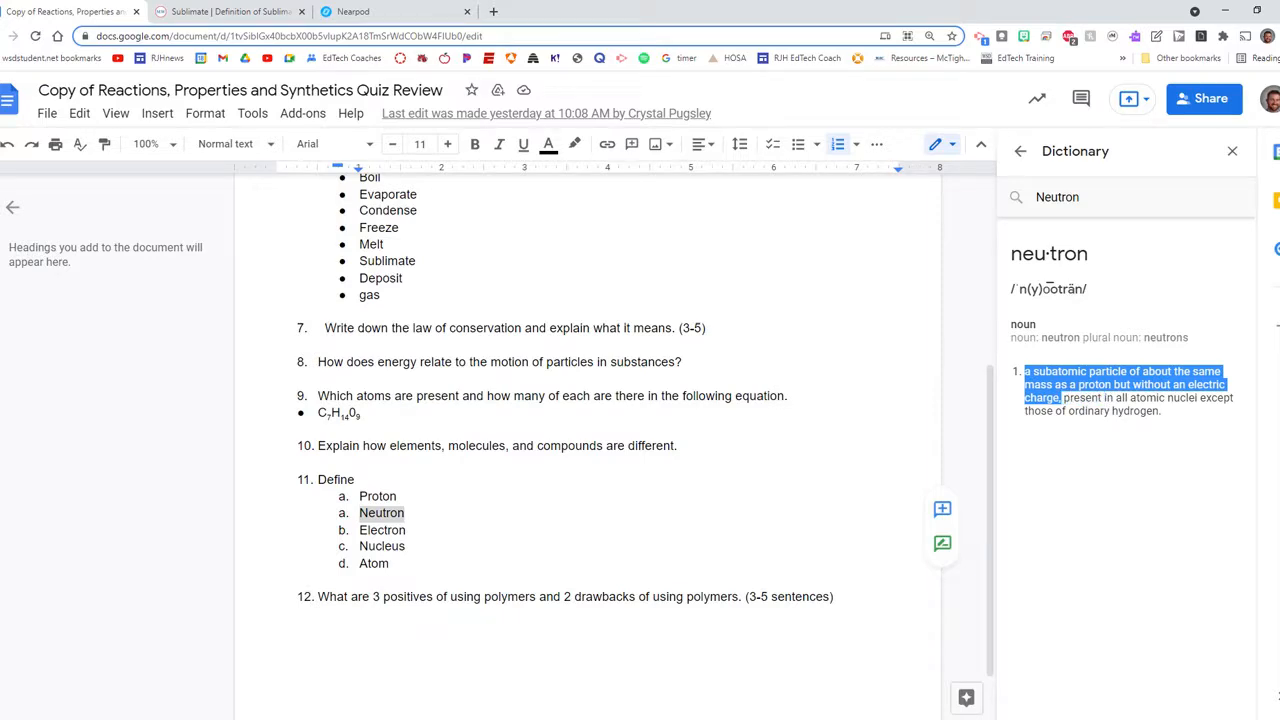
- Paste the neutron definition as the second answer option and mark the first option as the correct answer
left_click(350, 13)
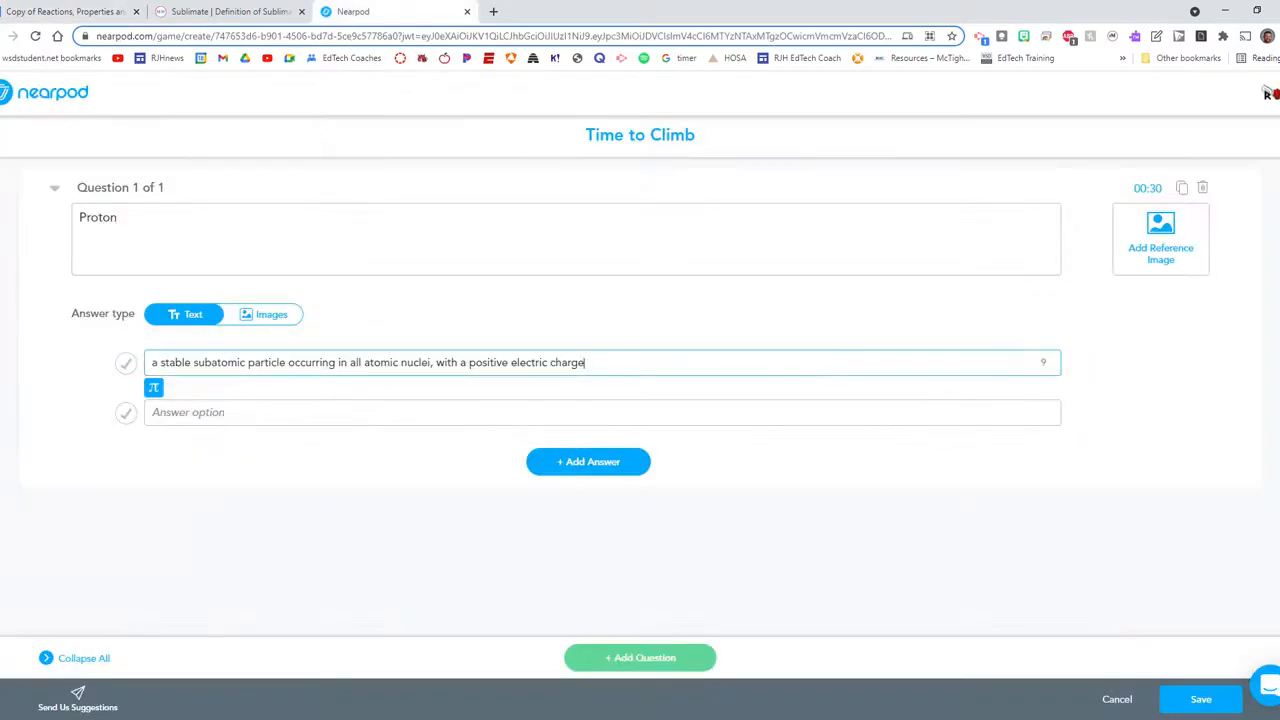
left_click(345, 412)
key("ctrl+v")
left_click(125, 362)
- Look up Electron in the review document's dictionary and select its definition from "a stable subatomic particle" through "negative electricity"
left_click(110, 12)
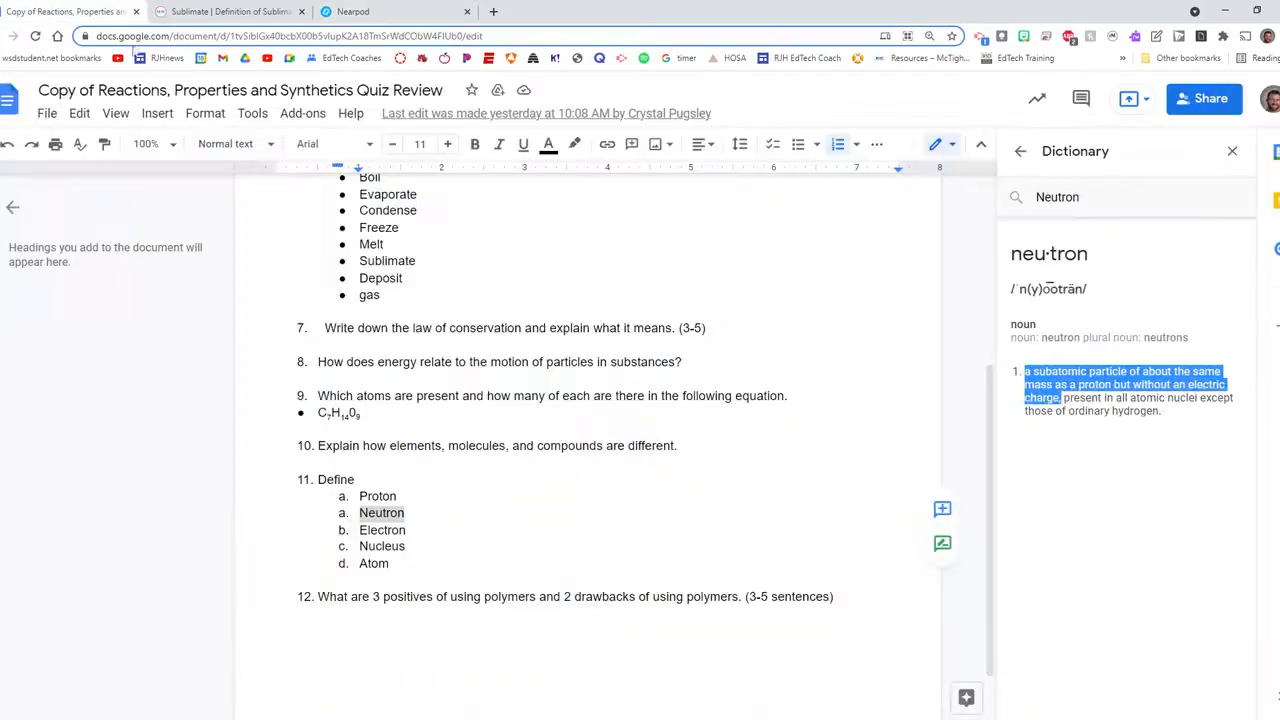
double_click(382, 530)
right_click(385, 530)
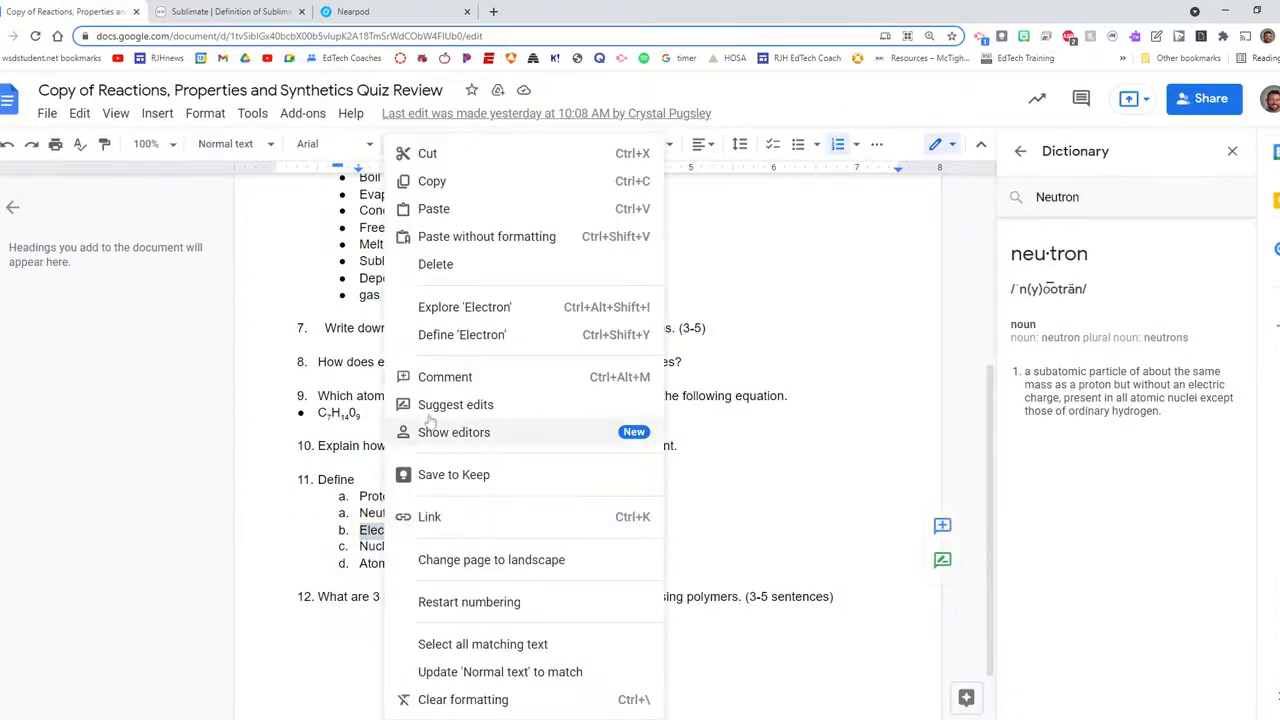
left_click(460, 336)
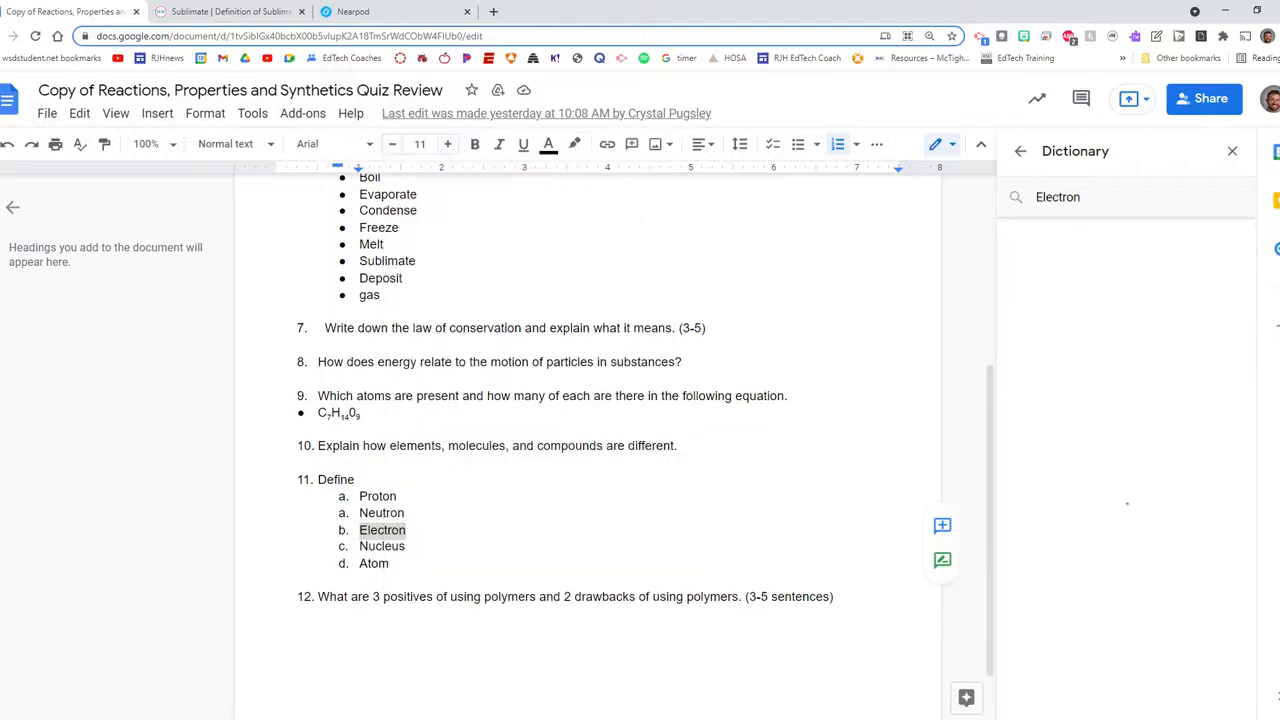
left_click_drag(1026, 377, 1128, 385)
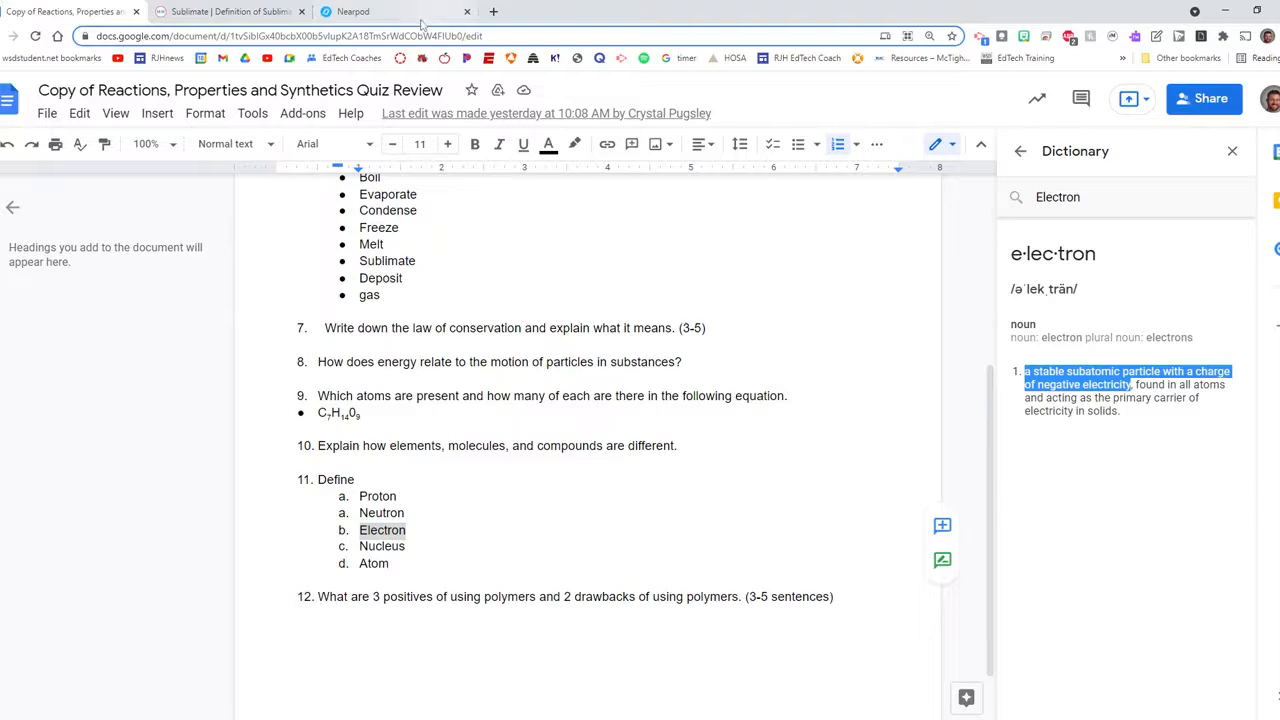
- Add a third answer option to the Nearpod Proton question and paste the electron definition into it
left_click(372, 11)
left_click(605, 466)
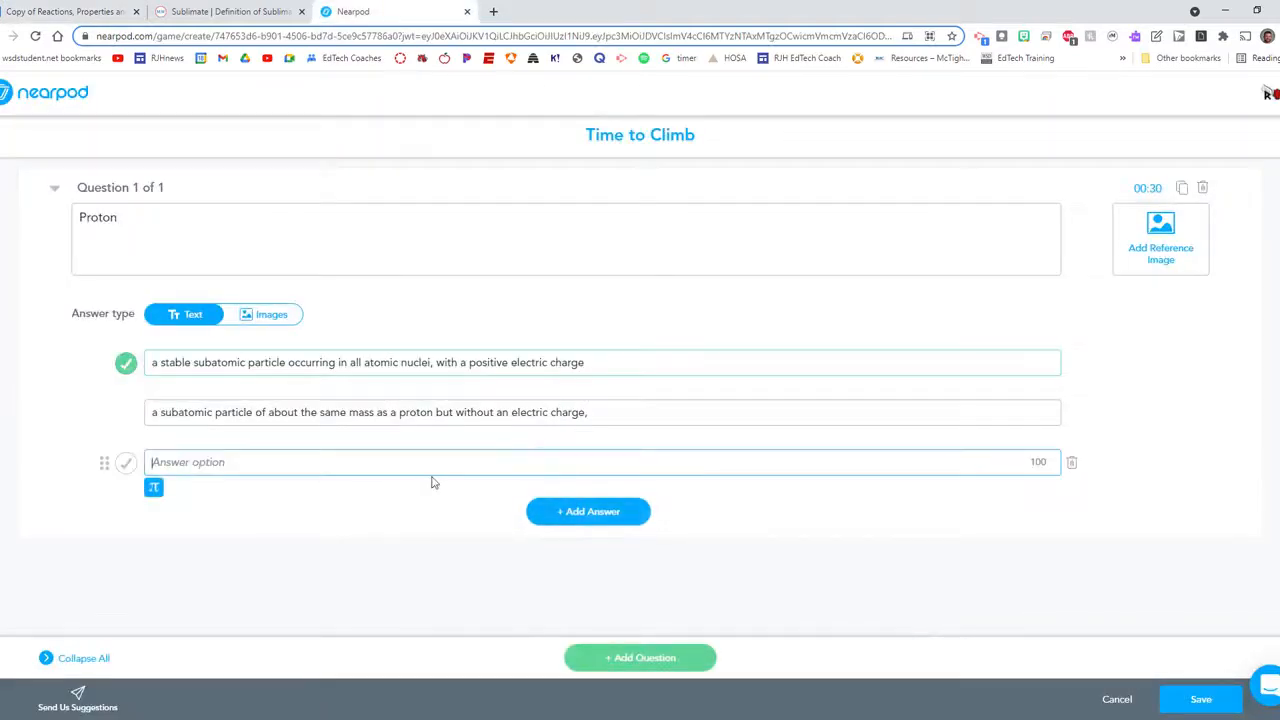
key("ctrl+v")
- Try to look up Nucleus from question 11 in the review document's dictionary
left_click(62, 11)
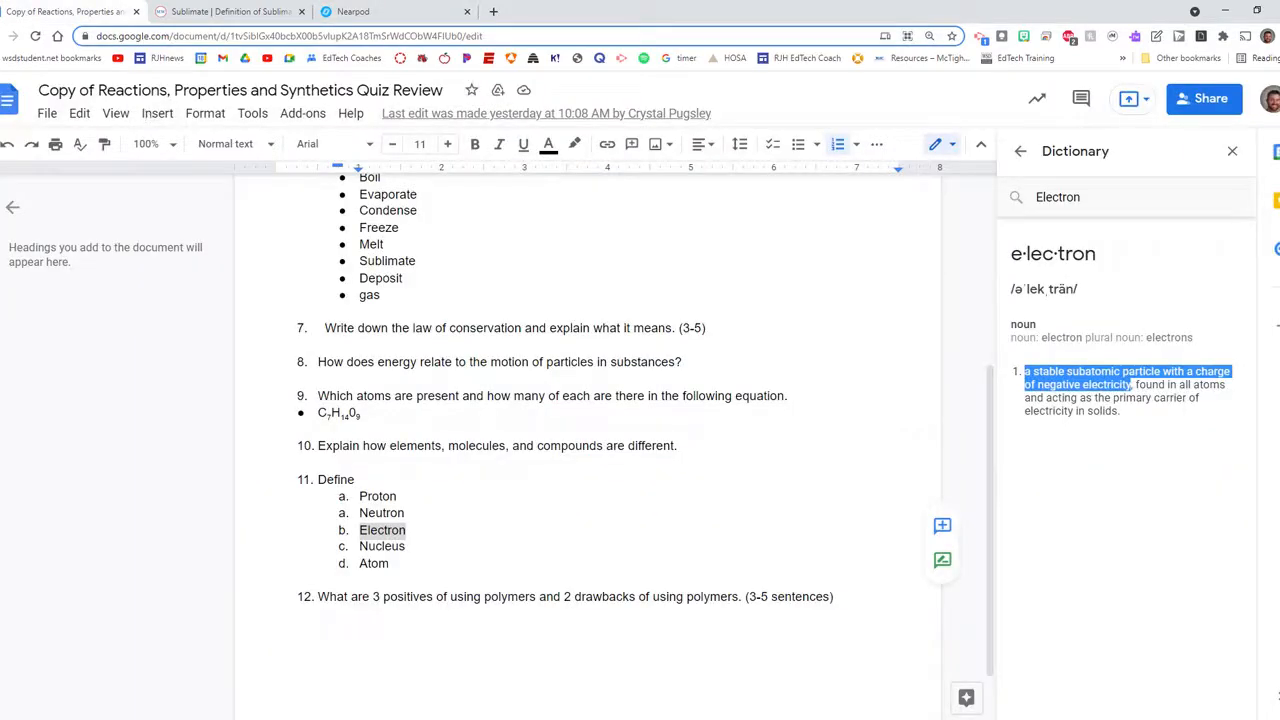
double_click(382, 547)
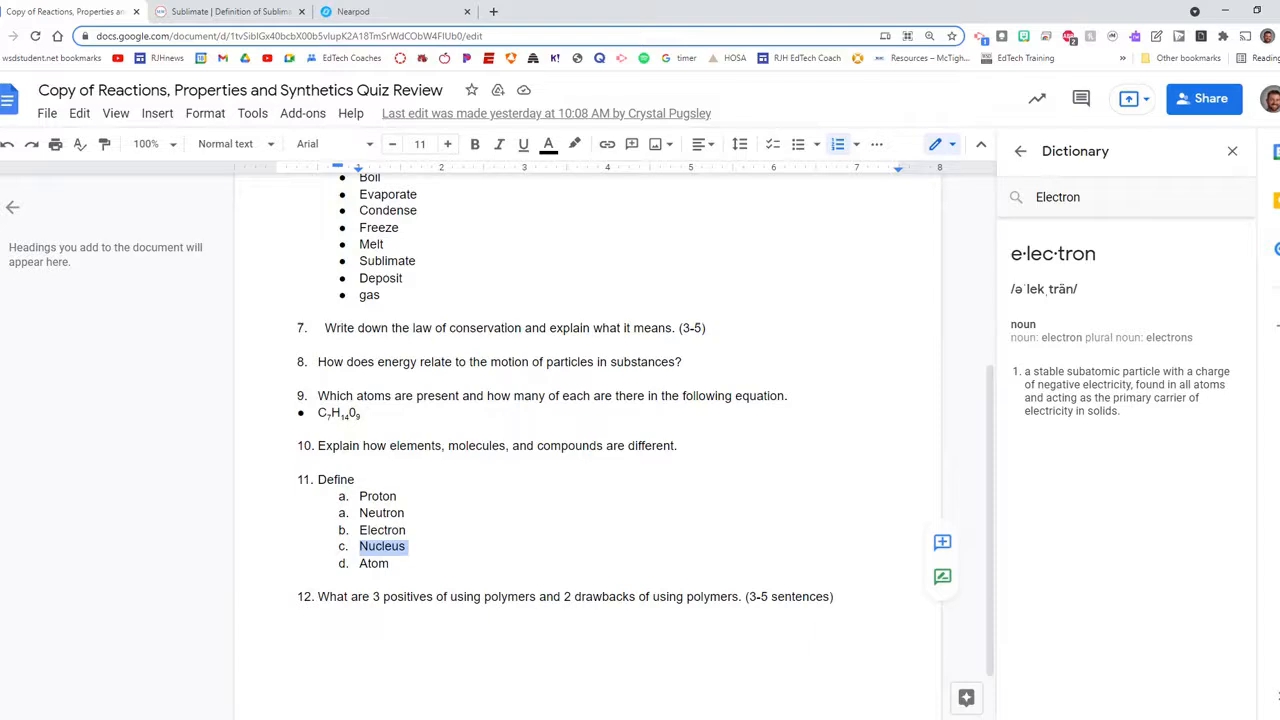
right_click(380, 550)
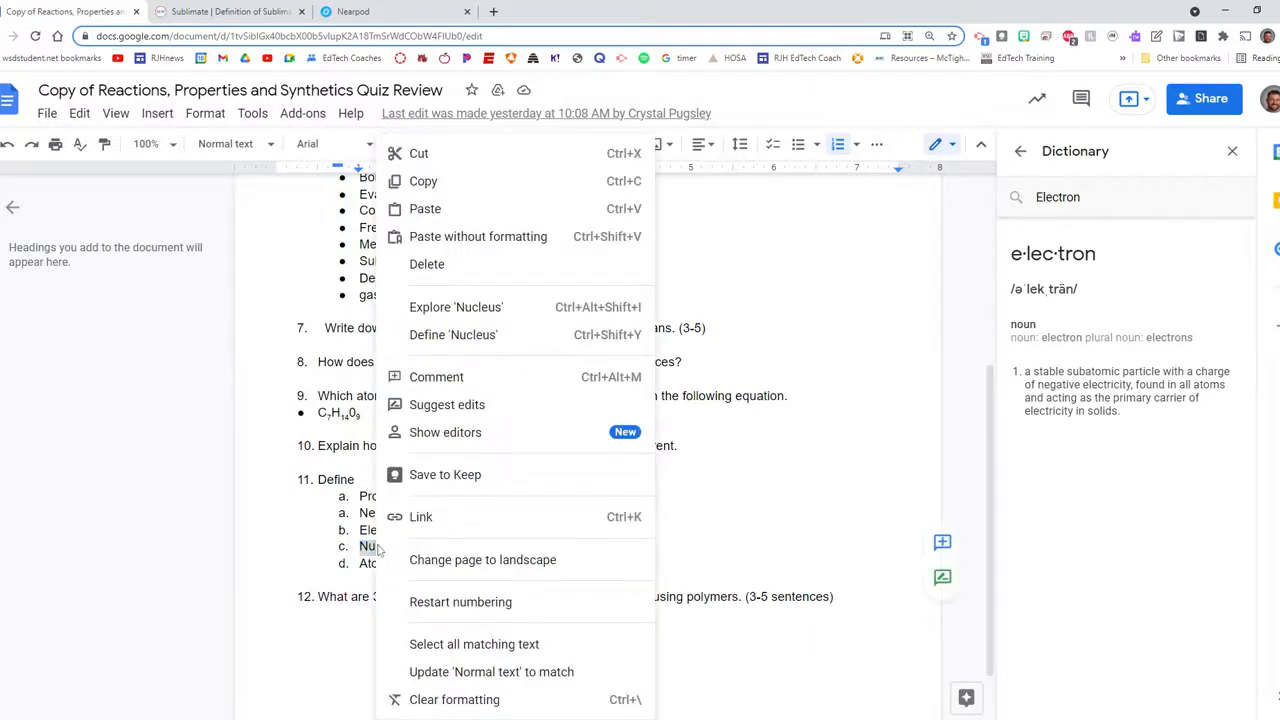
left_click(452, 340)
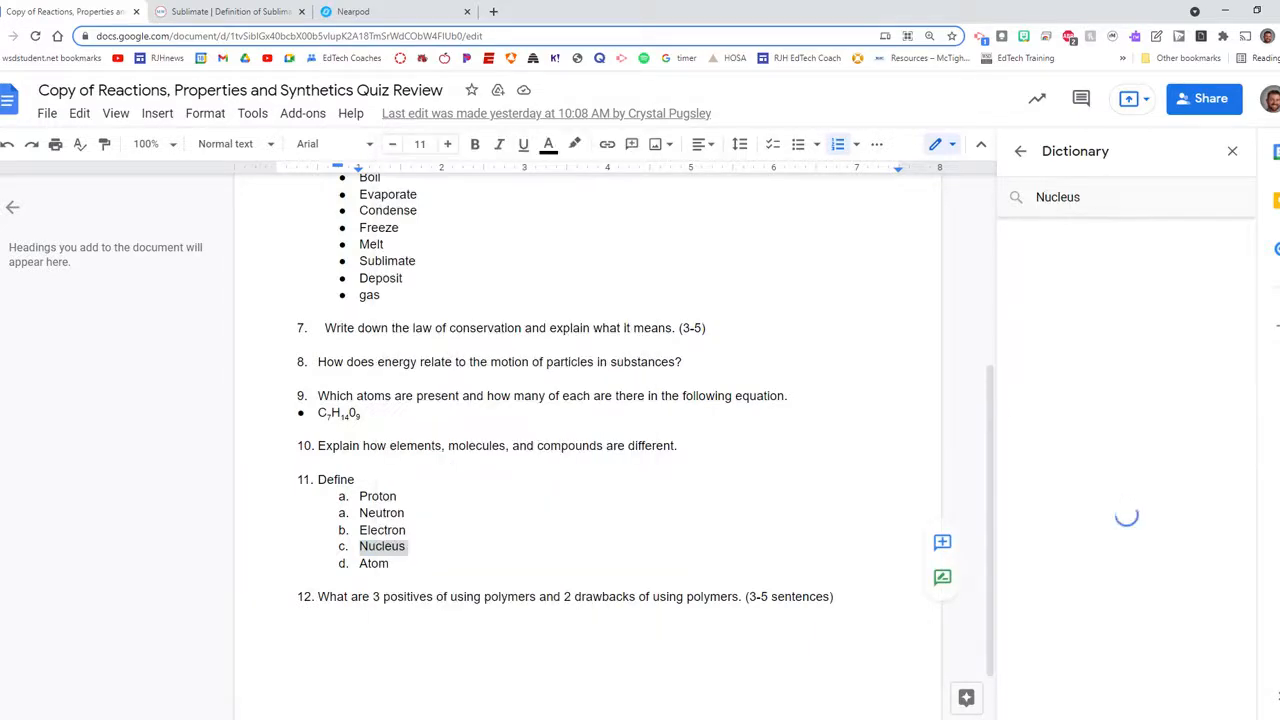
left_click_drag(407, 547, 368, 547)
right_click(368, 547)
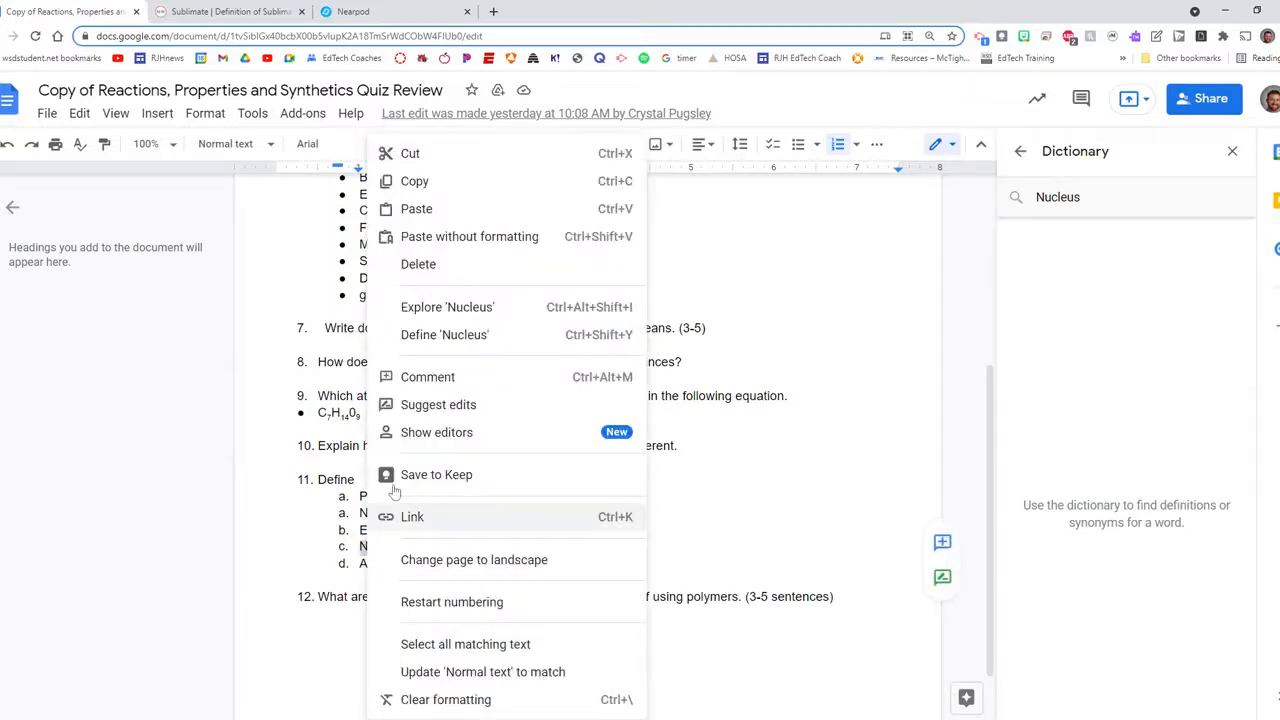
left_click(445, 334)
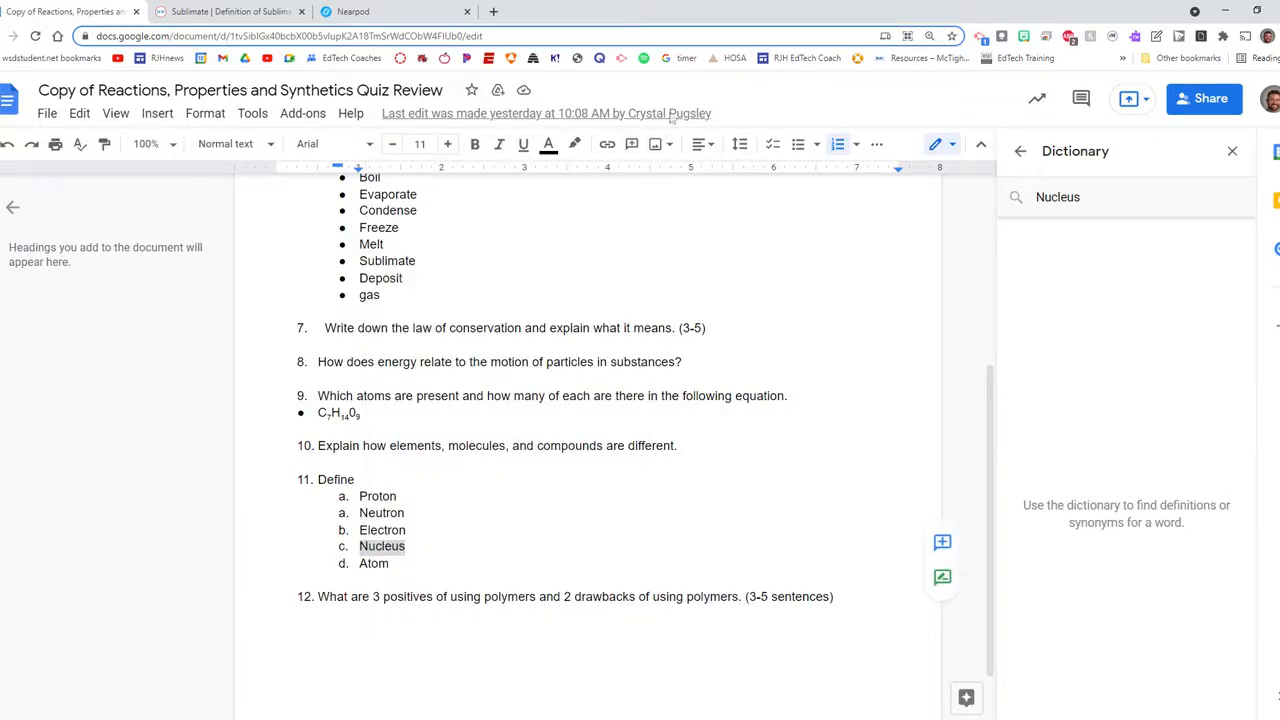
- Explore the word Nucleus from the review document and examine the web results for a suitable definition
right_click(377, 546)
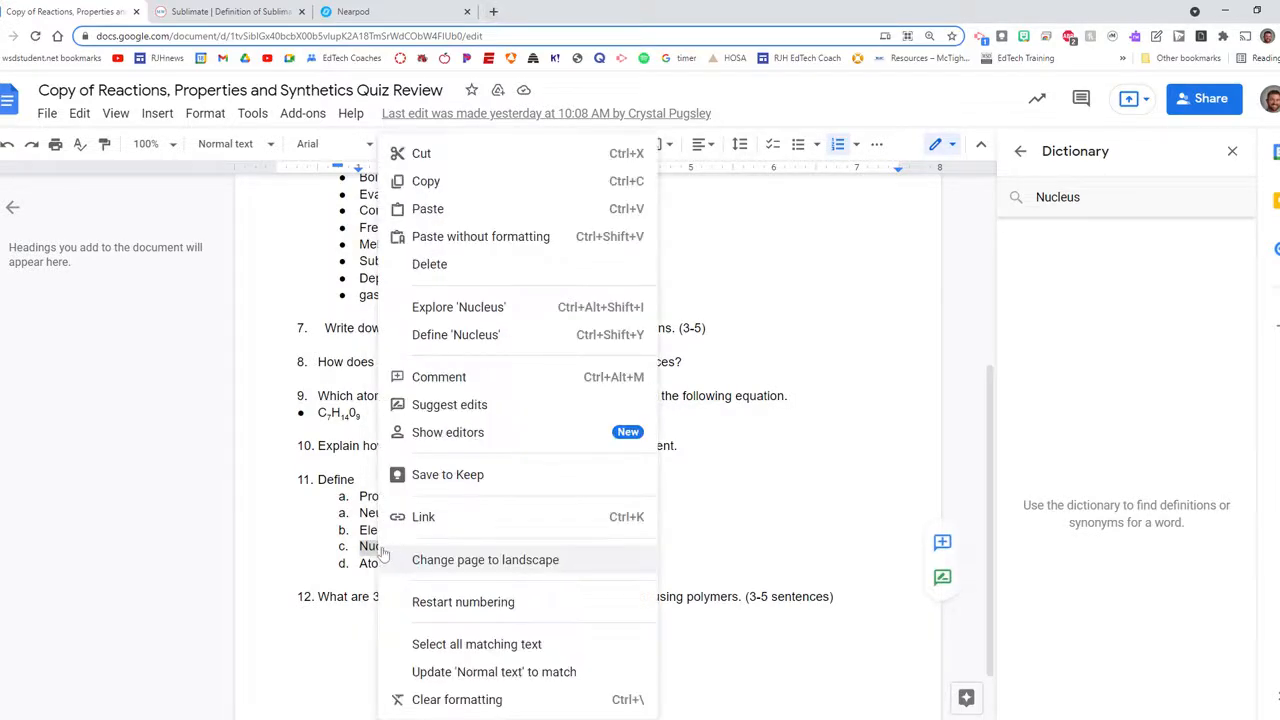
left_click(500, 308)
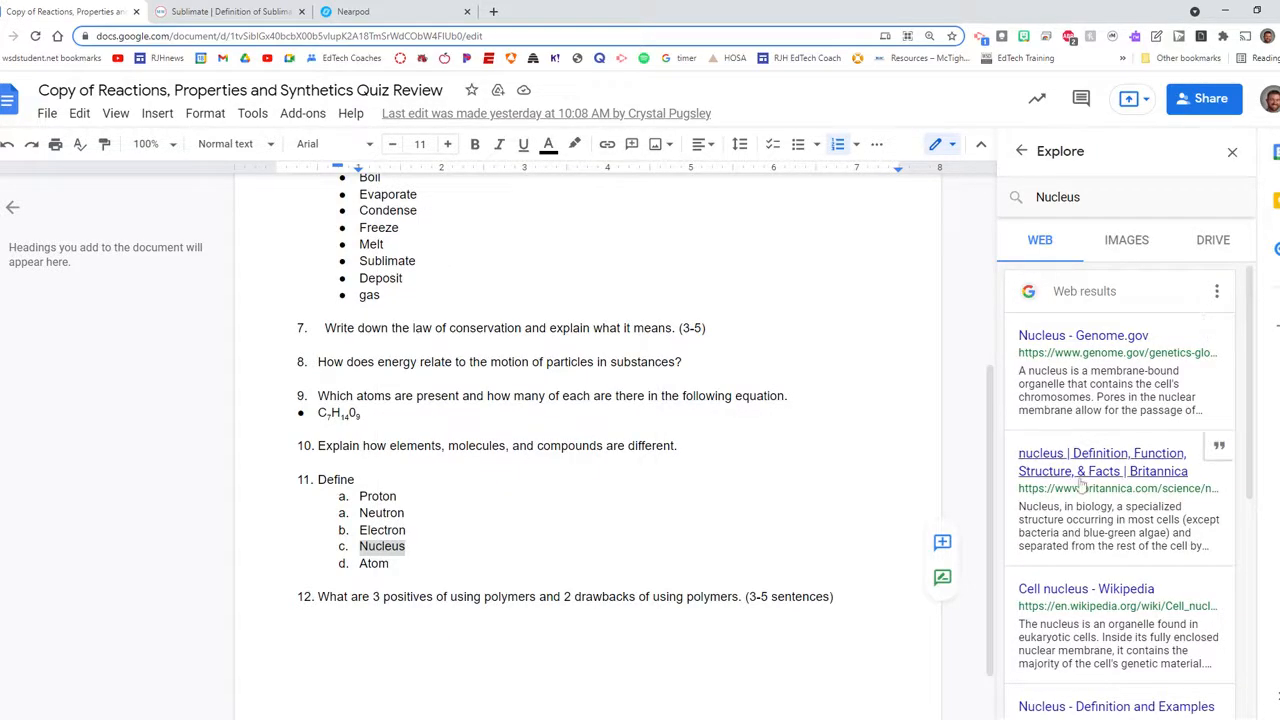
scroll(1093, 540, "down", 3)
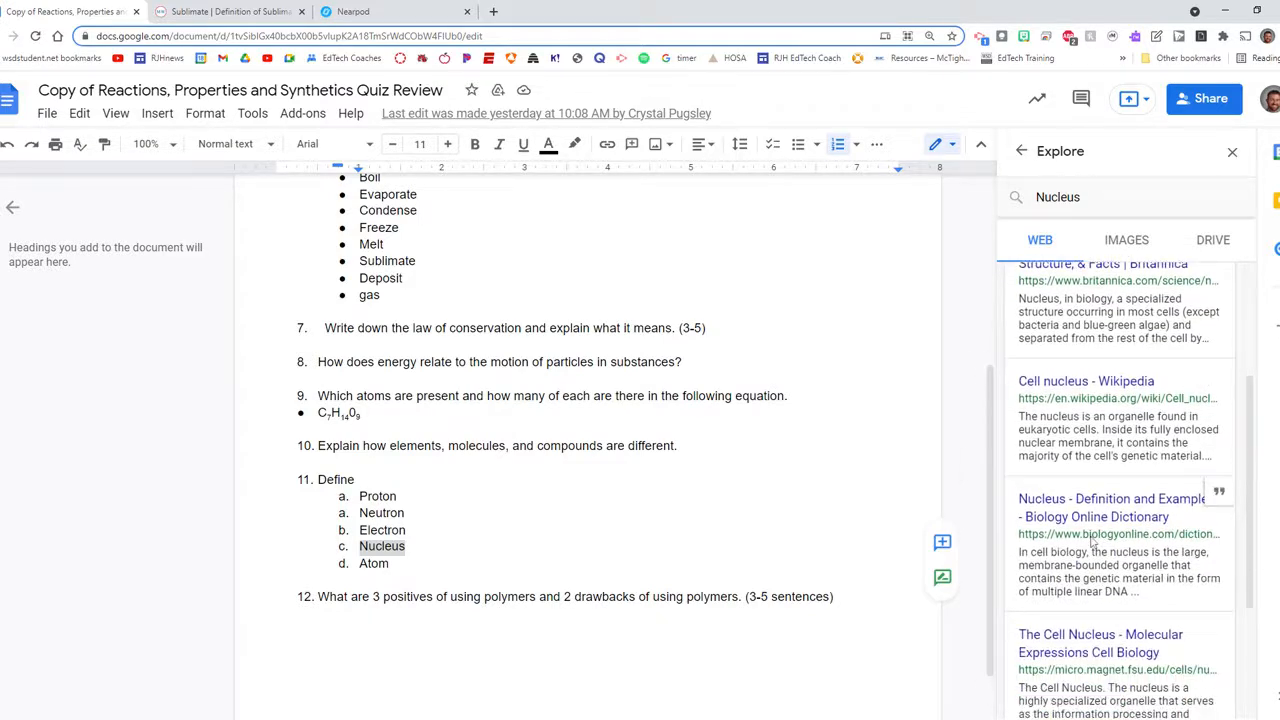
scroll(1094, 542, "down", 2)
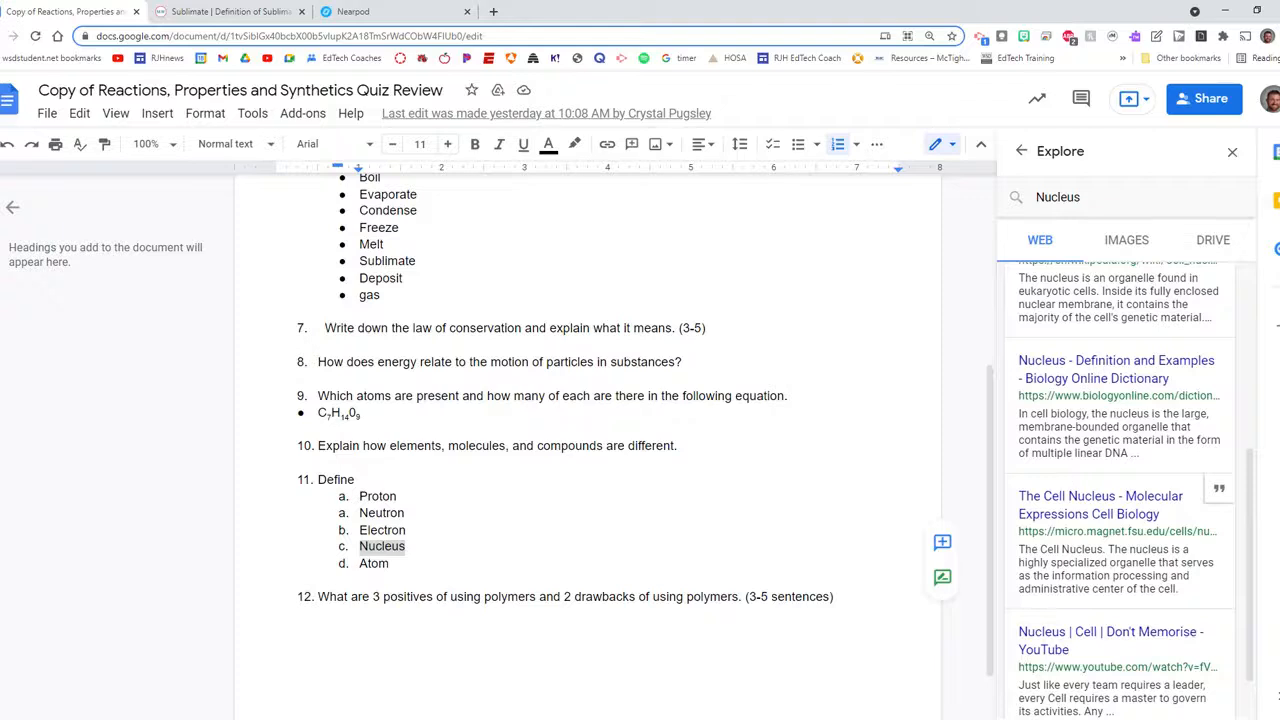
scroll(1071, 478, "down", 1)
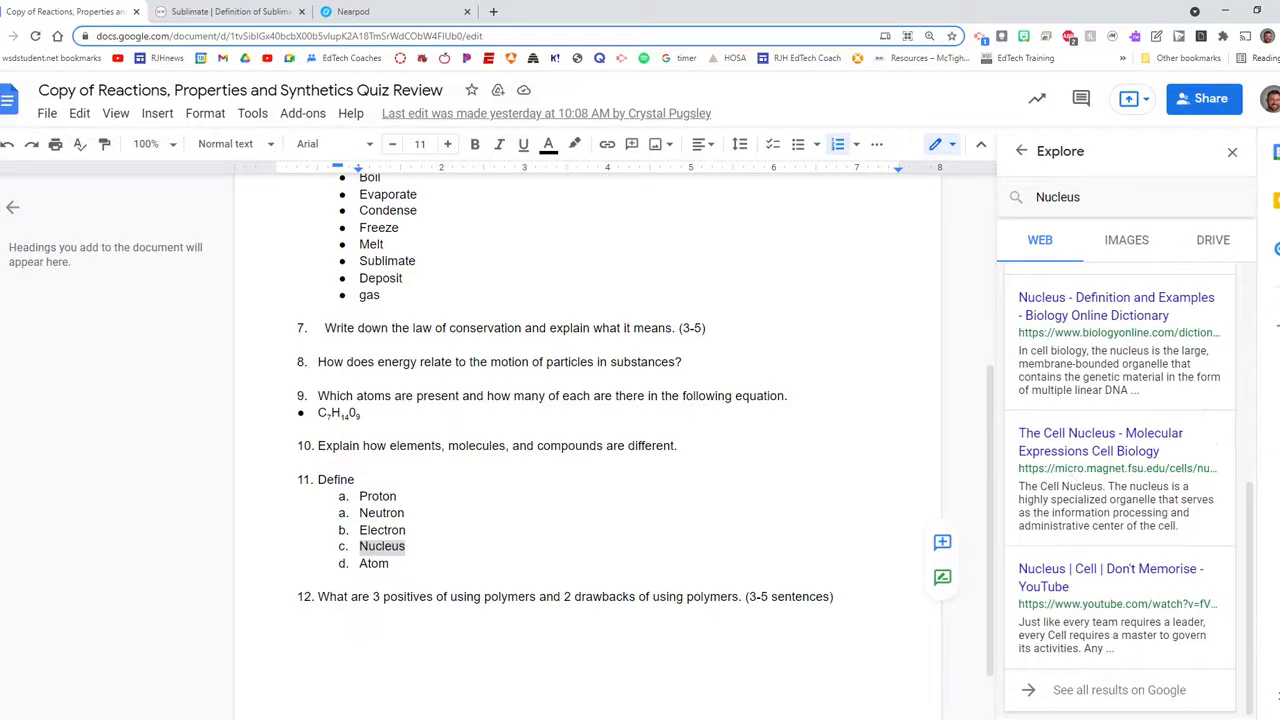
- Try to look up Atom from question 11 in the review document's dictionary
double_click(374, 563)
right_click(378, 563)
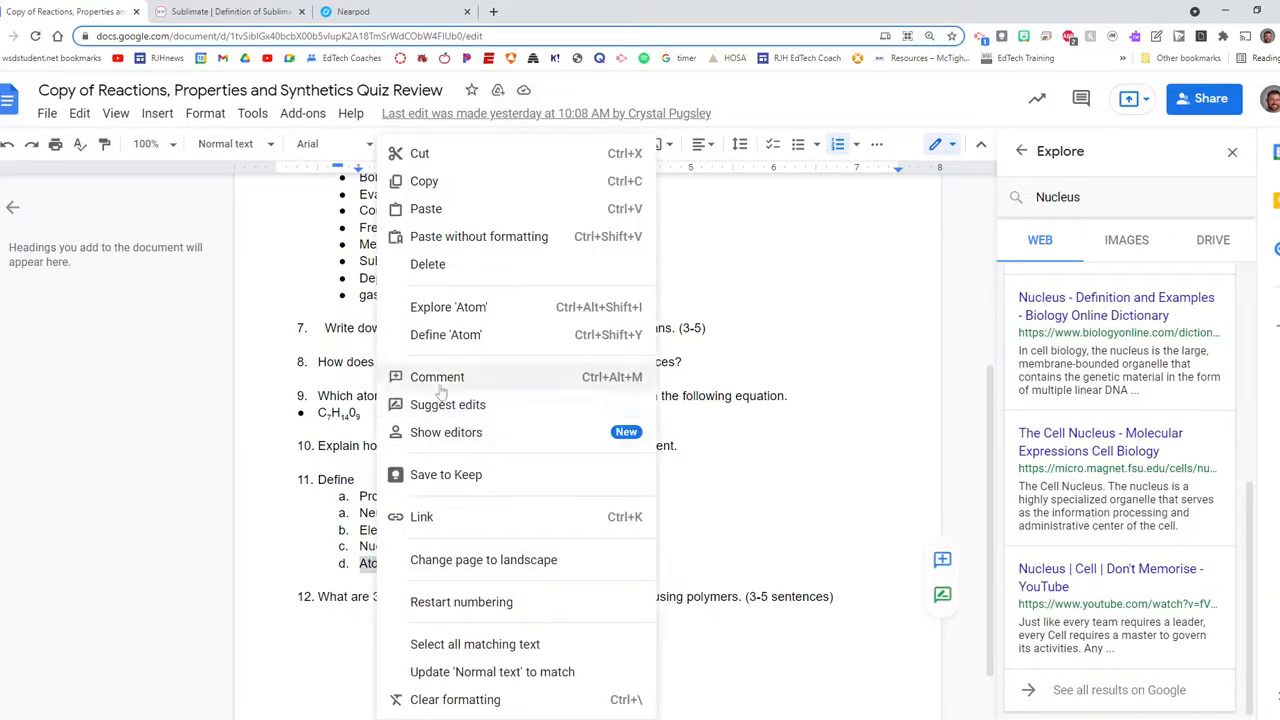
left_click(452, 335)
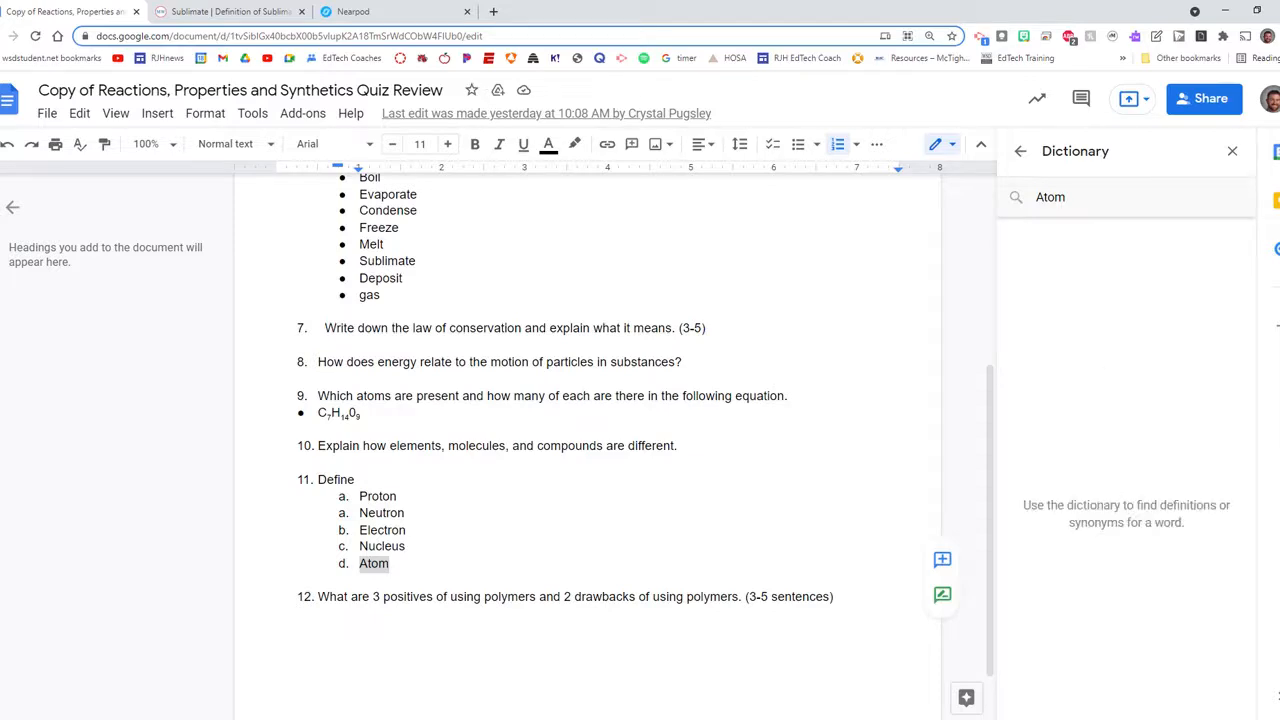
- Search Google for "define nucleus" in a new browser tab and copy the full physics definition
left_click(493, 11)
type("defi")
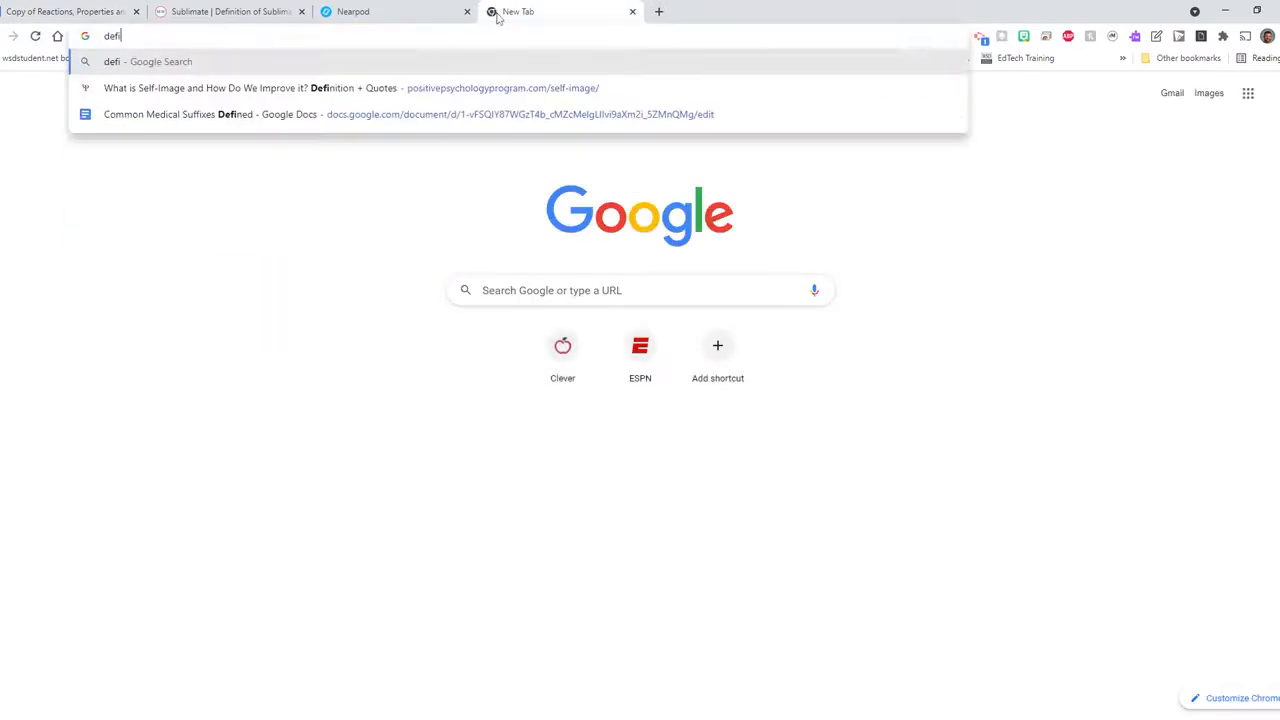
type("ne nucleus")
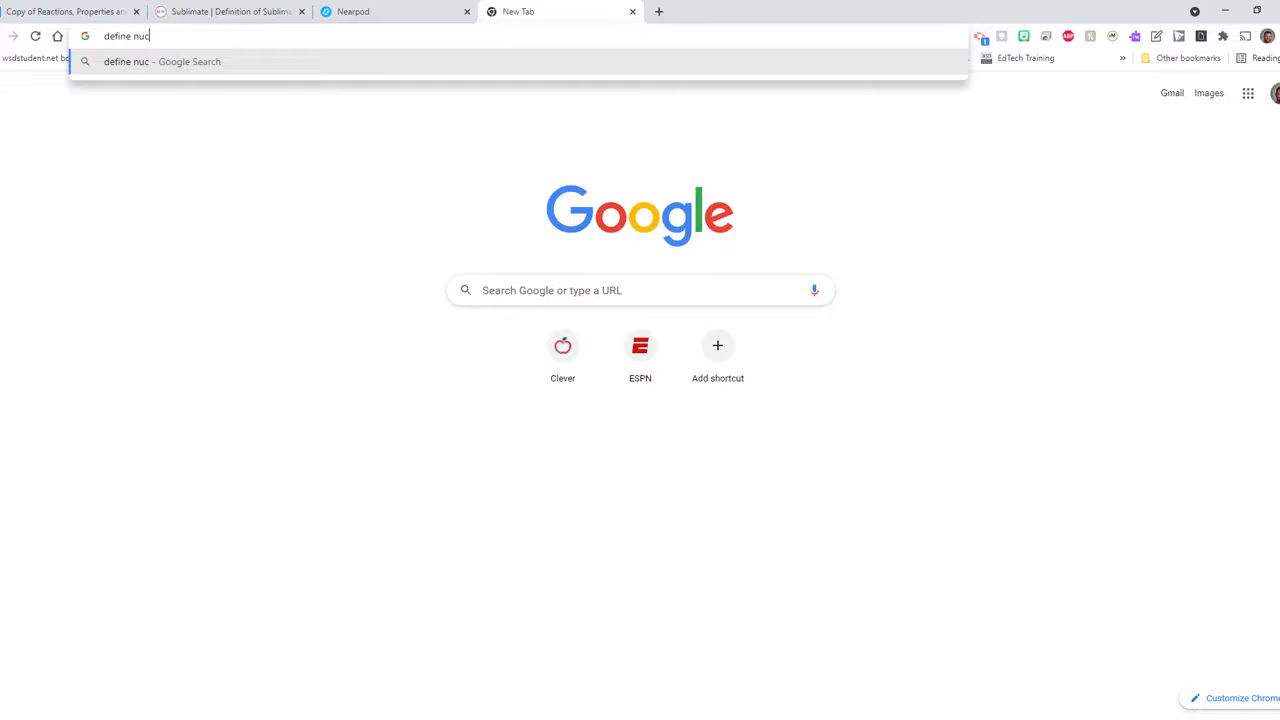
key("Return")
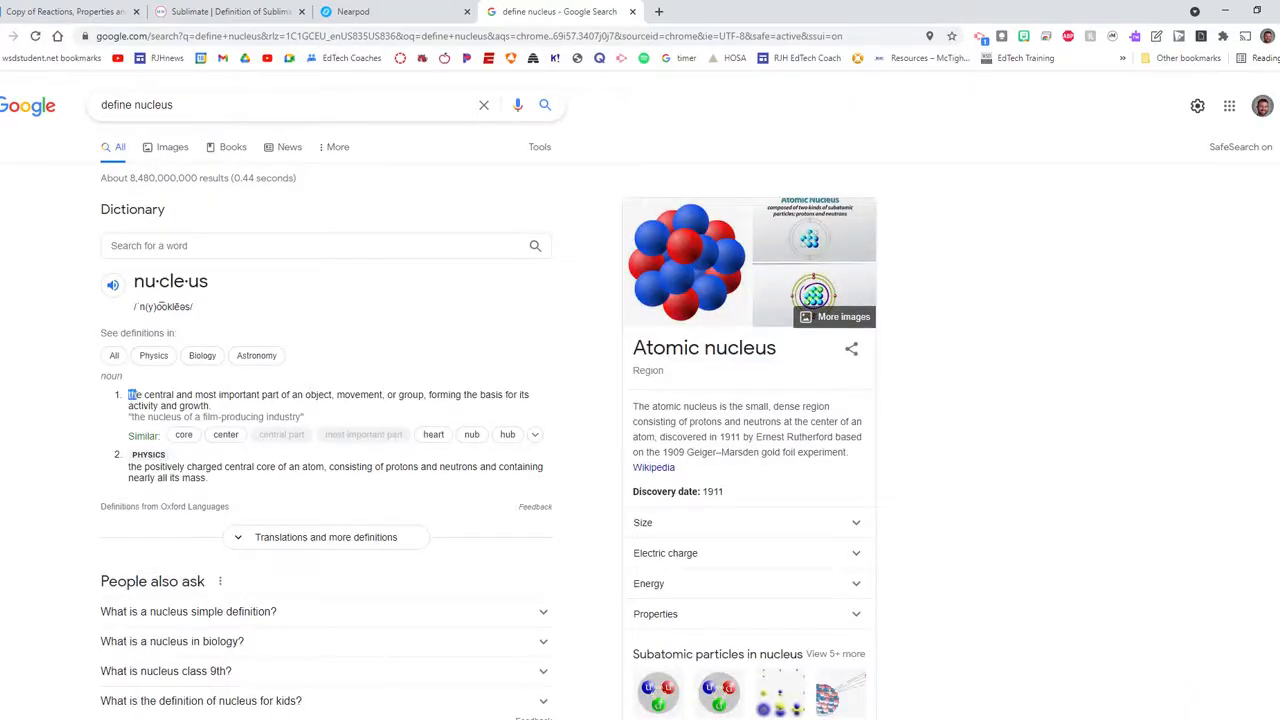
left_click_drag(140, 396, 243, 410)
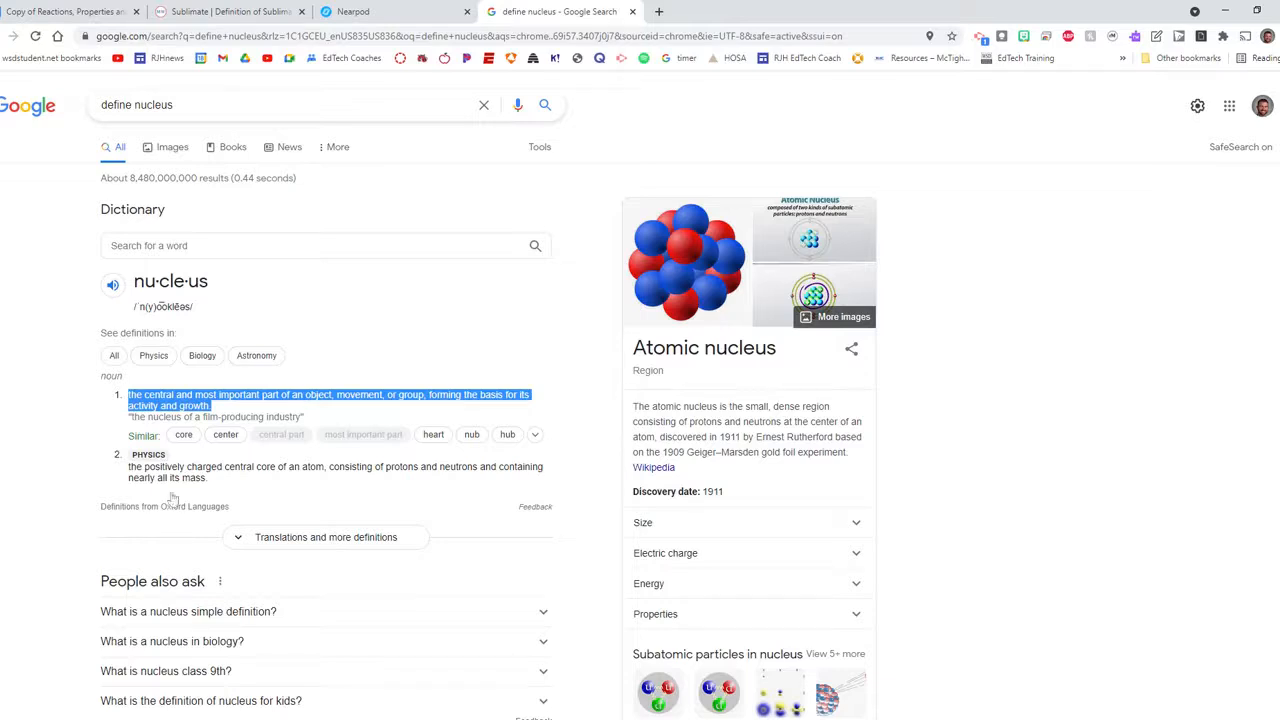
left_click_drag(128, 467, 325, 467)
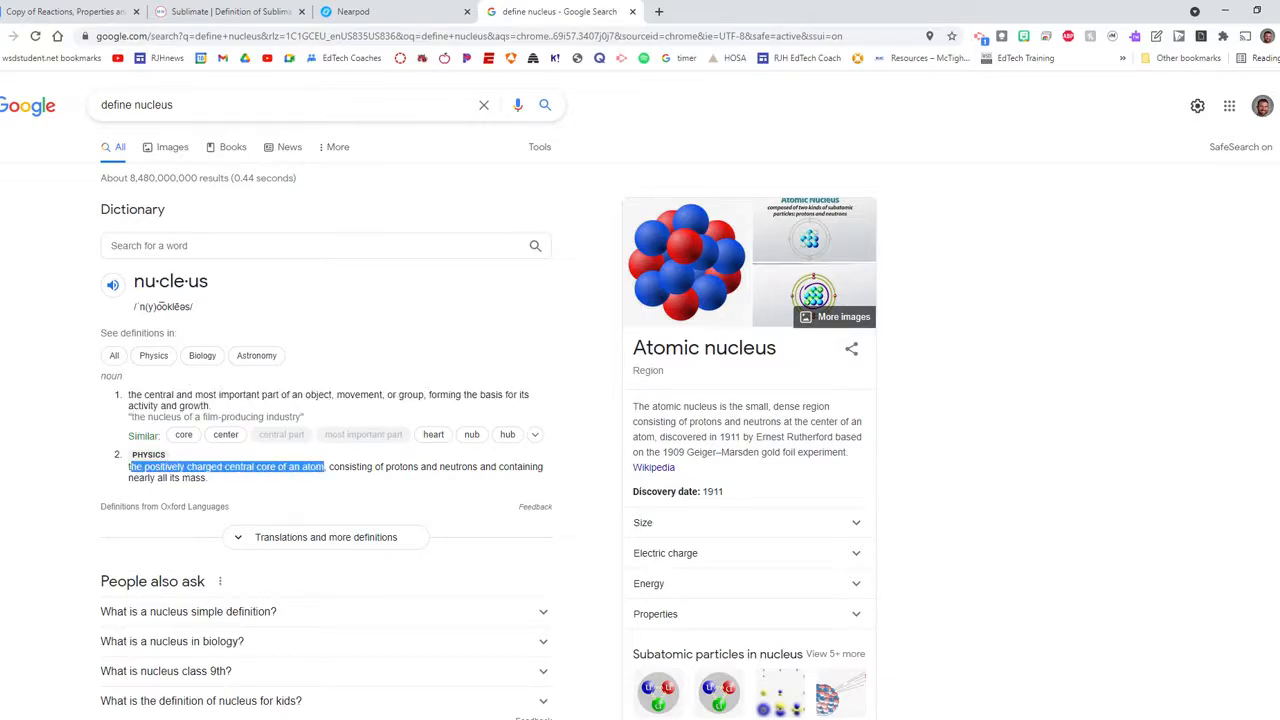
left_click(215, 482)
left_click_drag(128, 470, 248, 481)
key("ctrl+c")
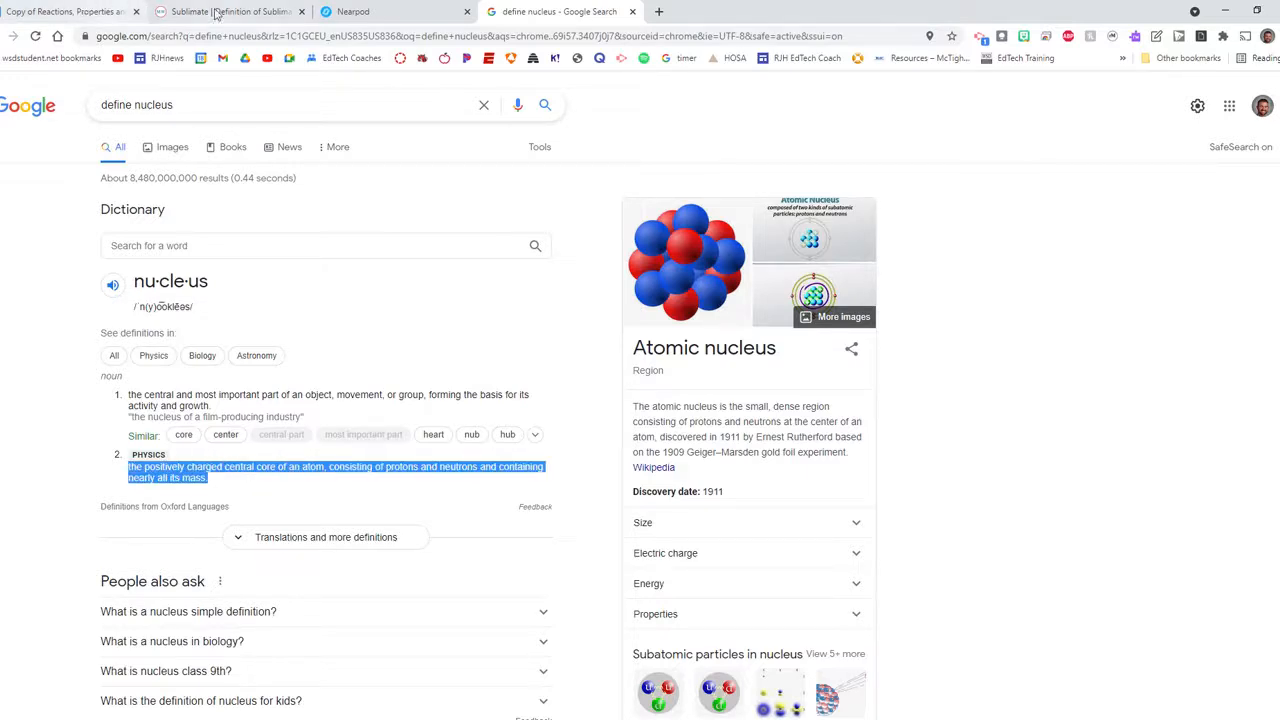
- Paste the nucleus definition as a fourth answer option in Nearpod and shorten it to end at "consisting of protons and neutrons"
left_click(350, 12)
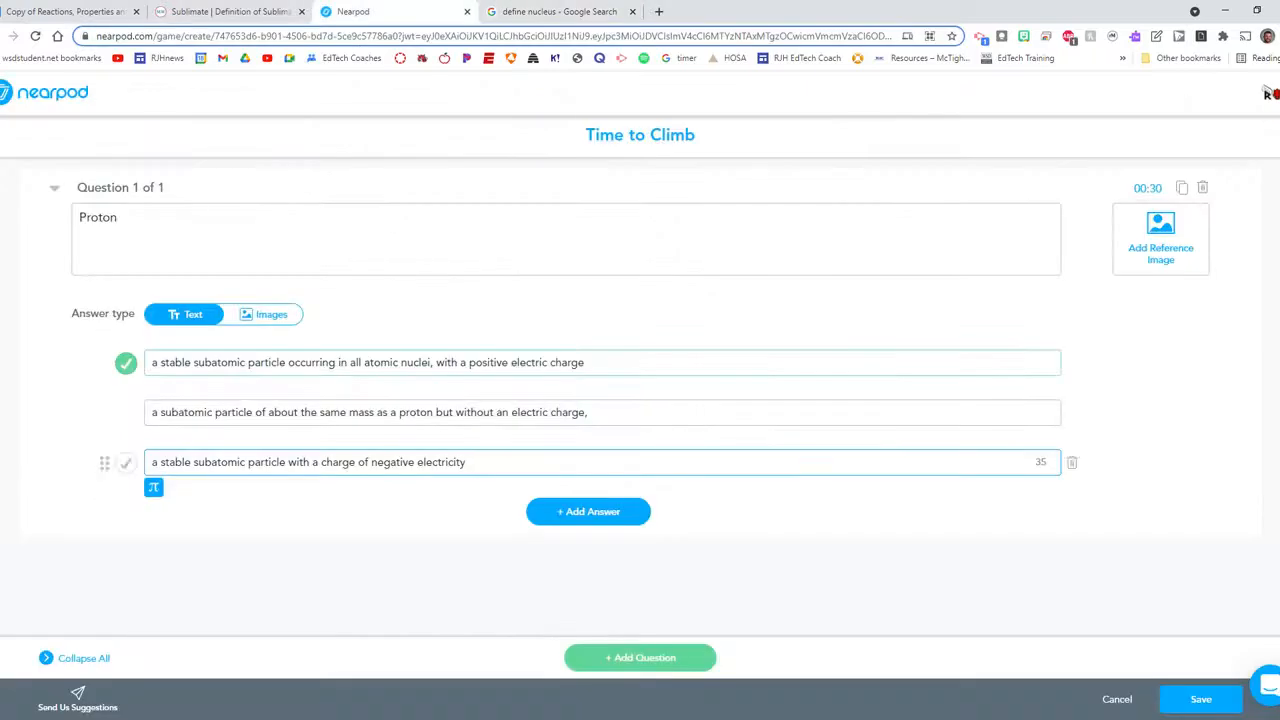
left_click(588, 511)
key("ctrl+v")
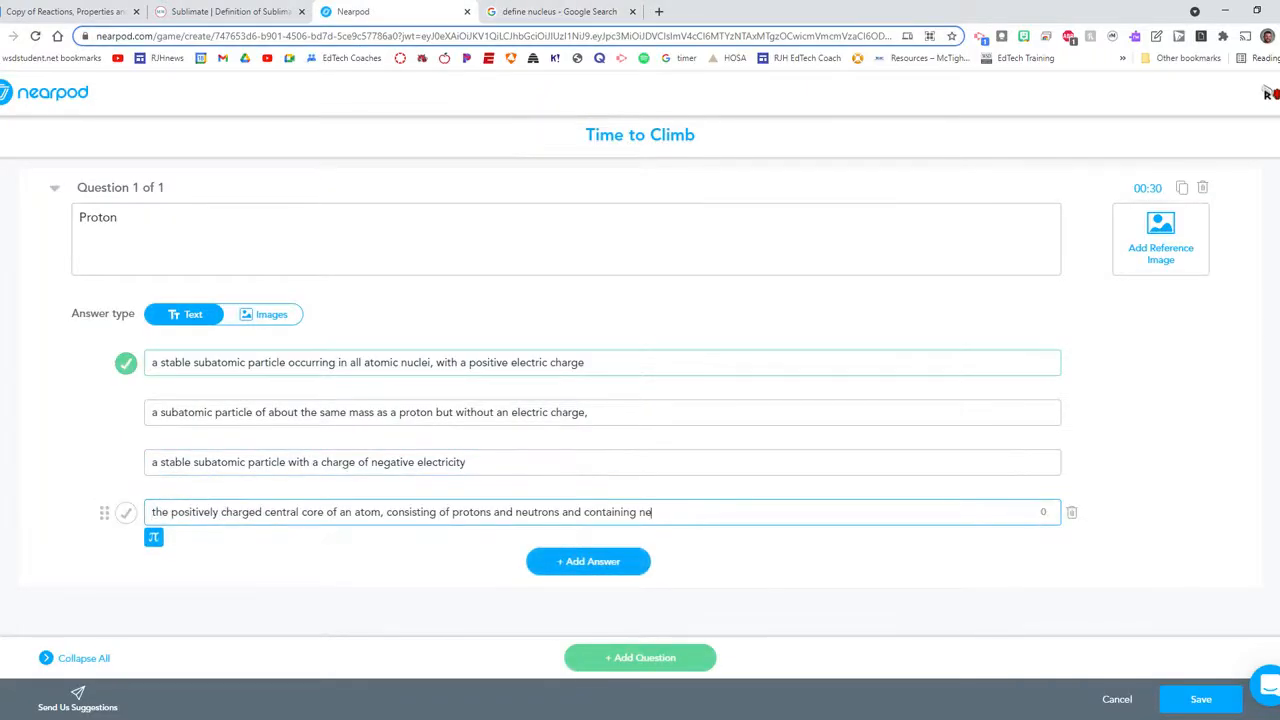
left_click_drag(654, 512, 383, 512)
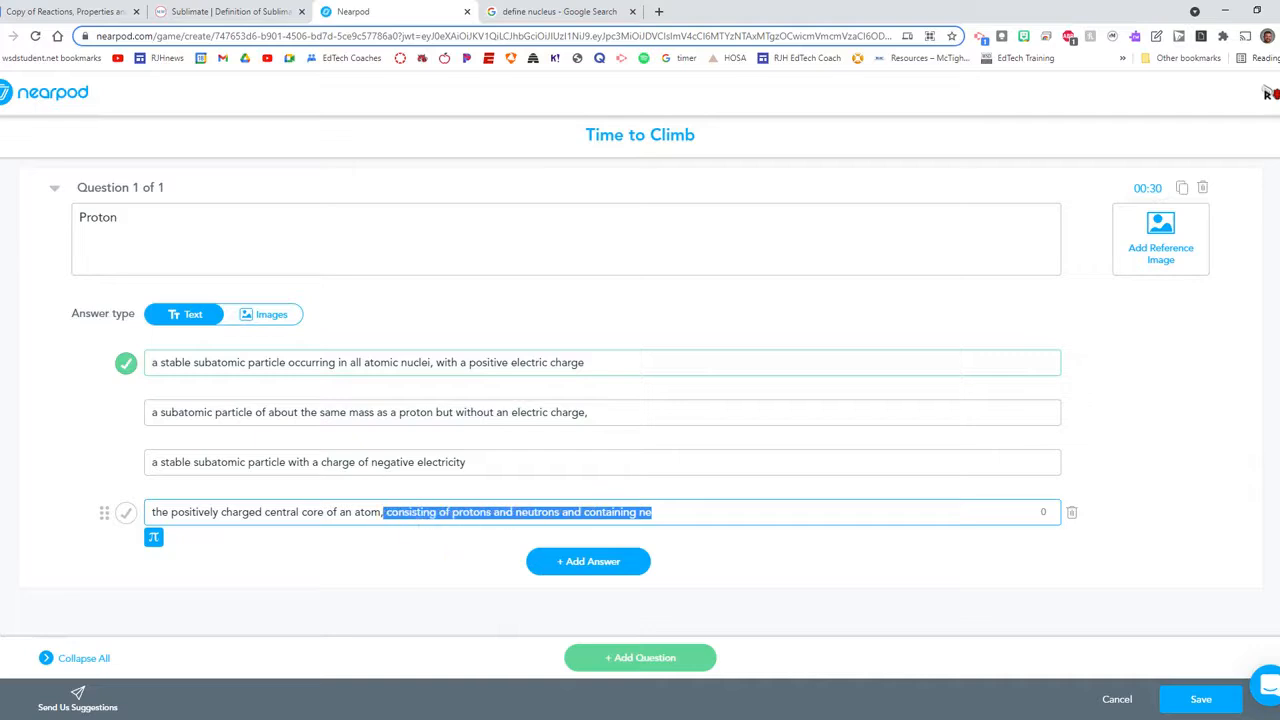
left_click(613, 512)
left_click_drag(654, 512, 562, 512)
key("BackSpace")
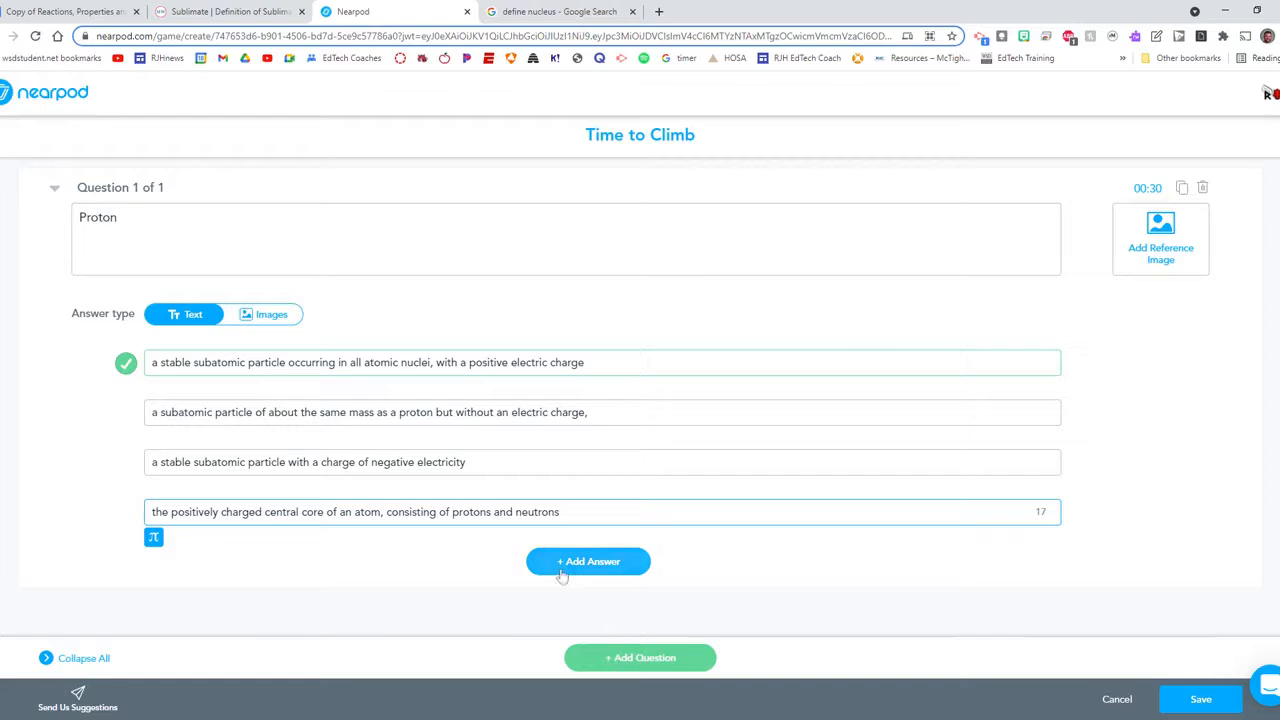
left_click(614, 572)
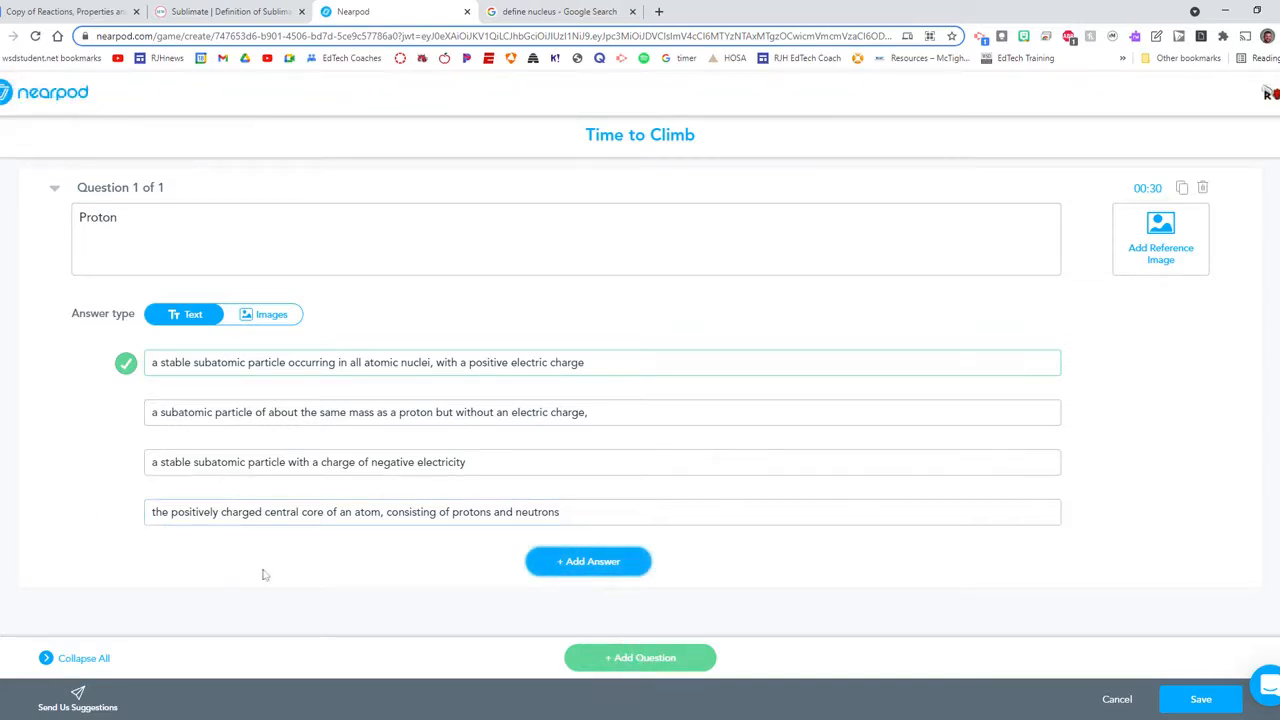
- Duplicate the Proton question and change the copy's question text to "Electron"
left_click(1183, 189)
left_click_drag(119, 264, 55, 269)
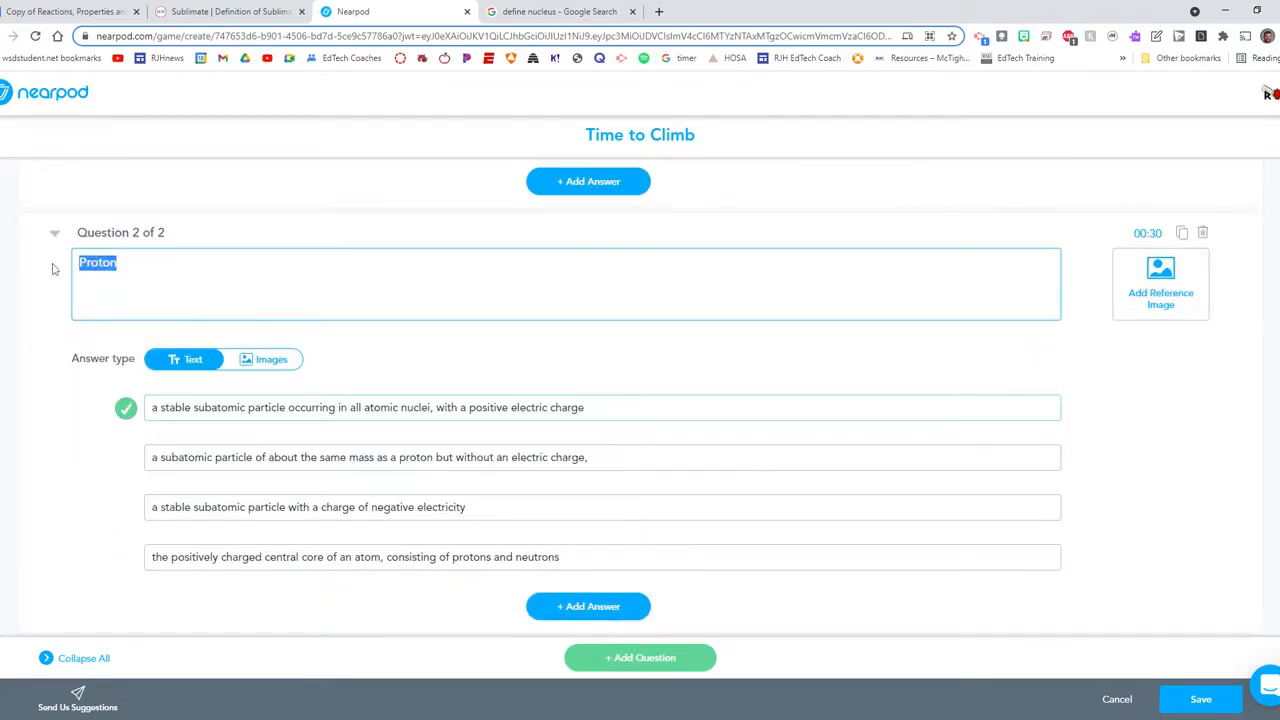
type("Electro")
key("BackSpace")
type("ron")
- Mark the second answer option as the correct answer for the Electron question
left_click(126, 458)
left_click(126, 412)
left_click(126, 458)
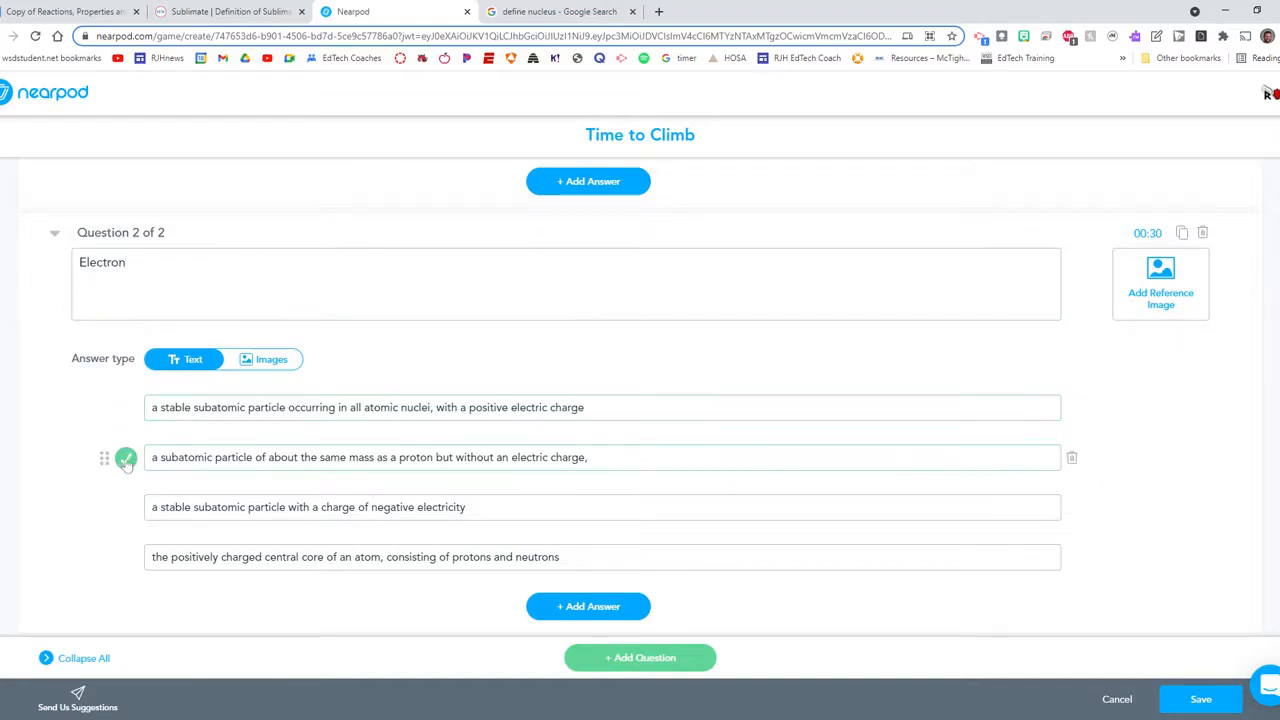
- Set the activity timer of the Proton question to 15 seconds
scroll(126, 470, "up", 1)
scroll(130, 400, "up", 2)
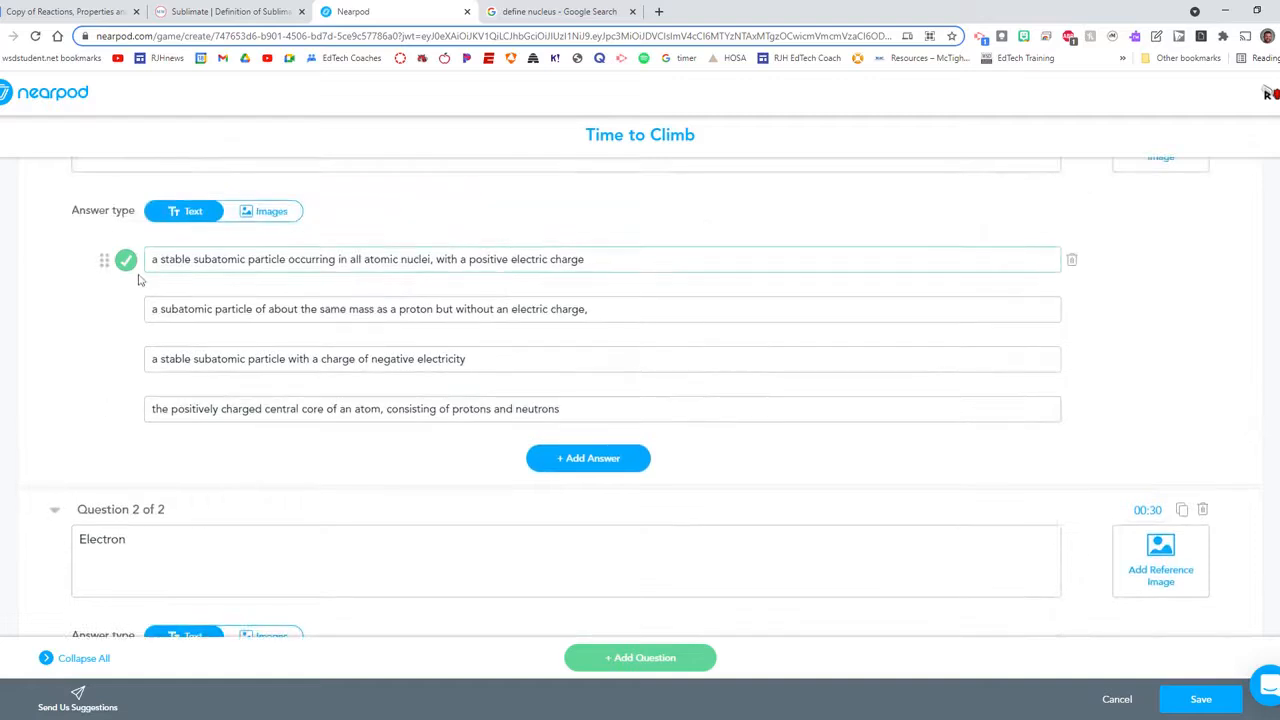
scroll(137, 277, "up", 1)
left_click(1150, 189)
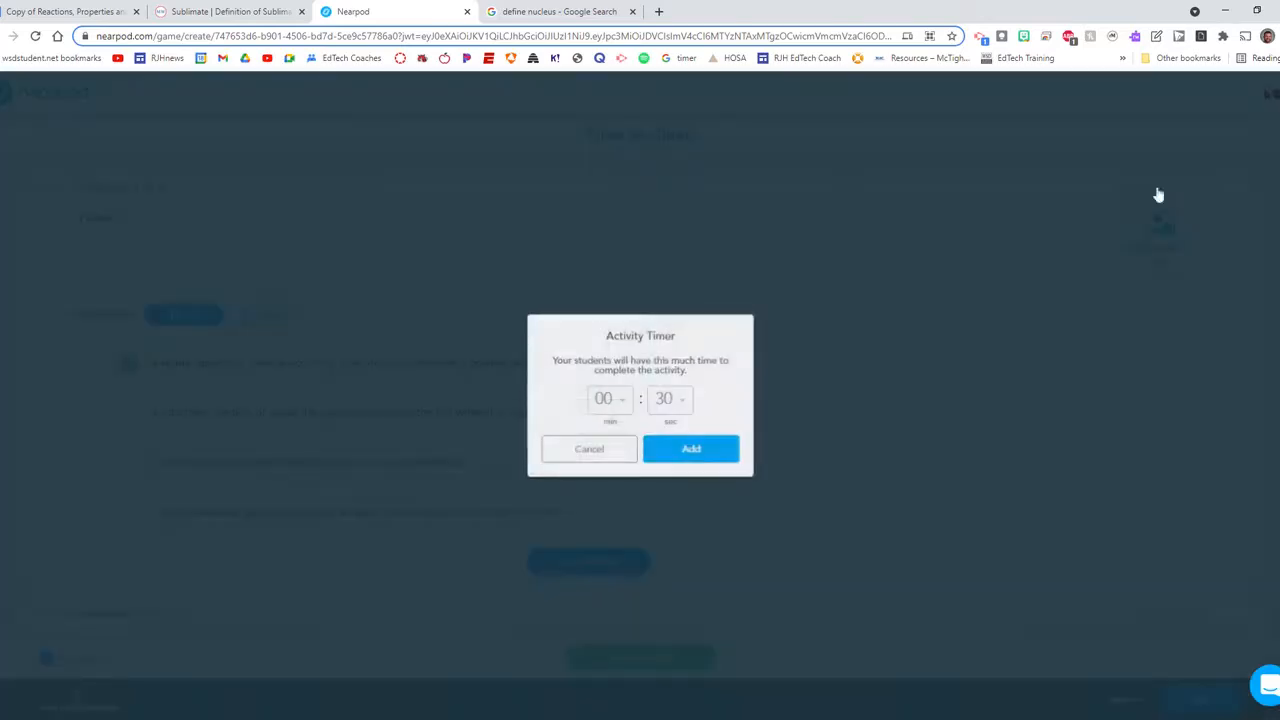
double_click(671, 402)
left_click(672, 405)
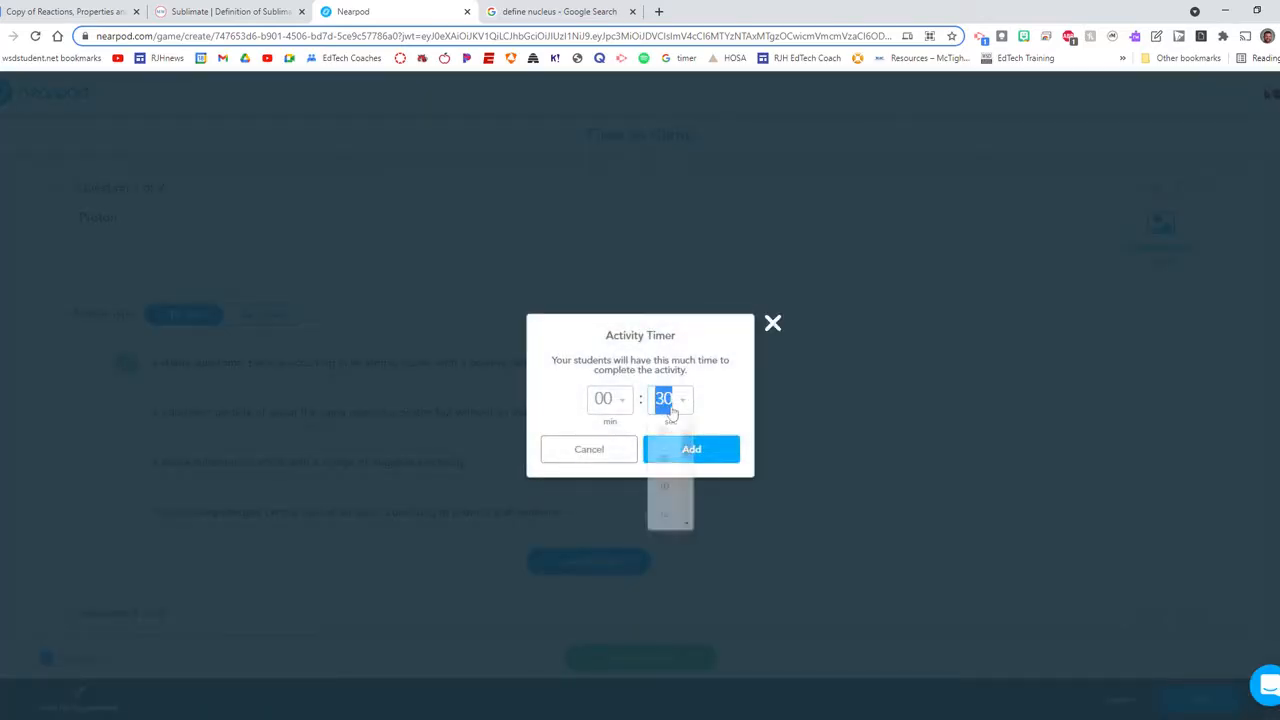
left_click(669, 519)
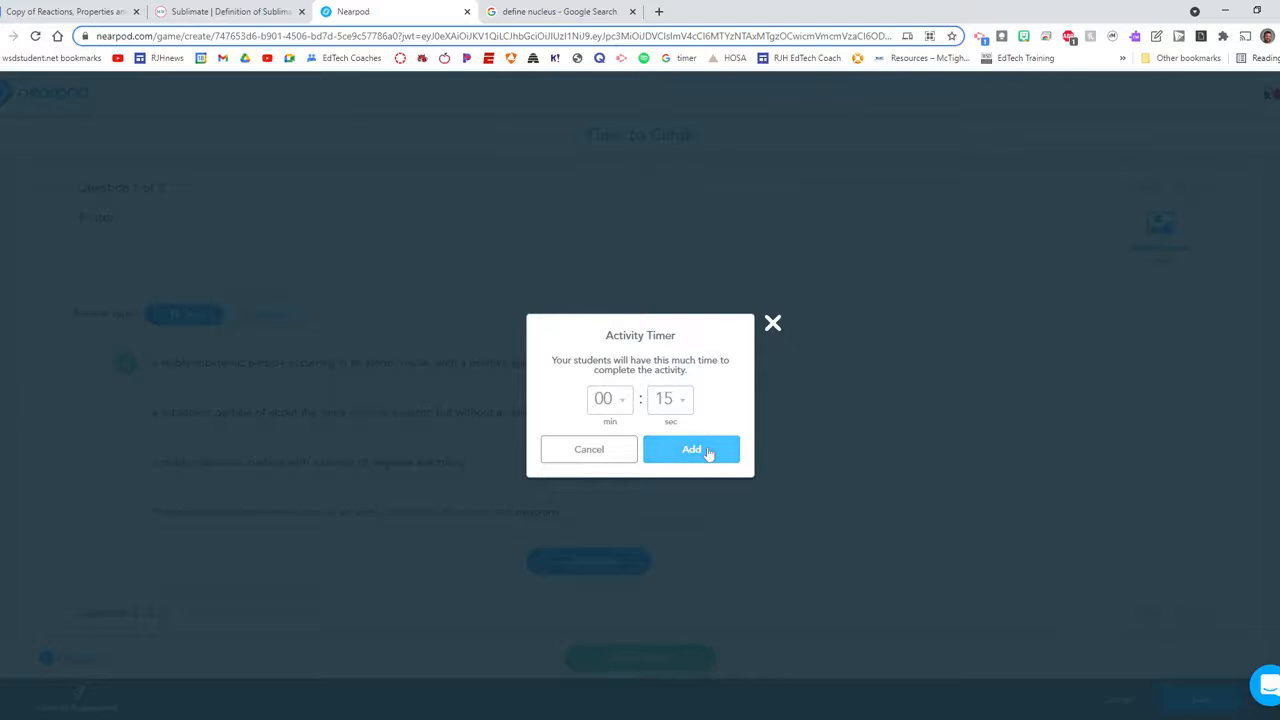
left_click(693, 450)
- Set the activity timer of the Electron question to 15 seconds
scroll(711, 452, "down", 4)
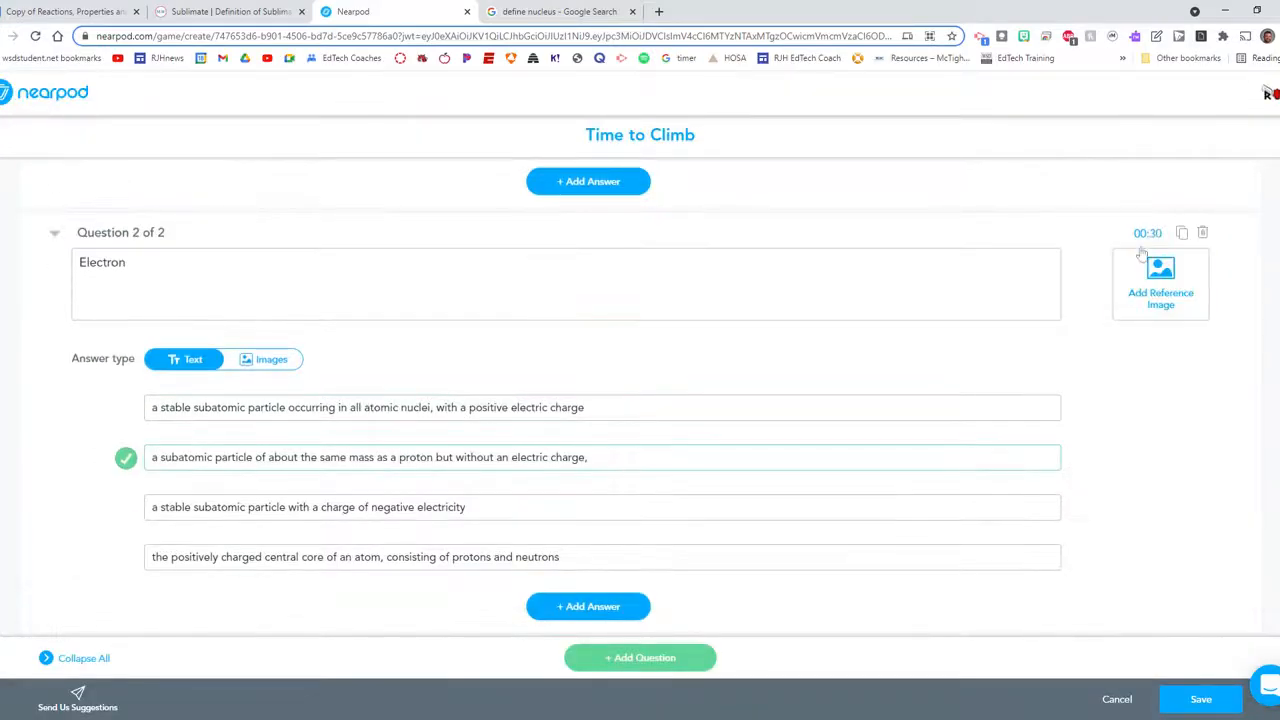
left_click(1158, 235)
left_click(665, 400)
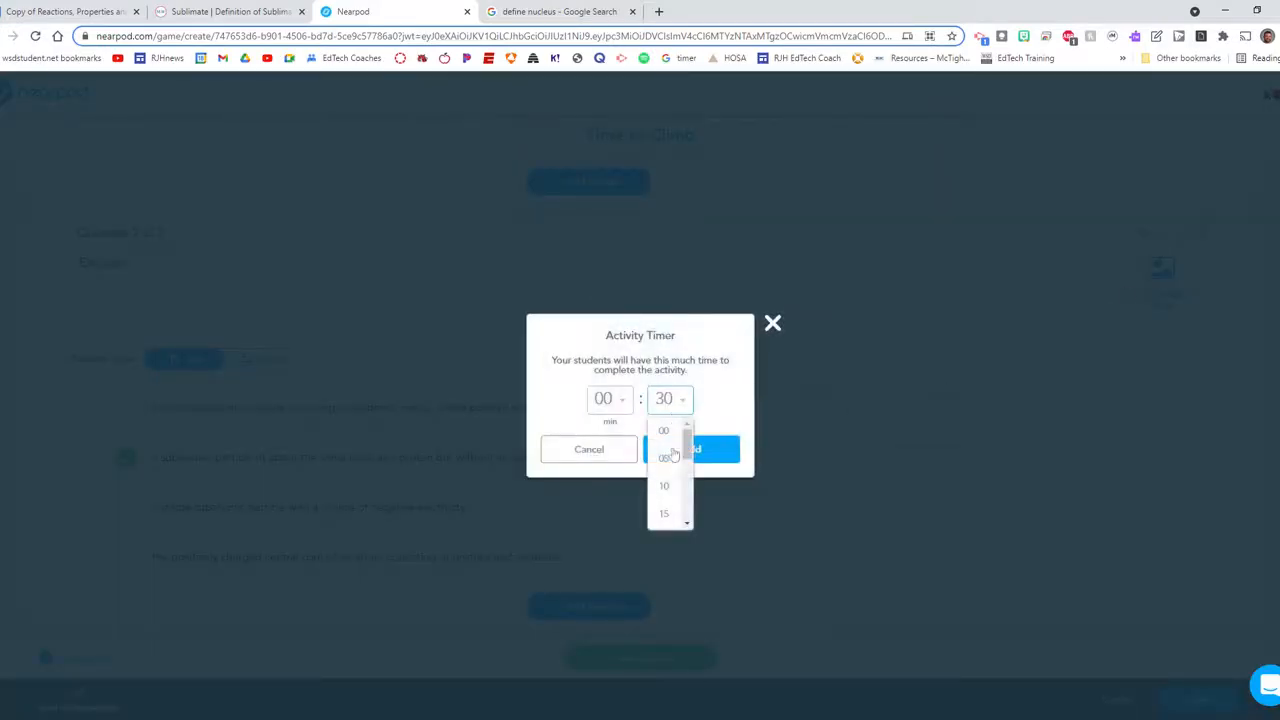
left_click(666, 514)
left_click(690, 450)
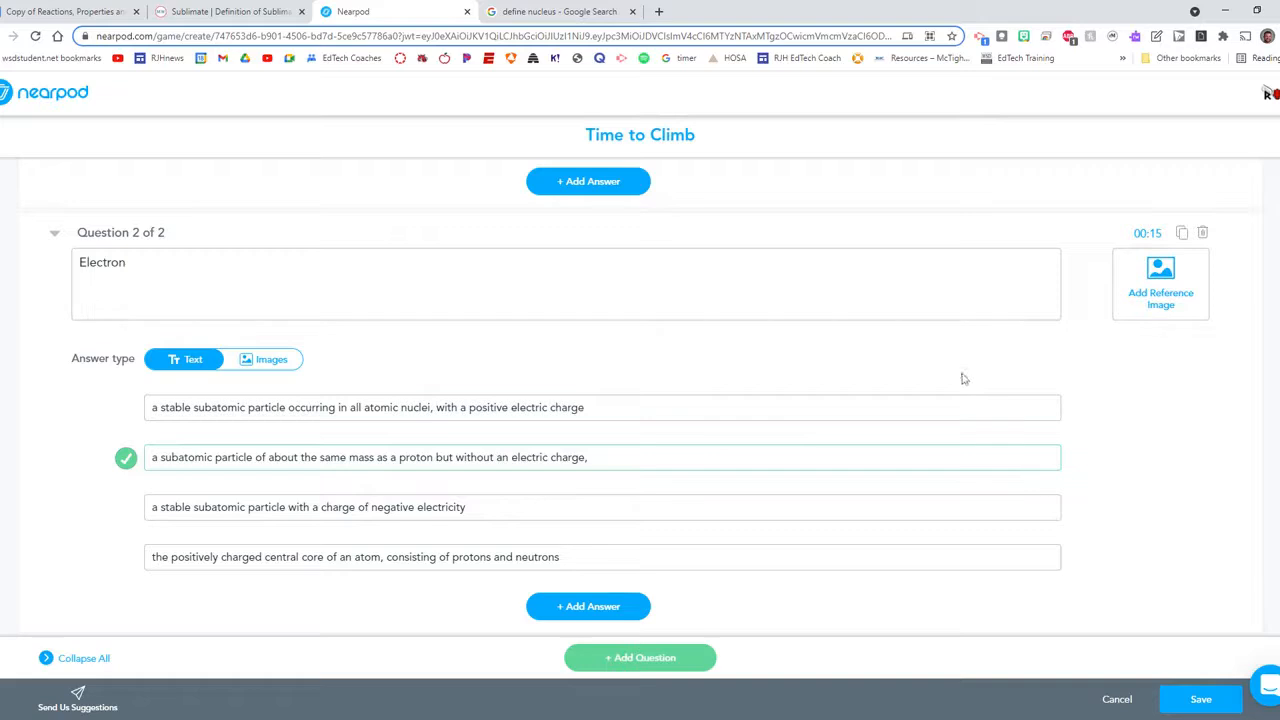
- Create a "Neutron" question from a copy of the Electron question, with the third answer option marked correct
left_click(1183, 234)
left_click_drag(127, 263, 66, 263)
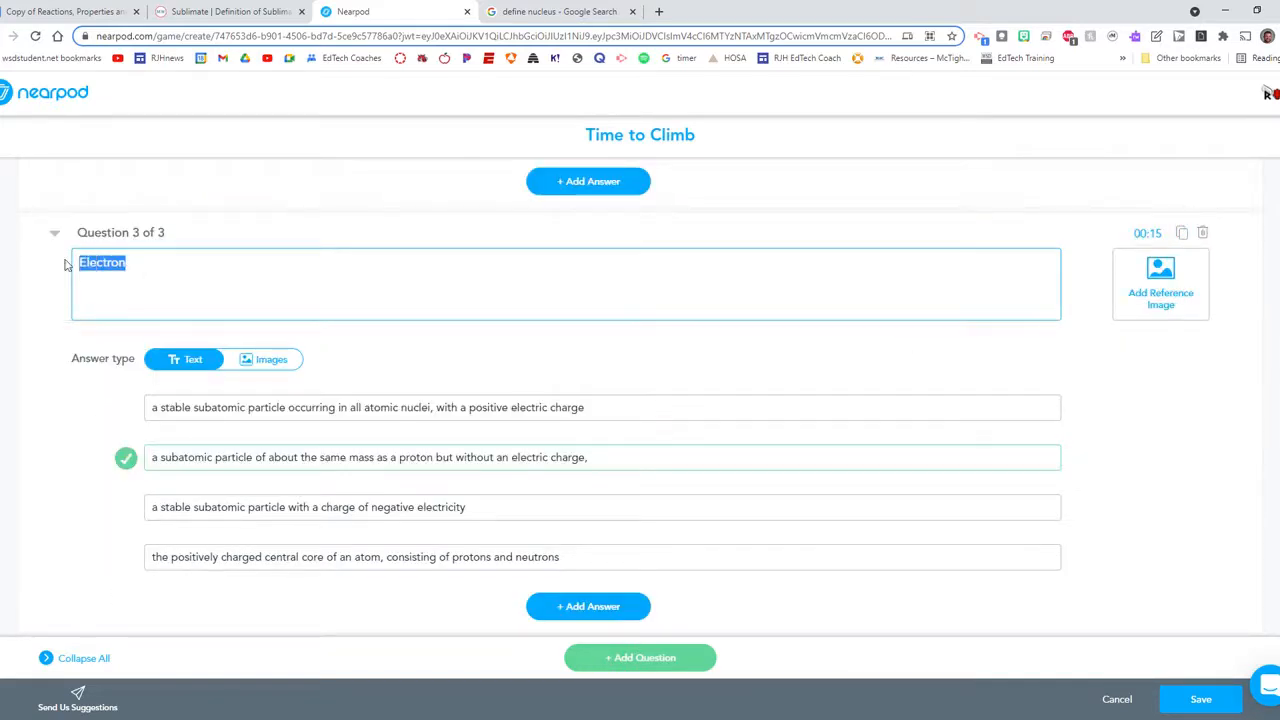
type("Nu")
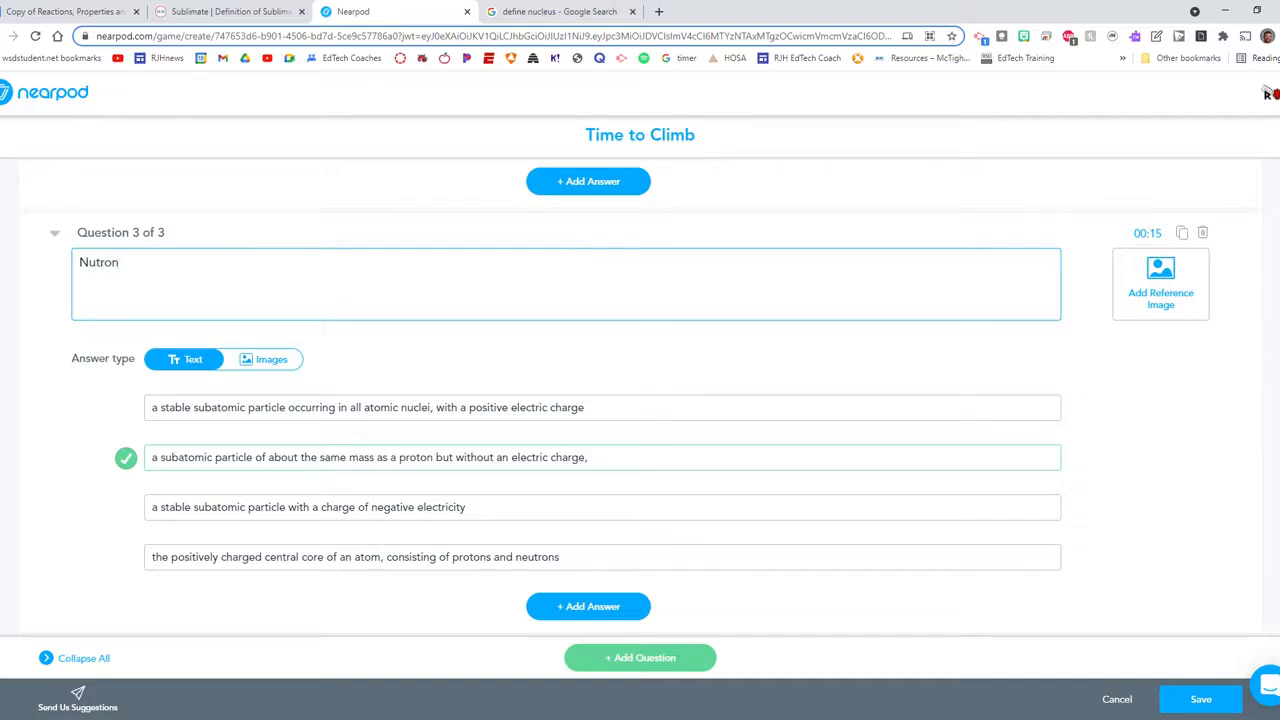
left_click(62, 10)
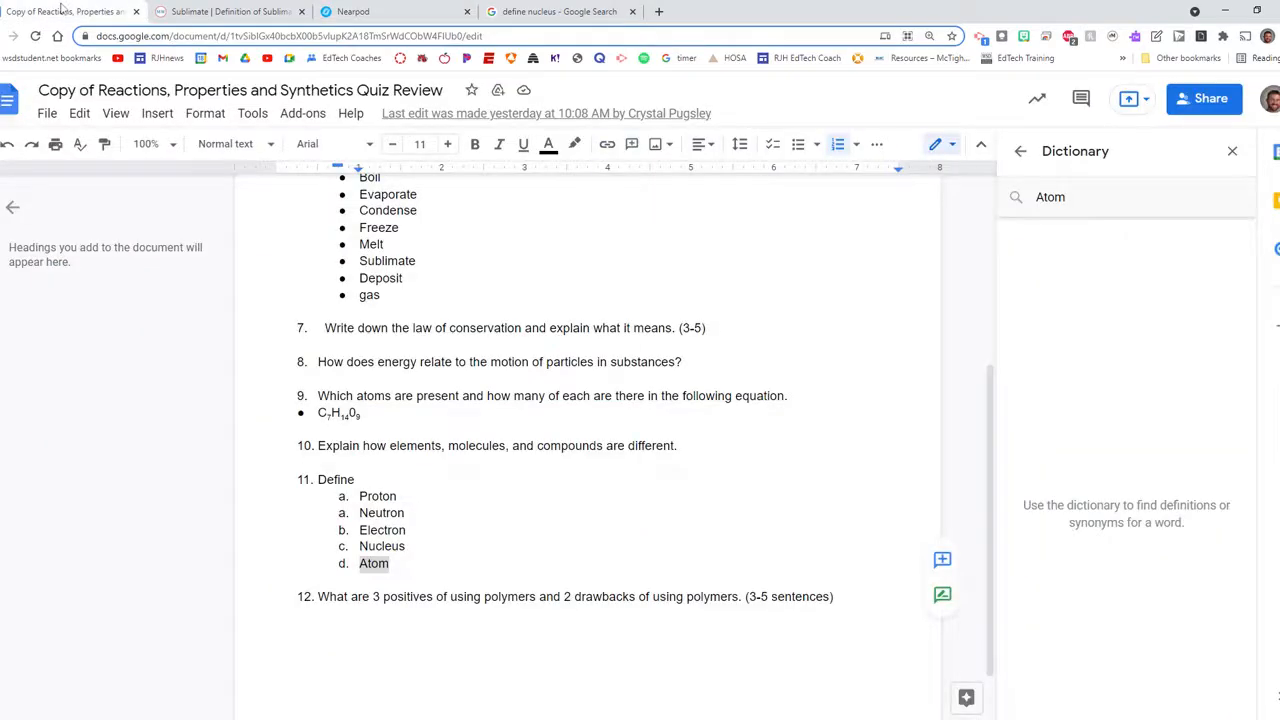
left_click(383, 12)
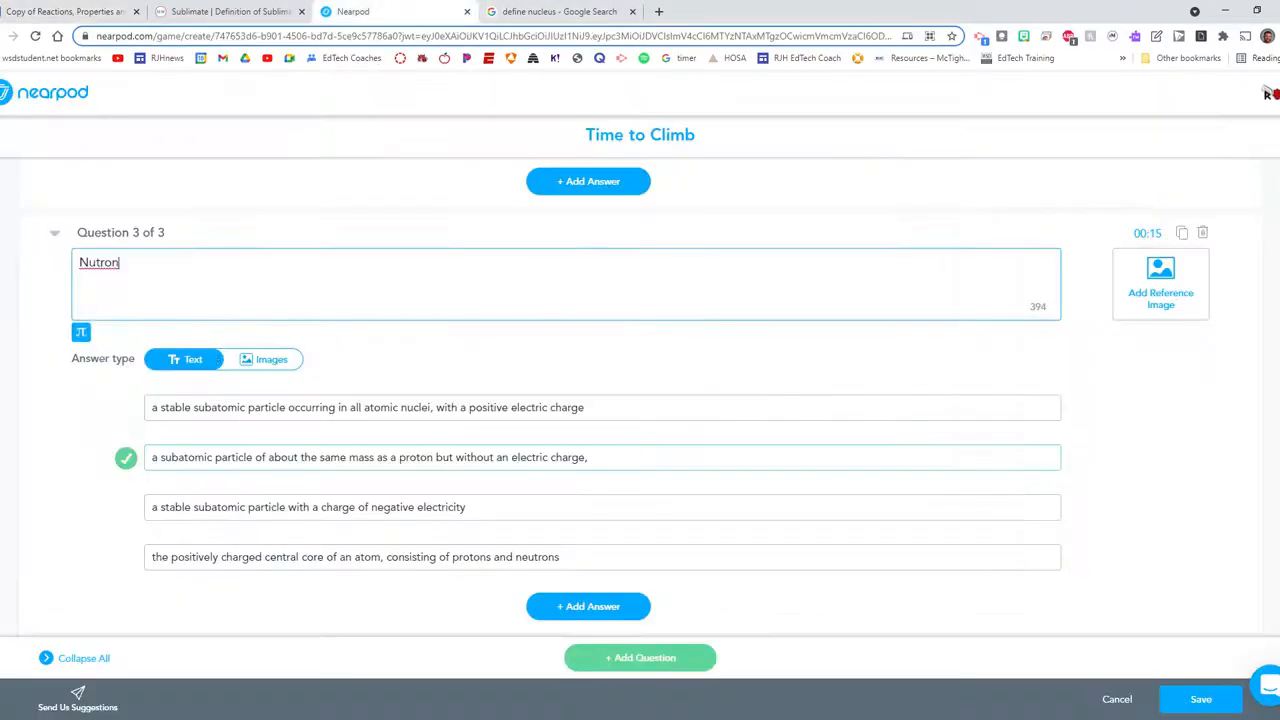
key("Left")
key("Left")
key("Left")
key("Left")
key("Left")
type("e")
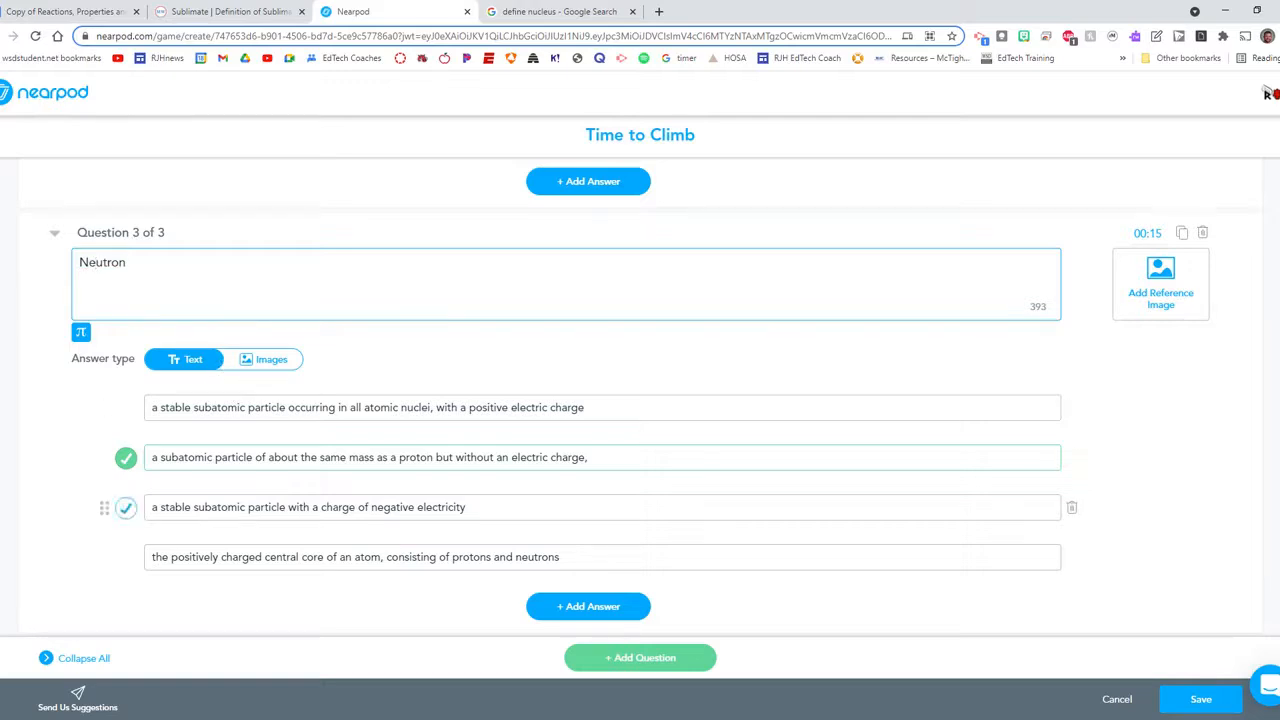
left_click(124, 510)
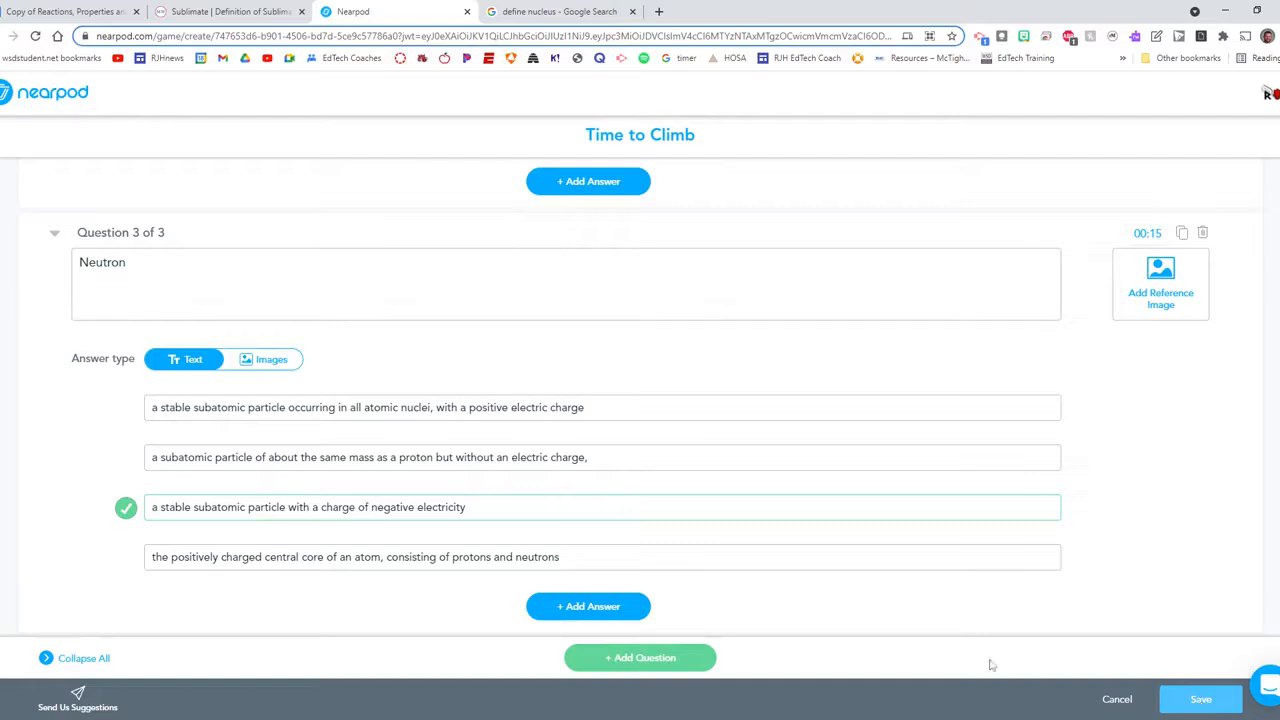
- Create a "Nucleus" question from a copy of the Neutron question, with the fourth answer option marked correct
left_click(1181, 233)
left_click_drag(127, 262, 29, 260)
type("Neuclu")
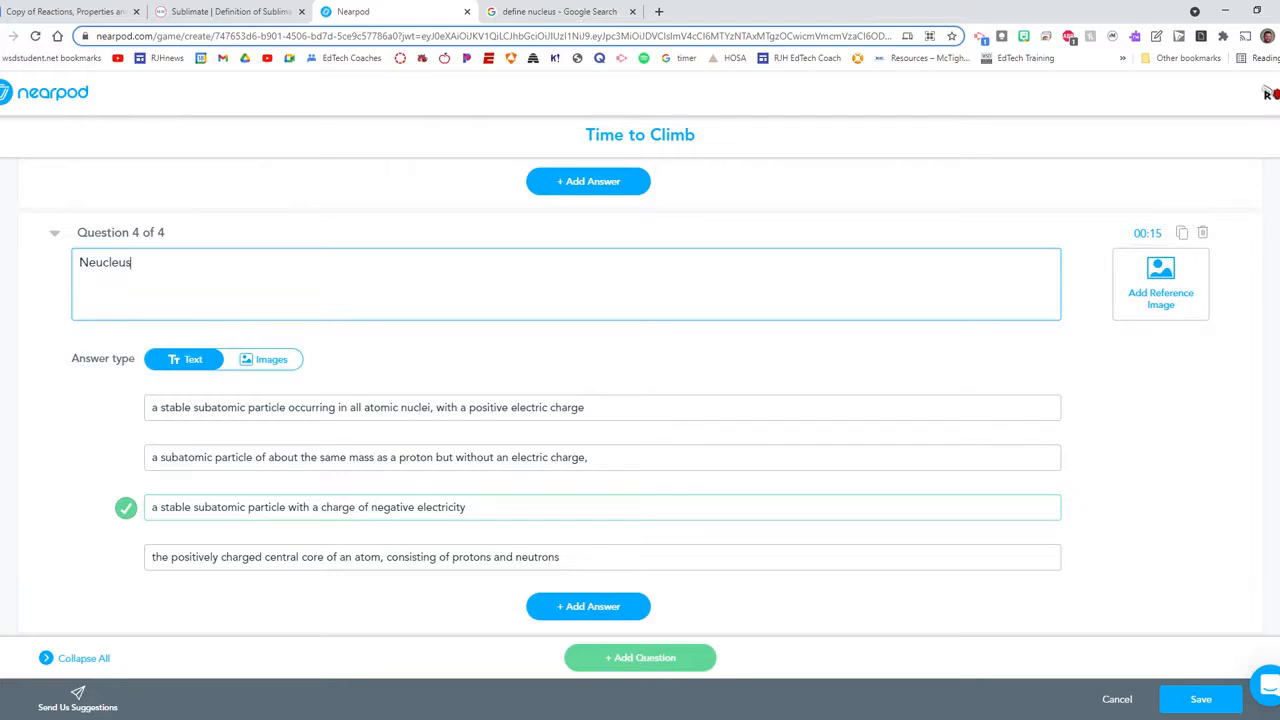
key("ctrl+a")
type("Nucleus")
left_click(125, 558)
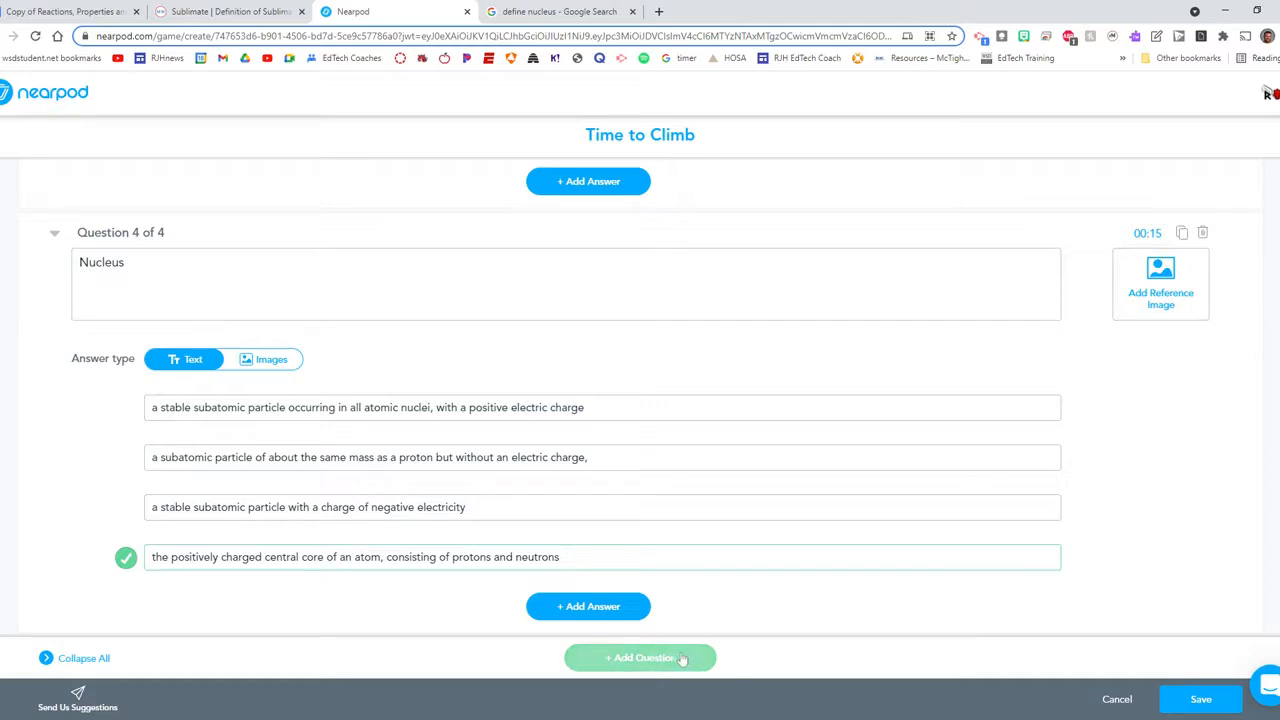
- Add a reference image to the Nucleus question, choosing the third result of an image search for "neucleus atom"
left_click(1169, 298)
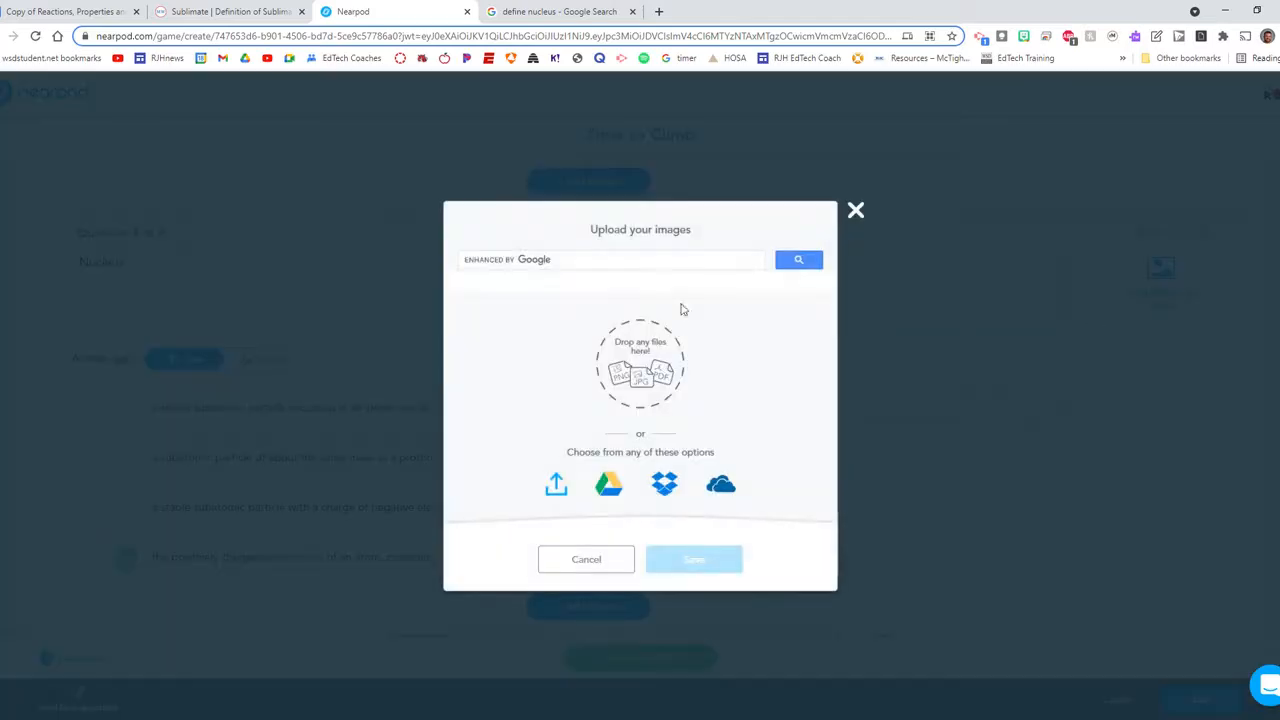
type("neu")
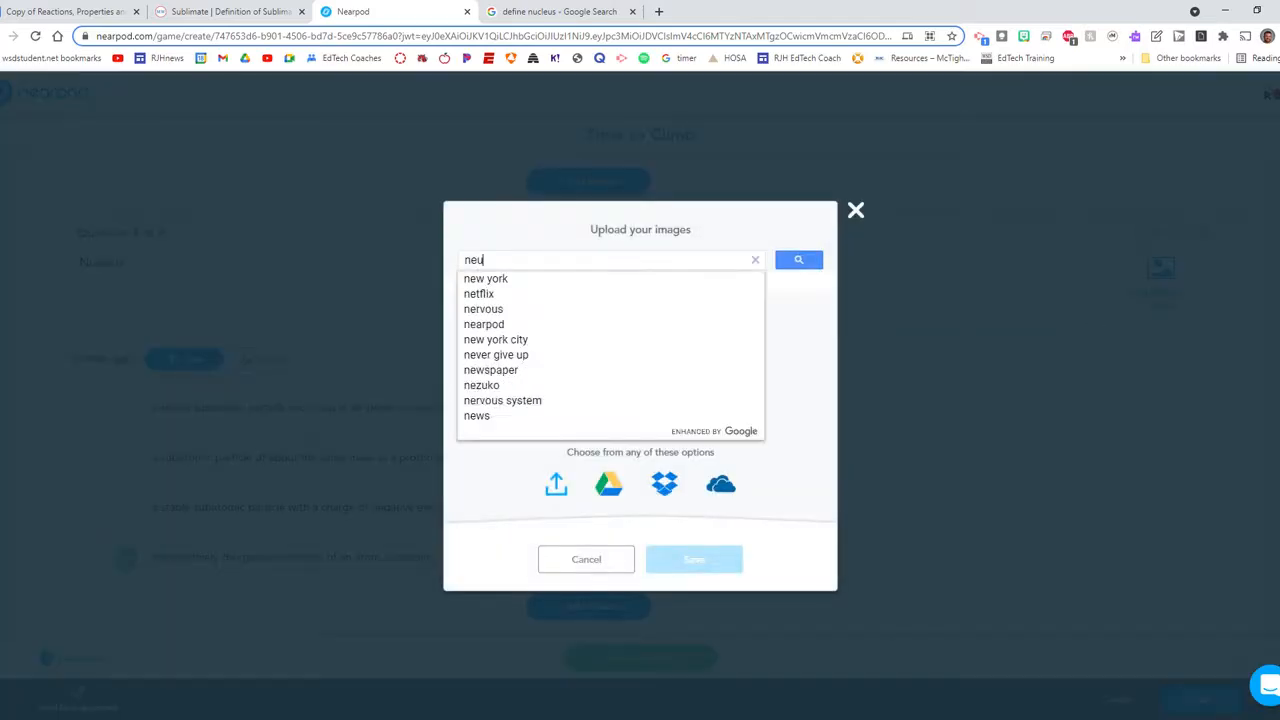
type("cleus")
key("Return")
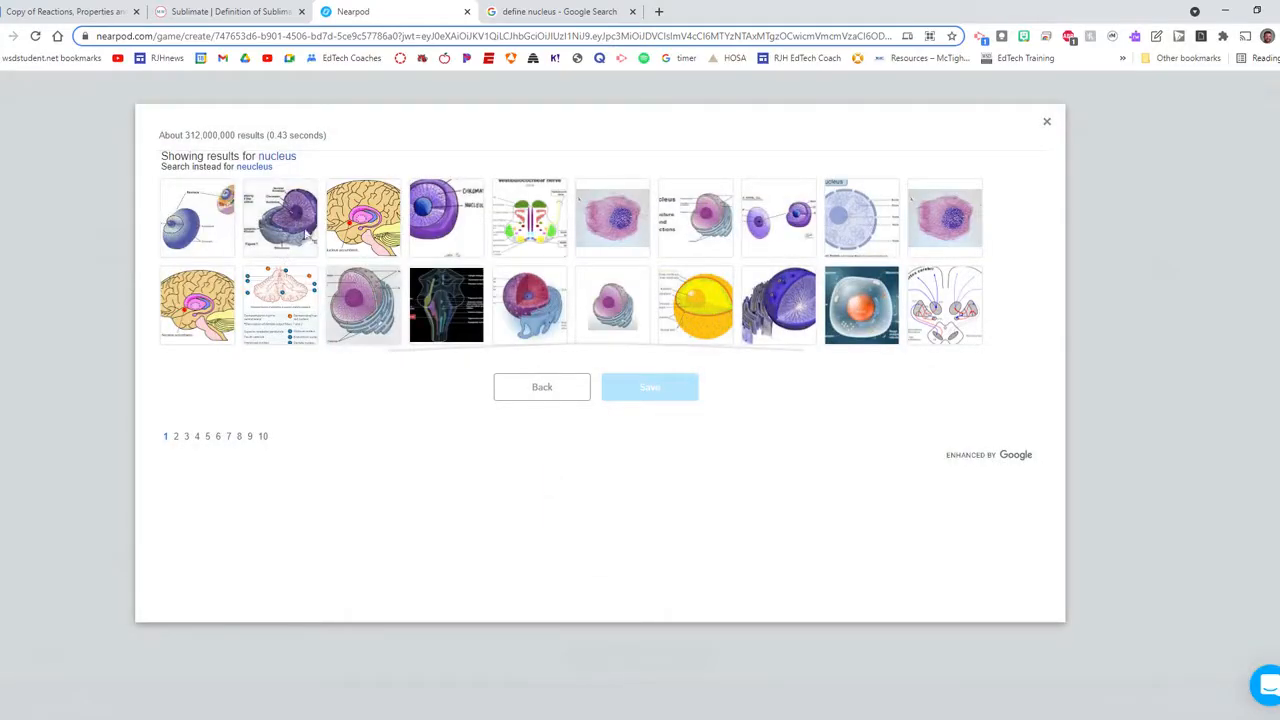
left_click(552, 389)
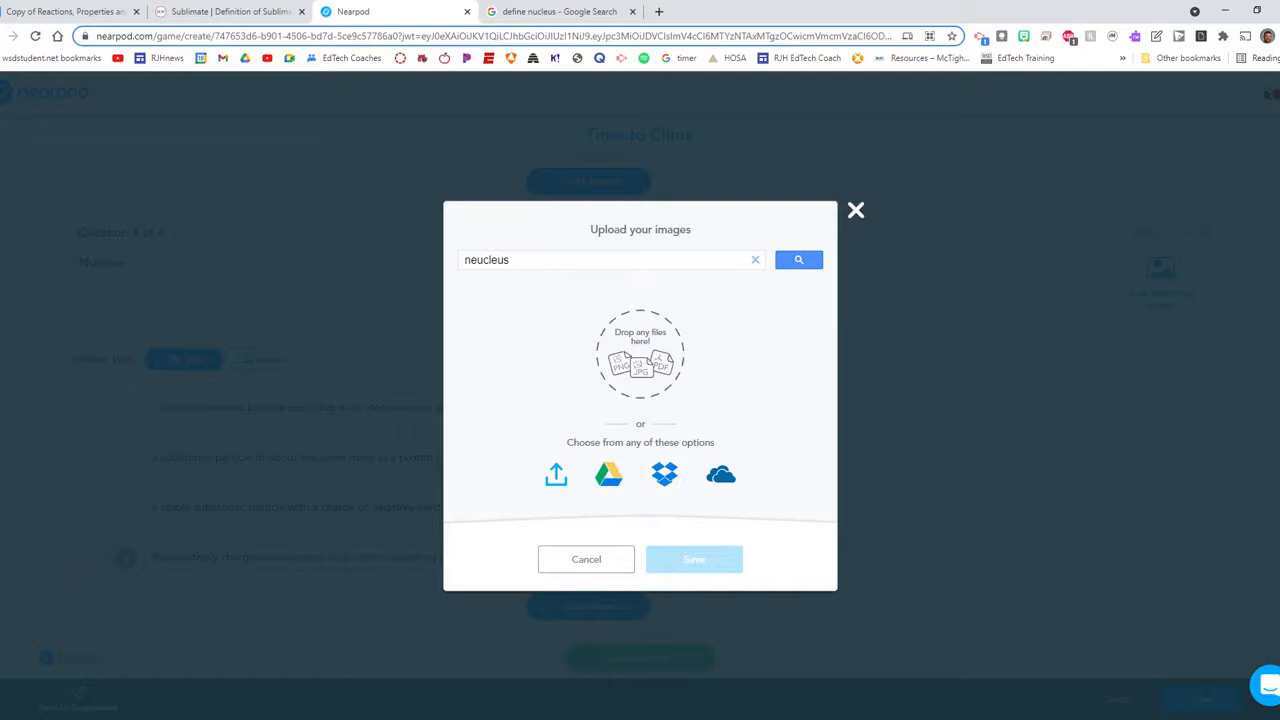
type("atom")
key("Return")
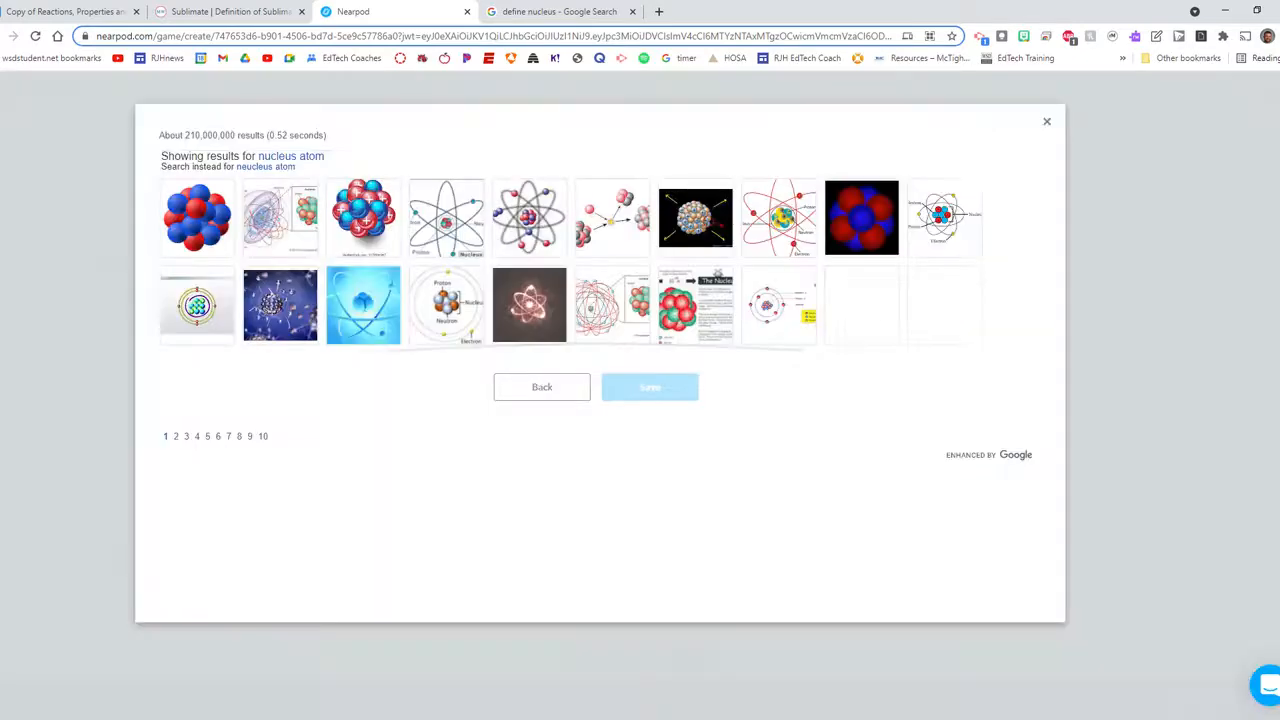
left_click(358, 232)
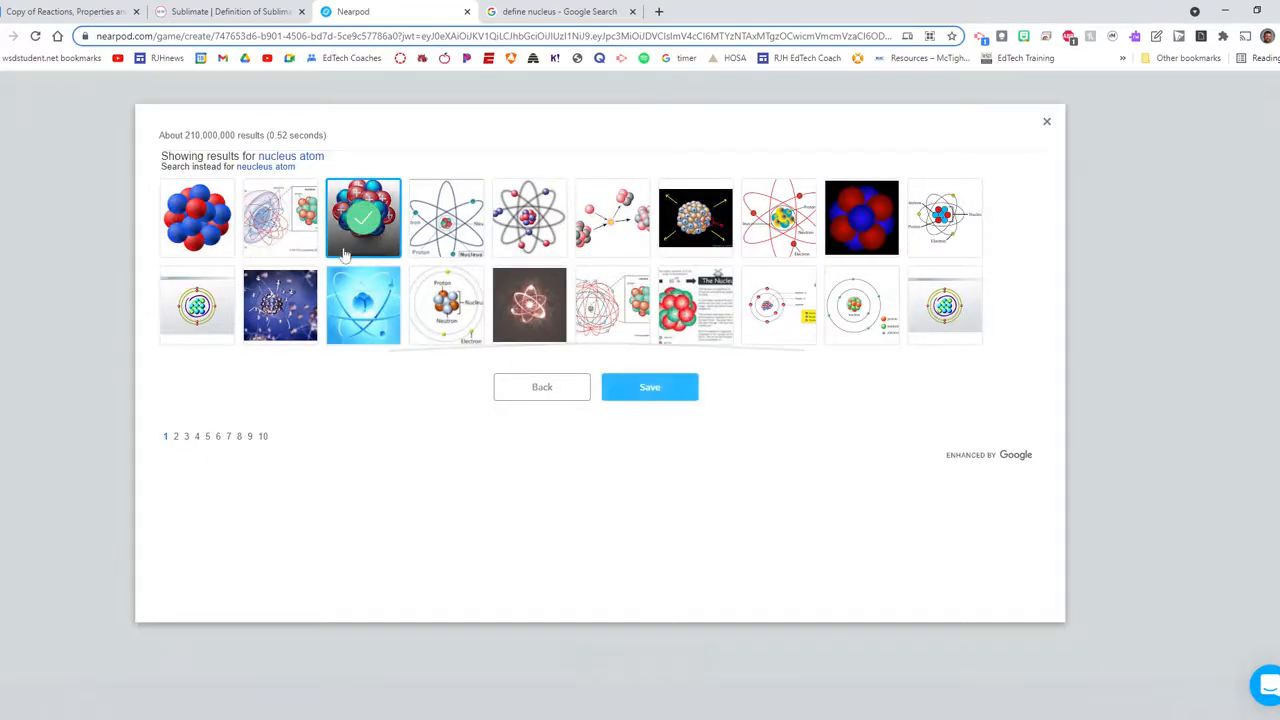
left_click(651, 389)
- Add a reference image to the Neutron question, choosing the labelled atom diagram, ninth in an image search for "Neutron atom"
scroll(634, 423, "up", 5)
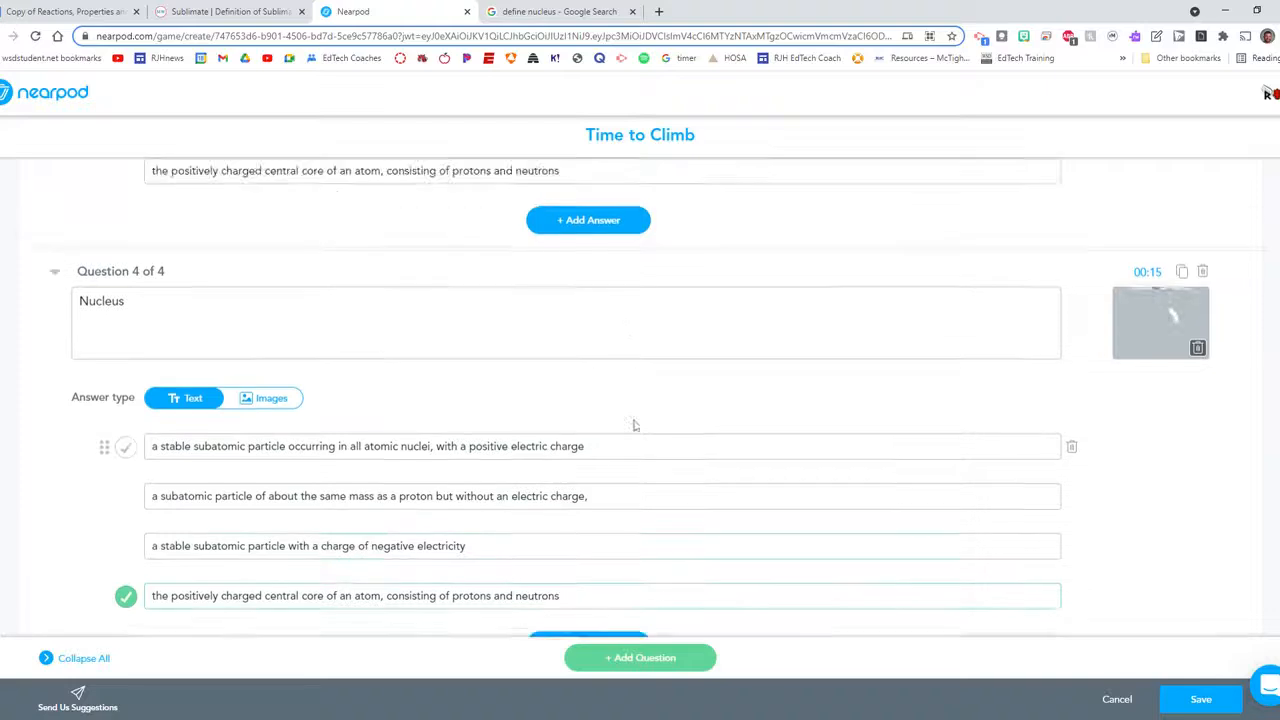
left_click(1160, 423)
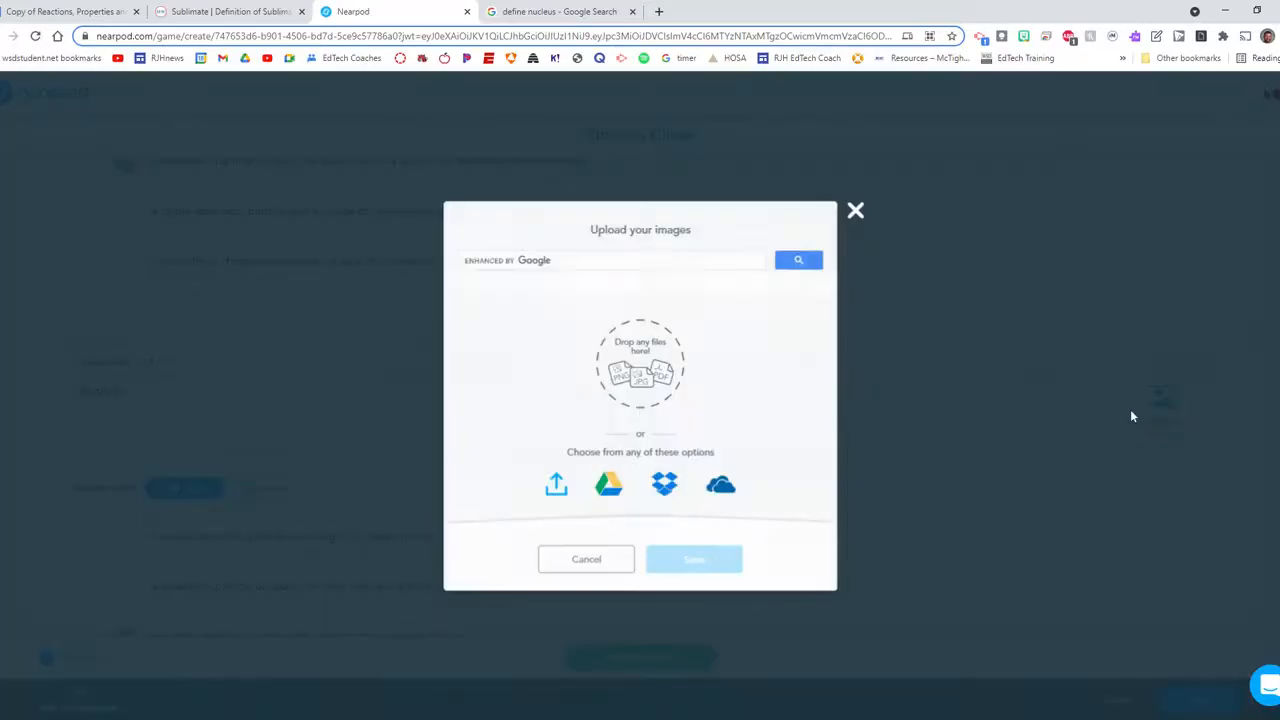
type("Neutron atom")
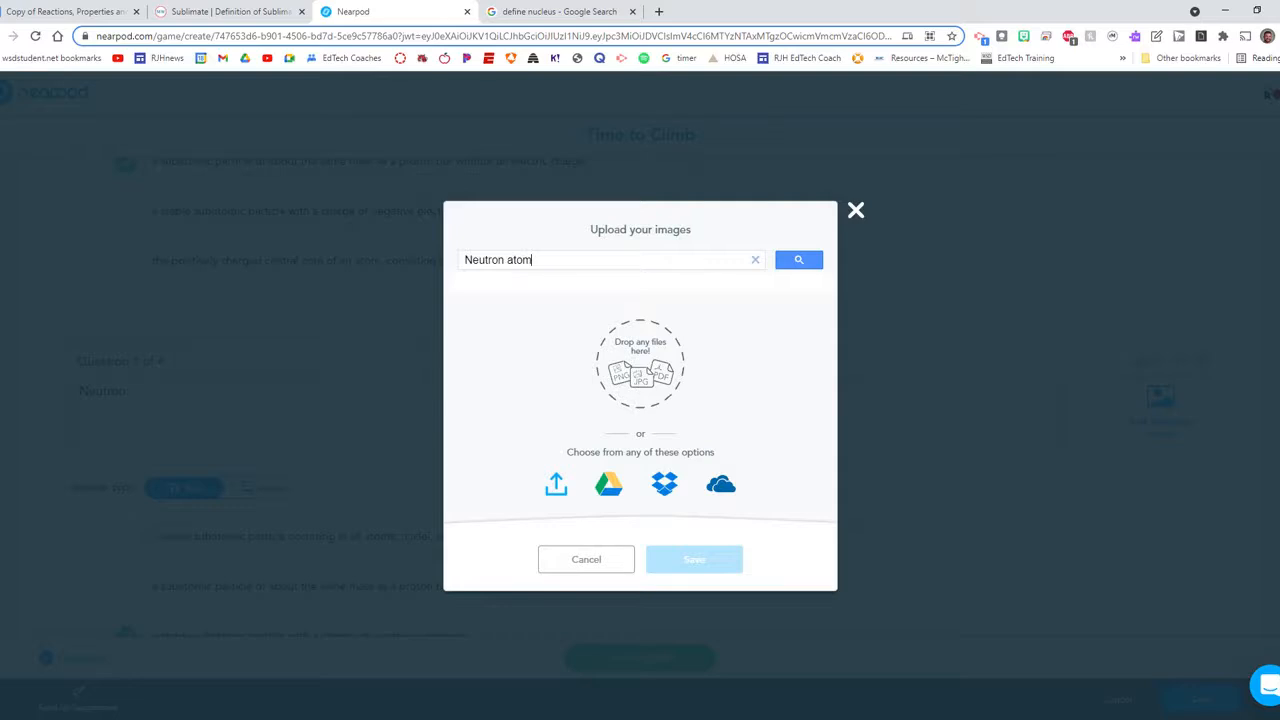
key("Return")
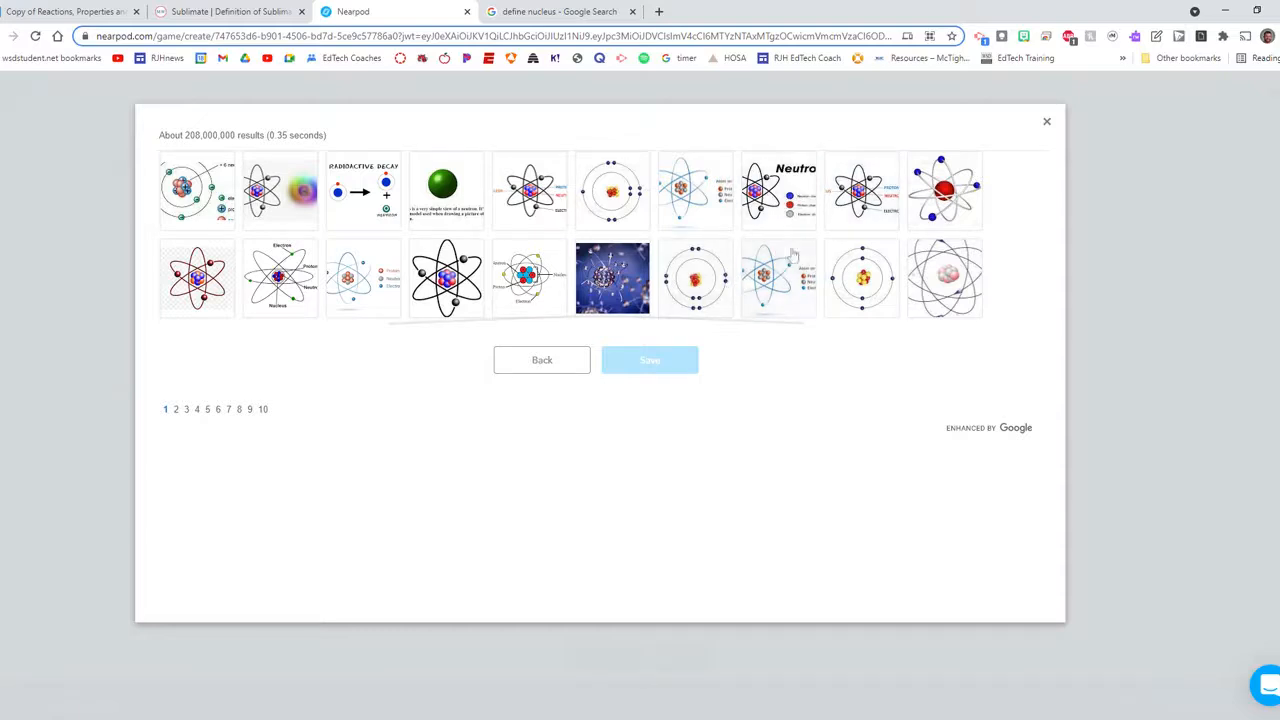
left_click(860, 205)
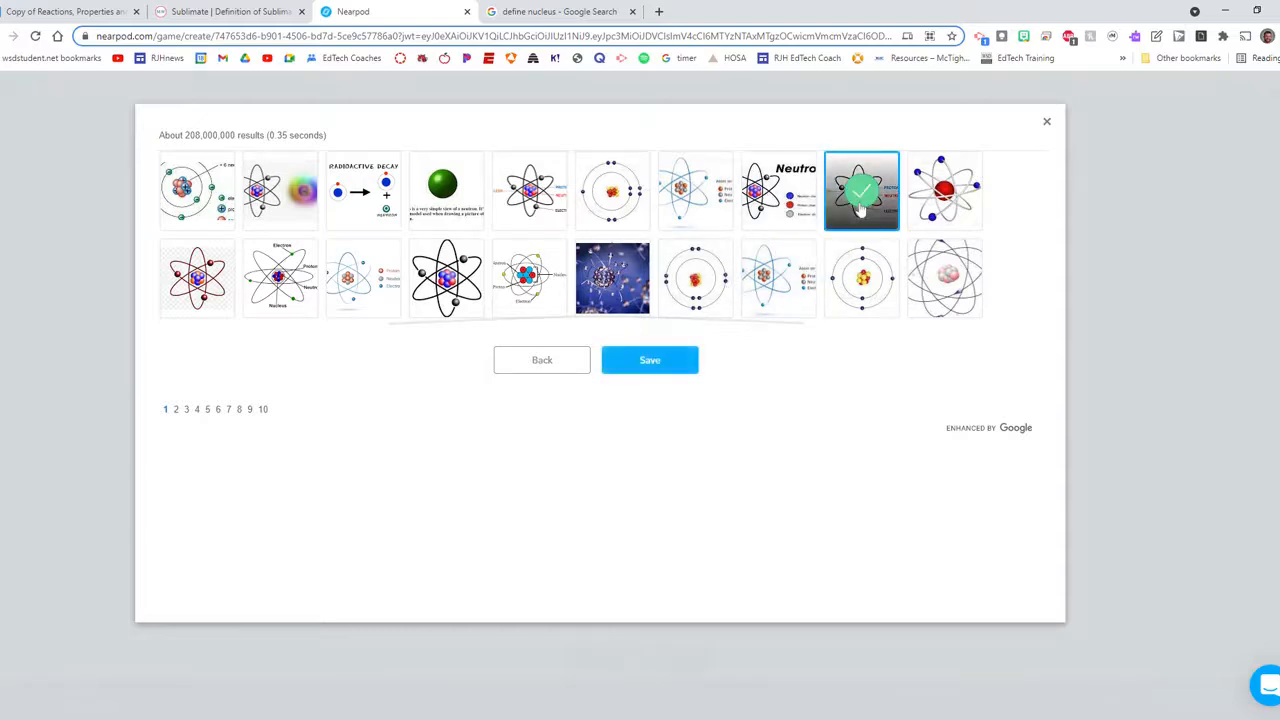
left_click(666, 364)
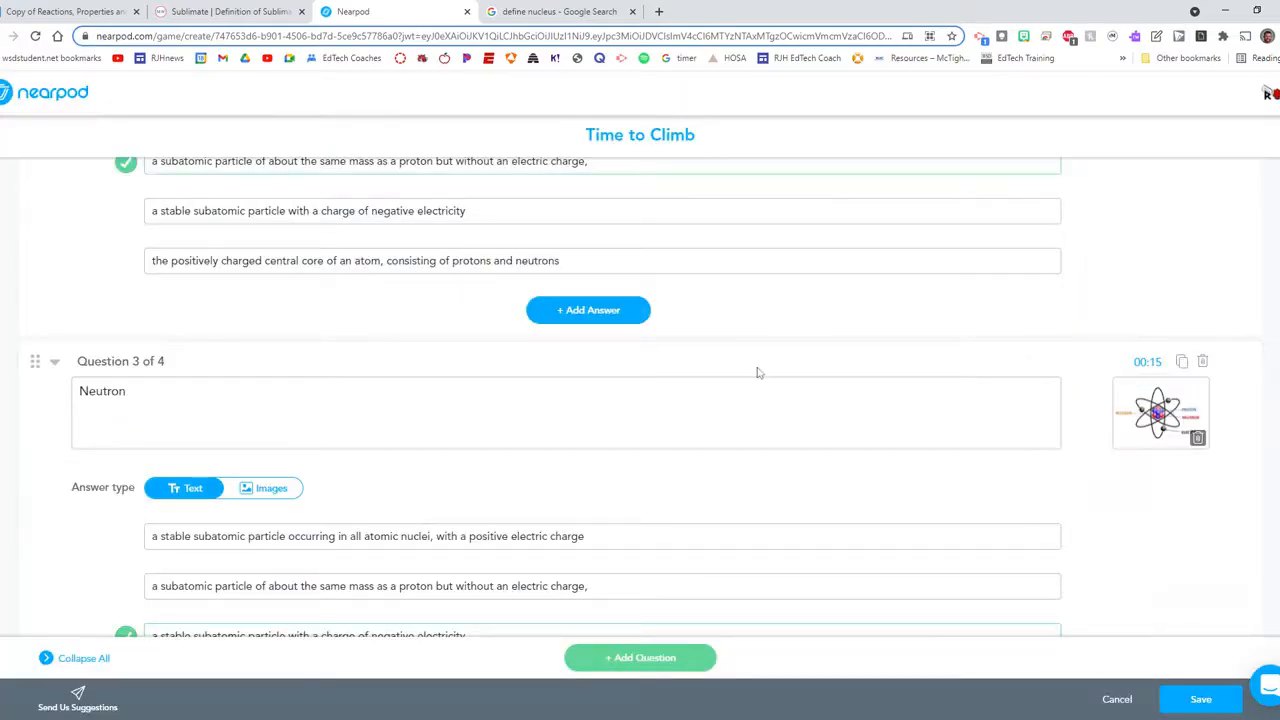
- Add a reference image to the Electron question, choosing the first result of an image search for "Electron atom"
scroll(1123, 326, "up", 2)
left_click(1166, 274)
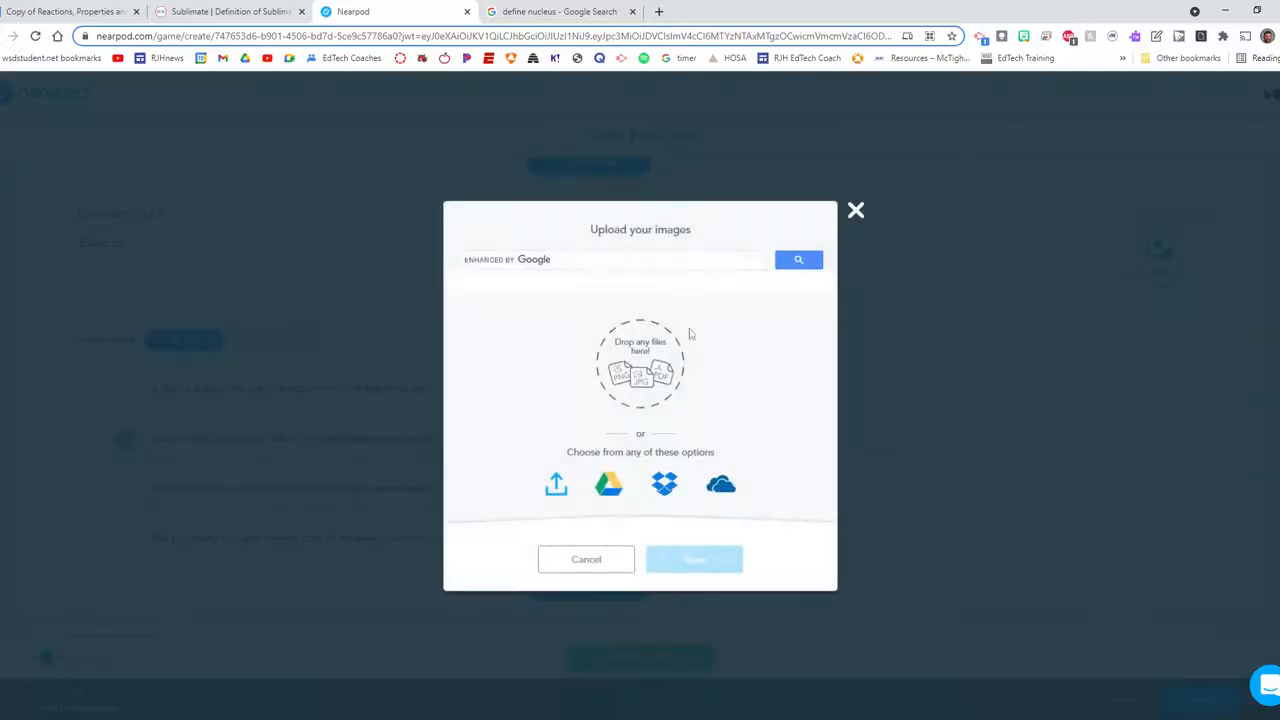
left_click(679, 265)
type("Electron")
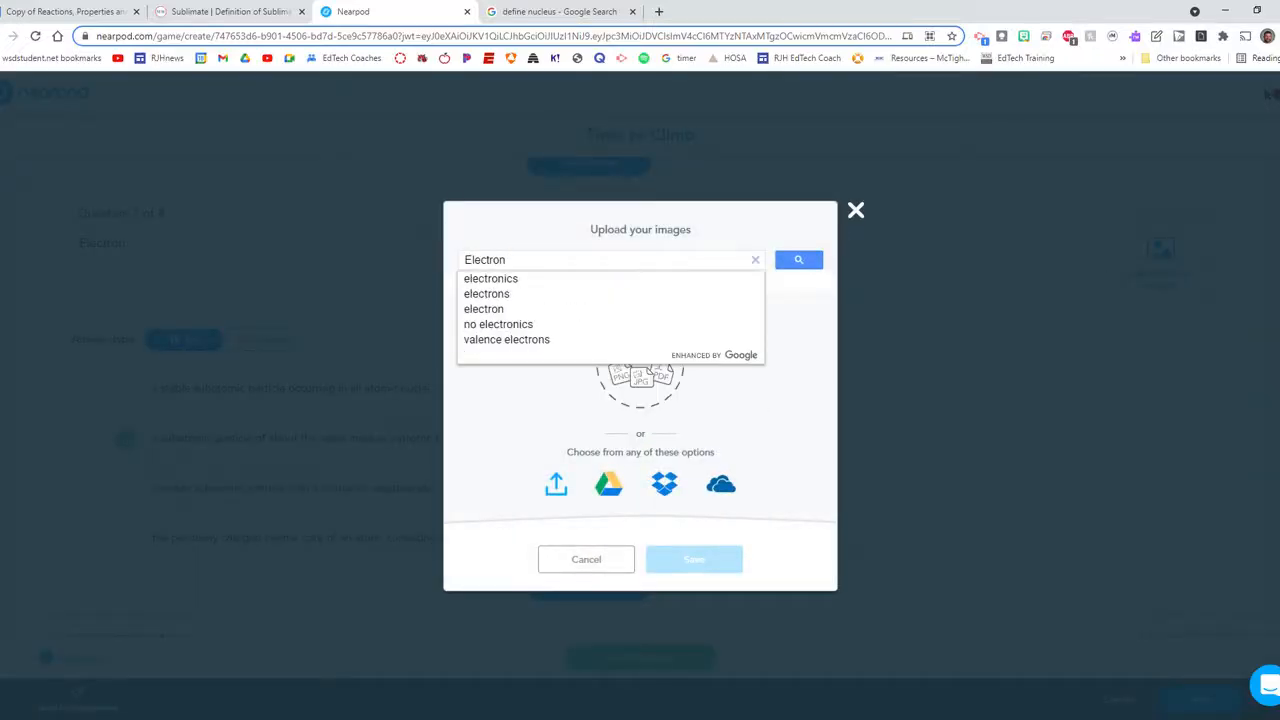
type(" atom")
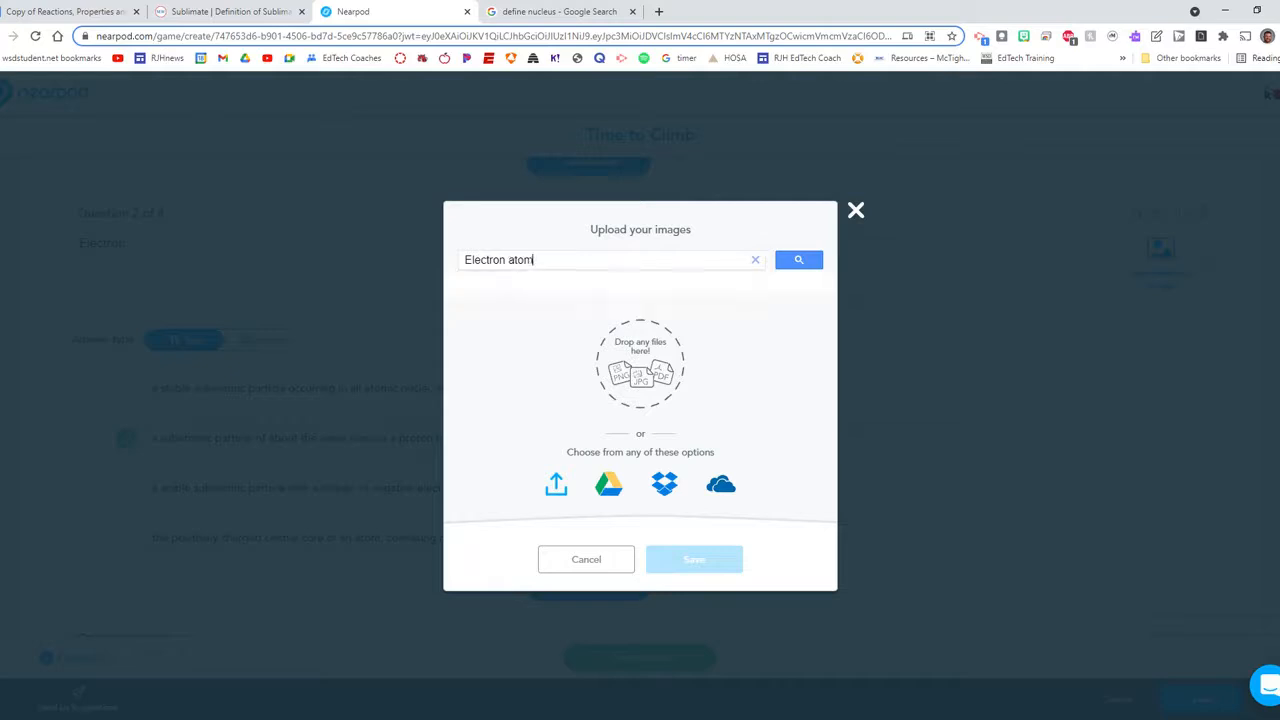
key("Return")
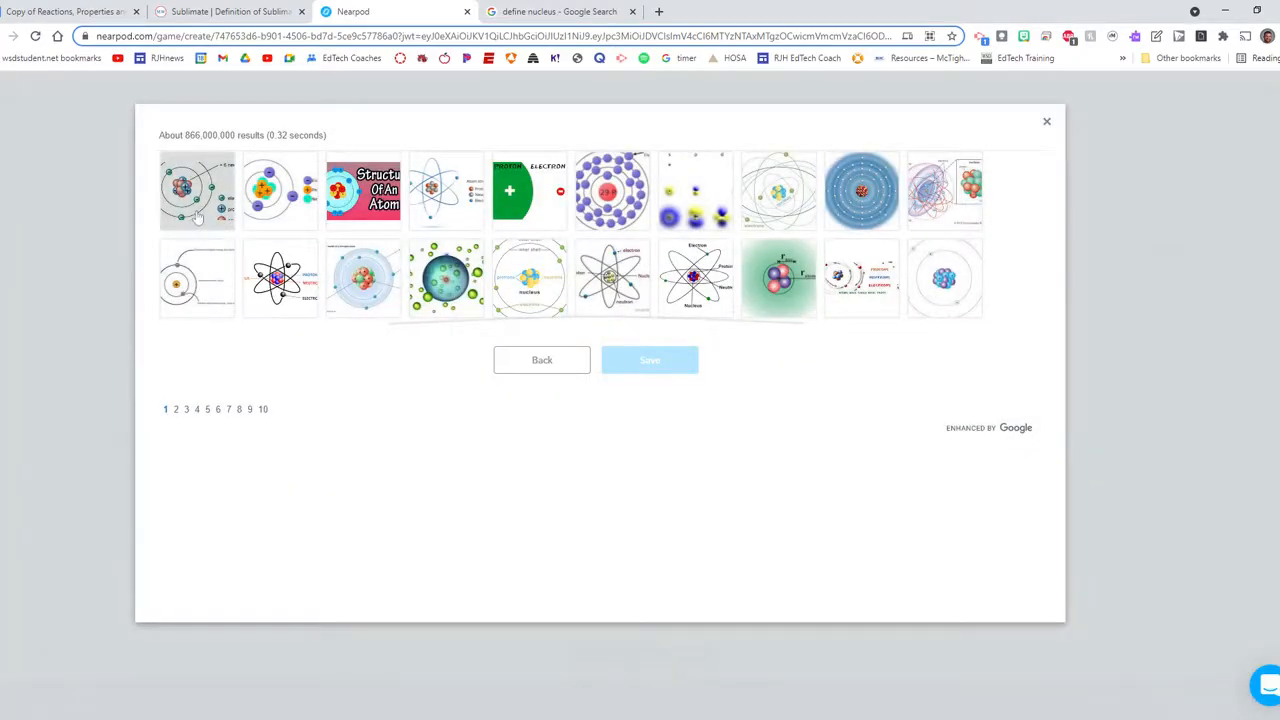
left_click(197, 218)
left_click(646, 362)
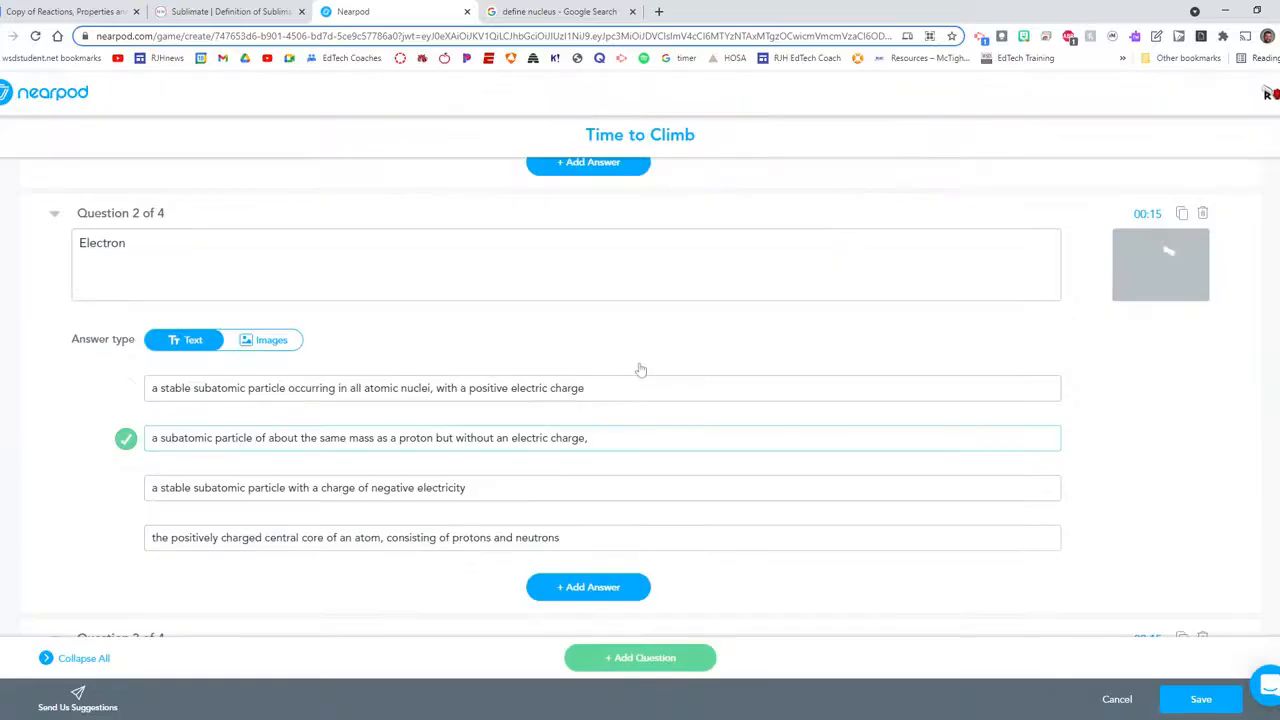
- Add a reference image to the Proton question, choosing the third result of a refined "proton" image search, and preview it
scroll(817, 411, "up", 4)
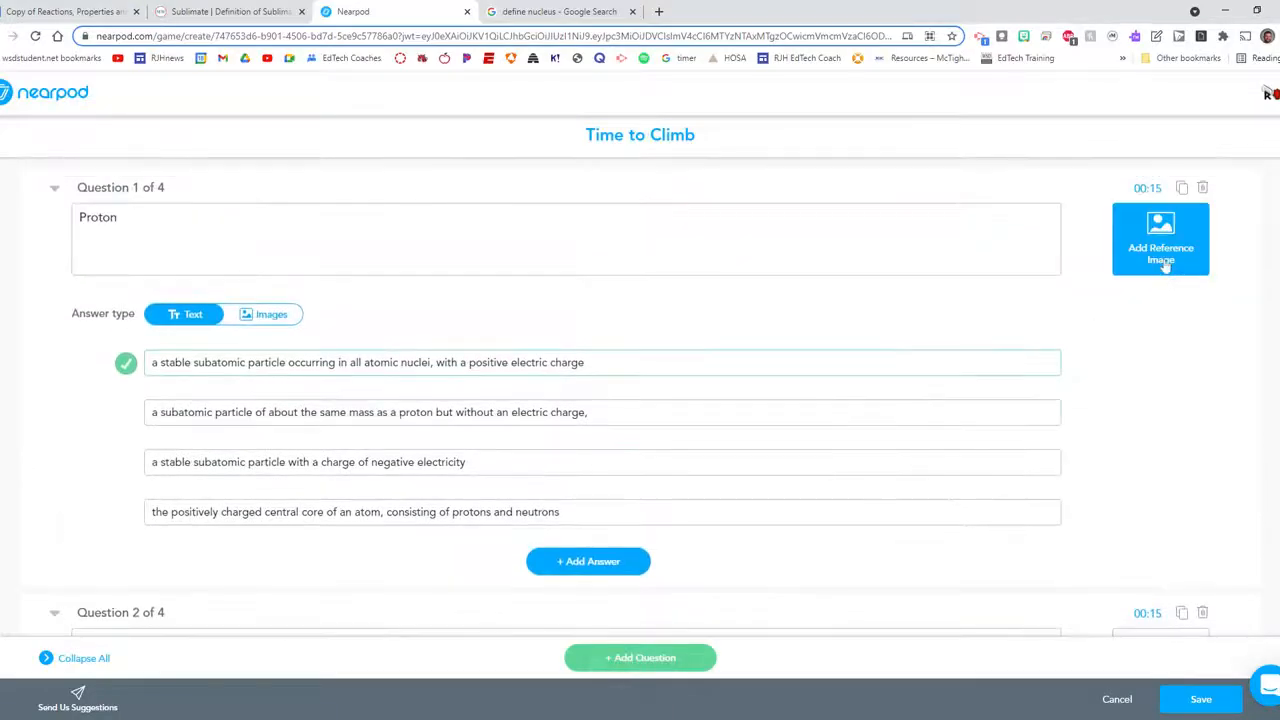
left_click(1134, 259)
type("proton")
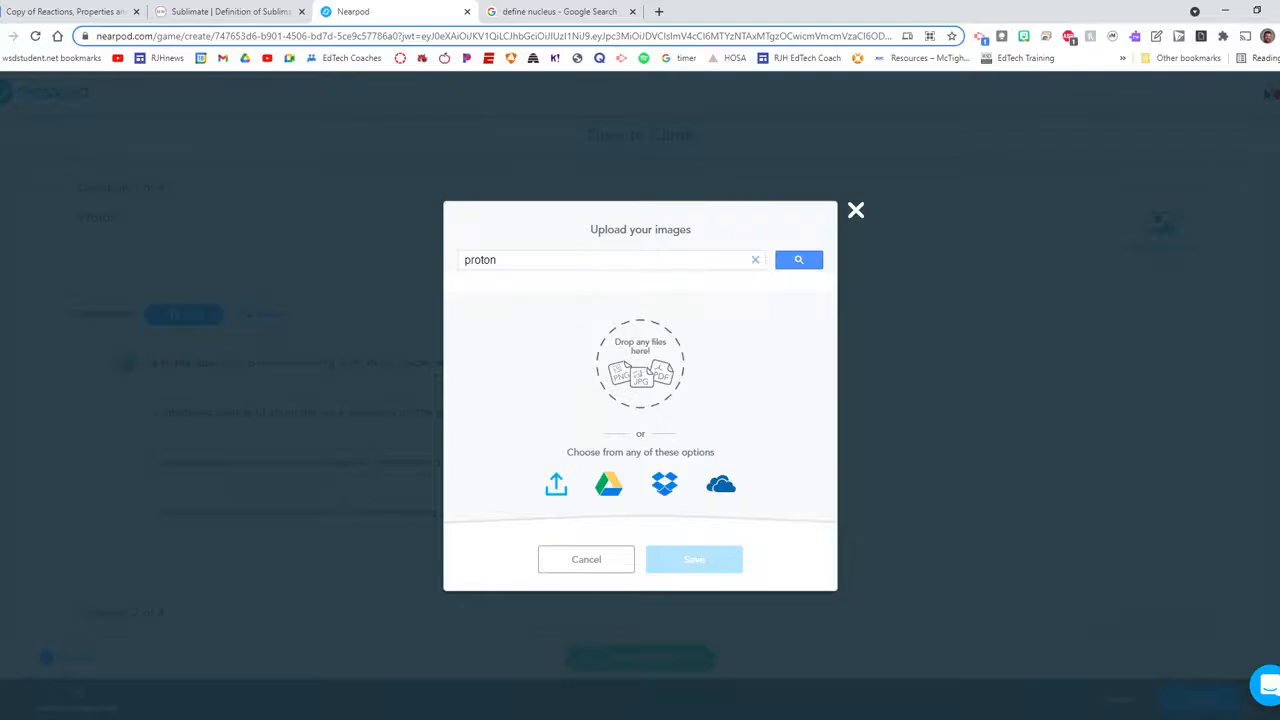
key("Return")
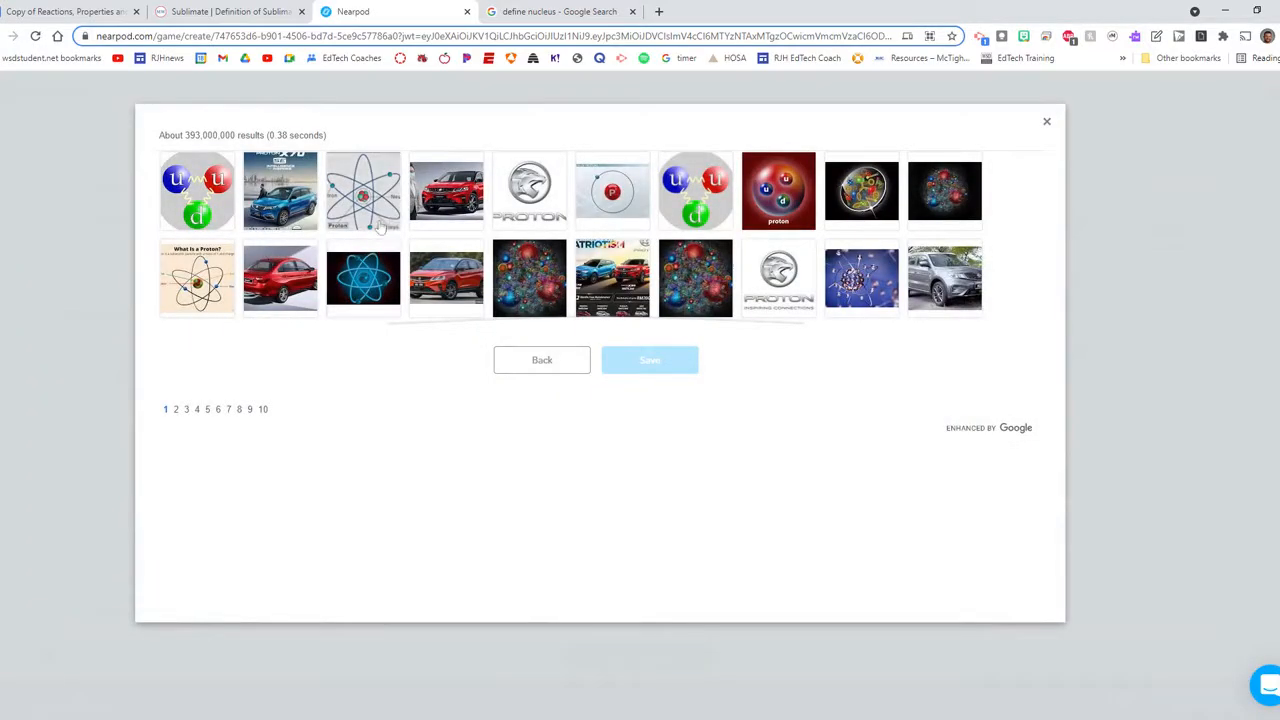
left_click(540, 362)
type("ato")
key("Return")
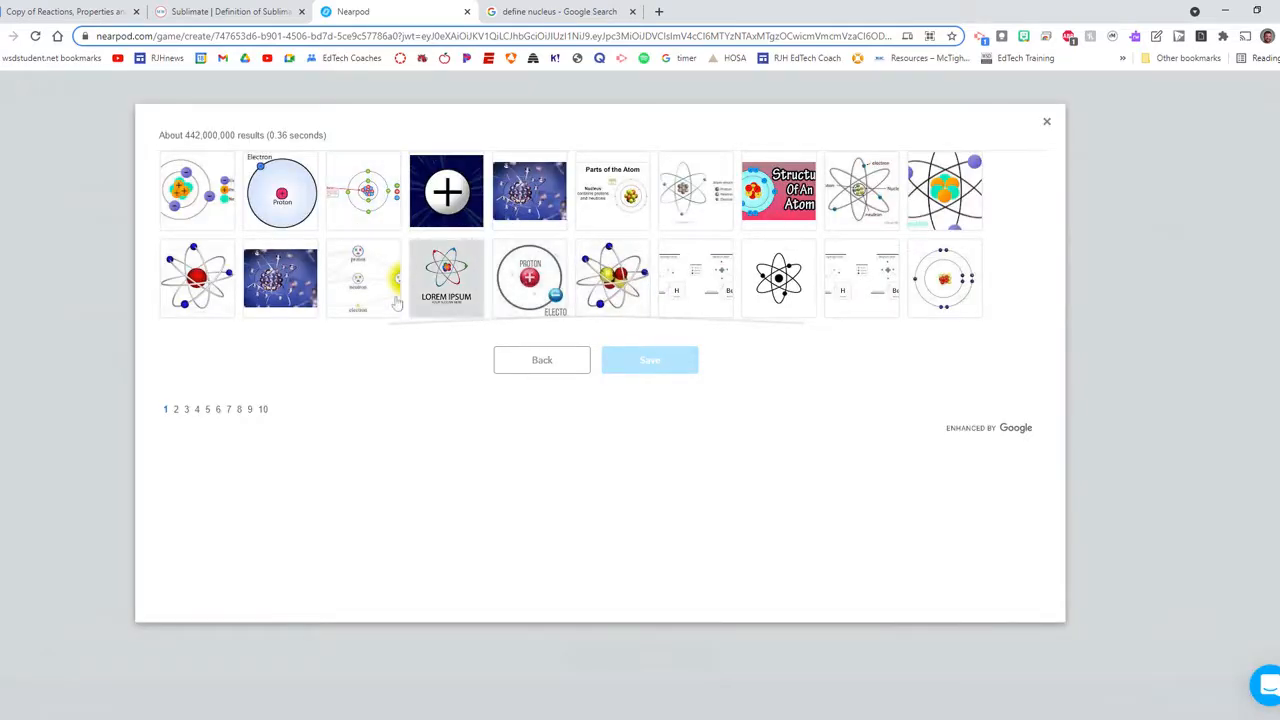
left_click(368, 210)
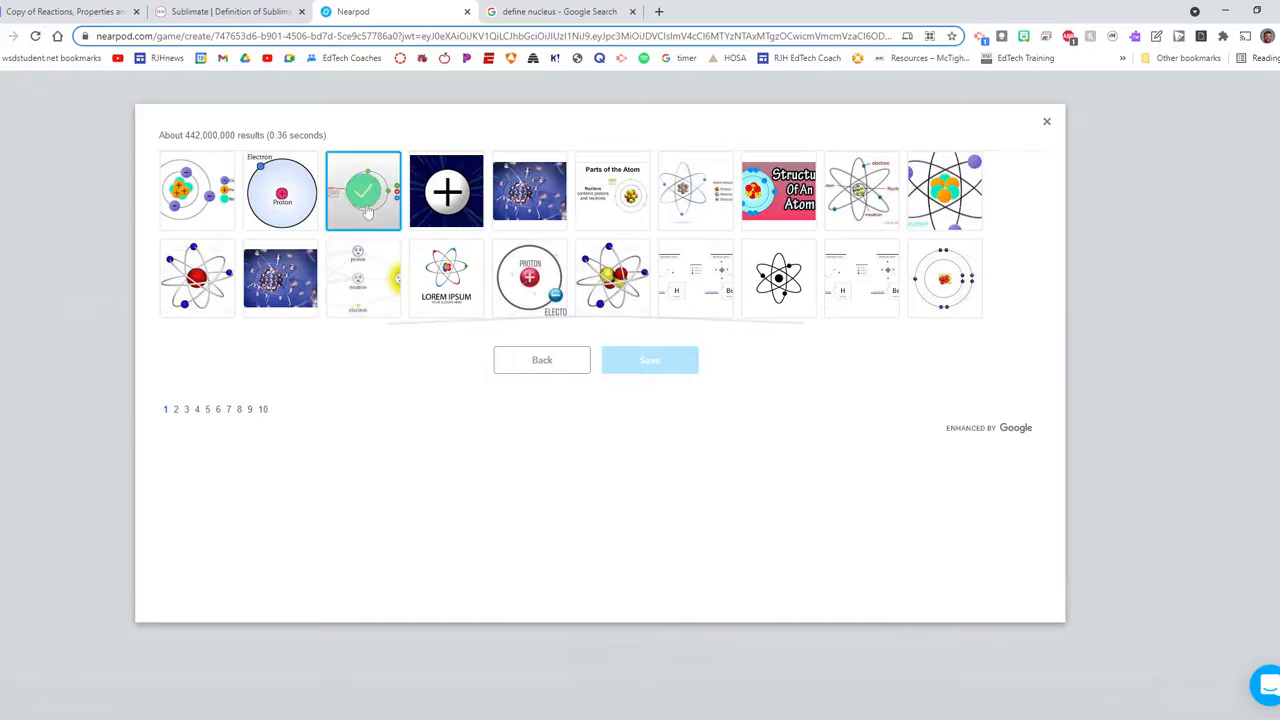
left_click(655, 362)
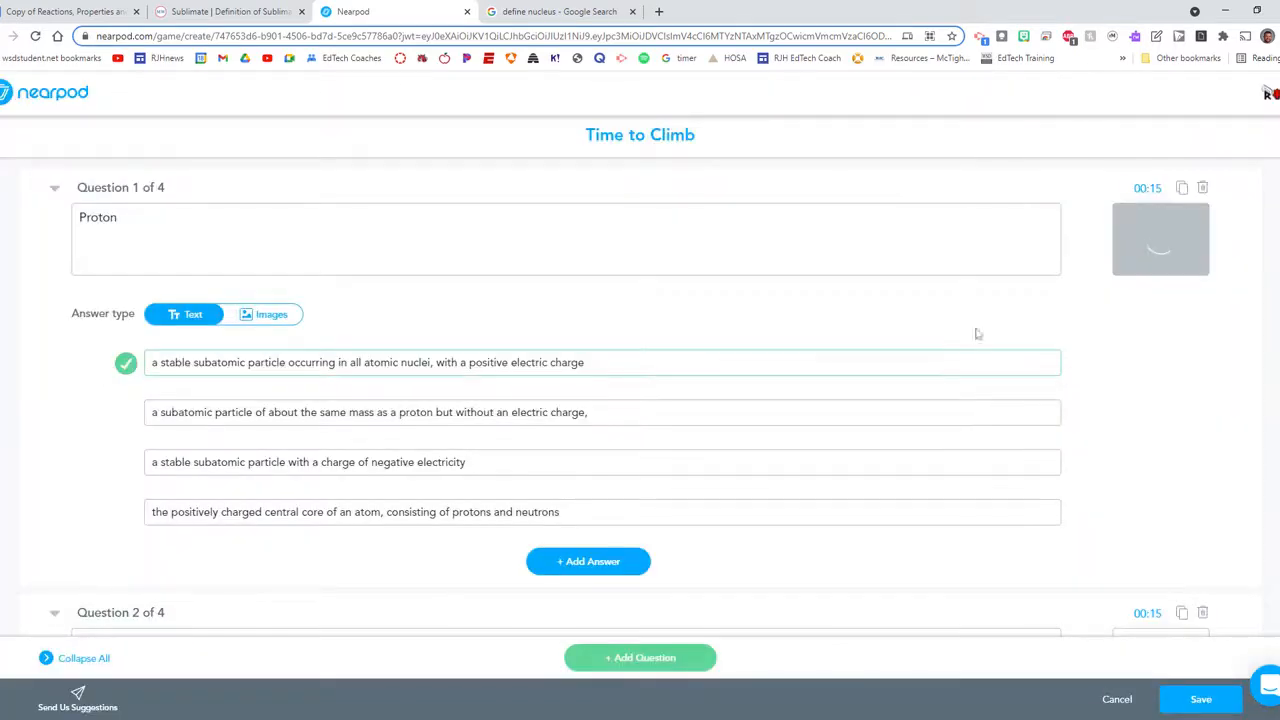
left_click(1163, 250)
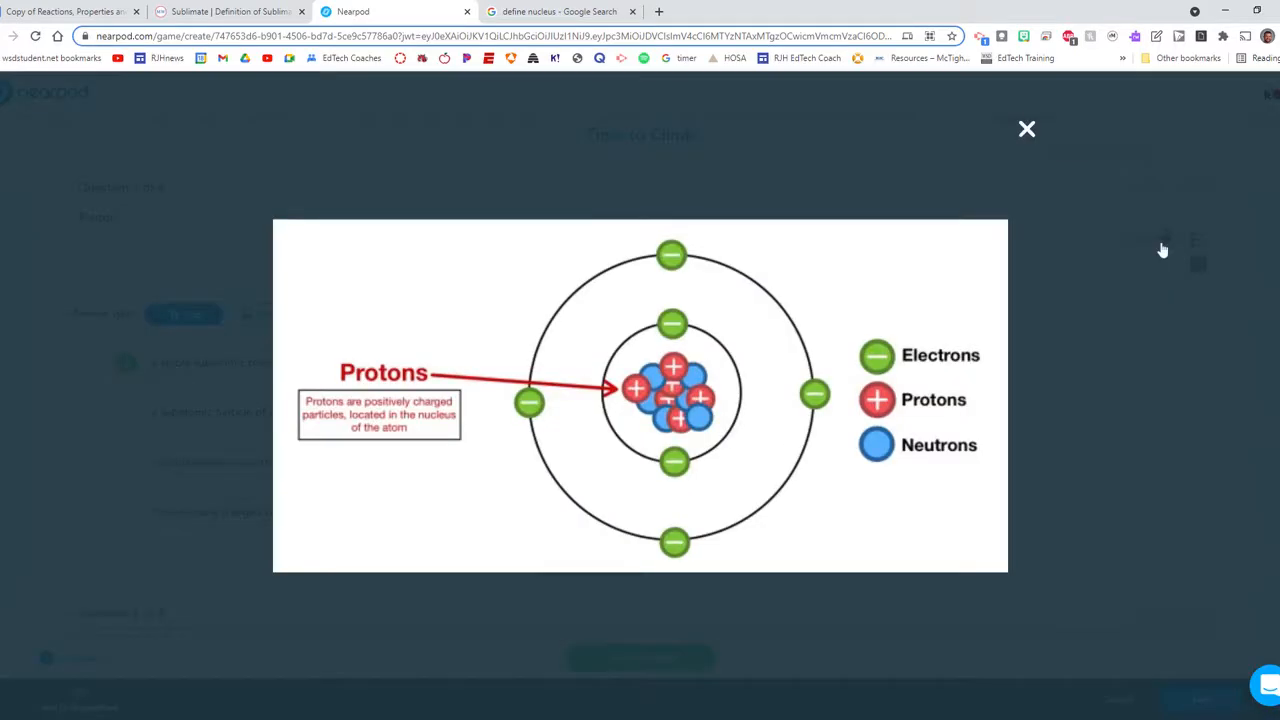
left_click(1027, 132)
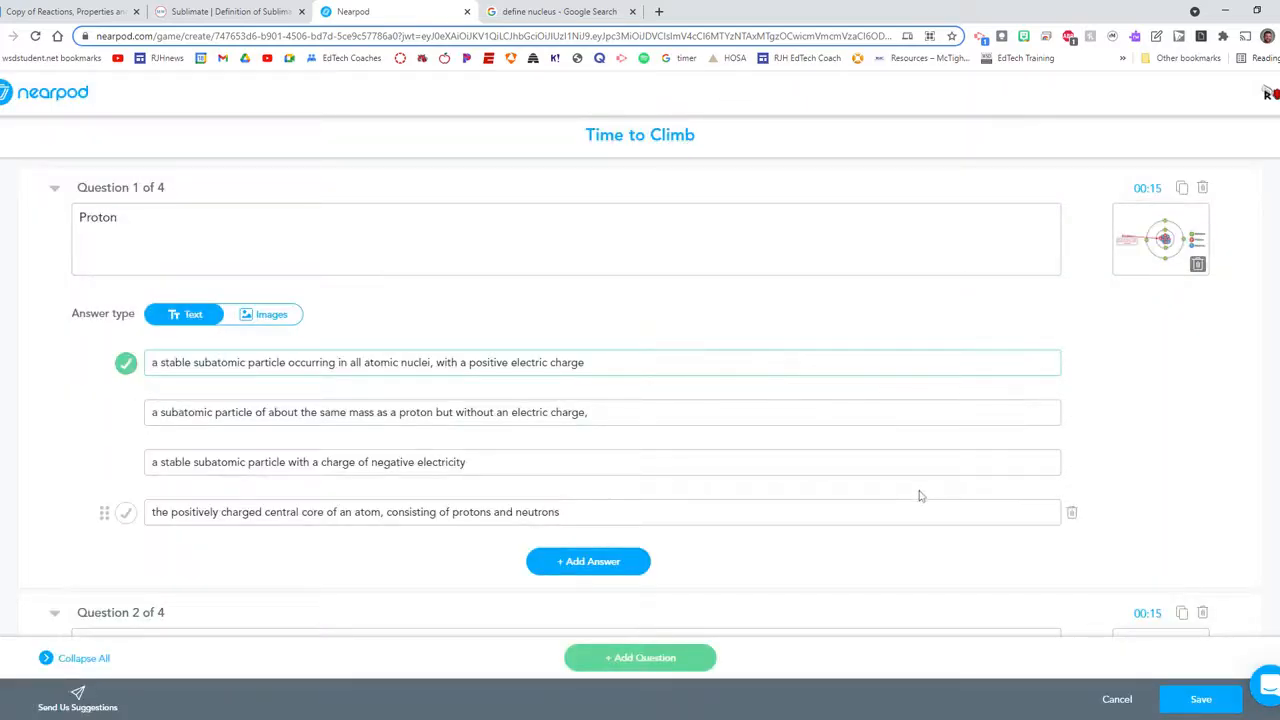
- Replace the Proton question's reference image with the third result of an image search for "protons"
left_click(1178, 258)
left_click(1027, 132)
left_click(1178, 258)
left_click(541, 260)
type("proto")
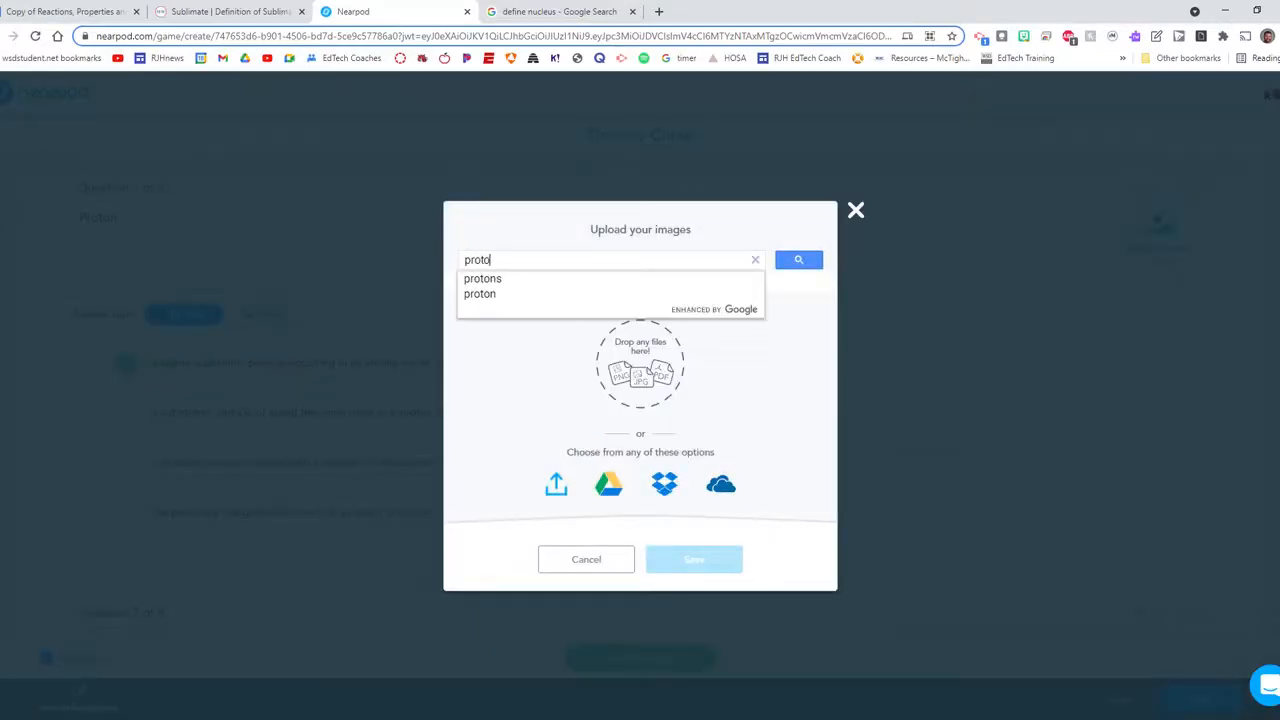
type("ns")
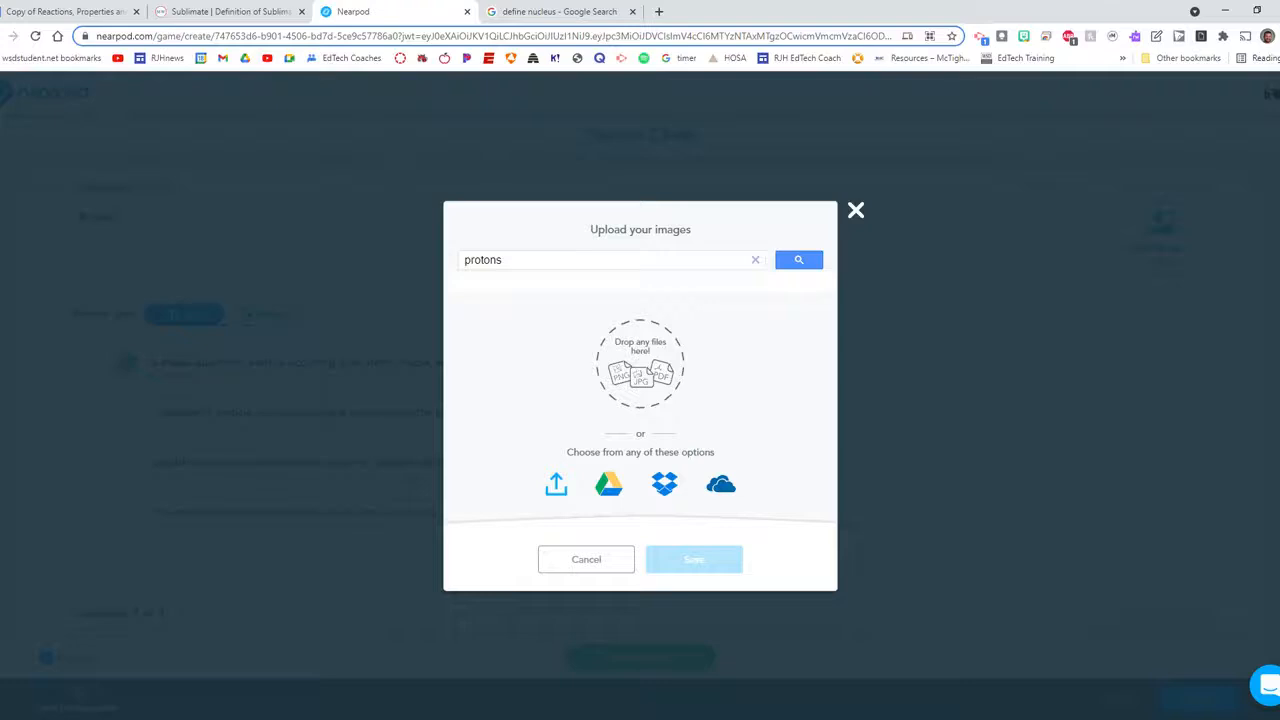
key("Return")
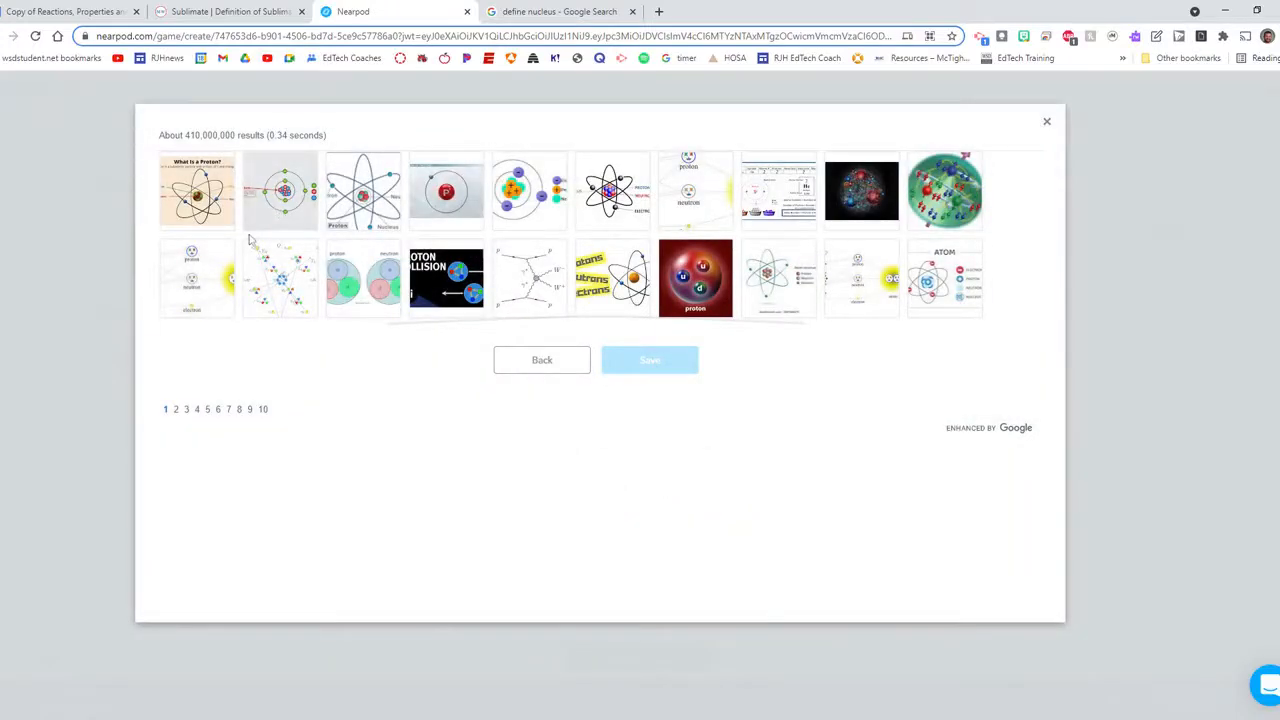
left_click(362, 205)
left_click(664, 364)
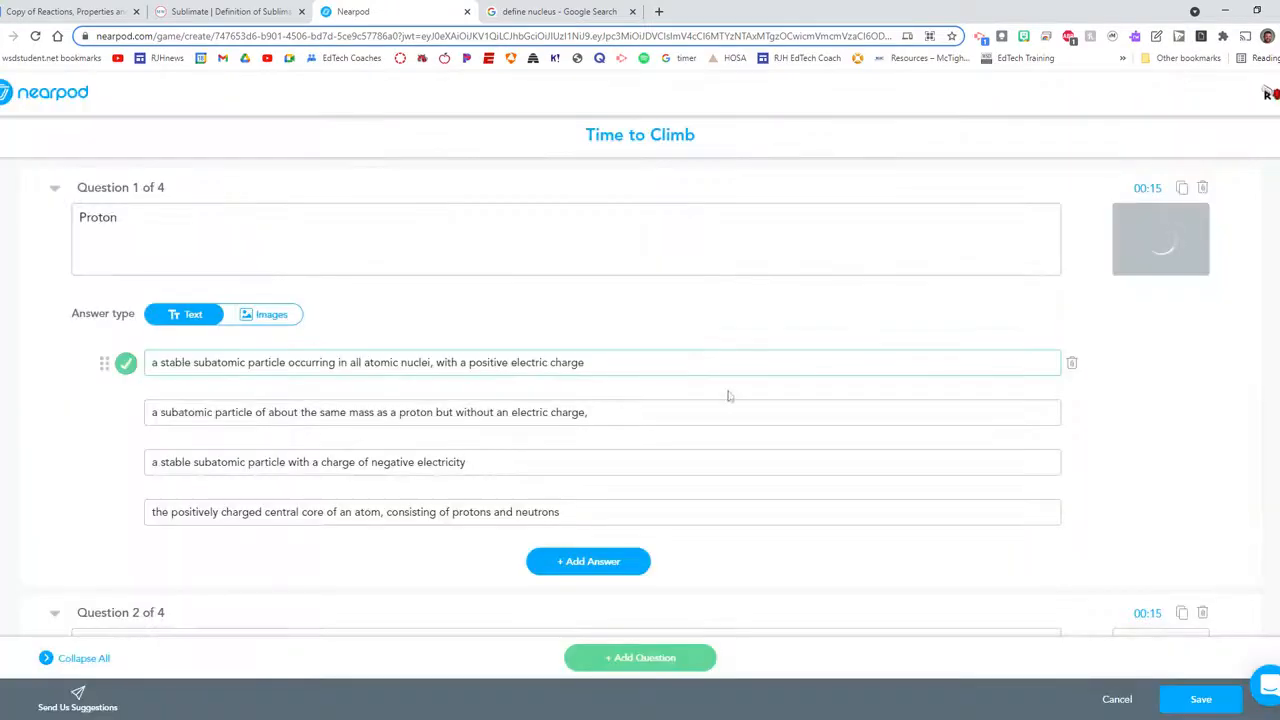
- Duplicate the Nucleus question and change the copy's question text to "Atom"
scroll(740, 434, "down", 12)
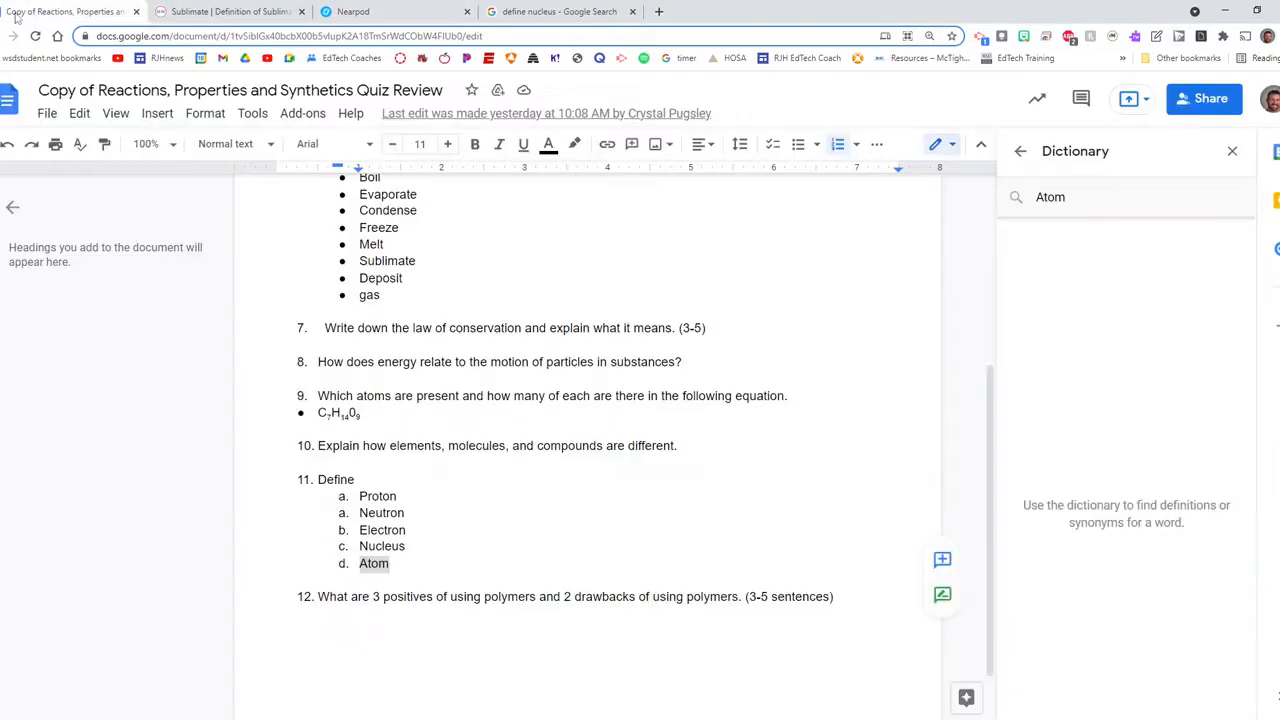
left_click(350, 12)
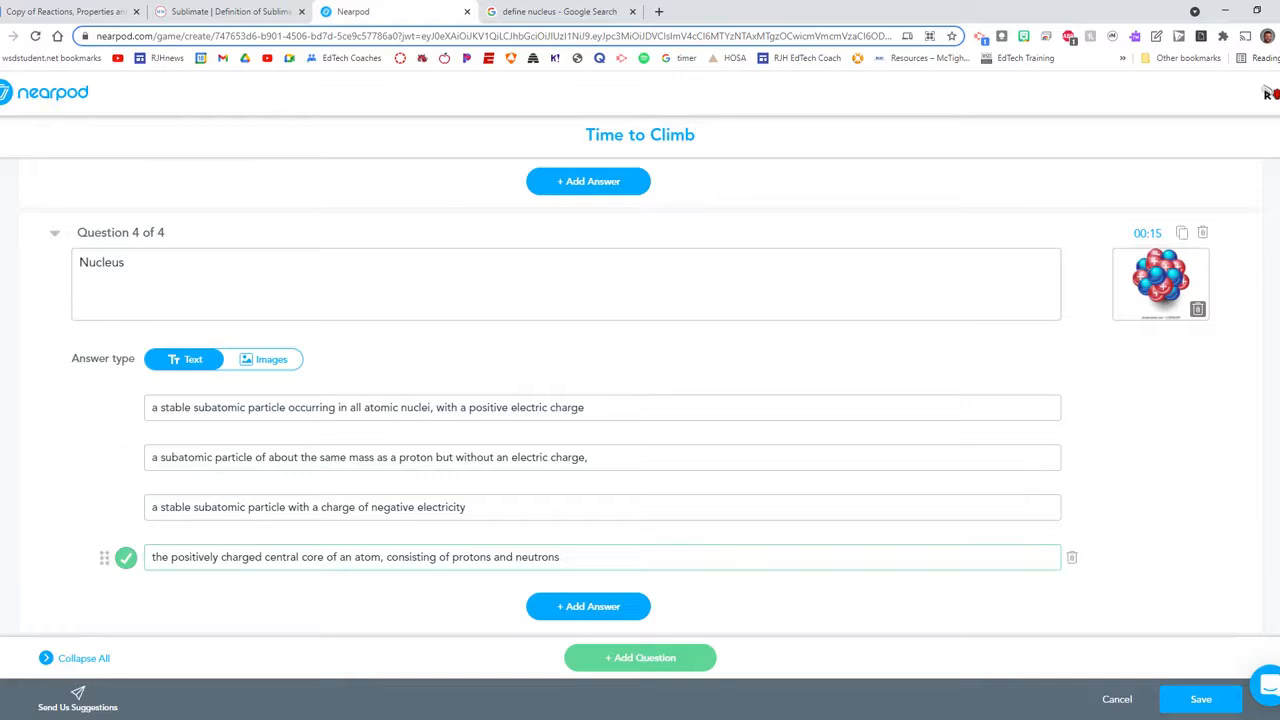
left_click(1184, 238)
left_click_drag(130, 263, 30, 272)
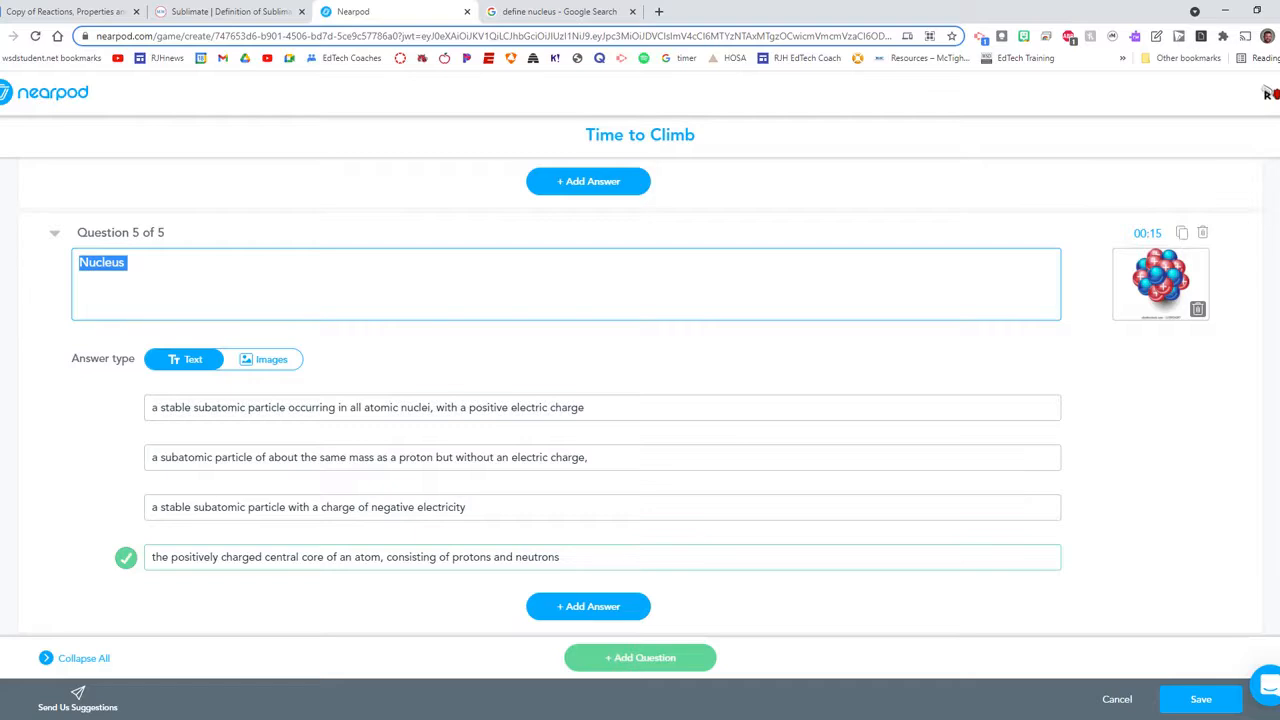
type("Atom")
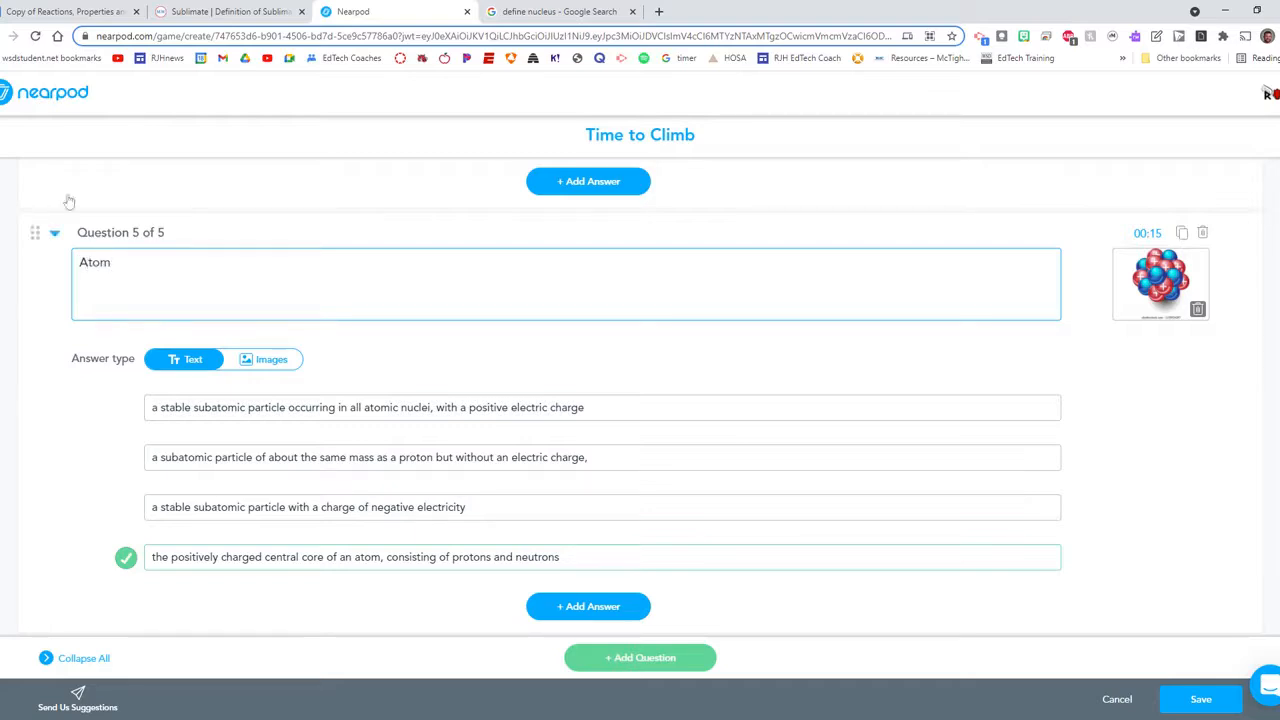
- Look up "atom" in the Merriam-Webster dictionary, copy definition 1a, and return to the Nearpod question editor
left_click(228, 11)
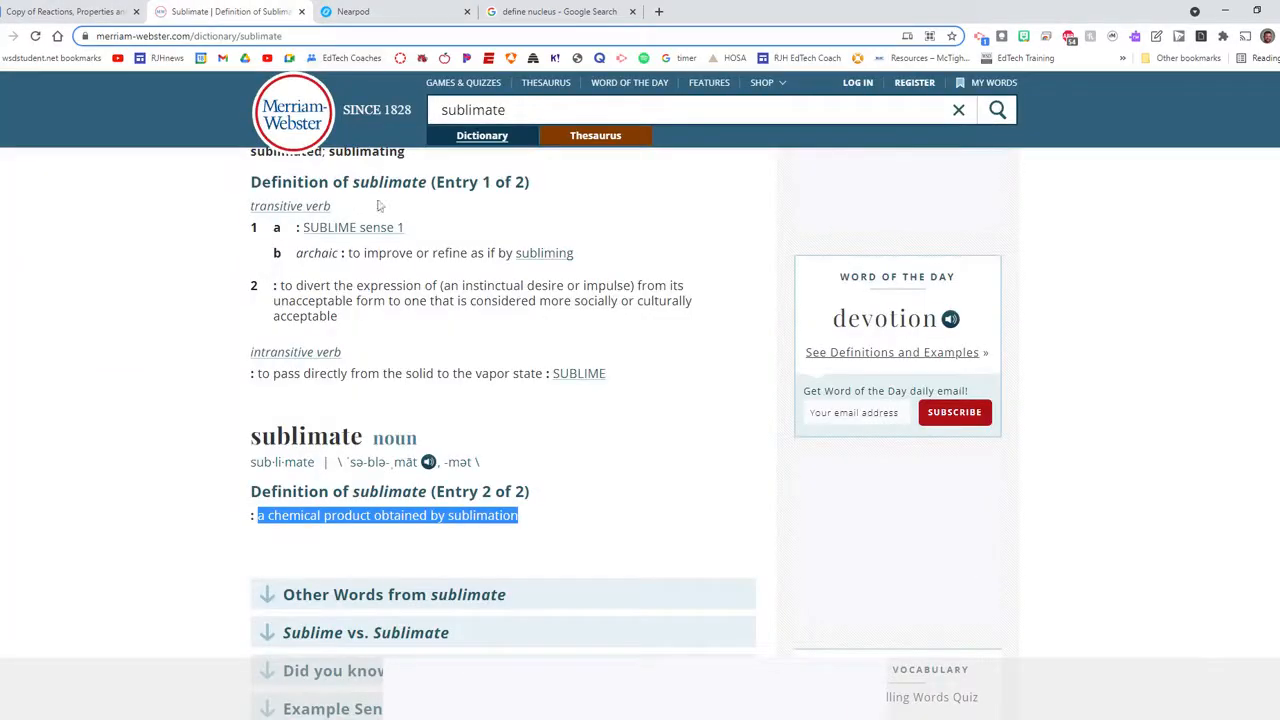
left_click_drag(508, 110, 438, 110)
type("atom")
key("Return")
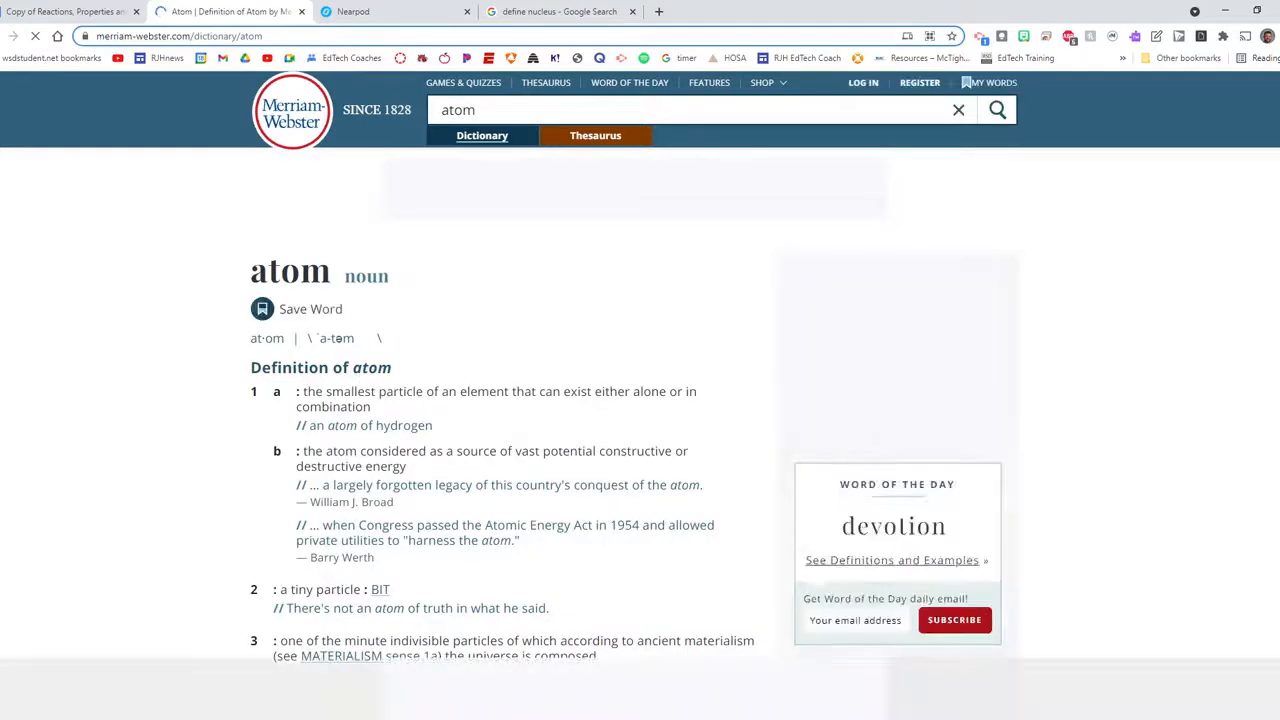
left_click_drag(300, 391, 371, 407)
key("ctrl+c")
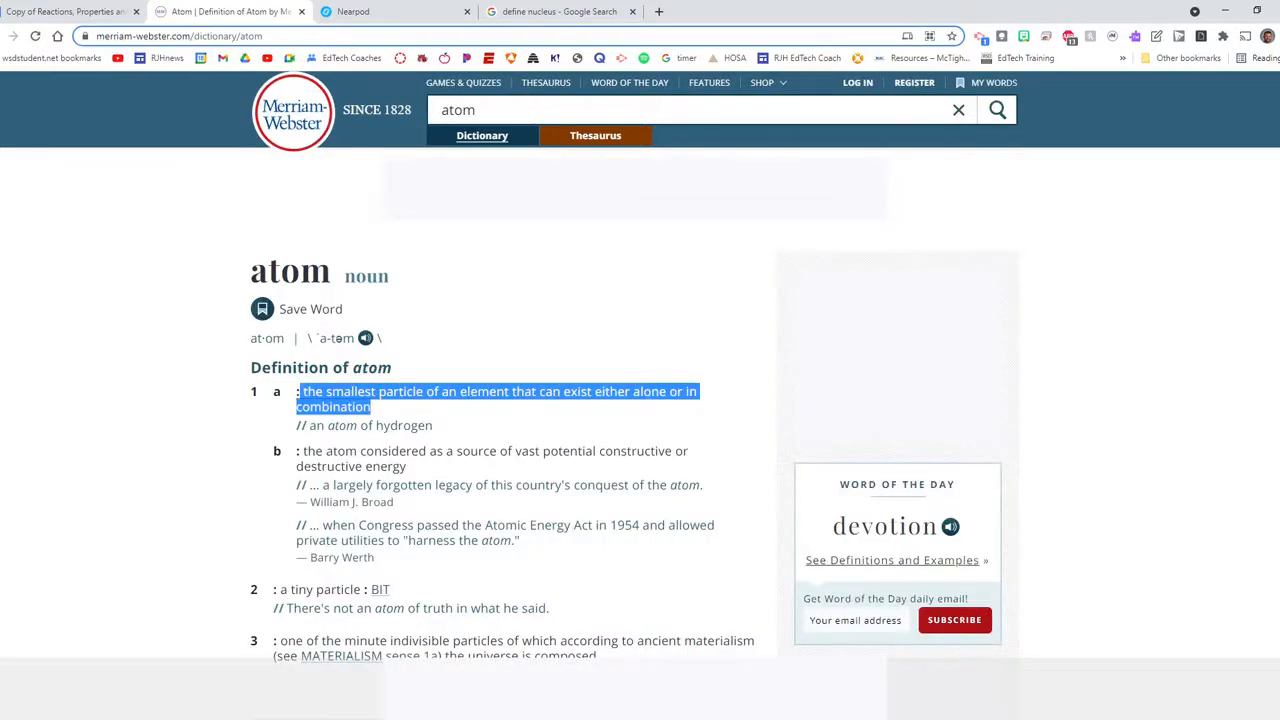
left_click(86, 9)
left_click(350, 11)
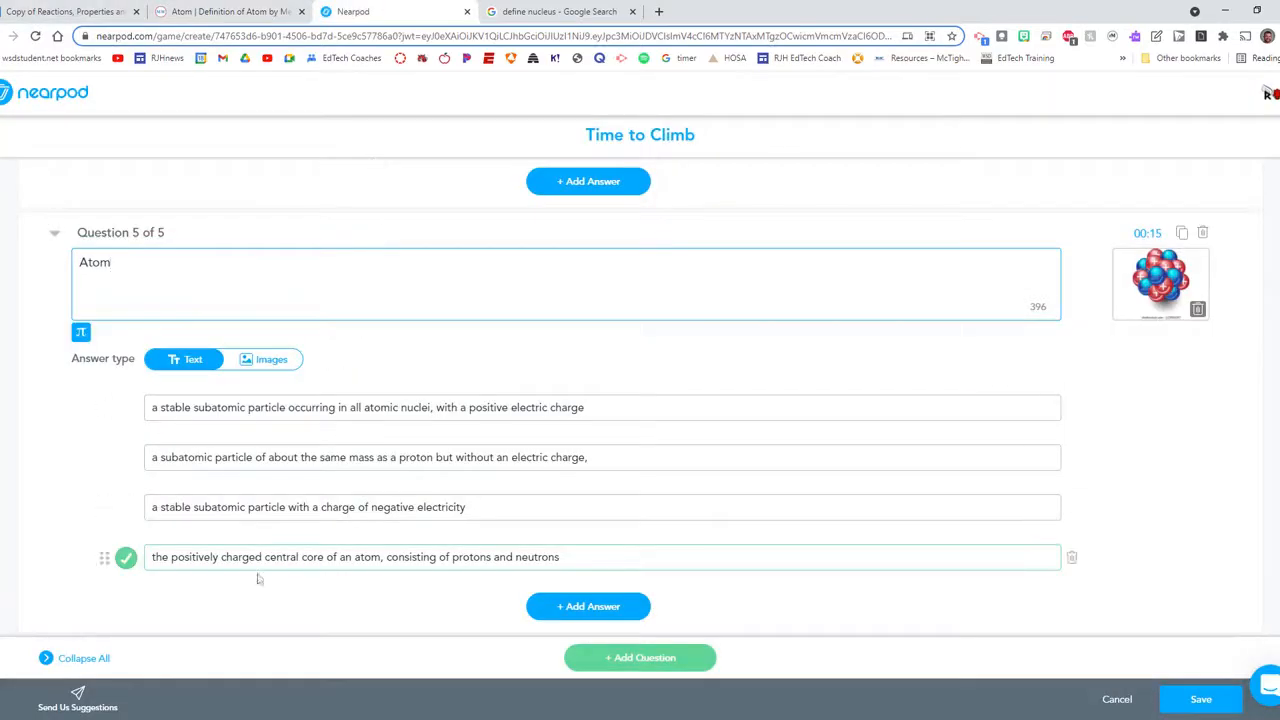
triple_click(200, 557)
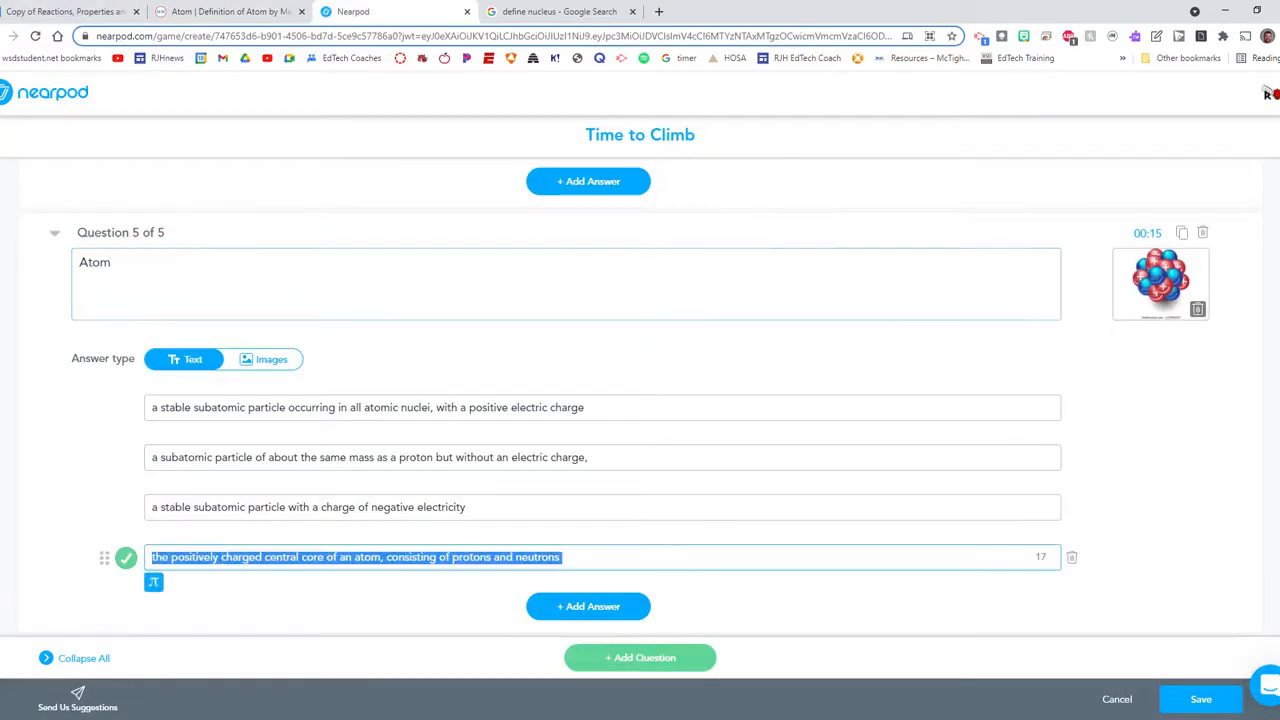
key("ctrl+v")
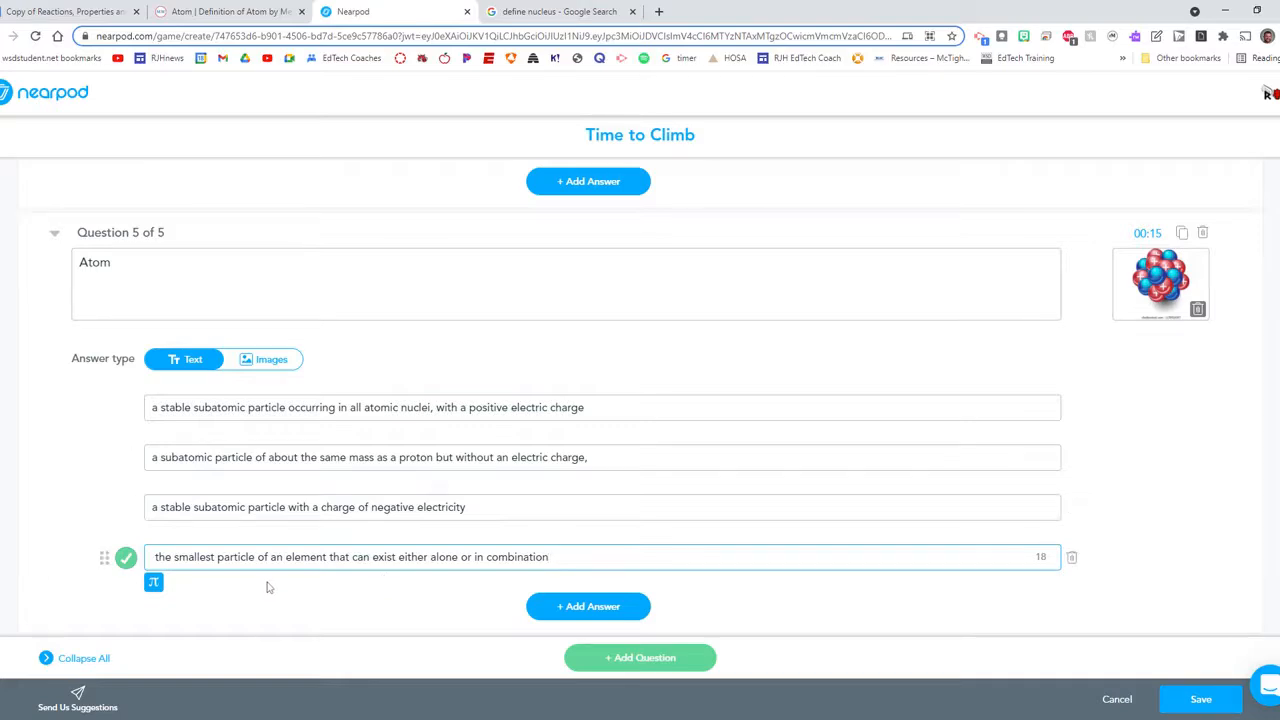
key("ctrl+z")
- Replace the Atom question's second answer with the copied "smallest particle of an element" definition, marked correct, and save the Time to Climb activity
left_click(248, 457)
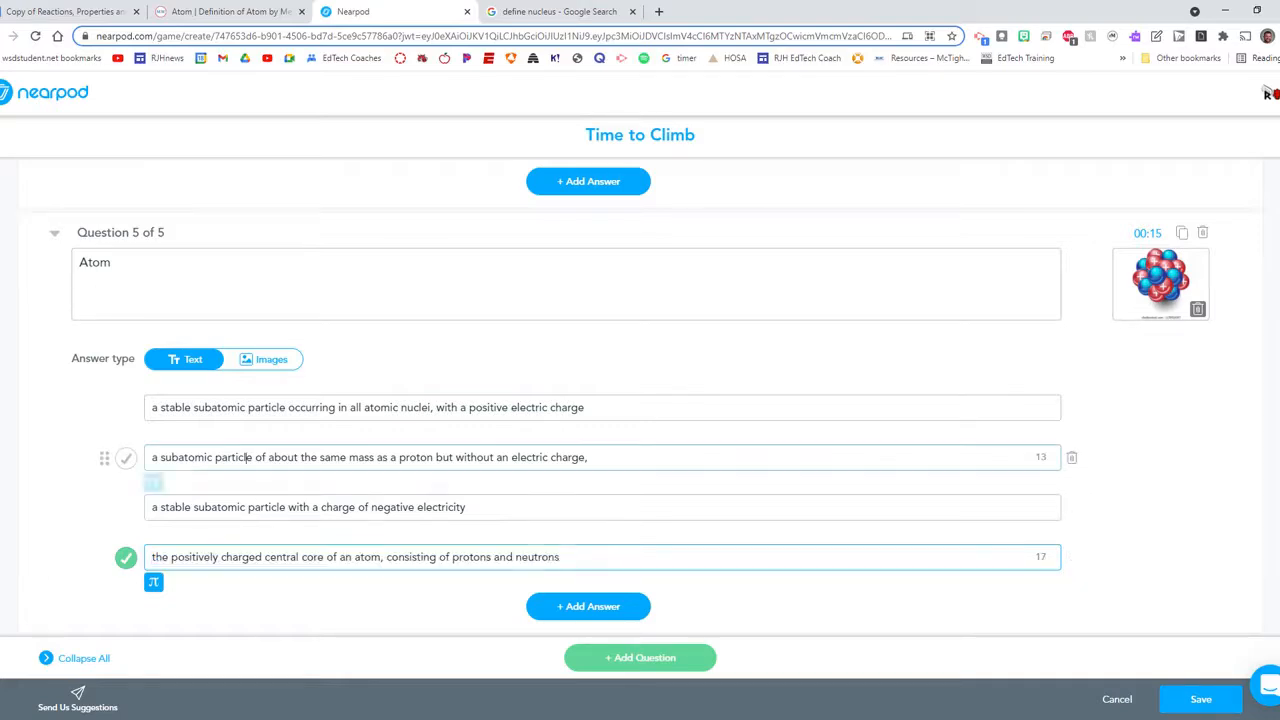
key("ctrl+a")
key("ctrl+v")
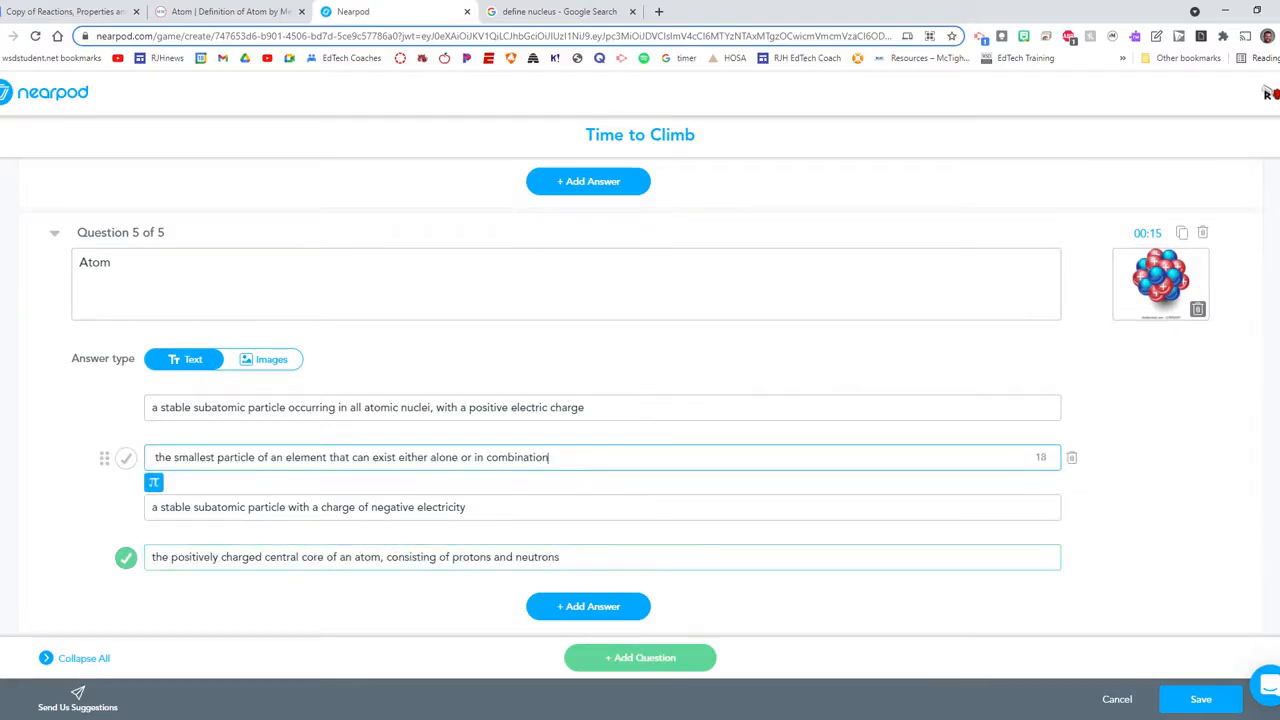
left_click(125, 457)
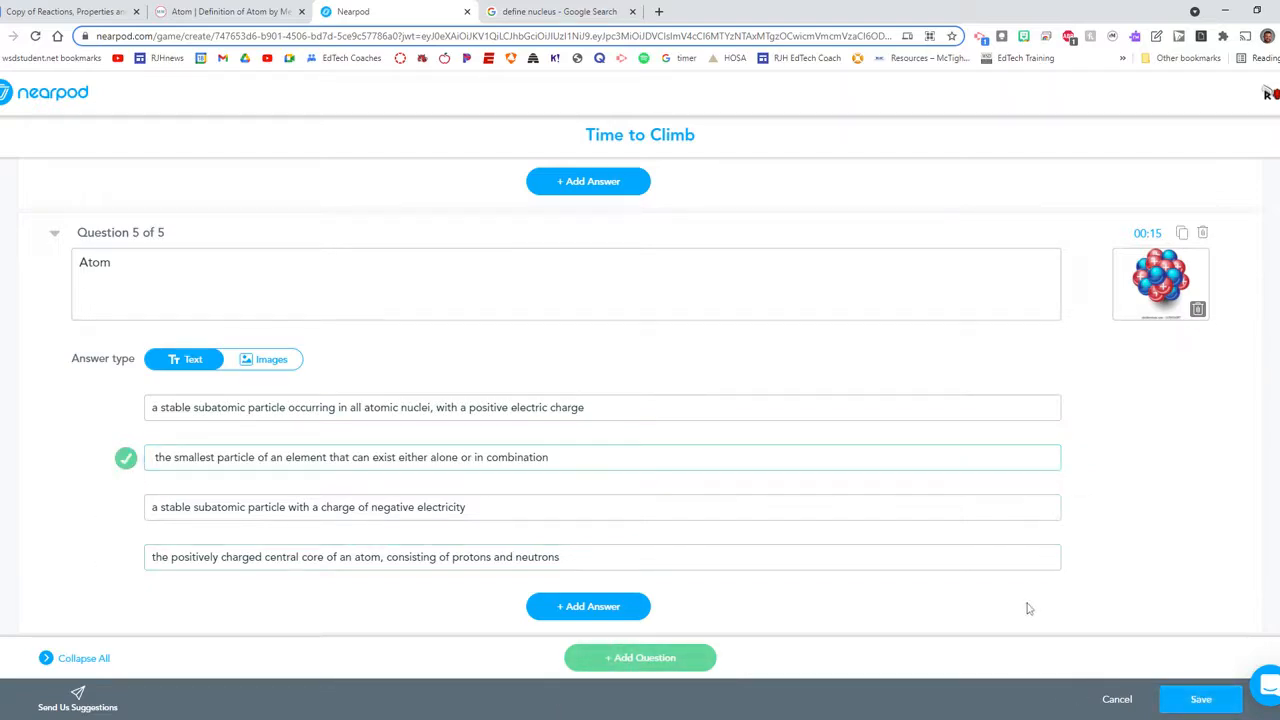
left_click(1189, 703)
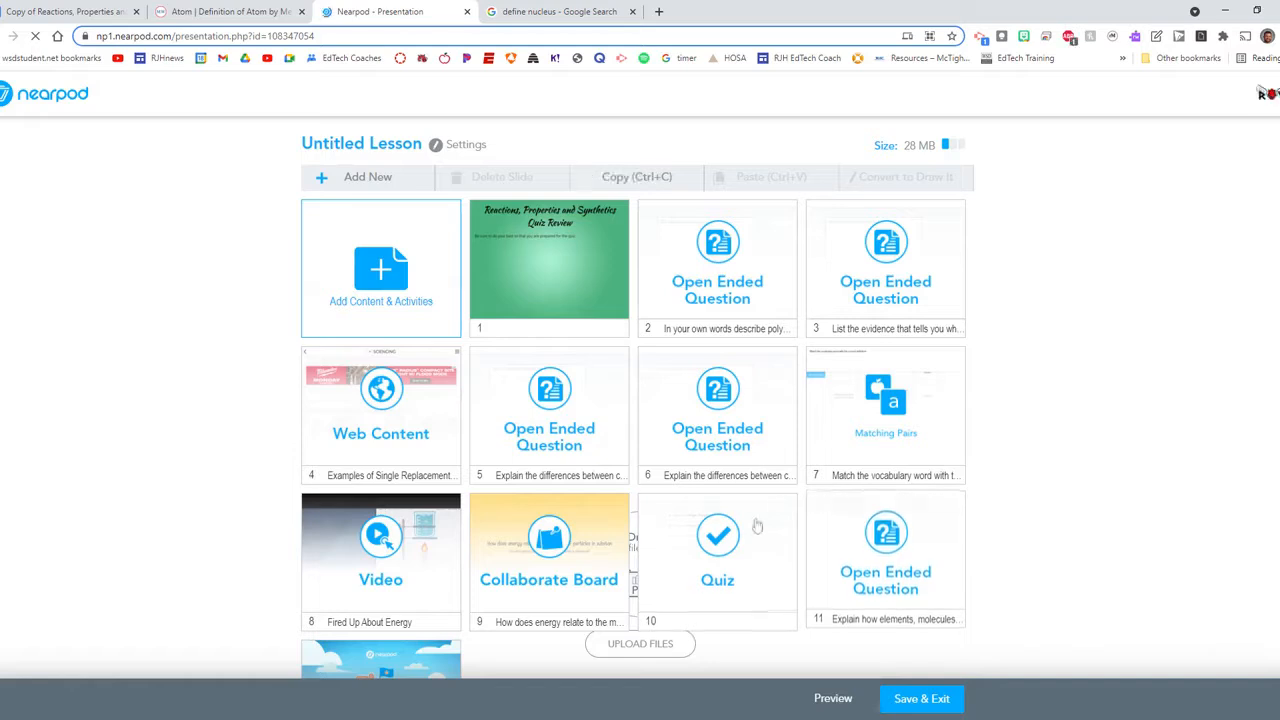
- Copy question 12, about the positives and drawbacks of using polymers, from the quiz review document
left_click(65, 11)
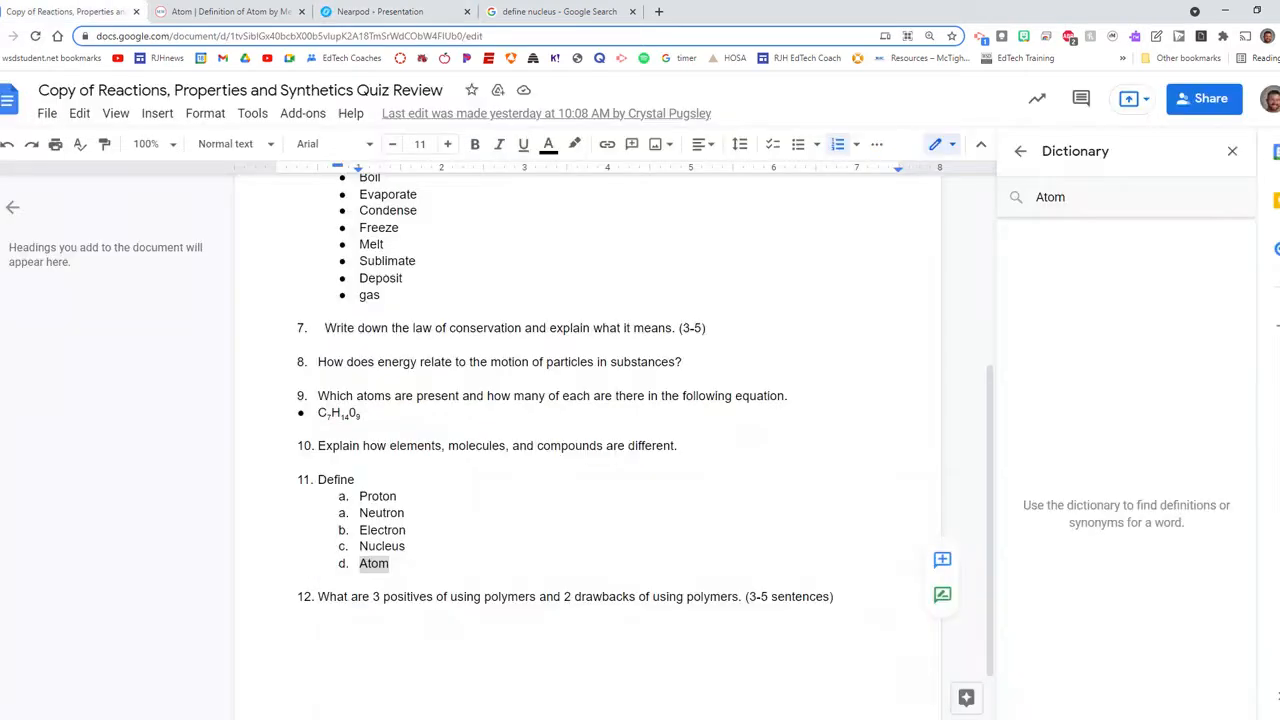
scroll(587, 440, "down", 1)
triple_click(466, 529)
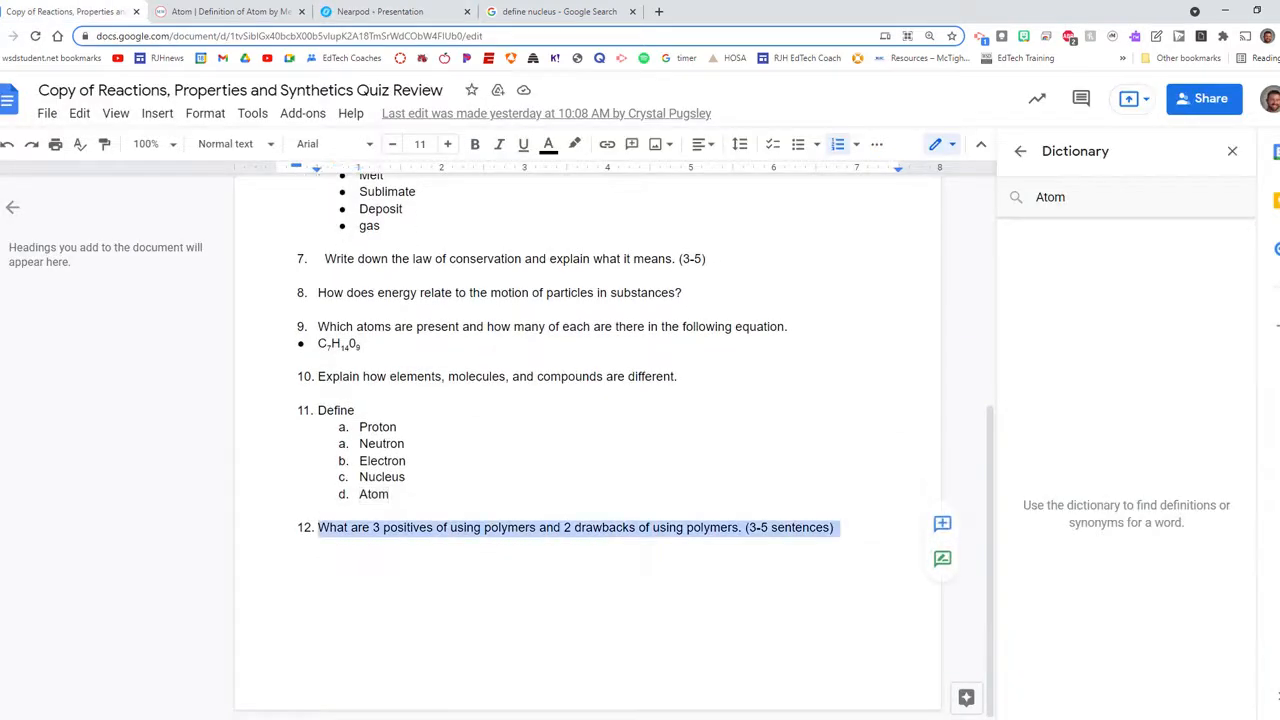
right_click(560, 535)
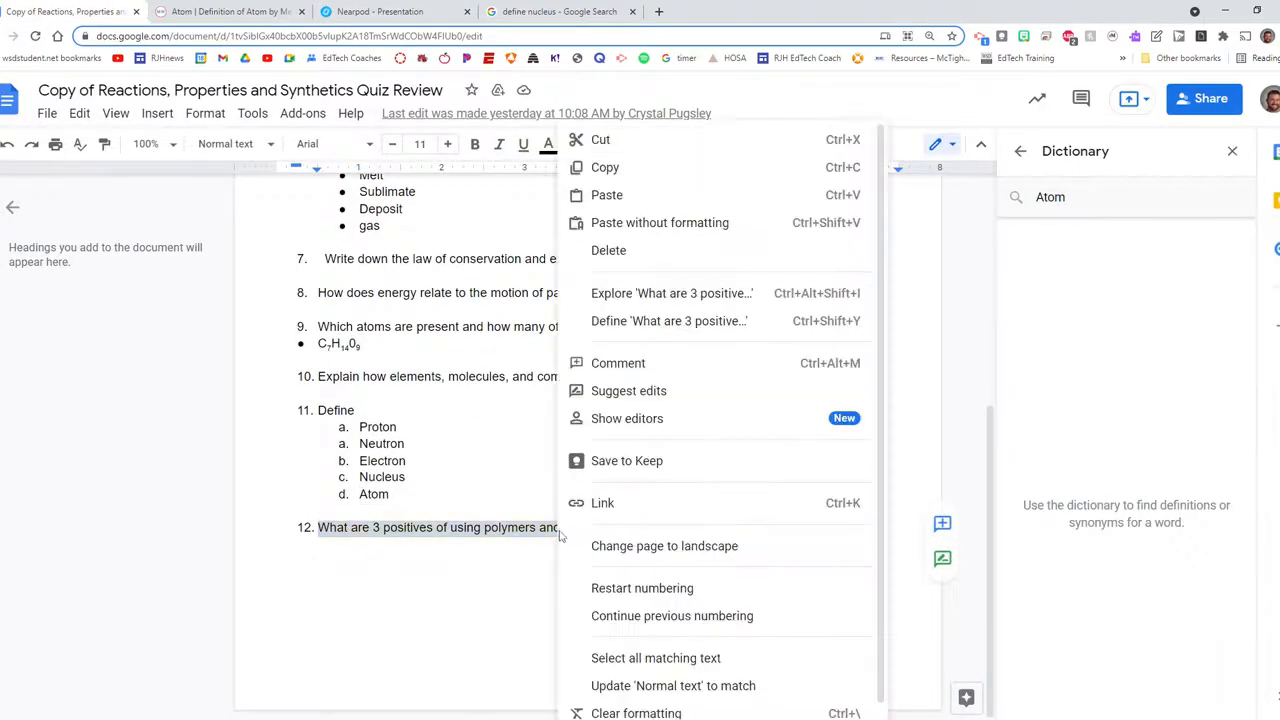
left_click(605, 168)
left_click(551, 8)
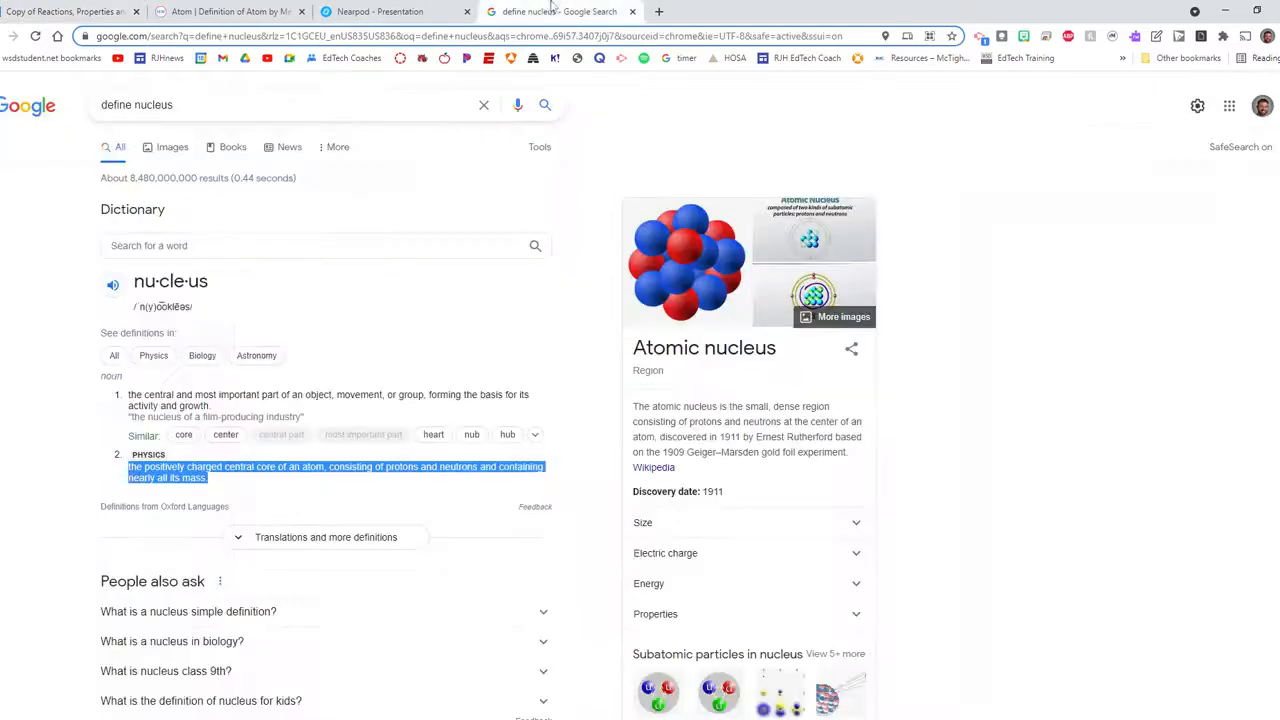
- Add an Open-Ended Question to the Nearpod lesson reading "What are 3 positives of using polymers and 2 drawbacks of using polymers. (3-5 sentences)"
left_click(380, 11)
scroll(547, 526, "down", 5)
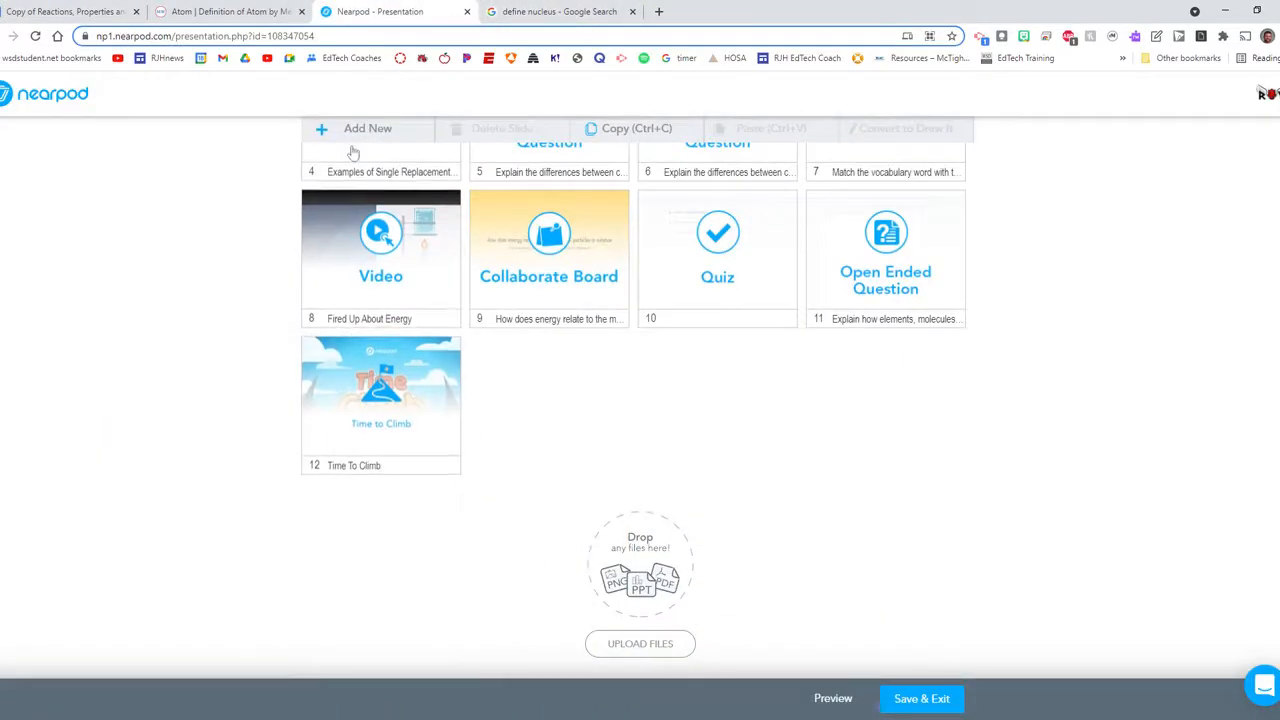
scroll(372, 300, "up", 3)
left_click(375, 205)
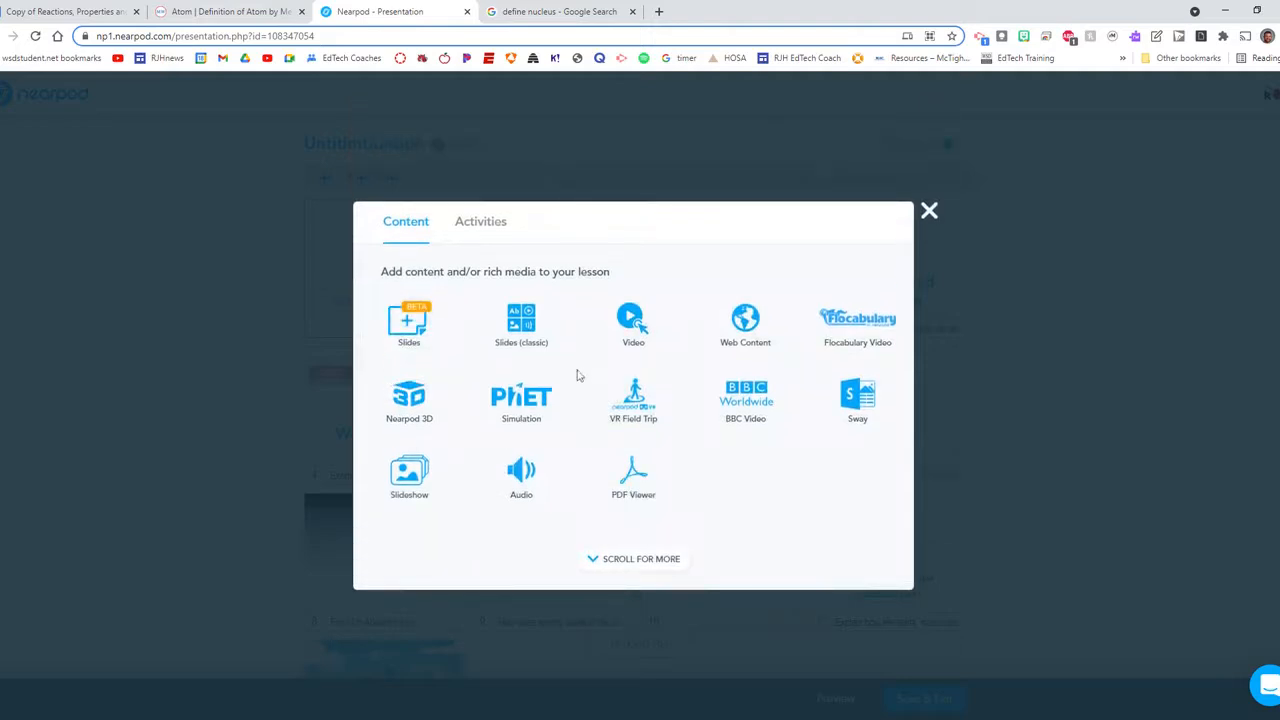
left_click(482, 225)
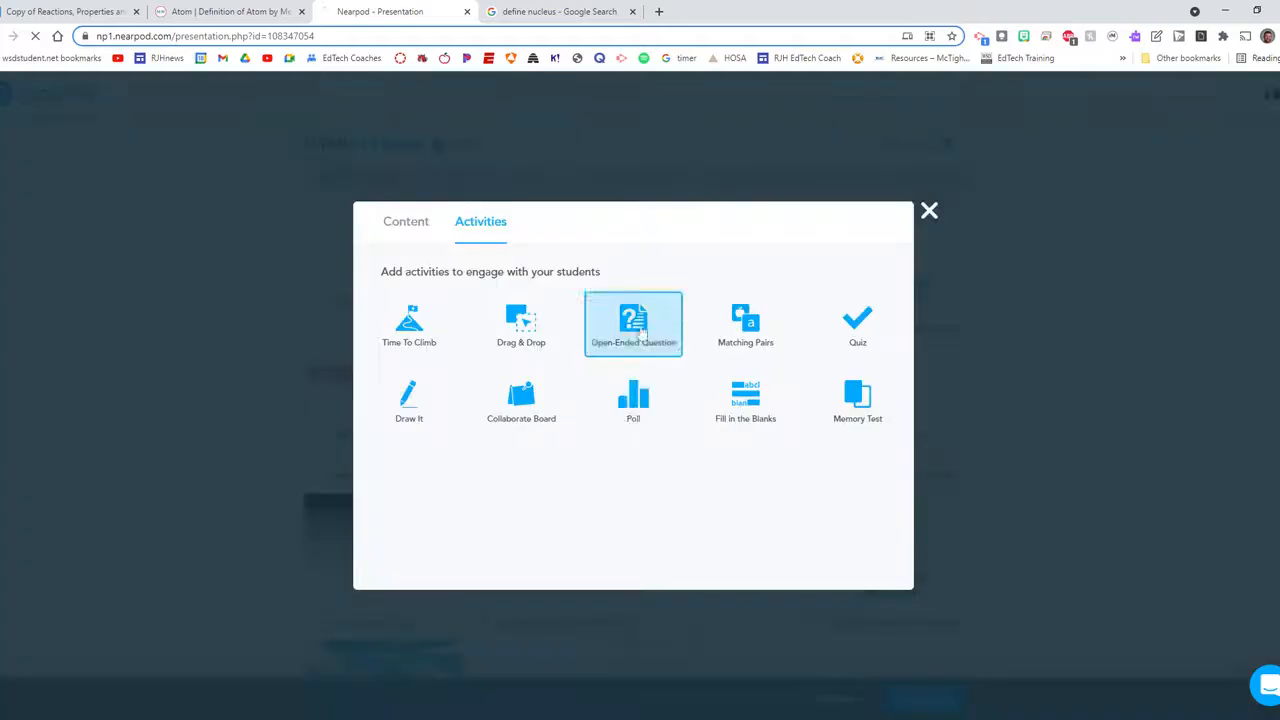
left_click(641, 333)
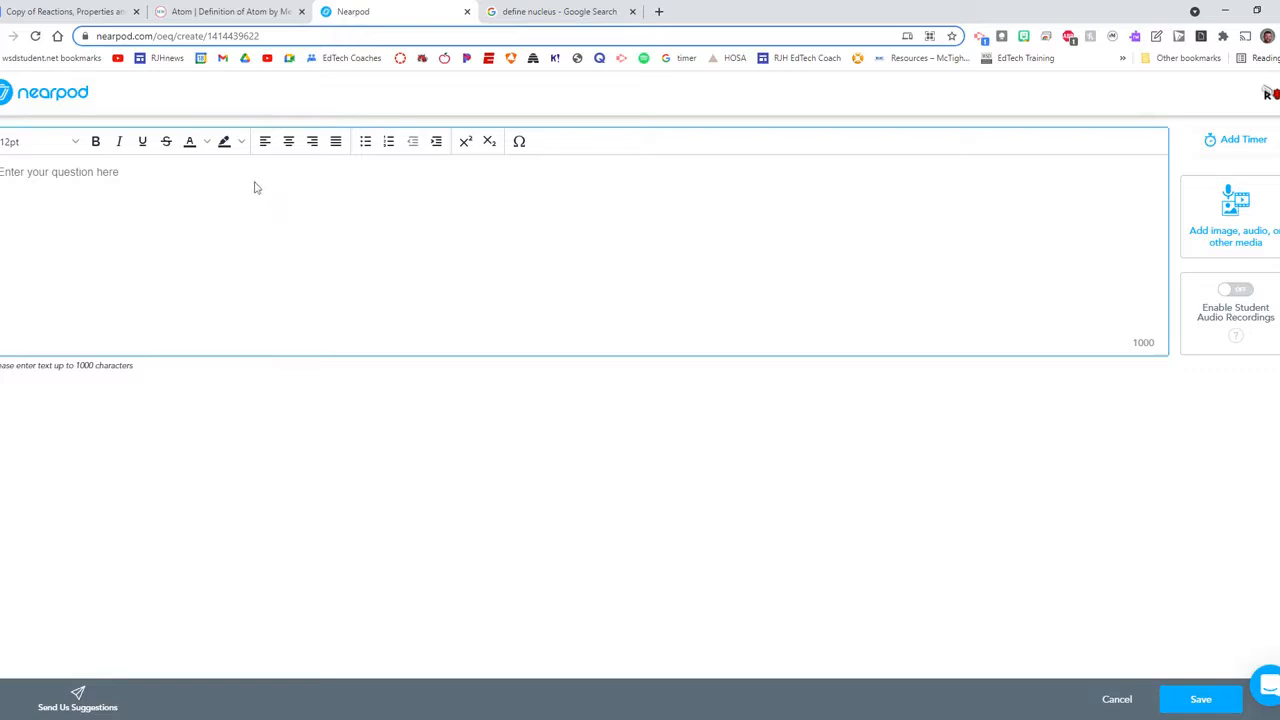
key("ctrl+v")
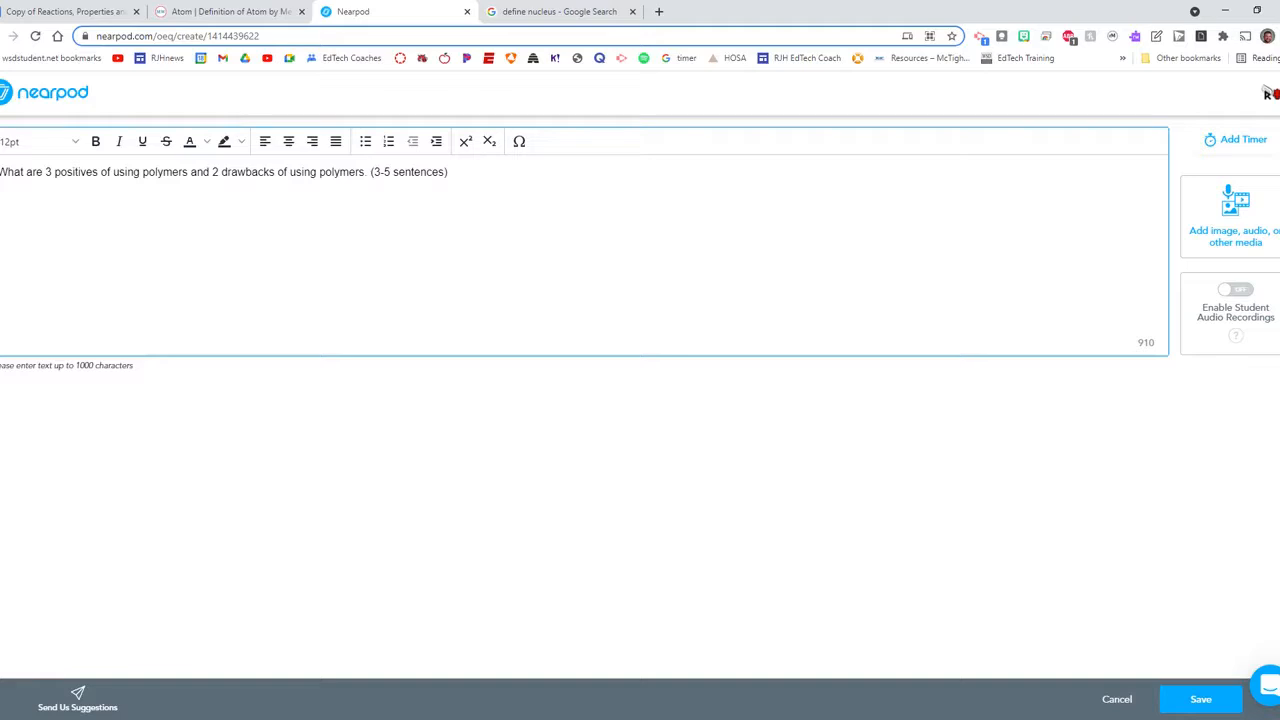
- Enable student audio recordings for the polymers open-ended question and save it to the lesson
left_click(1202, 704)
left_click(1232, 302)
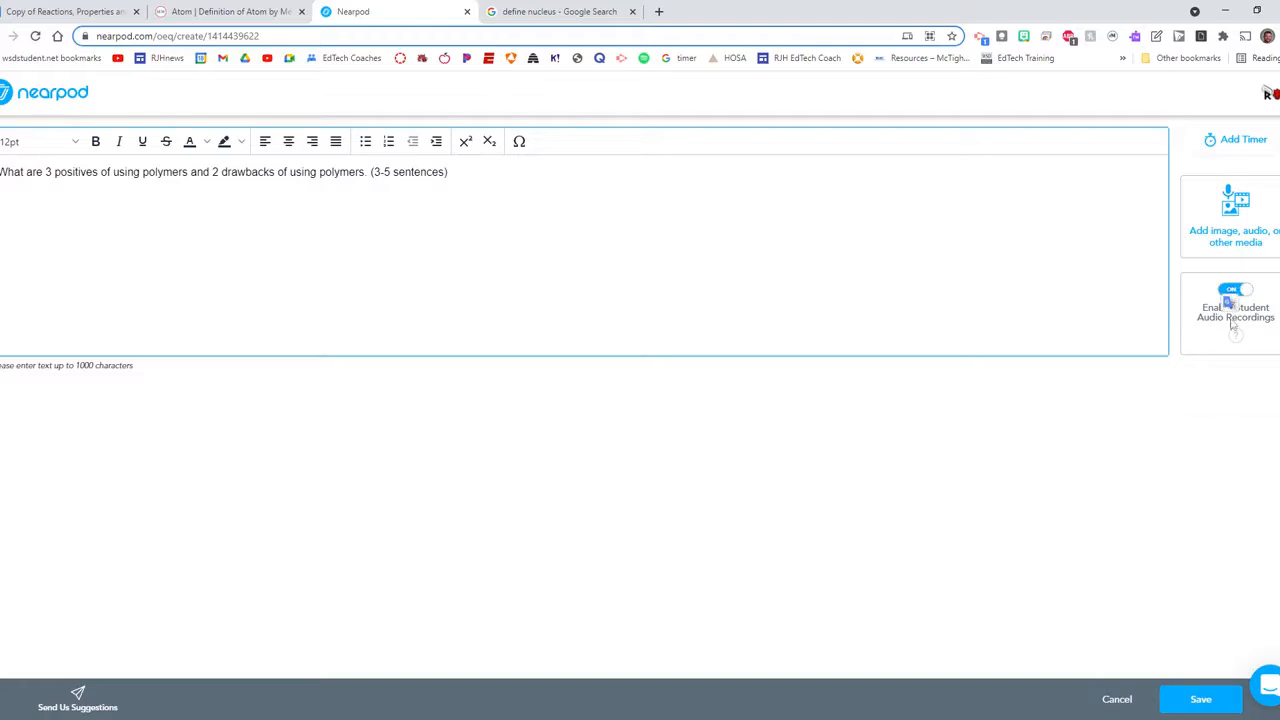
left_click(1210, 701)
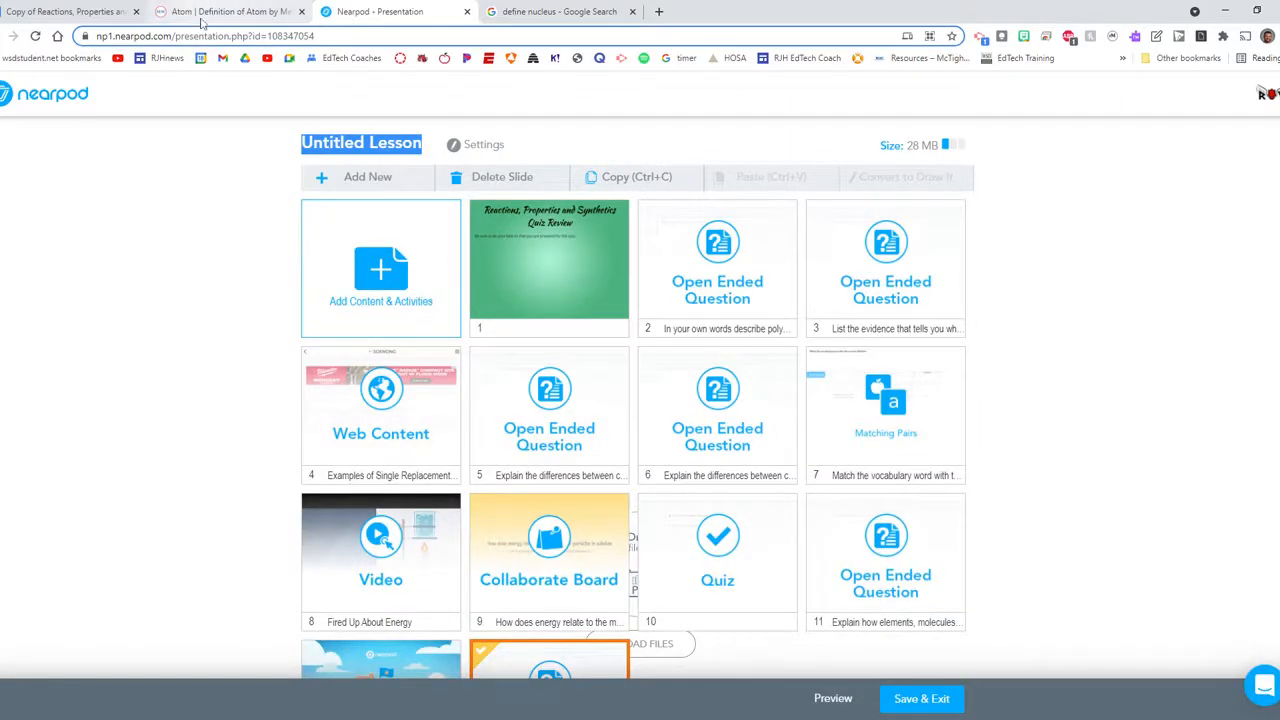
- Name the untitled lesson "Reactions, Properties and Synthetics Quiz Review" using the title copied from the review document, then save and exit the lesson
left_click(80, 12)
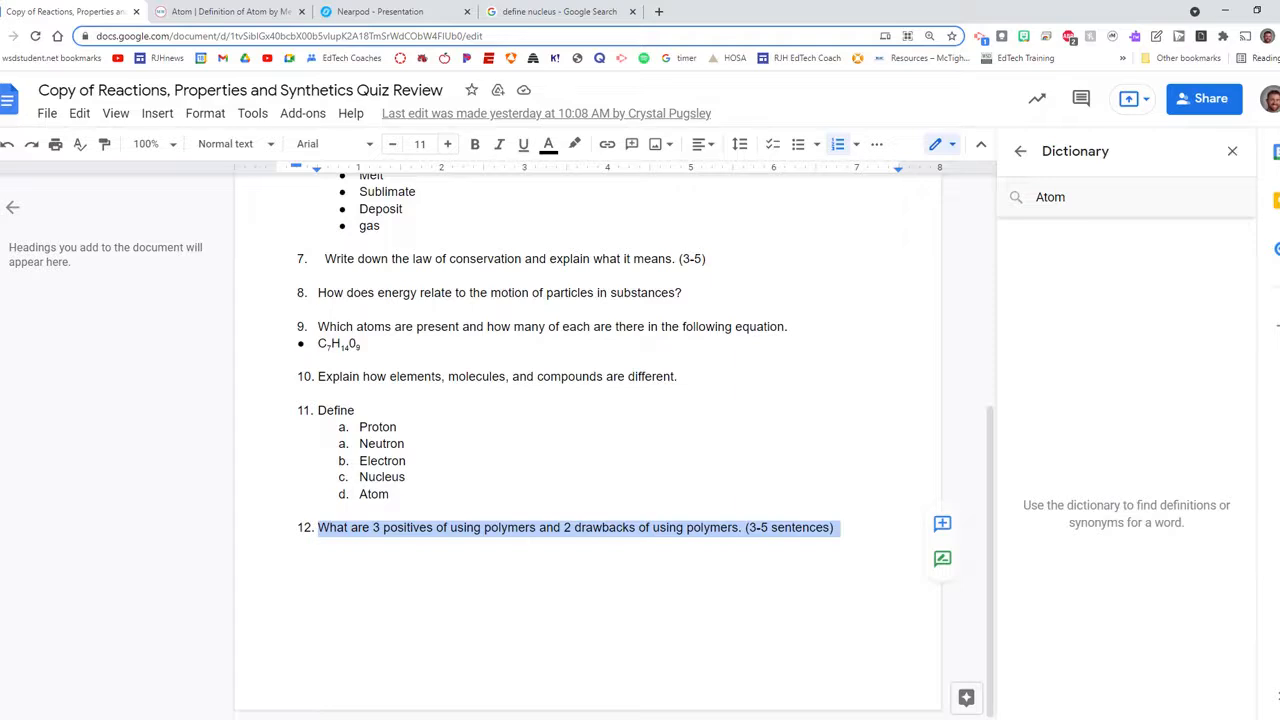
scroll(588, 440, "up", 5)
left_click_drag(381, 238, 795, 240)
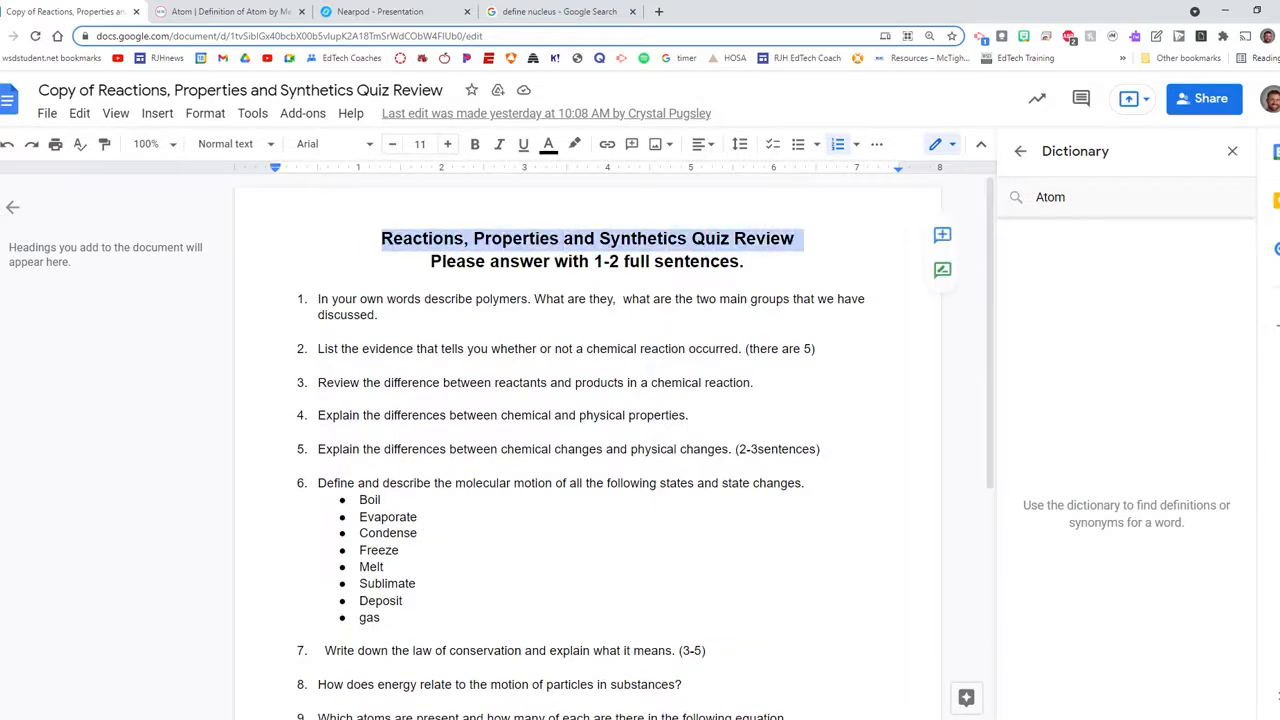
left_click(366, 14)
left_click(320, 147)
key("ctrl+v")
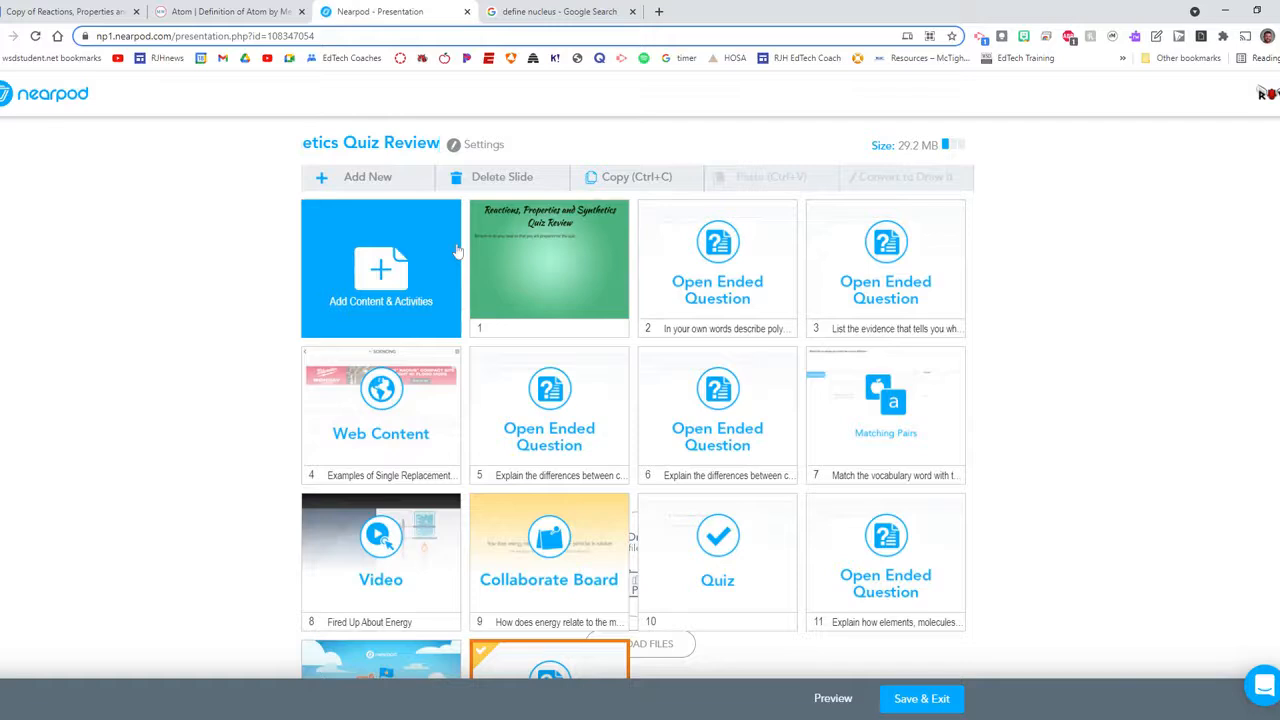
left_click(922, 702)
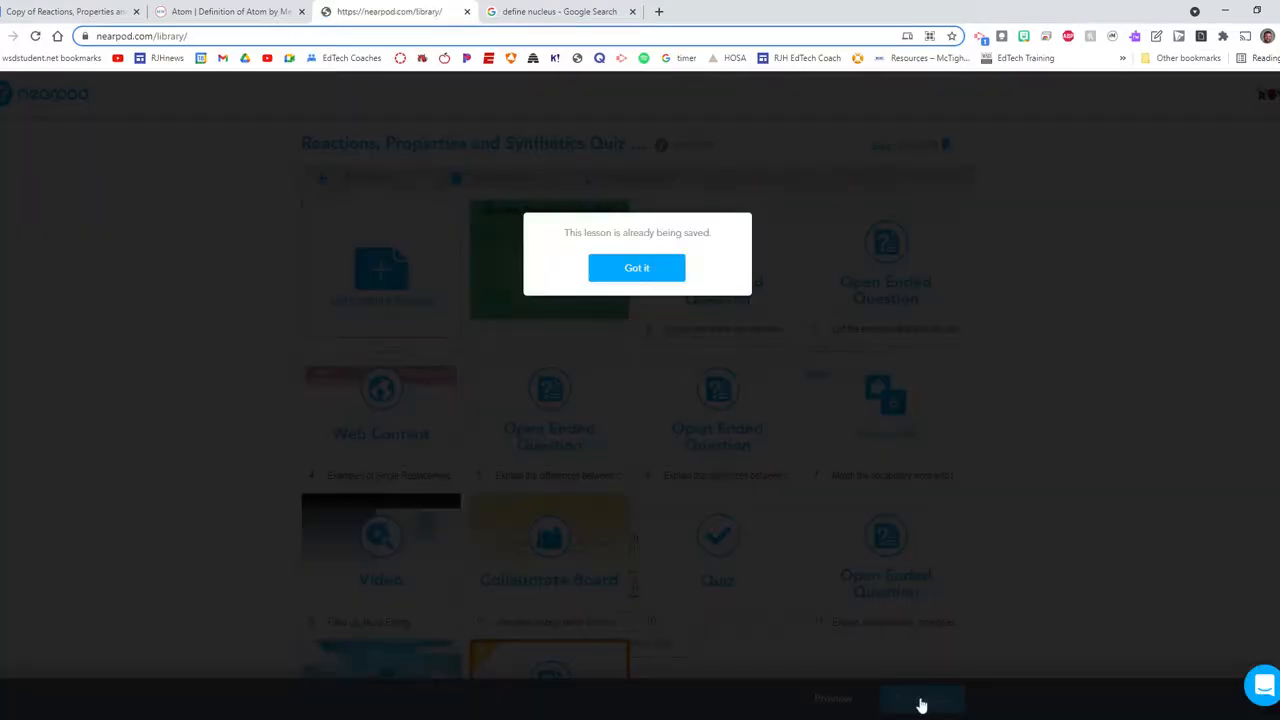
left_click(638, 268)
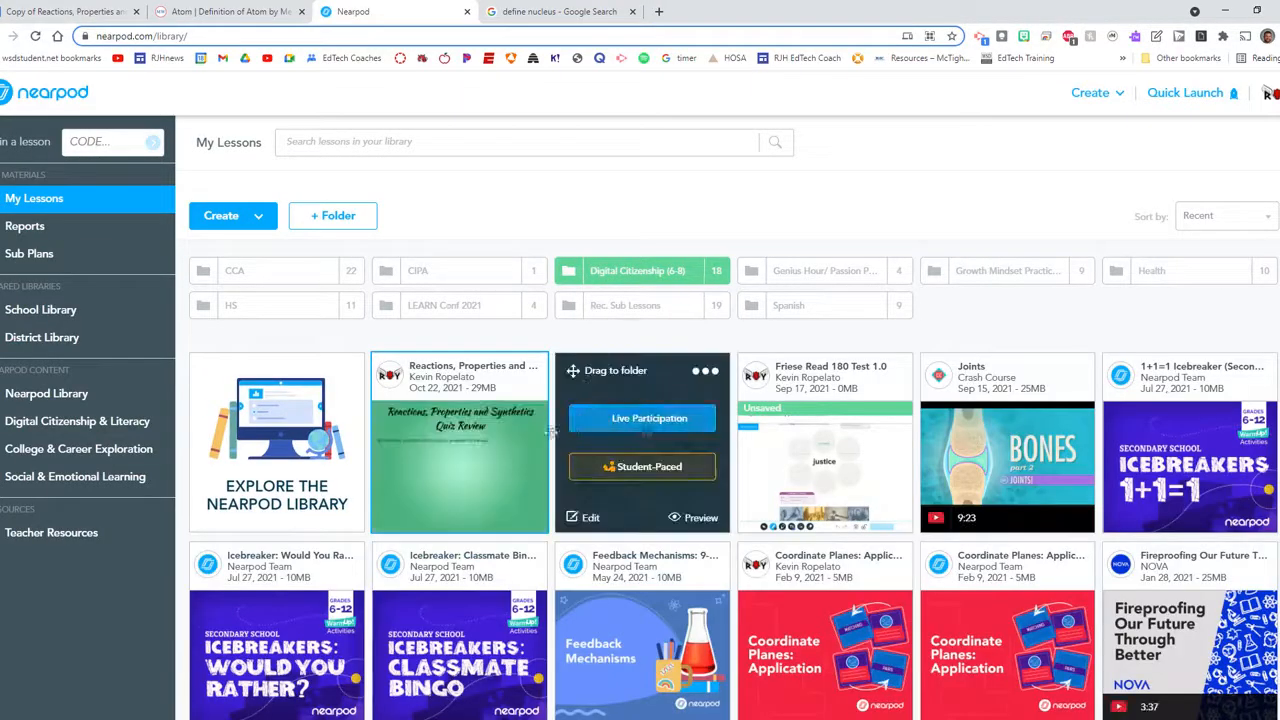
- Add the Reactions, Properties and Synthetics lesson to the School Library's top level and view it in that library
mouse_move(532, 378)
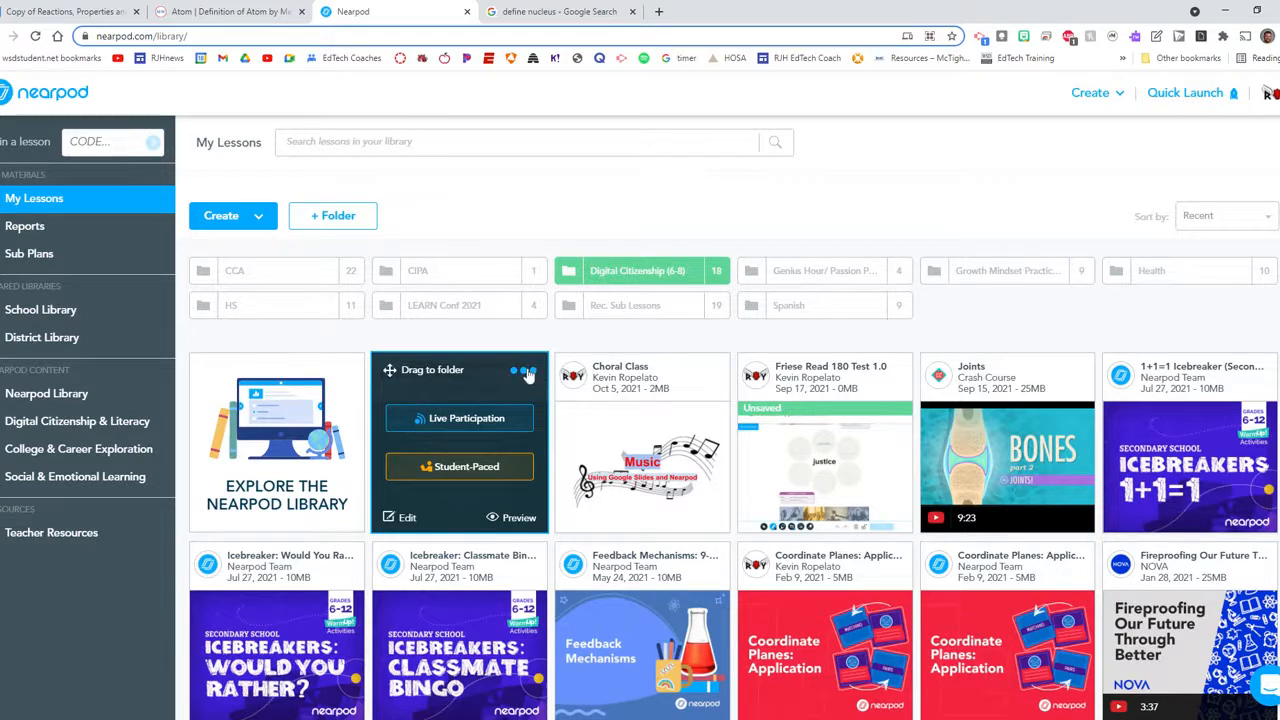
left_click(526, 372)
mouse_move(520, 462)
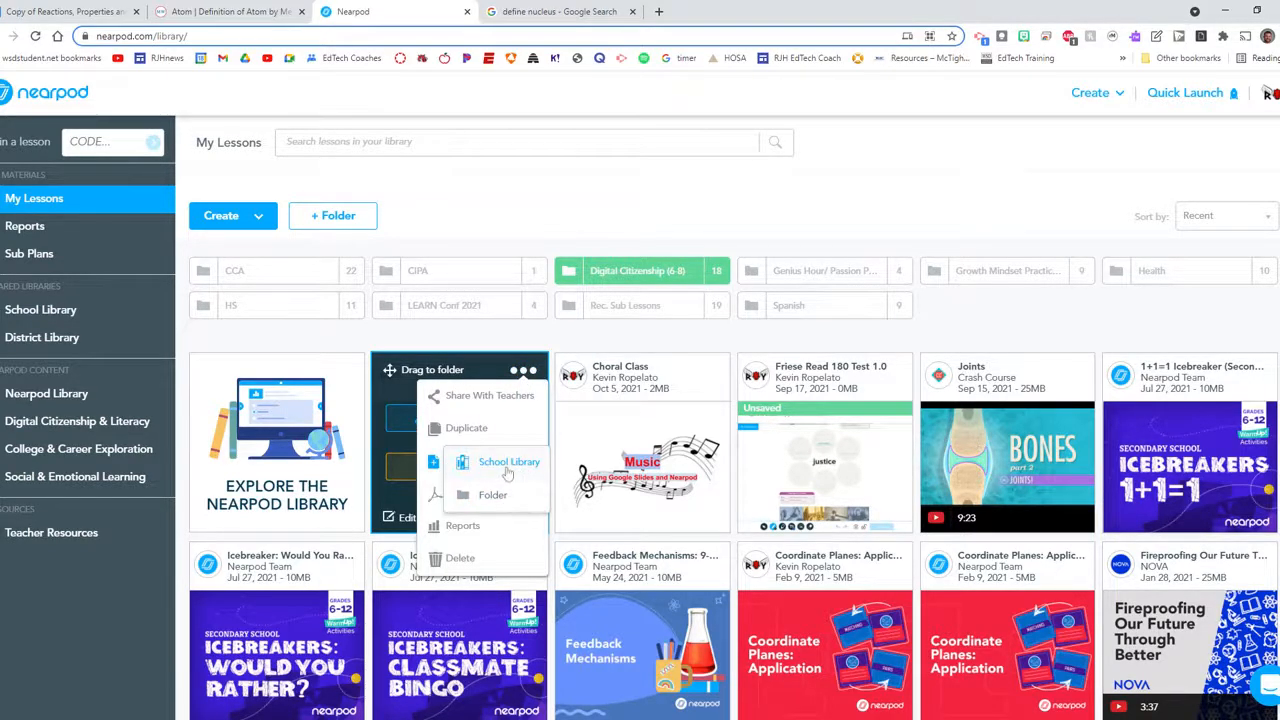
left_click(508, 466)
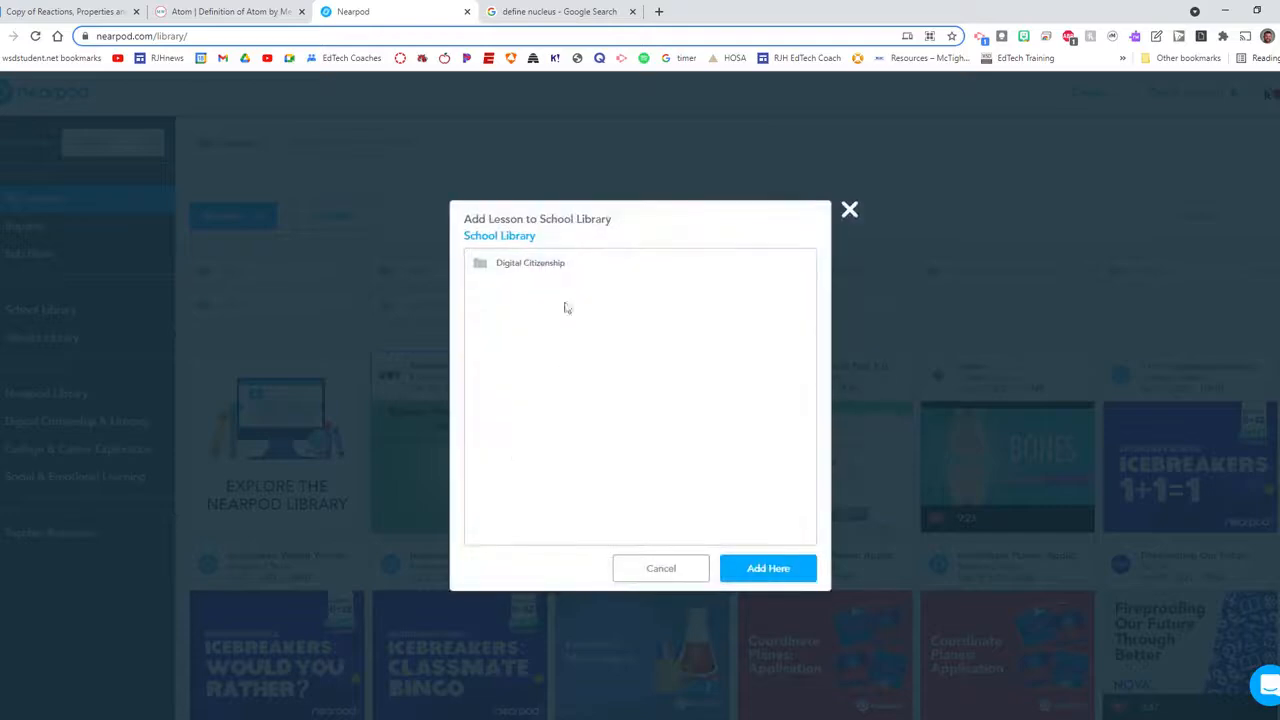
left_click(770, 576)
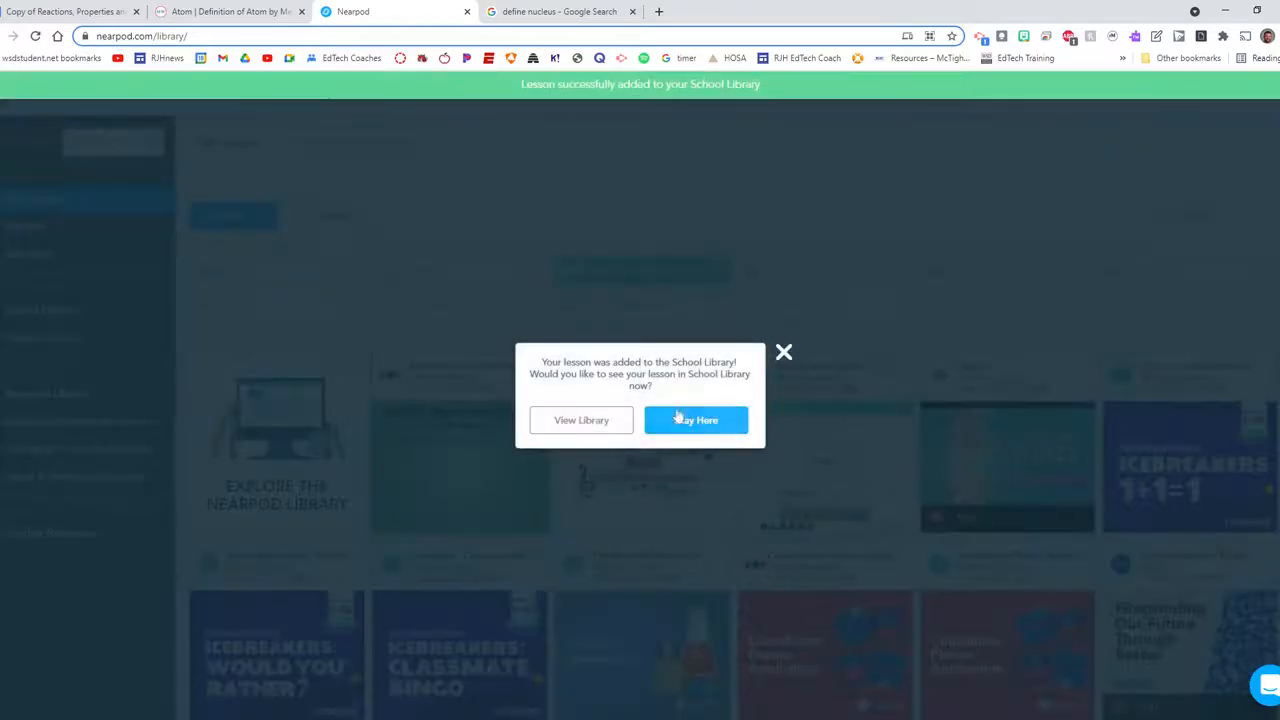
left_click(589, 422)
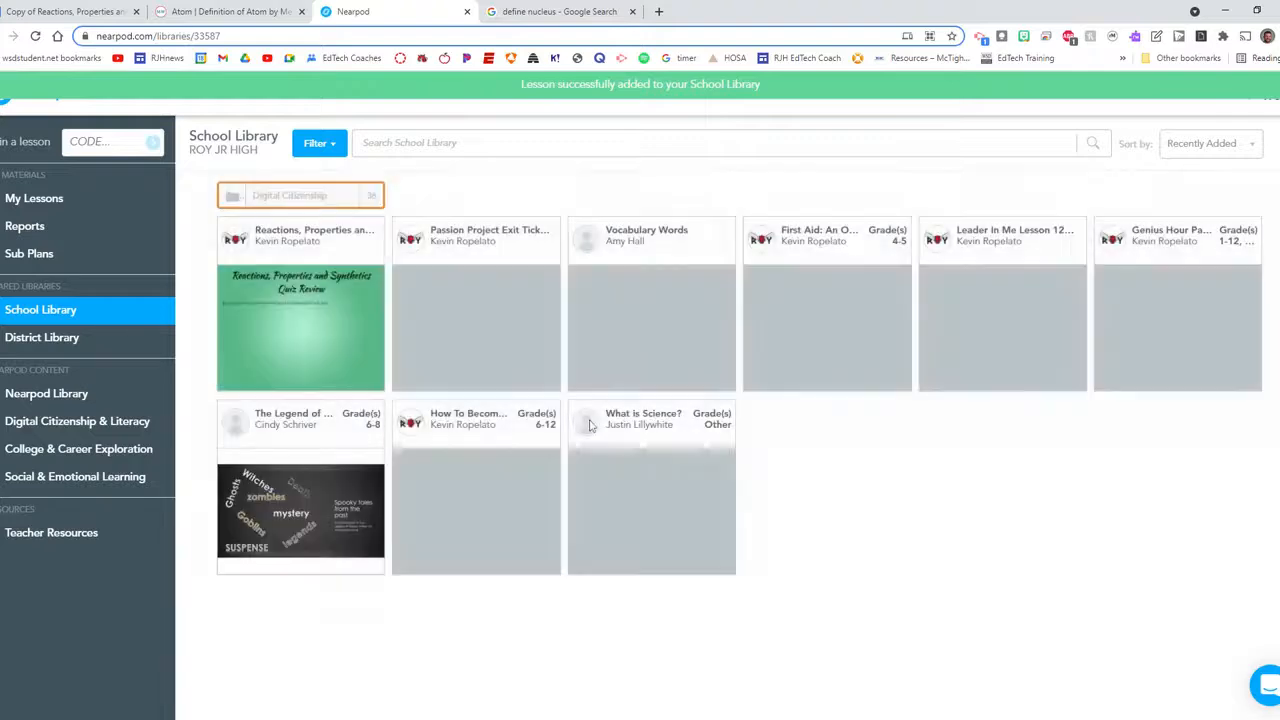
mouse_move(378, 385)
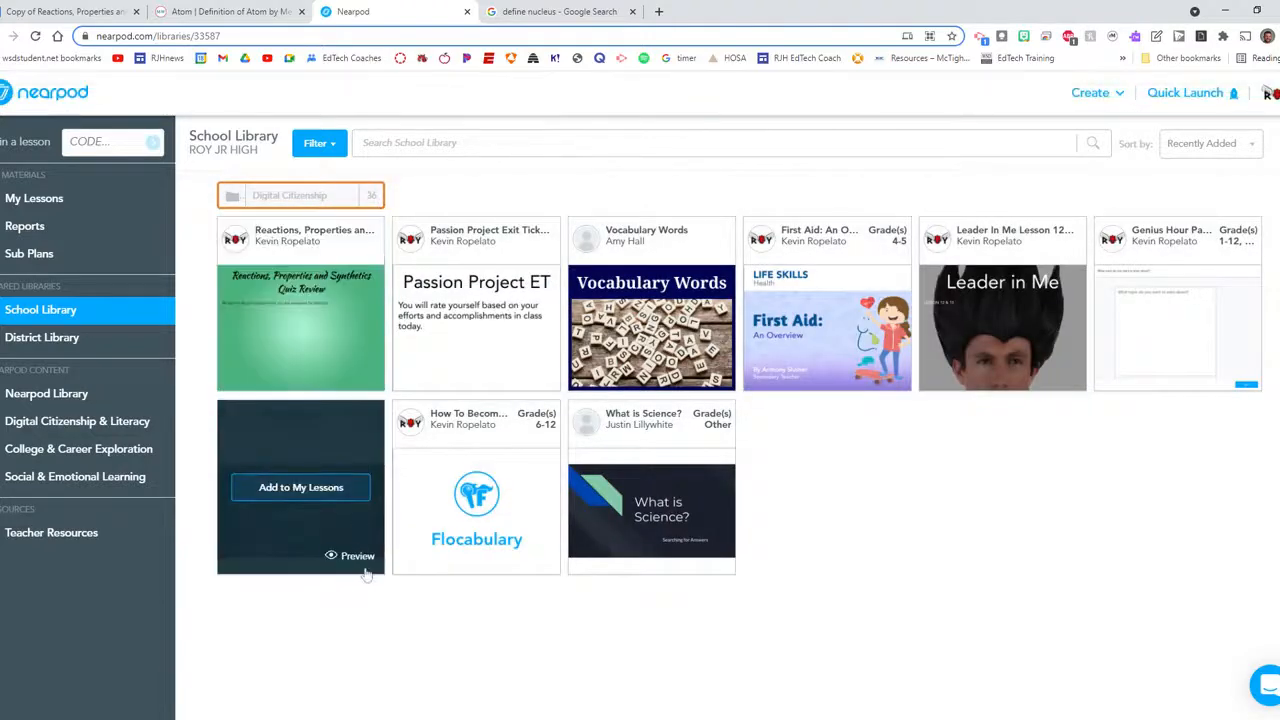
mouse_move(255, 322)
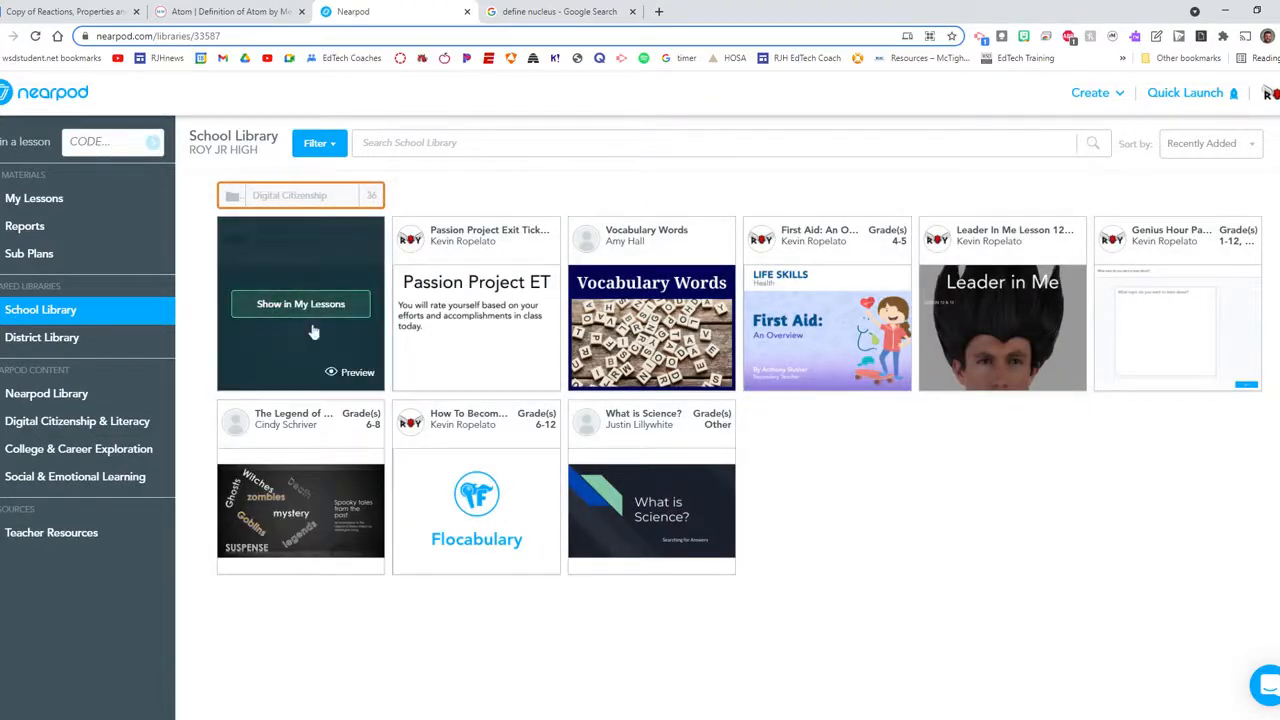